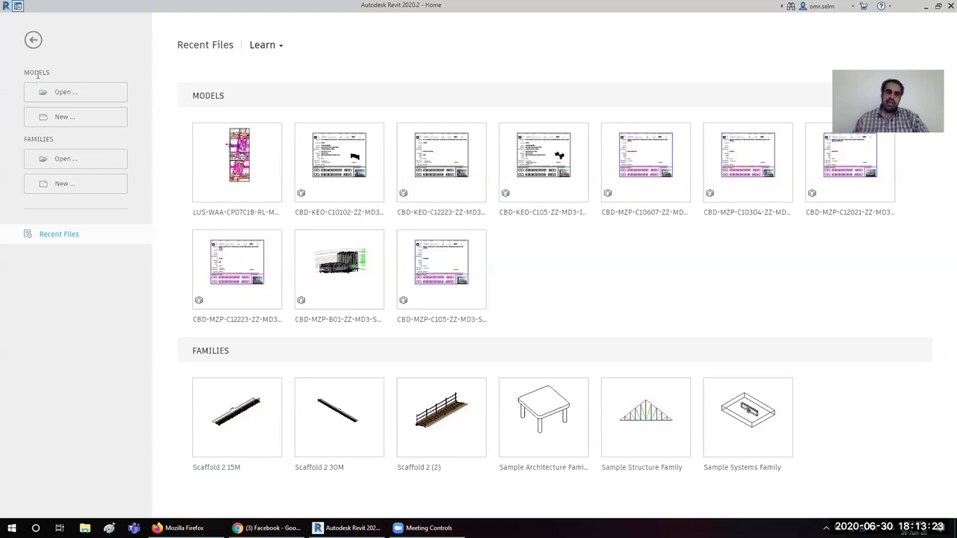
- Start a new project from the Models section of the Home screen
{"action": "left_click", "coordinate": [78, 118]}
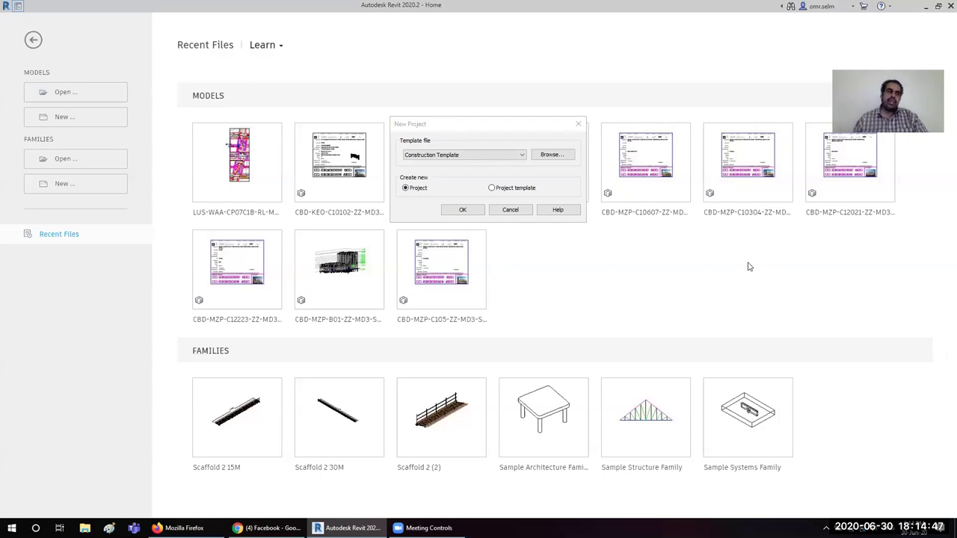
- Create a blank project with the template file set to <None> and Project selected
{"action": "left_click", "coordinate": [468, 156]}
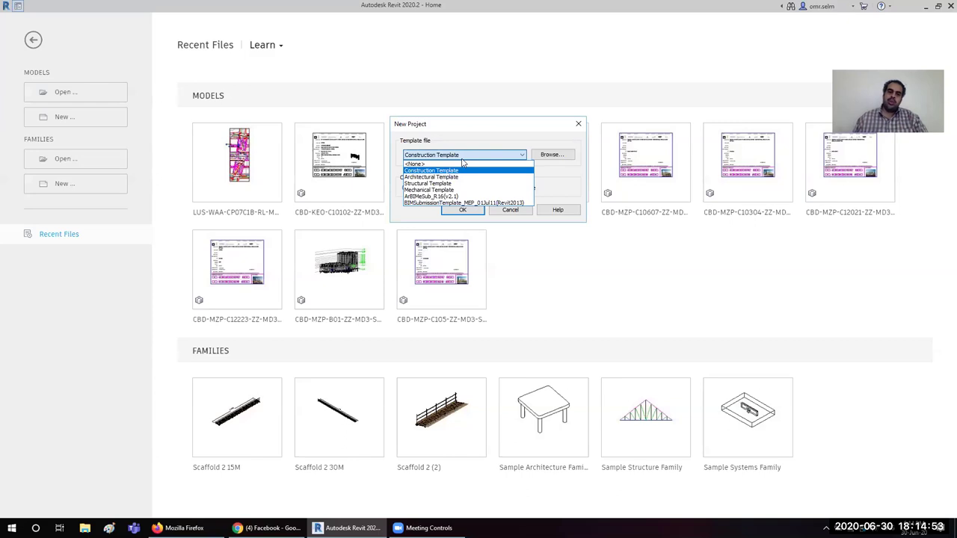
{"action": "left_click", "coordinate": [457, 164]}
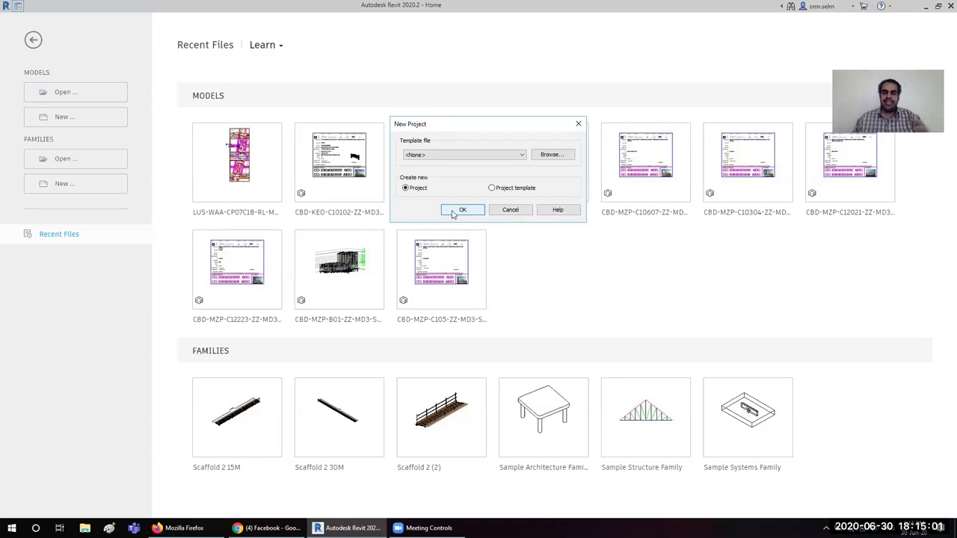
{"action": "left_click", "coordinate": [460, 211]}
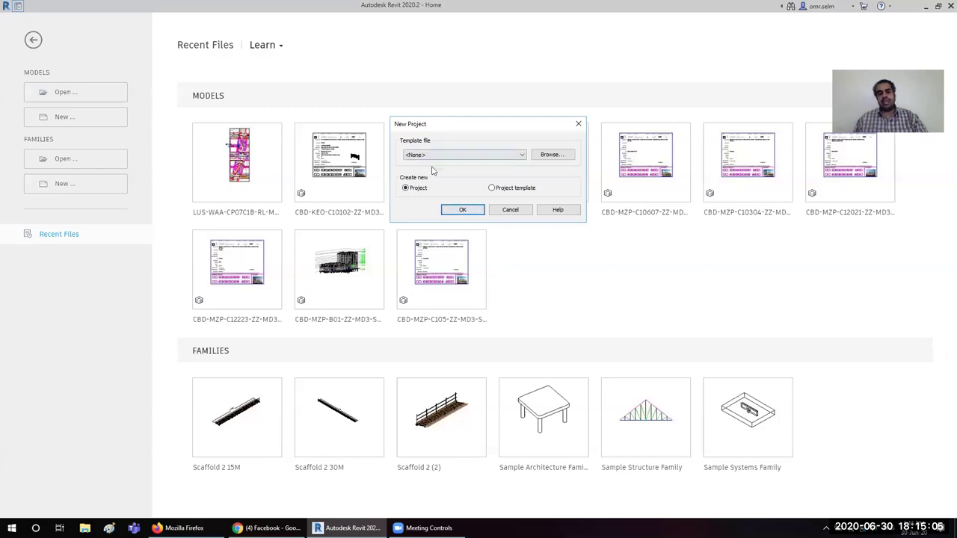
{"action": "left_click", "coordinate": [459, 211]}
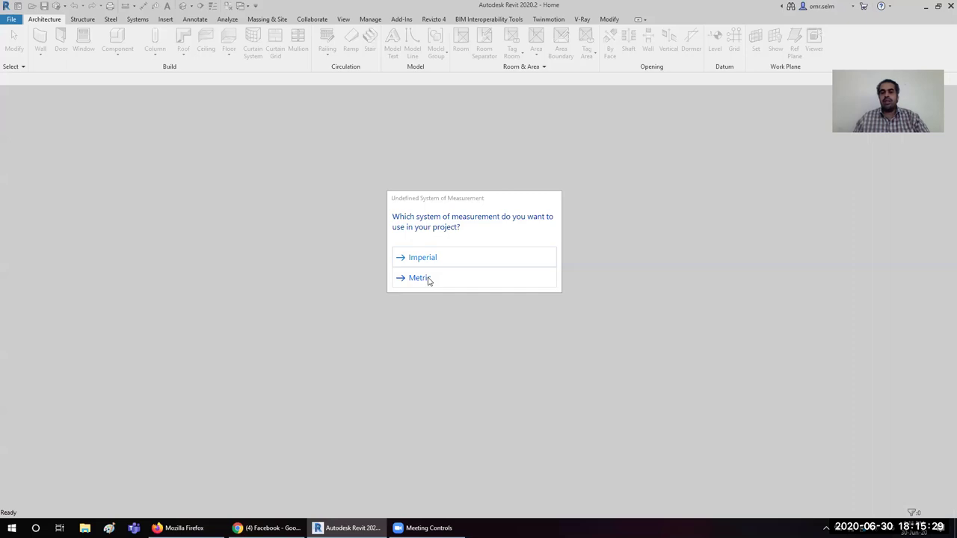
- Choose Metric units for the new blank project and adjust the plan view
{"action": "left_click", "coordinate": [428, 278]}
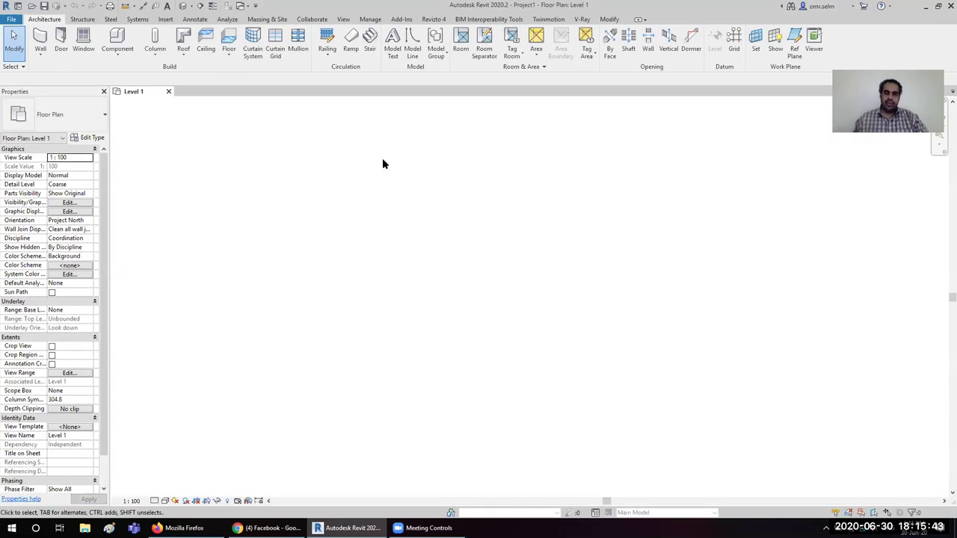
{"action": "mouse_move", "coordinate": [770, 241]}
{"action": "left_mouse_down"}
{"action": "mouse_move", "coordinate": [699, 411]}
{"action": "mouse_move", "coordinate": [762, 248]}
{"action": "left_mouse_up"}
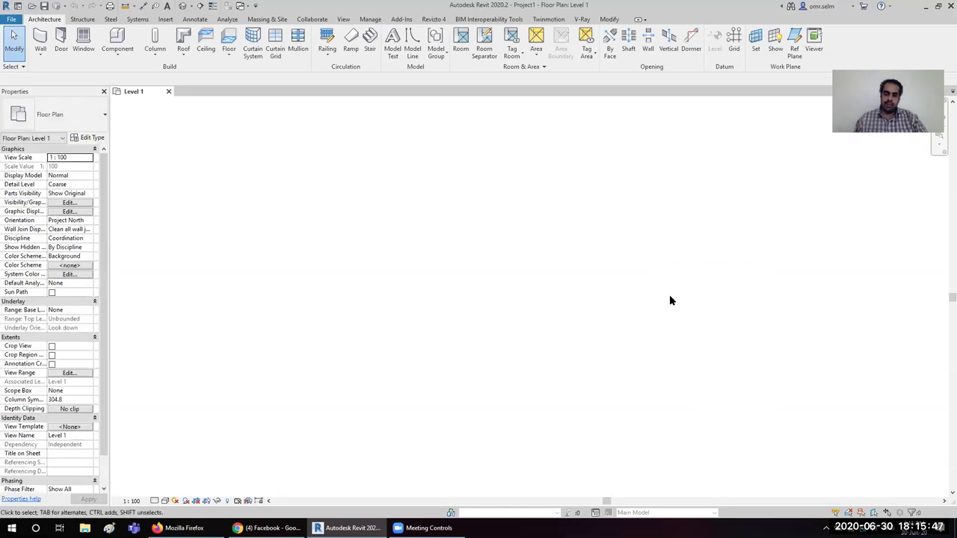
{"action": "left_click_drag", "start_coordinate": [654, 223], "coordinate": [804, 372]}
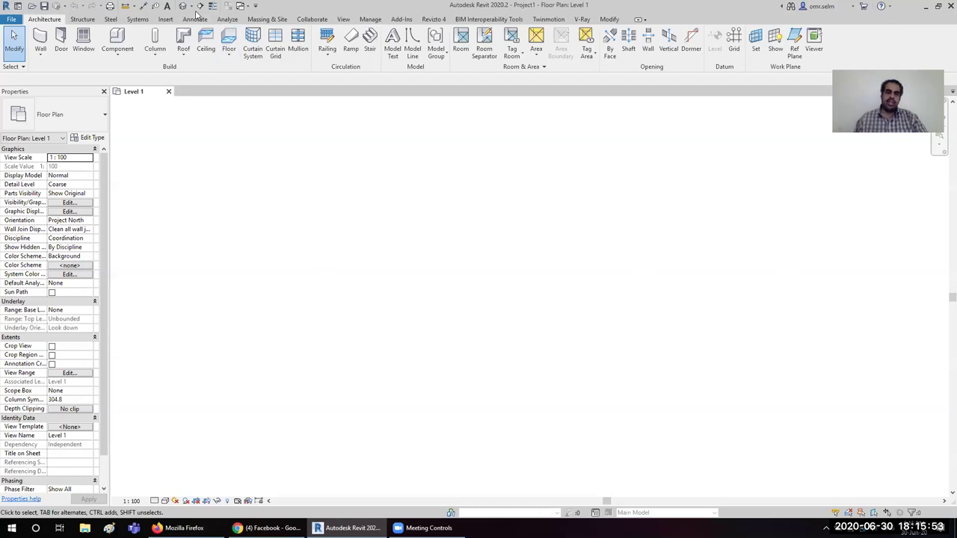
- Draw a vertical section line with SE, then close the Level 1 view
{"action": "key", "text": "s"}
{"action": "key", "text": "e"}
{"action": "left_click", "coordinate": [425, 178]}
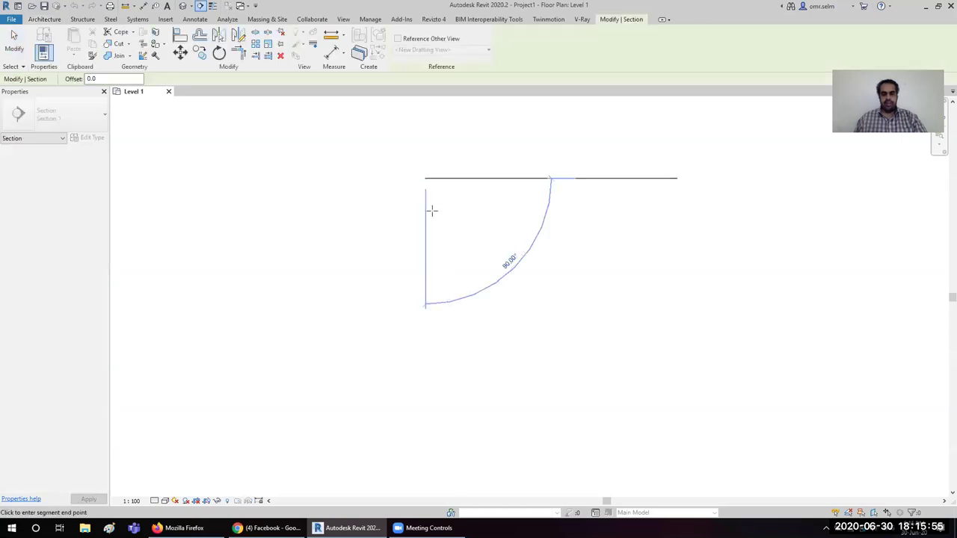
{"action": "left_click", "coordinate": [427, 432]}
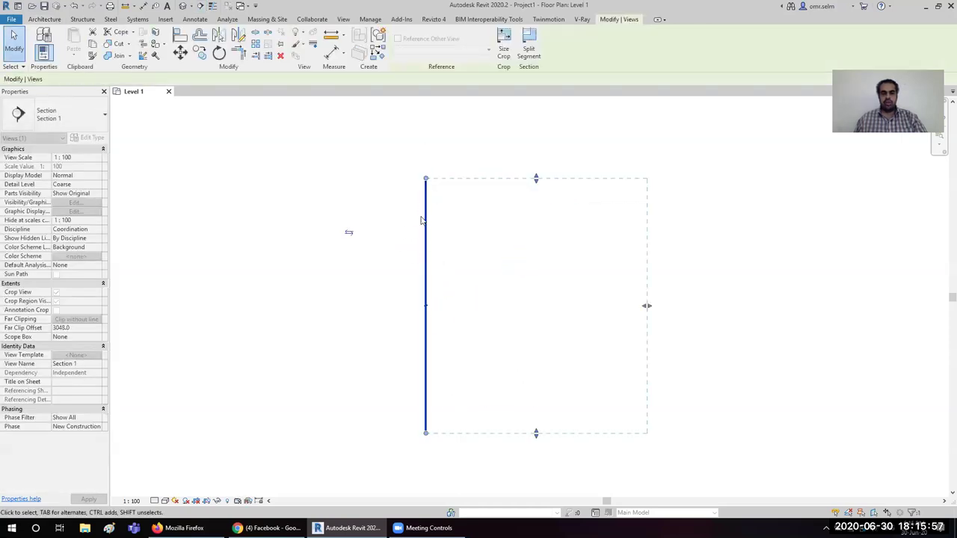
{"action": "key", "text": "Escape"}
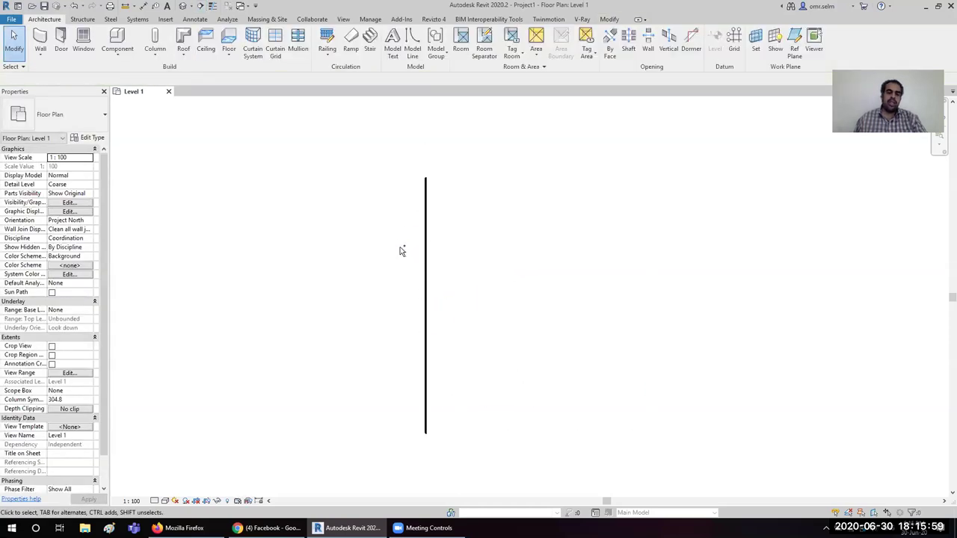
{"action": "left_click", "coordinate": [168, 92]}
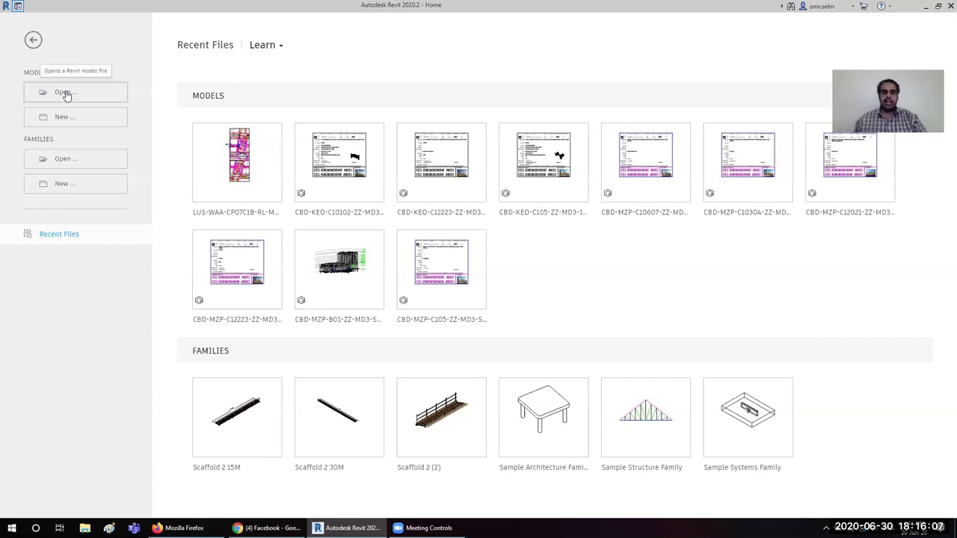
- Create a new Project from the Architectural Template instead of the Construction Template
{"action": "left_click", "coordinate": [82, 120]}
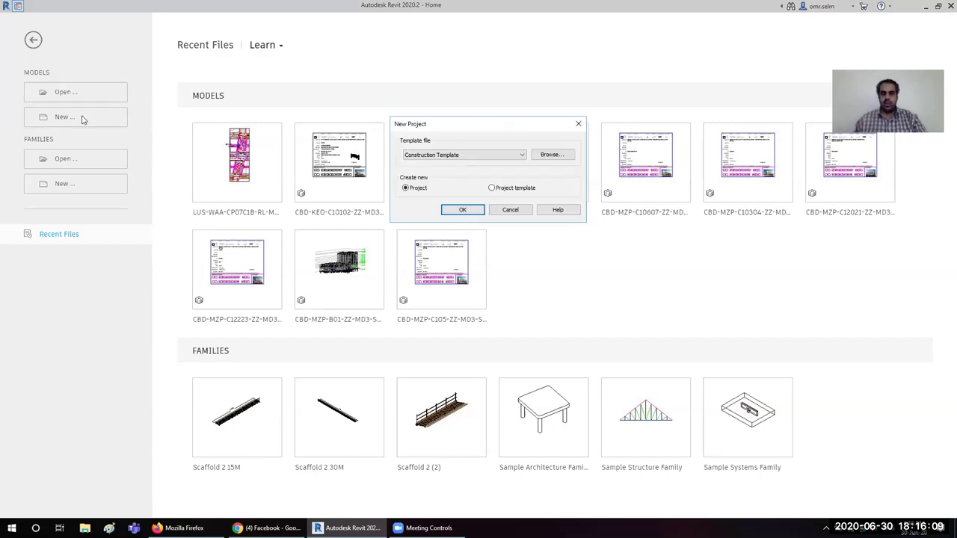
{"action": "left_click", "coordinate": [432, 157]}
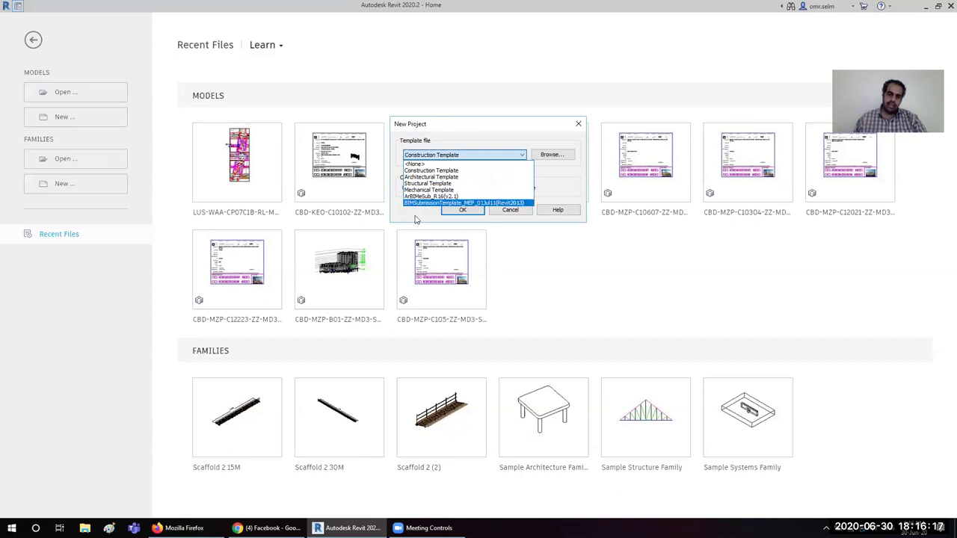
{"action": "left_click", "coordinate": [431, 136]}
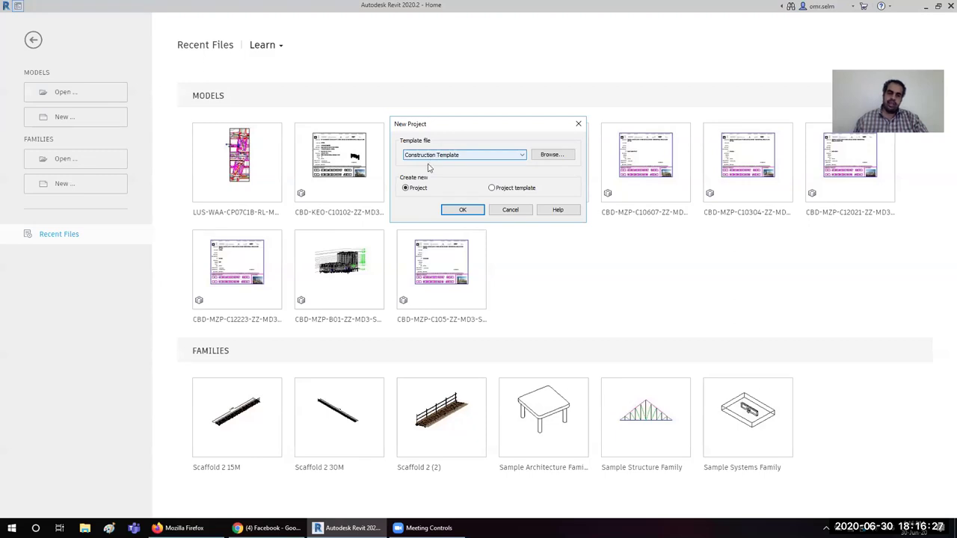
{"action": "left_click", "coordinate": [460, 157]}
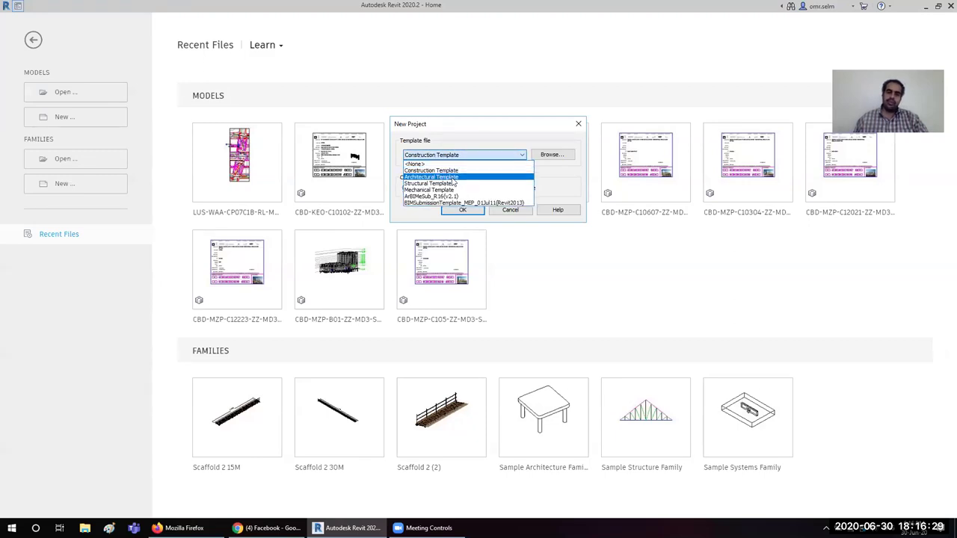
{"action": "left_click", "coordinate": [449, 177]}
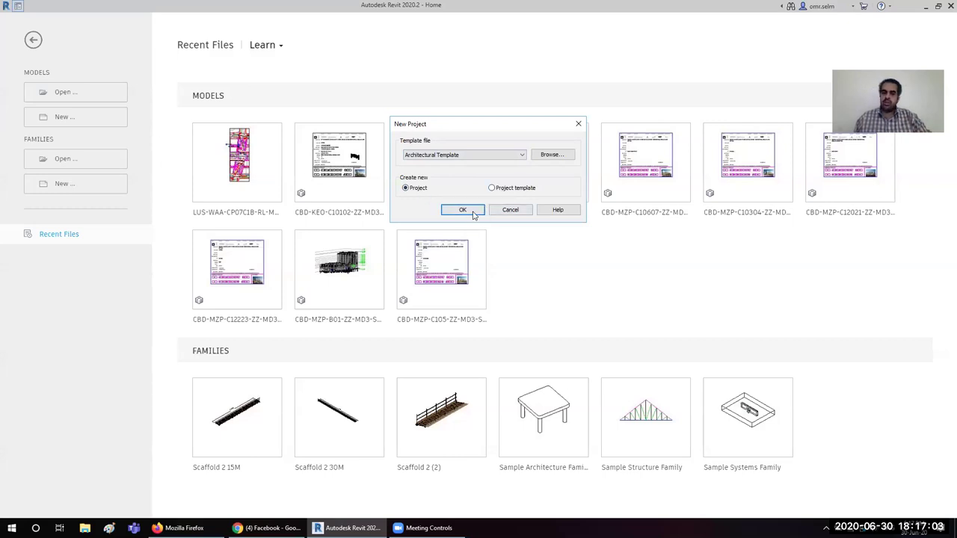
{"action": "left_click", "coordinate": [474, 215]}
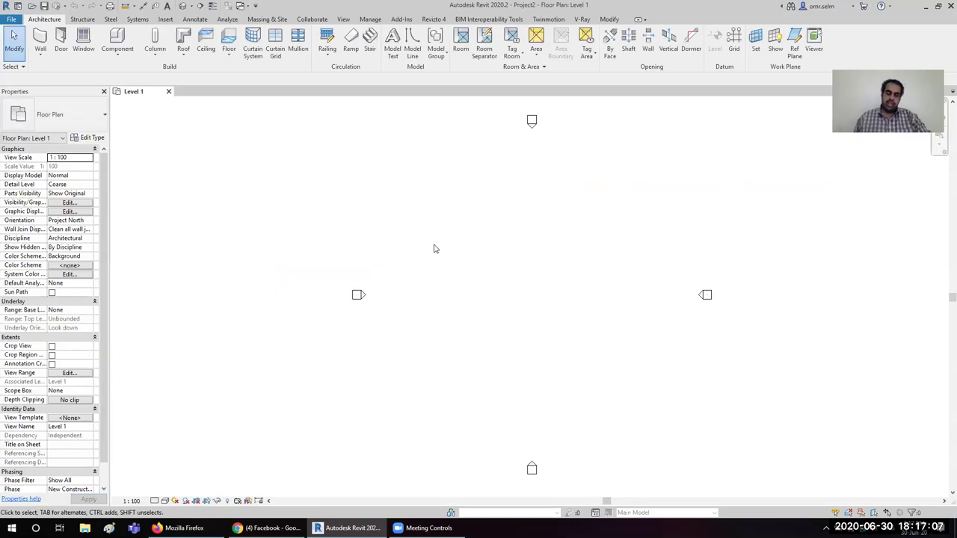
- Select and deselect the top and east elevation markers on Level 1
{"action": "left_click_drag", "start_coordinate": [498, 108], "coordinate": [602, 169]}
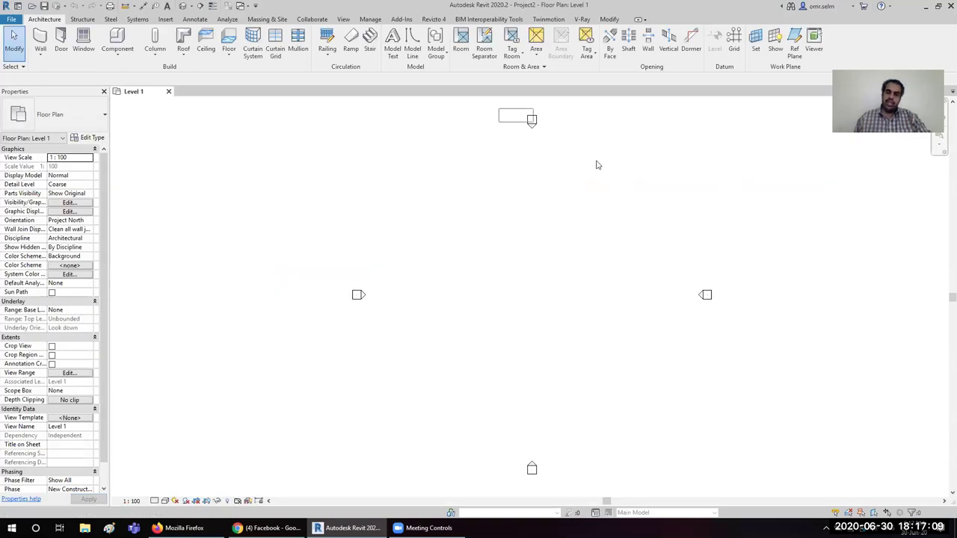
{"action": "left_click", "coordinate": [641, 235]}
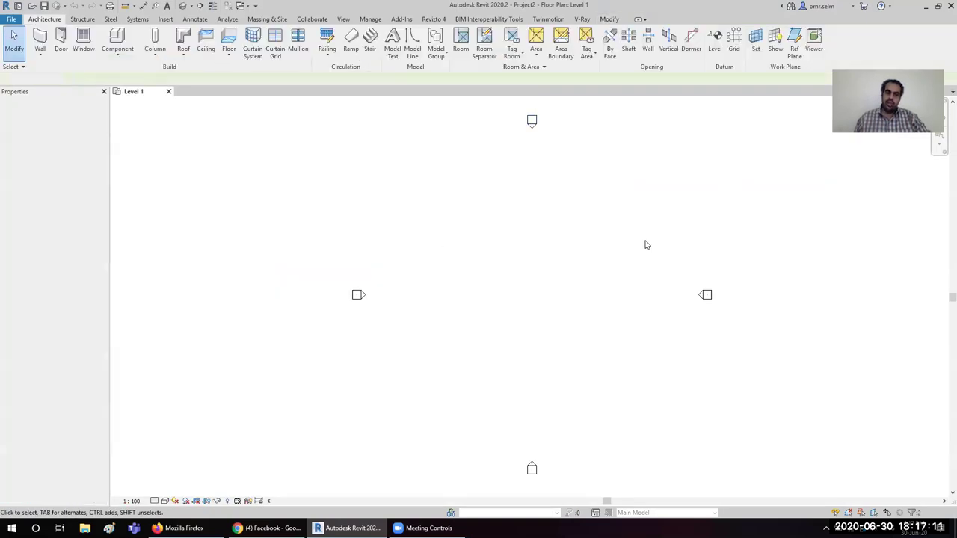
{"action": "left_click", "coordinate": [703, 297]}
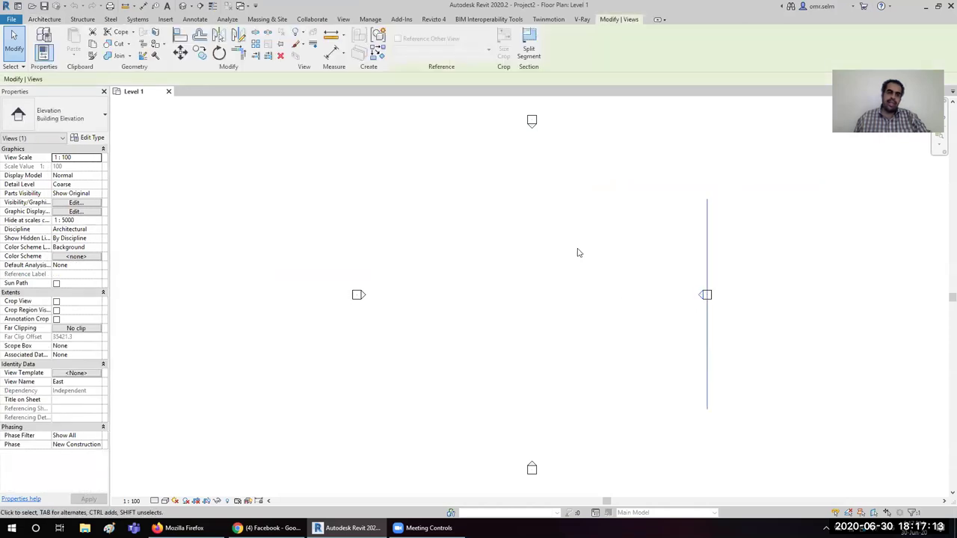
{"action": "left_click", "coordinate": [475, 275]}
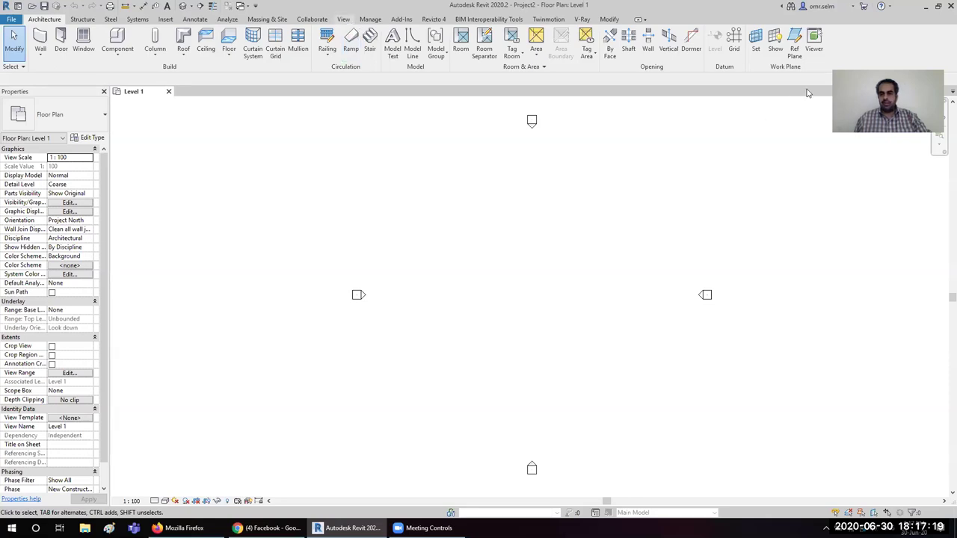
- Turn on the Project Browser from the View tab's User Interface list
{"action": "left_click", "coordinate": [343, 19]}
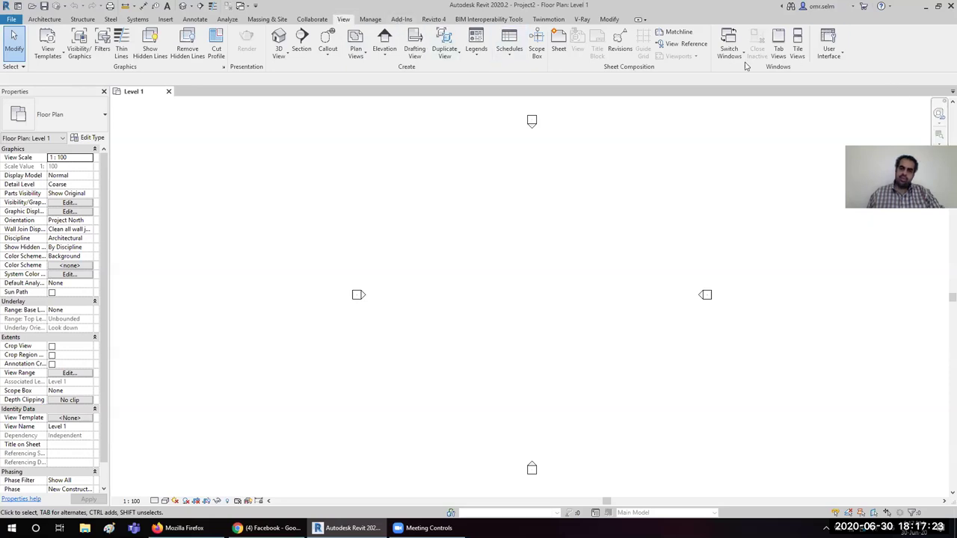
{"action": "left_click", "coordinate": [831, 51]}
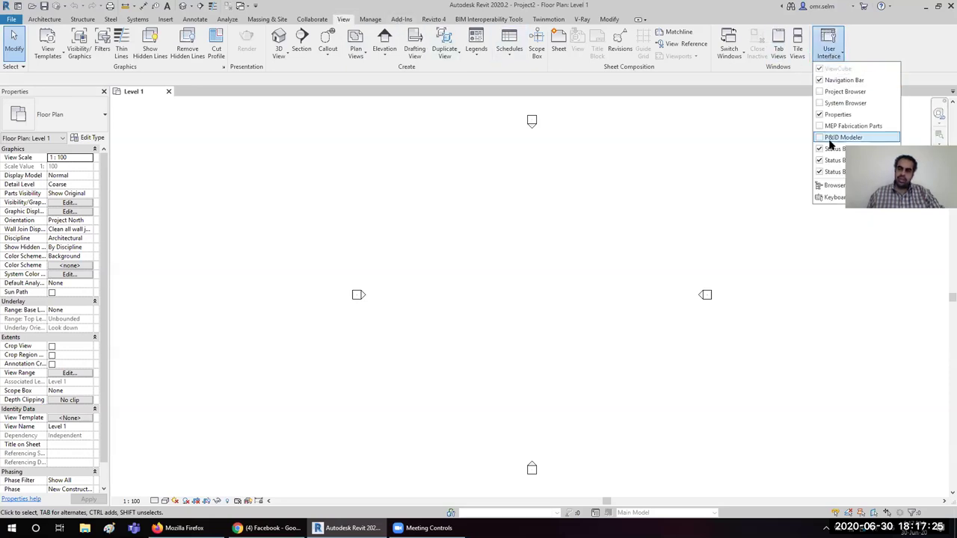
{"action": "left_click", "coordinate": [844, 91]}
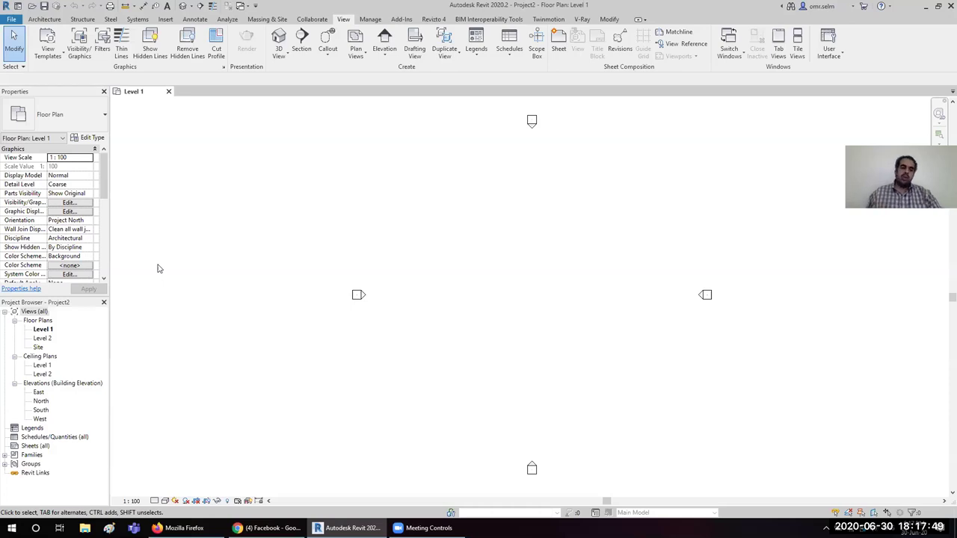
- Open the Level 2, Site, Level 1 ceiling plan and East elevation views
{"action": "double_click", "coordinate": [41, 338]}
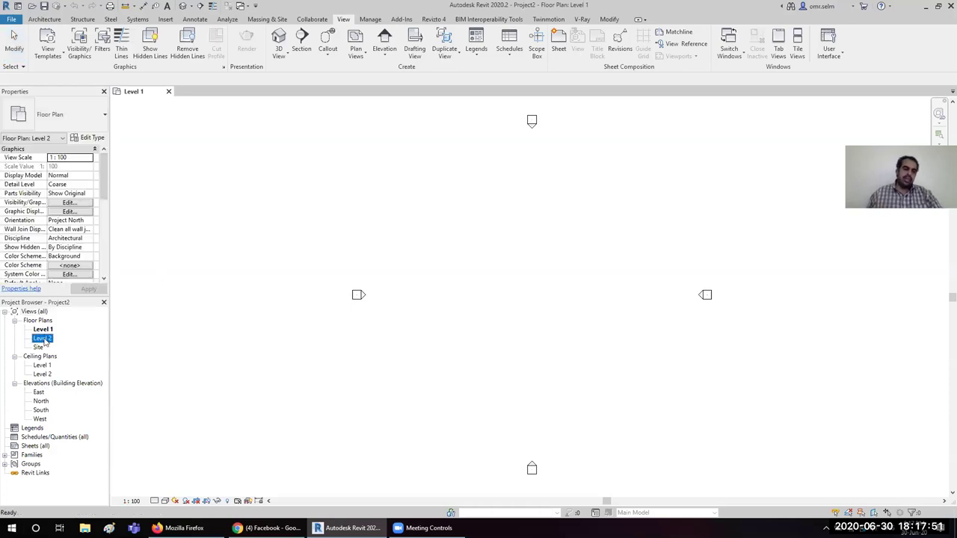
{"action": "double_click", "coordinate": [38, 347]}
{"action": "double_click", "coordinate": [43, 365]}
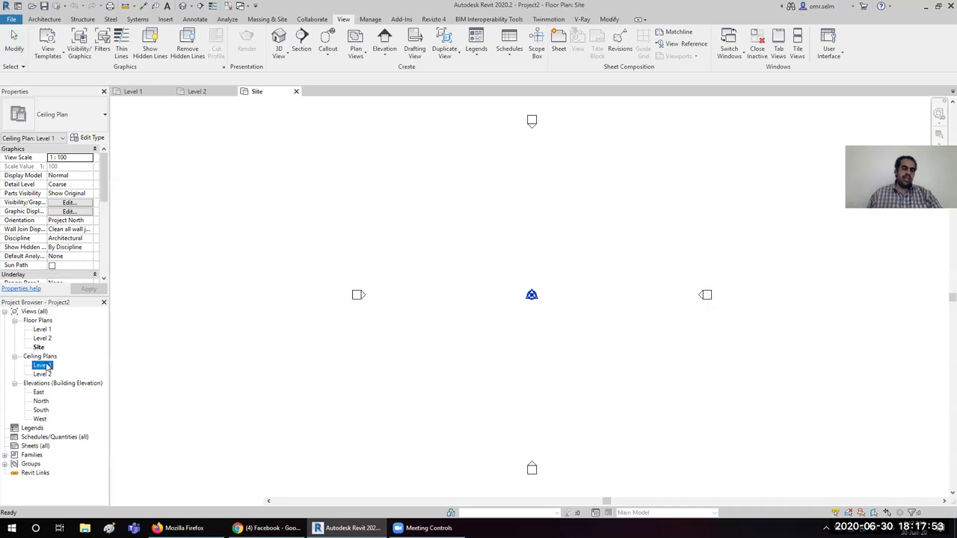
{"action": "double_click", "coordinate": [38, 393]}
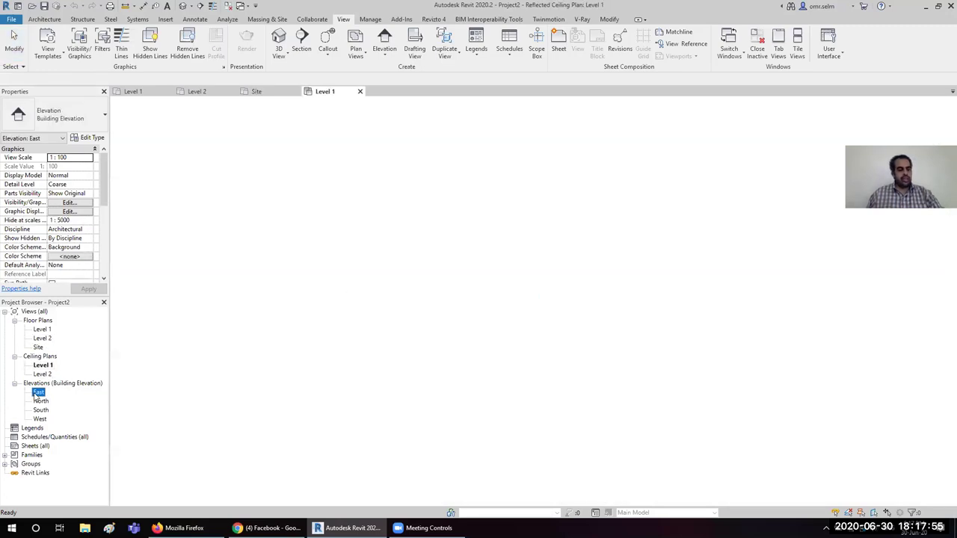
- Browse the Legends, Schedules/Quantities, Sheets and Families groups, then return to Level 1
{"action": "left_click", "coordinate": [32, 429]}
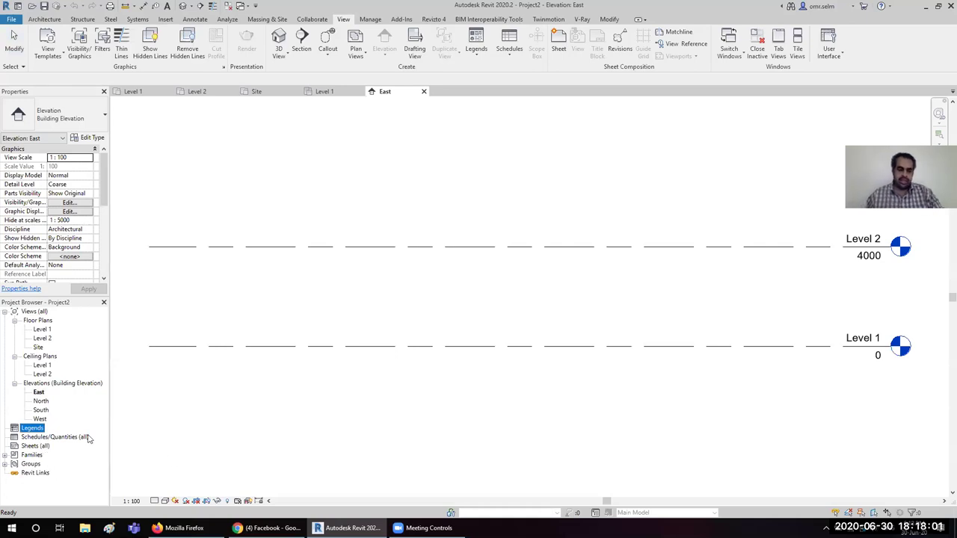
{"action": "left_click", "coordinate": [83, 440]}
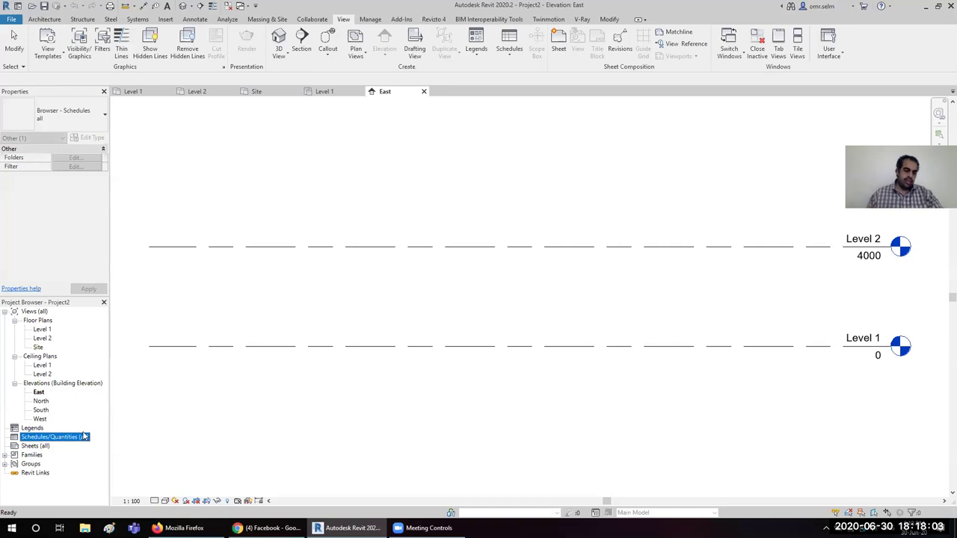
{"action": "left_click", "coordinate": [43, 446]}
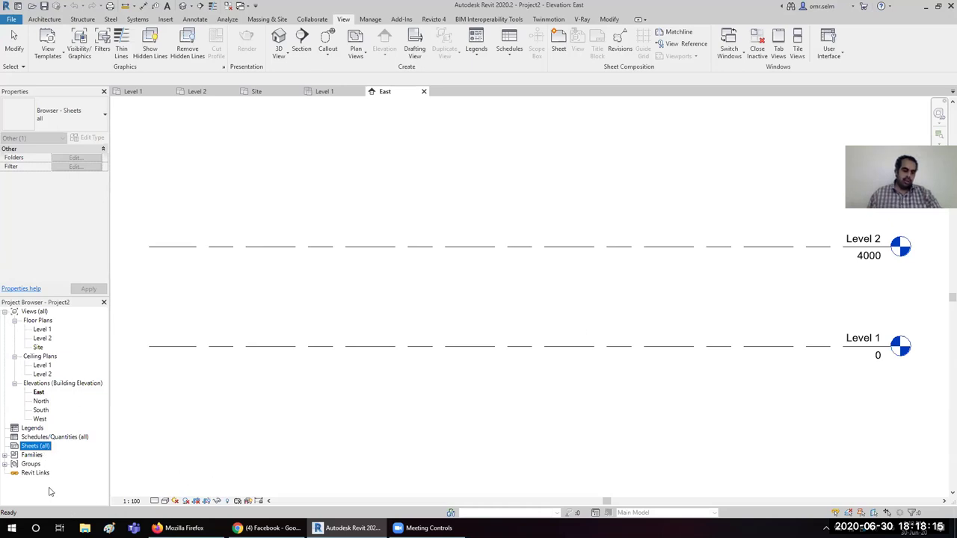
{"action": "left_click", "coordinate": [31, 456]}
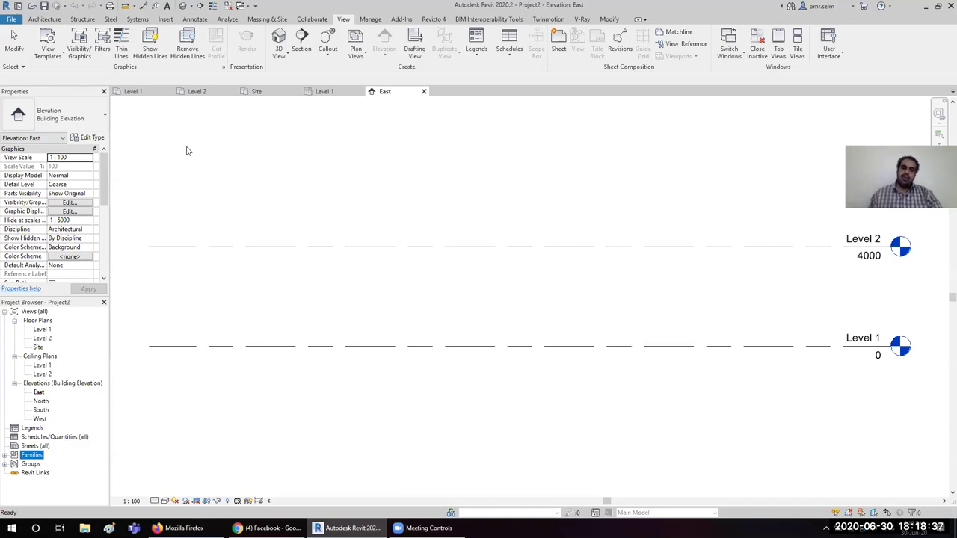
{"action": "left_click", "coordinate": [139, 94]}
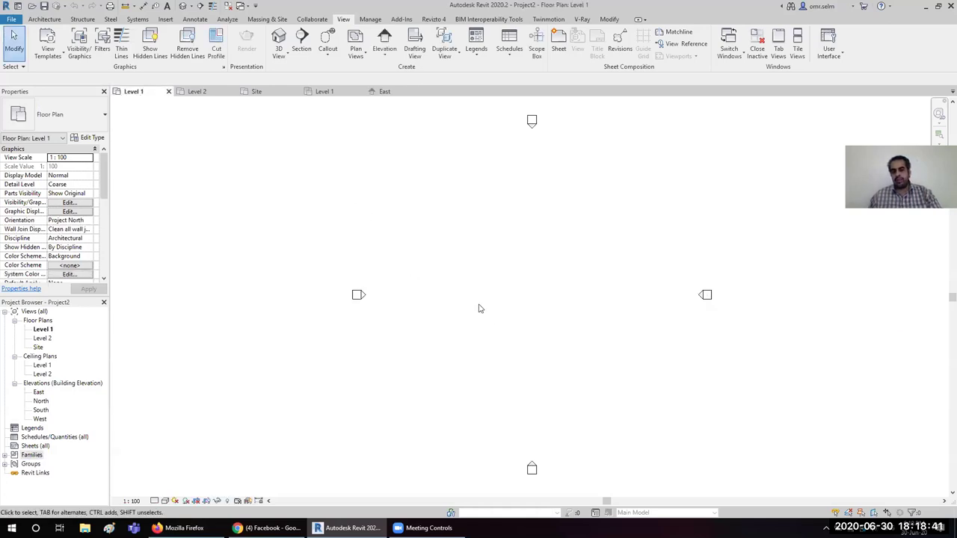
- Pan the plan and review the Architecture, Structure, Steel and Systems tabs, ending on Architecture
{"action": "mouse_move", "coordinate": [545, 287]}
{"action": "middle_mouse_down"}
{"action": "mouse_move", "coordinate": [478, 298]}
{"action": "mouse_move", "coordinate": [493, 288]}
{"action": "middle_mouse_up"}
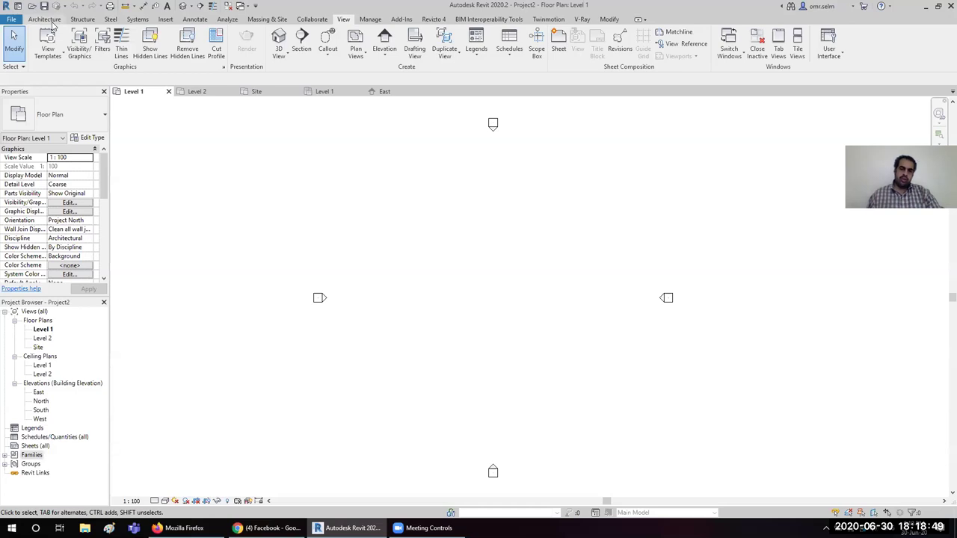
{"action": "left_click", "coordinate": [49, 20]}
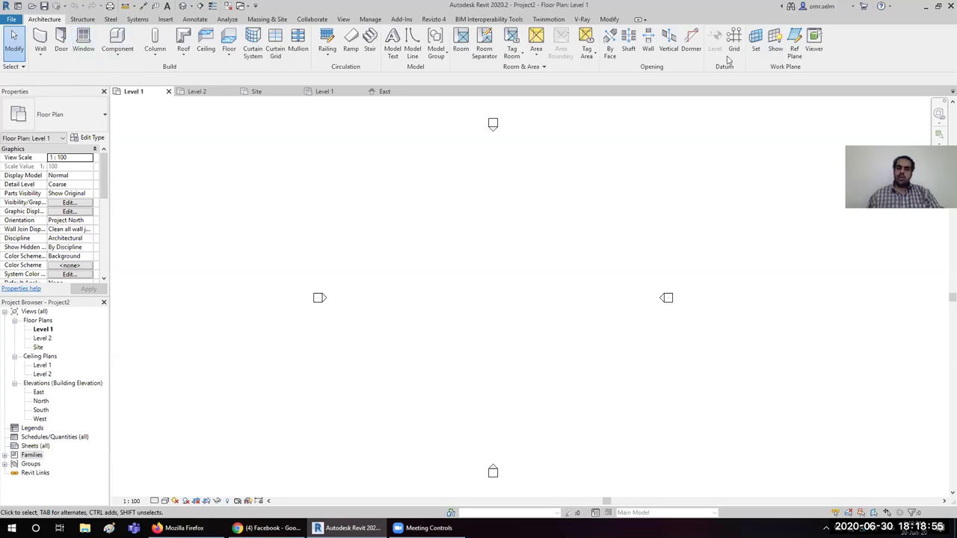
{"action": "left_click", "coordinate": [82, 18]}
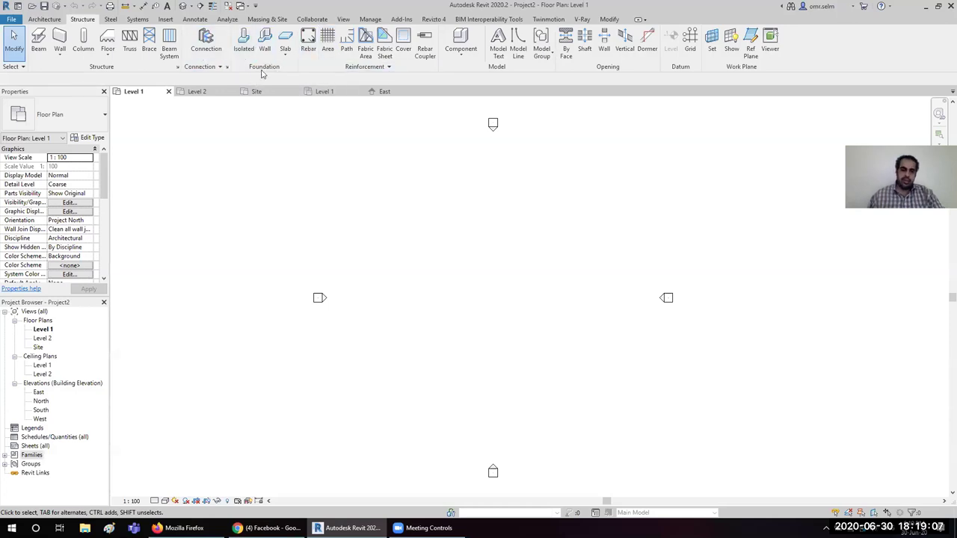
{"action": "left_click", "coordinate": [114, 20]}
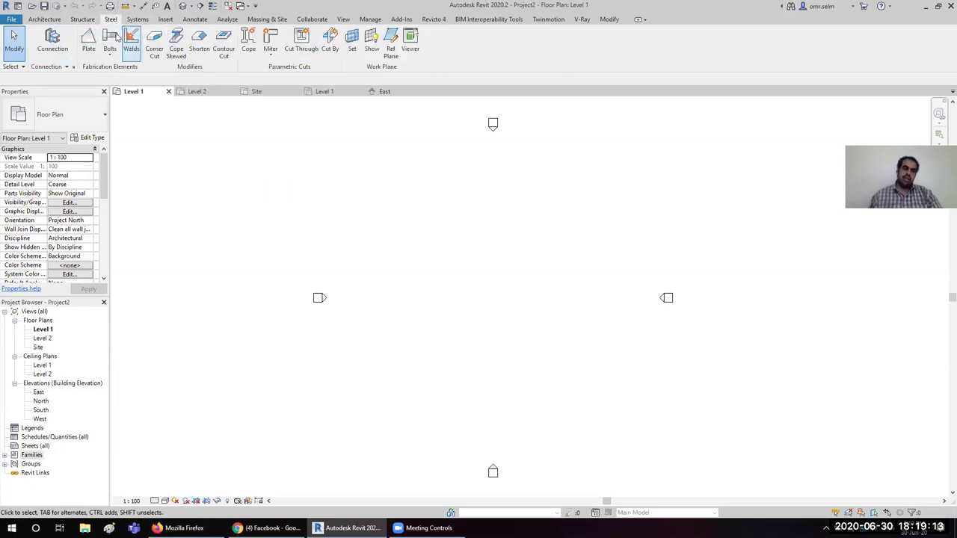
{"action": "left_click", "coordinate": [135, 21]}
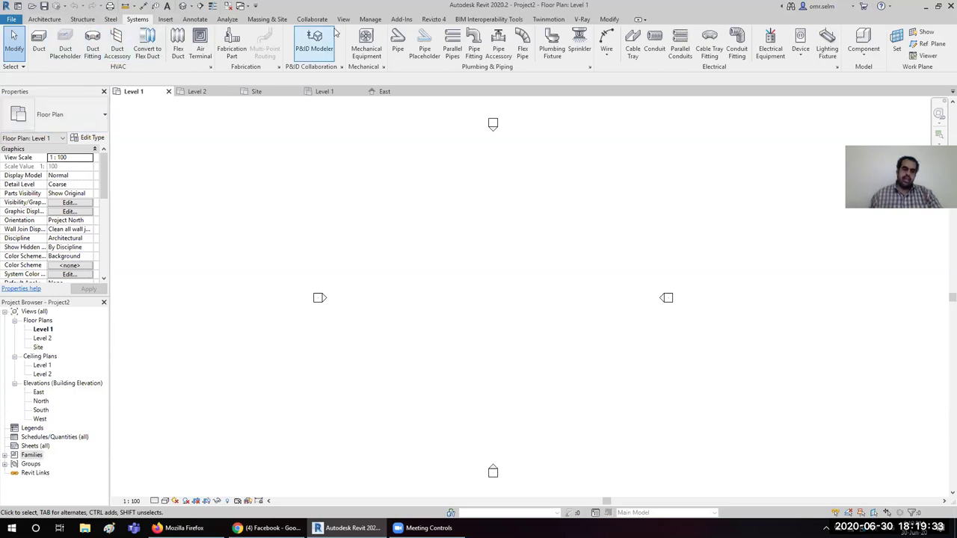
{"action": "left_click", "coordinate": [43, 19]}
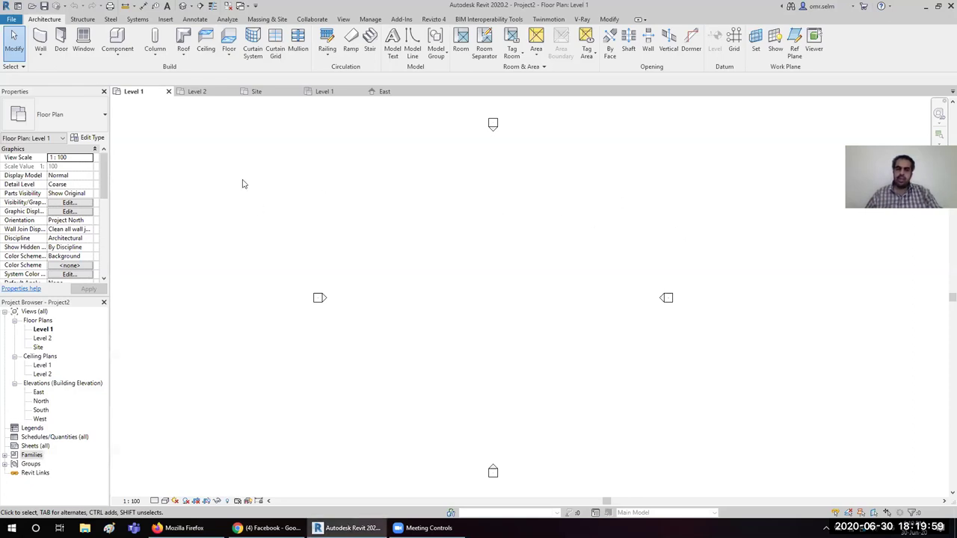
- Draw one vertical Generic 200mm wall rising to Level 2
{"action": "left_click", "coordinate": [41, 37]}
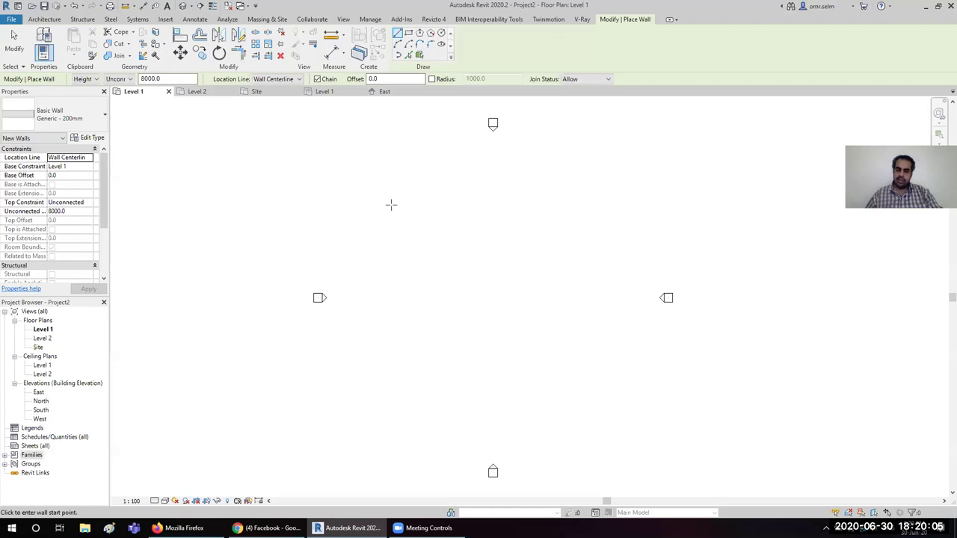
{"action": "left_click", "coordinate": [409, 32]}
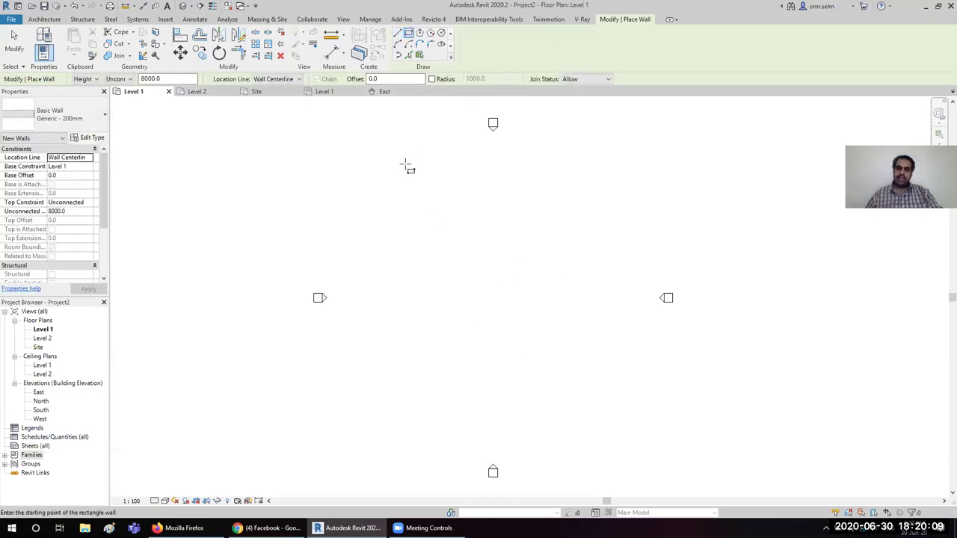
{"action": "left_click", "coordinate": [397, 33]}
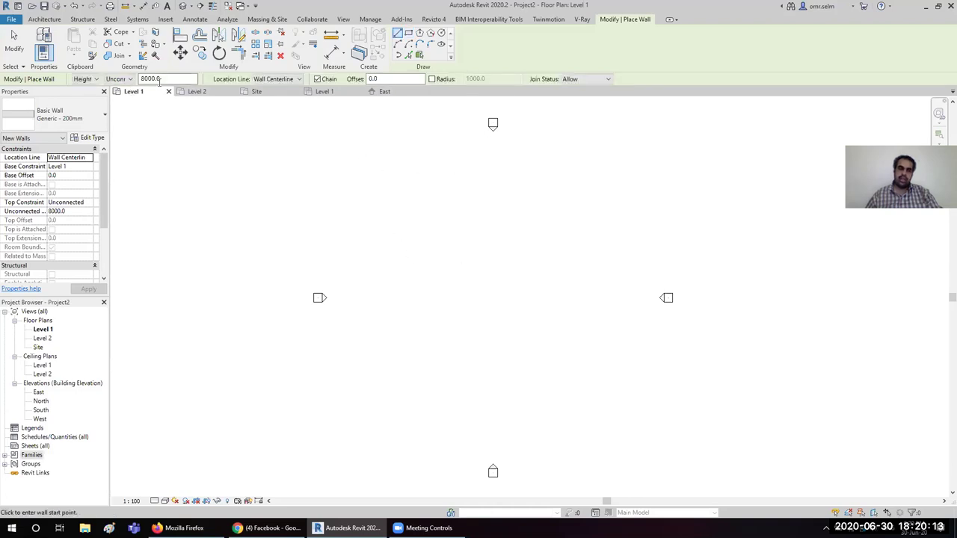
{"action": "left_click", "coordinate": [131, 79]}
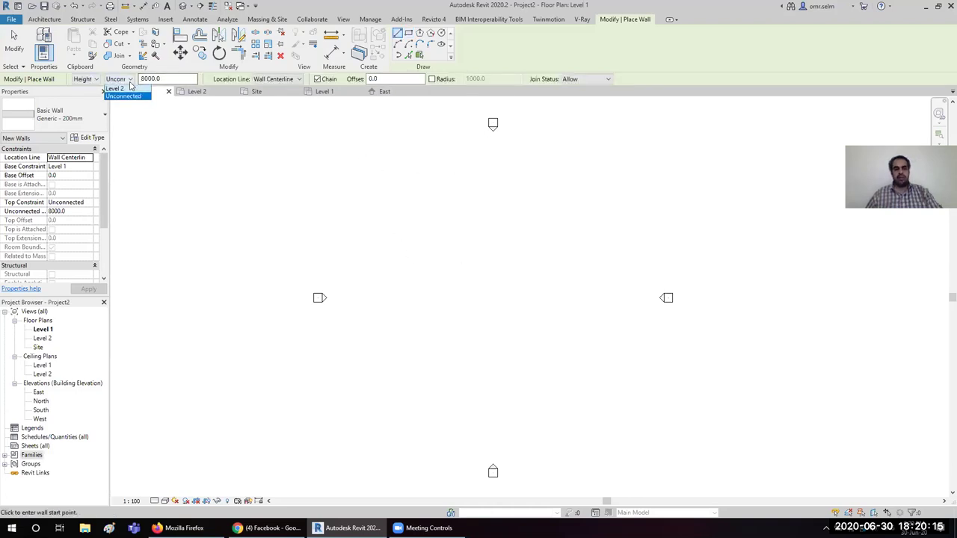
{"action": "left_click", "coordinate": [116, 88]}
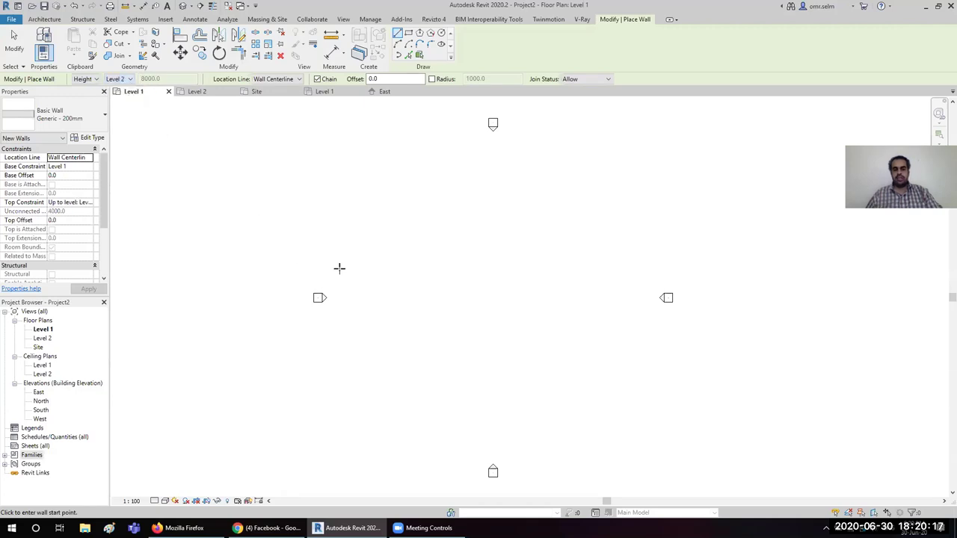
{"action": "left_click", "coordinate": [397, 177]}
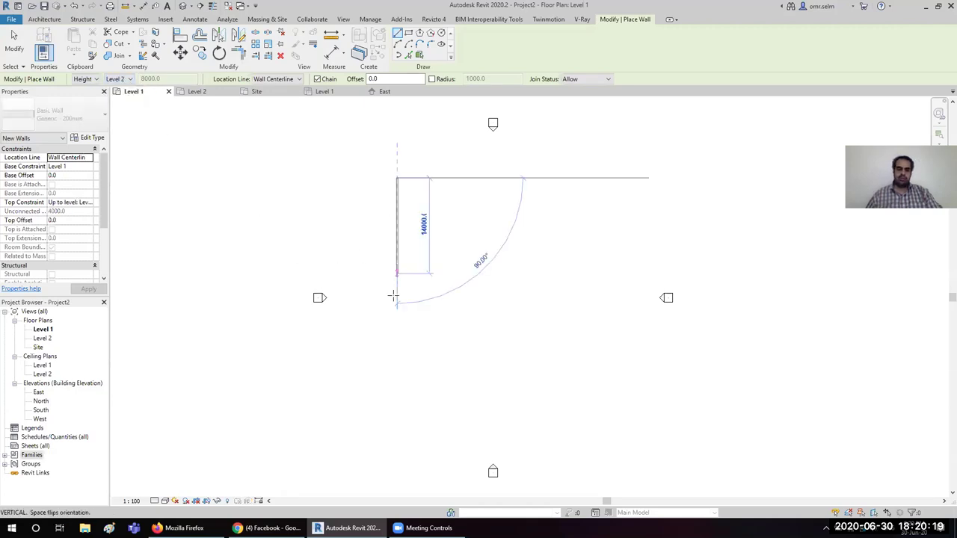
{"action": "left_click", "coordinate": [397, 396]}
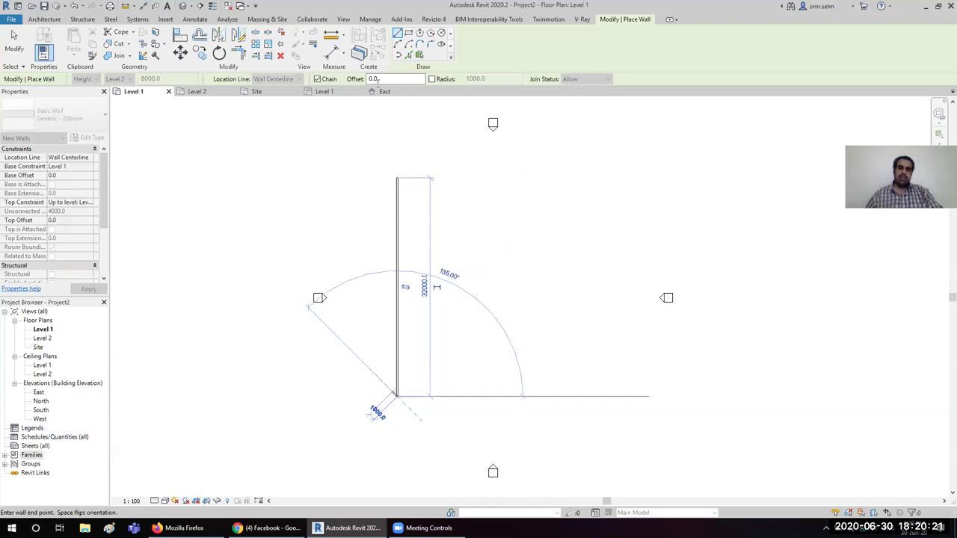
- Draw a 19000 × 26000 rectangle of four walls beside it
{"action": "left_click", "coordinate": [409, 36]}
{"action": "left_click", "coordinate": [409, 36]}
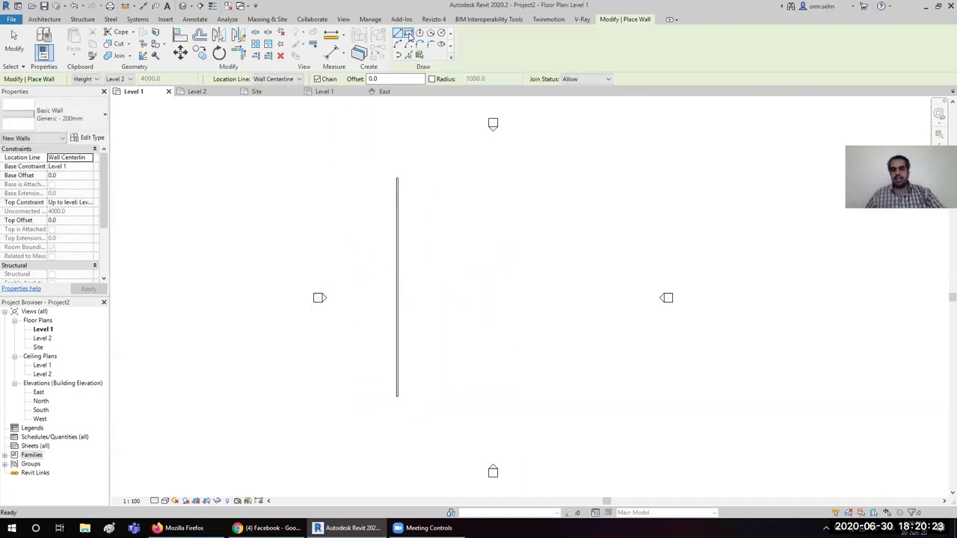
{"action": "left_click", "coordinate": [446, 208]}
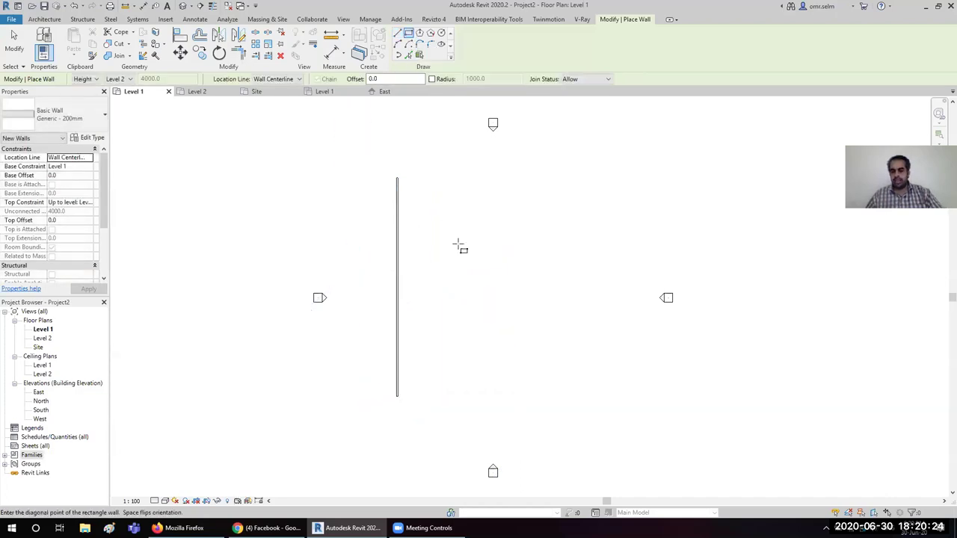
{"action": "left_click", "coordinate": [575, 386]}
{"action": "key", "text": "Escape"}
{"action": "key", "text": "Escape"}
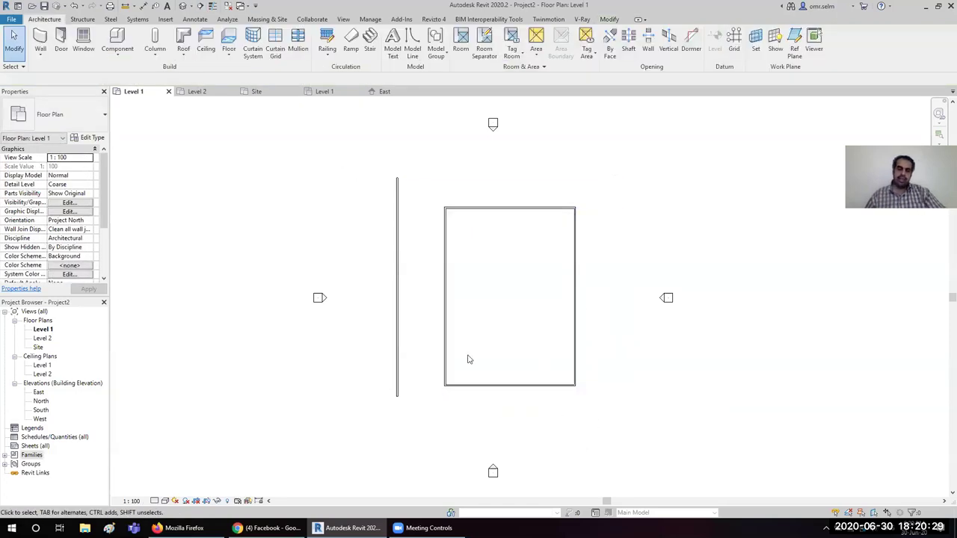
{"action": "scroll", "coordinate": [453, 176], "scroll_direction": "up", "scroll_amount": 3}
{"action": "scroll", "coordinate": [441, 217], "scroll_direction": "up", "scroll_amount": 3}
{"action": "scroll", "coordinate": [408, 272], "scroll_direction": "up", "scroll_amount": 3}
{"action": "scroll", "coordinate": [303, 250], "scroll_direction": "down", "scroll_amount": 3}
{"action": "scroll", "coordinate": [302, 240], "scroll_direction": "down", "scroll_amount": 1}
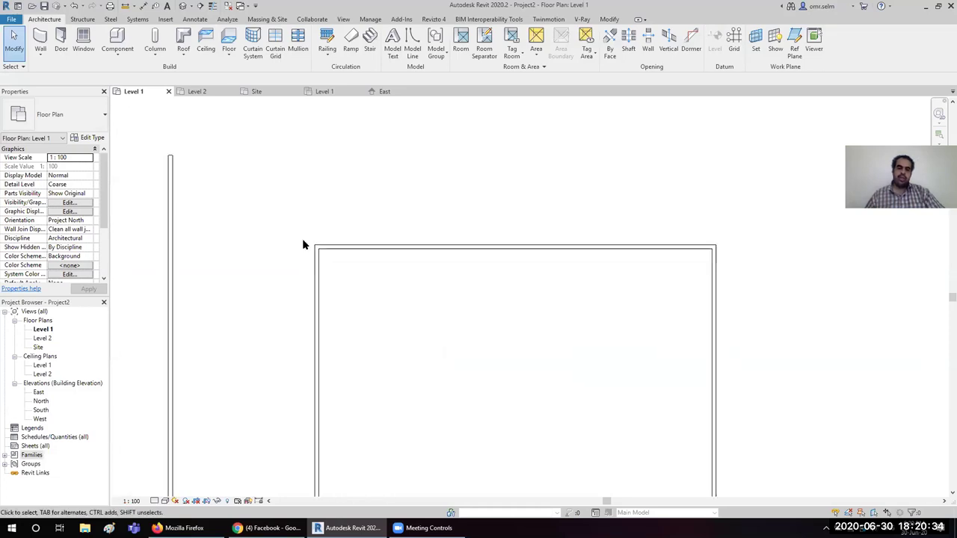
{"action": "left_click", "coordinate": [315, 290]}
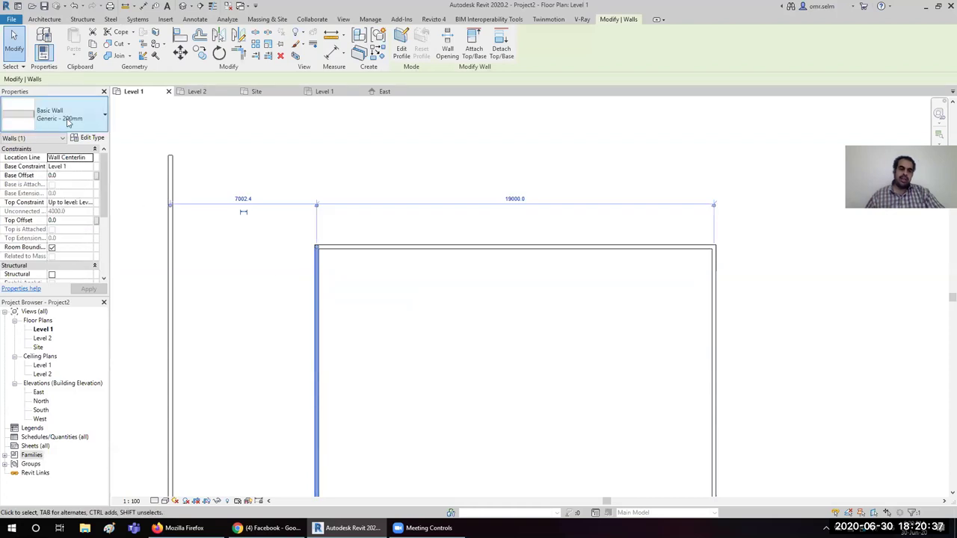
{"action": "scroll", "coordinate": [91, 187], "scroll_direction": "down", "scroll_amount": 5}
{"action": "scroll", "coordinate": [95, 187], "scroll_direction": "up", "scroll_amount": 2}
{"action": "scroll", "coordinate": [95, 187], "scroll_direction": "down", "scroll_amount": 2}
{"action": "scroll", "coordinate": [95, 189], "scroll_direction": "up", "scroll_amount": 4}
{"action": "scroll", "coordinate": [95, 187], "scroll_direction": "up", "scroll_amount": 2}
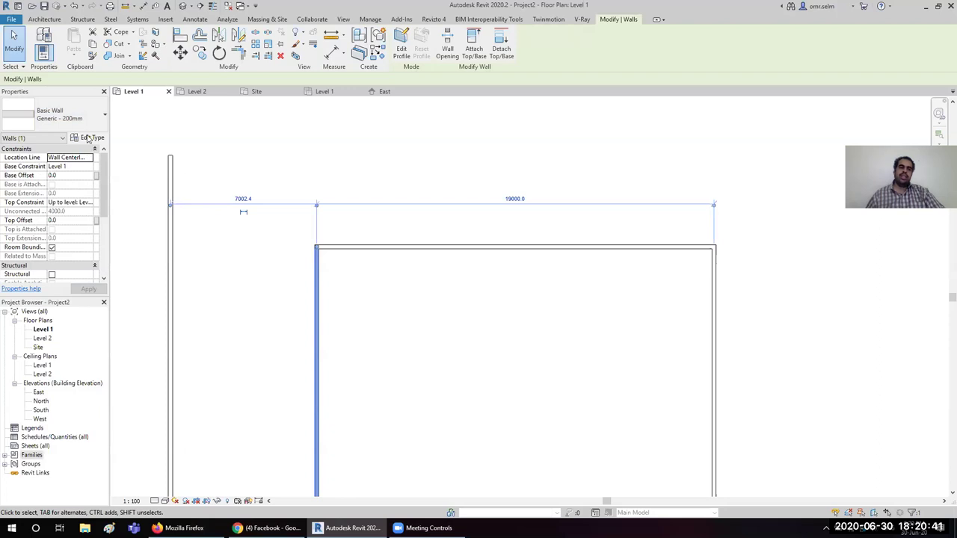
{"action": "left_click", "coordinate": [89, 138]}
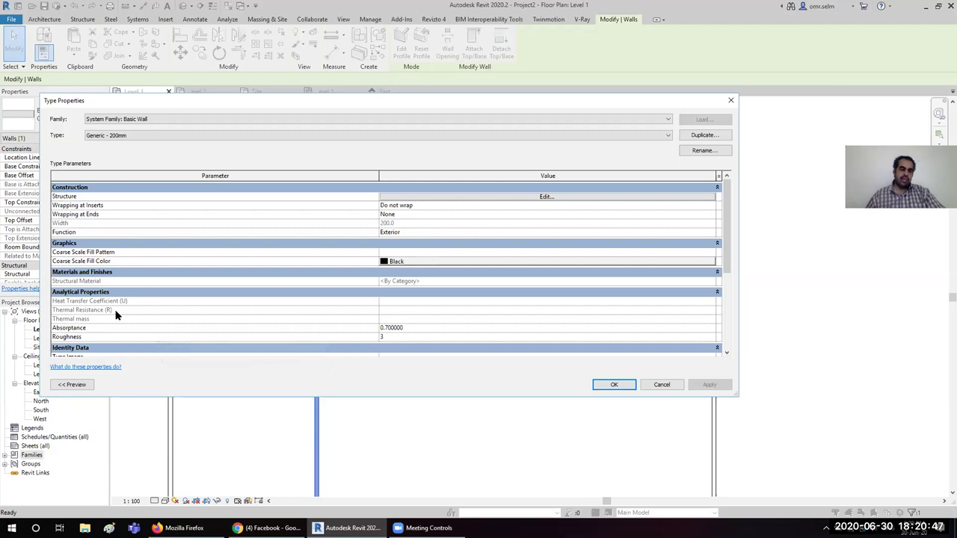
{"action": "scroll", "coordinate": [117, 315], "scroll_direction": "down", "scroll_amount": 3}
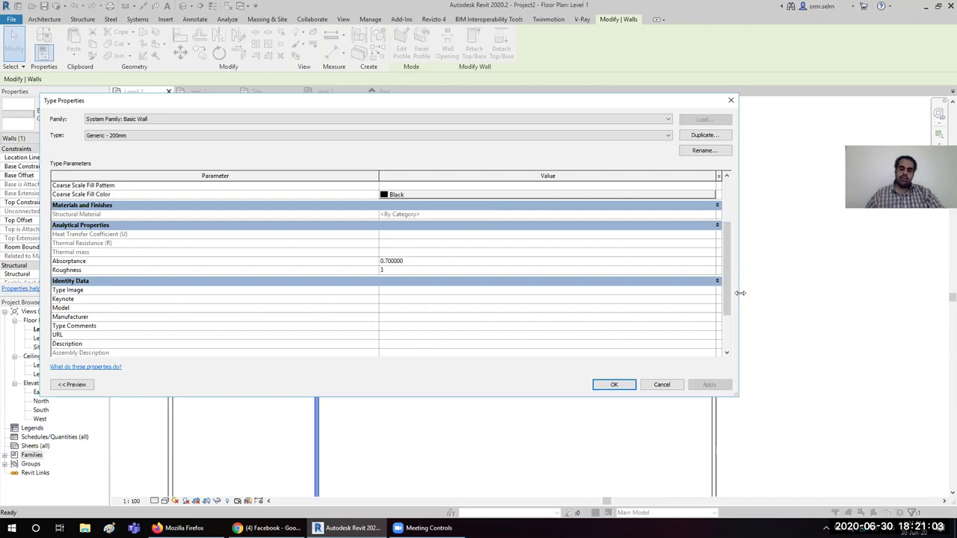
{"action": "left_click_drag", "start_coordinate": [739, 293], "coordinate": [290, 293]}
{"action": "left_click_drag", "start_coordinate": [269, 100], "coordinate": [463, 149]}
{"action": "left_click", "coordinate": [459, 155]}
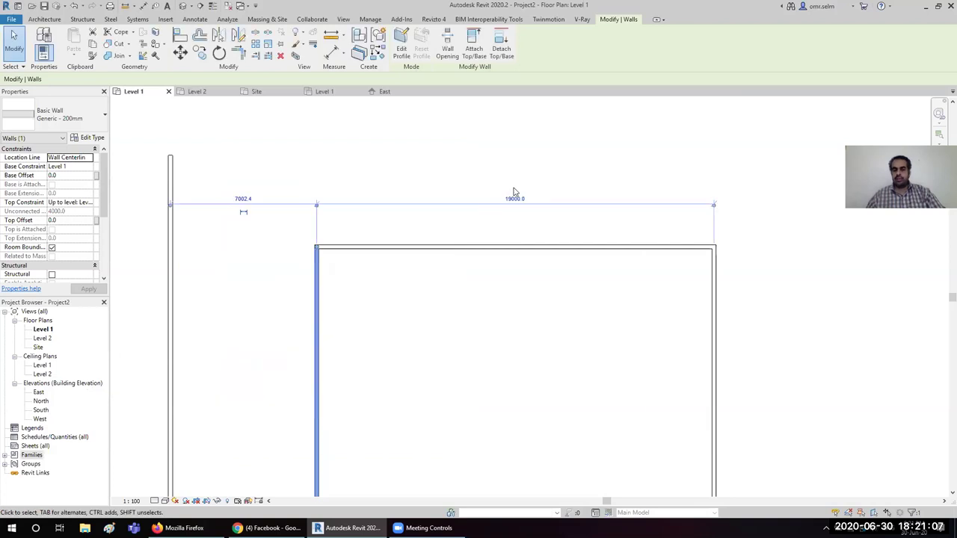
{"action": "left_click", "coordinate": [470, 209]}
{"action": "scroll", "coordinate": [462, 194], "scroll_direction": "down", "scroll_amount": 3}
{"action": "middle_click_drag", "start_coordinate": [509, 271], "coordinate": [472, 220]}
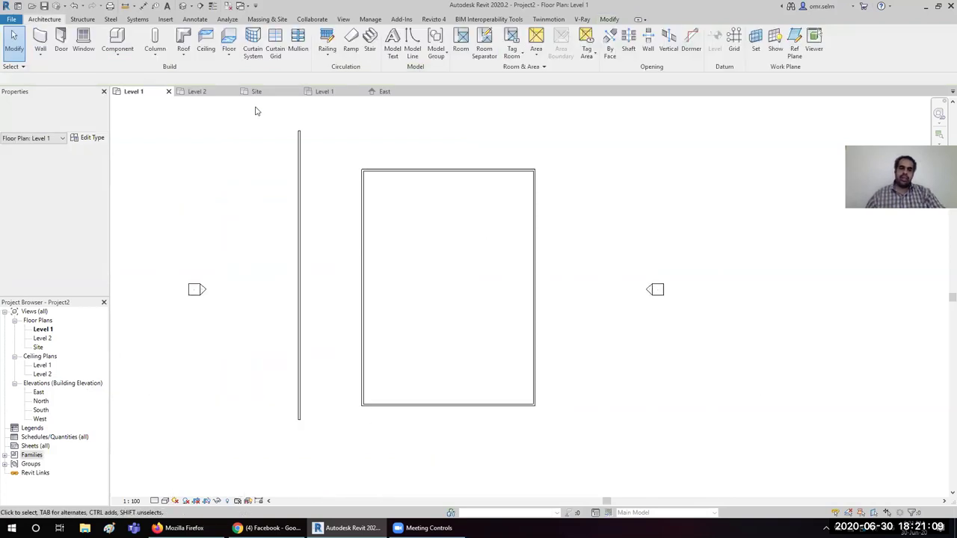
{"action": "left_click", "coordinate": [183, 7]}
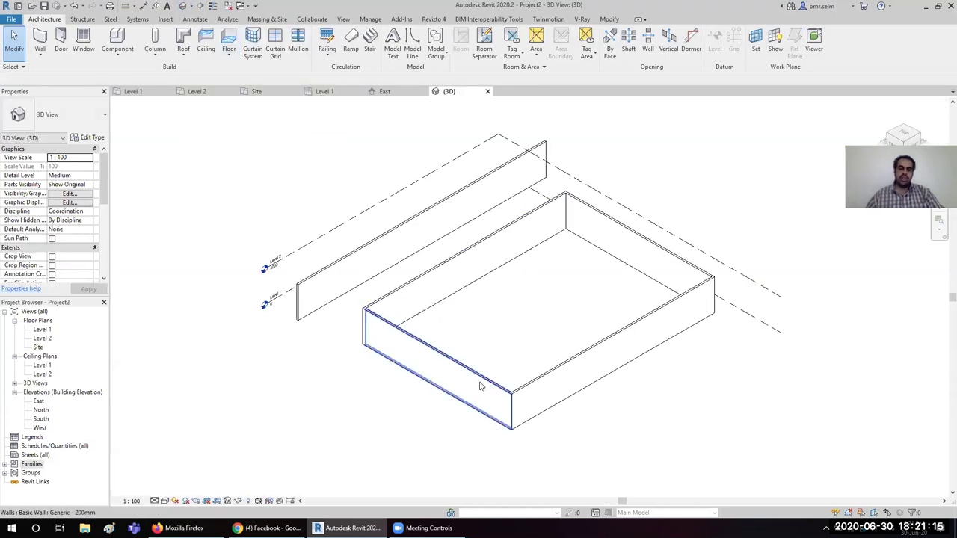
{"action": "mouse_move", "coordinate": [567, 356]}
{"action": "middle_mouse_down", "text": "shift"}
{"action": "mouse_move", "coordinate": [670, 214]}
{"action": "mouse_move", "coordinate": [558, 241]}
{"action": "mouse_move", "coordinate": [391, 312]}
{"action": "mouse_move", "coordinate": [594, 305]}
{"action": "middle_mouse_up", "text": "shift"}
{"action": "middle_click_drag", "start_coordinate": [546, 352], "coordinate": [523, 347], "text": "shift"}
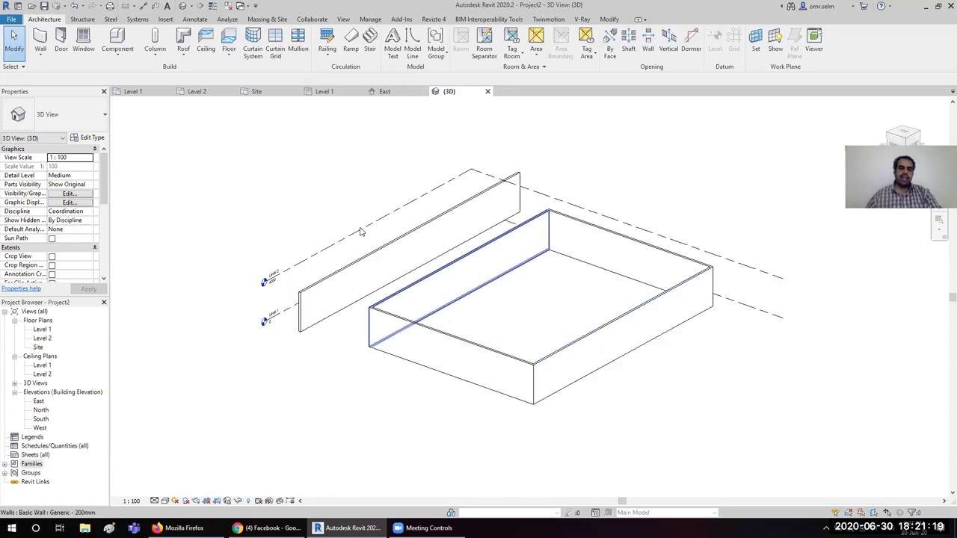
{"action": "left_click", "coordinate": [155, 94]}
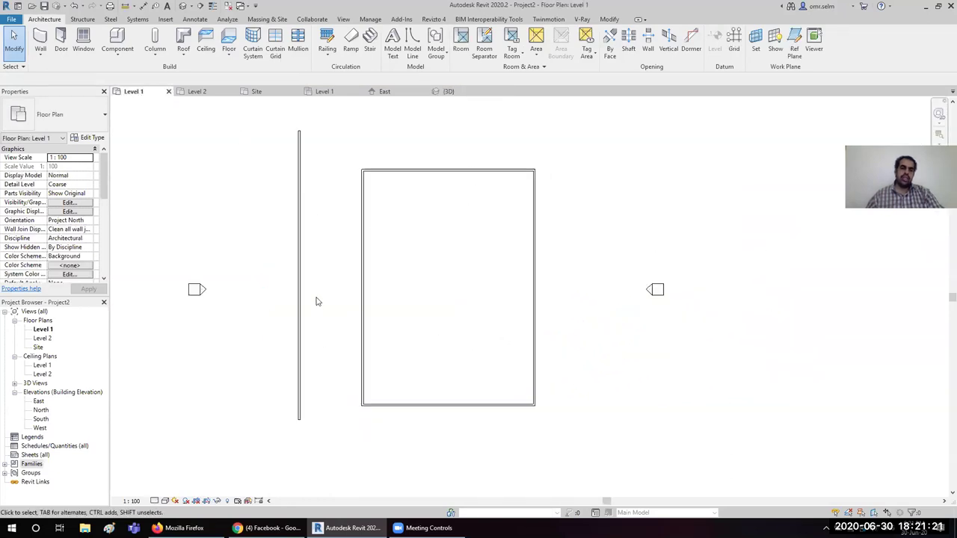
{"action": "left_click", "coordinate": [653, 290]}
{"action": "right_click", "coordinate": [653, 291]}
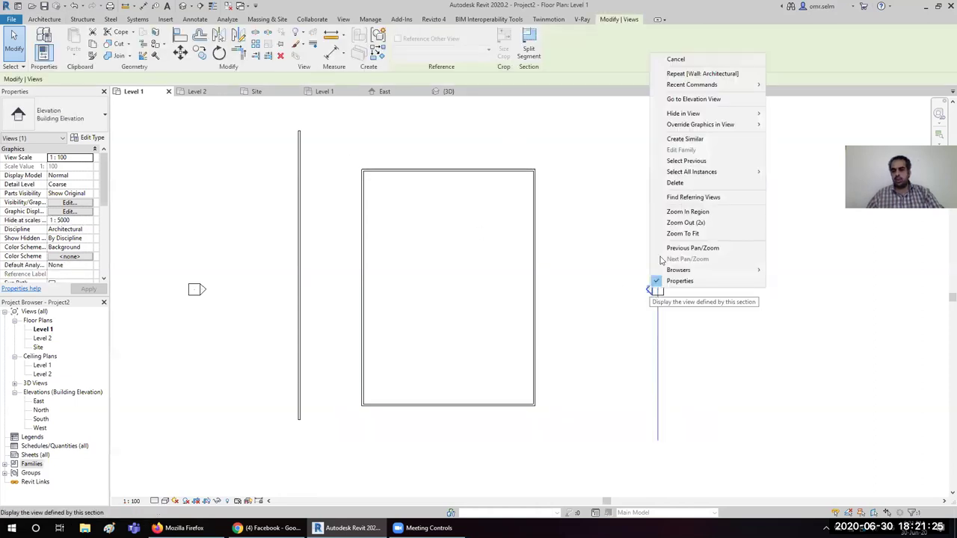
{"action": "left_click", "coordinate": [695, 98]}
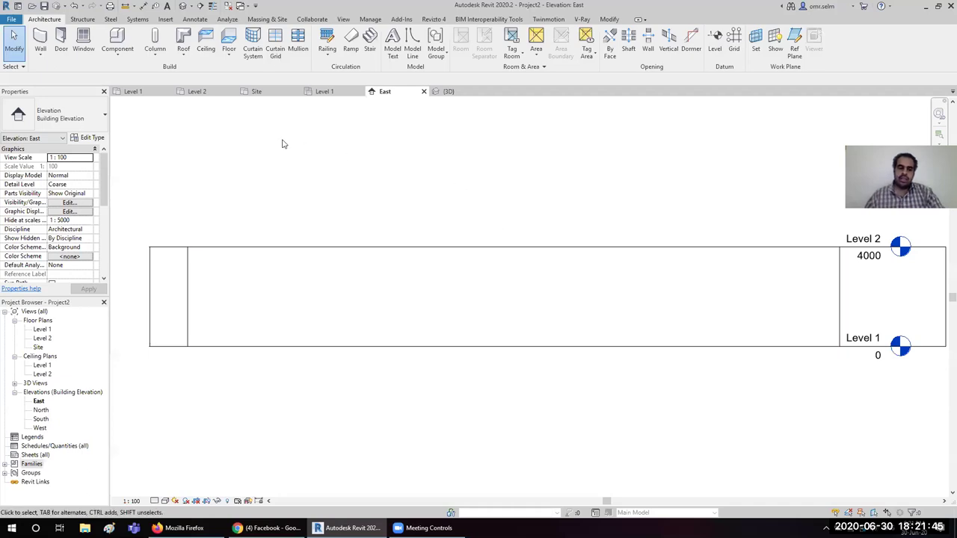
{"action": "left_click", "coordinate": [140, 92]}
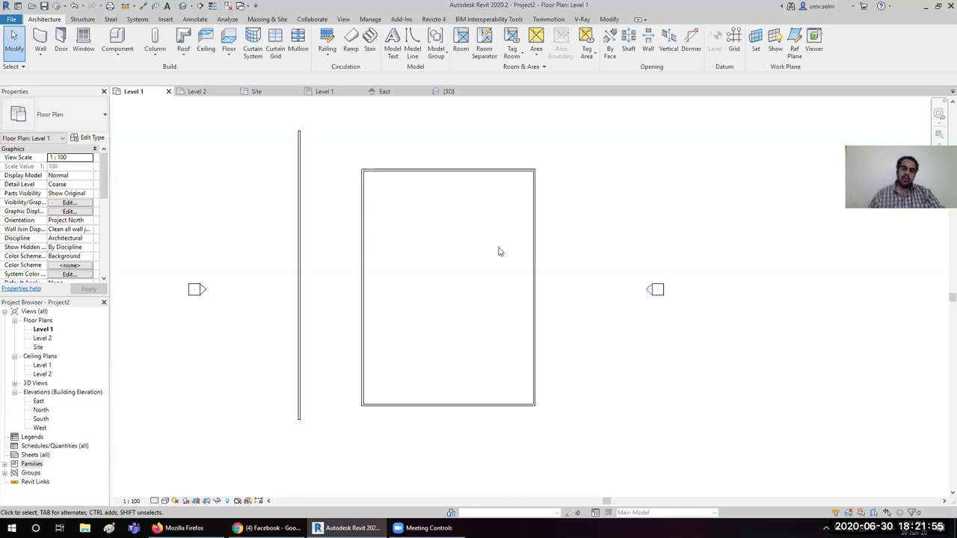
- Place a second M_Single-Flush door and a small window on the east wall
{"action": "left_click", "coordinate": [61, 41]}
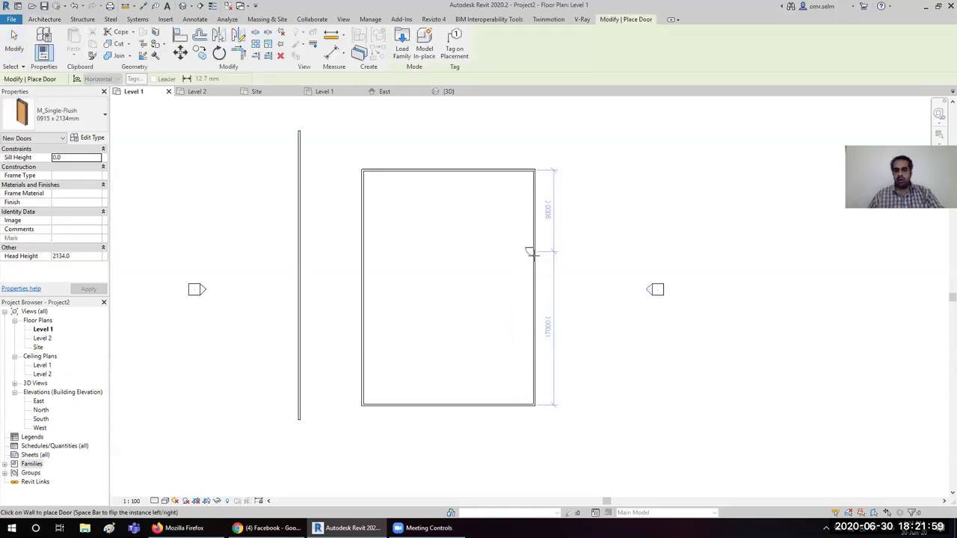
{"action": "left_click", "coordinate": [530, 363]}
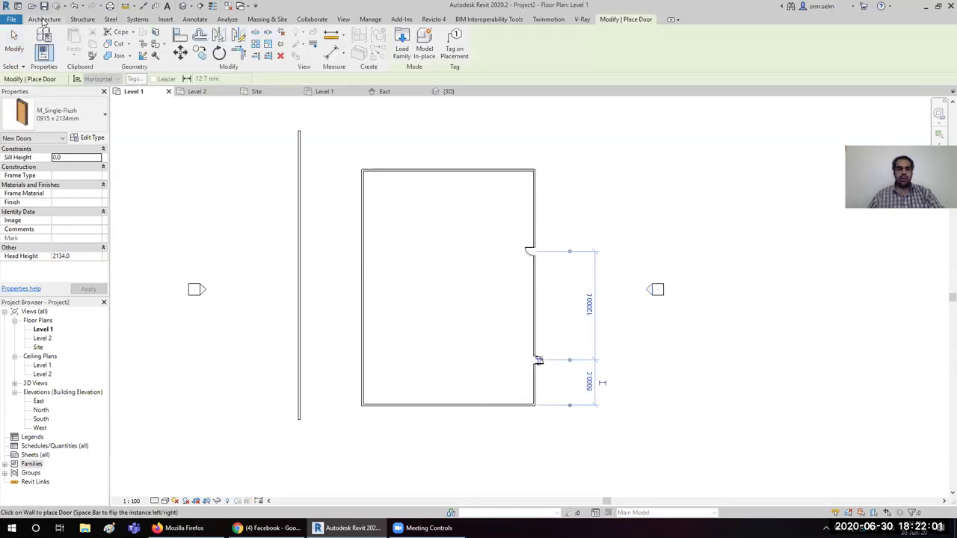
{"action": "left_click", "coordinate": [84, 41]}
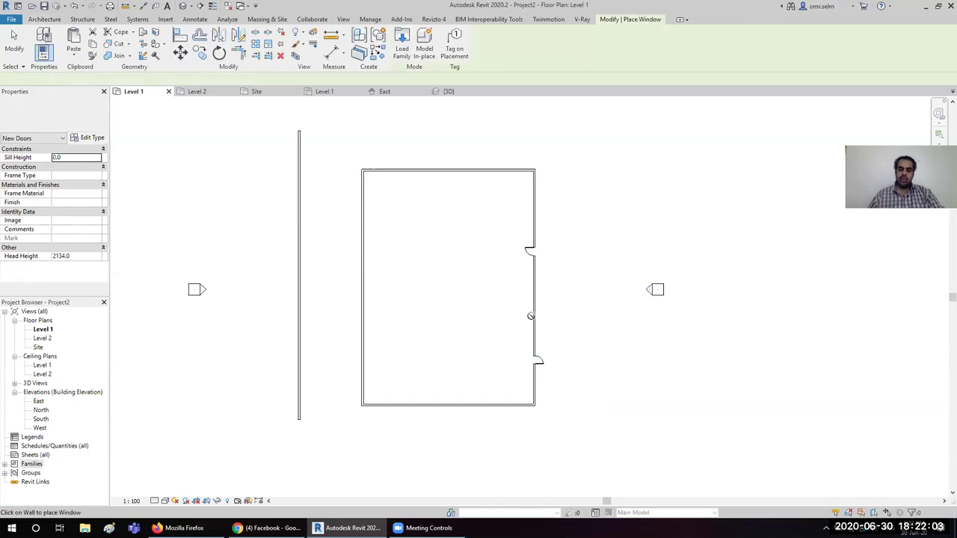
{"action": "scroll", "coordinate": [531, 318], "scroll_direction": "up", "scroll_amount": 4}
{"action": "left_click", "coordinate": [539, 282]}
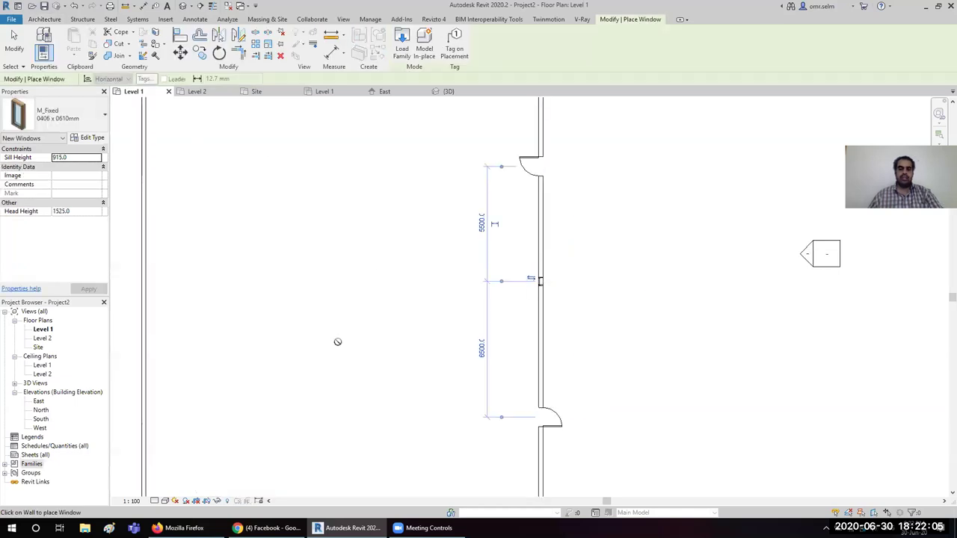
{"action": "scroll", "coordinate": [344, 329], "scroll_direction": "down", "scroll_amount": 3}
{"action": "key", "text": "Escape"}
{"action": "key", "text": "Escape"}
- In the East elevation, raise the window to a 2100 sill near the wall's right end
{"action": "left_click", "coordinate": [608, 286]}
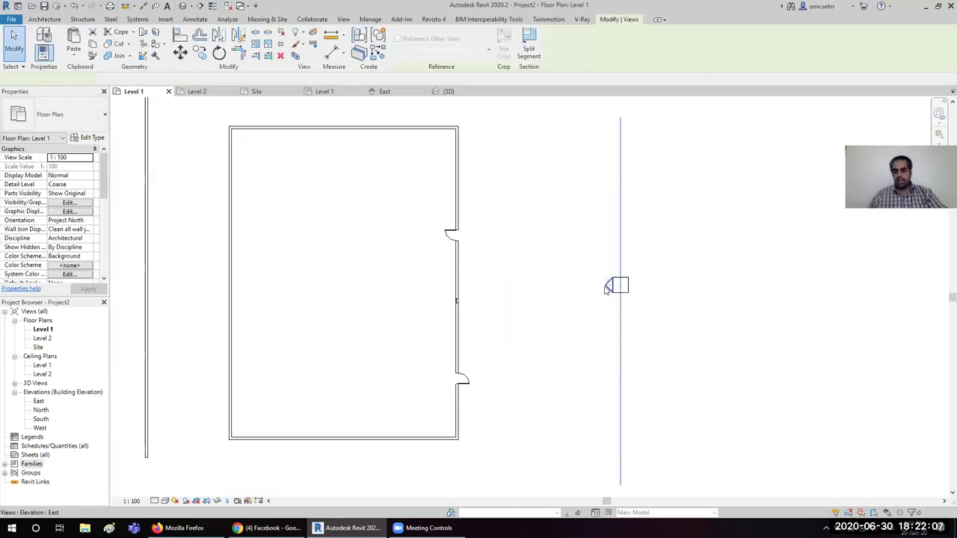
{"action": "right_click", "coordinate": [607, 289]}
{"action": "left_click", "coordinate": [643, 100]}
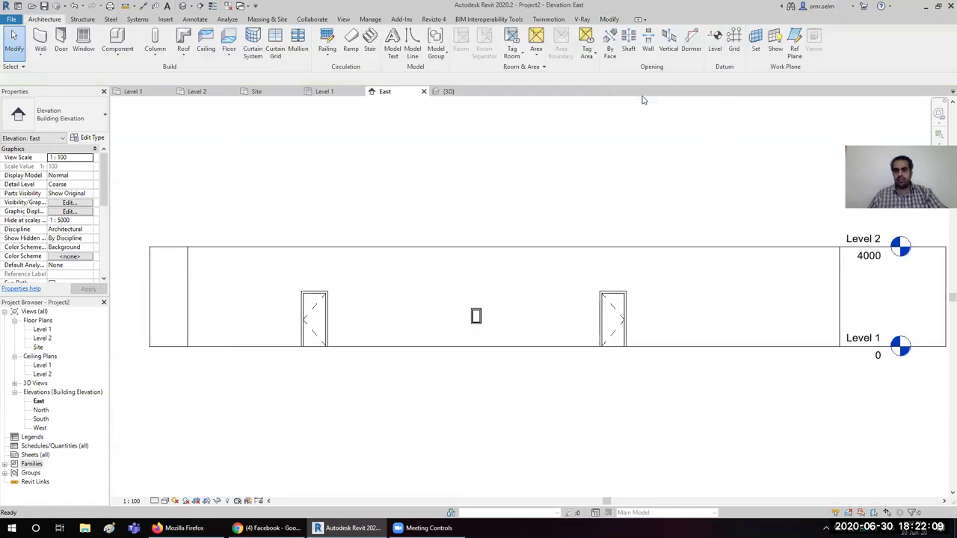
{"action": "left_click", "coordinate": [612, 318]}
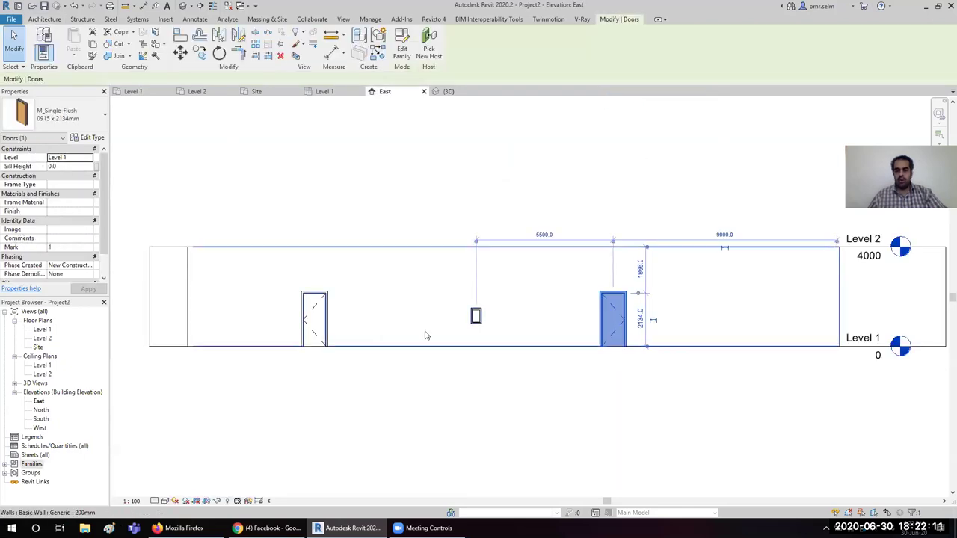
{"action": "left_click", "coordinate": [314, 329]}
{"action": "left_click", "coordinate": [477, 316]}
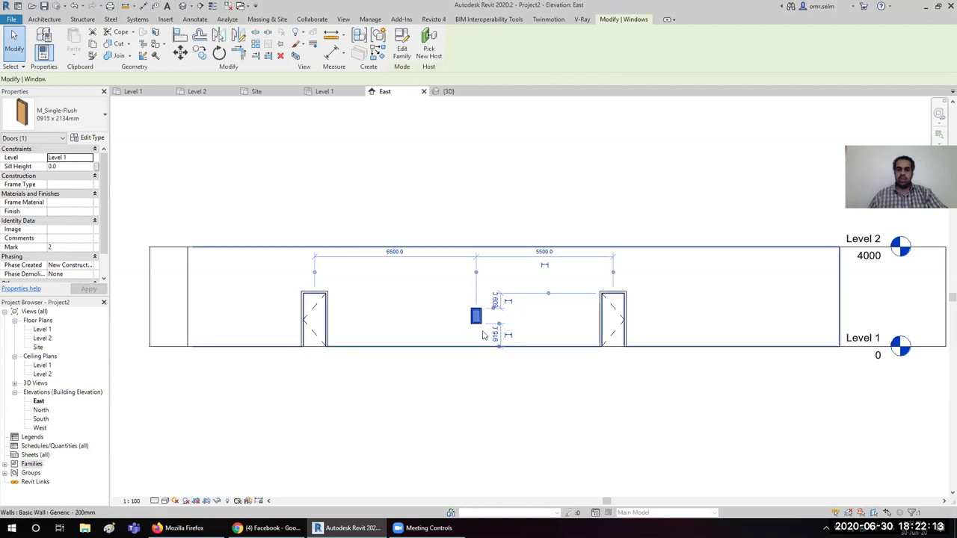
{"action": "left_click_drag", "start_coordinate": [476, 316], "coordinate": [775, 295]}
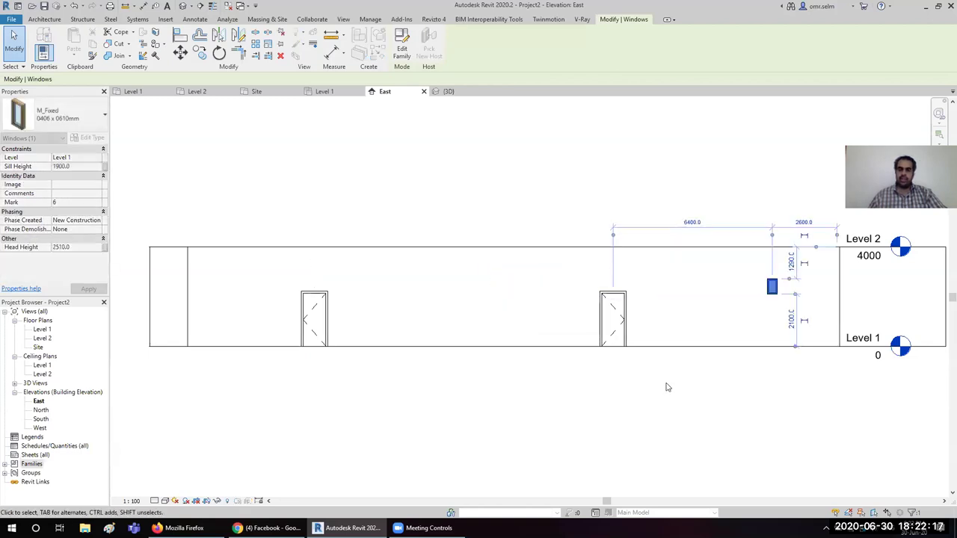
{"action": "left_click", "coordinate": [209, 132]}
{"action": "left_click", "coordinate": [138, 92]}
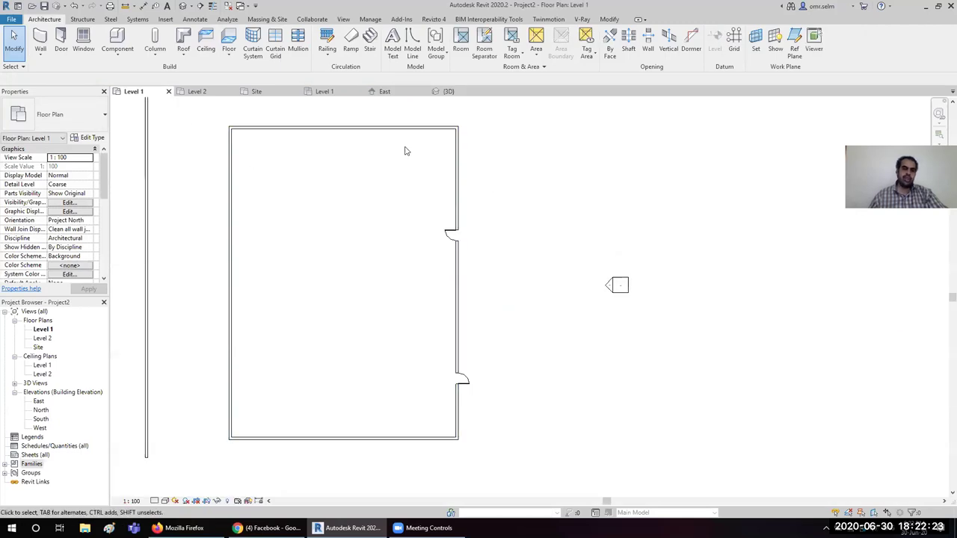
- Check the raised window's height in the orbited {3D} view, then return to Level 1
{"action": "left_click_drag", "start_coordinate": [401, 155], "coordinate": [516, 247]}
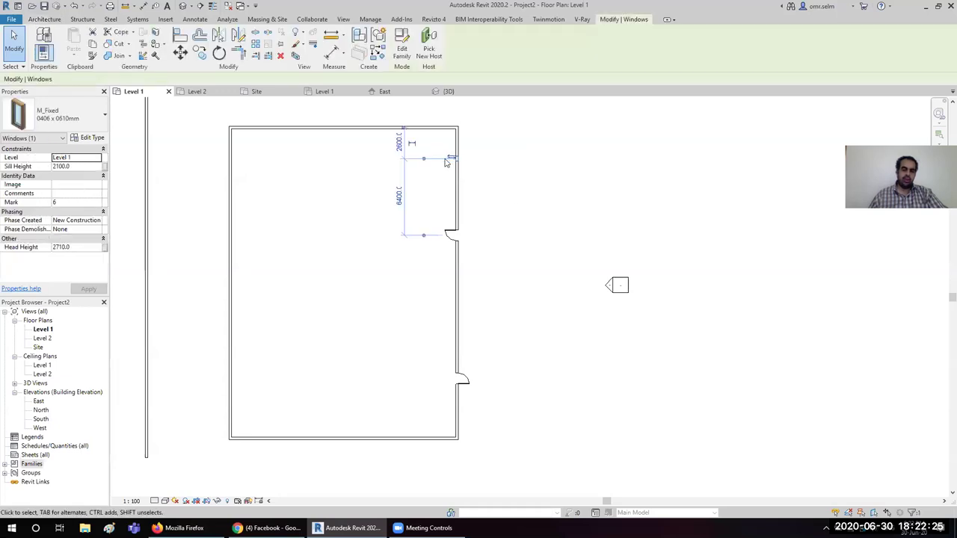
{"action": "key", "text": "Delete"}
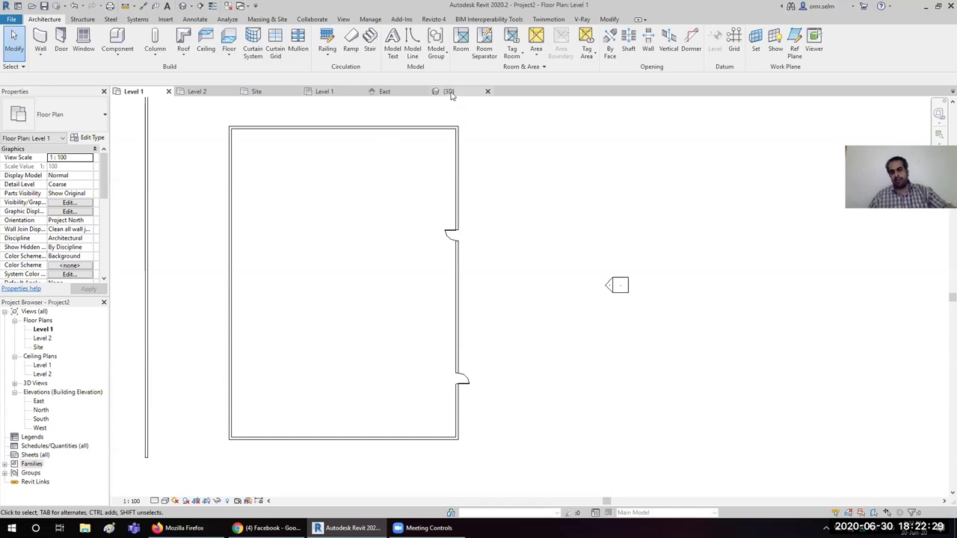
{"action": "left_click", "coordinate": [182, 6]}
{"action": "scroll", "coordinate": [618, 331], "scroll_direction": "up", "scroll_amount": 5}
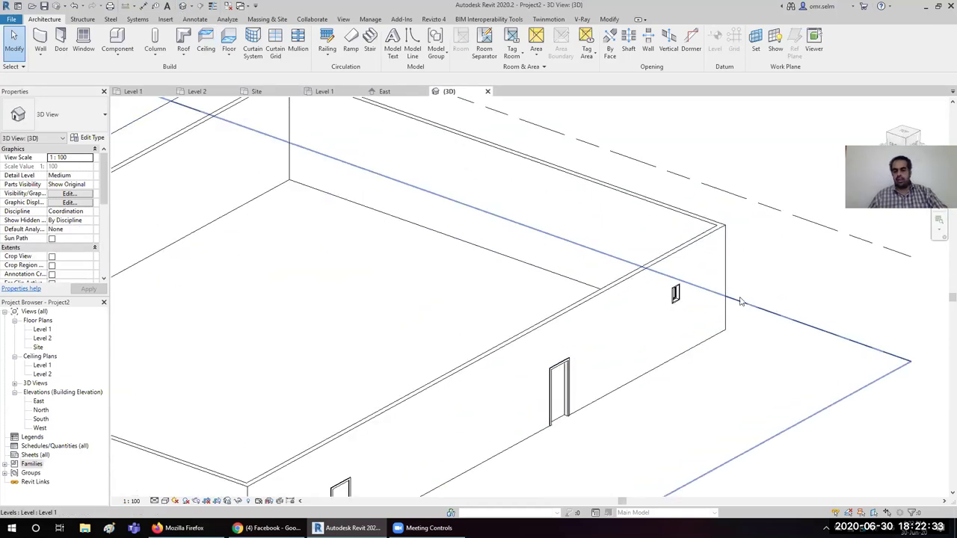
{"action": "mouse_move", "coordinate": [618, 332]}
{"action": "middle_mouse_down", "text": "shift"}
{"action": "mouse_move", "coordinate": [489, 367]}
{"action": "mouse_move", "coordinate": [481, 359]}
{"action": "mouse_move", "coordinate": [622, 237]}
{"action": "mouse_move", "coordinate": [579, 297]}
{"action": "mouse_move", "coordinate": [453, 349]}
{"action": "mouse_move", "coordinate": [460, 304]}
{"action": "mouse_move", "coordinate": [561, 337]}
{"action": "mouse_move", "coordinate": [682, 406]}
{"action": "middle_mouse_up", "text": "shift"}
{"action": "left_click", "coordinate": [578, 297]}
{"action": "scroll", "coordinate": [578, 296], "scroll_direction": "down", "scroll_amount": 5}
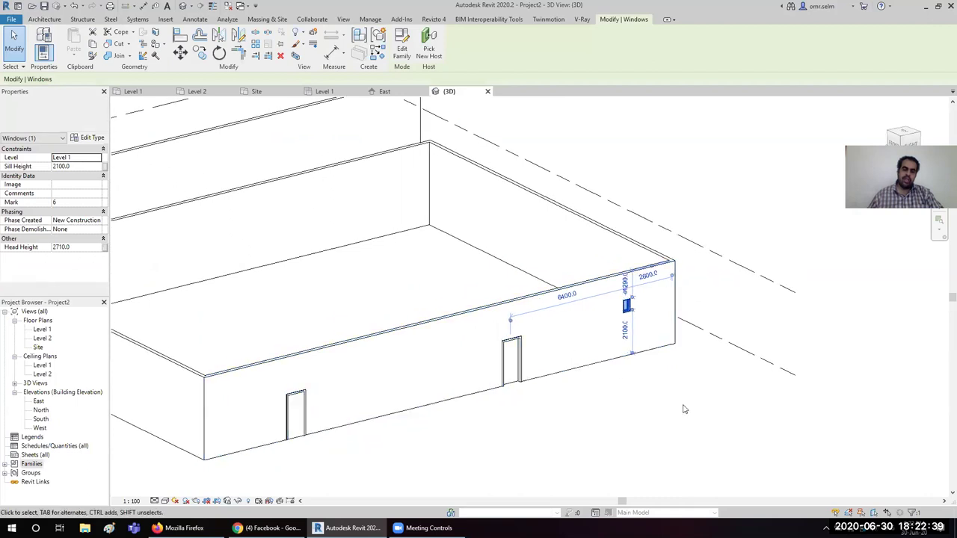
{"action": "left_click", "coordinate": [691, 412]}
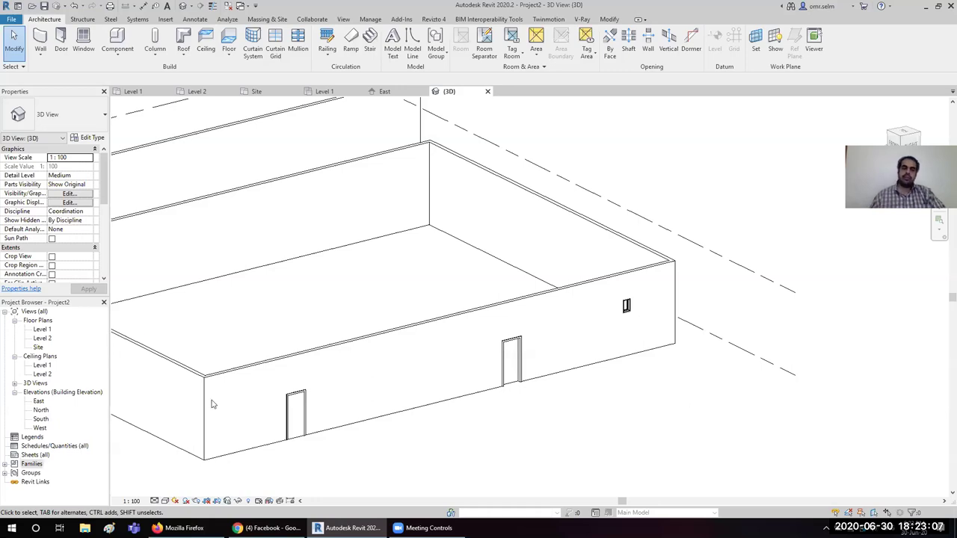
{"action": "left_click", "coordinate": [139, 92]}
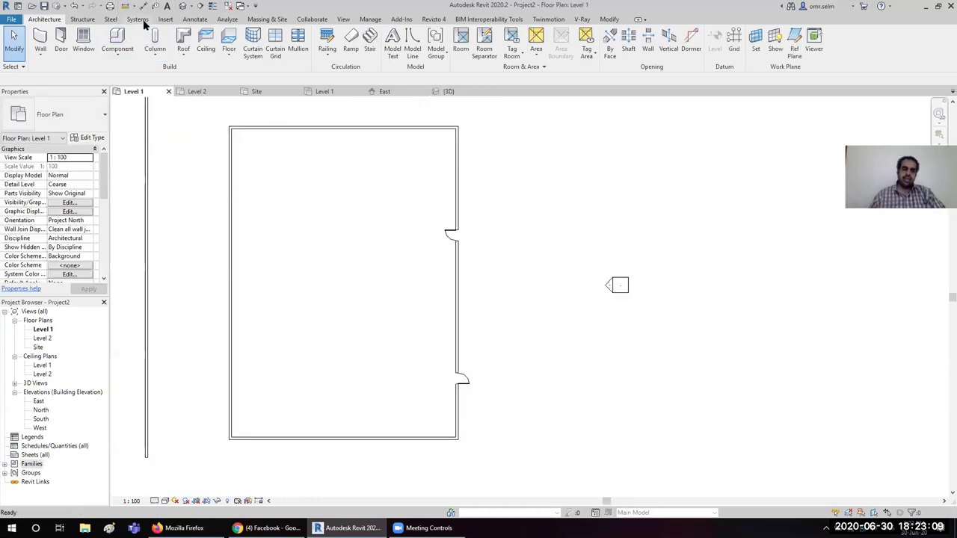
- Cancel a first duct attempt and set the Level 1 view discipline to Mechanical
{"action": "left_click", "coordinate": [136, 19]}
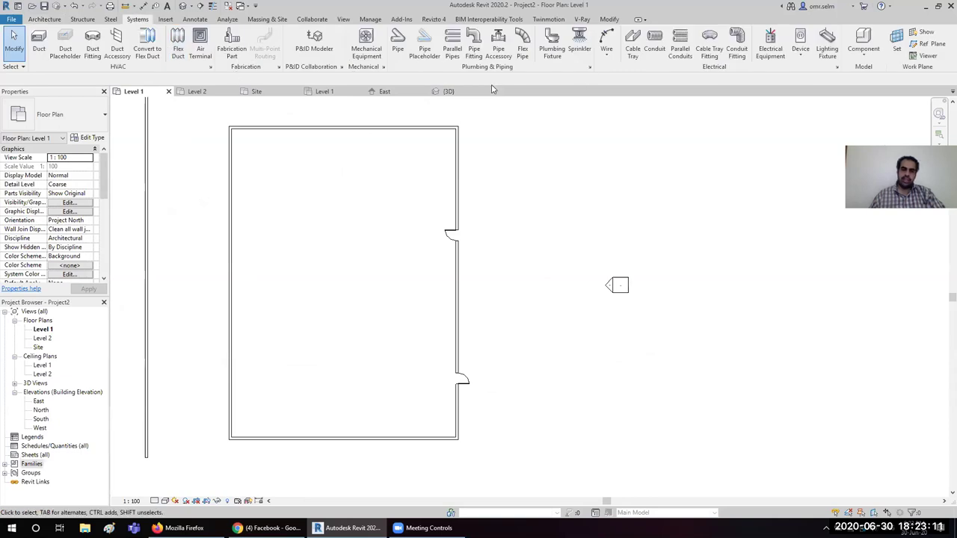
{"action": "left_click", "coordinate": [39, 45]}
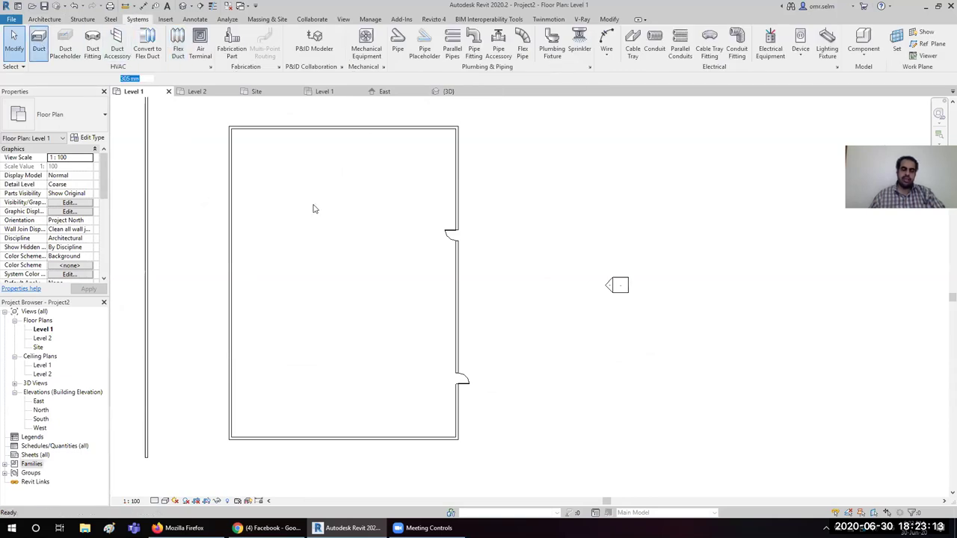
{"action": "left_click", "coordinate": [189, 168]}
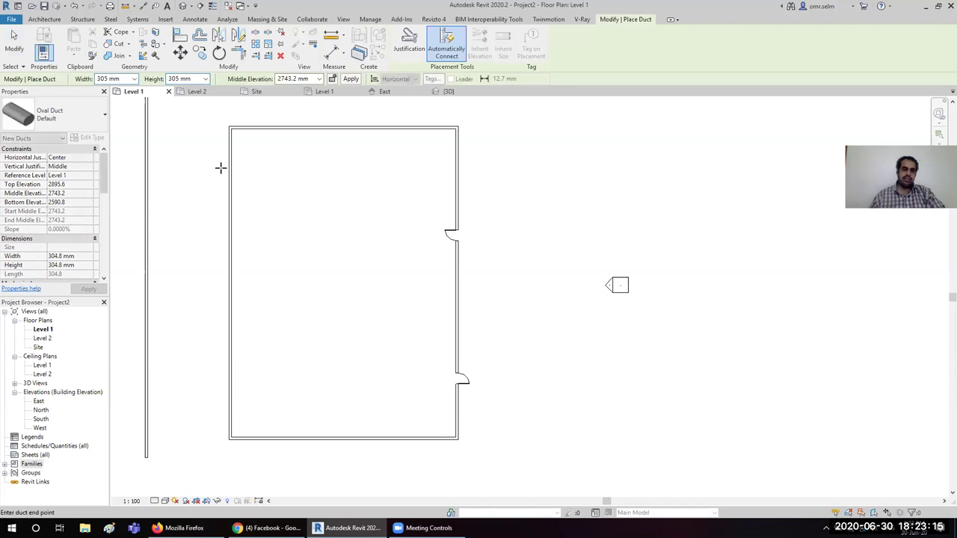
{"action": "key", "text": "Escape"}
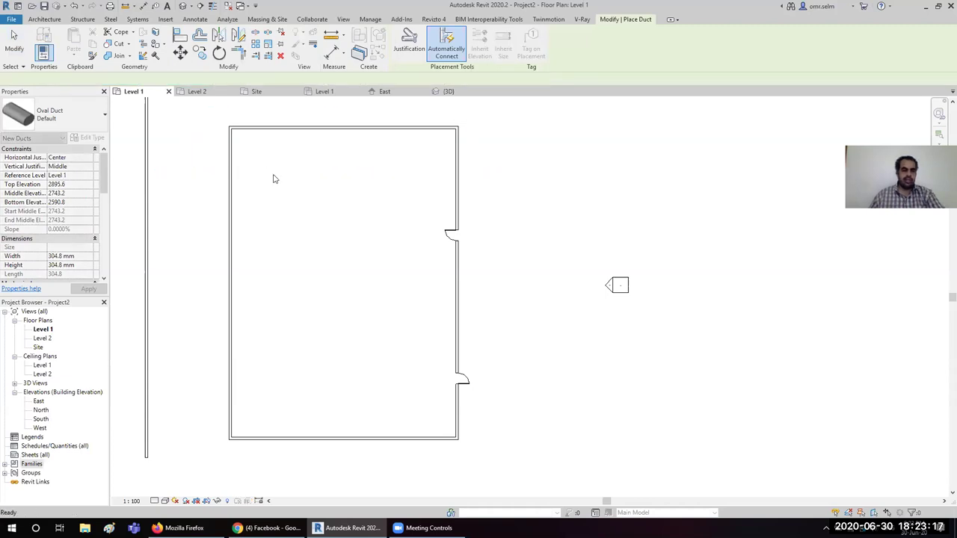
{"action": "key", "text": "Escape"}
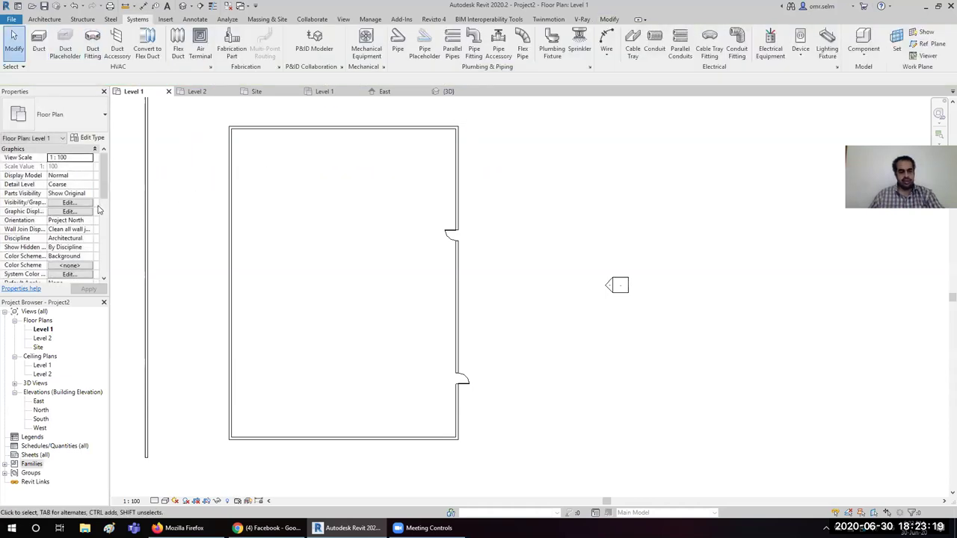
{"action": "left_click", "coordinate": [89, 239]}
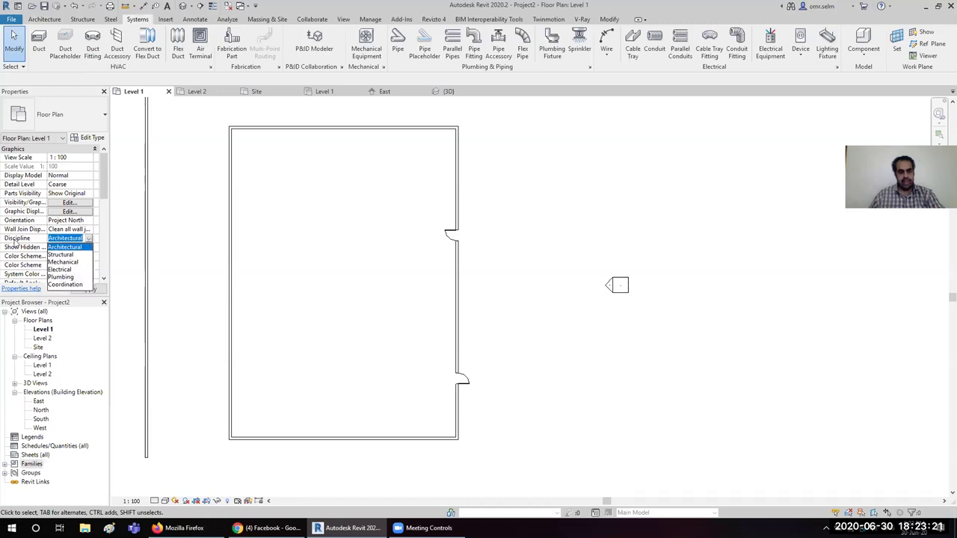
{"action": "left_click", "coordinate": [64, 262]}
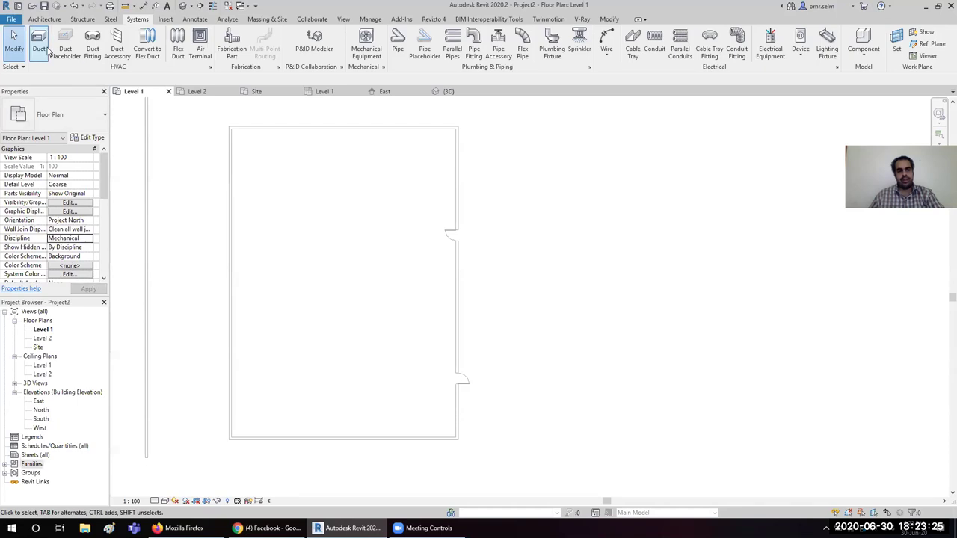
- Draw a 27300 mm oval duct across the room at 2743.2 mm middle elevation
{"action": "key", "text": "d"}
{"action": "key", "text": "t"}
{"action": "left_click", "coordinate": [194, 175]}
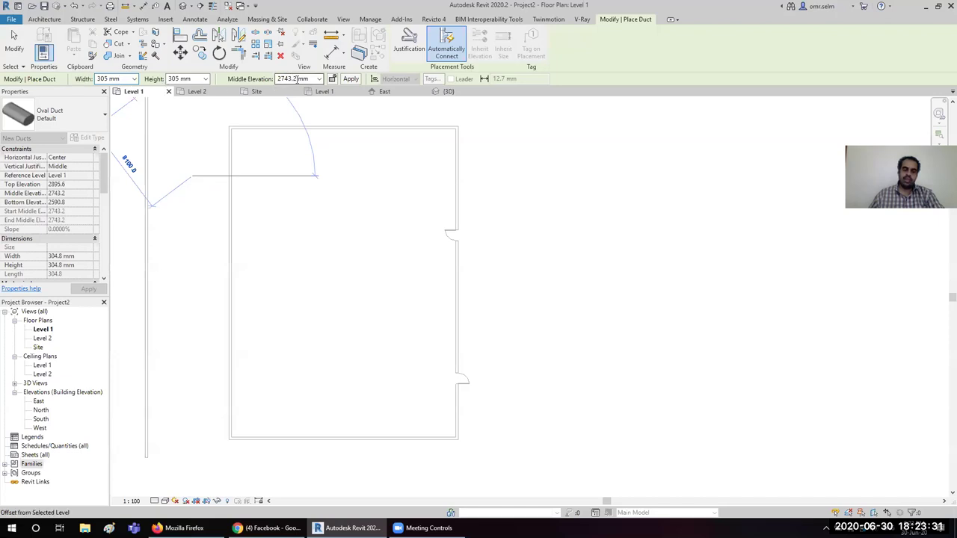
{"action": "left_click", "coordinate": [293, 78]}
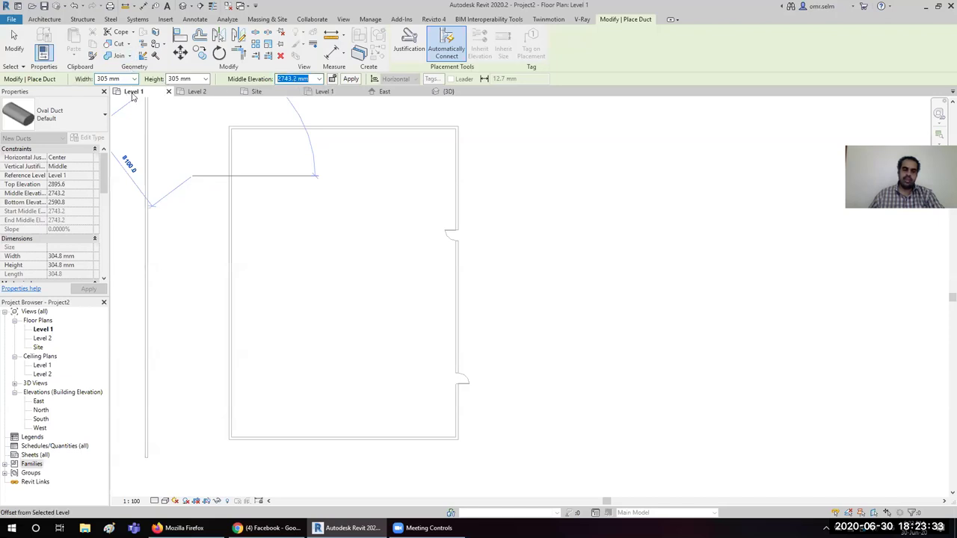
{"action": "left_click", "coordinate": [458, 175]}
{"action": "key", "text": "Escape"}
{"action": "key", "text": "Escape"}
{"action": "left_click", "coordinate": [183, 6]}
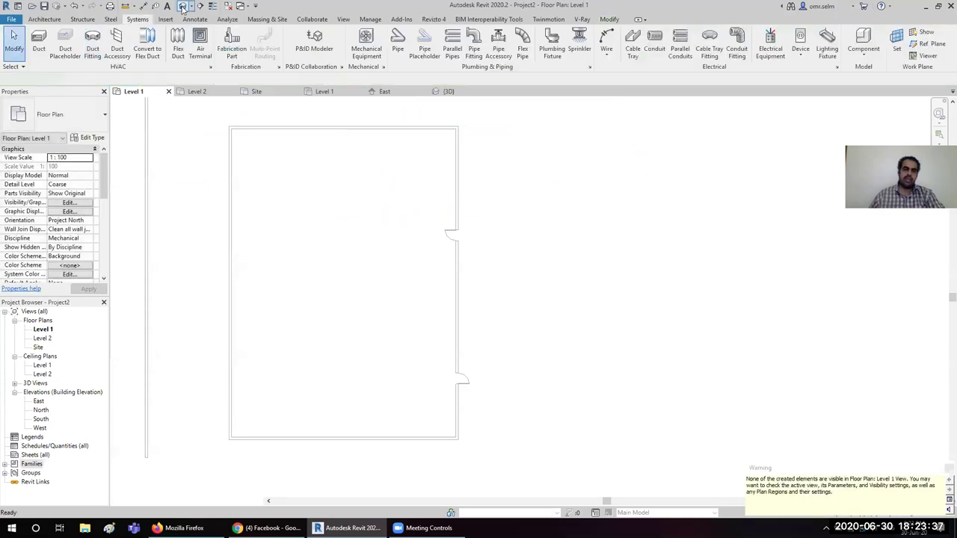
- Select the new oval duct in 3D and orbit around it to inspect it
{"action": "left_click", "coordinate": [447, 225]}
{"action": "mouse_move", "coordinate": [544, 325]}
{"action": "middle_mouse_down", "text": "shift"}
{"action": "mouse_move", "coordinate": [482, 228]}
{"action": "mouse_move", "coordinate": [195, 190]}
{"action": "mouse_move", "coordinate": [351, 216]}
{"action": "middle_mouse_up", "text": "shift"}
{"action": "scroll", "coordinate": [195, 190], "scroll_direction": "up", "scroll_amount": 4}
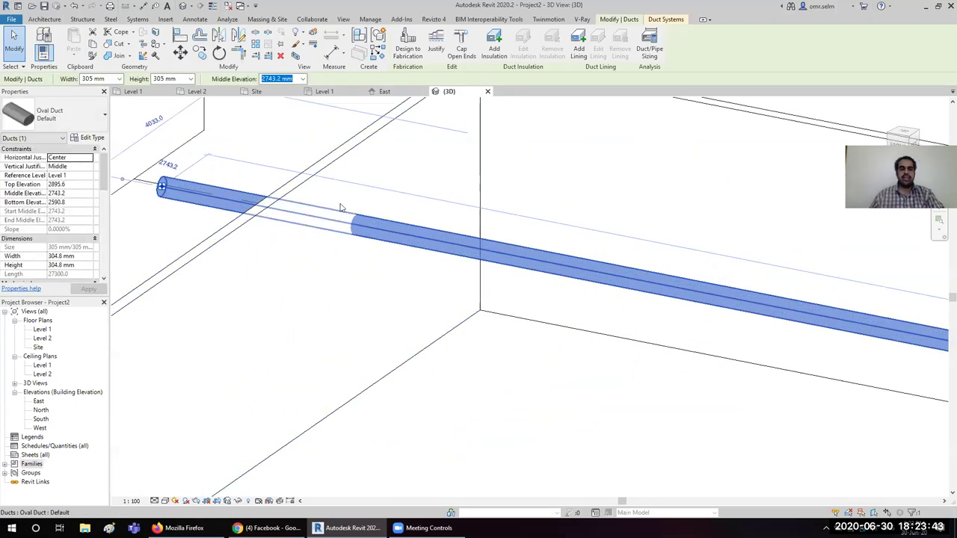
{"action": "middle_click_drag", "start_coordinate": [344, 271], "coordinate": [322, 302], "text": "shift"}
{"action": "scroll", "coordinate": [322, 302], "scroll_direction": "down", "scroll_amount": 4}
{"action": "scroll", "coordinate": [325, 255], "scroll_direction": "down", "scroll_amount": 3}
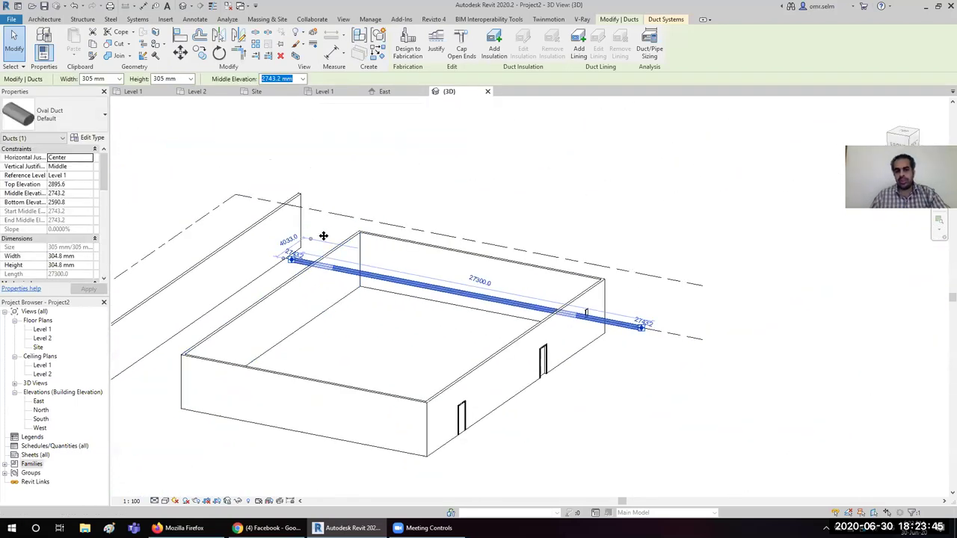
{"action": "left_click", "coordinate": [370, 165]}
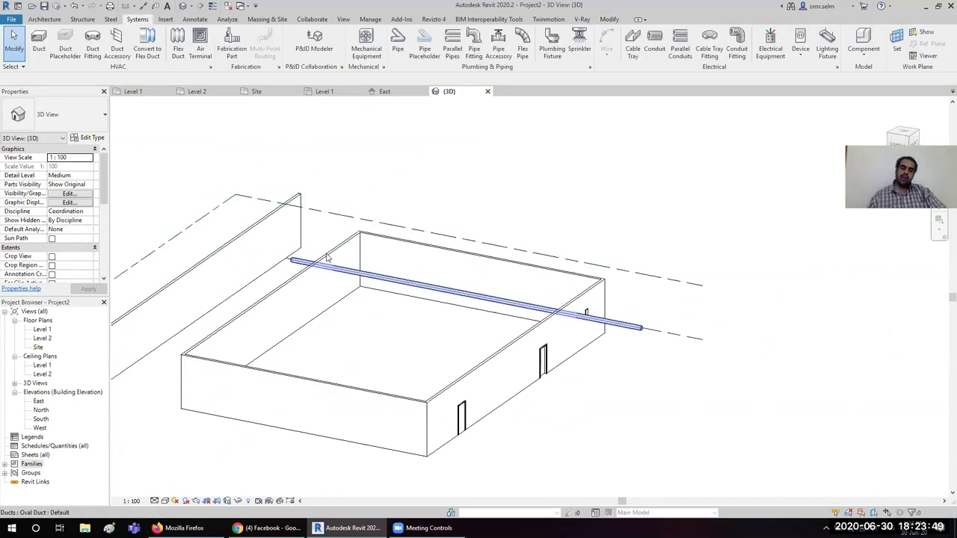
- Reselect the oval duct to check its properties, then deselect it
{"action": "left_click", "coordinate": [367, 276]}
{"action": "scroll", "coordinate": [322, 285], "scroll_direction": "up", "scroll_amount": 3}
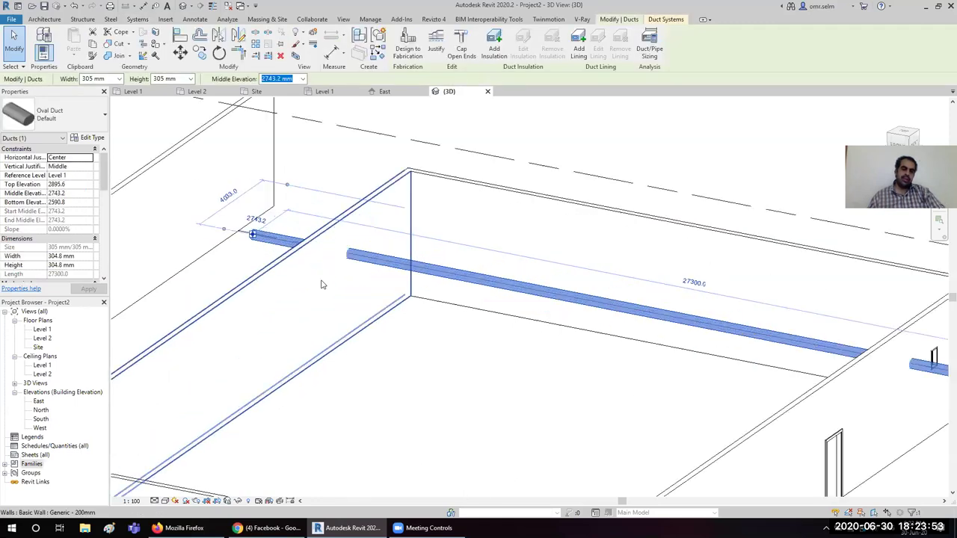
{"action": "scroll", "coordinate": [323, 284], "scroll_direction": "up", "scroll_amount": 2}
{"action": "scroll", "coordinate": [320, 270], "scroll_direction": "up", "scroll_amount": 1}
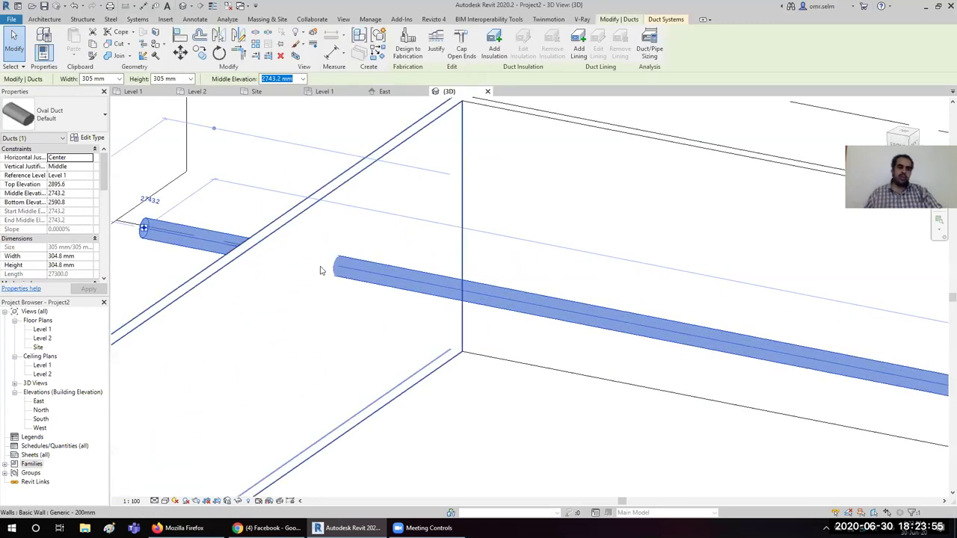
{"action": "scroll", "coordinate": [359, 217], "scroll_direction": "down", "scroll_amount": 2}
{"action": "scroll", "coordinate": [340, 339], "scroll_direction": "up", "scroll_amount": 1}
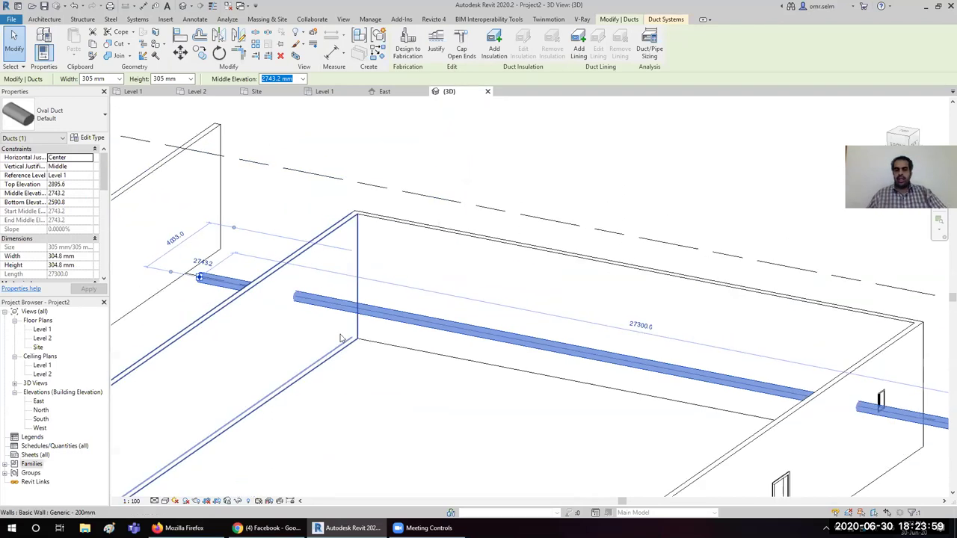
{"action": "scroll", "coordinate": [341, 338], "scroll_direction": "down", "scroll_amount": 3}
{"action": "left_click", "coordinate": [203, 143]}
- Open the Level 1 floor plan and centre the building in view
{"action": "left_click", "coordinate": [45, 19]}
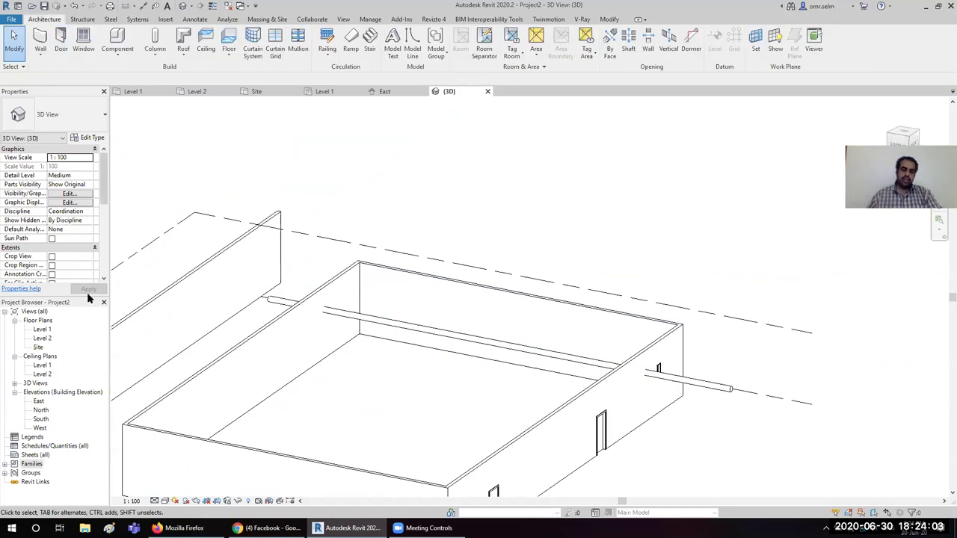
{"action": "double_click", "coordinate": [42, 329]}
{"action": "mouse_move", "coordinate": [259, 232]}
{"action": "middle_mouse_down"}
{"action": "mouse_move", "coordinate": [404, 237]}
{"action": "mouse_move", "coordinate": [377, 218]}
{"action": "middle_mouse_up"}
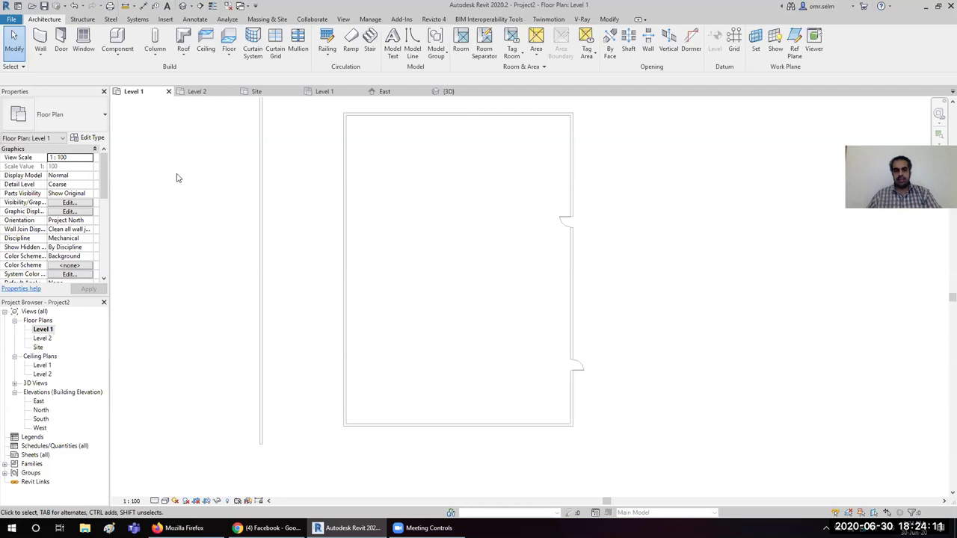
- Set the view discipline to Architectural and review the Visibility/Graphics category filter
{"action": "left_click", "coordinate": [89, 238]}
{"action": "left_click", "coordinate": [66, 247]}
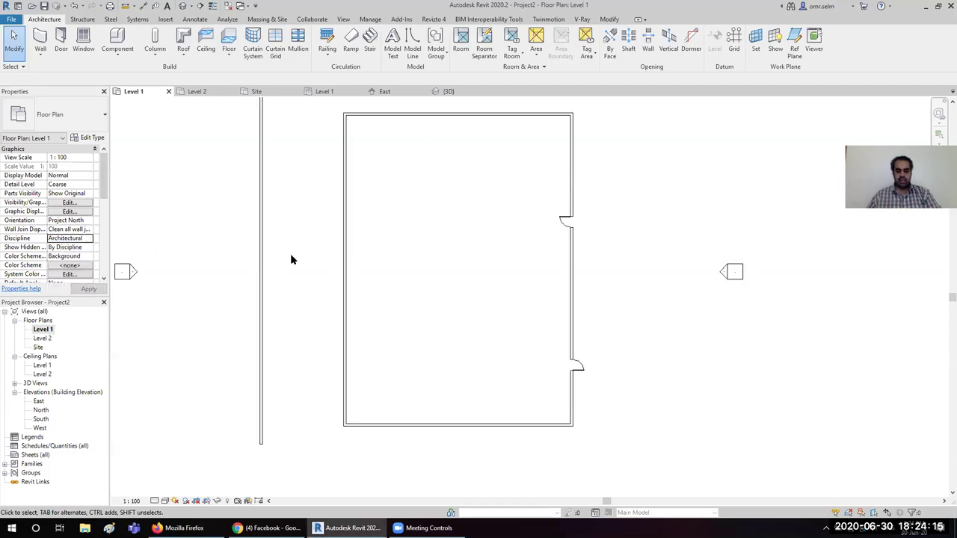
{"action": "key", "text": "v"}
{"action": "key", "text": "g"}
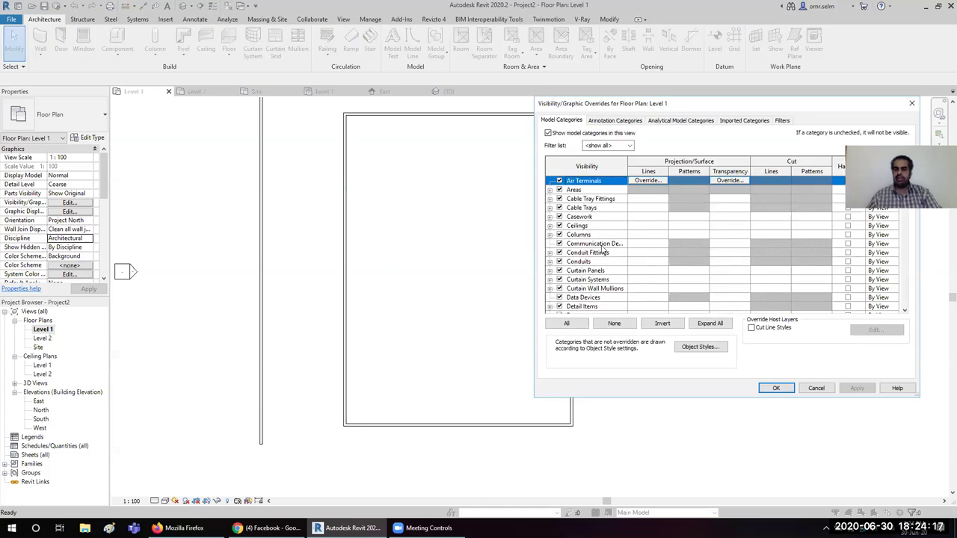
{"action": "scroll", "coordinate": [602, 252], "scroll_direction": "down", "scroll_amount": 1}
{"action": "scroll", "coordinate": [603, 253], "scroll_direction": "down", "scroll_amount": 2}
{"action": "scroll", "coordinate": [603, 254], "scroll_direction": "down", "scroll_amount": 2}
{"action": "scroll", "coordinate": [605, 255], "scroll_direction": "down", "scroll_amount": 5}
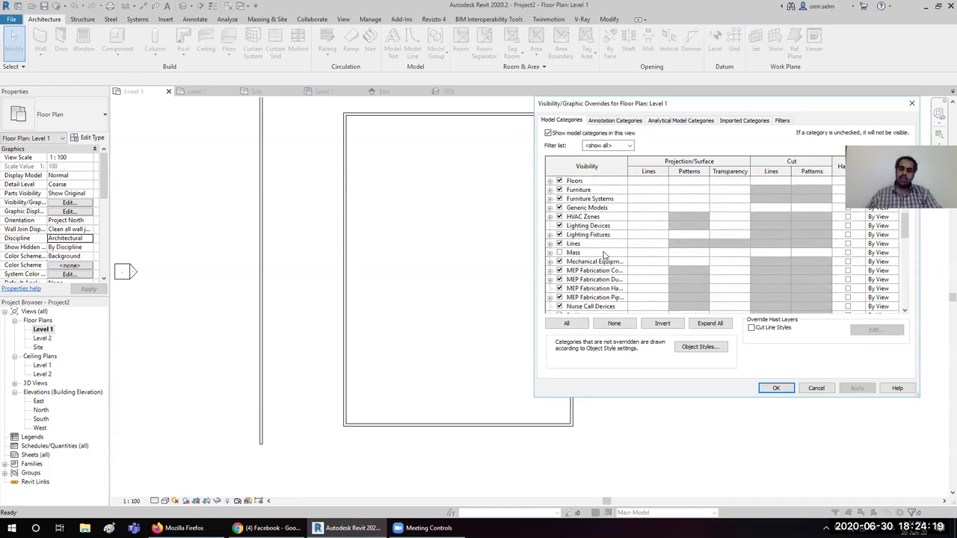
{"action": "scroll", "coordinate": [605, 255], "scroll_direction": "down", "scroll_amount": 2}
{"action": "scroll", "coordinate": [604, 256], "scroll_direction": "down", "scroll_amount": 2}
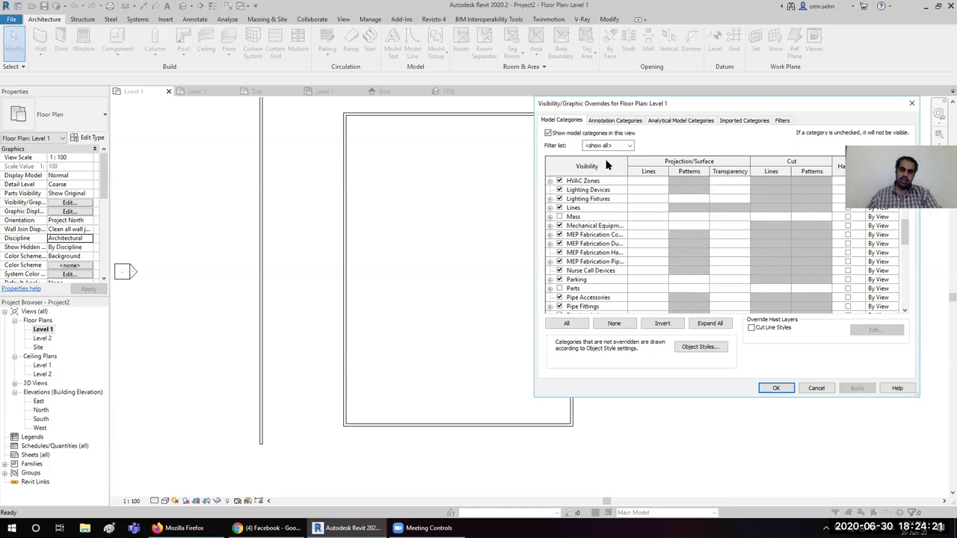
{"action": "left_click", "coordinate": [607, 146]}
{"action": "left_click", "coordinate": [692, 145]}
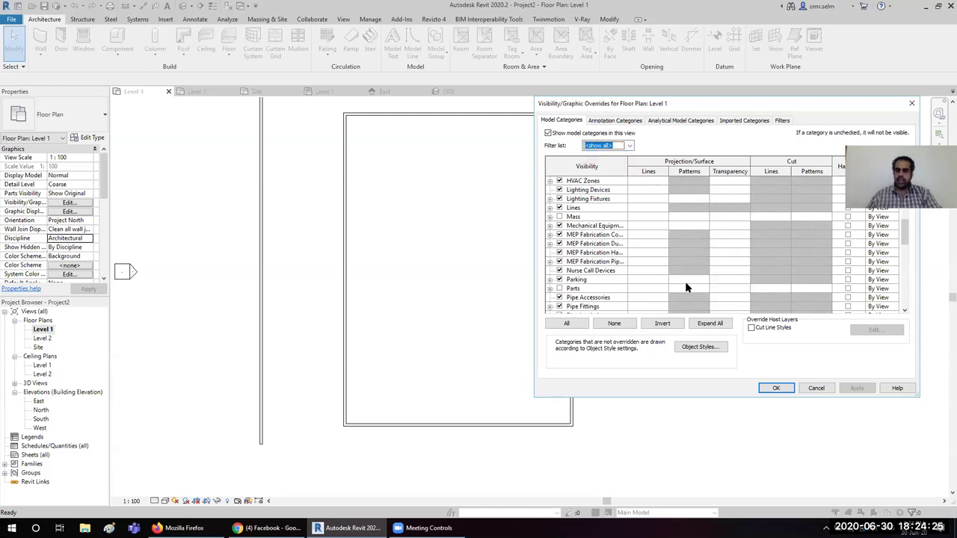
- Toggle the Walls category off and back on in Visibility/Graphics
{"action": "scroll", "coordinate": [583, 217], "scroll_direction": "down", "scroll_amount": 3}
{"action": "scroll", "coordinate": [581, 215], "scroll_direction": "down", "scroll_amount": 4}
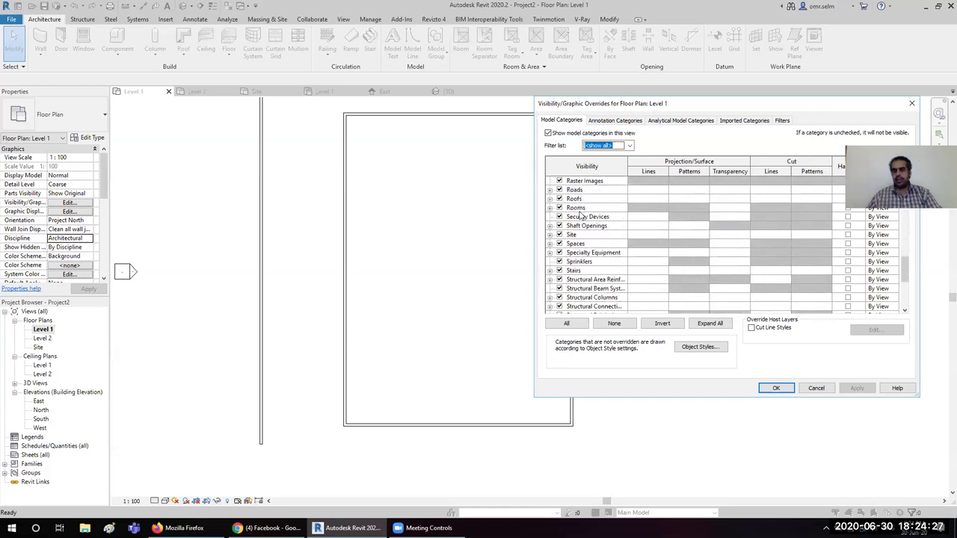
{"action": "scroll", "coordinate": [581, 215], "scroll_direction": "down", "scroll_amount": 5}
{"action": "scroll", "coordinate": [598, 239], "scroll_direction": "down", "scroll_amount": 3}
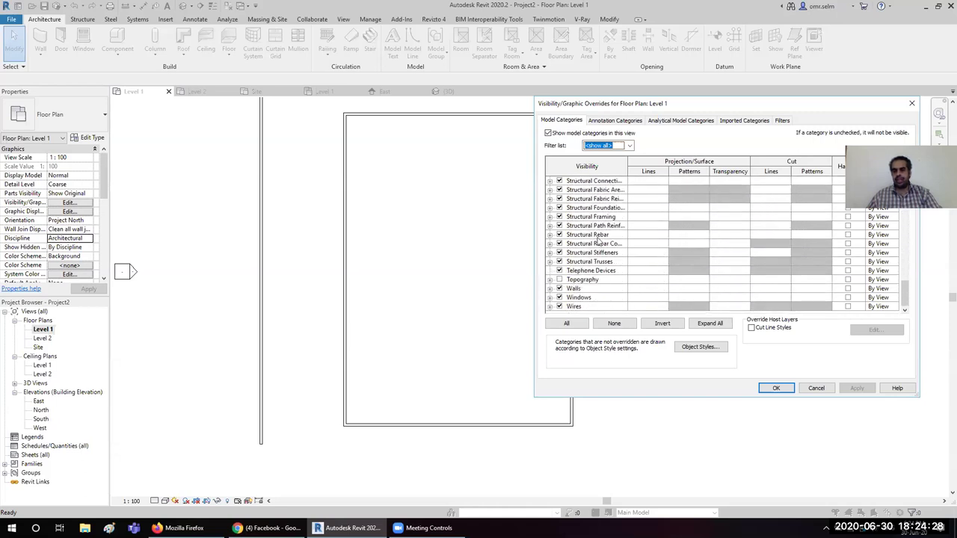
{"action": "left_click", "coordinate": [560, 290]}
{"action": "left_click", "coordinate": [773, 388]}
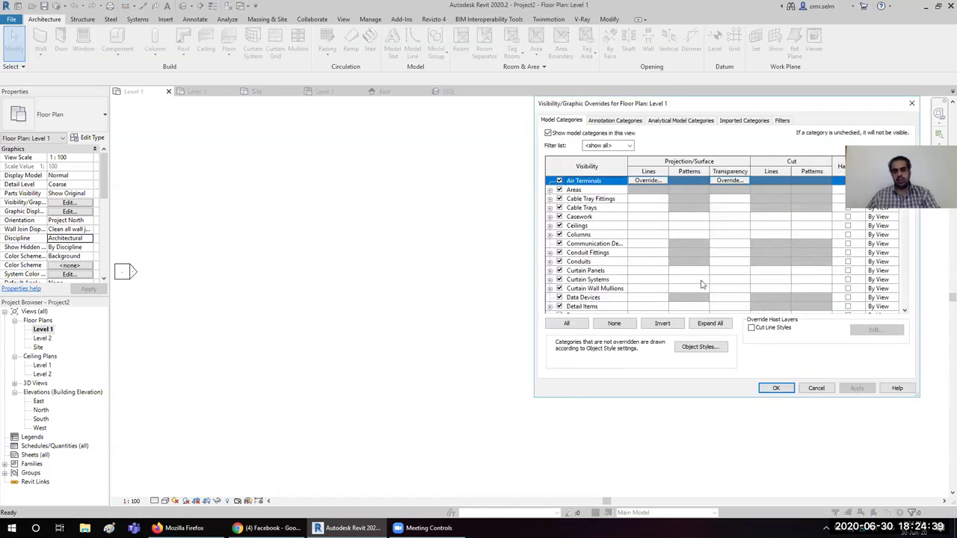
{"action": "key", "text": "w"}
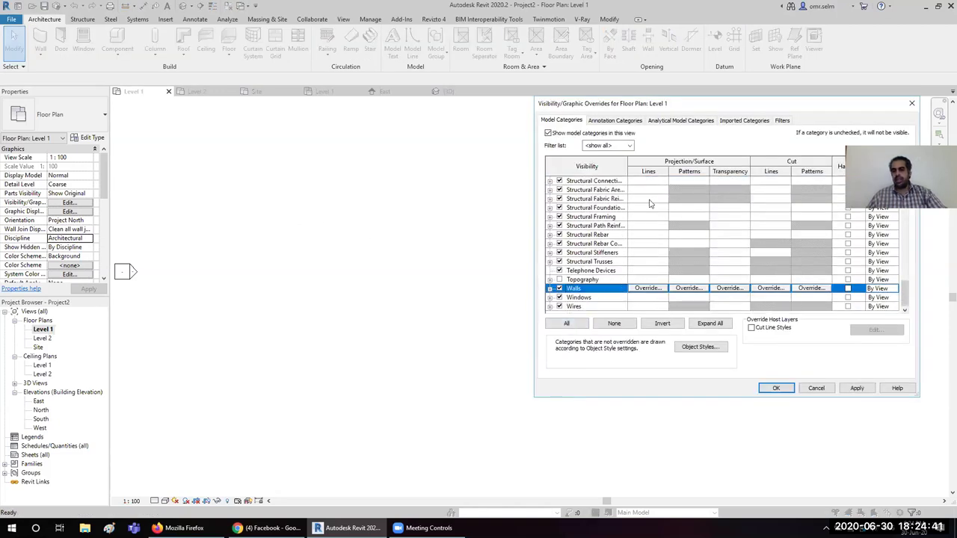
{"action": "left_click", "coordinate": [775, 388]}
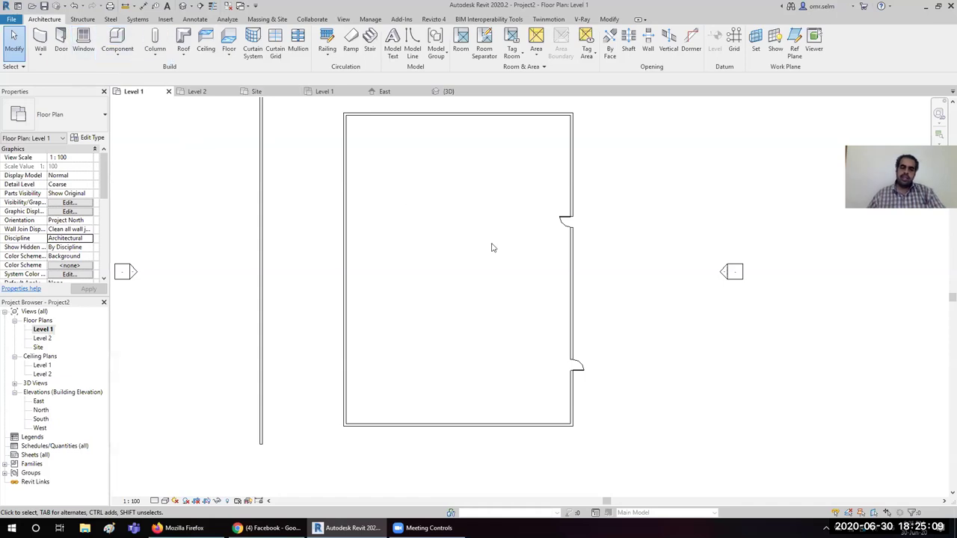
{"action": "scroll", "coordinate": [492, 247], "scroll_direction": "down", "scroll_amount": 3}
- Delete the old walls and draw a 7000 mm square rectangular wall room
{"action": "left_click_drag", "start_coordinate": [525, 137], "coordinate": [332, 362]}
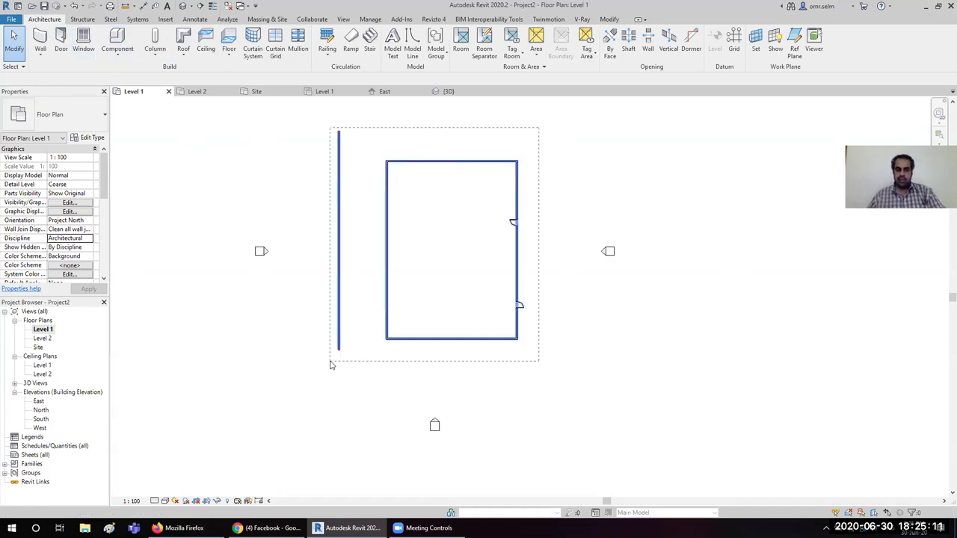
{"action": "key", "text": "Delete"}
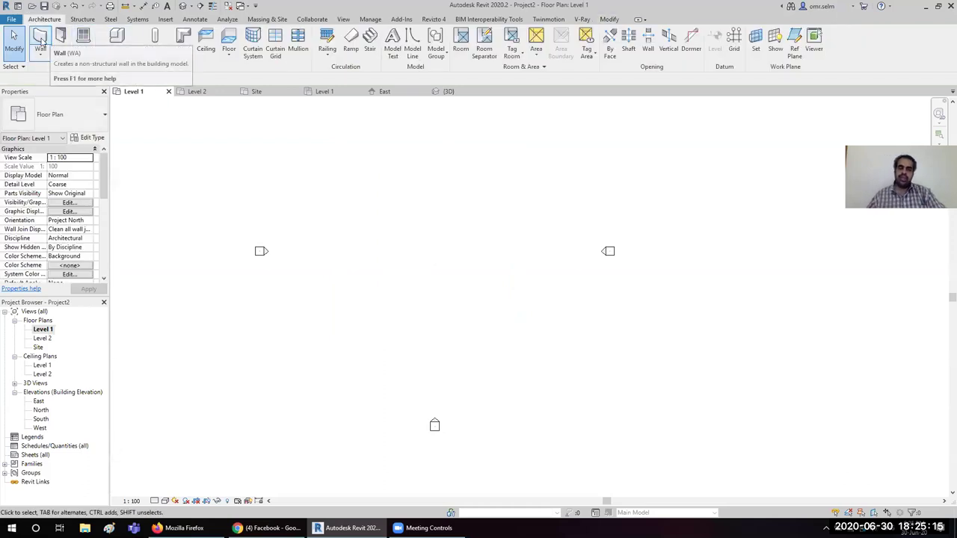
{"action": "left_click", "coordinate": [42, 39]}
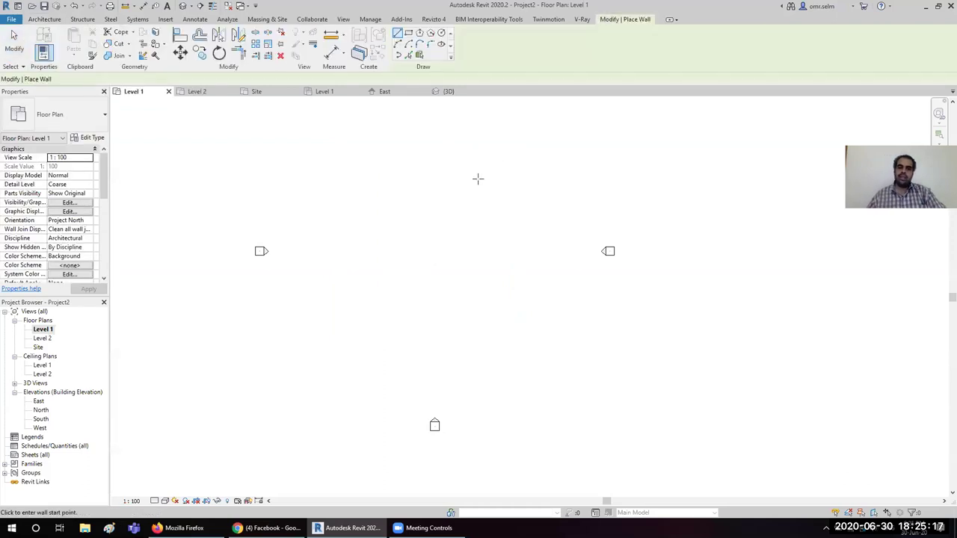
{"action": "left_click", "coordinate": [410, 36]}
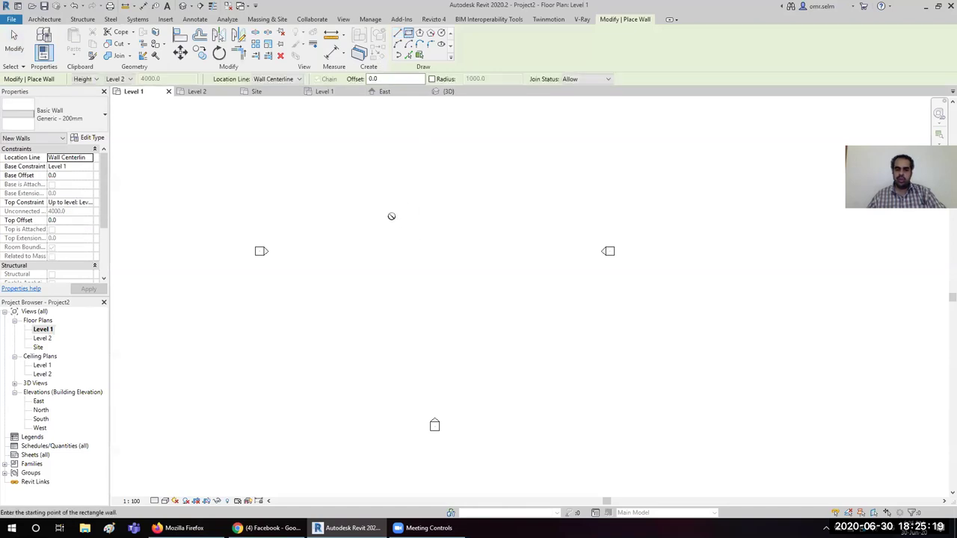
{"action": "left_click", "coordinate": [391, 216]}
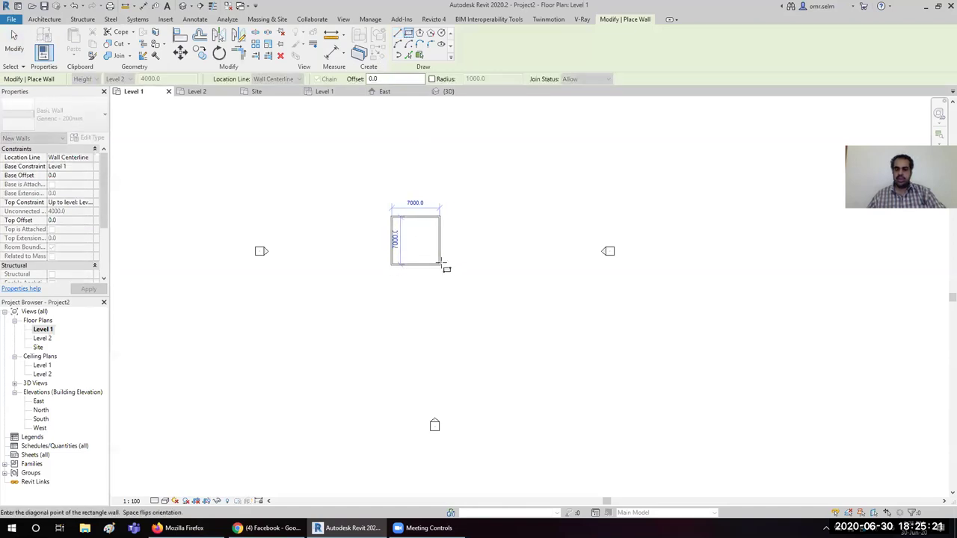
{"action": "left_click", "coordinate": [441, 263]}
{"action": "scroll", "coordinate": [381, 252], "scroll_direction": "up", "scroll_amount": 3}
{"action": "scroll", "coordinate": [427, 220], "scroll_direction": "up", "scroll_amount": 3}
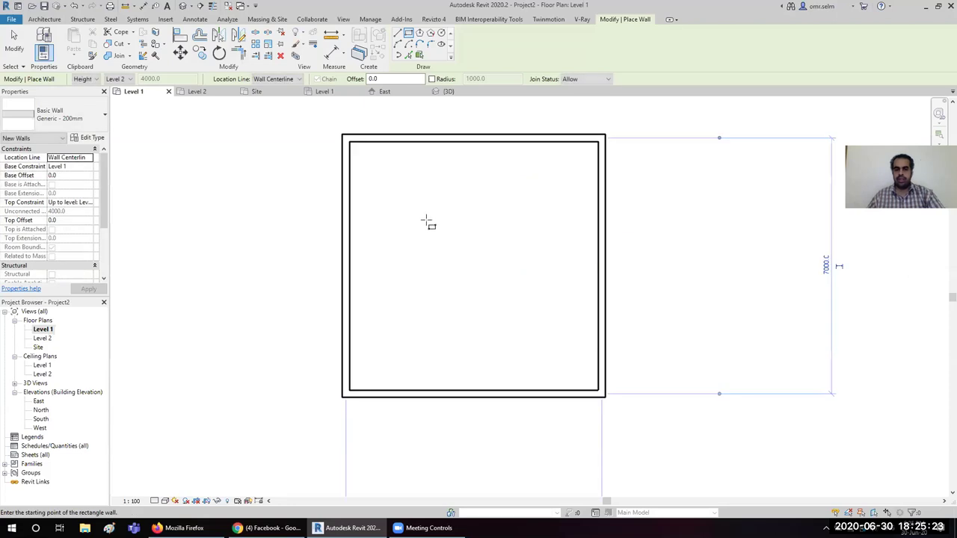
{"action": "key", "text": "Escape"}
{"action": "key", "text": "Escape"}
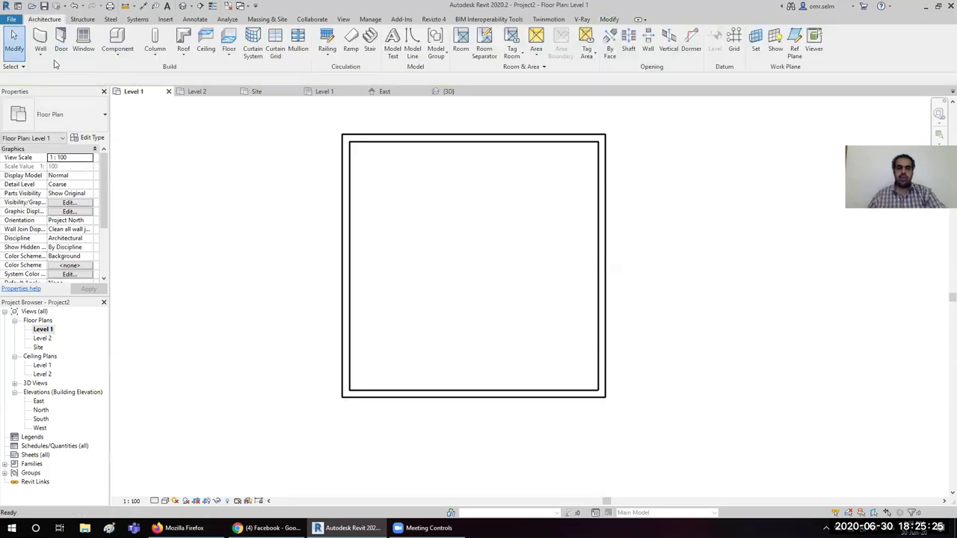
- Draw a second 10200 × 9200 mm rectangular wall room below-left of the first
{"action": "scroll", "coordinate": [444, 188], "scroll_direction": "down", "scroll_amount": 2}
{"action": "scroll", "coordinate": [444, 188], "scroll_direction": "down", "scroll_amount": 2}
{"action": "left_click", "coordinate": [41, 39]}
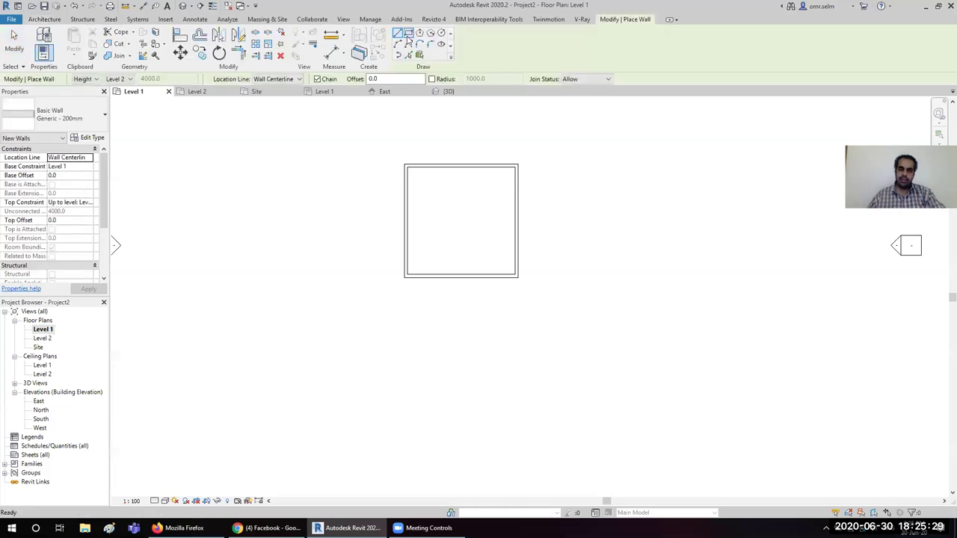
{"action": "left_click", "coordinate": [409, 35]}
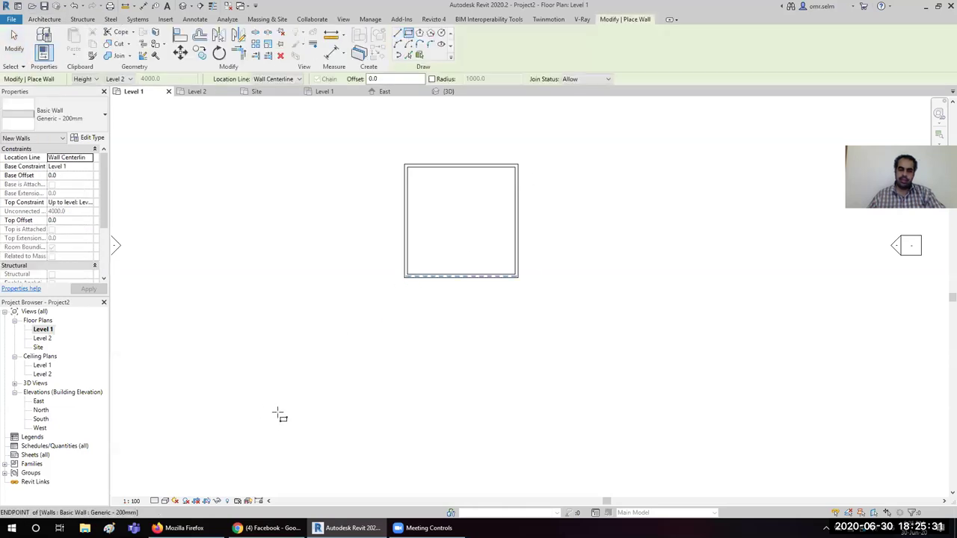
{"action": "left_click", "coordinate": [244, 423]}
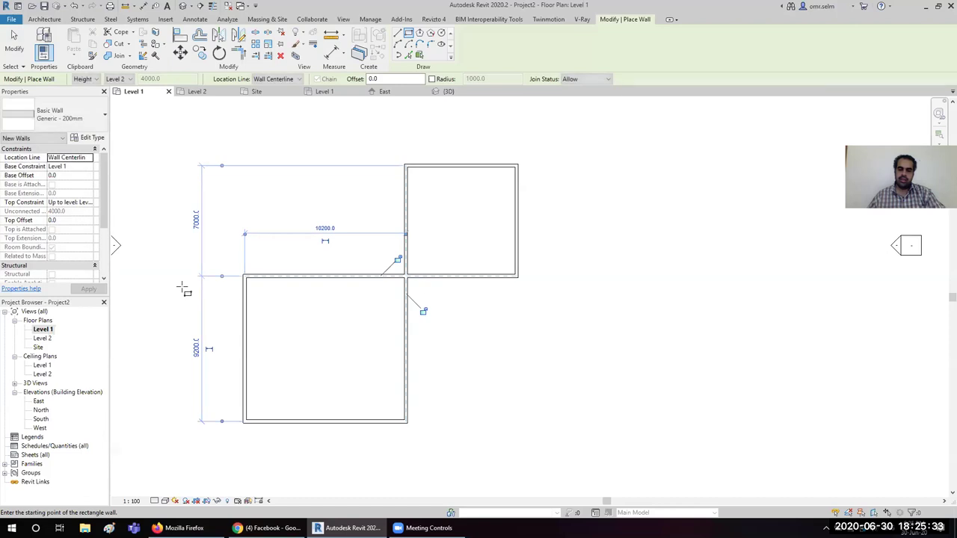
{"action": "key", "text": "Escape"}
{"action": "key", "text": "Escape"}
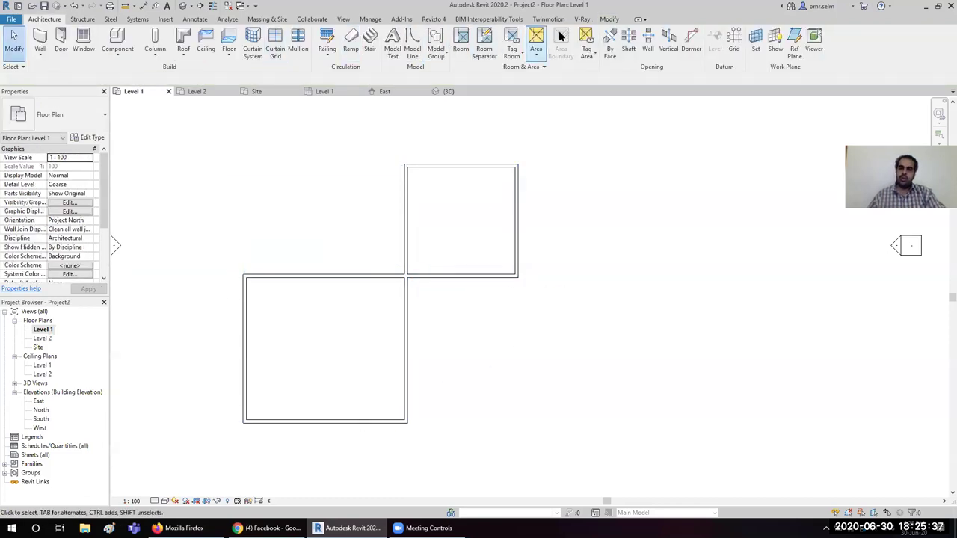
- Trim/Extend to Corner the bottom/right and top/left walls, closing the four-room rectangle
{"action": "left_click", "coordinate": [609, 20]}
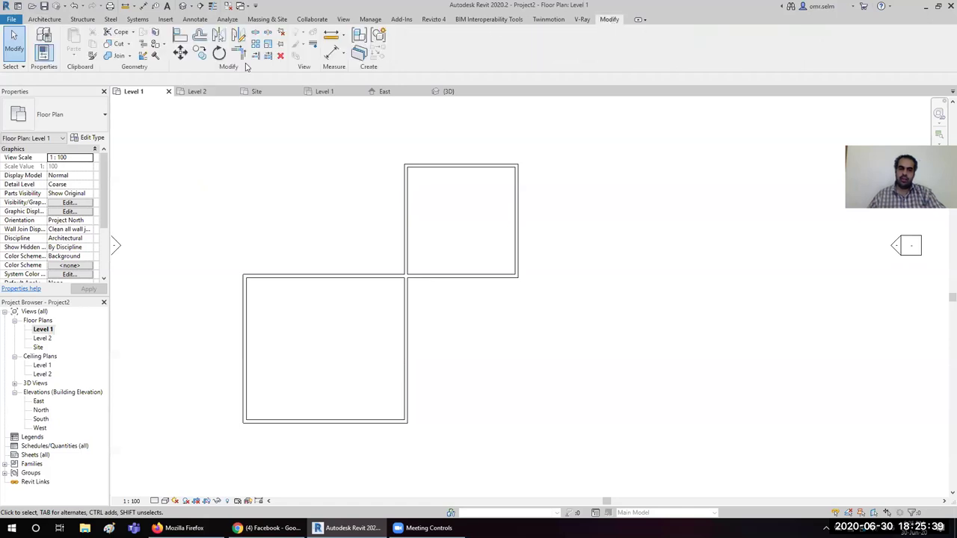
{"action": "left_click", "coordinate": [239, 54]}
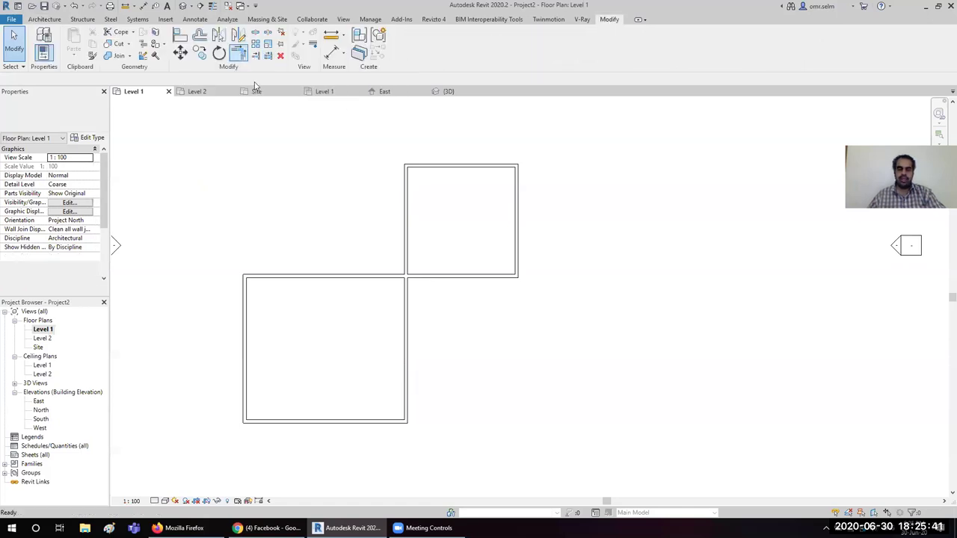
{"action": "left_click", "coordinate": [335, 421]}
{"action": "left_click", "coordinate": [520, 229]}
{"action": "left_click", "coordinate": [427, 165]}
{"action": "left_click", "coordinate": [236, 332]}
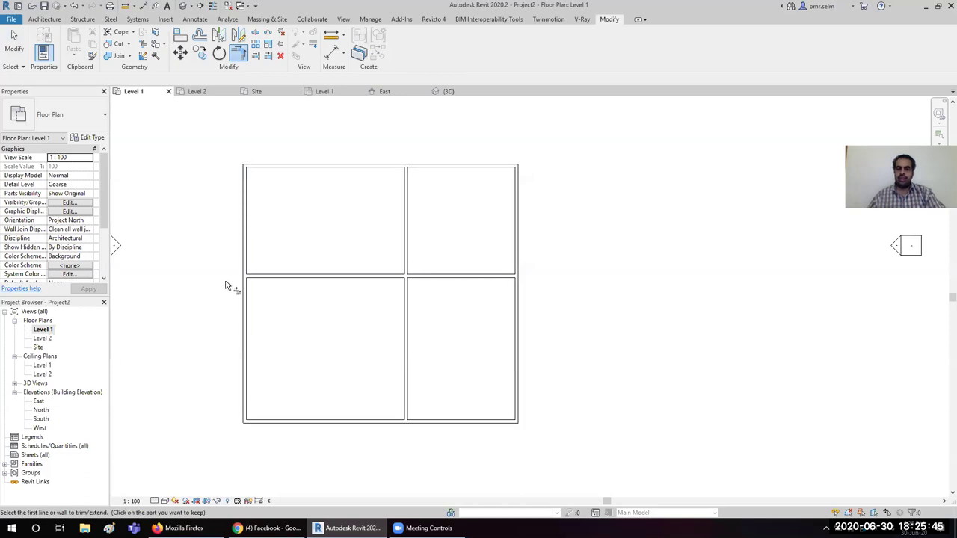
{"action": "key", "text": "Escape"}
{"action": "middle_click_drag", "start_coordinate": [356, 266], "coordinate": [485, 263]}
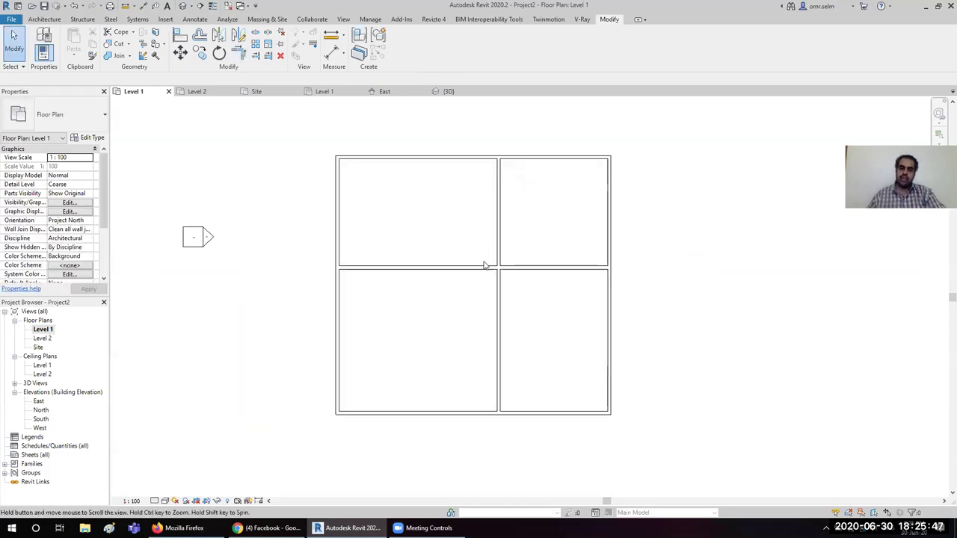
{"action": "left_click", "coordinate": [44, 20]}
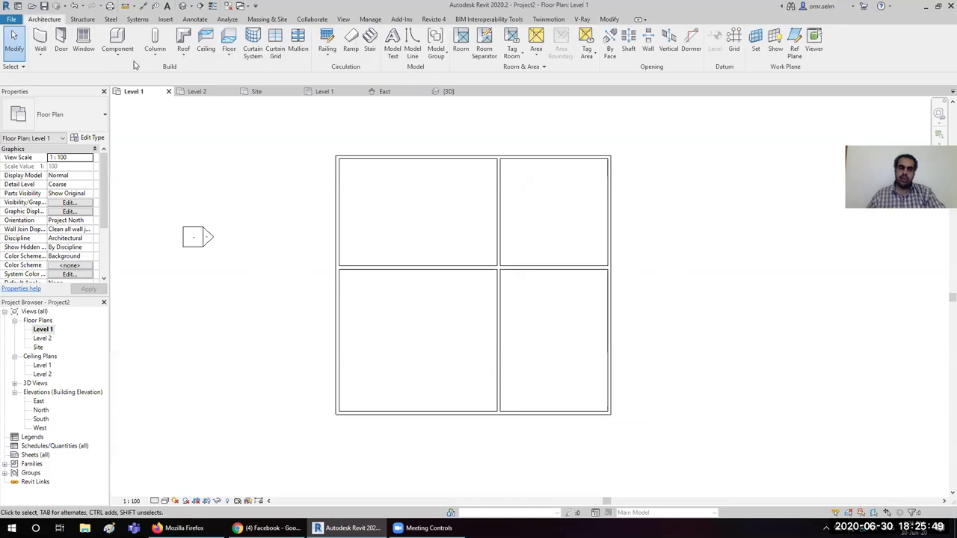
- Place four single-flush doors in the right and middle walls
{"action": "left_click", "coordinate": [61, 45]}
{"action": "left_click", "coordinate": [607, 296]}
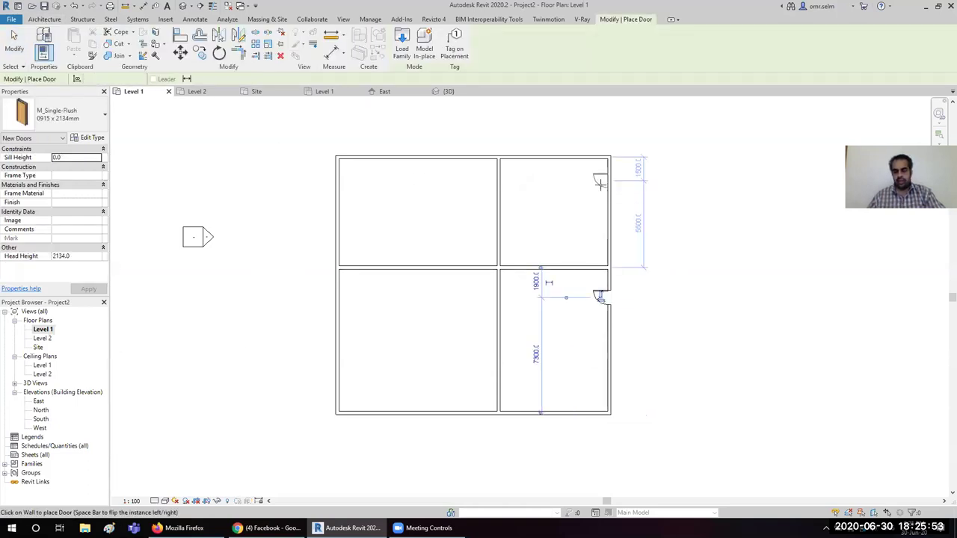
{"action": "left_click", "coordinate": [603, 180]}
{"action": "left_click", "coordinate": [491, 188]}
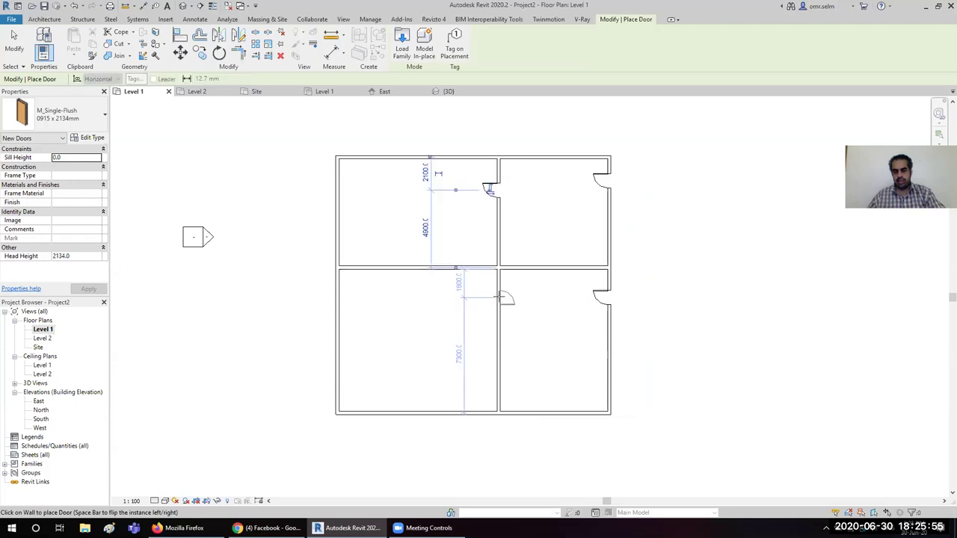
{"action": "left_click", "coordinate": [492, 296]}
- Place five M_Fixed windows in the top, bottom and left outer walls
{"action": "left_click", "coordinate": [44, 19]}
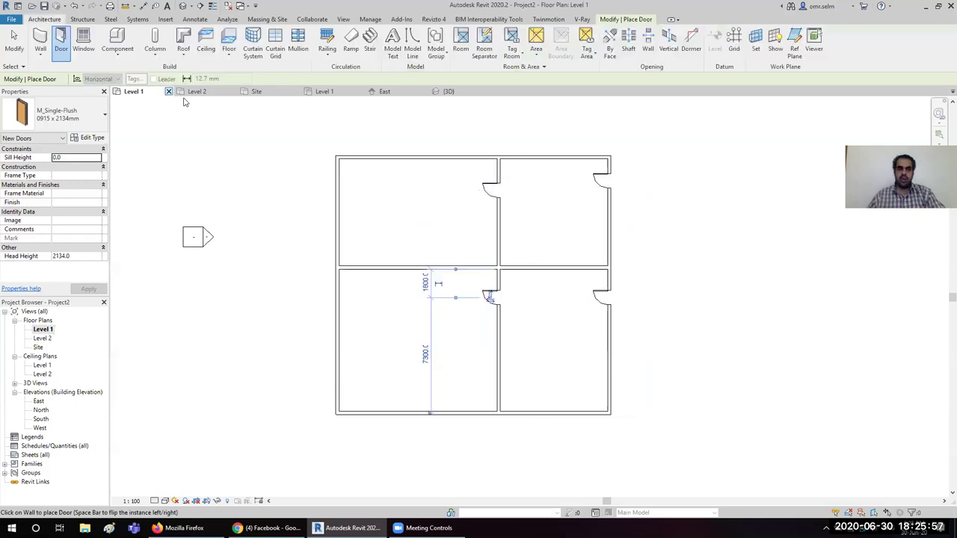
{"action": "left_click", "coordinate": [85, 42]}
{"action": "left_click", "coordinate": [397, 411]}
{"action": "left_click", "coordinate": [395, 156]}
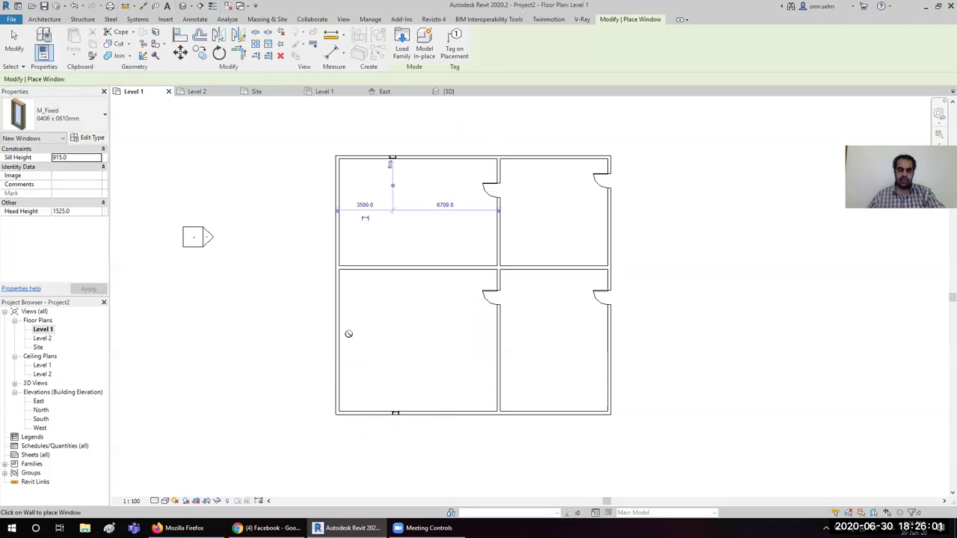
{"action": "left_click", "coordinate": [337, 333]}
{"action": "left_click", "coordinate": [553, 412]}
{"action": "left_click", "coordinate": [336, 211]}
{"action": "left_click", "coordinate": [44, 19]}
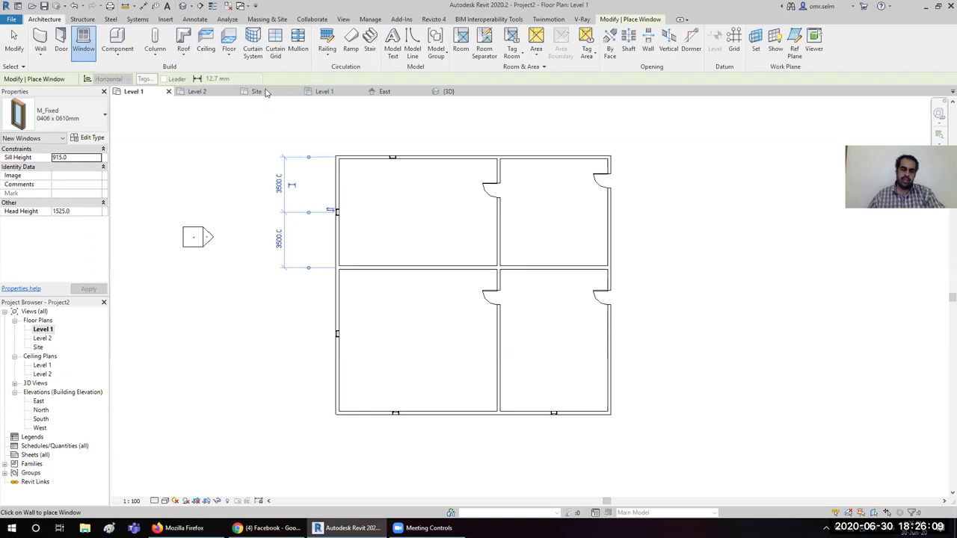
{"action": "left_click", "coordinate": [228, 38]}
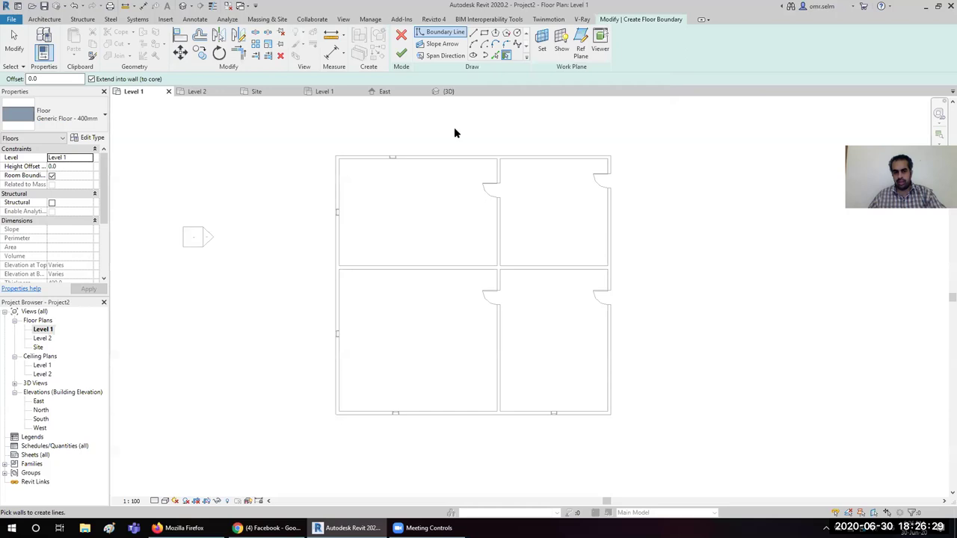
- Pick the four exterior walls as boundary and finish the Generic Floor 400mm slab
{"action": "left_click", "coordinate": [423, 157]}
{"action": "left_click", "coordinate": [337, 335]}
{"action": "left_click", "coordinate": [419, 418]}
{"action": "left_click", "coordinate": [611, 374]}
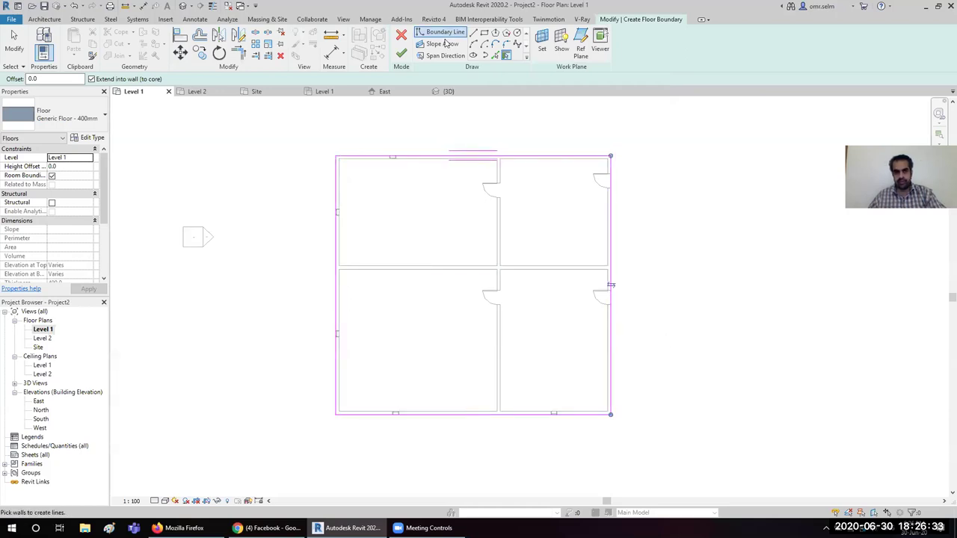
{"action": "key", "text": "Escape"}
{"action": "left_click", "coordinate": [402, 52]}
{"action": "scroll", "coordinate": [418, 371], "scroll_direction": "down", "scroll_amount": 2}
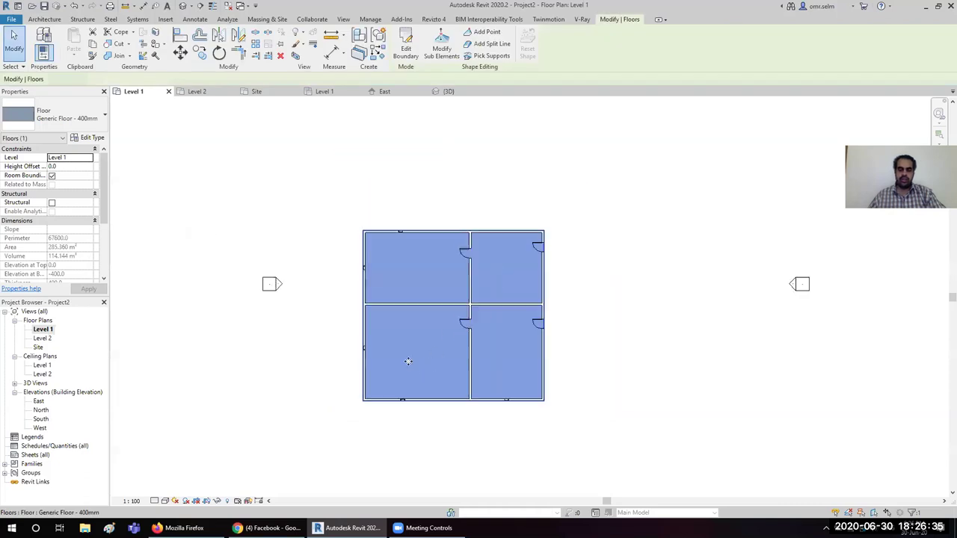
- Open the 3D view, dismiss a call notification, and orbit to look into the rooms
{"action": "left_click", "coordinate": [181, 6]}
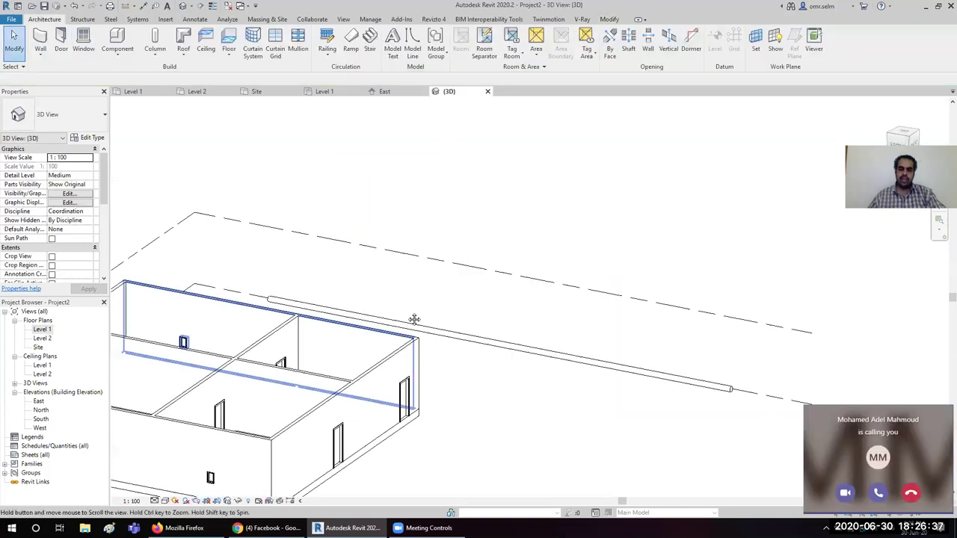
{"action": "left_click", "coordinate": [911, 494]}
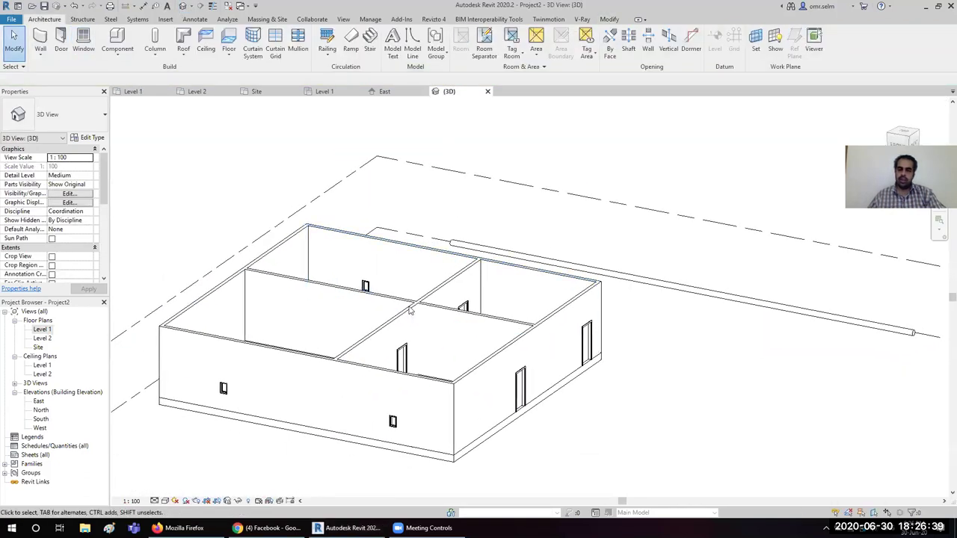
{"action": "mouse_move", "coordinate": [491, 338]}
{"action": "middle_mouse_down", "text": "shift"}
{"action": "mouse_move", "coordinate": [518, 391]}
{"action": "mouse_move", "coordinate": [591, 442]}
{"action": "middle_mouse_up", "text": "shift"}
{"action": "scroll", "coordinate": [483, 348], "scroll_direction": "up", "scroll_amount": 5}
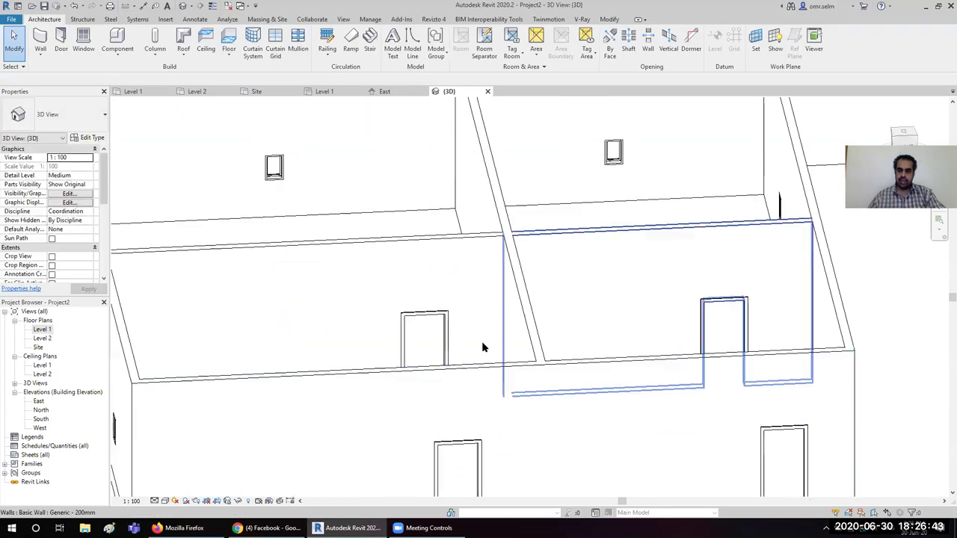
{"action": "scroll", "coordinate": [448, 389], "scroll_direction": "down", "scroll_amount": 3}
{"action": "mouse_move", "coordinate": [320, 187]}
{"action": "middle_mouse_down", "text": "shift"}
{"action": "mouse_move", "coordinate": [503, 258]}
{"action": "mouse_move", "coordinate": [700, 404]}
{"action": "middle_mouse_up", "text": "shift"}
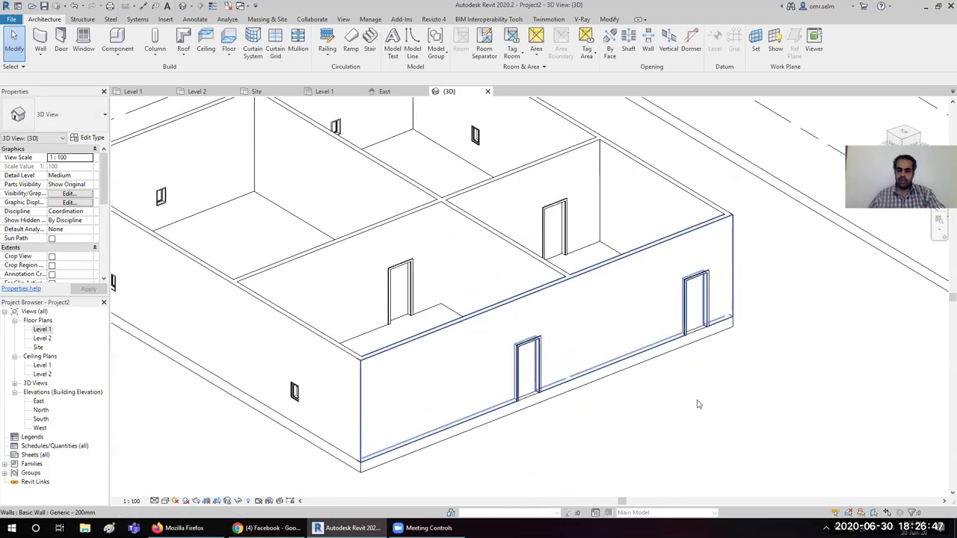
- Close TeamViewer from the system tray while orbiting out to see the whole building
{"action": "left_click", "coordinate": [827, 528]}
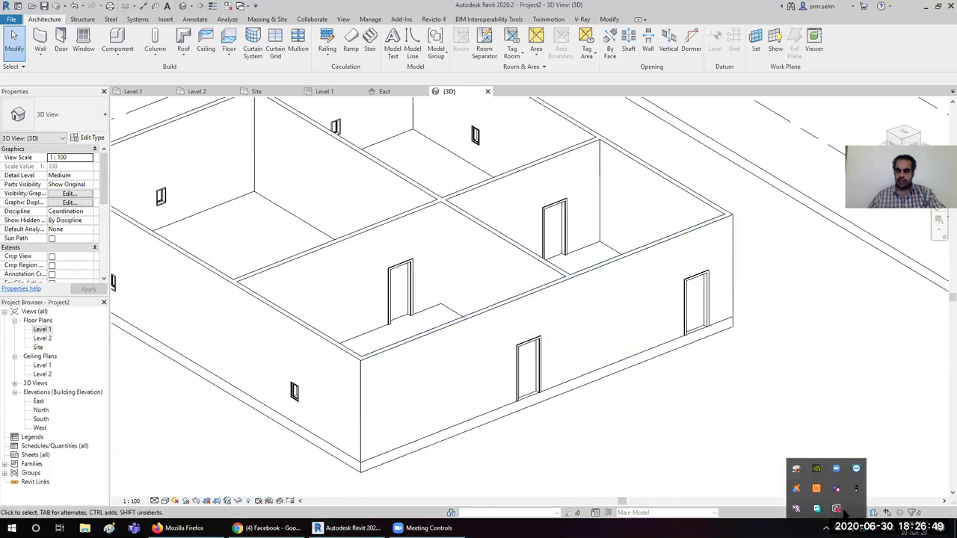
{"action": "right_click", "coordinate": [859, 469]}
{"action": "left_click", "coordinate": [842, 463]}
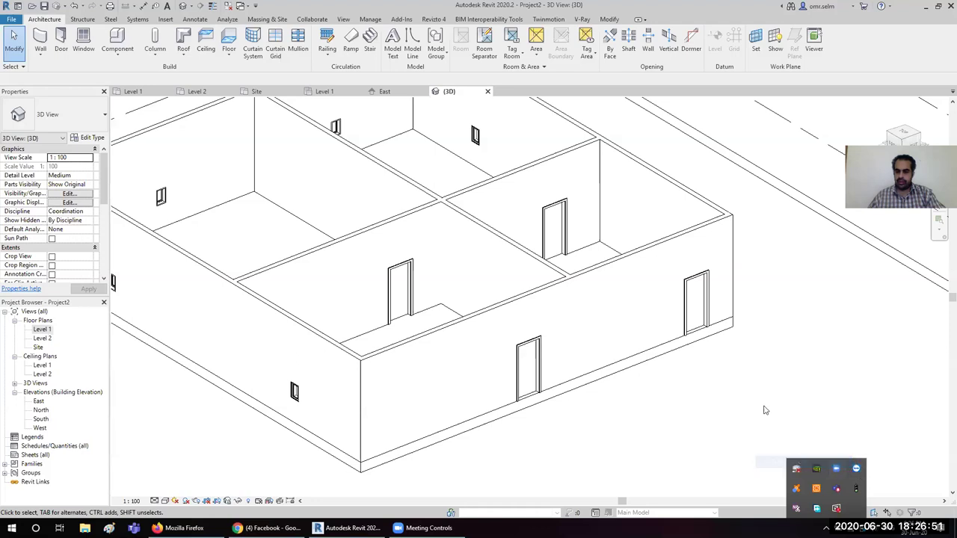
{"action": "middle_click_drag", "start_coordinate": [547, 324], "coordinate": [397, 196], "text": "shift"}
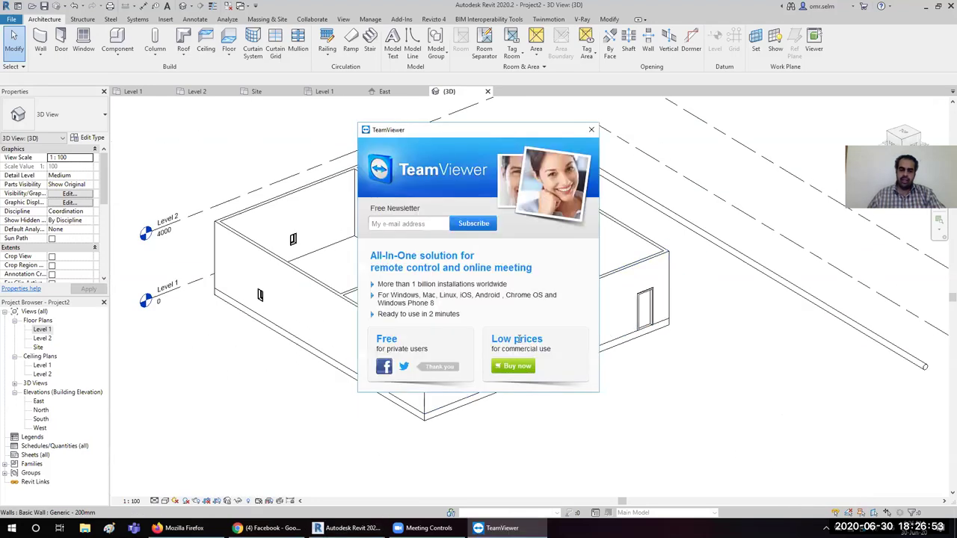
{"action": "left_click", "coordinate": [591, 130]}
- Quit Teams from the system tray and return to the Level 1 floor plan
{"action": "left_click", "coordinate": [827, 528]}
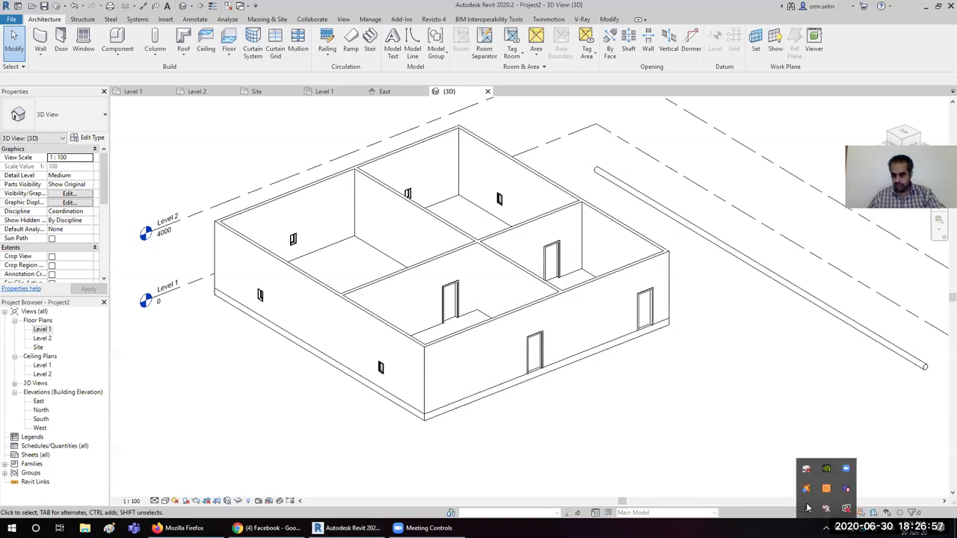
{"action": "left_click", "coordinate": [848, 489]}
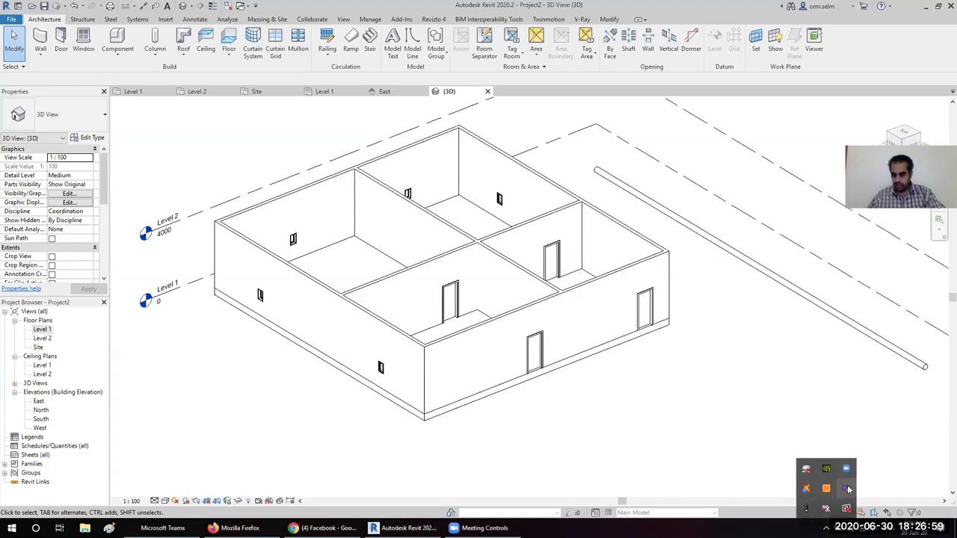
{"action": "right_click", "coordinate": [847, 489]}
{"action": "left_click", "coordinate": [870, 478]}
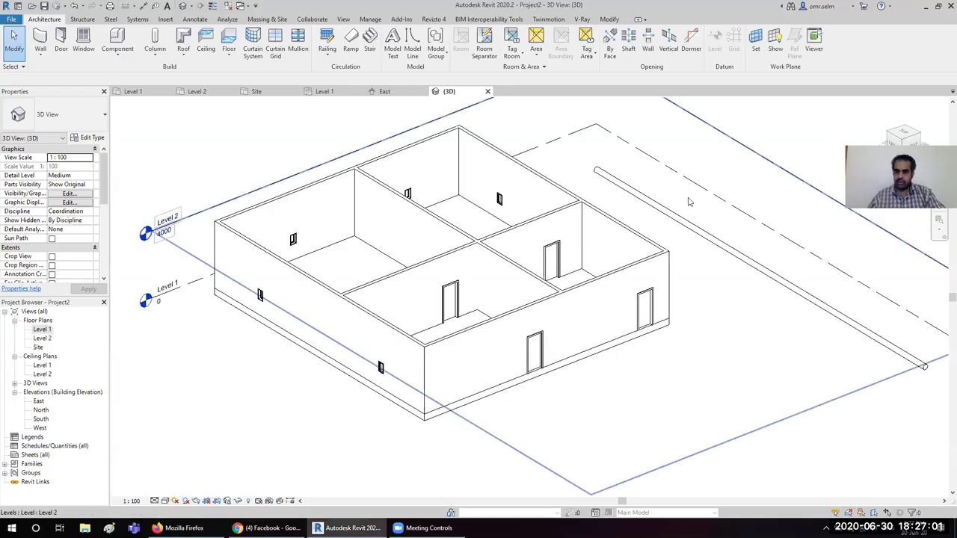
{"action": "middle_click_drag", "start_coordinate": [406, 284], "coordinate": [454, 317]}
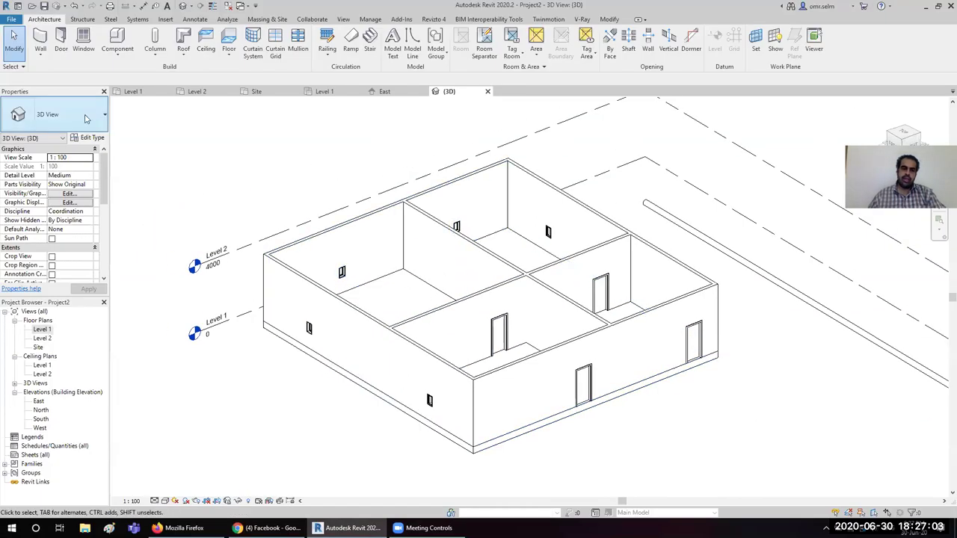
{"action": "left_click", "coordinate": [133, 91]}
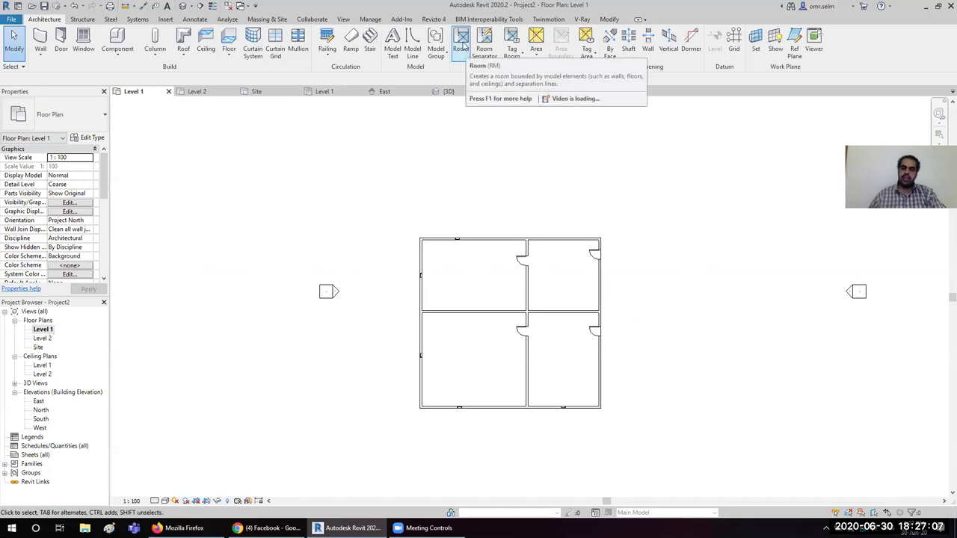
- Place rooms in the top-right and bottom-left spaces
{"action": "left_click", "coordinate": [461, 46]}
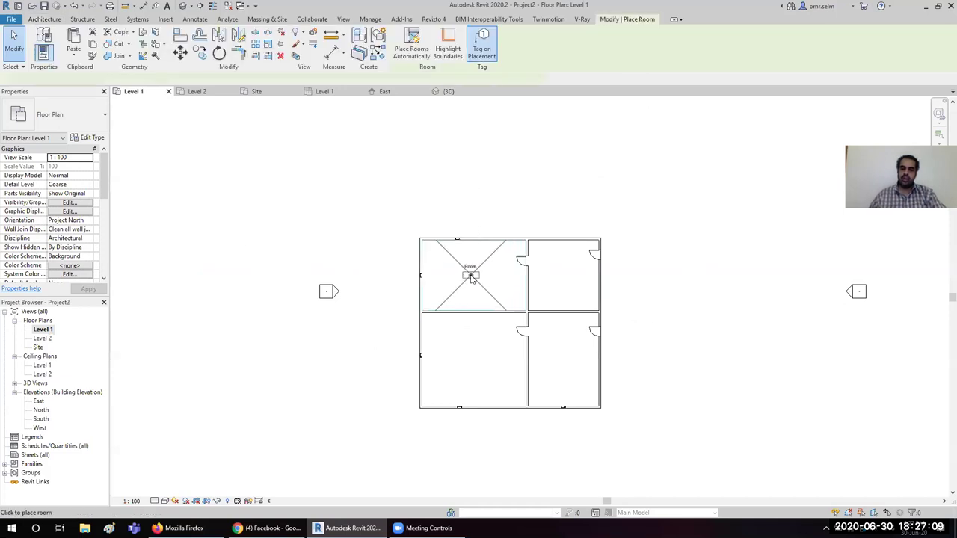
{"action": "scroll", "coordinate": [471, 278], "scroll_direction": "up", "scroll_amount": 3}
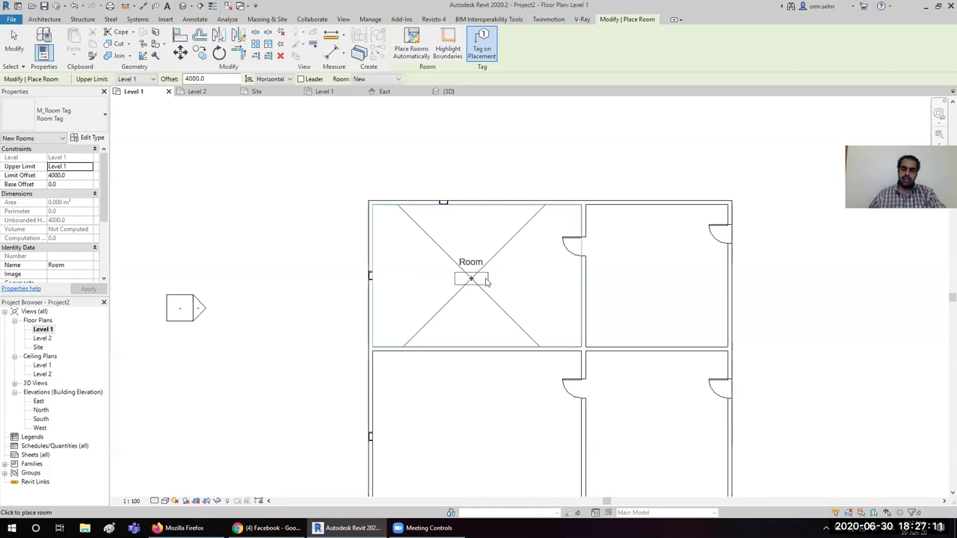
{"action": "left_click", "coordinate": [456, 433]}
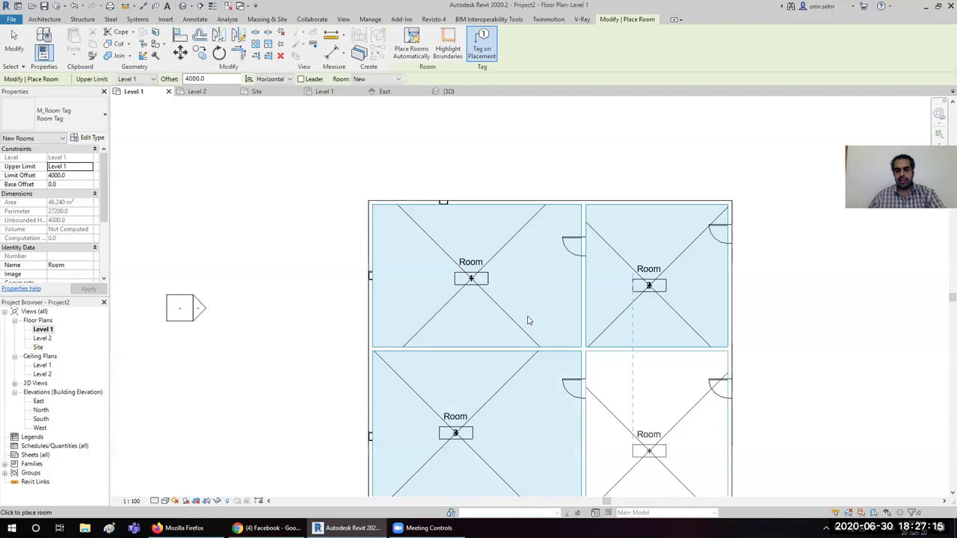
{"action": "key", "text": "Escape"}
{"action": "key", "text": "Escape"}
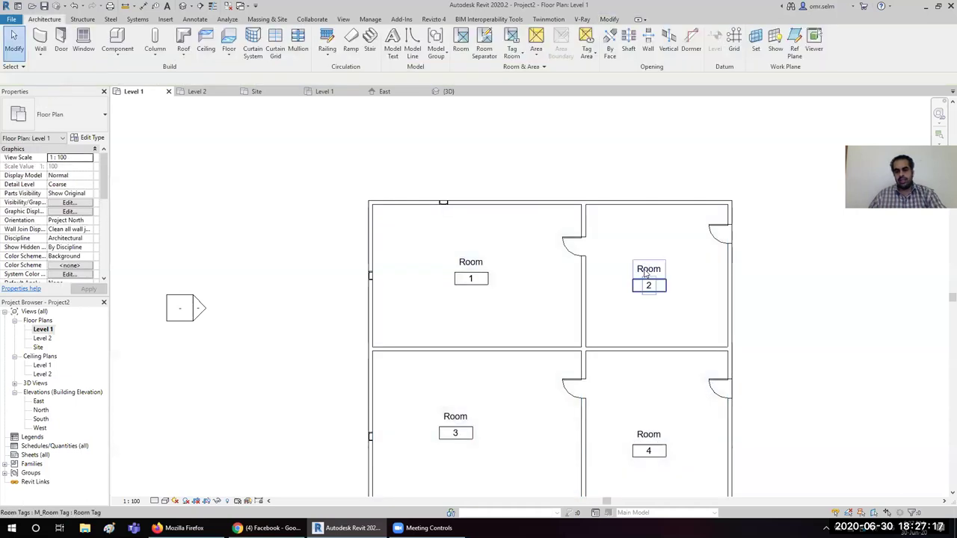
- Edit the room 2 tag, then rename room 1's tag to غرفة الفئران
{"action": "left_click", "coordinate": [659, 275]}
{"action": "left_click", "coordinate": [649, 270]}
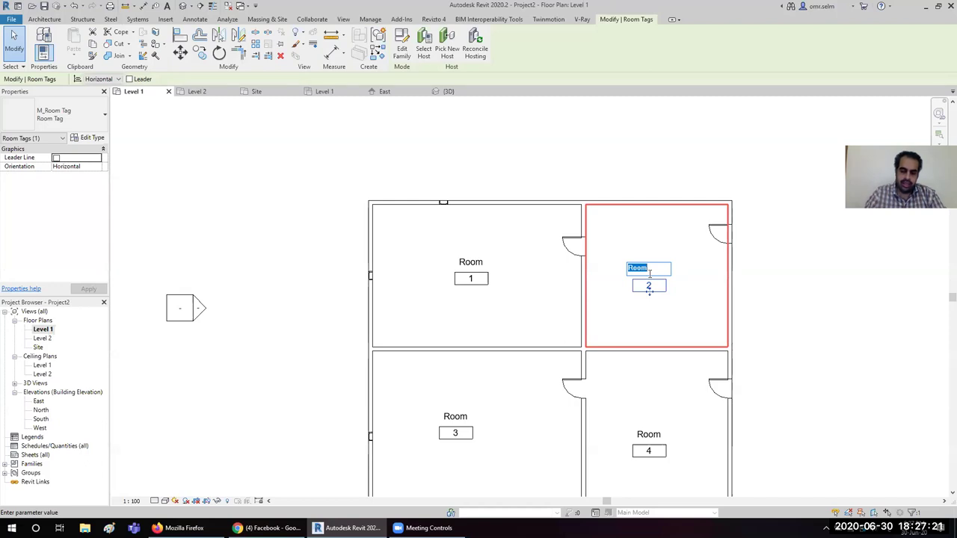
{"action": "type", "text": "الاستقبال"}
{"action": "left_click", "coordinate": [476, 271]}
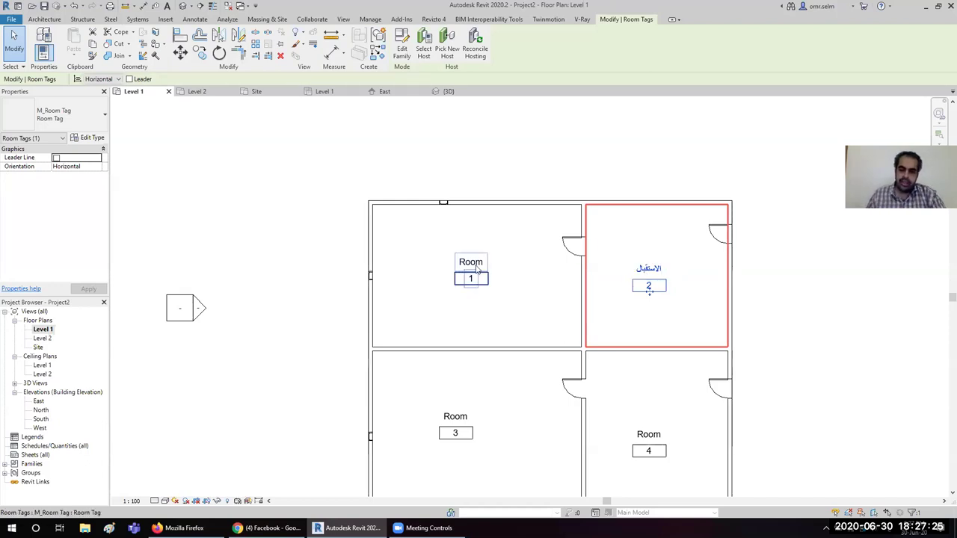
{"action": "key", "text": "Escape"}
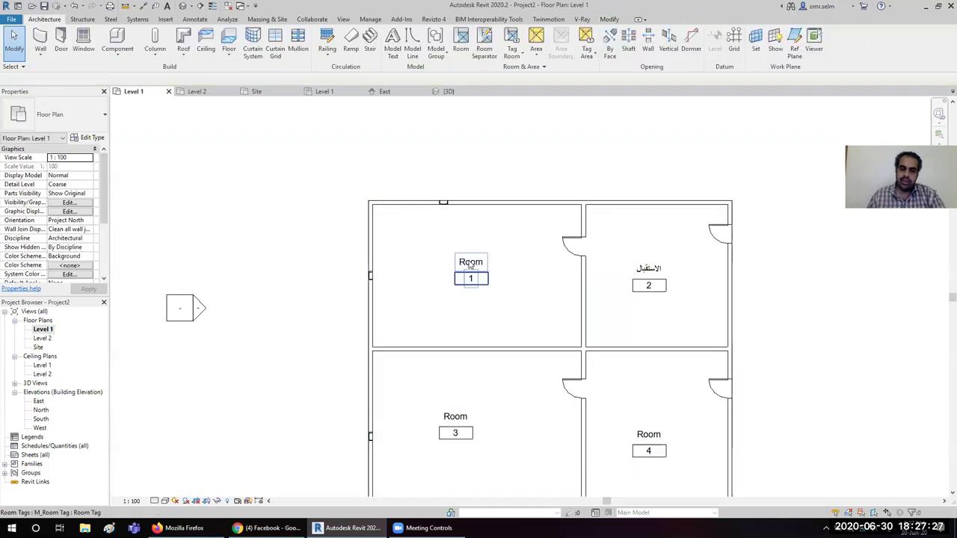
{"action": "double_click", "coordinate": [471, 264]}
{"action": "type", "text": "غرفة"}
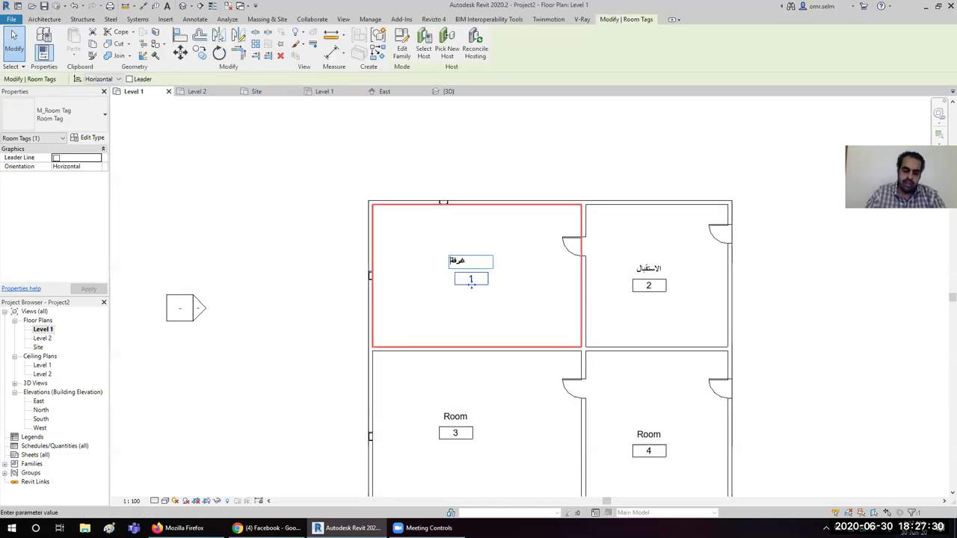
{"action": "type", "text": "الق"}
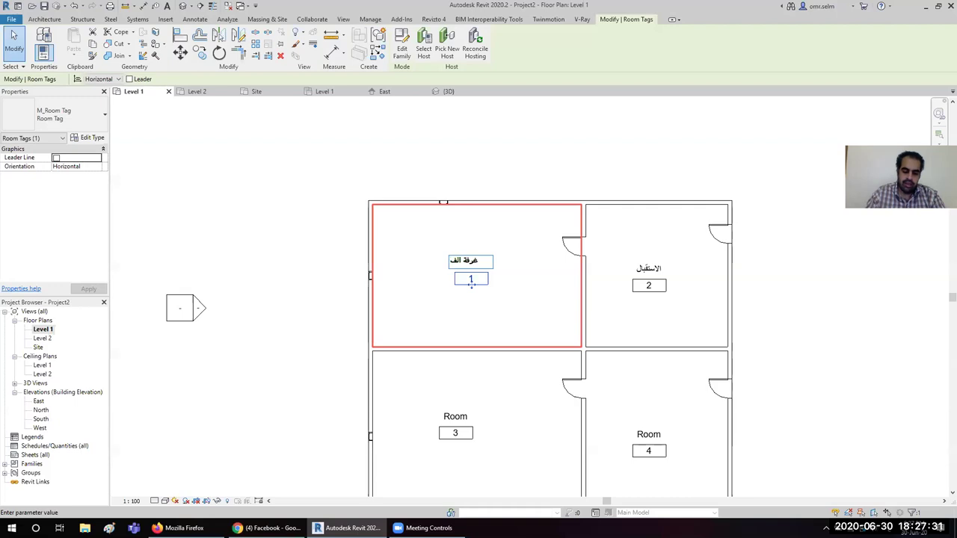
{"action": "type", "text": "ادران"}
{"action": "key", "text": "Return"}
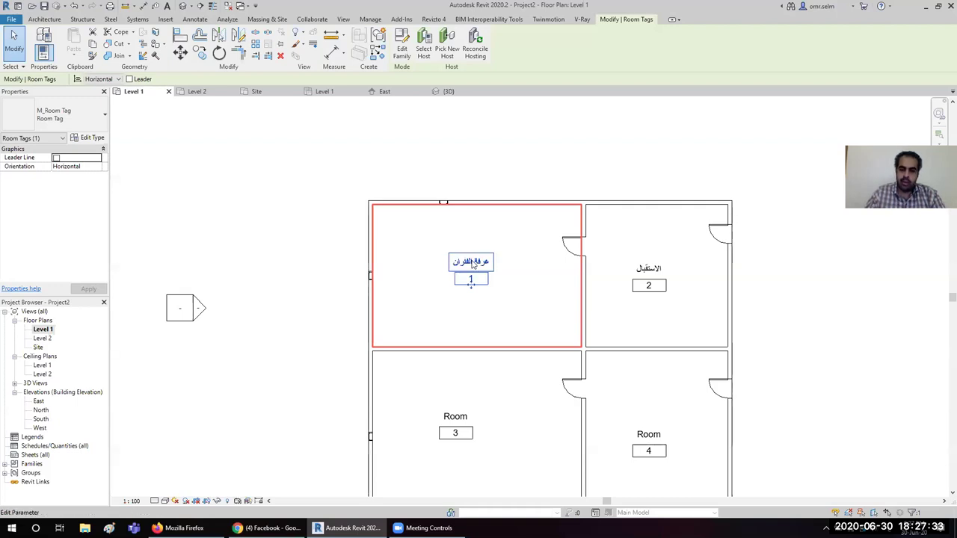
- Rename room 4's tag to الضيوف and room 3's tag to غرفة النوم
{"action": "double_click", "coordinate": [646, 434]}
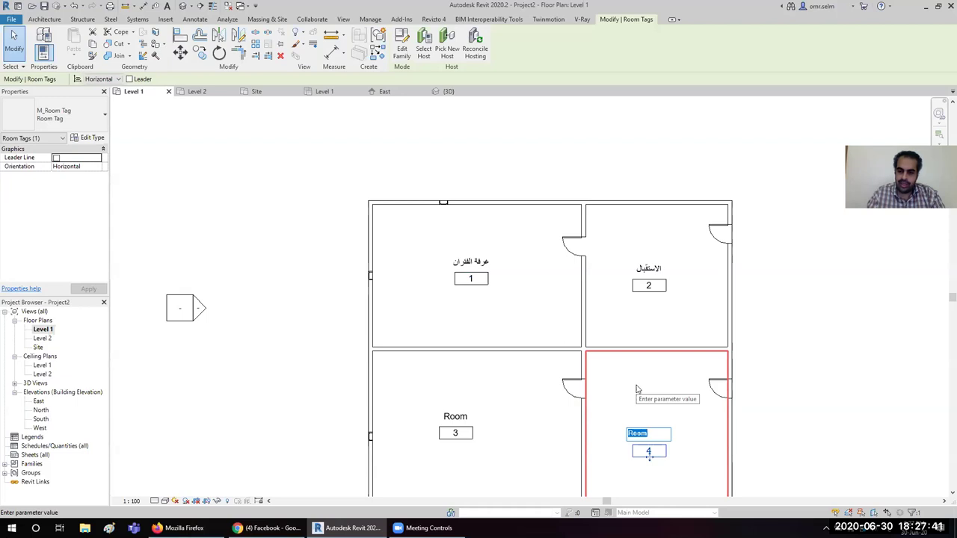
{"action": "type", "text": "ال"}
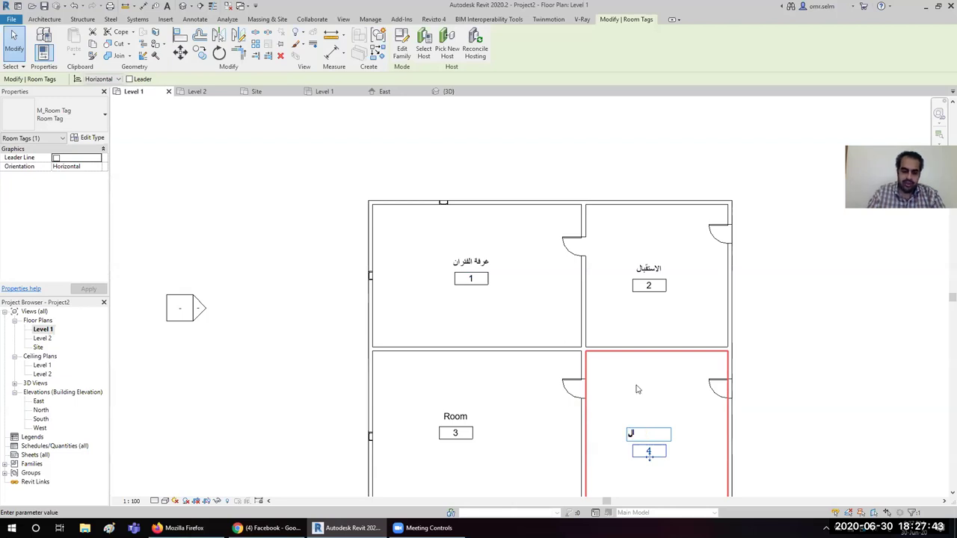
{"action": "type", "text": "ضيوف"}
{"action": "key", "text": "Return"}
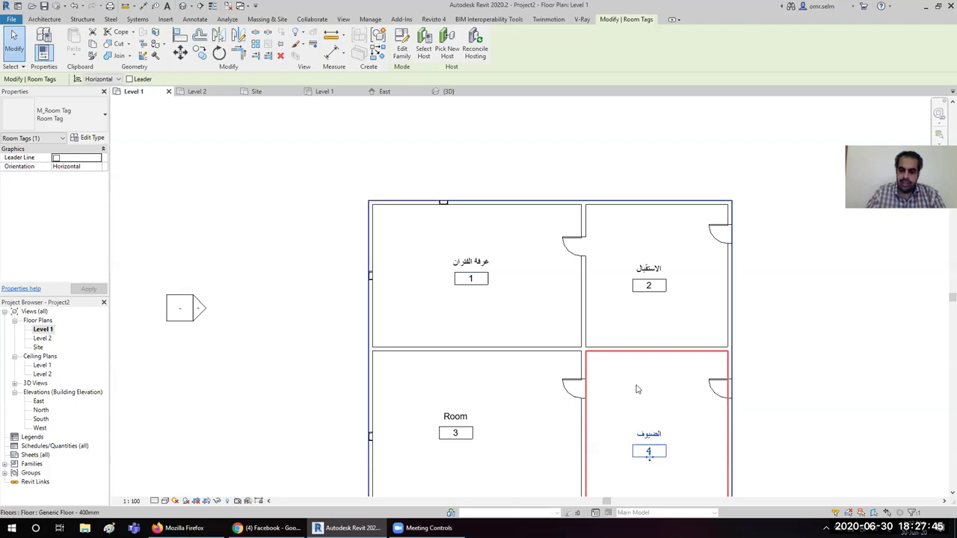
{"action": "left_click", "coordinate": [450, 397]}
{"action": "left_click", "coordinate": [451, 397]}
{"action": "type", "text": "غرفة"}
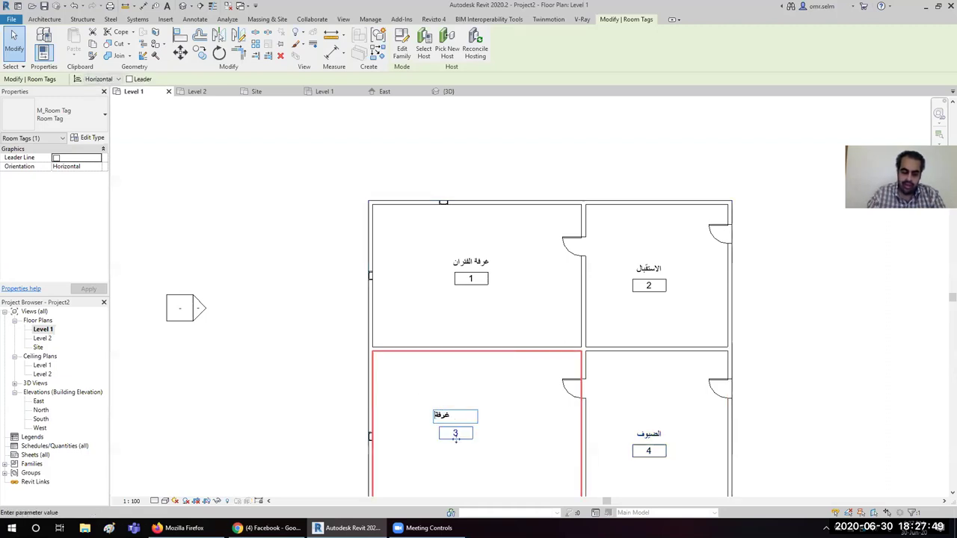
{"action": "type", "text": " النوم"}
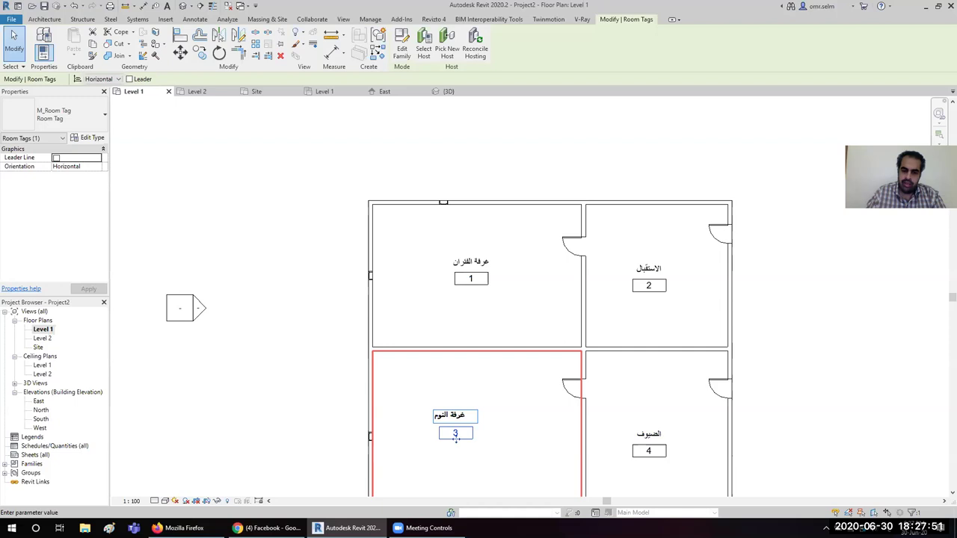
{"action": "key", "text": "Return"}
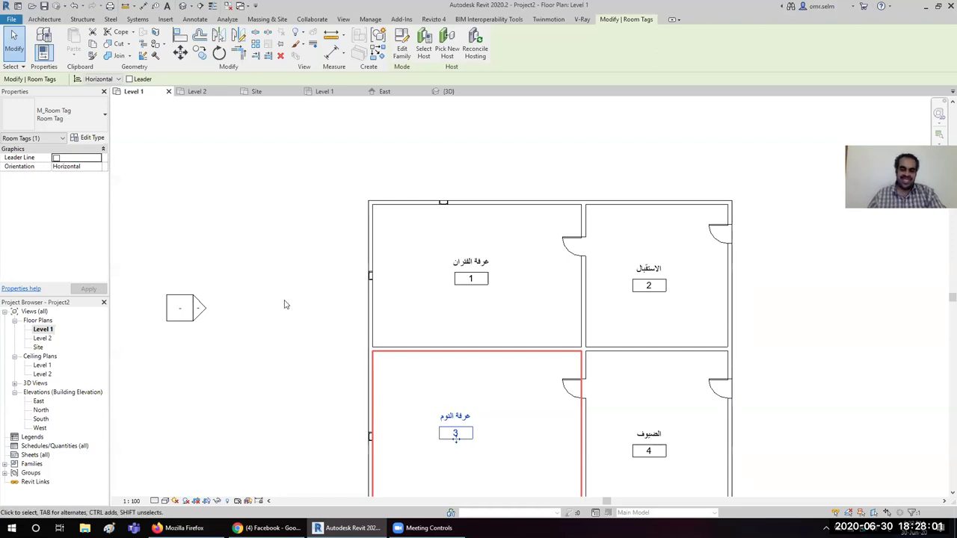
{"action": "scroll", "coordinate": [284, 304], "scroll_direction": "down", "scroll_amount": 3}
- Recentre the plan and start a structural column with the W250X73 steel type
{"action": "left_click", "coordinate": [632, 367]}
{"action": "middle_click_drag", "start_coordinate": [664, 351], "coordinate": [671, 361]}
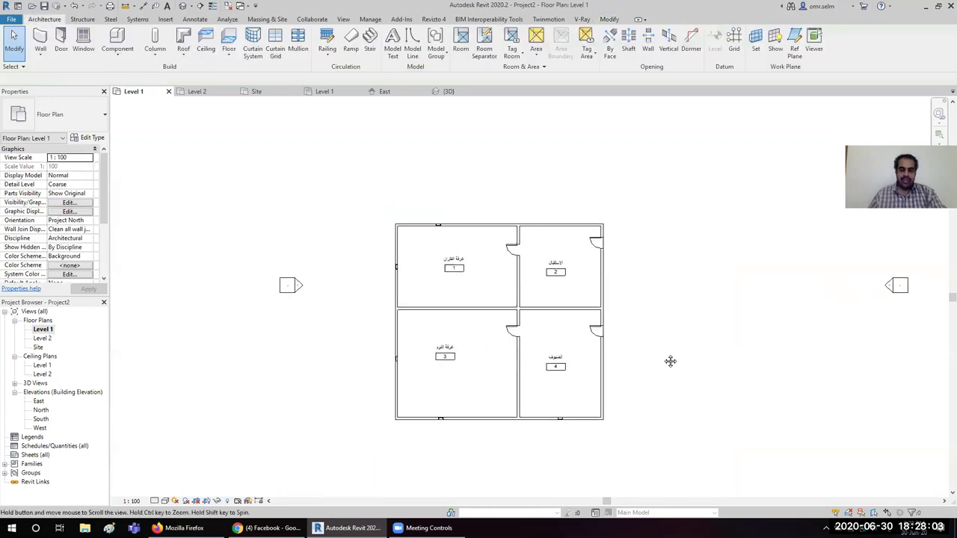
{"action": "middle_click_drag", "start_coordinate": [376, 389], "coordinate": [368, 382]}
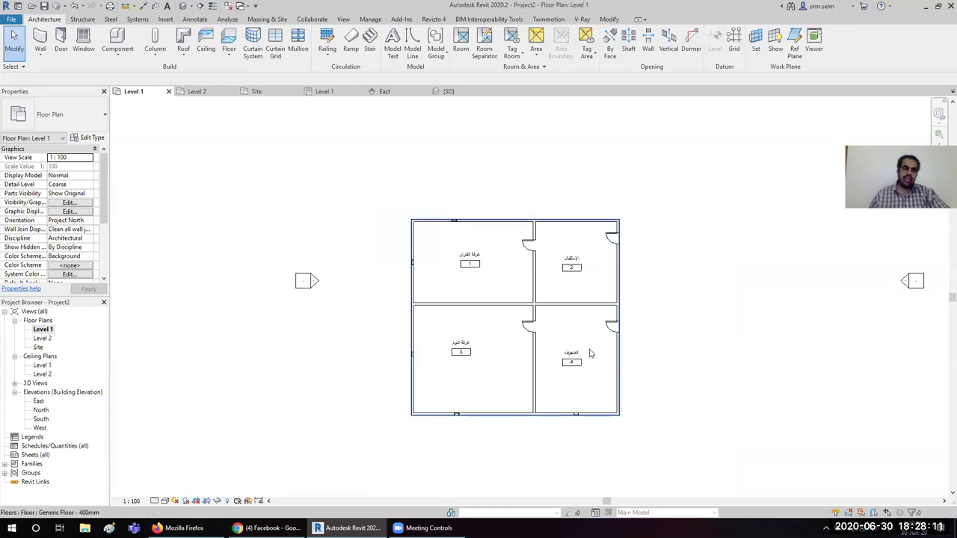
{"action": "left_click", "coordinate": [77, 22]}
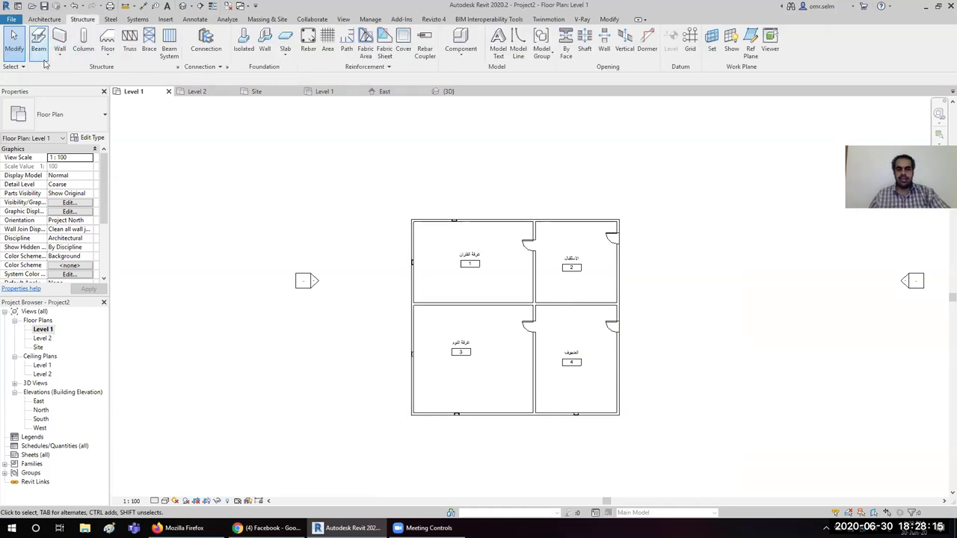
{"action": "left_click", "coordinate": [82, 39]}
{"action": "left_click", "coordinate": [41, 126]}
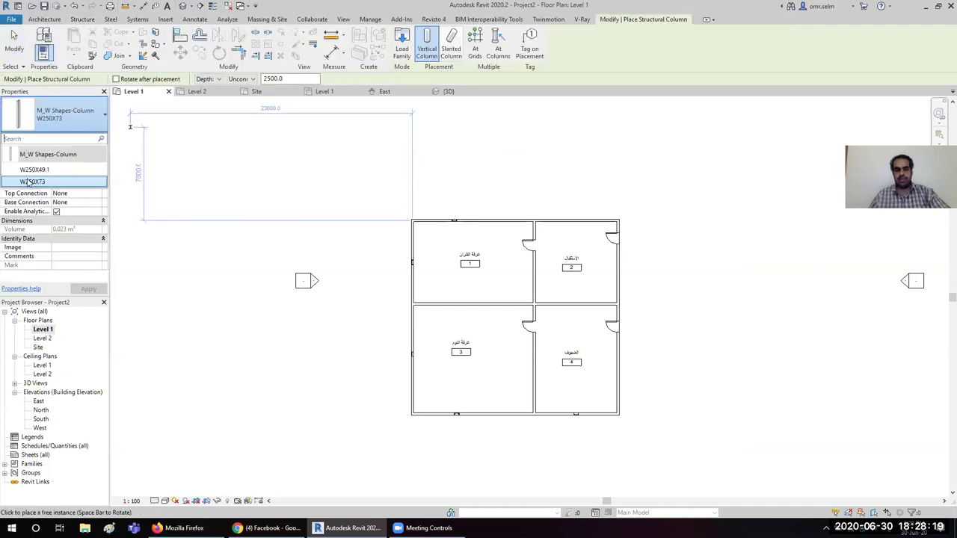
{"action": "left_click", "coordinate": [404, 48]}
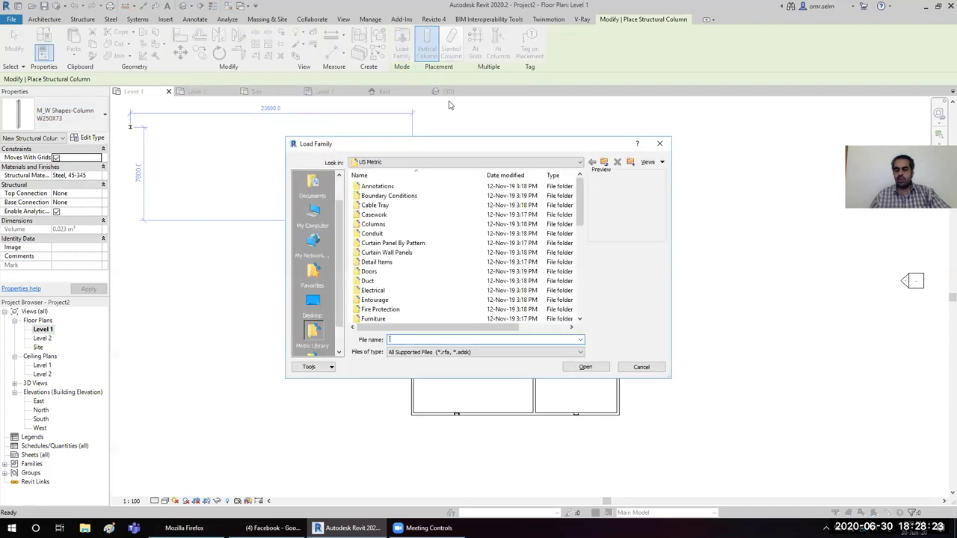
{"action": "left_click", "coordinate": [643, 368]}
- Place a W250X73 column at the top-left wall corner, rising 2500 mm by Height
{"action": "scroll", "coordinate": [444, 246], "scroll_direction": "up", "scroll_amount": 5}
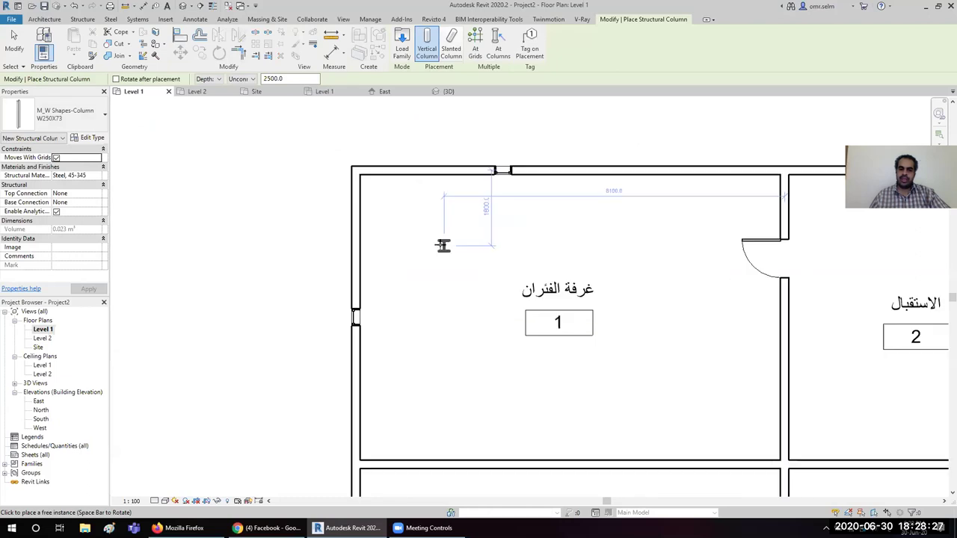
{"action": "scroll", "coordinate": [415, 234], "scroll_direction": "up", "scroll_amount": 3}
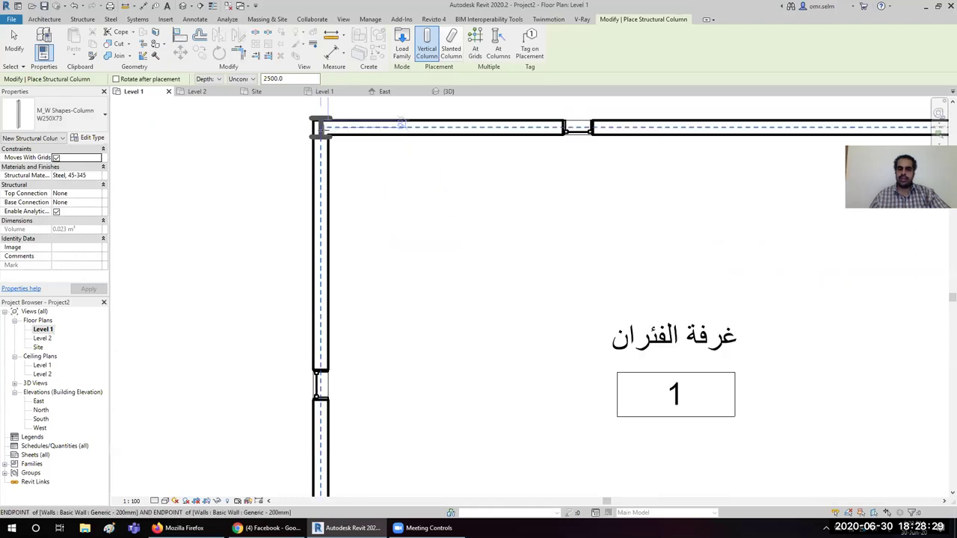
{"action": "left_click", "coordinate": [401, 124]}
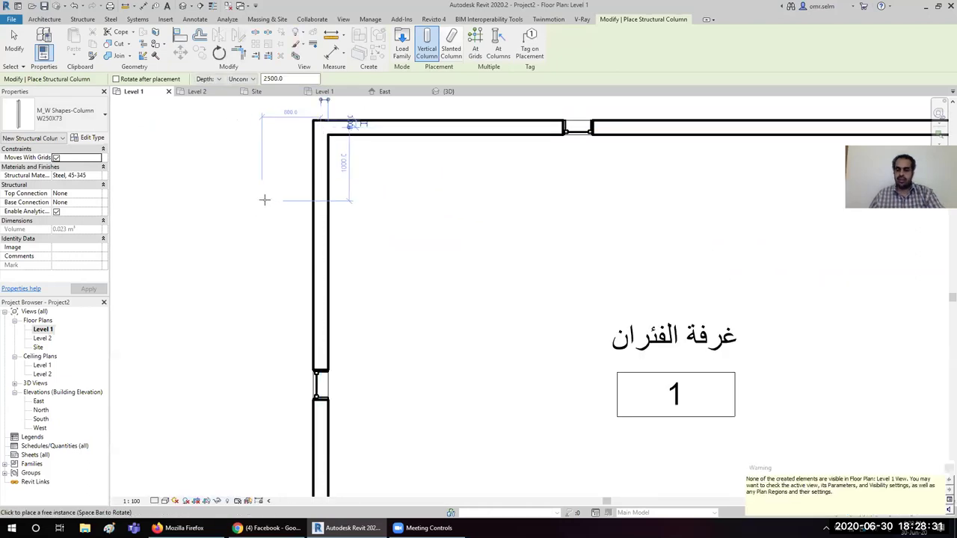
{"action": "left_click", "coordinate": [211, 80]}
{"action": "left_click", "coordinate": [206, 96]}
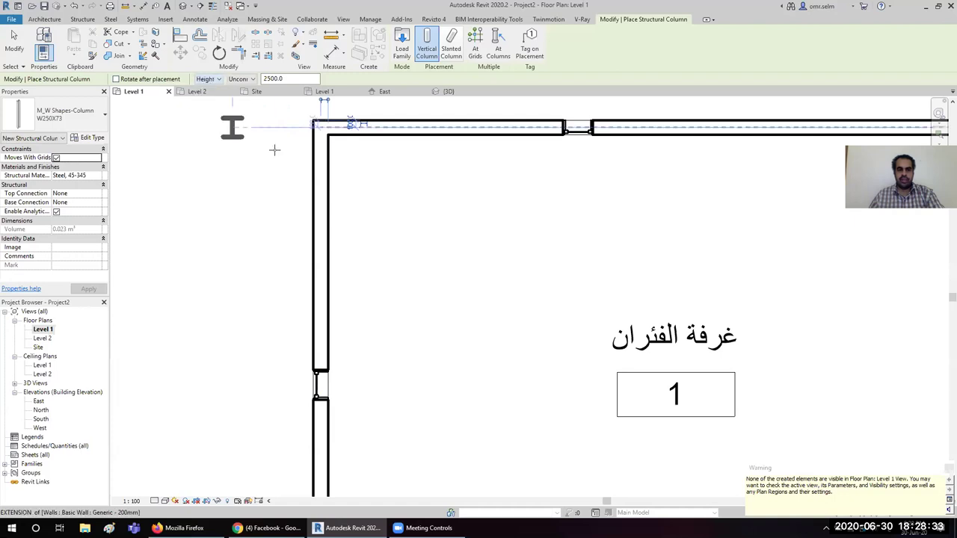
- Place another W250X73 column at a top wall corner and finish column placement
{"action": "scroll", "coordinate": [224, 157], "scroll_direction": "down", "scroll_amount": 3}
{"action": "scroll", "coordinate": [239, 154], "scroll_direction": "down", "scroll_amount": 1}
{"action": "scroll", "coordinate": [531, 158], "scroll_direction": "up", "scroll_amount": 2}
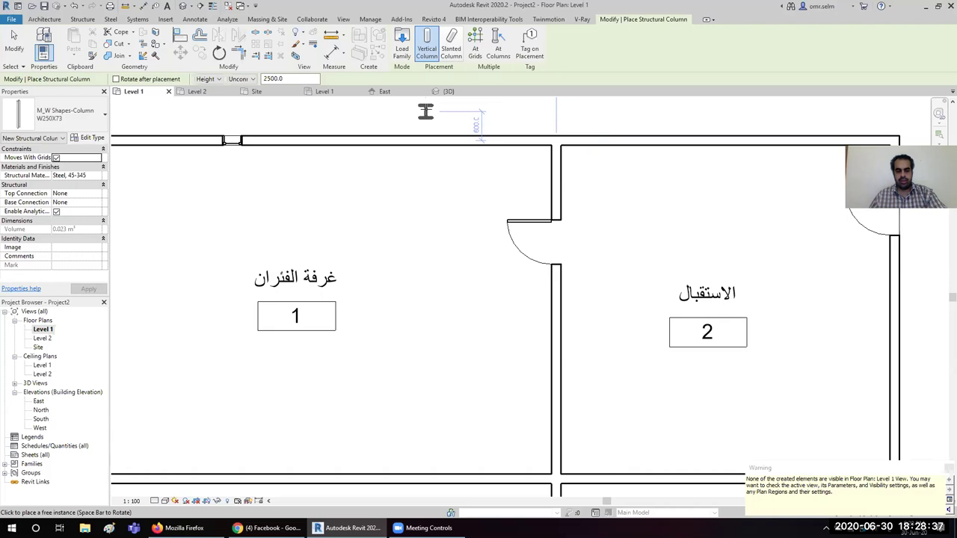
{"action": "scroll", "coordinate": [427, 116], "scroll_direction": "up", "scroll_amount": 2}
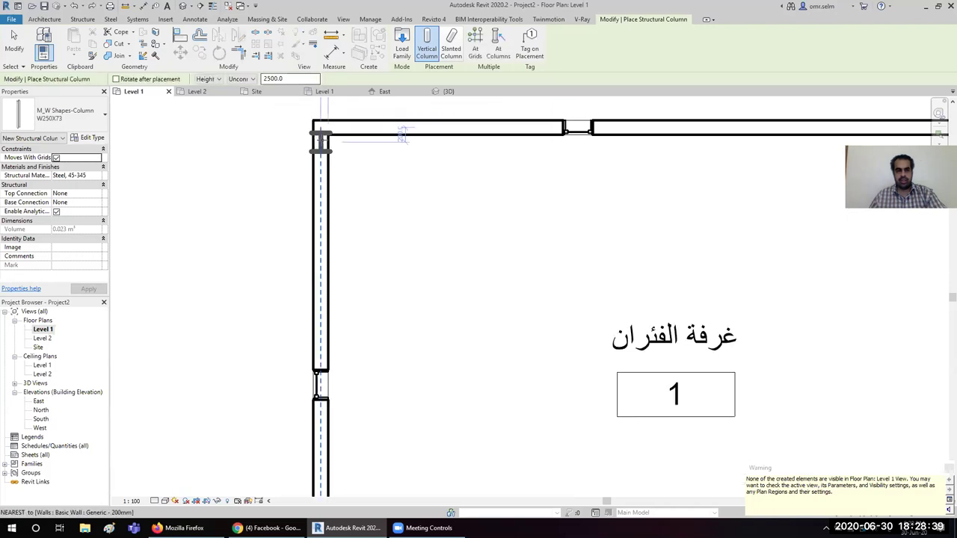
{"action": "left_click", "coordinate": [323, 137]}
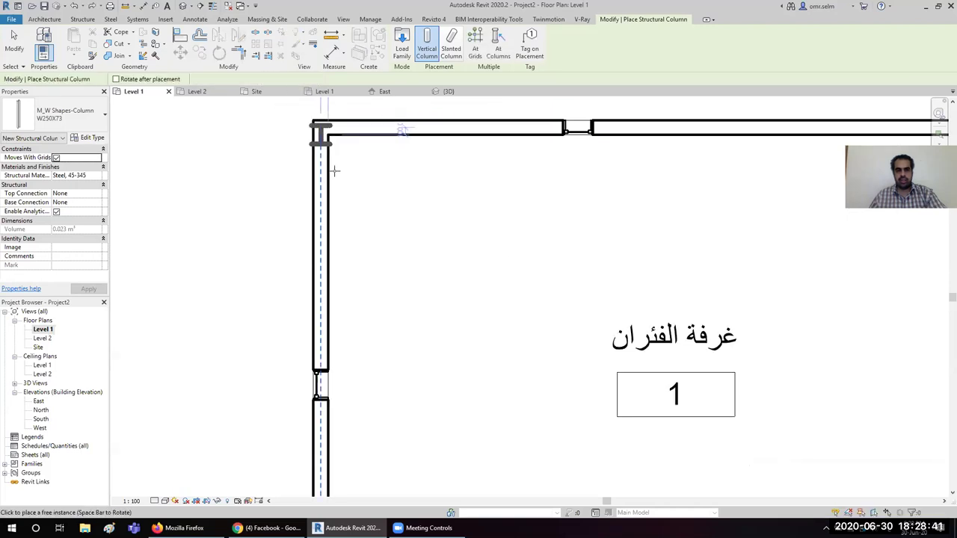
{"action": "scroll", "coordinate": [283, 170], "scroll_direction": "down", "scroll_amount": 2}
{"action": "key", "text": "Escape"}
{"action": "key", "text": "Escape"}
{"action": "scroll", "coordinate": [288, 149], "scroll_direction": "down", "scroll_amount": 2}
{"action": "scroll", "coordinate": [290, 143], "scroll_direction": "down", "scroll_amount": 2}
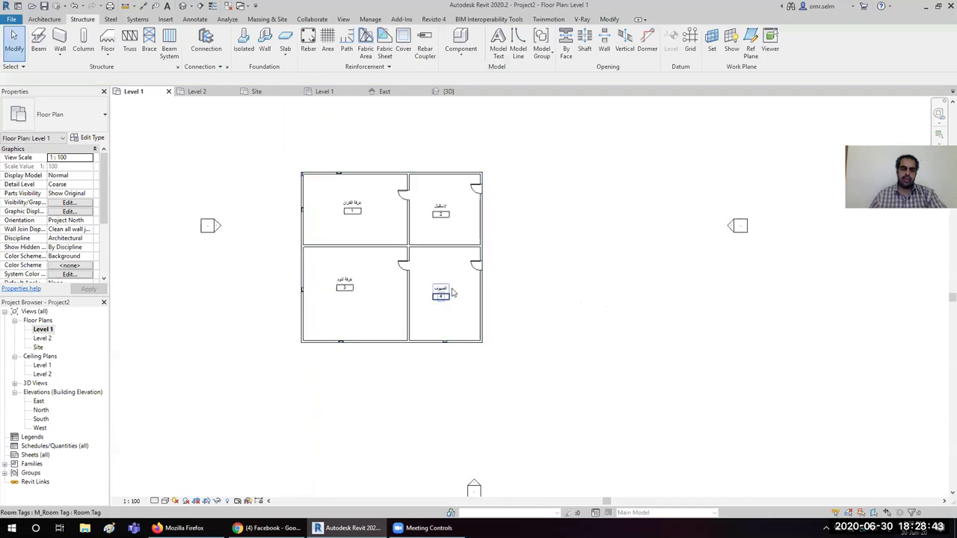
{"action": "middle_click_drag", "start_coordinate": [209, 134], "coordinate": [280, 133]}
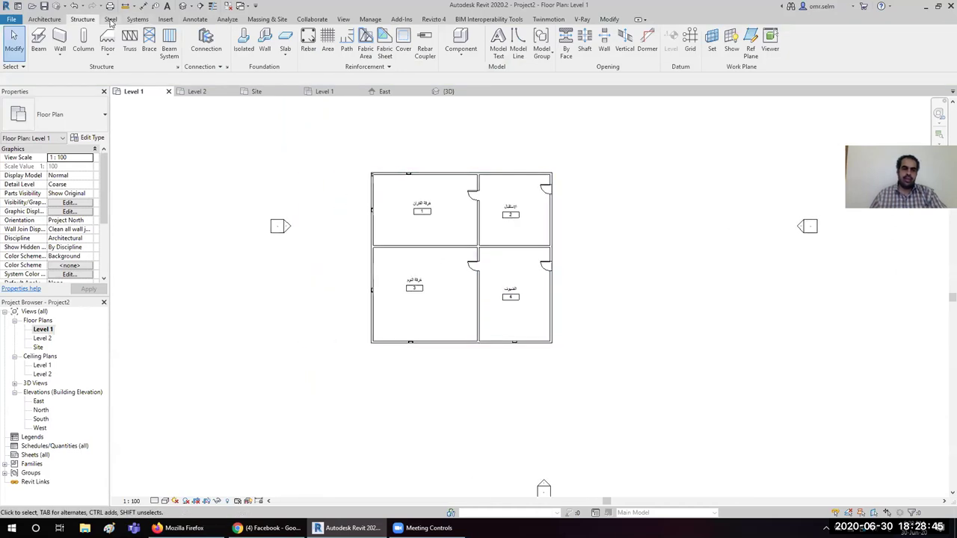
{"action": "left_click", "coordinate": [139, 20]}
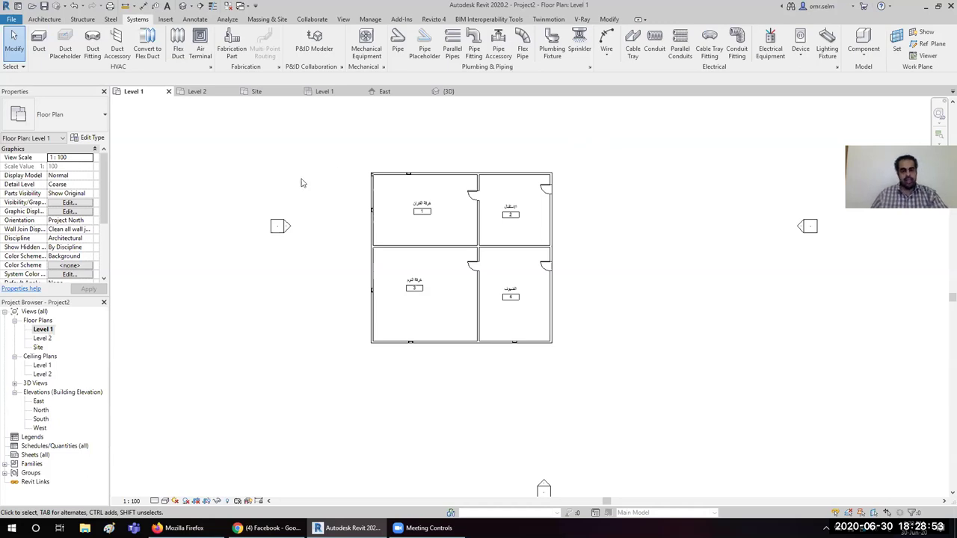
{"action": "middle_click_drag", "start_coordinate": [526, 268], "coordinate": [568, 336]}
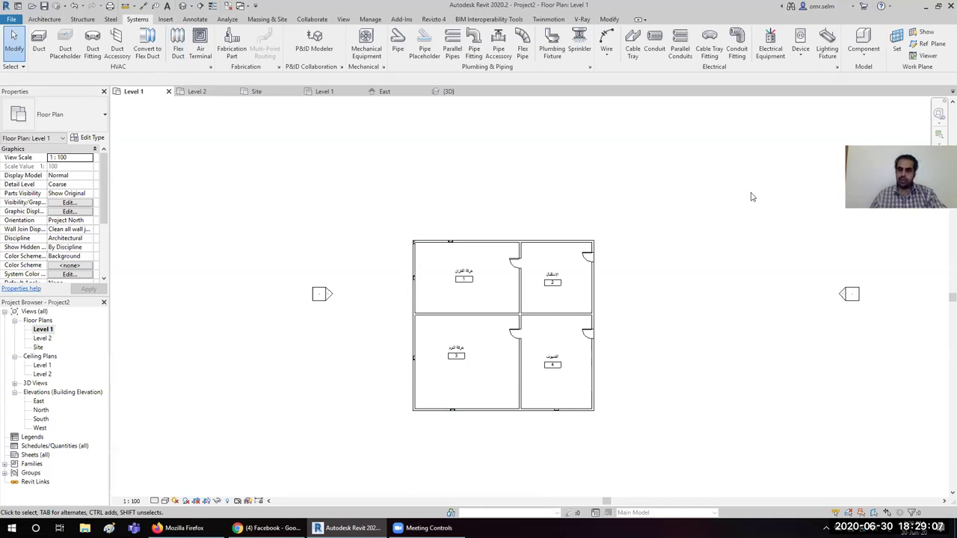
{"action": "left_click", "coordinate": [82, 19]}
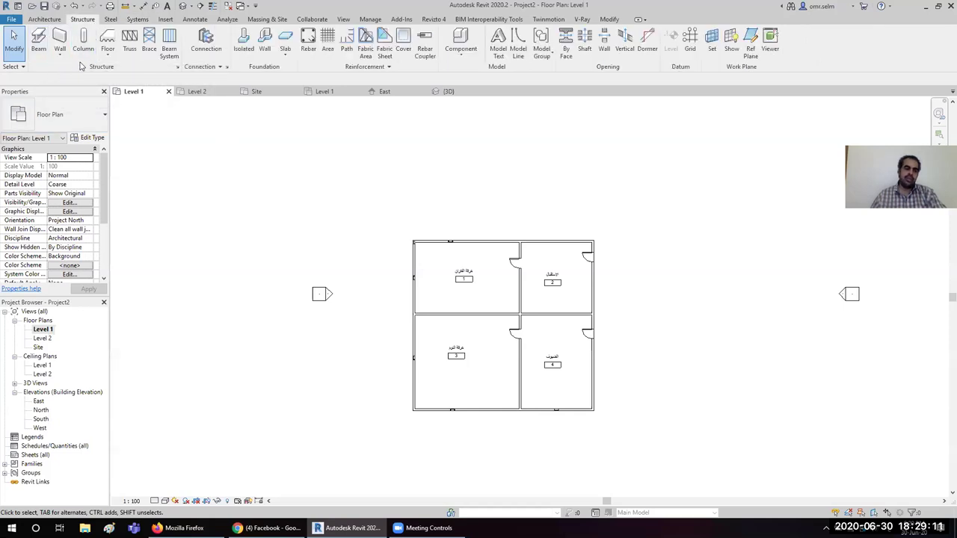
{"action": "mouse_move", "coordinate": [83, 44]}
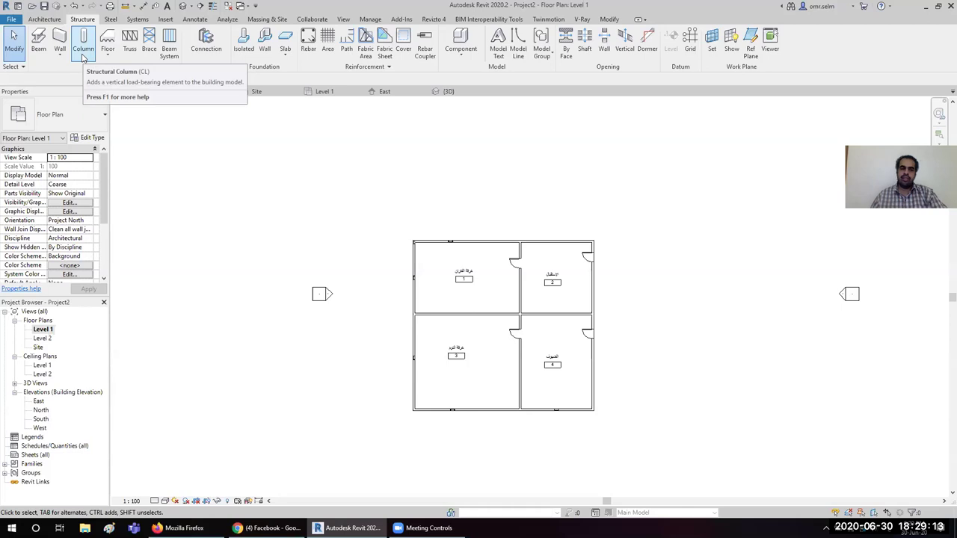
- Start the structural Column tool, then dismiss the load-family dialog and exit
{"action": "left_click", "coordinate": [83, 57]}
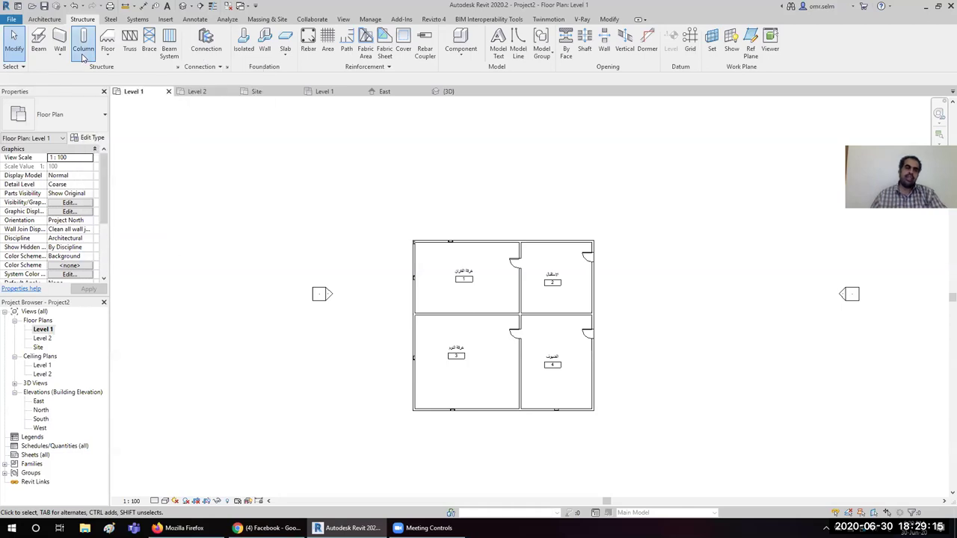
{"action": "left_click", "coordinate": [402, 45]}
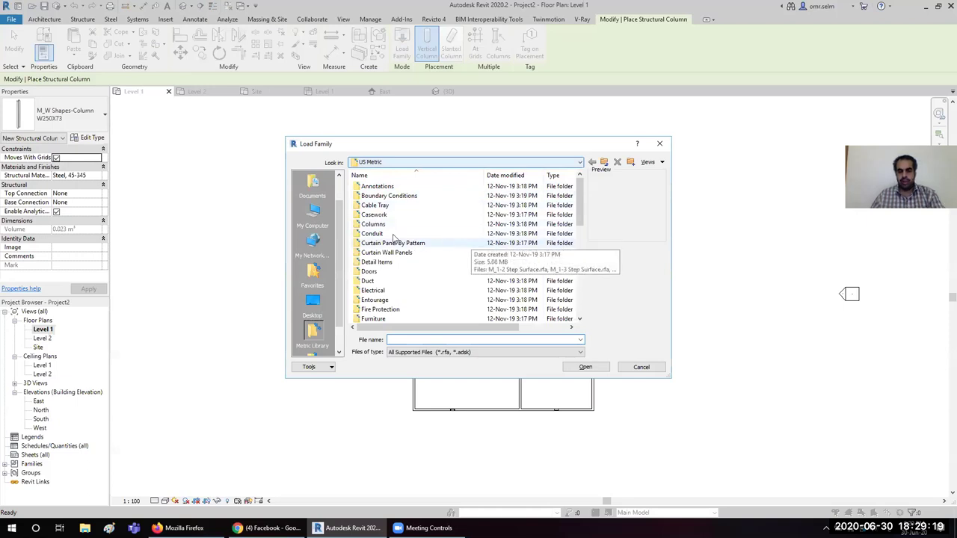
{"action": "left_click", "coordinate": [660, 144]}
{"action": "key", "text": "Escape"}
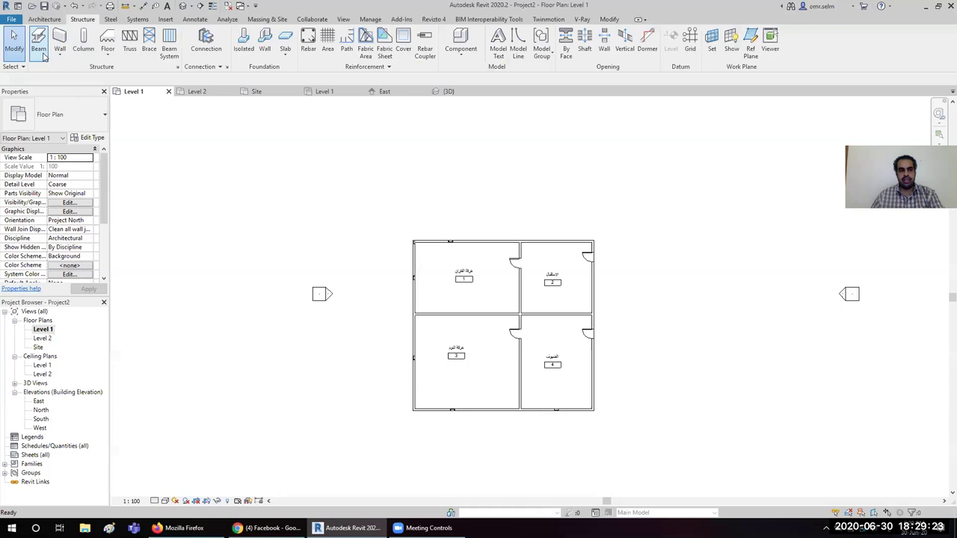
- Load M_Concrete-Rectangular-Column.rfa from Structural Columns > Concrete for placement
{"action": "left_click", "coordinate": [82, 53]}
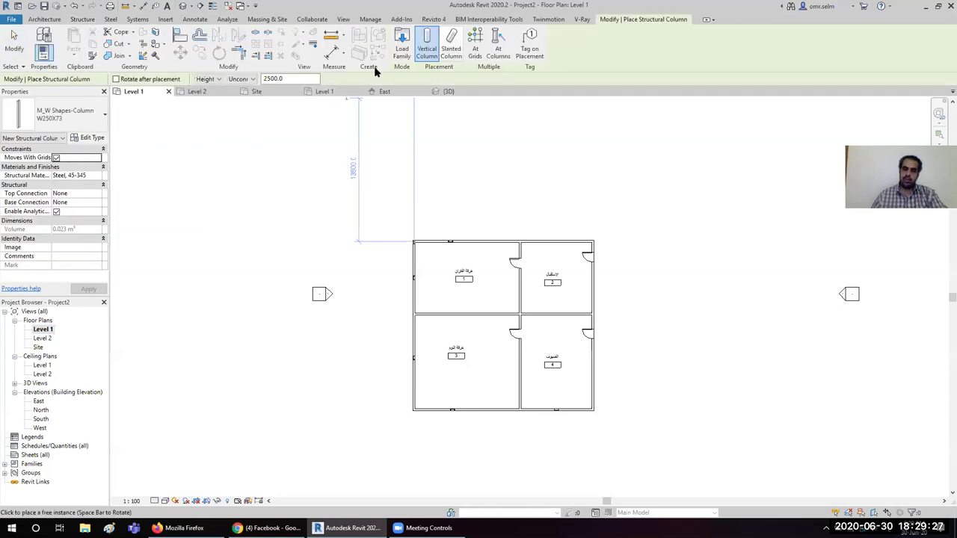
{"action": "left_click", "coordinate": [398, 58]}
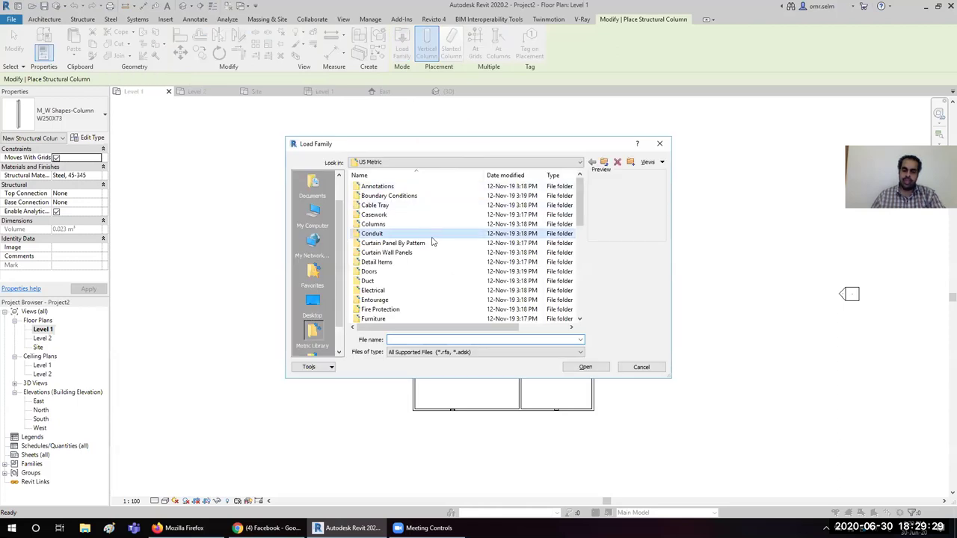
{"action": "scroll", "coordinate": [423, 270], "scroll_direction": "down", "scroll_amount": 6}
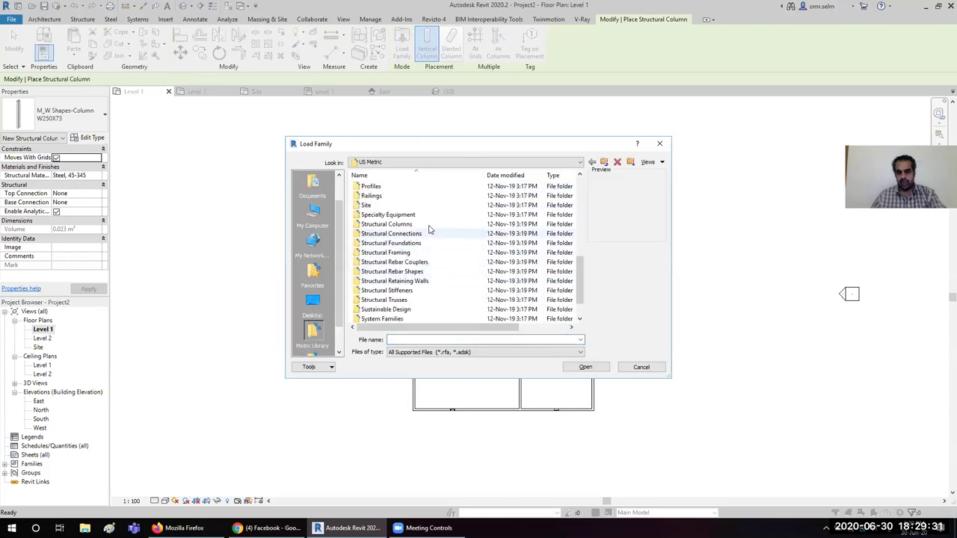
{"action": "double_click", "coordinate": [428, 224]}
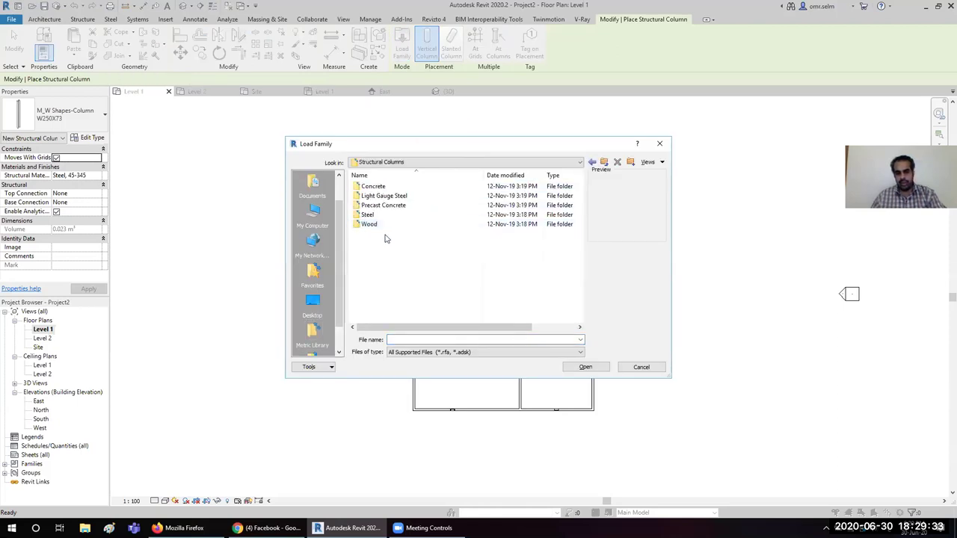
{"action": "double_click", "coordinate": [382, 189]}
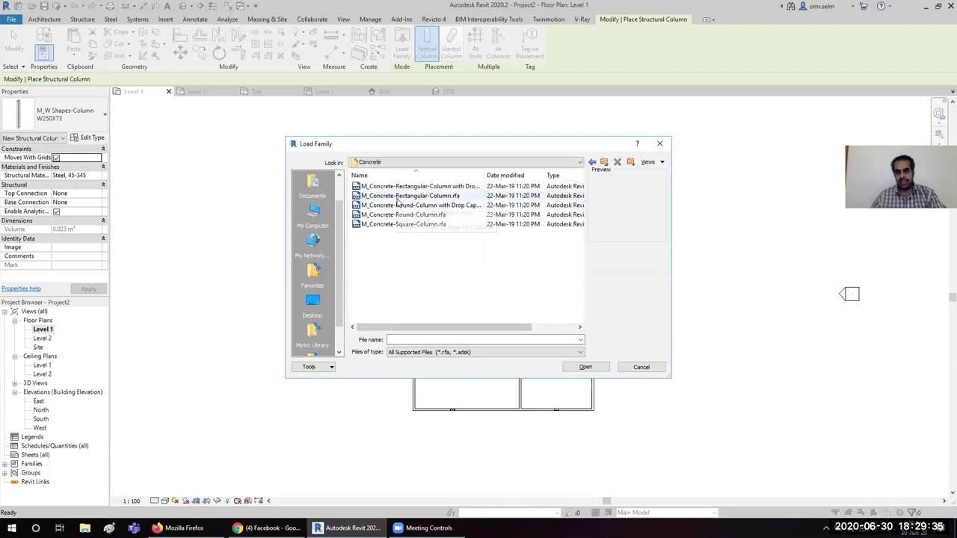
{"action": "left_click", "coordinate": [397, 198]}
{"action": "left_click", "coordinate": [587, 367]}
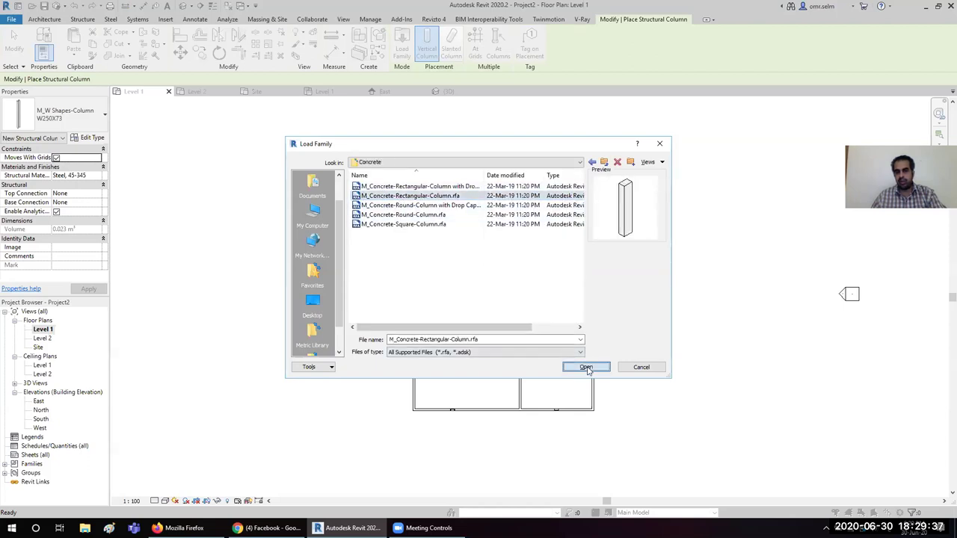
{"action": "scroll", "coordinate": [590, 246], "scroll_direction": "up", "scroll_amount": 3}
{"action": "scroll", "coordinate": [451, 192], "scroll_direction": "up", "scroll_amount": 3}
{"action": "scroll", "coordinate": [336, 182], "scroll_direction": "up", "scroll_amount": 3}
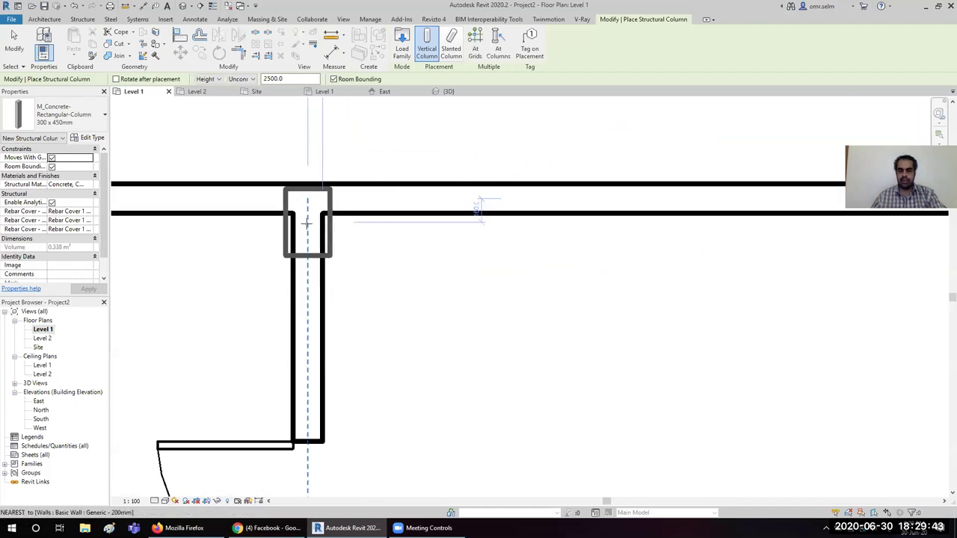
- Place the concrete column at the wall junction and align it flush with the outer wall face
{"action": "left_click", "coordinate": [307, 220]}
{"action": "key", "text": "Escape"}
{"action": "key", "text": "Escape"}
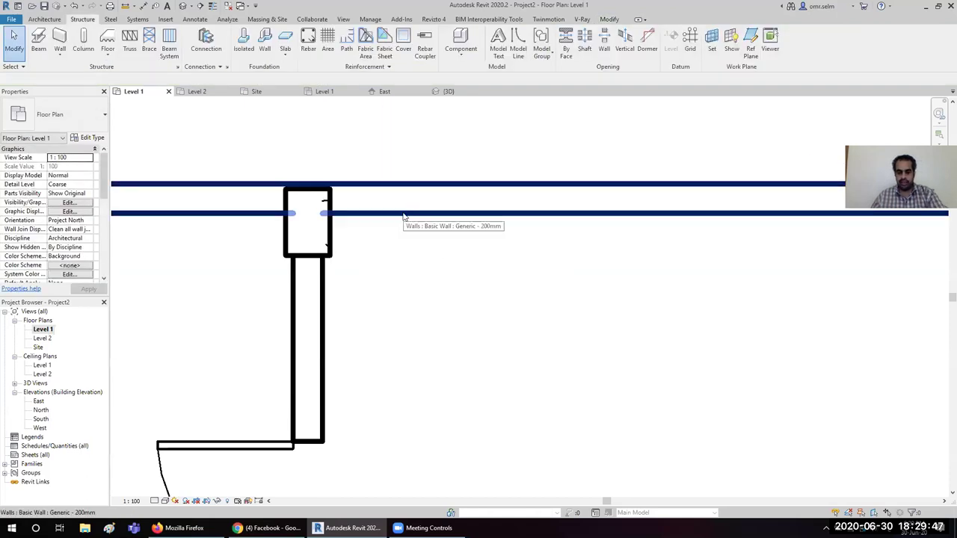
{"action": "key", "text": "a"}
{"action": "key", "text": "l"}
{"action": "left_click", "coordinate": [393, 185]}
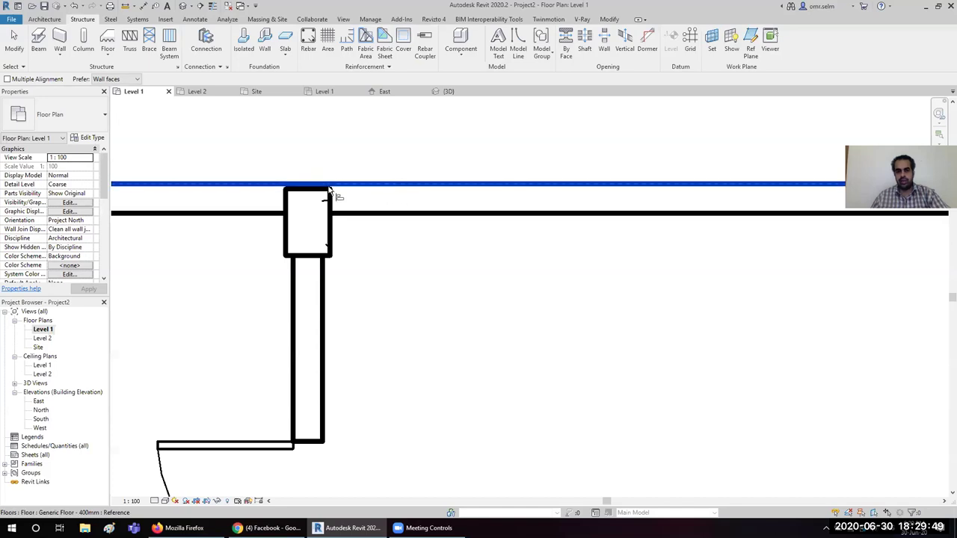
{"action": "left_click", "coordinate": [314, 192]}
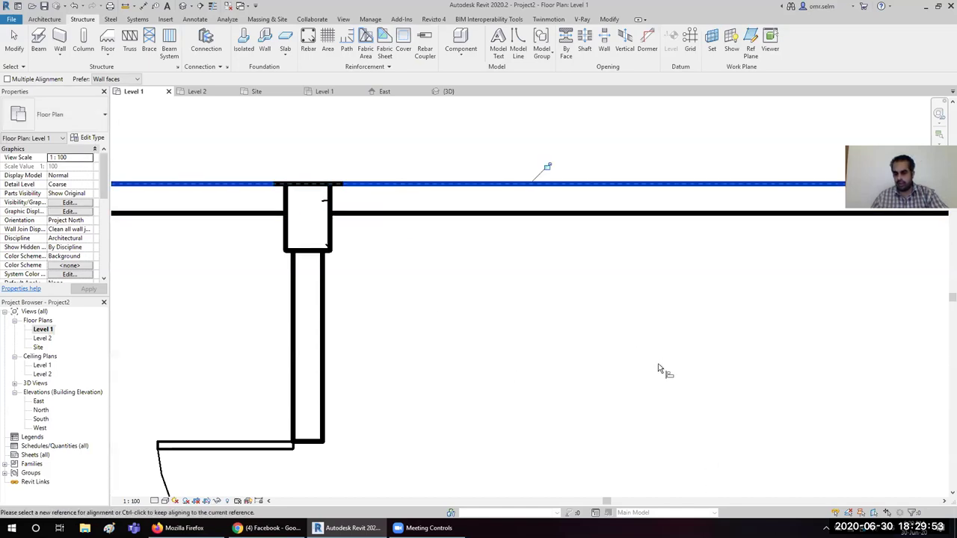
- Cancel alignment and start an architectural column, M_Rectangular Column 475 x 610mm to Level 2
{"action": "scroll", "coordinate": [568, 240], "scroll_direction": "down", "scroll_amount": 2}
{"action": "scroll", "coordinate": [569, 231], "scroll_direction": "down", "scroll_amount": 2}
{"action": "scroll", "coordinate": [561, 217], "scroll_direction": "down", "scroll_amount": 2}
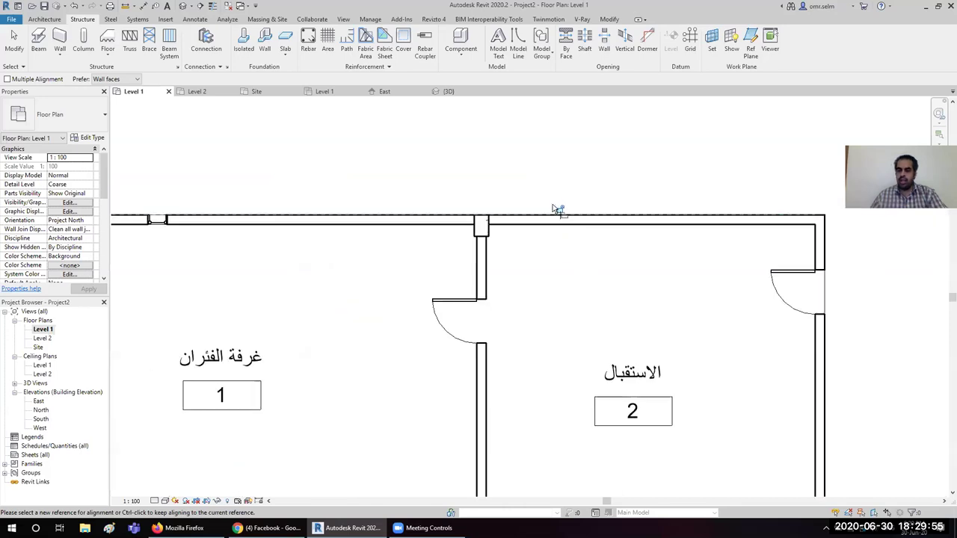
{"action": "scroll", "coordinate": [403, 172], "scroll_direction": "down", "scroll_amount": 2}
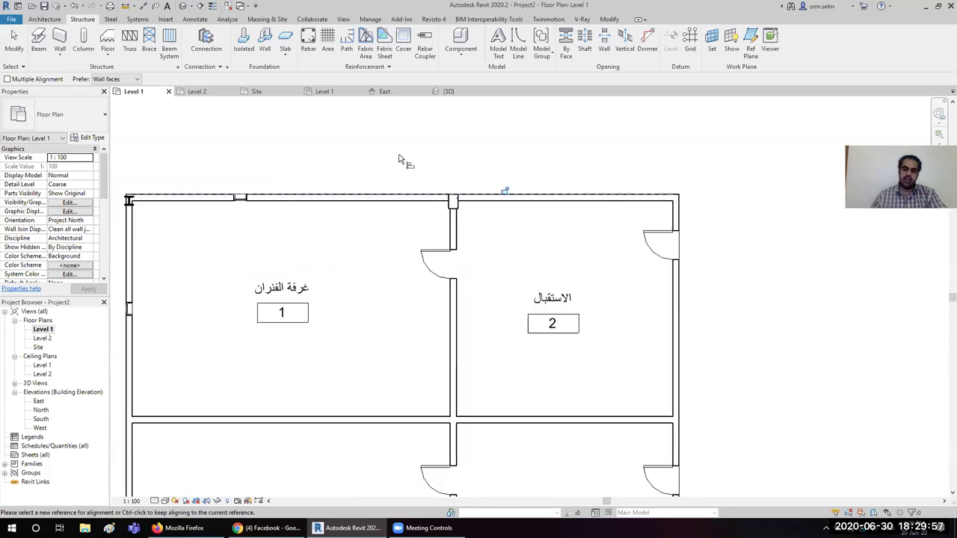
{"action": "scroll", "coordinate": [401, 161], "scroll_direction": "down", "scroll_amount": 1}
{"action": "right_click", "coordinate": [718, 262]}
{"action": "left_click", "coordinate": [733, 266]}
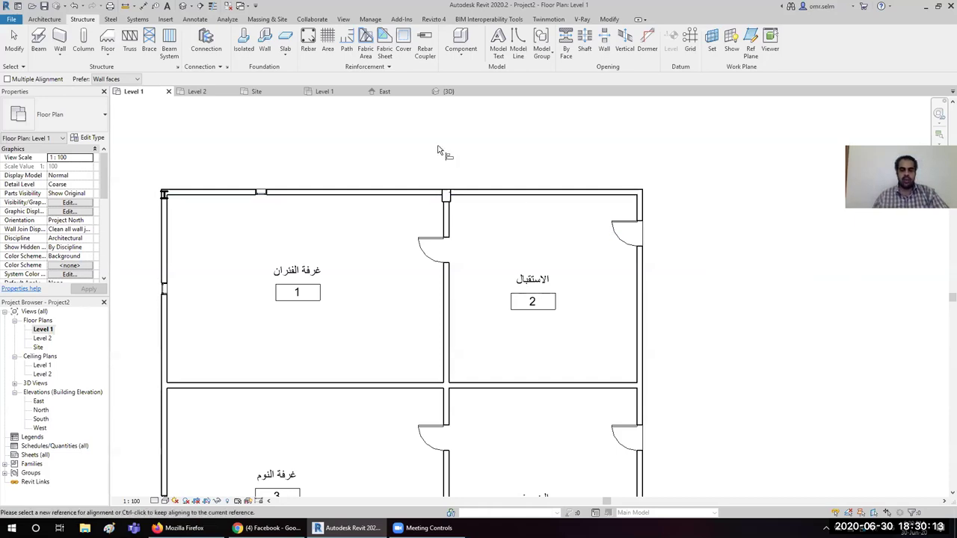
{"action": "left_click", "coordinate": [13, 41]}
{"action": "left_click", "coordinate": [44, 19]}
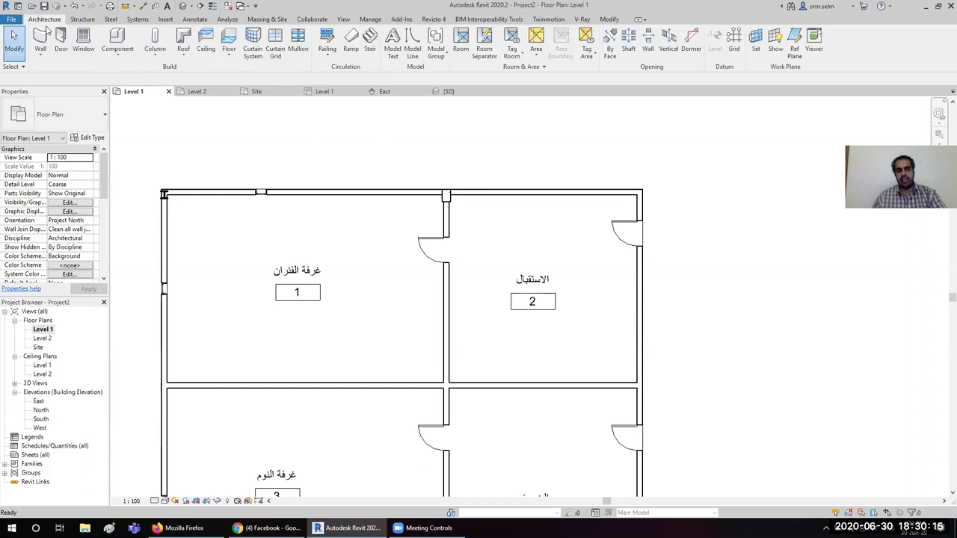
{"action": "left_click", "coordinate": [155, 51]}
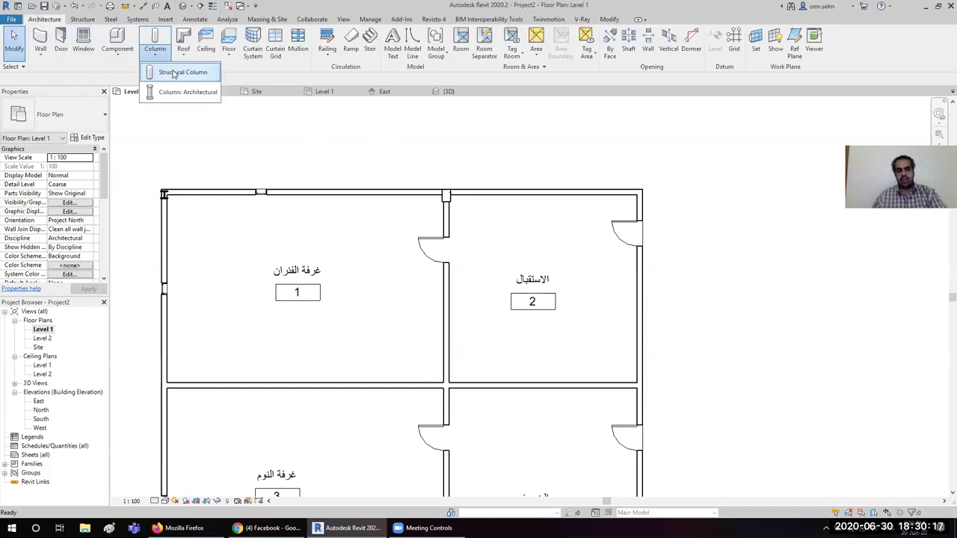
{"action": "left_click", "coordinate": [188, 92]}
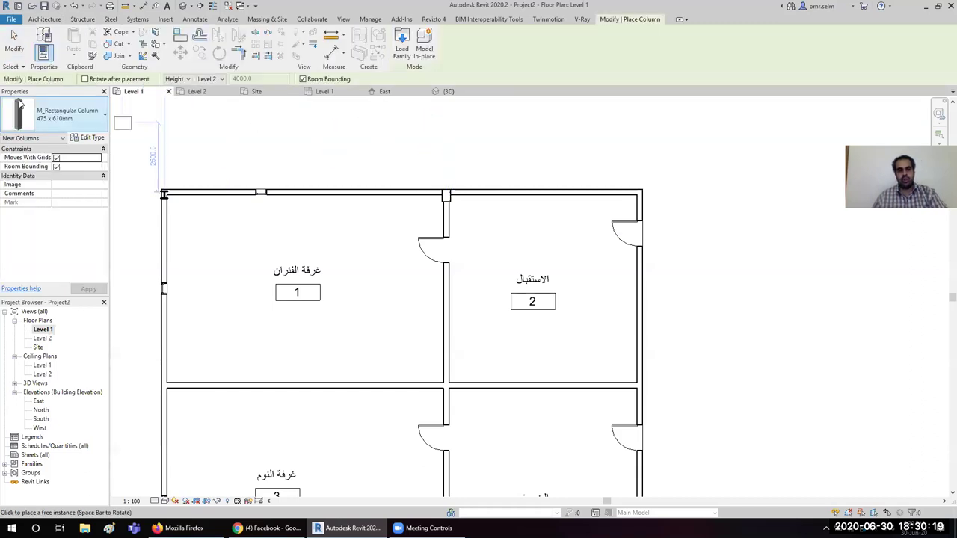
{"action": "left_click", "coordinate": [63, 113]}
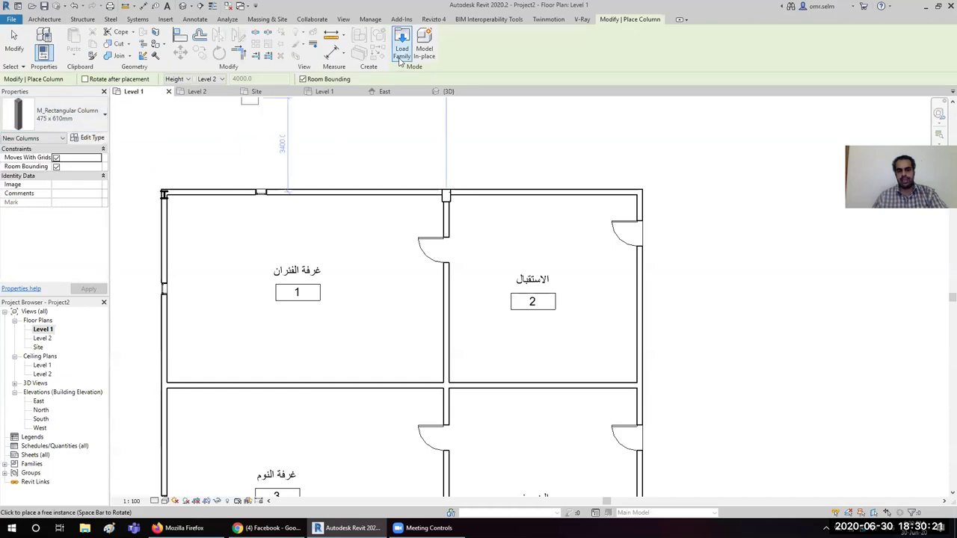
- Load M_Metal Clad Column.rfa from the US Metric Columns library after previewing the column families
{"action": "left_click", "coordinate": [401, 41]}
{"action": "left_click", "coordinate": [449, 162]}
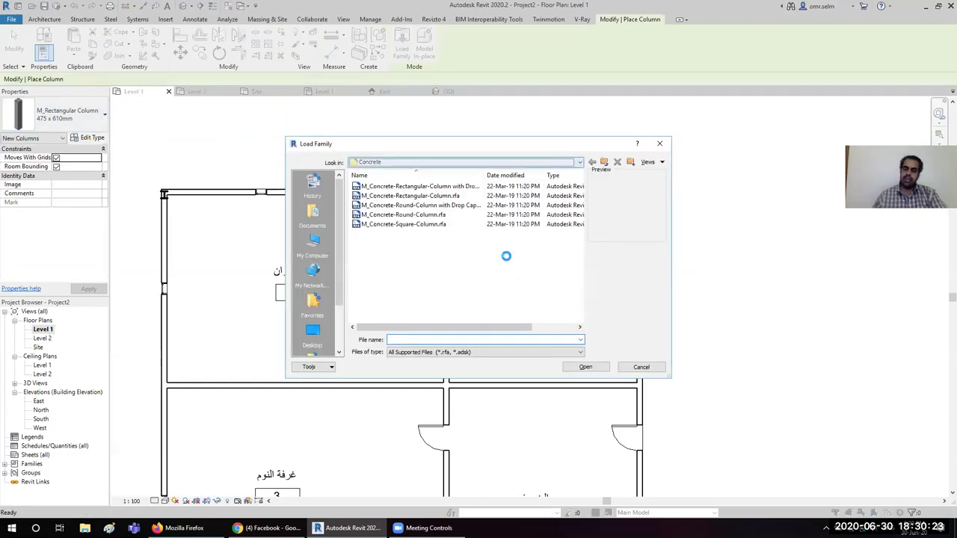
{"action": "left_click", "coordinate": [449, 236]}
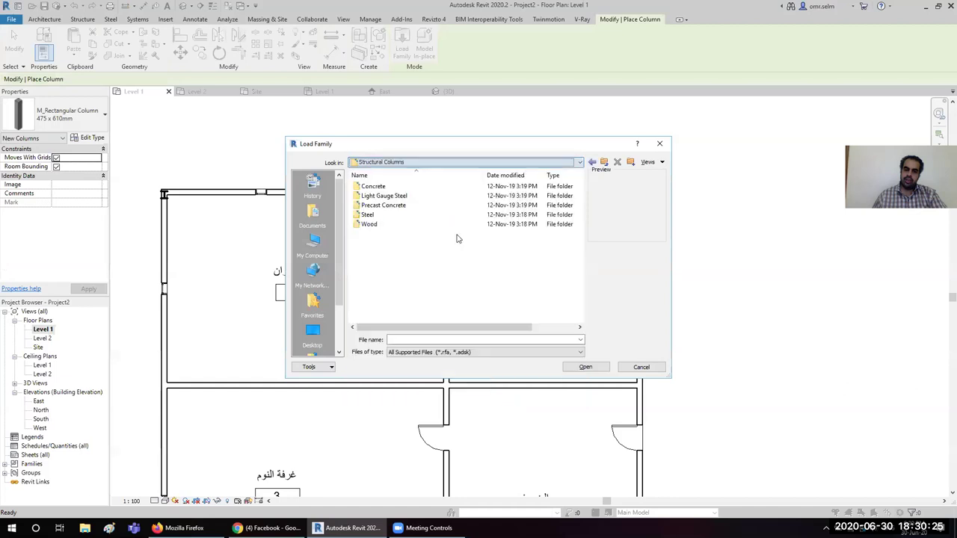
{"action": "left_click", "coordinate": [604, 162]}
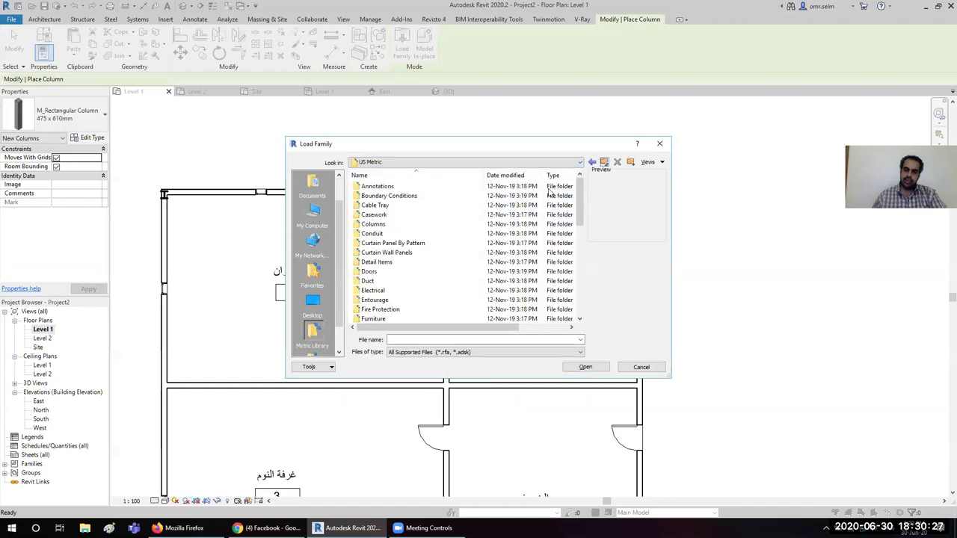
{"action": "double_click", "coordinate": [386, 225]}
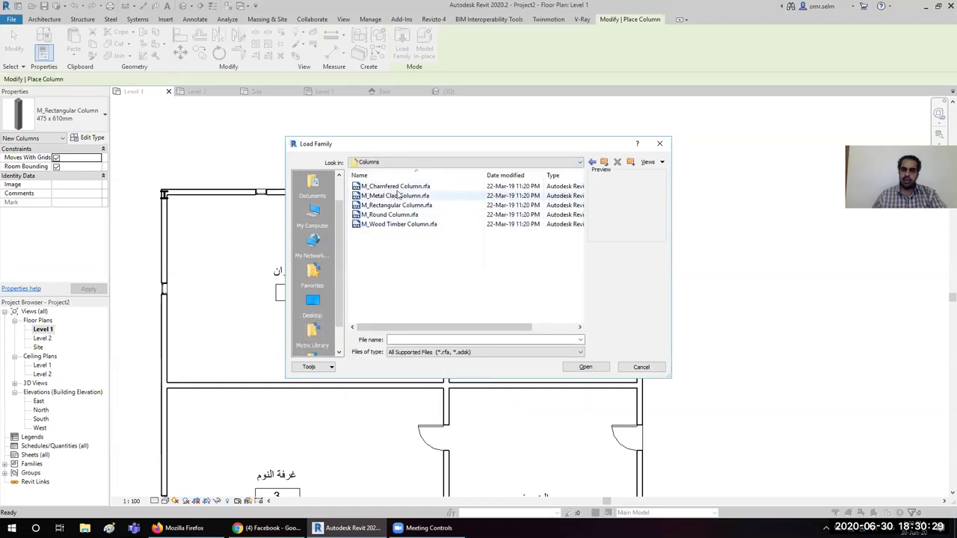
{"action": "left_click", "coordinate": [395, 195]}
{"action": "left_click", "coordinate": [394, 206]}
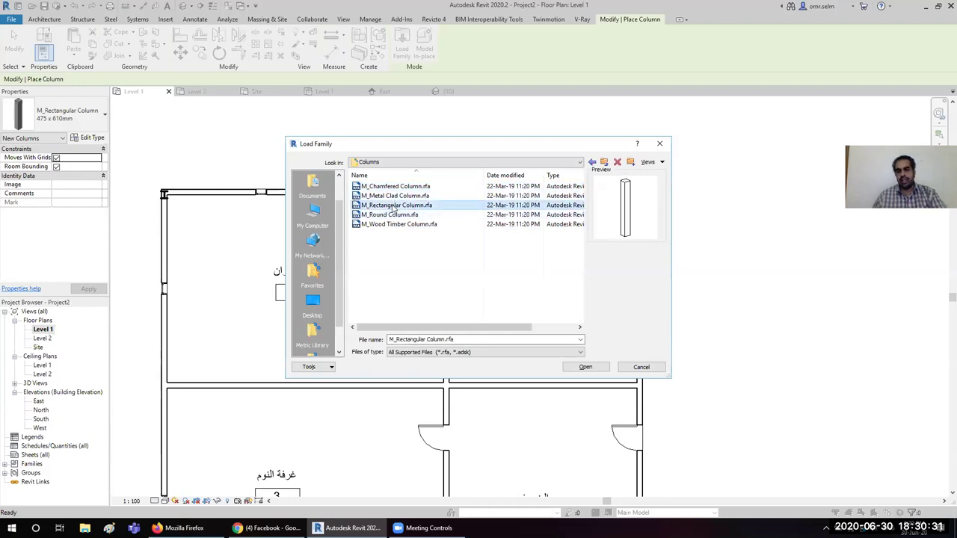
{"action": "left_click", "coordinate": [426, 196]}
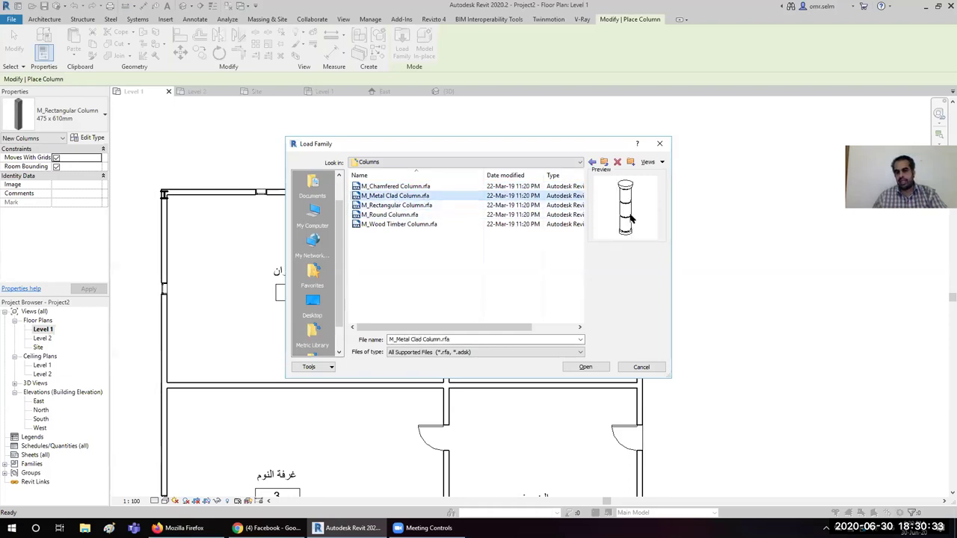
{"action": "left_click", "coordinate": [388, 224]}
{"action": "left_click", "coordinate": [390, 215]}
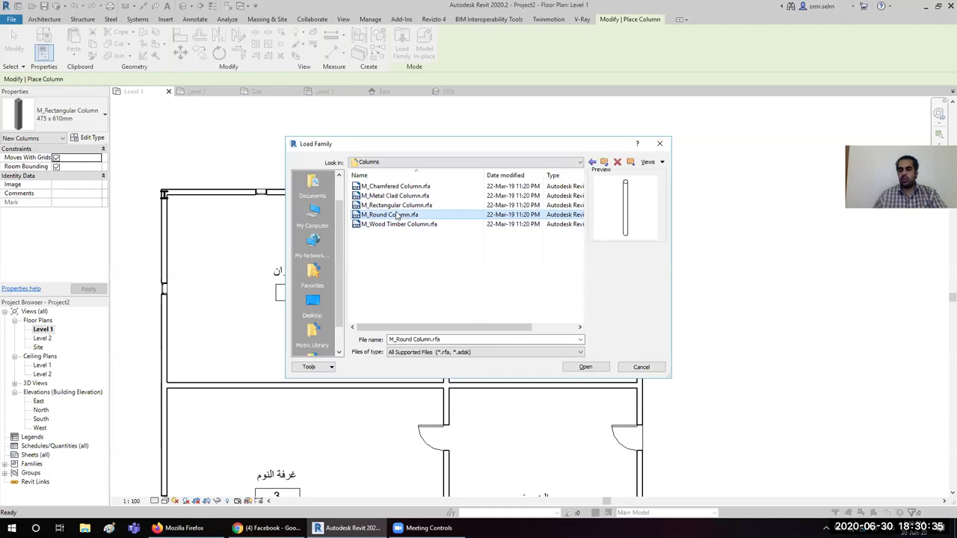
{"action": "left_click", "coordinate": [397, 207]}
{"action": "left_click", "coordinate": [395, 196]}
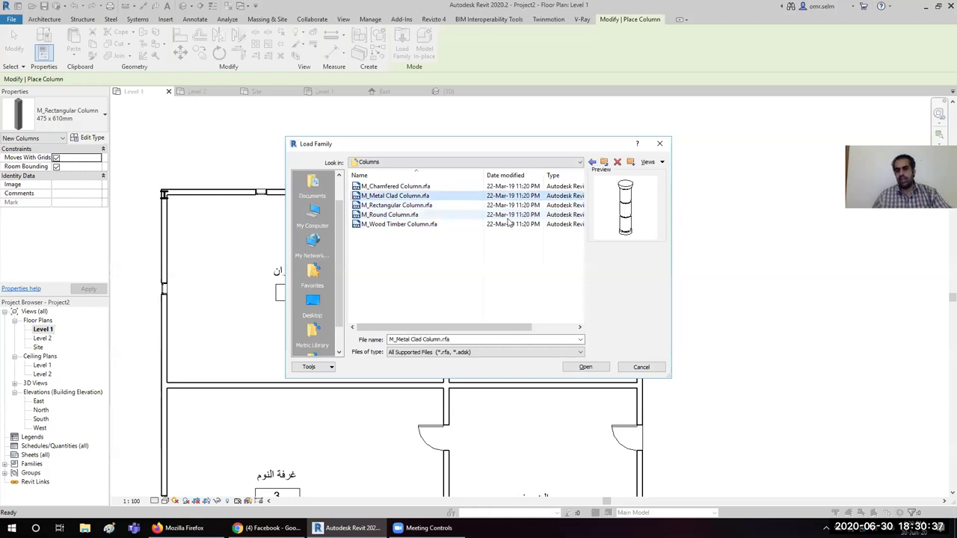
{"action": "left_click", "coordinate": [586, 367]}
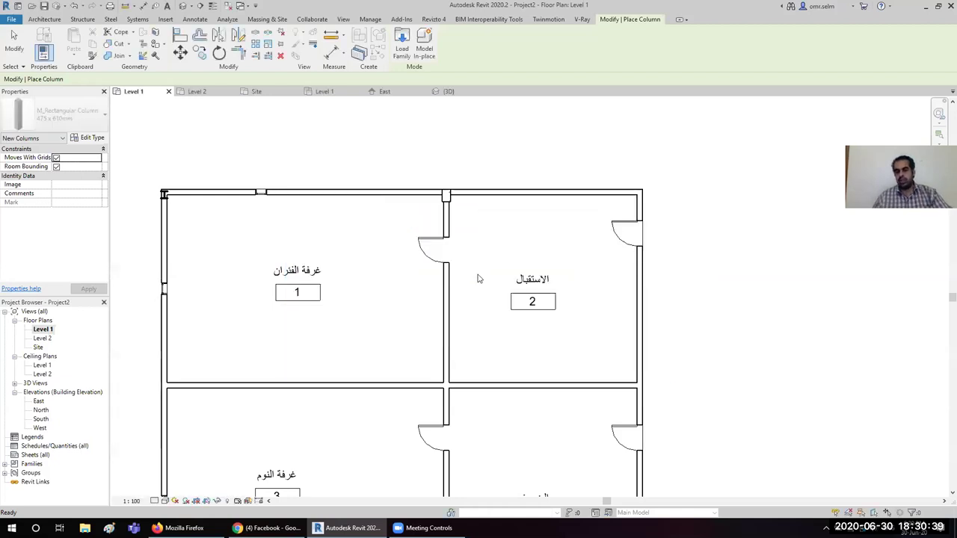
- Place a 610mm M_Metal Clad Column in room 2 and inspect it in the 3D view
{"action": "scroll", "coordinate": [553, 329], "scroll_direction": "up", "scroll_amount": 2}
{"action": "left_click", "coordinate": [554, 340]}
{"action": "key", "text": "Escape"}
{"action": "key", "text": "Escape"}
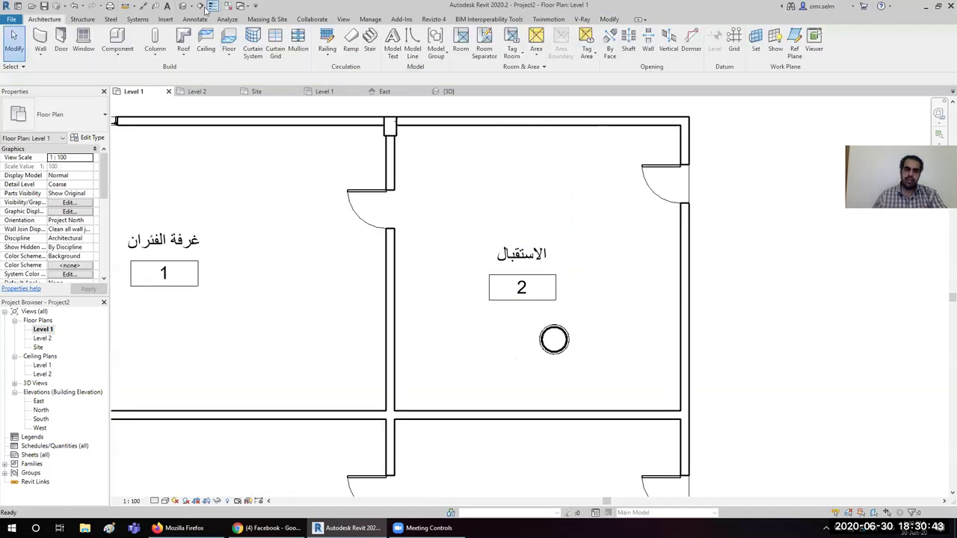
{"action": "left_click", "coordinate": [183, 6]}
{"action": "scroll", "coordinate": [587, 299], "scroll_direction": "up", "scroll_amount": 3}
{"action": "scroll", "coordinate": [587, 299], "scroll_direction": "up", "scroll_amount": 3}
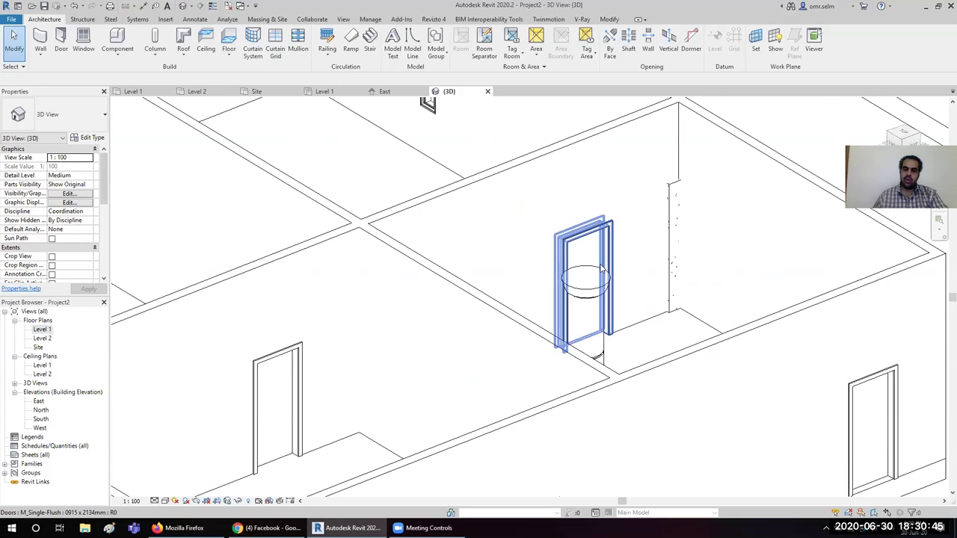
{"action": "left_click", "coordinate": [597, 296]}
{"action": "middle_click_drag", "start_coordinate": [597, 296], "coordinate": [789, 229], "text": "shift"}
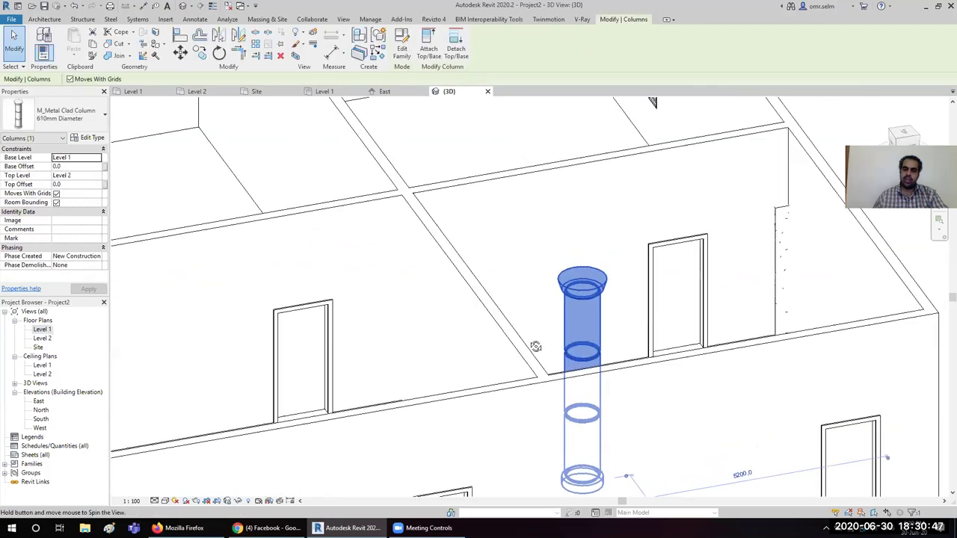
- Set the concrete column's top level to Level 2 with a 0 top offset
{"action": "left_click", "coordinate": [790, 225]}
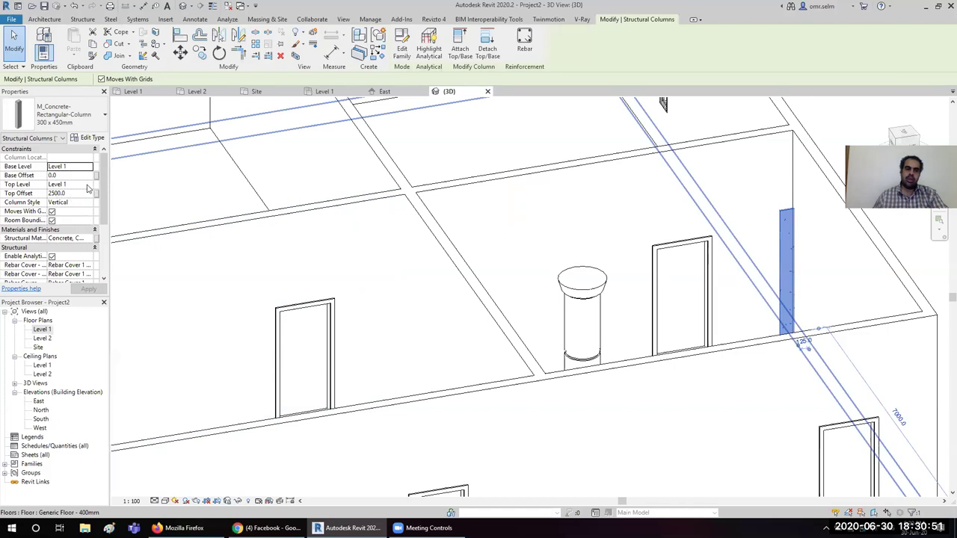
{"action": "left_click", "coordinate": [83, 184]}
{"action": "left_click", "coordinate": [64, 197]}
{"action": "left_click", "coordinate": [76, 193]}
{"action": "type", "text": "0"}
{"action": "key", "text": "Return"}
- Orbit and zoom out to show the whole building, leaving nothing selected
{"action": "middle_click_drag", "start_coordinate": [466, 280], "coordinate": [719, 312], "text": "shift"}
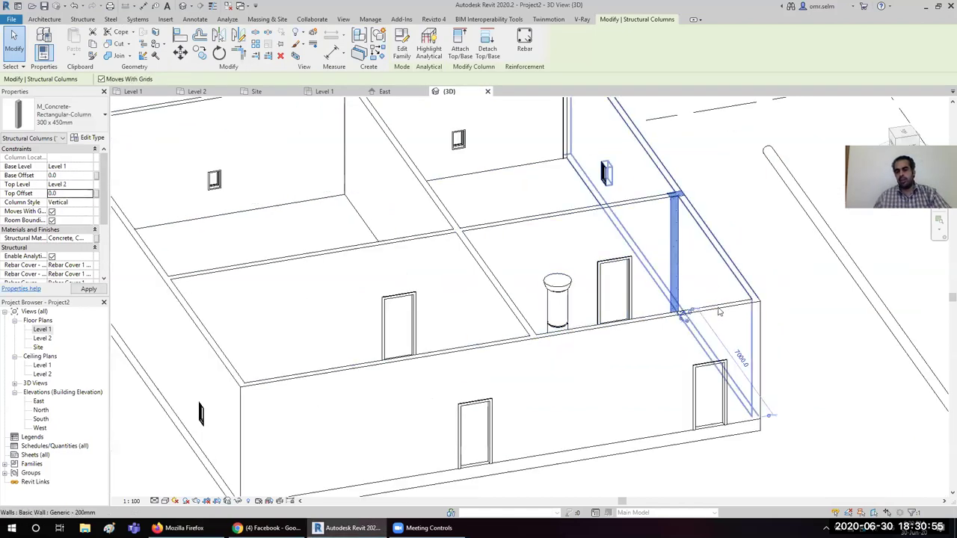
{"action": "scroll", "coordinate": [604, 250], "scroll_direction": "down", "scroll_amount": 2}
{"action": "scroll", "coordinate": [604, 250], "scroll_direction": "down", "scroll_amount": 3}
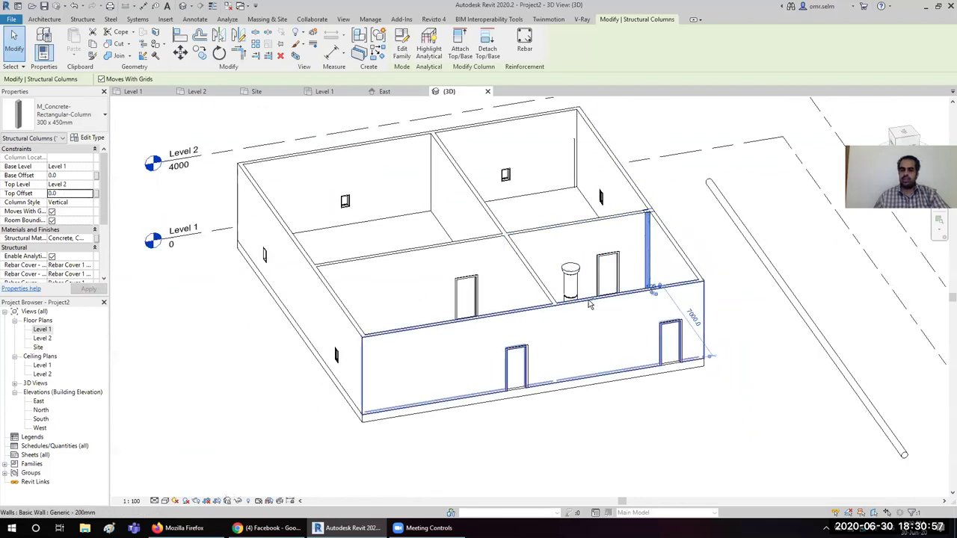
{"action": "mouse_move", "coordinate": [592, 299]}
{"action": "middle_mouse_down", "text": "shift"}
{"action": "mouse_move", "coordinate": [605, 287]}
{"action": "mouse_move", "coordinate": [680, 394]}
{"action": "middle_mouse_up", "text": "shift"}
{"action": "key", "text": "Escape"}
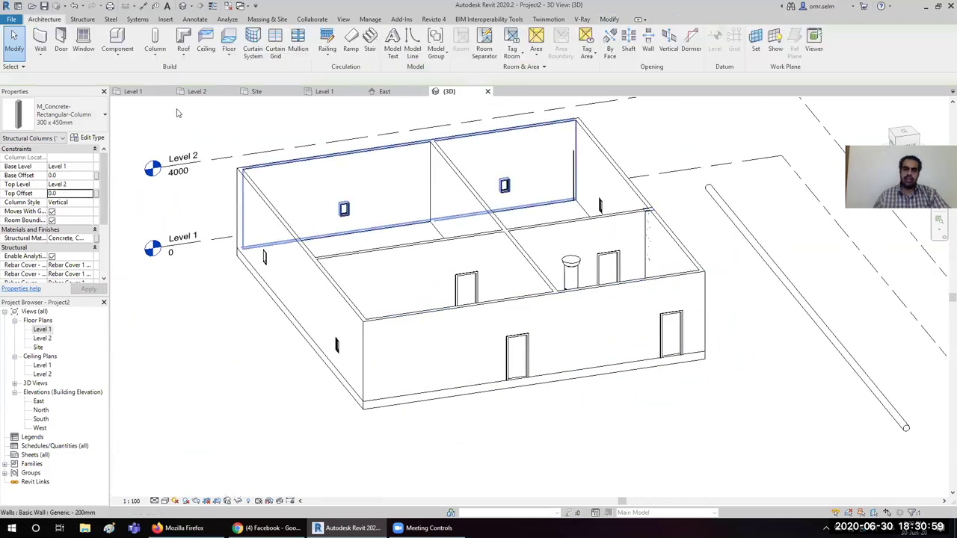
- Show the recentred Level 1 floor plan and launch Link CAD from Insert
{"action": "left_click", "coordinate": [165, 19]}
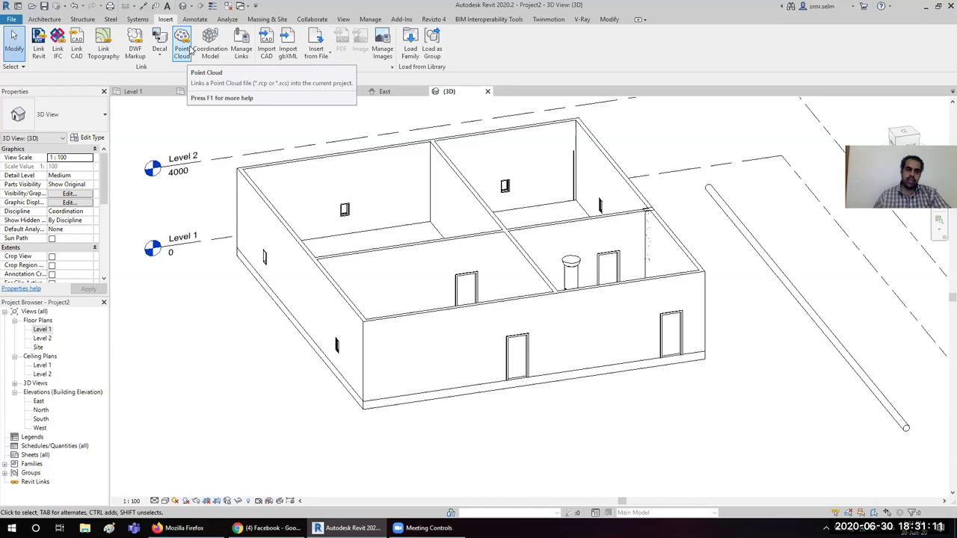
{"action": "mouse_move", "coordinate": [182, 48]}
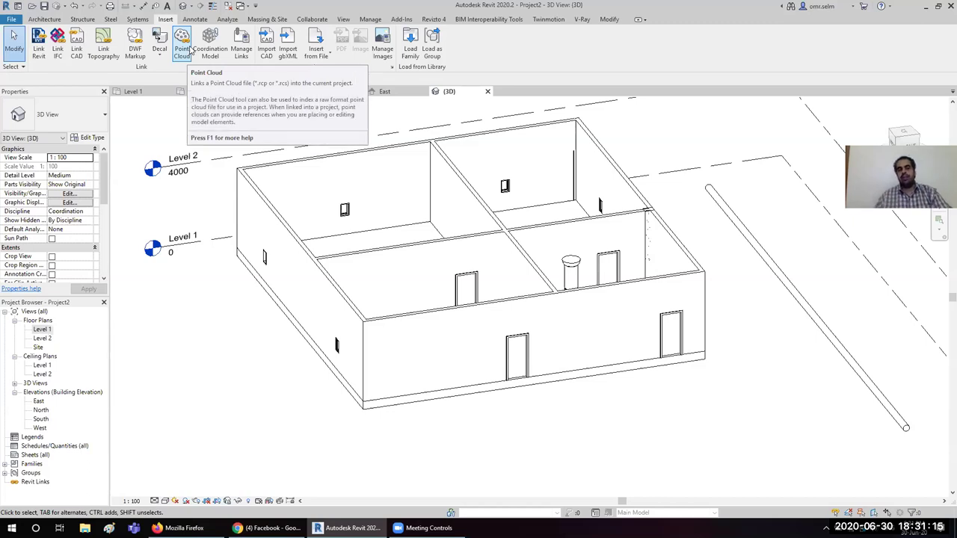
{"action": "double_click", "coordinate": [42, 329]}
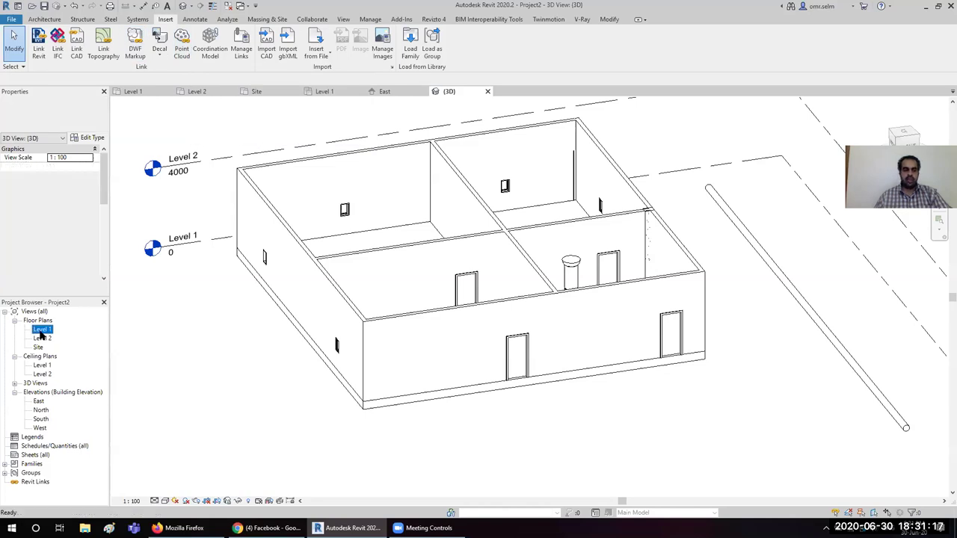
{"action": "middle_click_drag", "start_coordinate": [357, 263], "coordinate": [370, 217]}
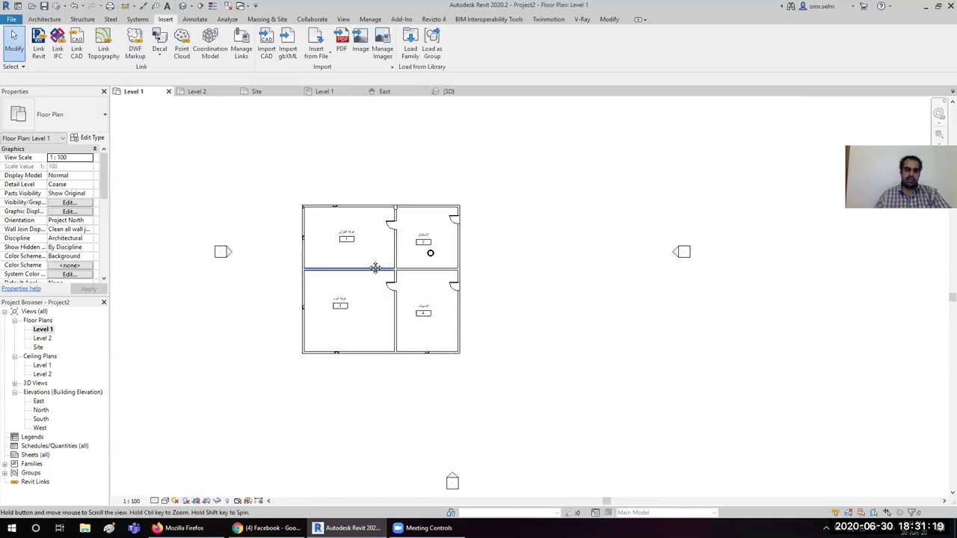
{"action": "left_click", "coordinate": [78, 57]}
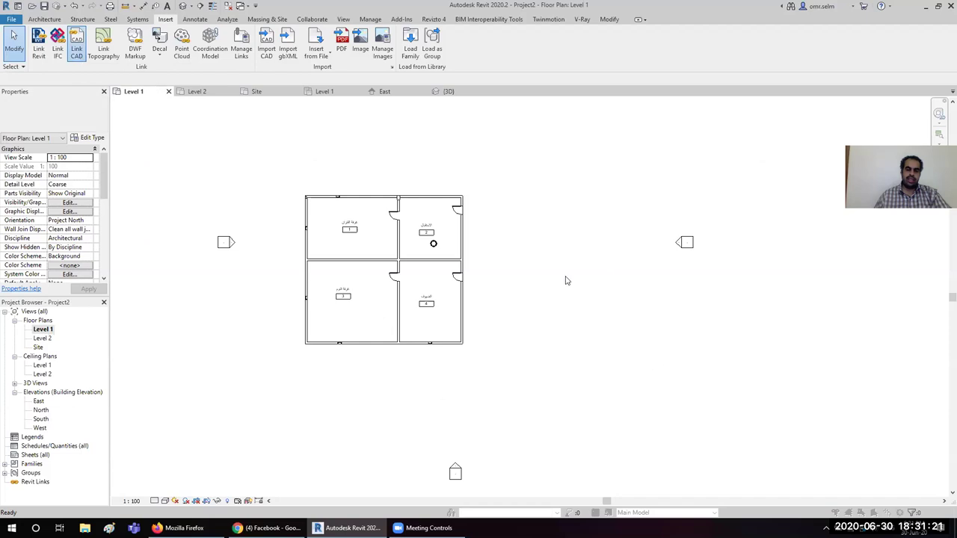
{"action": "scroll", "coordinate": [554, 89], "scroll_direction": "down", "scroll_amount": 3}
{"action": "scroll", "coordinate": [553, 90], "scroll_direction": "down", "scroll_amount": 5}
{"action": "scroll", "coordinate": [553, 90], "scroll_direction": "down", "scroll_amount": 5}
{"action": "scroll", "coordinate": [553, 90], "scroll_direction": "down", "scroll_amount": 3}
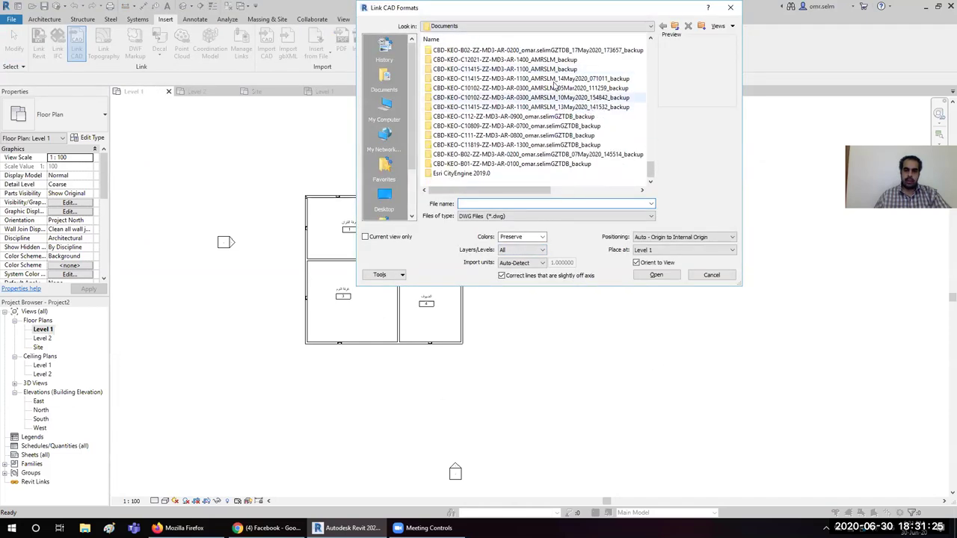
- Browse to DATA (D:) > bim > EXTENSION and select kazeem.dwg
{"action": "left_click", "coordinate": [509, 28]}
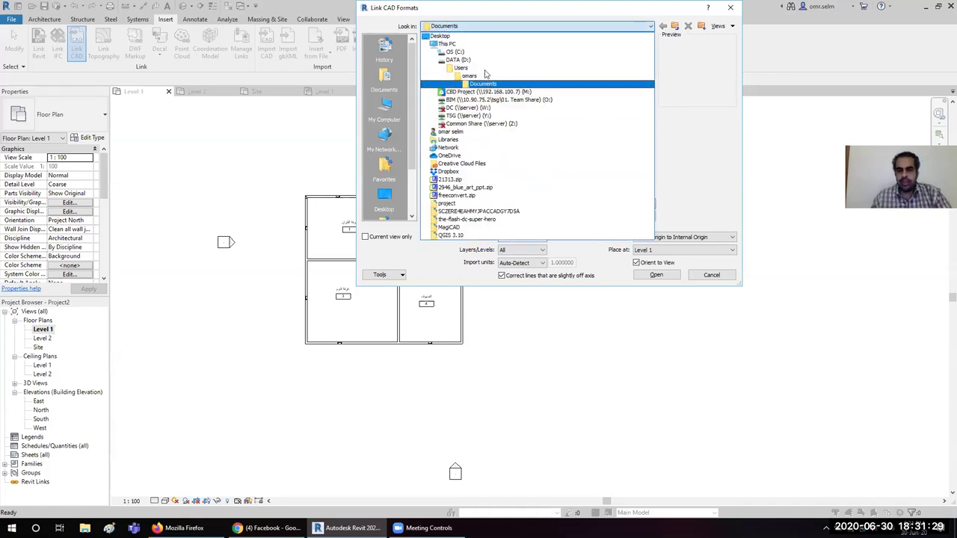
{"action": "left_click", "coordinate": [458, 60]}
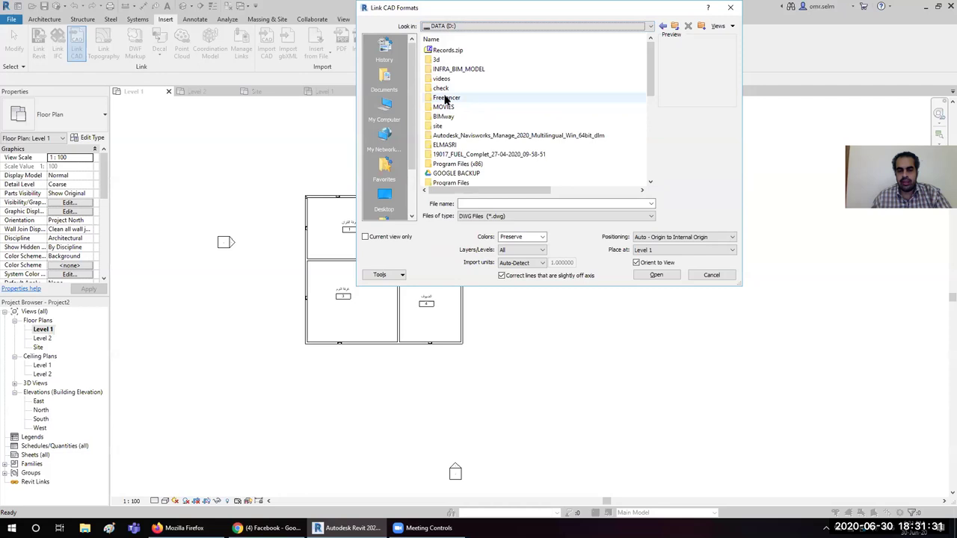
{"action": "scroll", "coordinate": [452, 82], "scroll_direction": "down", "scroll_amount": 5}
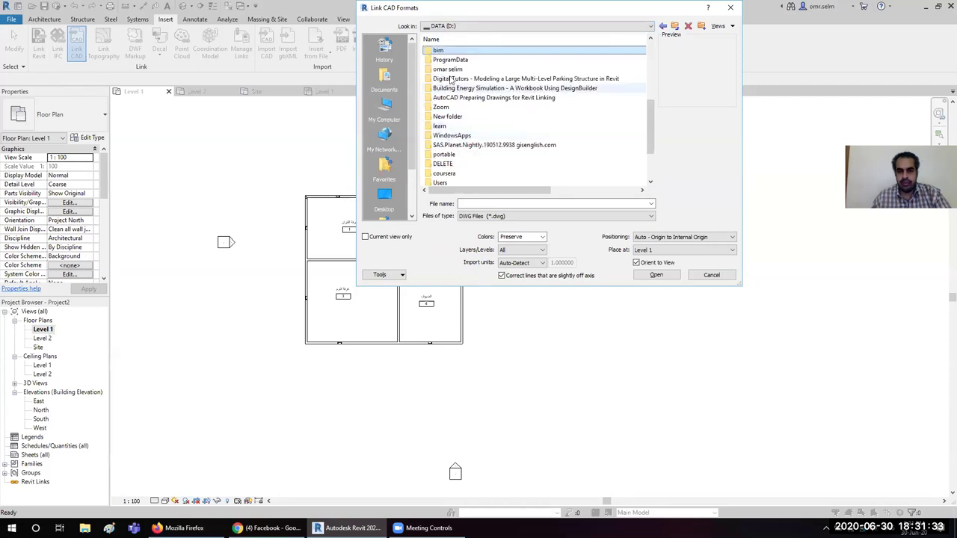
{"action": "double_click", "coordinate": [447, 50]}
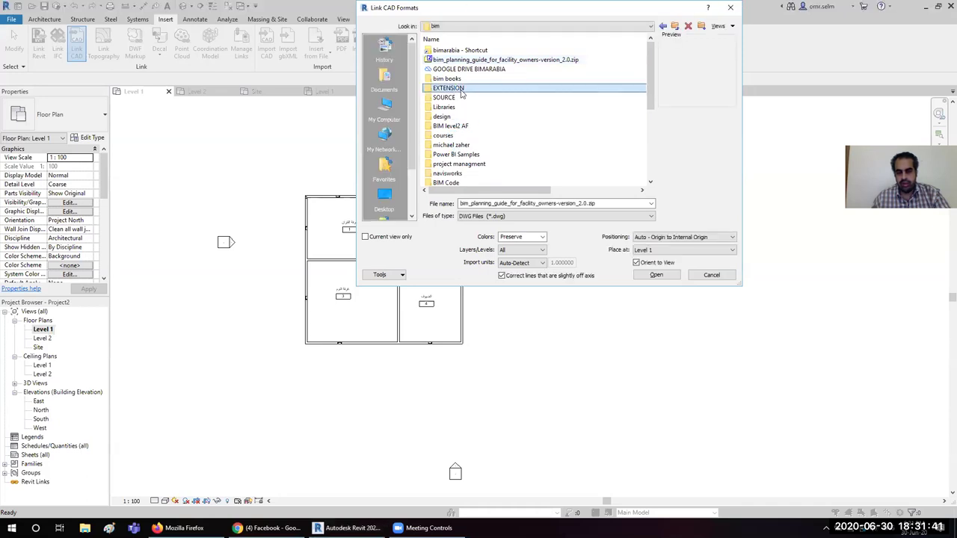
{"action": "double_click", "coordinate": [460, 89]}
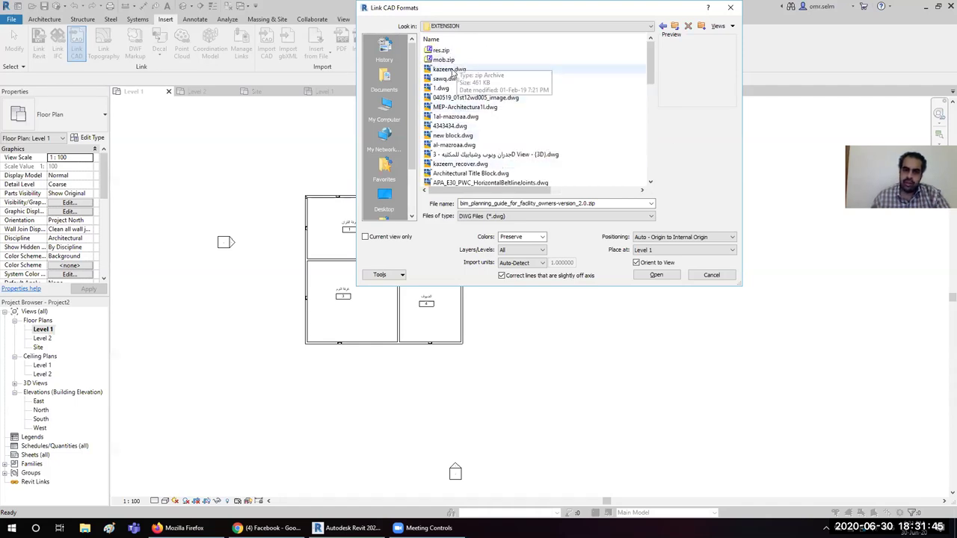
{"action": "left_click", "coordinate": [494, 69]}
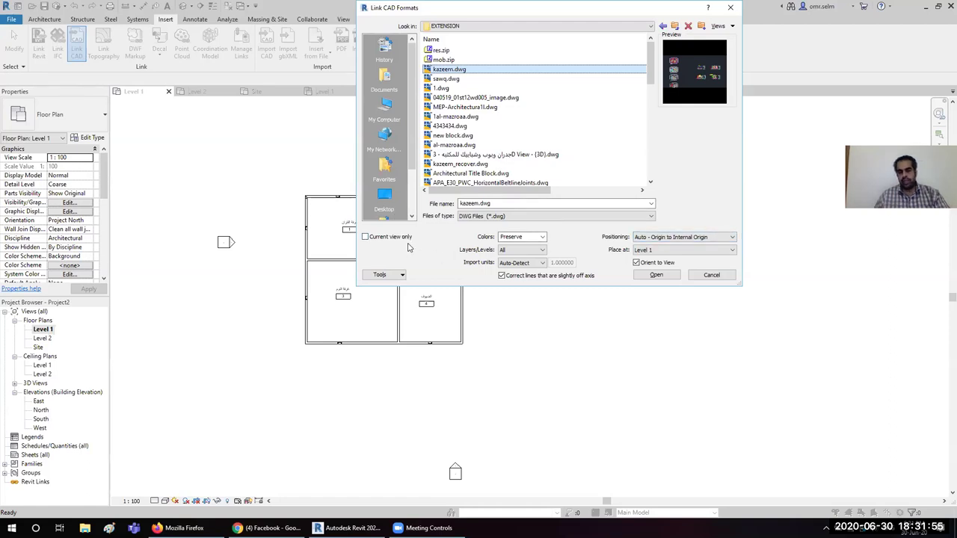
- Set Colors to Preserve and Layers/Levels to Specify
{"action": "left_click", "coordinate": [544, 237]}
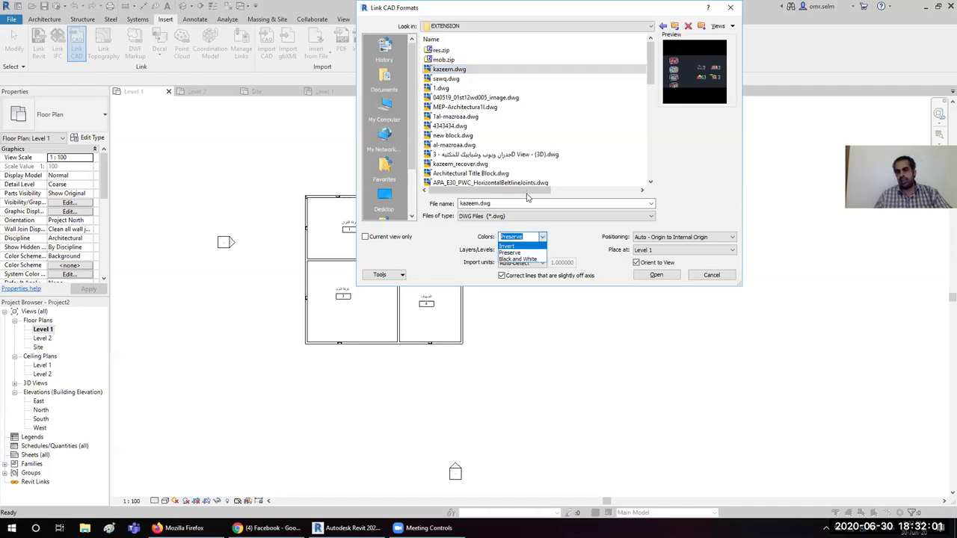
{"action": "left_click", "coordinate": [560, 247]}
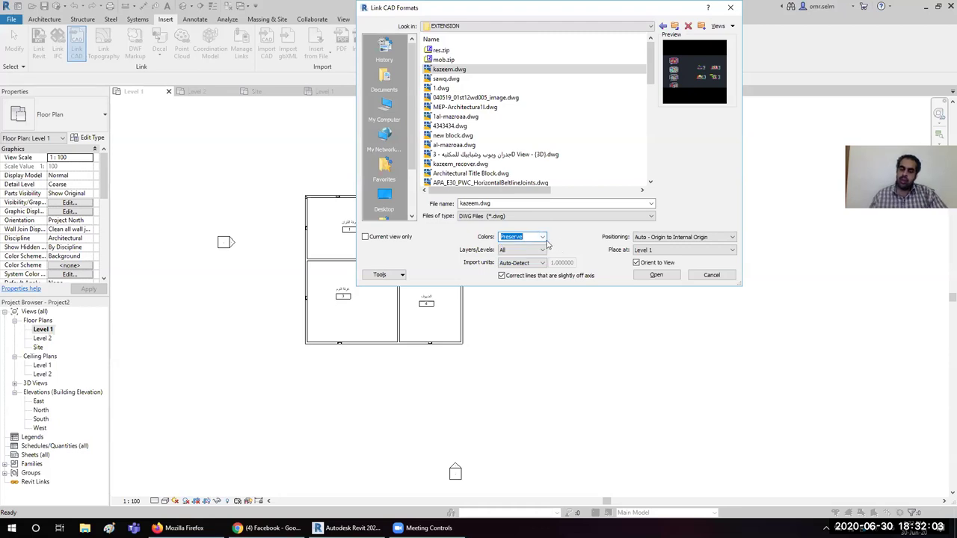
{"action": "left_click", "coordinate": [543, 238]}
{"action": "left_click", "coordinate": [558, 254]}
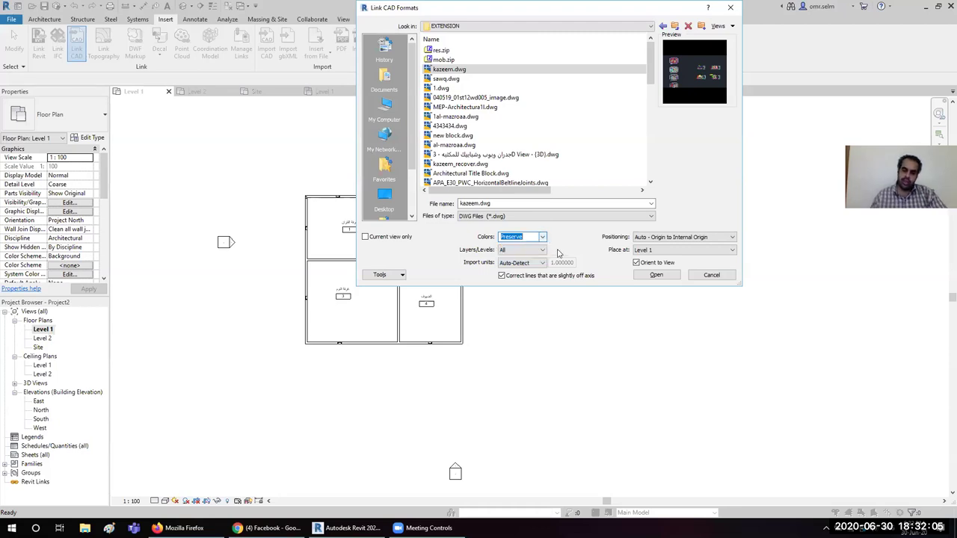
{"action": "left_click", "coordinate": [542, 251]}
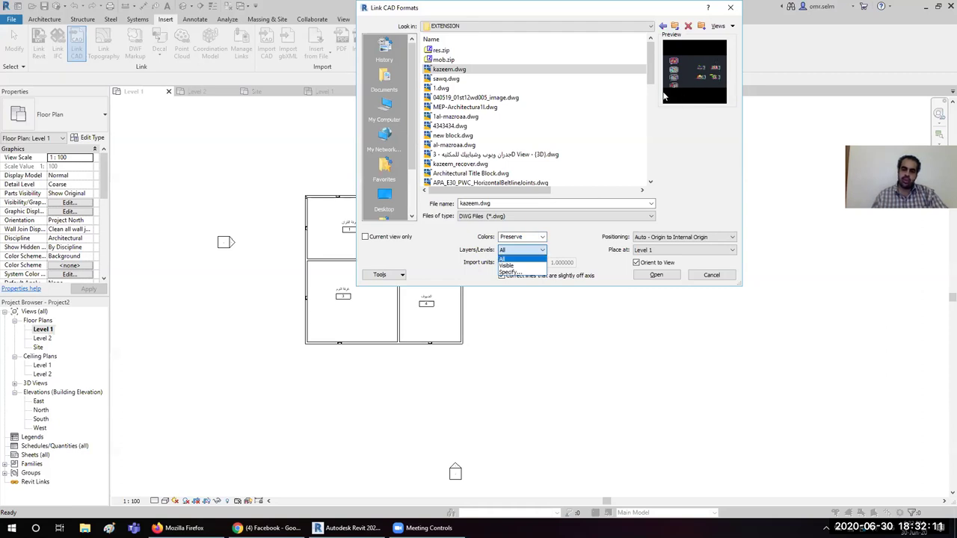
{"action": "left_click", "coordinate": [510, 274]}
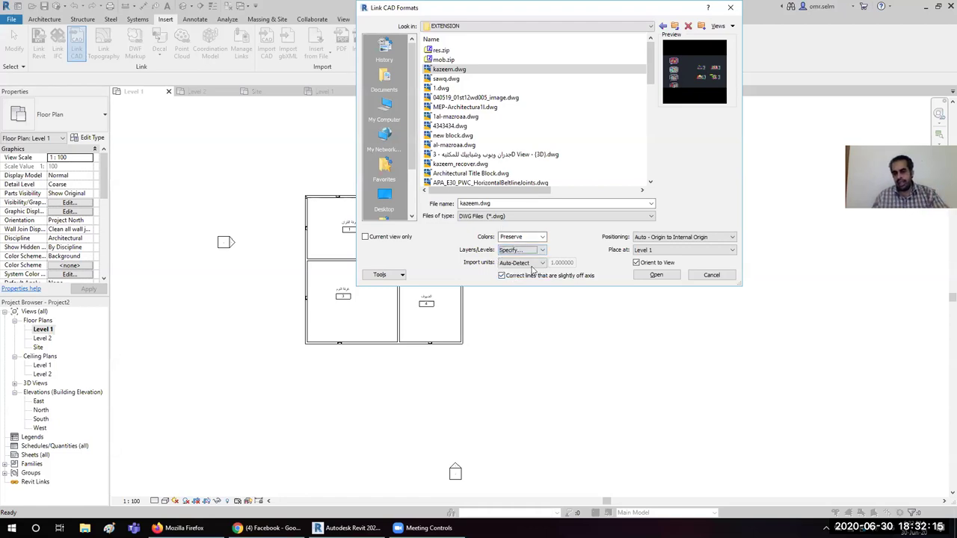
- Keep Auto-Detect units and Auto - Origin to Internal Origin at Level 1, then link kazeem.dwg
{"action": "left_click", "coordinate": [535, 263]}
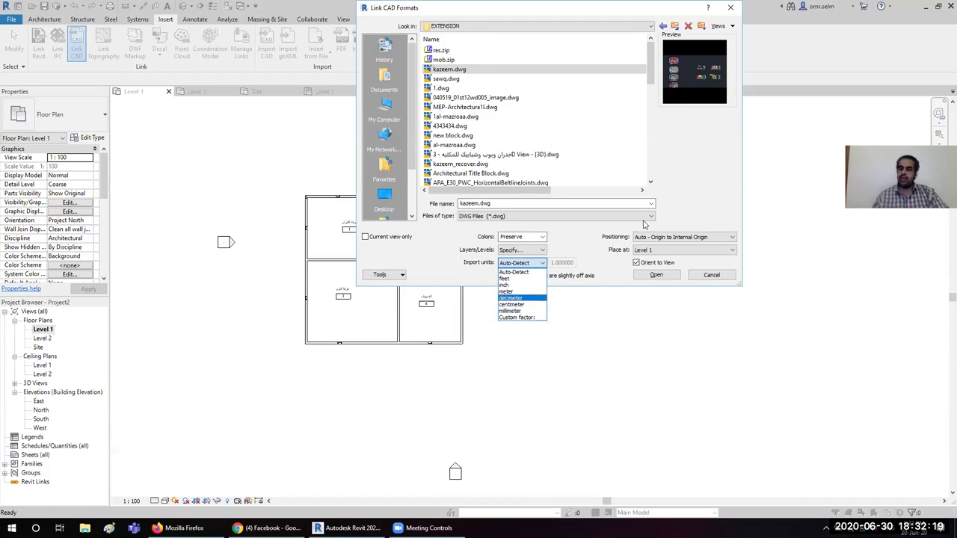
{"action": "left_click", "coordinate": [692, 184]}
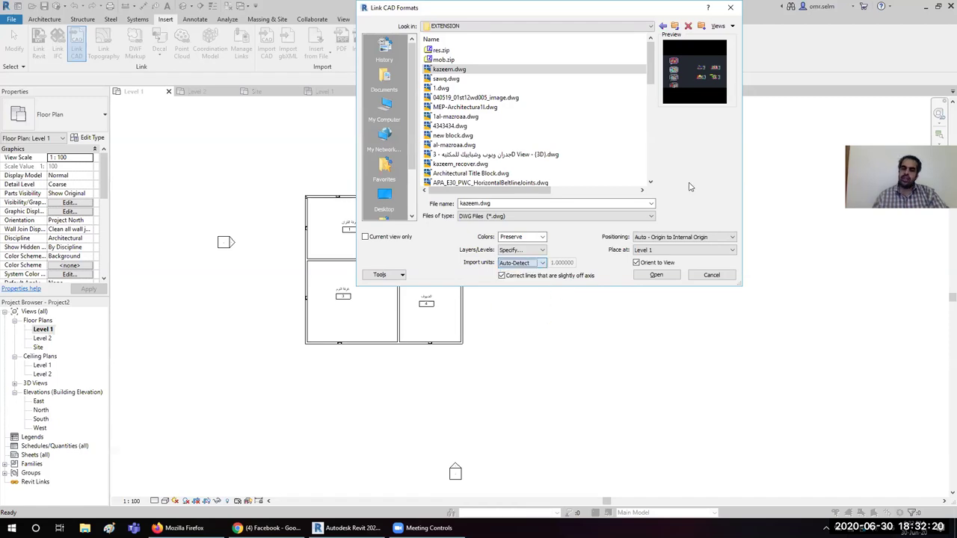
{"action": "left_click", "coordinate": [670, 238]}
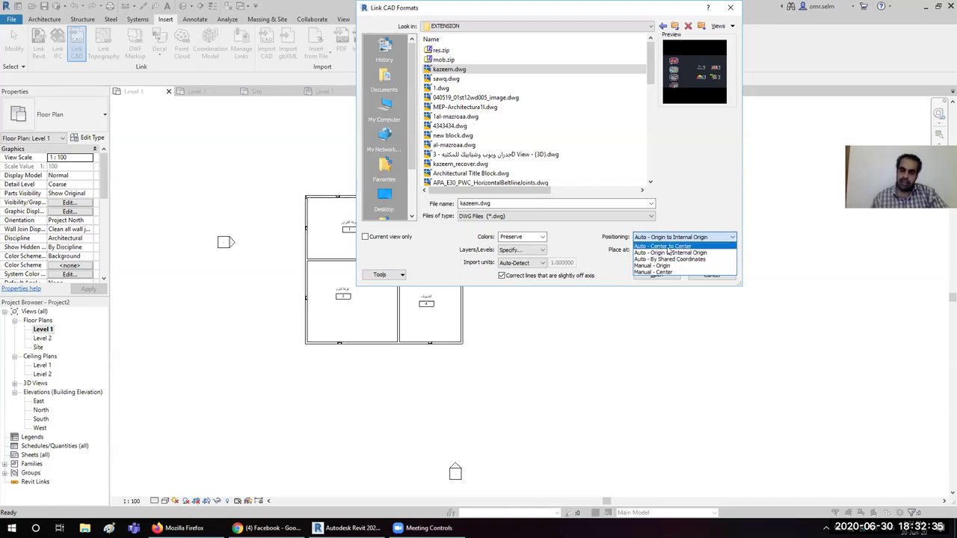
{"action": "left_click", "coordinate": [673, 252]}
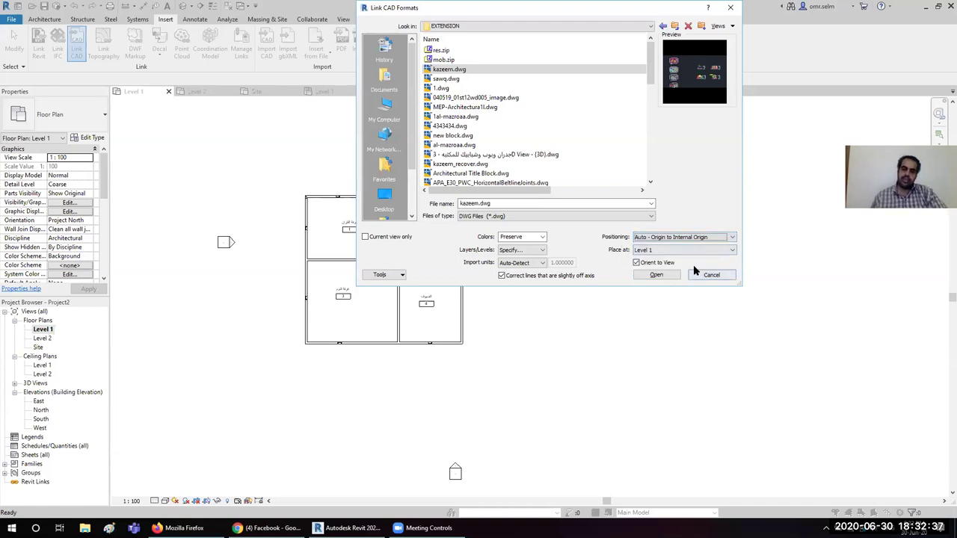
{"action": "left_click", "coordinate": [682, 250]}
{"action": "left_click", "coordinate": [674, 257]}
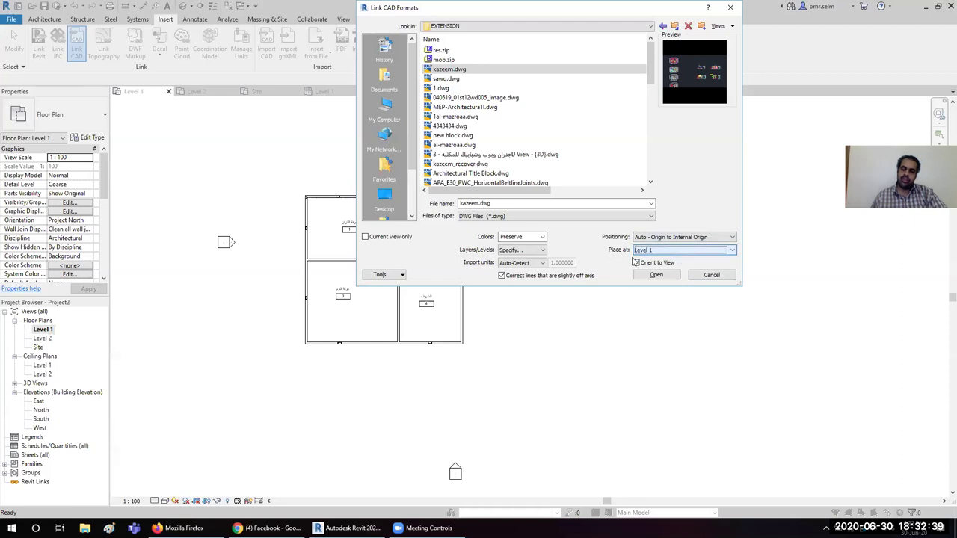
{"action": "left_click", "coordinate": [653, 281]}
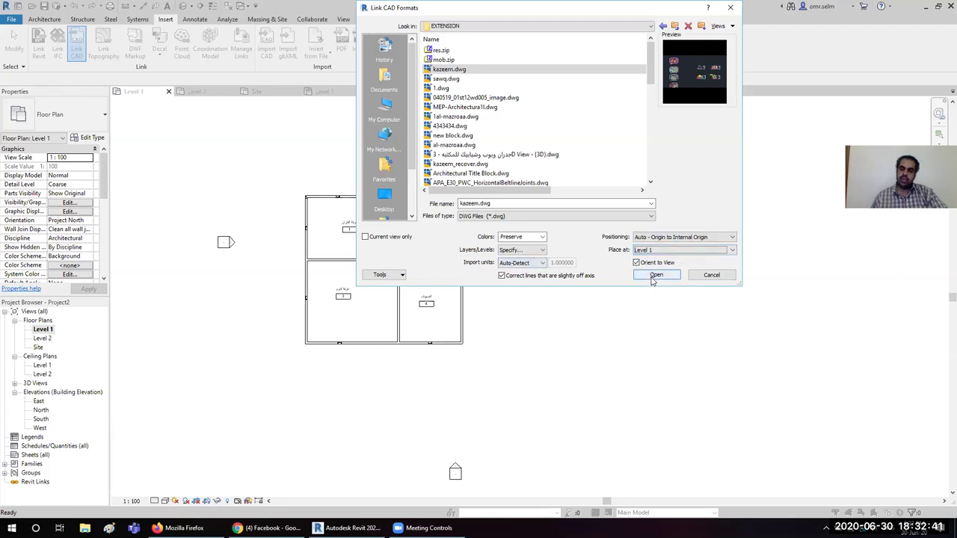
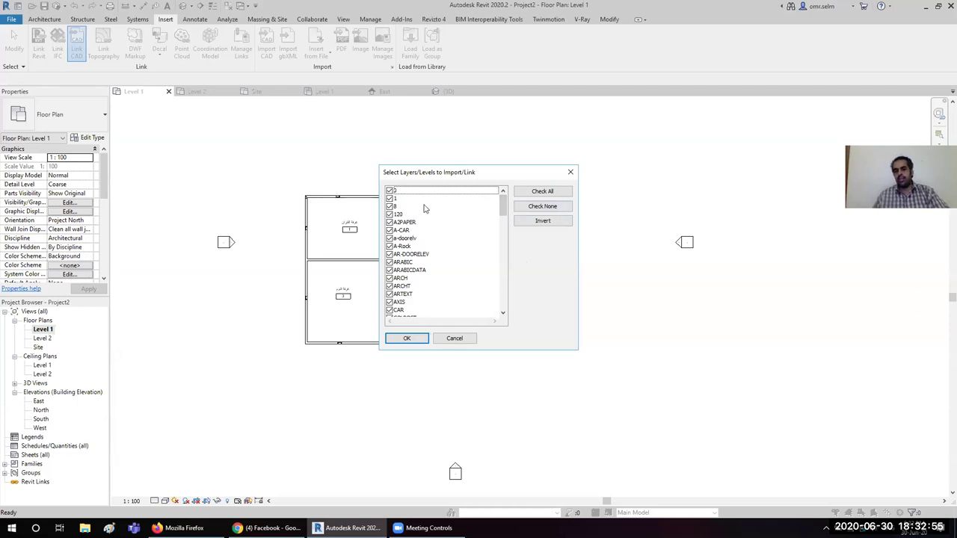
- Import kazeem.dwg with all its CAD layers and zoom to fit the drawings
{"action": "left_click", "coordinate": [407, 338]}
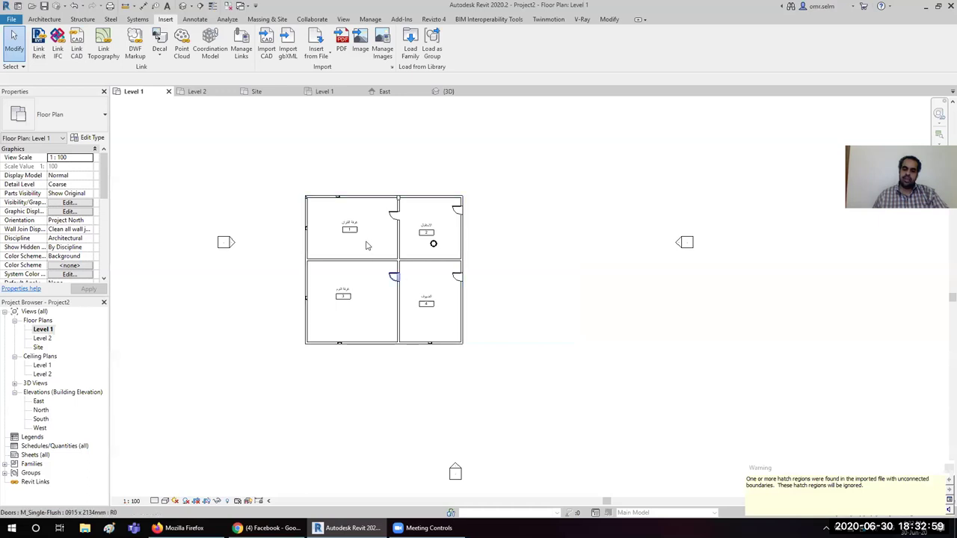
{"action": "scroll", "coordinate": [367, 245], "scroll_direction": "down", "scroll_amount": 3}
{"action": "scroll", "coordinate": [438, 267], "scroll_direction": "down", "scroll_amount": 2}
{"action": "middle_click", "coordinate": [560, 301]}
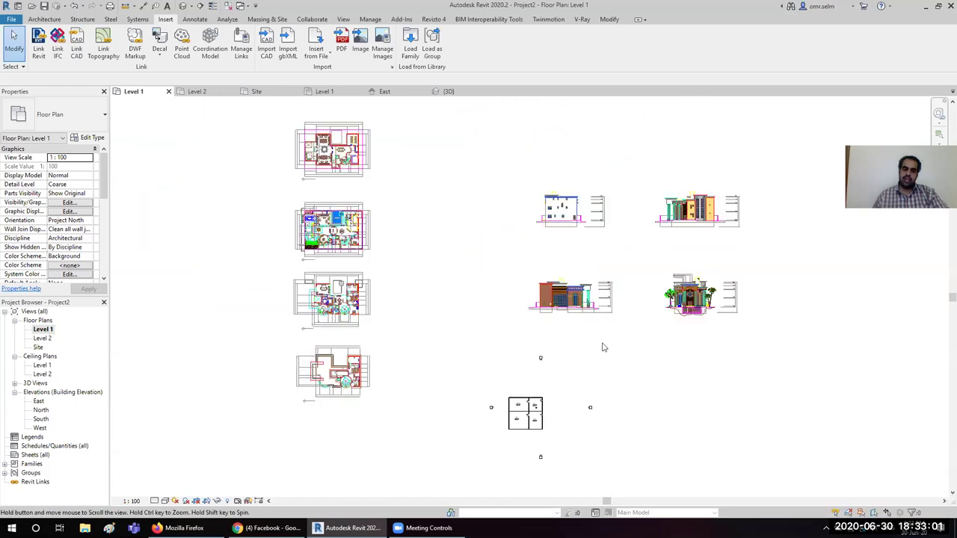
{"action": "scroll", "coordinate": [379, 157], "scroll_direction": "up", "scroll_amount": 2}
{"action": "scroll", "coordinate": [344, 164], "scroll_direction": "up", "scroll_amount": 2}
{"action": "scroll", "coordinate": [299, 176], "scroll_direction": "up", "scroll_amount": 2}
{"action": "scroll", "coordinate": [260, 182], "scroll_direction": "up", "scroll_amount": 1}
{"action": "scroll", "coordinate": [315, 202], "scroll_direction": "up", "scroll_amount": 2}
{"action": "scroll", "coordinate": [449, 240], "scroll_direction": "up", "scroll_amount": 2}
{"action": "scroll", "coordinate": [545, 262], "scroll_direction": "up", "scroll_amount": 2}
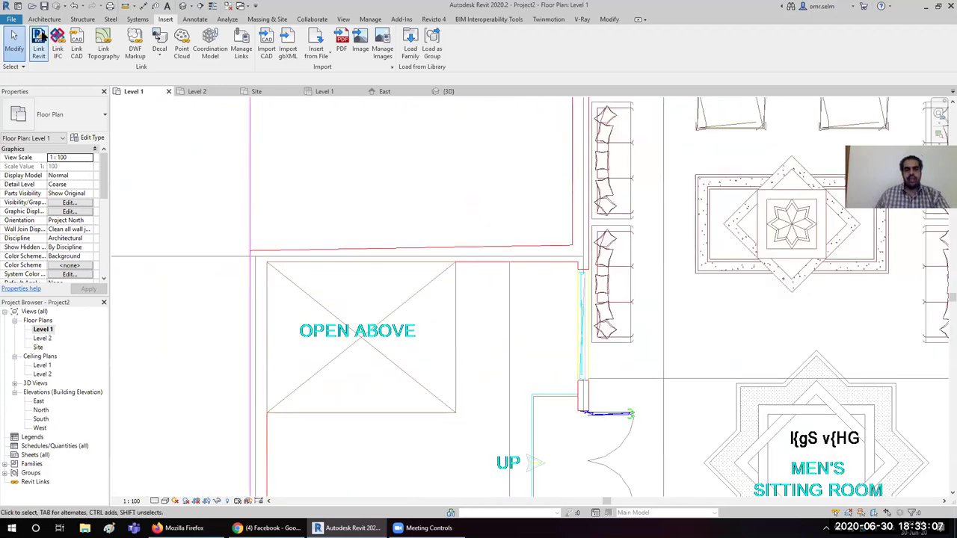
- Browse the Architecture wall types, then select the imported kazeem.dwg drawing
{"action": "left_click", "coordinate": [44, 20]}
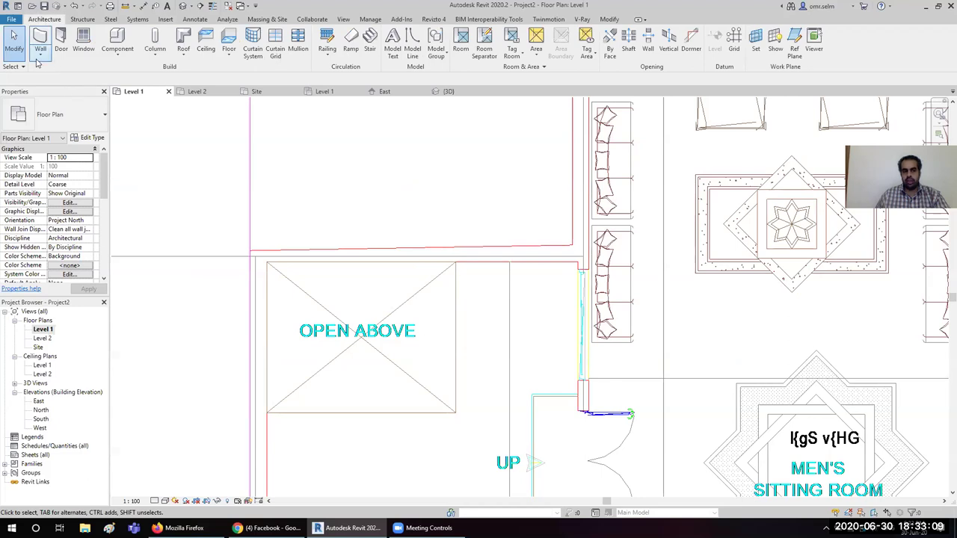
{"action": "left_click", "coordinate": [41, 60]}
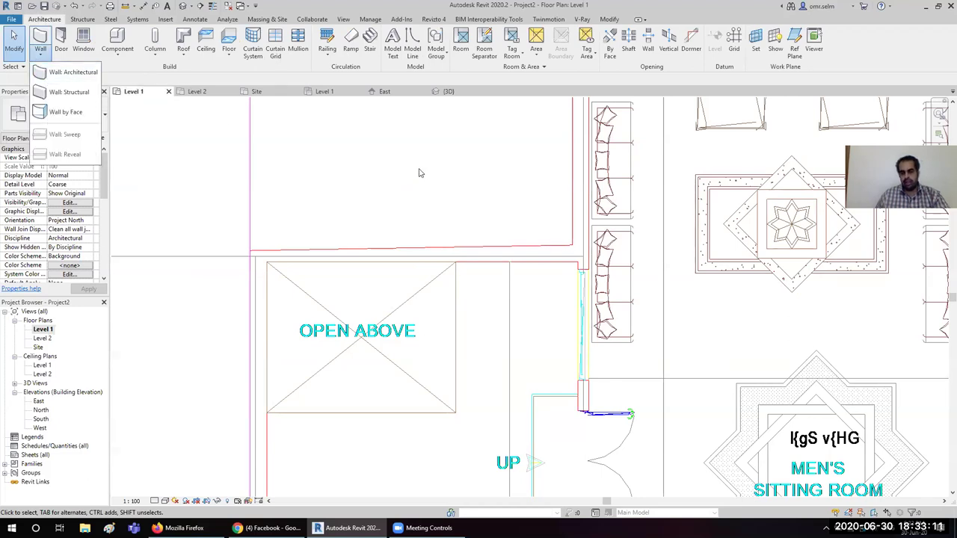
{"action": "scroll", "coordinate": [418, 171], "scroll_direction": "down", "scroll_amount": 5}
{"action": "scroll", "coordinate": [419, 172], "scroll_direction": "down", "scroll_amount": 3}
{"action": "left_click", "coordinate": [448, 323]}
{"action": "left_click", "coordinate": [449, 323]}
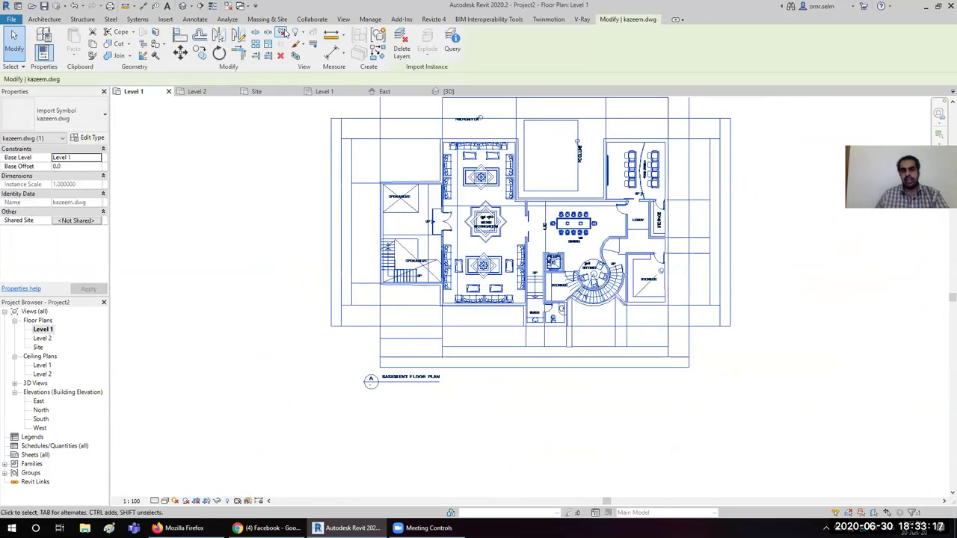
- Try moving the imported drawing to the wall corner; a pinned-element error blocks it
{"action": "left_click", "coordinate": [181, 51]}
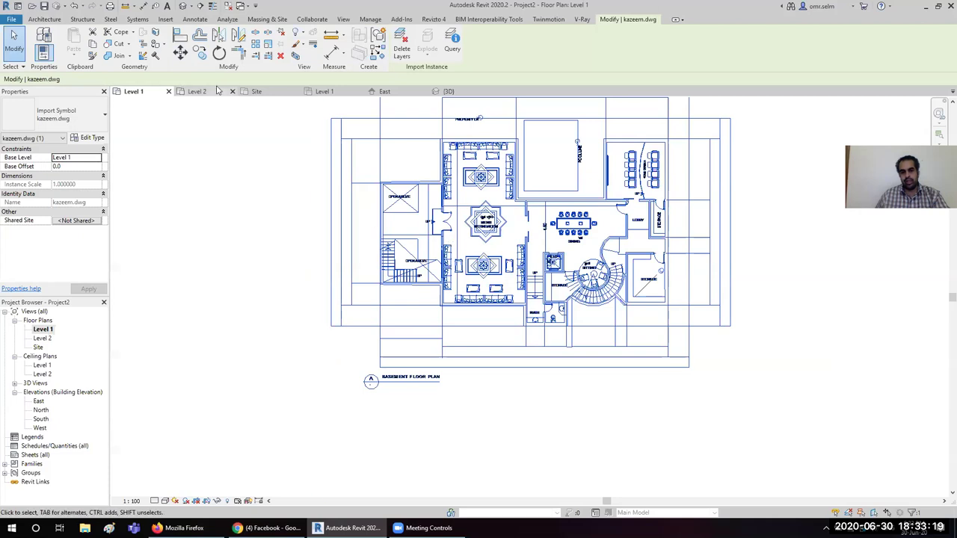
{"action": "left_click", "coordinate": [442, 307]}
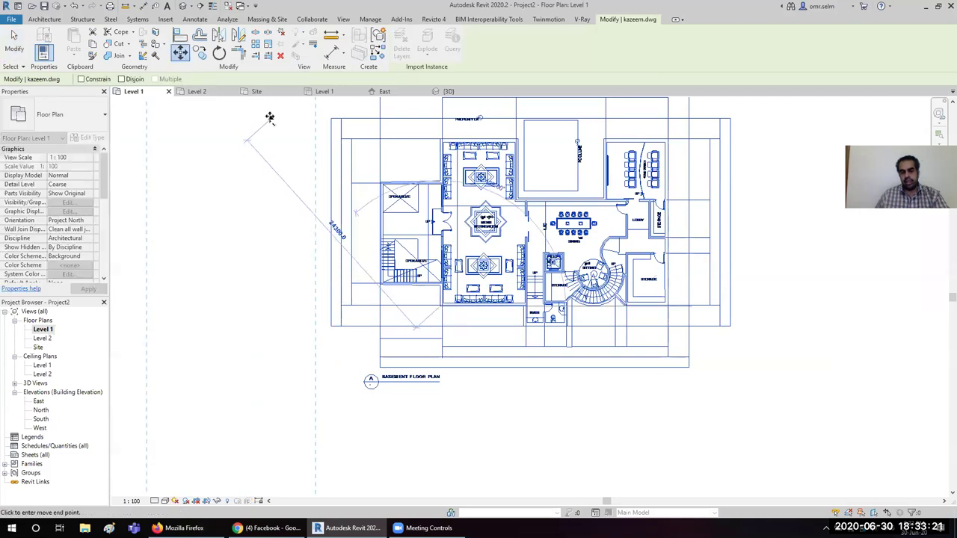
{"action": "scroll", "coordinate": [270, 121], "scroll_direction": "down", "scroll_amount": 2}
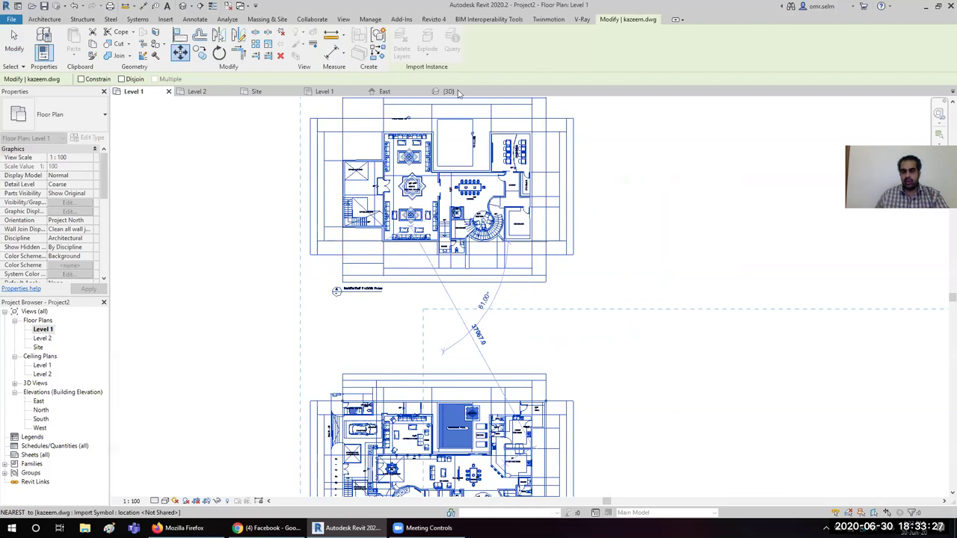
{"action": "scroll", "coordinate": [543, 347], "scroll_direction": "down", "scroll_amount": 2}
{"action": "middle_click_drag", "start_coordinate": [543, 347], "coordinate": [314, 155]}
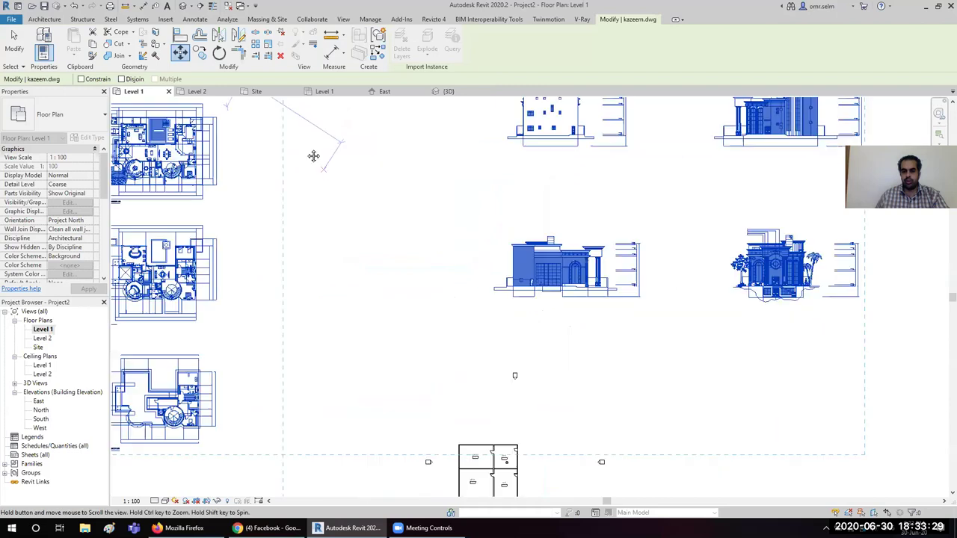
{"action": "scroll", "coordinate": [295, 178], "scroll_direction": "down", "scroll_amount": 2}
{"action": "scroll", "coordinate": [367, 351], "scroll_direction": "up", "scroll_amount": 3}
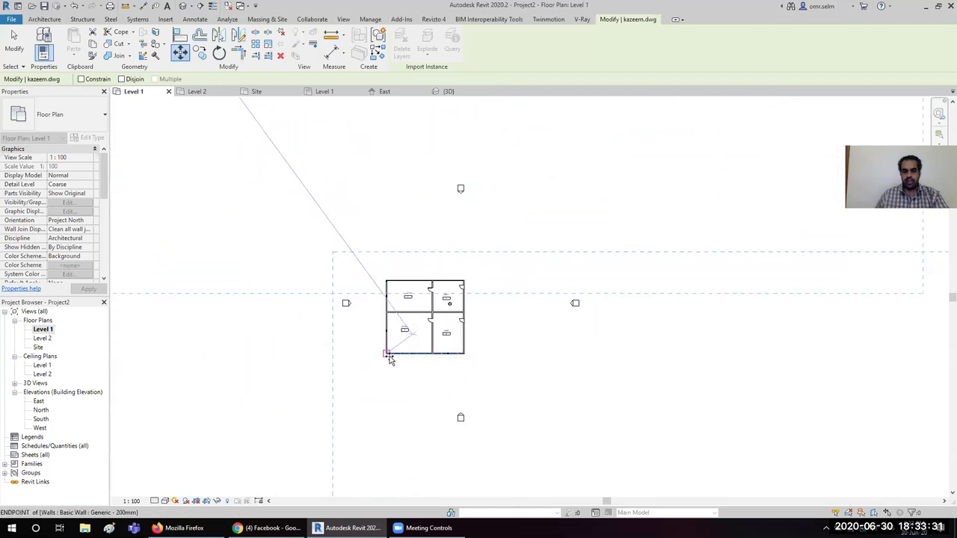
{"action": "left_click", "coordinate": [663, 369]}
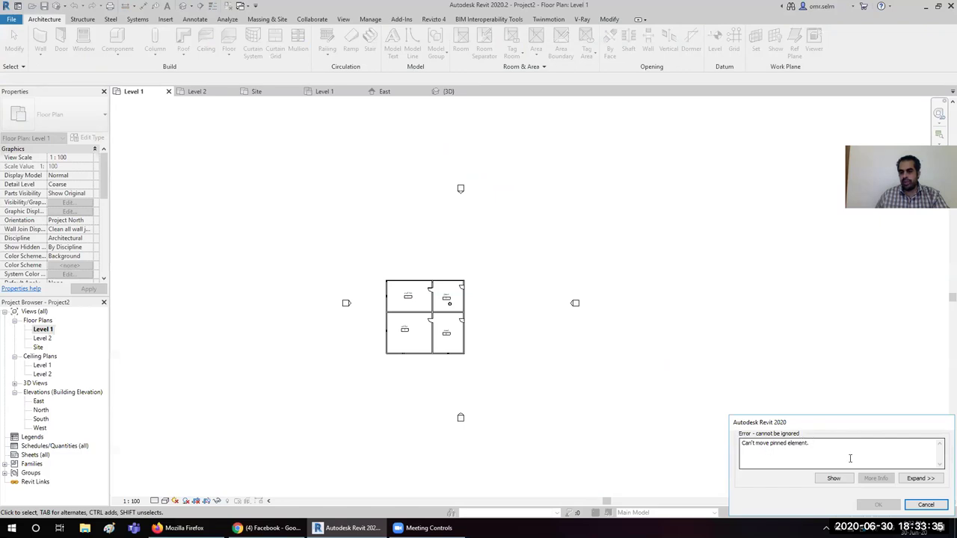
{"action": "left_click", "coordinate": [941, 507]}
- Reselect the imported kazeem.dwg drawing and unpin it
{"action": "scroll", "coordinate": [447, 274], "scroll_direction": "down", "scroll_amount": 3}
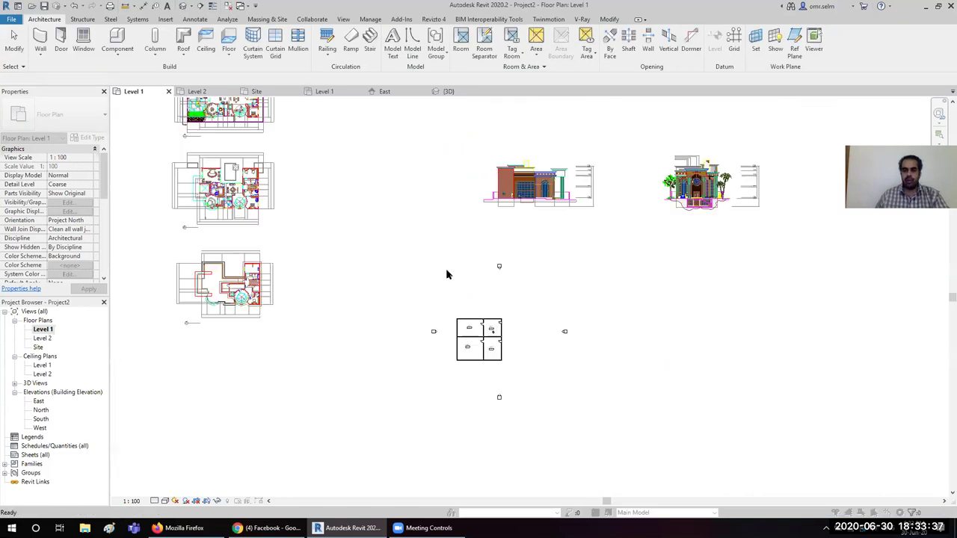
{"action": "scroll", "coordinate": [378, 229], "scroll_direction": "down", "scroll_amount": 1}
{"action": "left_click", "coordinate": [334, 234]}
{"action": "key", "text": "Escape"}
- Move the drawing from the ground floor plan corner to its new spot beside the four-room plan
{"action": "left_click", "coordinate": [179, 52]}
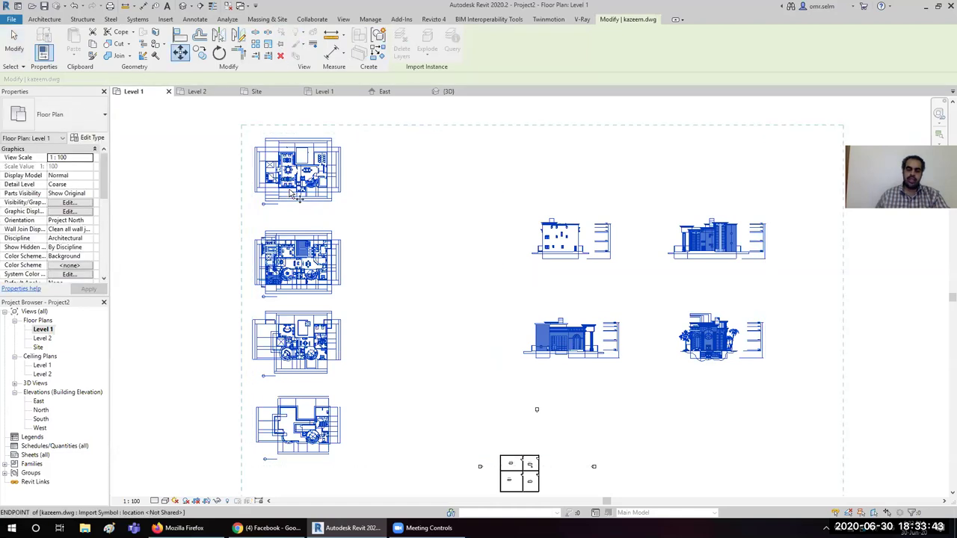
{"action": "scroll", "coordinate": [232, 231], "scroll_direction": "up", "scroll_amount": 2}
{"action": "scroll", "coordinate": [232, 234], "scroll_direction": "up", "scroll_amount": 2}
{"action": "scroll", "coordinate": [239, 247], "scroll_direction": "up", "scroll_amount": 5}
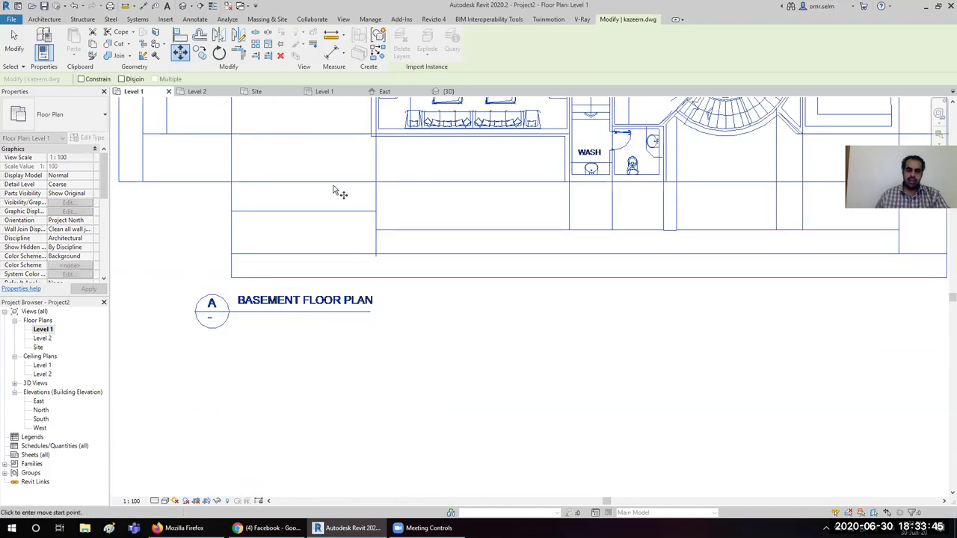
{"action": "scroll", "coordinate": [334, 191], "scroll_direction": "down", "scroll_amount": 3}
{"action": "scroll", "coordinate": [423, 365], "scroll_direction": "down", "scroll_amount": 3}
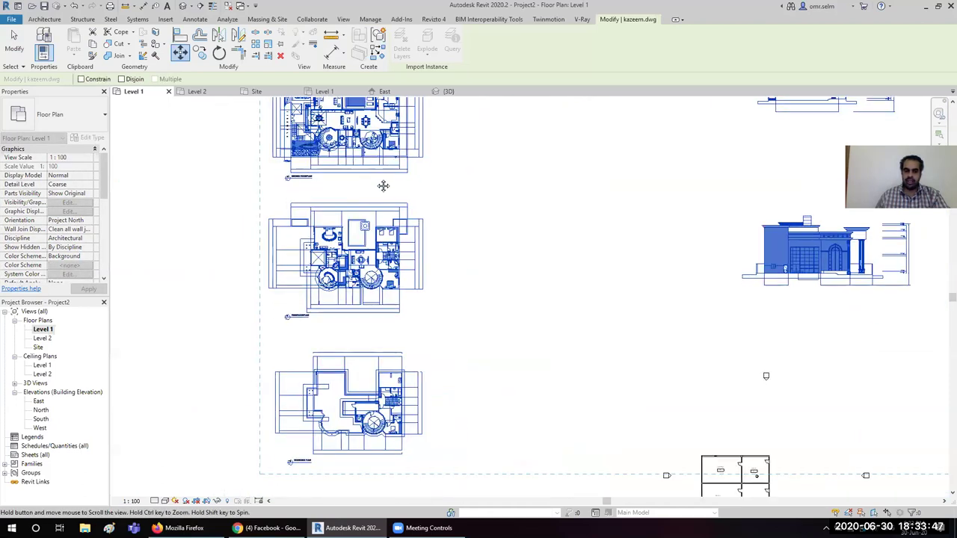
{"action": "scroll", "coordinate": [273, 224], "scroll_direction": "up", "scroll_amount": 3}
{"action": "scroll", "coordinate": [273, 224], "scroll_direction": "up", "scroll_amount": 3}
{"action": "left_click", "coordinate": [306, 181]}
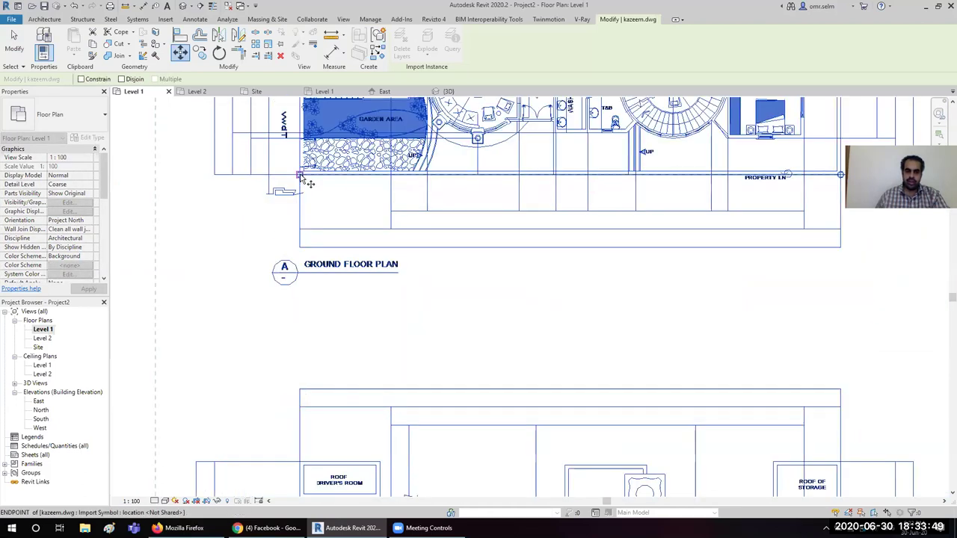
{"action": "scroll", "coordinate": [241, 232], "scroll_direction": "down", "scroll_amount": 3}
{"action": "scroll", "coordinate": [337, 270], "scroll_direction": "down", "scroll_amount": 3}
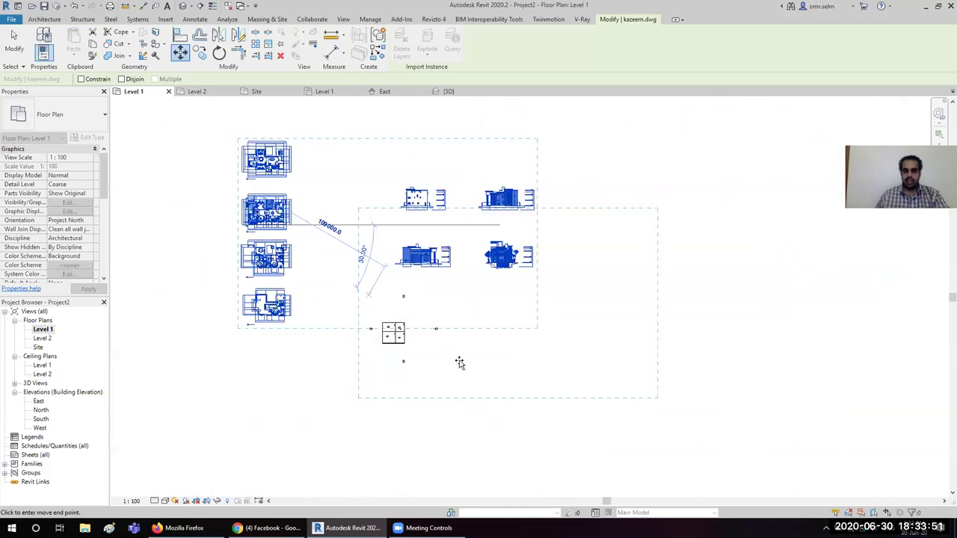
{"action": "scroll", "coordinate": [479, 348], "scroll_direction": "up", "scroll_amount": 3}
{"action": "left_click", "coordinate": [490, 336]}
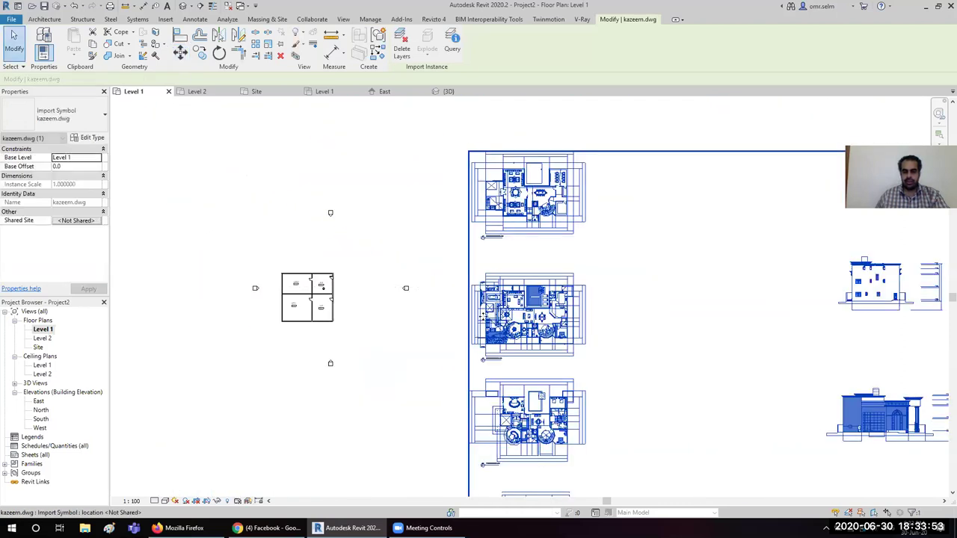
{"action": "scroll", "coordinate": [531, 329], "scroll_direction": "up", "scroll_amount": 2}
{"action": "scroll", "coordinate": [531, 329], "scroll_direction": "up", "scroll_amount": 1}
{"action": "key", "text": "Escape"}
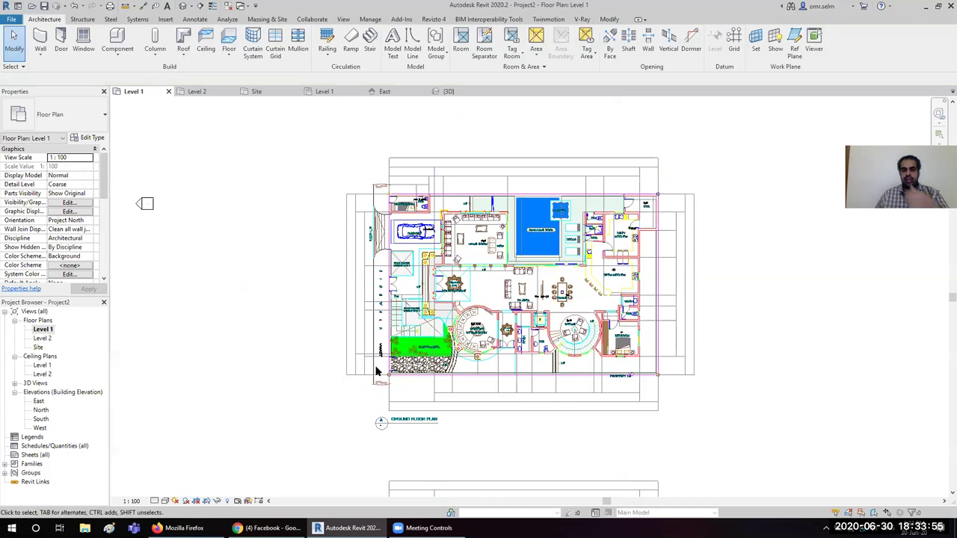
{"action": "scroll", "coordinate": [378, 369], "scroll_direction": "up", "scroll_amount": 3}
{"action": "scroll", "coordinate": [400, 361], "scroll_direction": "down", "scroll_amount": 3}
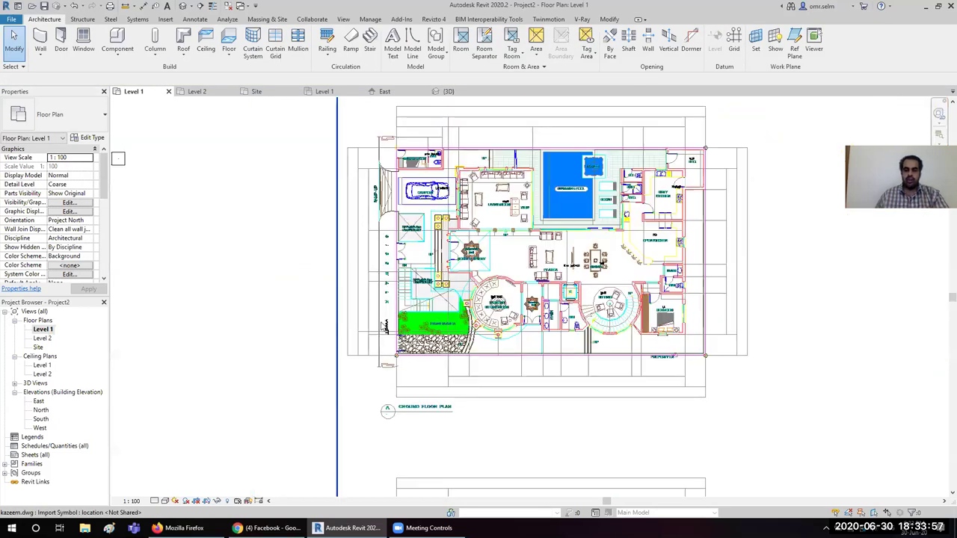
{"action": "scroll", "coordinate": [318, 262], "scroll_direction": "down", "scroll_amount": 1}
- Turn on Project Base Point under the Site category in Level 1's Visibility/Graphics (VG) settings
{"action": "key", "text": "v"}
{"action": "key", "text": "g"}
{"action": "key", "text": "s"}
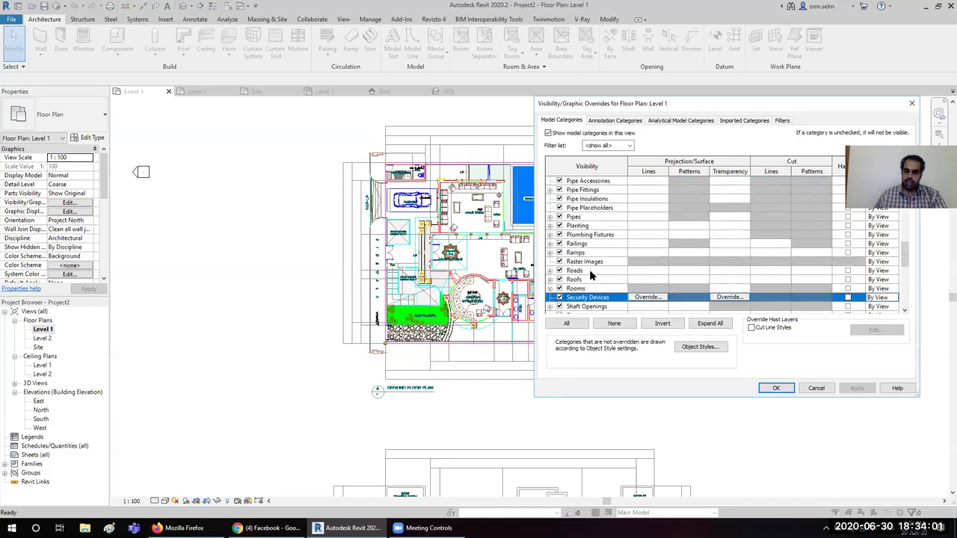
{"action": "scroll", "coordinate": [583, 262], "scroll_direction": "down", "scroll_amount": 4}
{"action": "left_click", "coordinate": [555, 218]}
{"action": "left_click", "coordinate": [551, 216]}
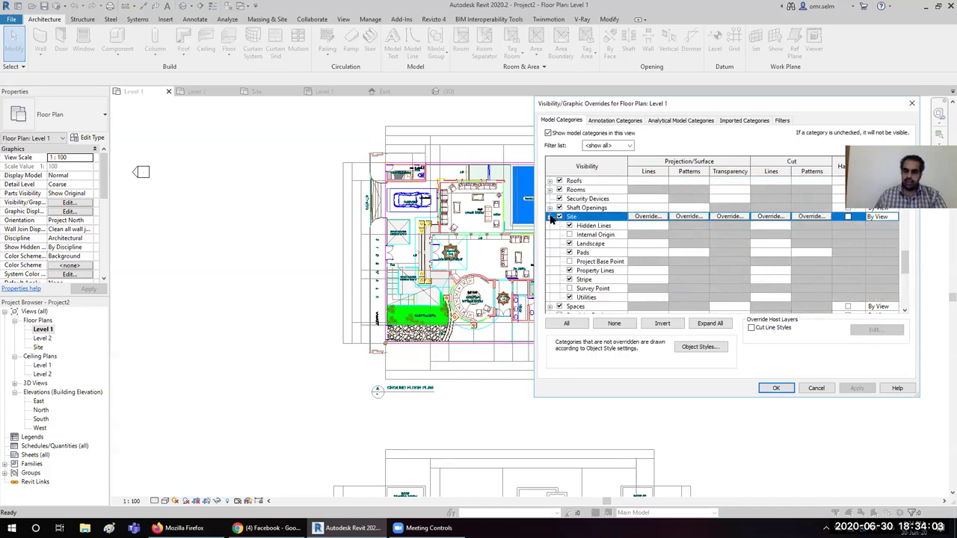
{"action": "left_click", "coordinate": [581, 263]}
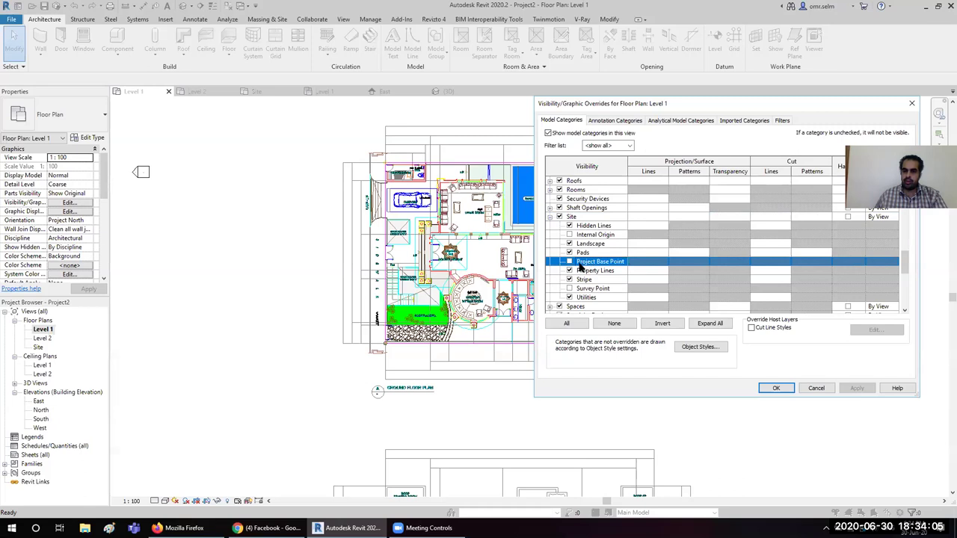
{"action": "left_click_drag", "start_coordinate": [619, 105], "coordinate": [461, 89]}
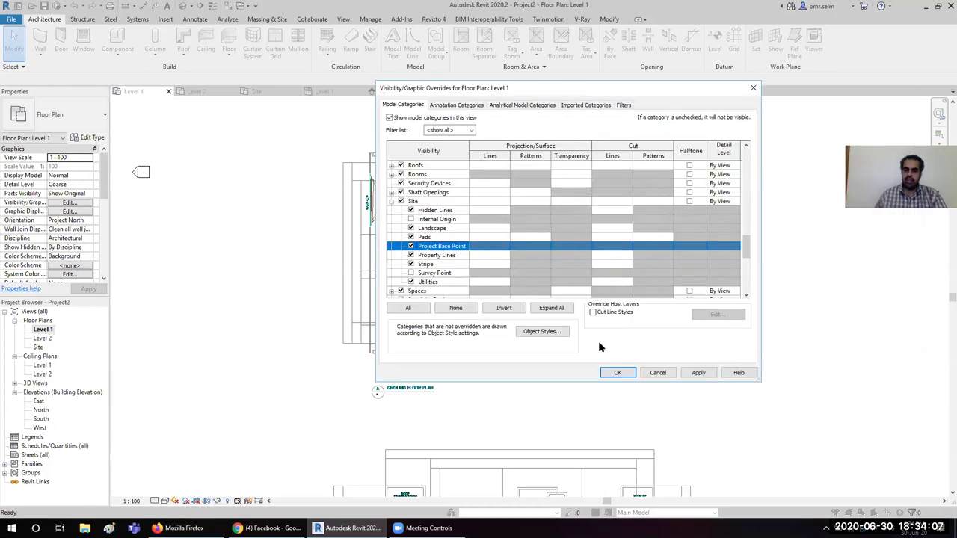
{"action": "left_click", "coordinate": [616, 377]}
{"action": "scroll", "coordinate": [513, 350], "scroll_direction": "down", "scroll_amount": 2}
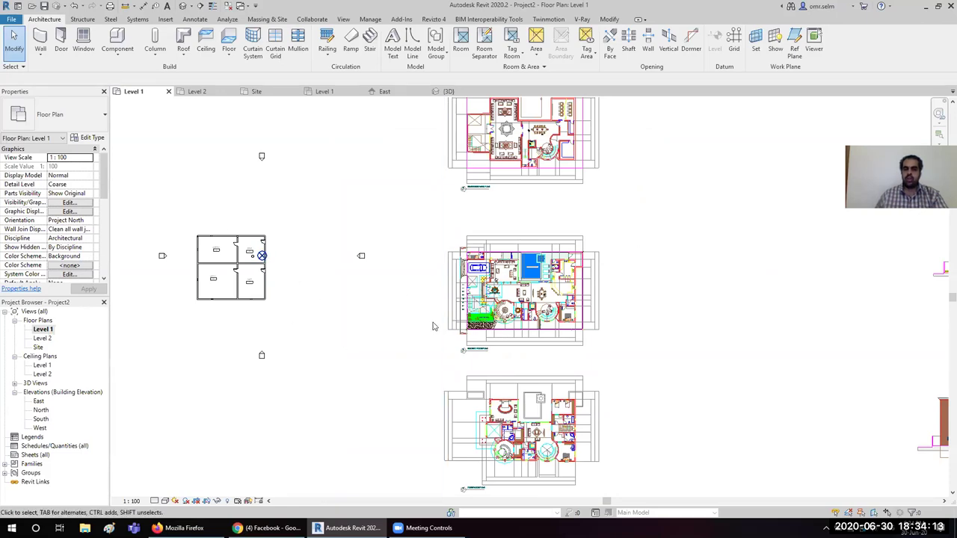
- Pan around the ground floor plan, starting and then cancelling an aligned dimension
{"action": "scroll", "coordinate": [478, 328], "scroll_direction": "up", "scroll_amount": 1}
{"action": "scroll", "coordinate": [478, 328], "scroll_direction": "up", "scroll_amount": 1}
{"action": "scroll", "coordinate": [526, 290], "scroll_direction": "up", "scroll_amount": 1}
{"action": "middle_click_drag", "start_coordinate": [339, 328], "coordinate": [137, 371]}
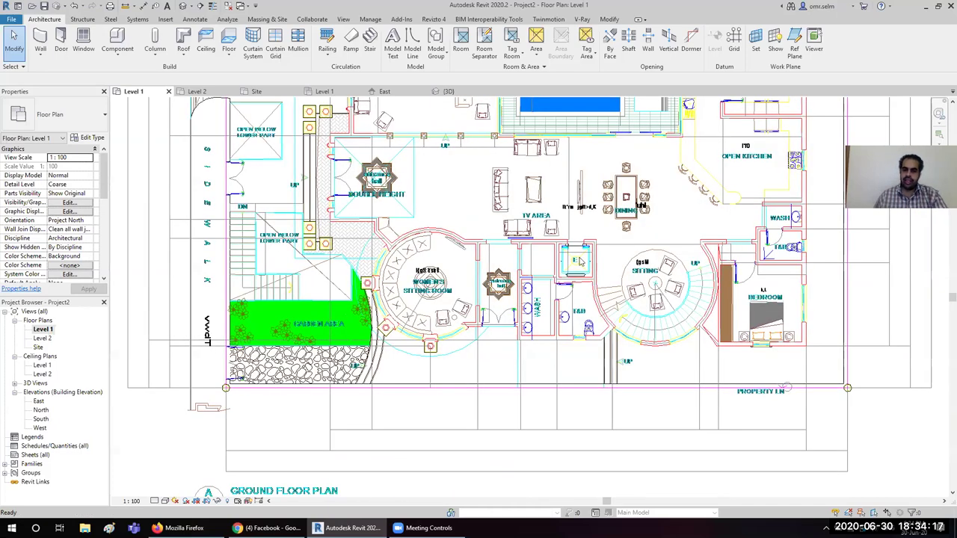
{"action": "middle_click_drag", "start_coordinate": [559, 394], "coordinate": [369, 380]}
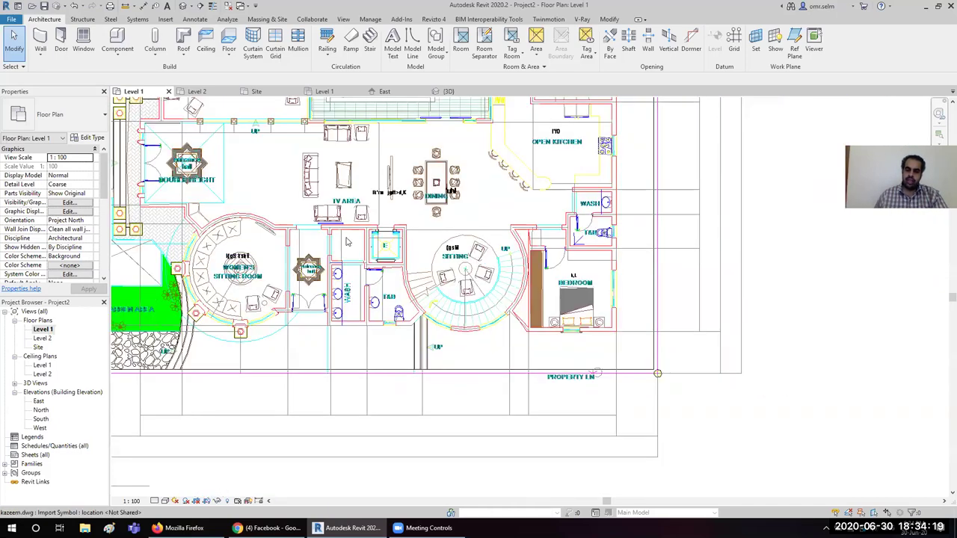
{"action": "scroll", "coordinate": [333, 324], "scroll_direction": "up", "scroll_amount": 1}
{"action": "scroll", "coordinate": [344, 325], "scroll_direction": "up", "scroll_amount": 1}
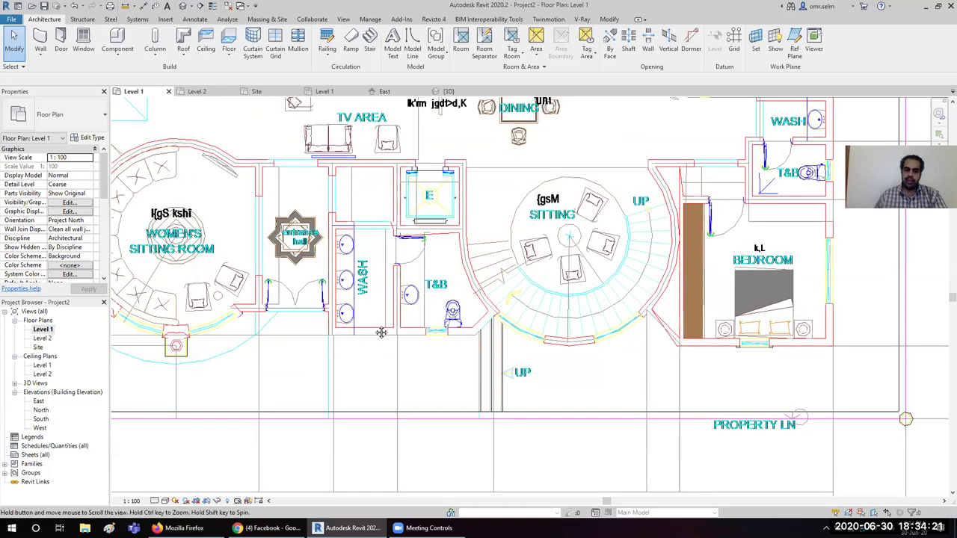
{"action": "scroll", "coordinate": [359, 324], "scroll_direction": "up", "scroll_amount": 2}
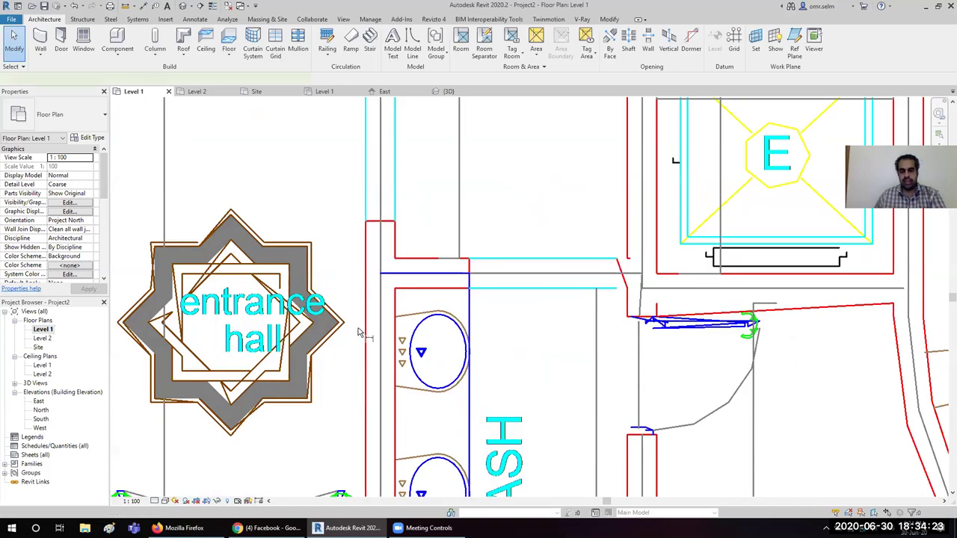
{"action": "key", "text": "d"}
{"action": "key", "text": "i"}
{"action": "left_click", "coordinate": [372, 397]}
{"action": "scroll", "coordinate": [420, 234], "scroll_direction": "down", "scroll_amount": 1}
{"action": "scroll", "coordinate": [247, 112], "scroll_direction": "up", "scroll_amount": 1}
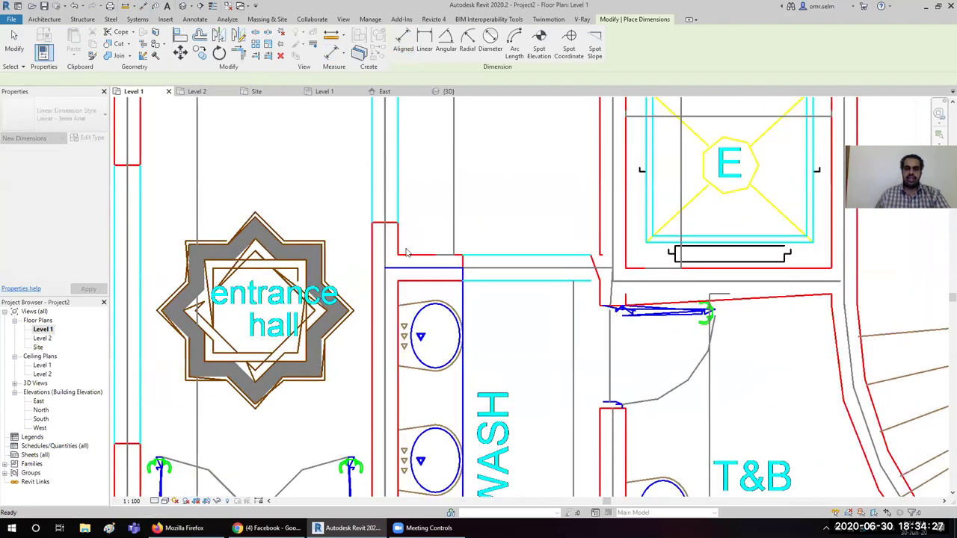
{"action": "key", "text": "Escape"}
{"action": "key", "text": "Escape"}
- Set up Generic - 200mm Line walls with location line Finish Face: Exterior
{"action": "key", "text": "w"}
{"action": "key", "text": "a"}
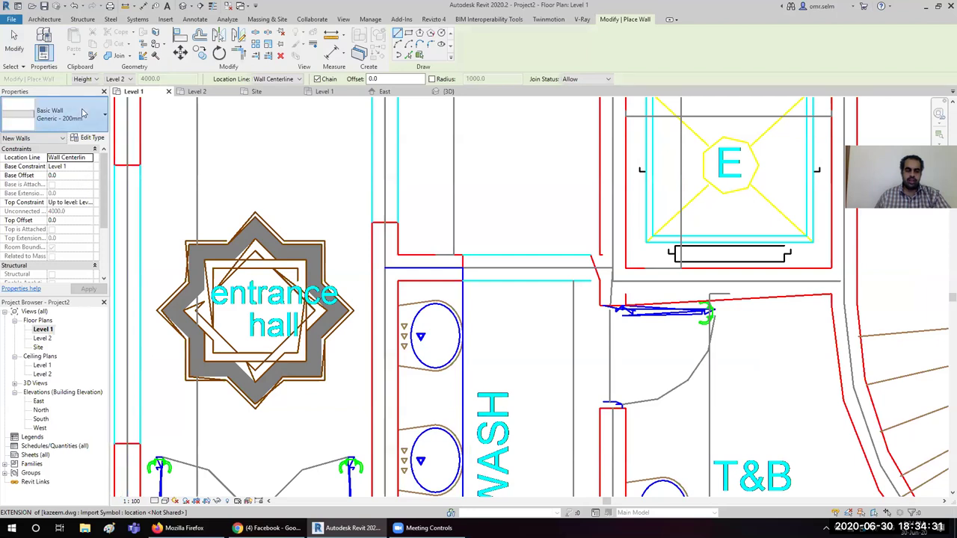
{"action": "left_click", "coordinate": [82, 113]}
{"action": "left_click", "coordinate": [82, 113]}
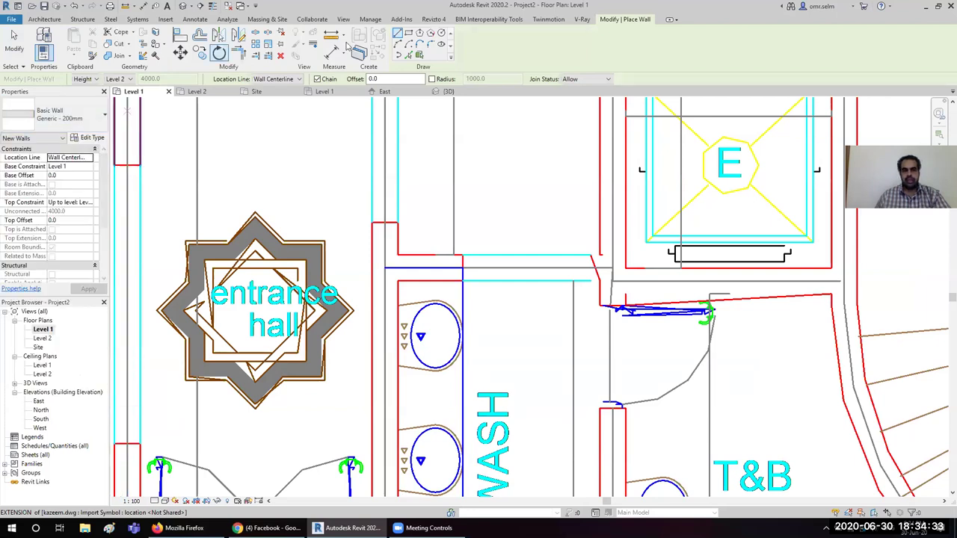
{"action": "left_click", "coordinate": [399, 36]}
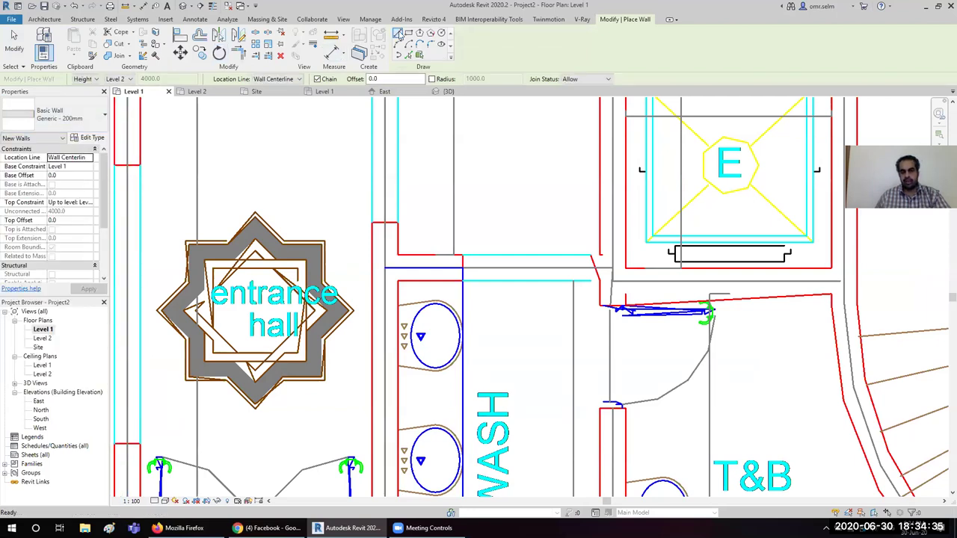
{"action": "left_click", "coordinate": [274, 78]}
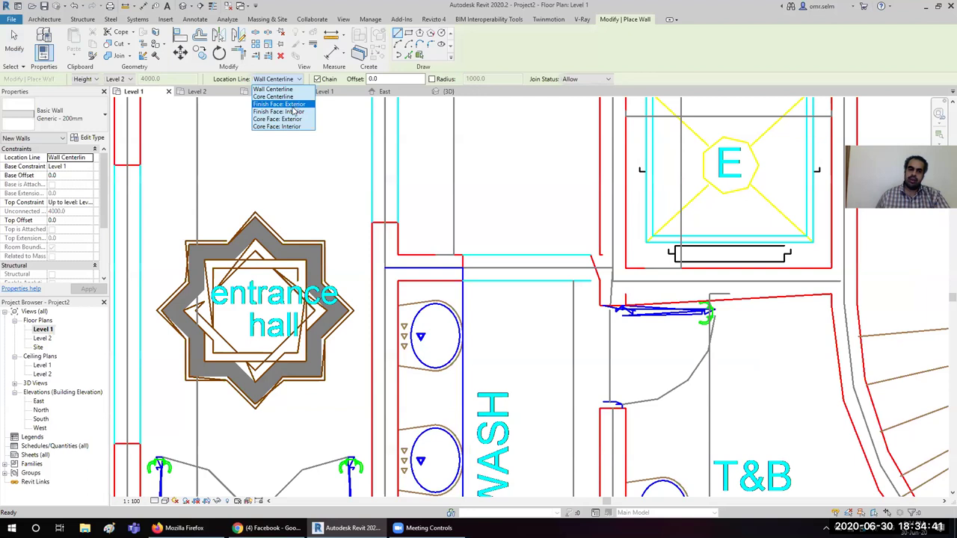
{"action": "left_click", "coordinate": [279, 104]}
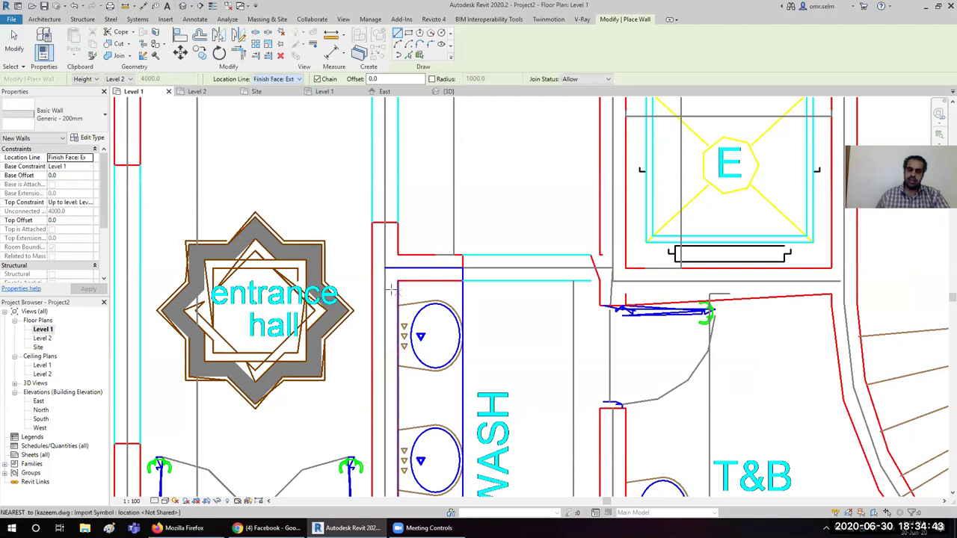
- Draw the straight walls enclosing the wash room
{"action": "left_click", "coordinate": [370, 226]}
{"action": "key", "text": "Escape"}
{"action": "left_click", "coordinate": [396, 221]}
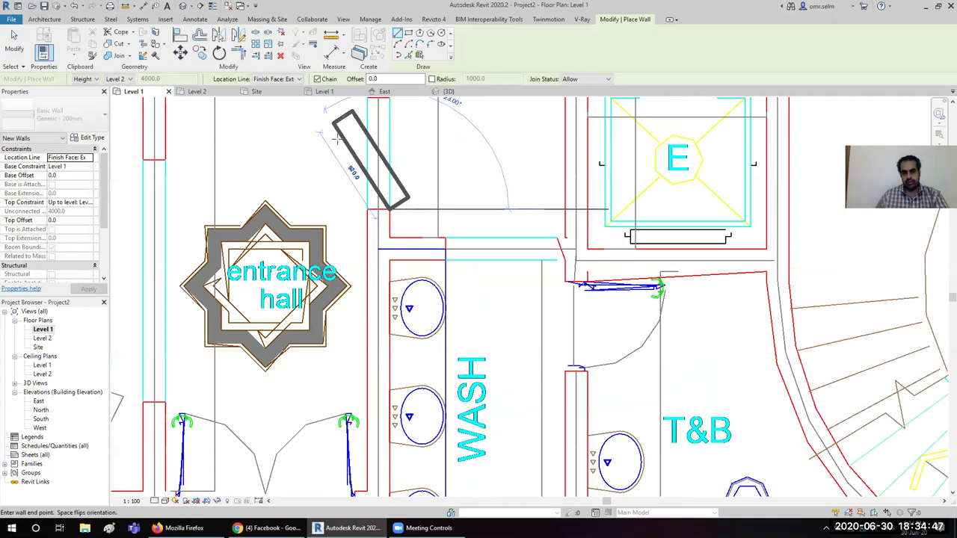
{"action": "scroll", "coordinate": [336, 131], "scroll_direction": "down", "scroll_amount": 4}
{"action": "scroll", "coordinate": [353, 303], "scroll_direction": "down", "scroll_amount": 2}
{"action": "scroll", "coordinate": [352, 247], "scroll_direction": "up", "scroll_amount": 8}
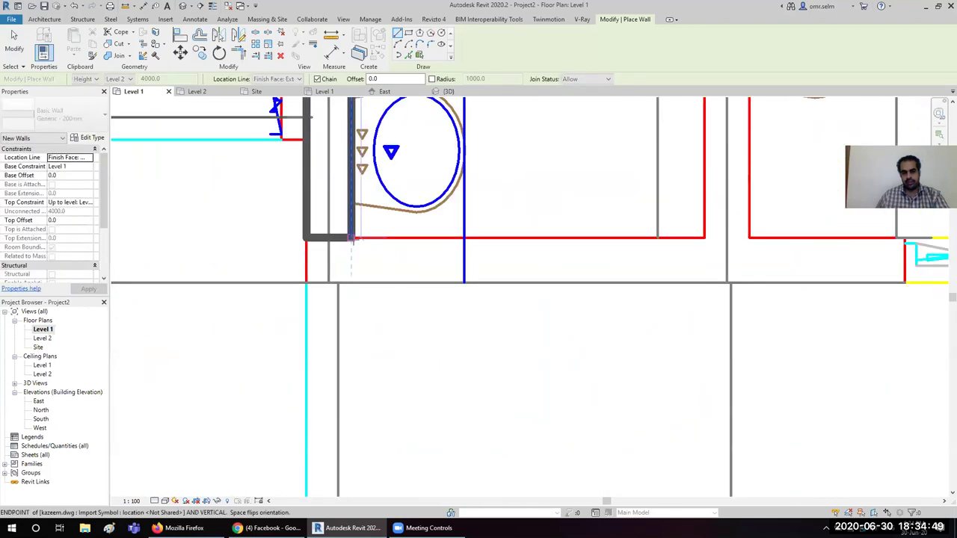
{"action": "left_click", "coordinate": [351, 237]}
{"action": "left_click", "coordinate": [699, 240]}
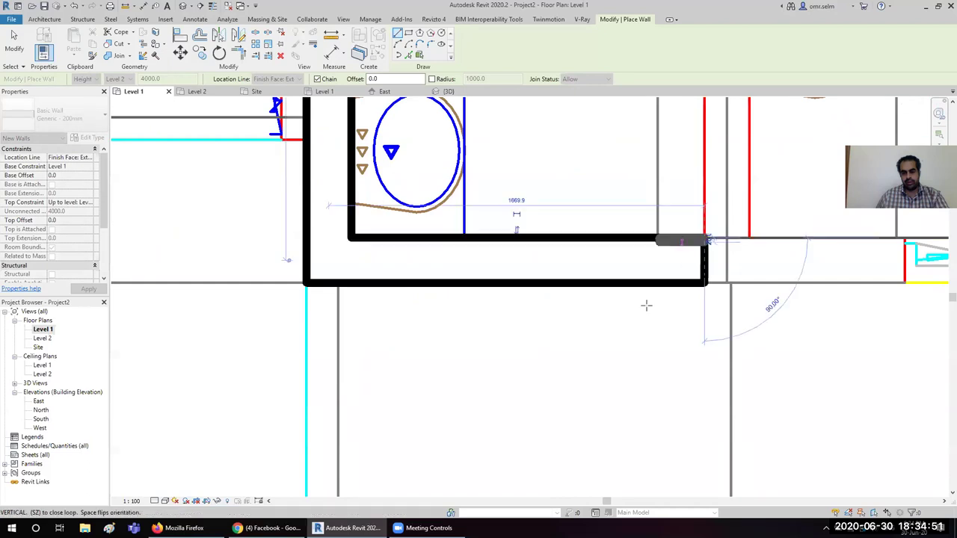
{"action": "scroll", "coordinate": [516, 374], "scroll_direction": "down", "scroll_amount": 3}
{"action": "scroll", "coordinate": [513, 376], "scroll_direction": "down", "scroll_amount": 3}
{"action": "scroll", "coordinate": [463, 292], "scroll_direction": "up", "scroll_amount": 4}
{"action": "scroll", "coordinate": [553, 352], "scroll_direction": "up", "scroll_amount": 1}
{"action": "mouse_move", "coordinate": [536, 196]}
{"action": "middle_mouse_down"}
{"action": "mouse_move", "coordinate": [536, 249]}
{"action": "mouse_move", "coordinate": [511, 316]}
{"action": "middle_mouse_up"}
{"action": "left_click", "coordinate": [558, 194]}
{"action": "key", "text": "Escape"}
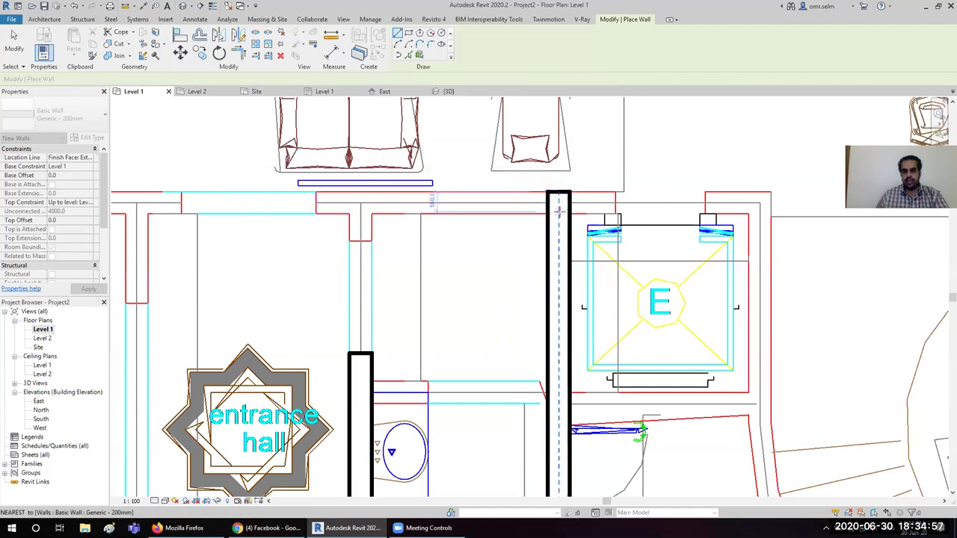
- Add walls above the entrance hall and down to the sitting room corner
{"action": "left_click", "coordinate": [547, 214]}
{"action": "middle_click_drag", "start_coordinate": [218, 222], "coordinate": [645, 271]}
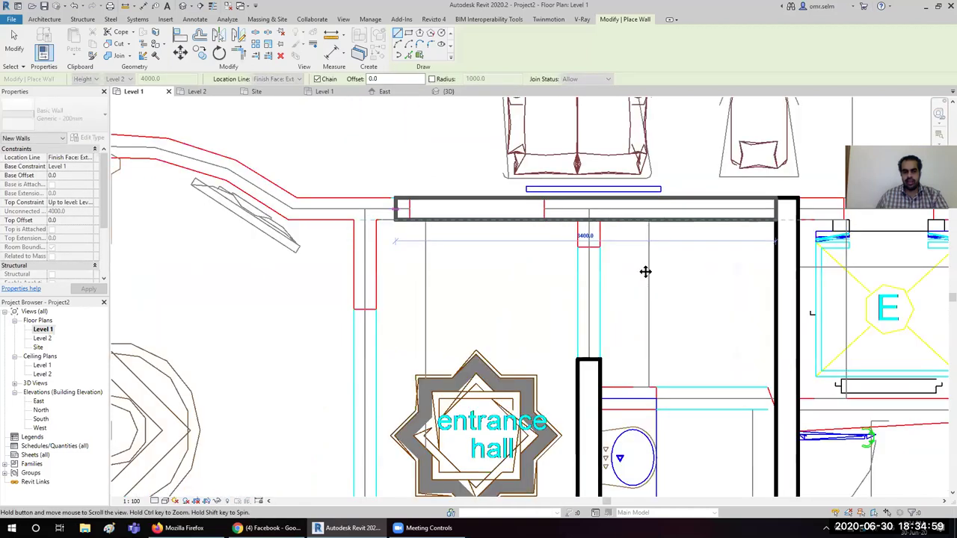
{"action": "left_click", "coordinate": [532, 260]}
{"action": "key", "text": "Escape"}
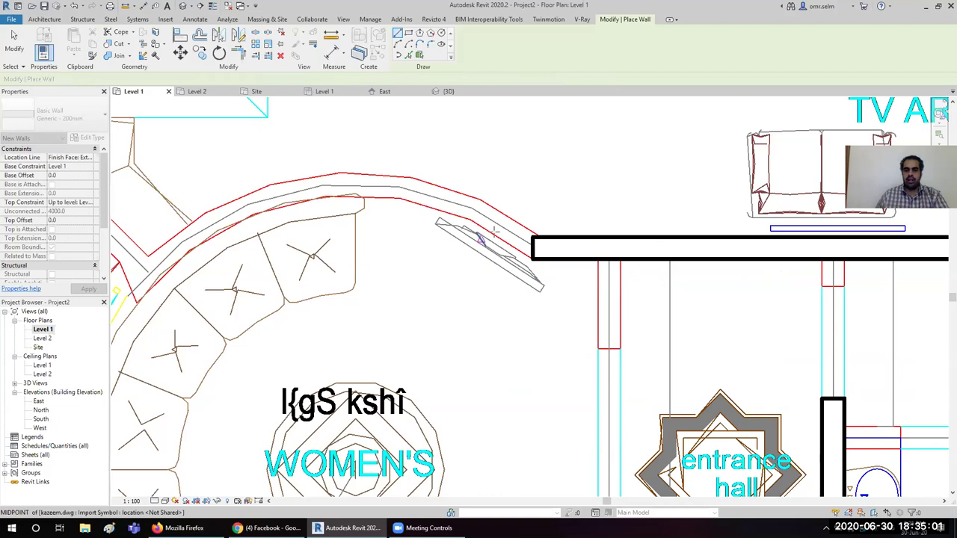
{"action": "scroll", "coordinate": [445, 180], "scroll_direction": "down", "scroll_amount": 1}
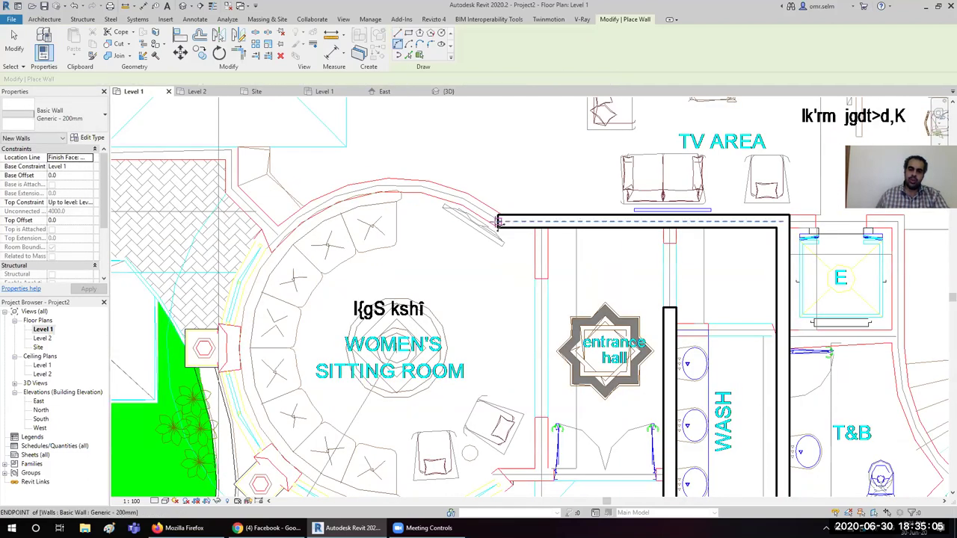
{"action": "left_click", "coordinate": [499, 223]}
{"action": "scroll", "coordinate": [307, 240], "scroll_direction": "down", "scroll_amount": 2}
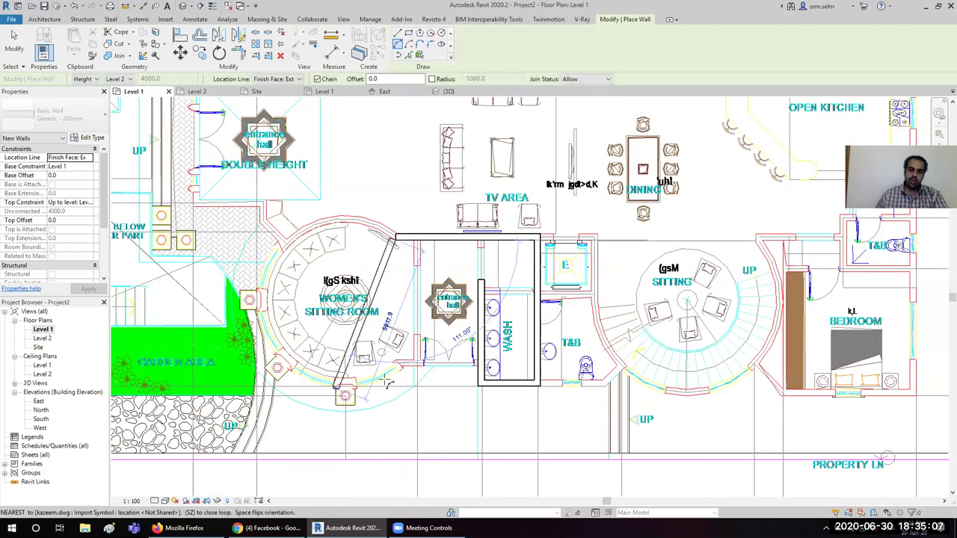
{"action": "scroll", "coordinate": [371, 379], "scroll_direction": "up", "scroll_amount": 5}
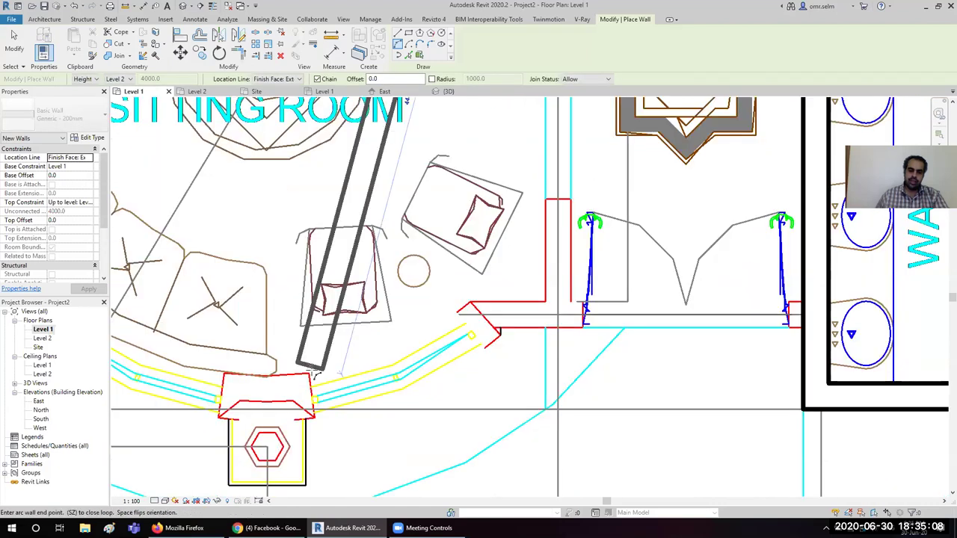
{"action": "left_click", "coordinate": [465, 323]}
{"action": "scroll", "coordinate": [464, 325], "scroll_direction": "down", "scroll_amount": 2}
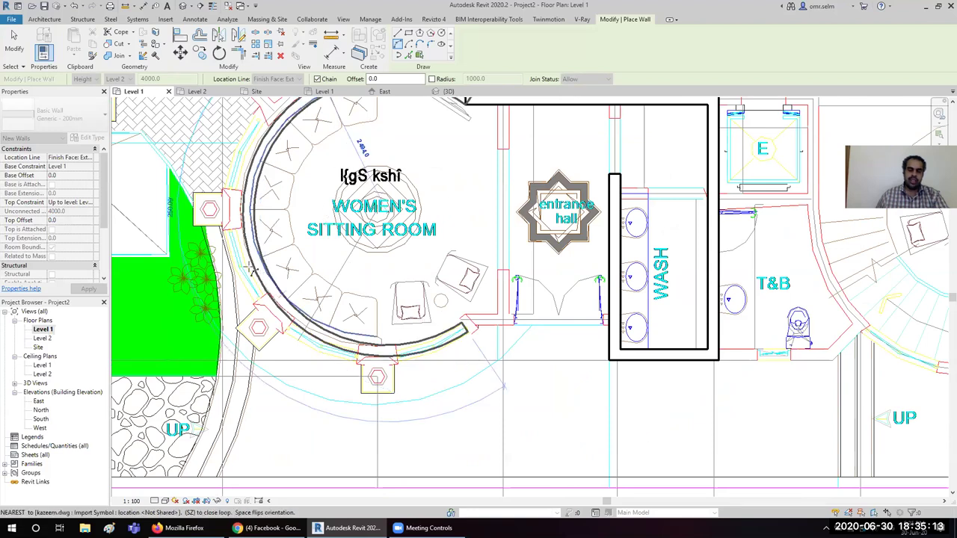
{"action": "scroll", "coordinate": [252, 269], "scroll_direction": "up", "scroll_amount": 3}
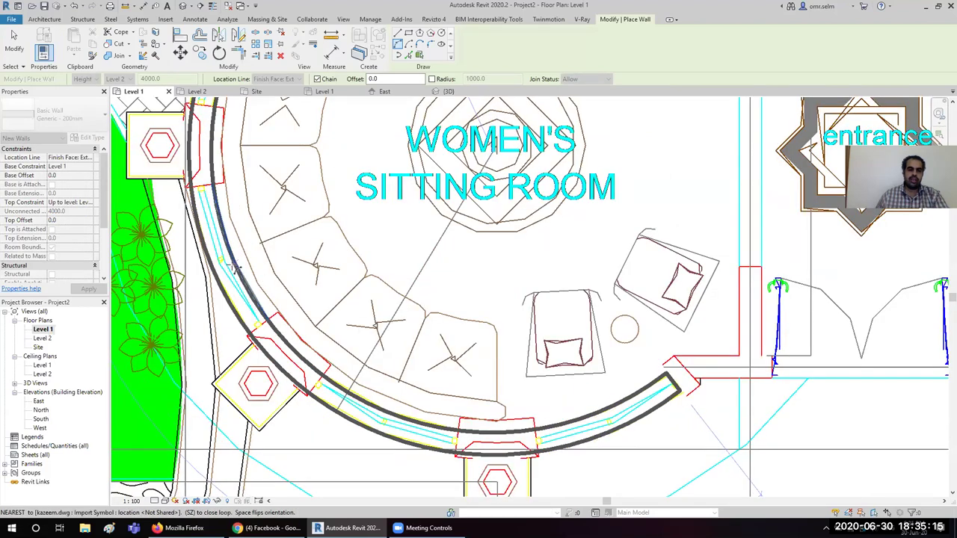
{"action": "scroll", "coordinate": [236, 275], "scroll_direction": "down", "scroll_amount": 2}
{"action": "scroll", "coordinate": [478, 299], "scroll_direction": "down", "scroll_amount": 5}
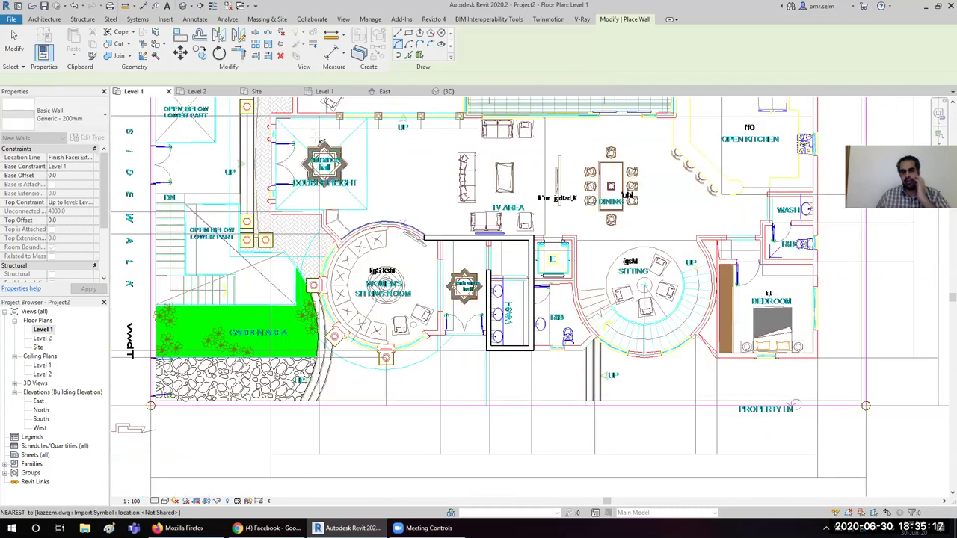
- Create curved walls with Pick Lines along the sitting room arc and the stair arc
{"action": "left_click", "coordinate": [410, 54]}
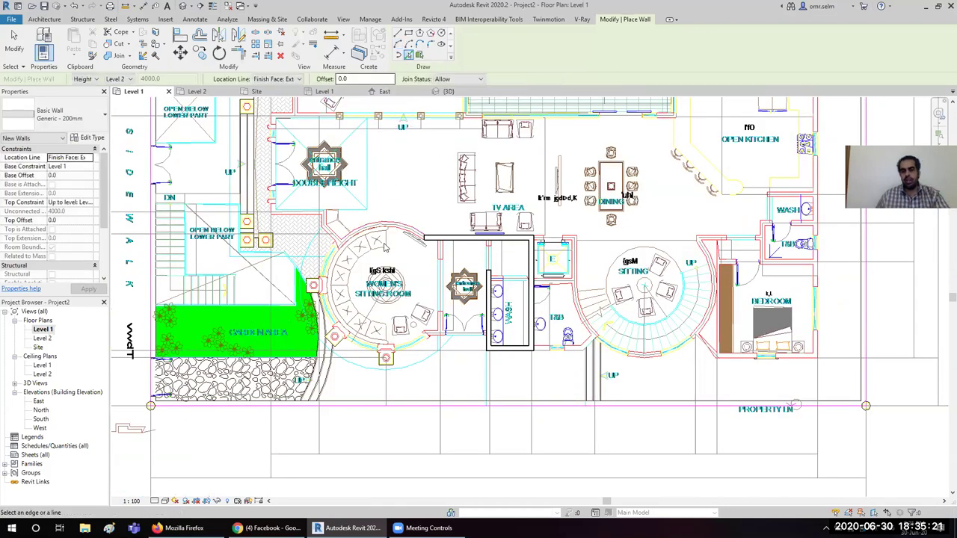
{"action": "scroll", "coordinate": [383, 247], "scroll_direction": "up", "scroll_amount": 3}
{"action": "scroll", "coordinate": [383, 247], "scroll_direction": "up", "scroll_amount": 2}
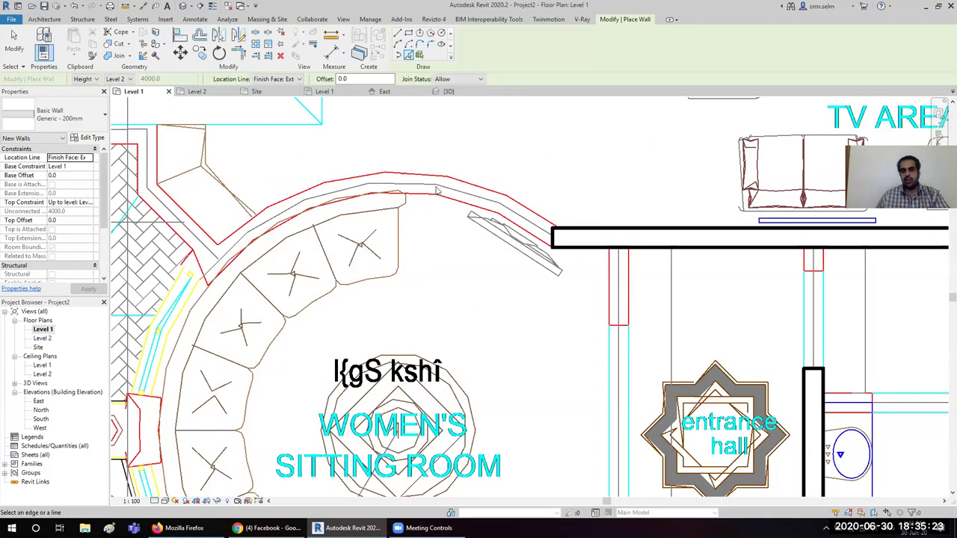
{"action": "scroll", "coordinate": [438, 191], "scroll_direction": "up", "scroll_amount": 2}
{"action": "left_click", "coordinate": [438, 192]}
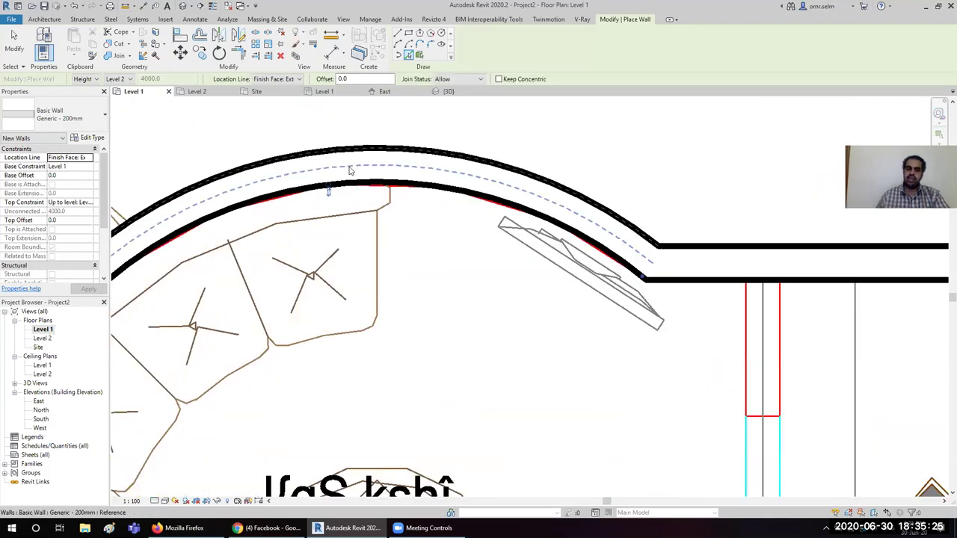
{"action": "scroll", "coordinate": [346, 165], "scroll_direction": "down", "scroll_amount": 2}
{"action": "scroll", "coordinate": [268, 243], "scroll_direction": "up", "scroll_amount": 1}
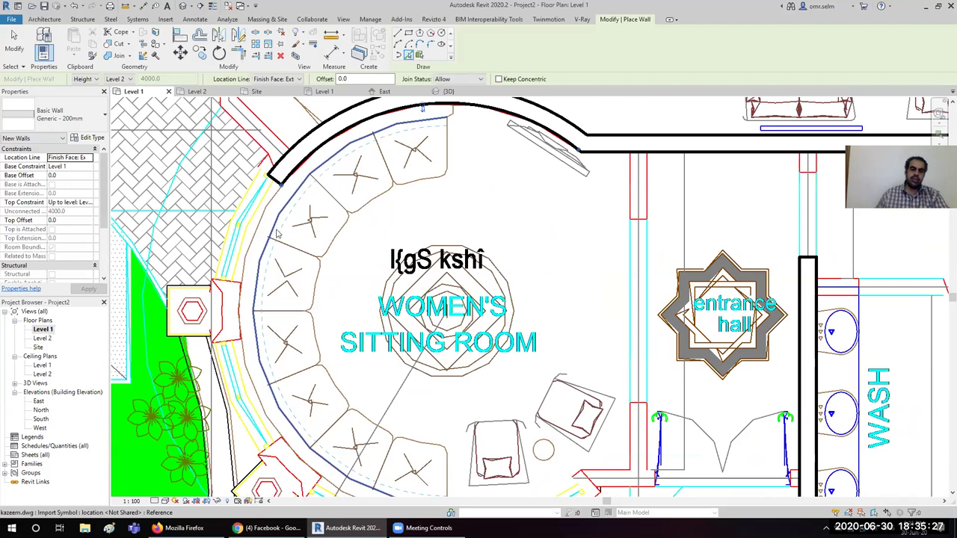
{"action": "scroll", "coordinate": [286, 246], "scroll_direction": "up", "scroll_amount": 4}
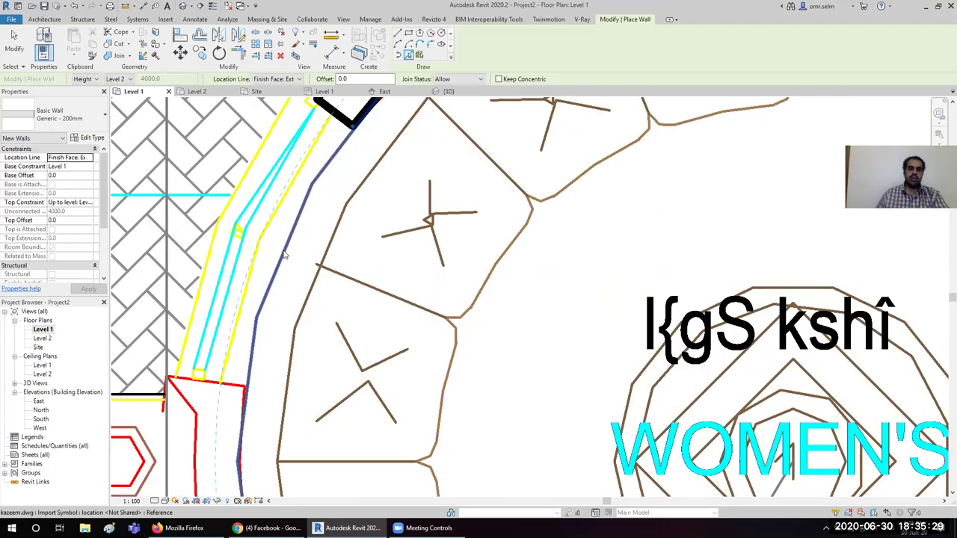
{"action": "scroll", "coordinate": [286, 254], "scroll_direction": "down", "scroll_amount": 4}
{"action": "scroll", "coordinate": [317, 305], "scroll_direction": "right", "scroll_amount": 5}
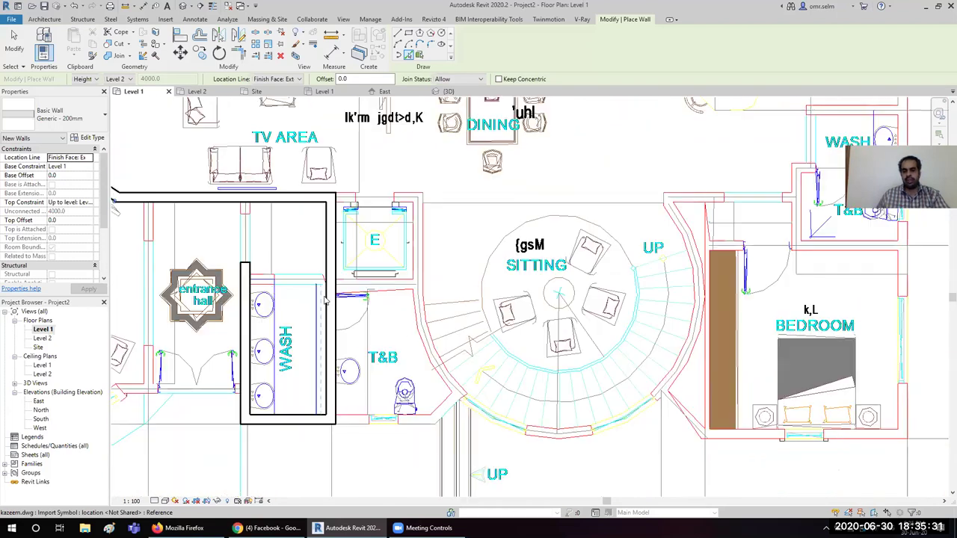
{"action": "scroll", "coordinate": [325, 299], "scroll_direction": "up", "scroll_amount": 5}
{"action": "scroll", "coordinate": [650, 250], "scroll_direction": "down", "scroll_amount": 2}
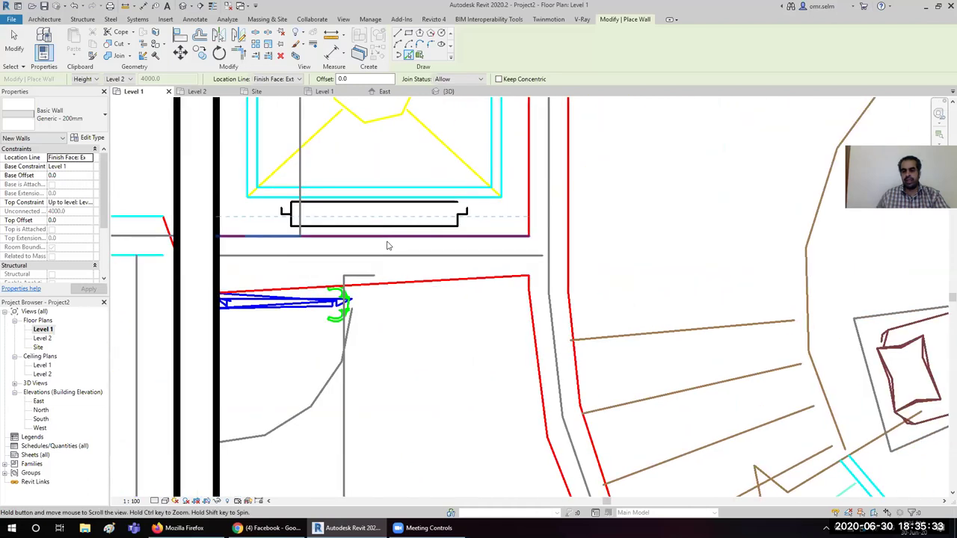
{"action": "scroll", "coordinate": [490, 238], "scroll_direction": "down", "scroll_amount": 1}
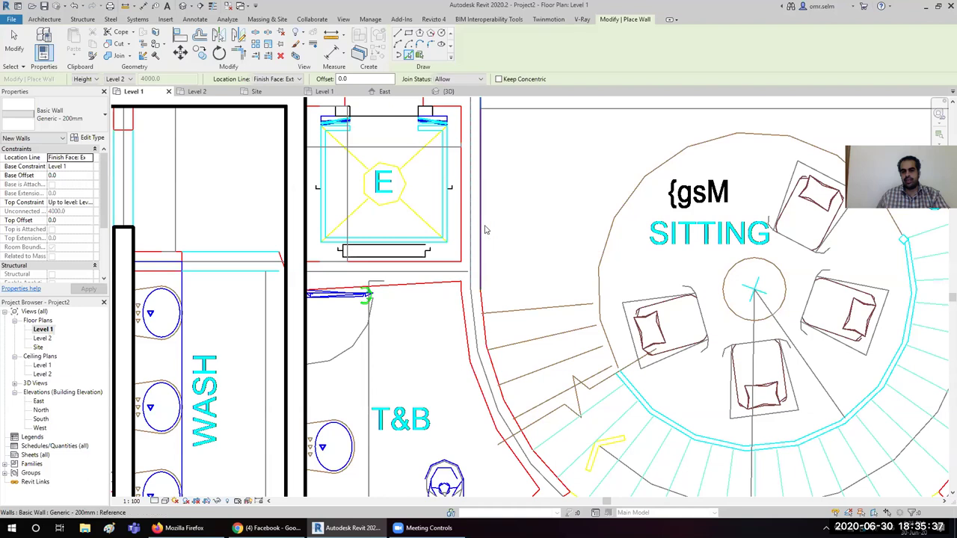
{"action": "left_click", "coordinate": [490, 326]}
{"action": "scroll", "coordinate": [372, 204], "scroll_direction": "down", "scroll_amount": 1}
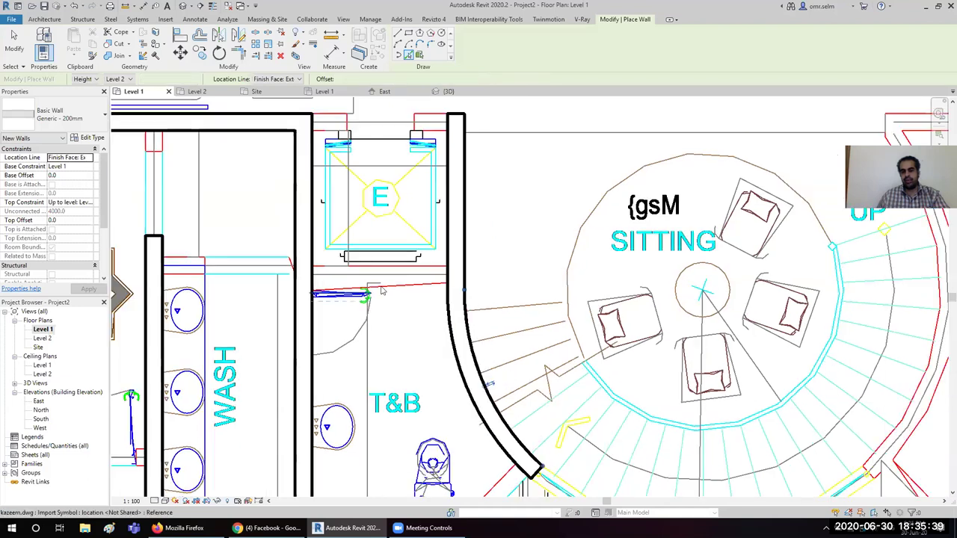
{"action": "scroll", "coordinate": [299, 160], "scroll_direction": "down", "scroll_amount": 1}
- In the 3D view, lengthen a Generic 200mm wall by dragging its end across the plan
{"action": "left_click", "coordinate": [183, 6]}
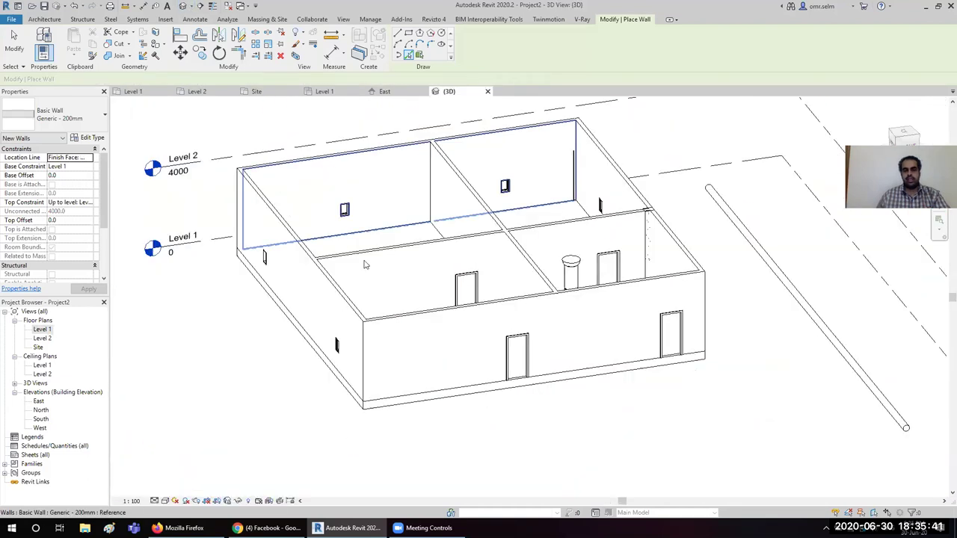
{"action": "scroll", "coordinate": [608, 322], "scroll_direction": "down", "scroll_amount": 4}
{"action": "middle_click_drag", "start_coordinate": [323, 187], "coordinate": [722, 199]}
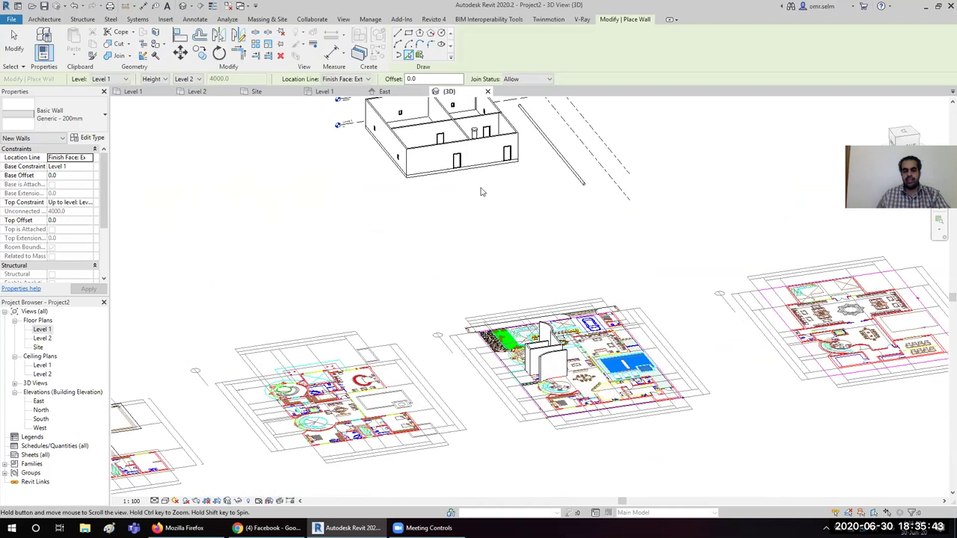
{"action": "scroll", "coordinate": [335, 208], "scroll_direction": "down", "scroll_amount": 2}
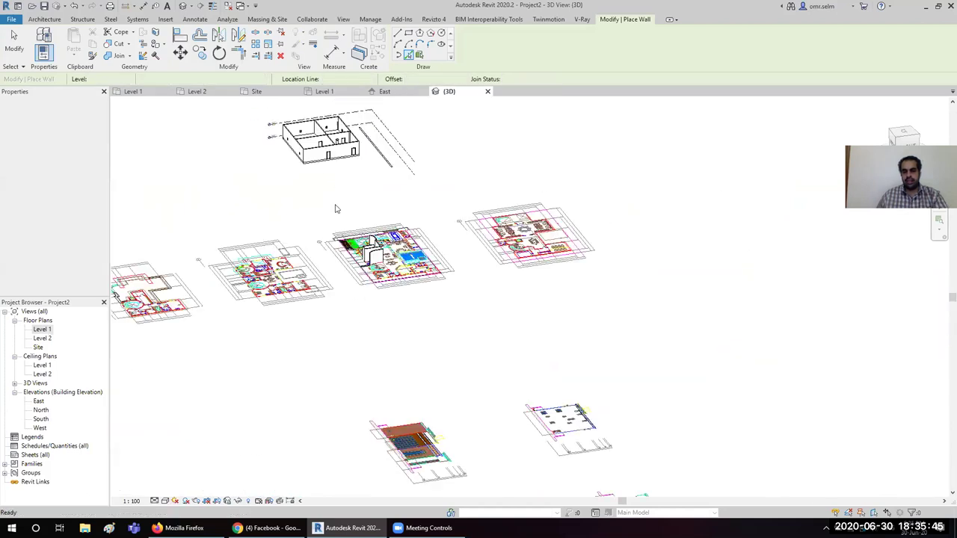
{"action": "key", "text": "Escape"}
{"action": "key", "text": "Escape"}
{"action": "scroll", "coordinate": [352, 239], "scroll_direction": "up", "scroll_amount": 2}
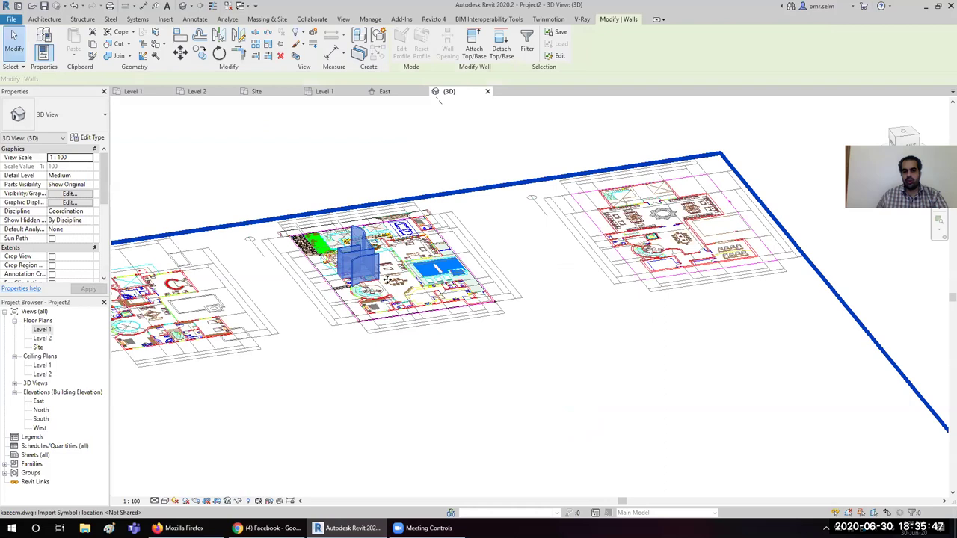
{"action": "scroll", "coordinate": [428, 251], "scroll_direction": "up", "scroll_amount": 5}
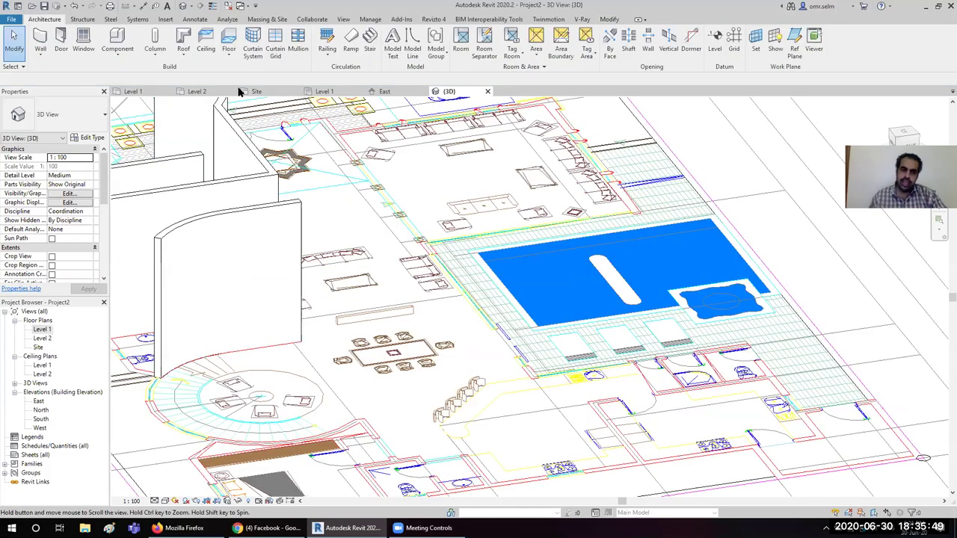
- Place walls with WA and Pick Lines on the imported DWG plan lines
{"action": "key", "text": "w"}
{"action": "key", "text": "a"}
{"action": "left_click", "coordinate": [408, 55]}
{"action": "middle_click_drag", "start_coordinate": [419, 407], "coordinate": [414, 209]}
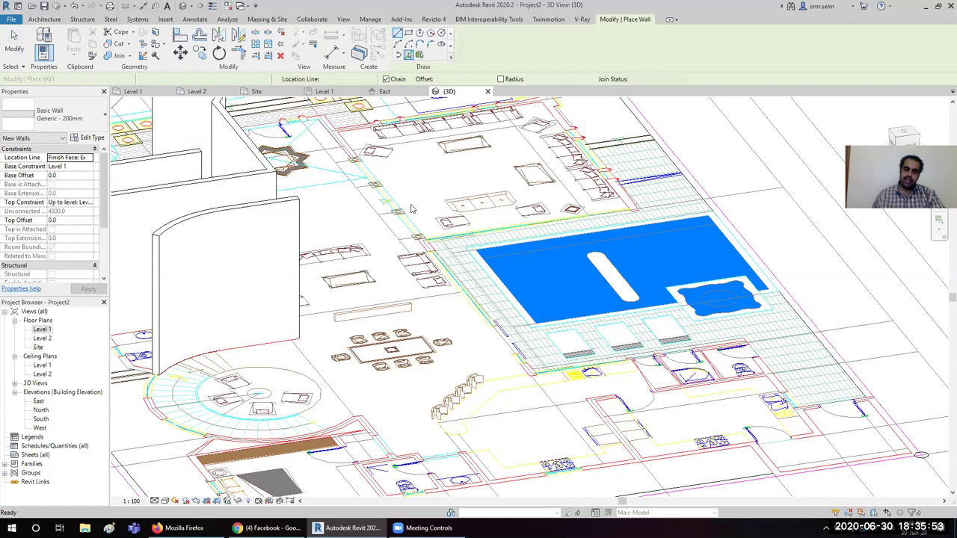
{"action": "scroll", "coordinate": [408, 237], "scroll_direction": "up", "scroll_amount": 4}
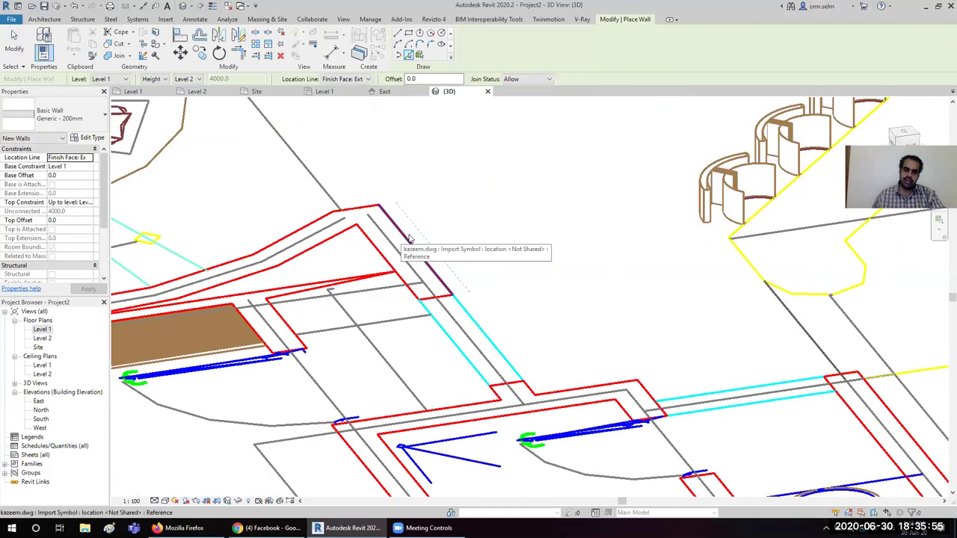
{"action": "left_click", "coordinate": [408, 238]}
{"action": "scroll", "coordinate": [451, 296], "scroll_direction": "down", "scroll_amount": 2}
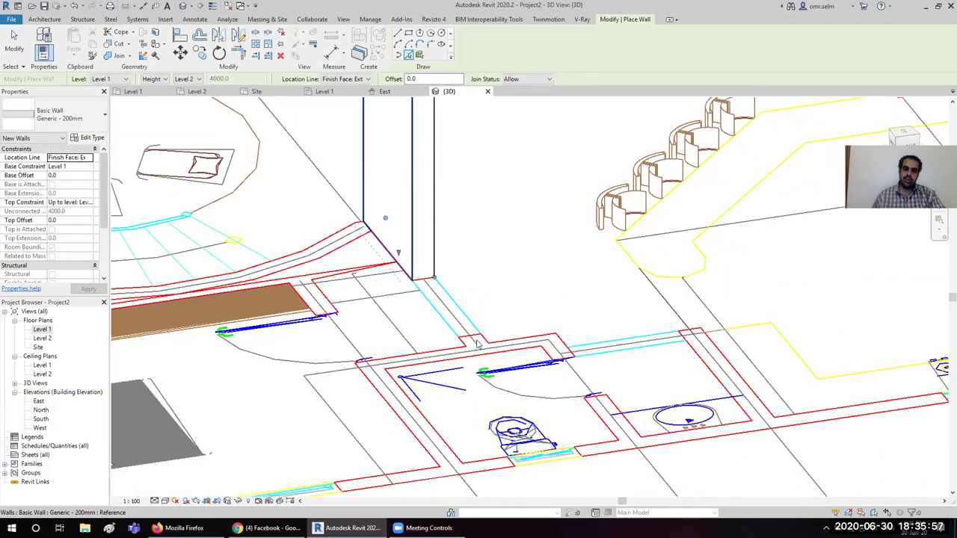
{"action": "scroll", "coordinate": [477, 344], "scroll_direction": "up", "scroll_amount": 2}
{"action": "left_click", "coordinate": [496, 351]}
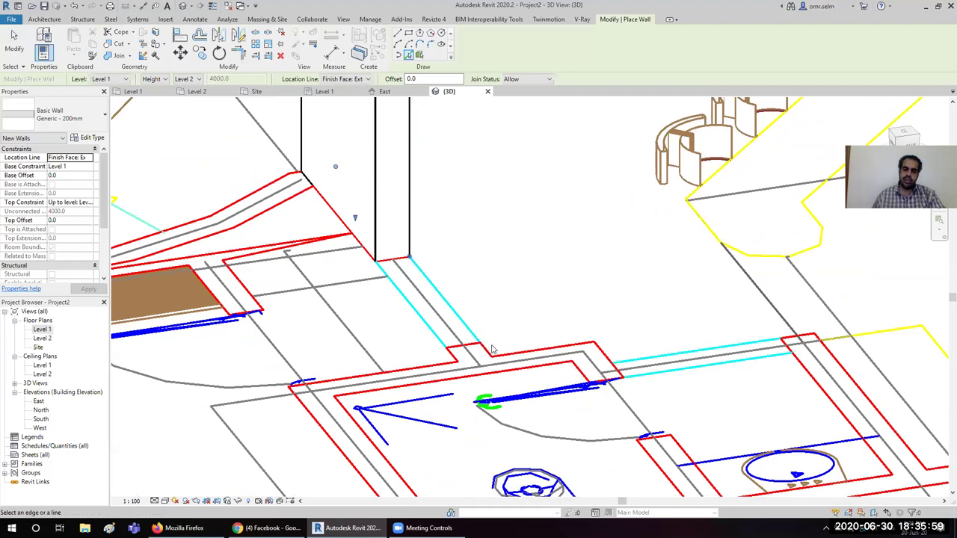
{"action": "left_click", "coordinate": [488, 350]}
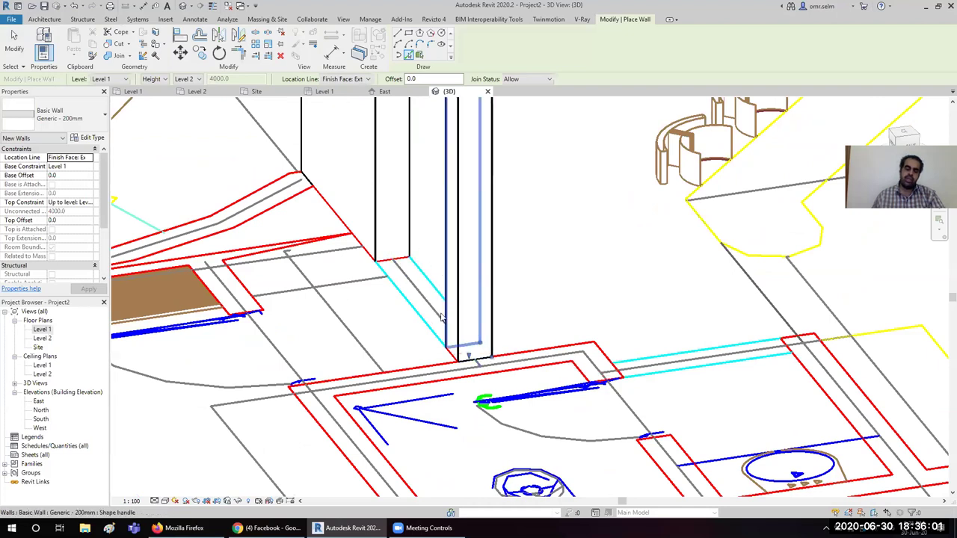
{"action": "scroll", "coordinate": [448, 322], "scroll_direction": "down", "scroll_amount": 2}
{"action": "scroll", "coordinate": [416, 194], "scroll_direction": "down", "scroll_amount": 2}
{"action": "key", "text": "Escape"}
{"action": "key", "text": "Escape"}
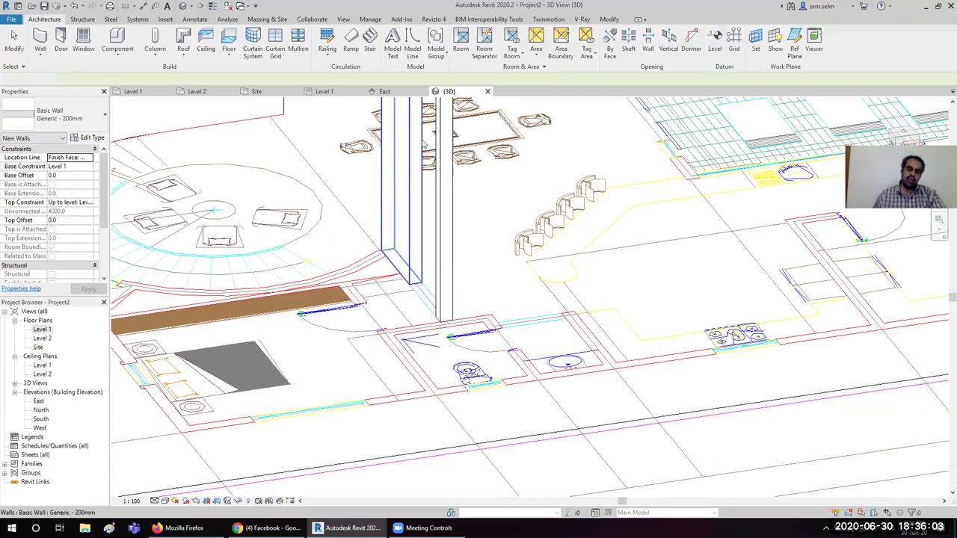
- Join two of the new walls into a corner with Trim/Extend to Corner (TR)
{"action": "left_click", "coordinate": [417, 216]}
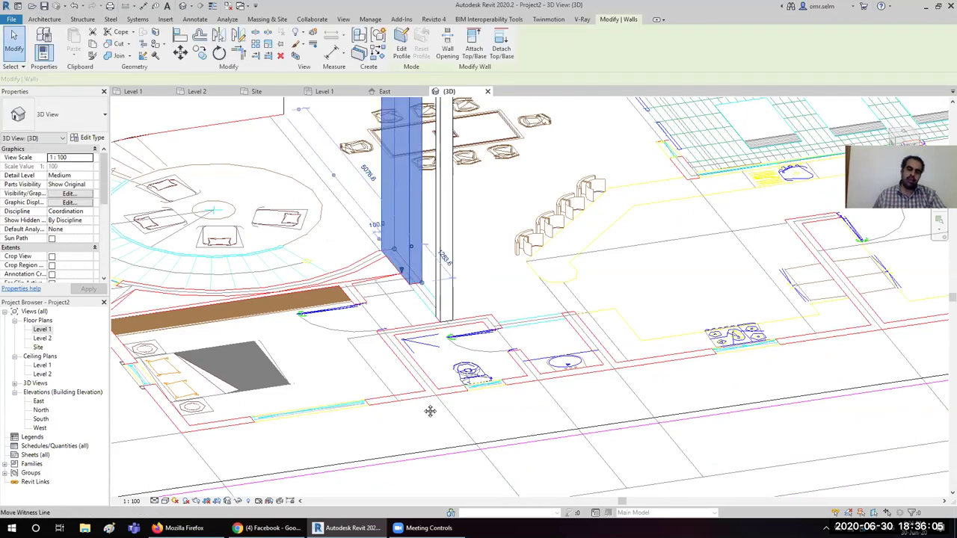
{"action": "middle_click_drag", "start_coordinate": [530, 417], "coordinate": [538, 413], "text": "shift"}
{"action": "left_click_drag", "start_coordinate": [460, 413], "coordinate": [459, 413]}
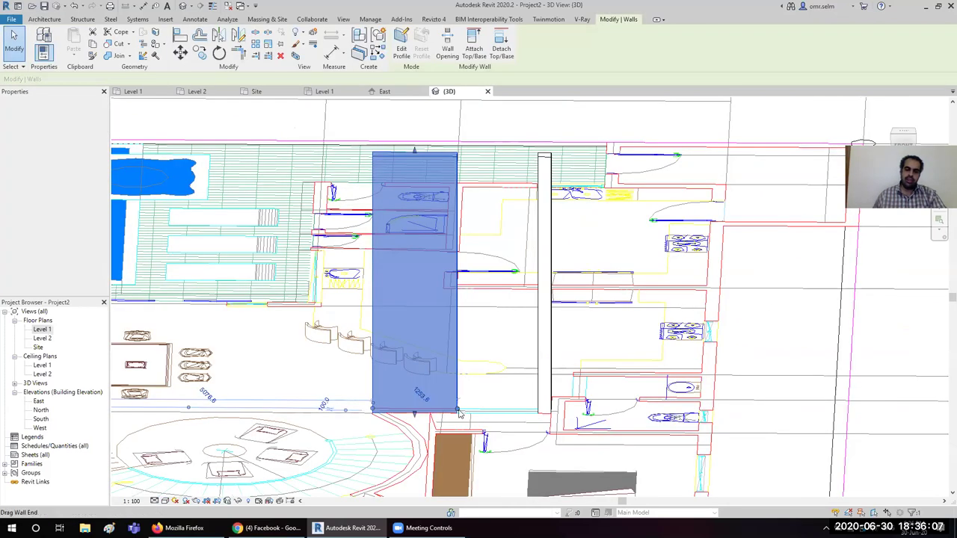
{"action": "key", "text": "Escape"}
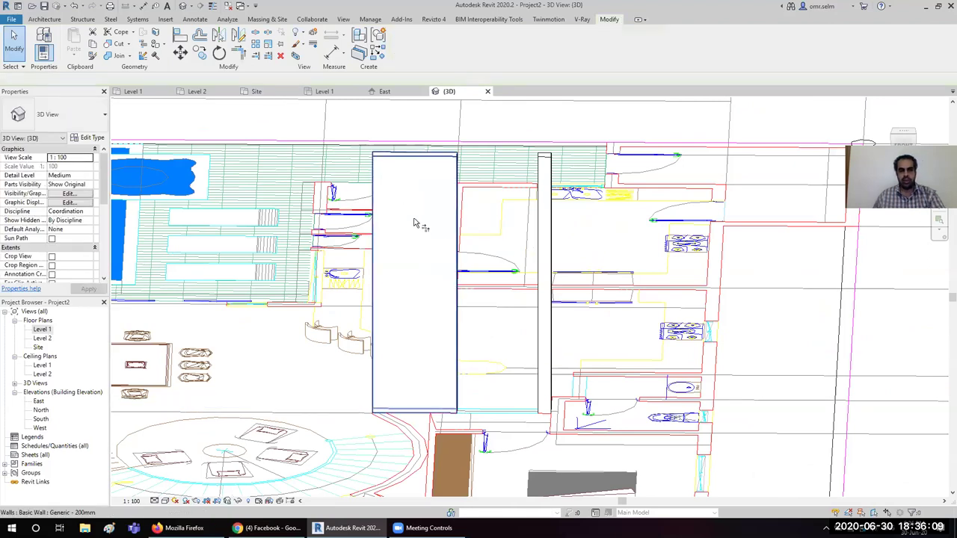
{"action": "key", "text": "t"}
{"action": "key", "text": "r"}
{"action": "left_click", "coordinate": [419, 220]}
{"action": "left_click", "coordinate": [543, 228]}
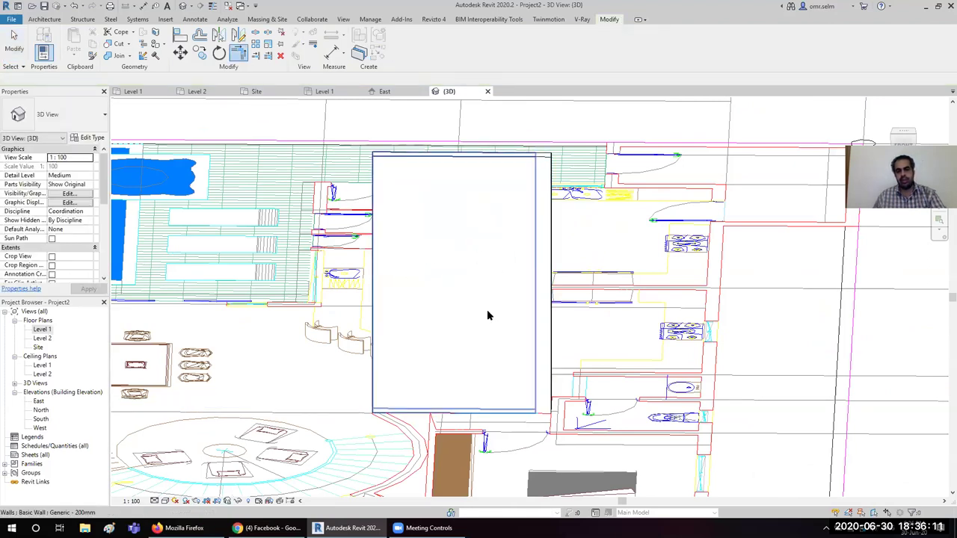
{"action": "key", "text": "Escape"}
{"action": "scroll", "coordinate": [442, 415], "scroll_direction": "up", "scroll_amount": 2}
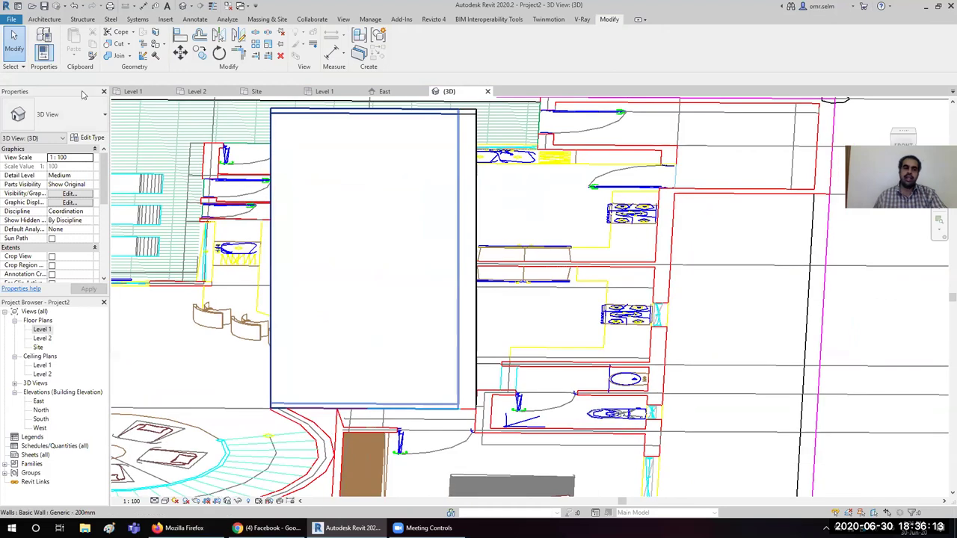
{"action": "left_click", "coordinate": [58, 20]}
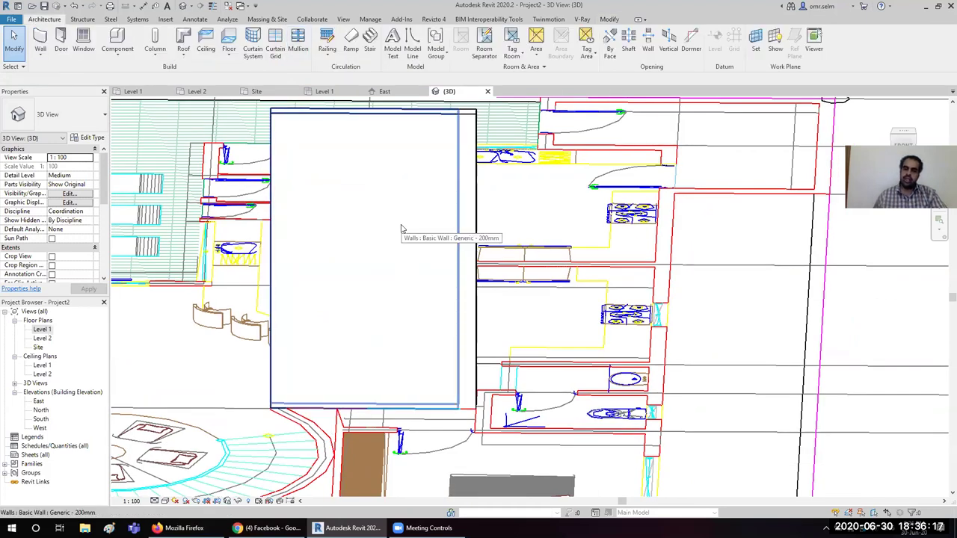
- Cut a rectangular Wall Opening through the lengthened central wall and orbit to check it
{"action": "left_click", "coordinate": [648, 41]}
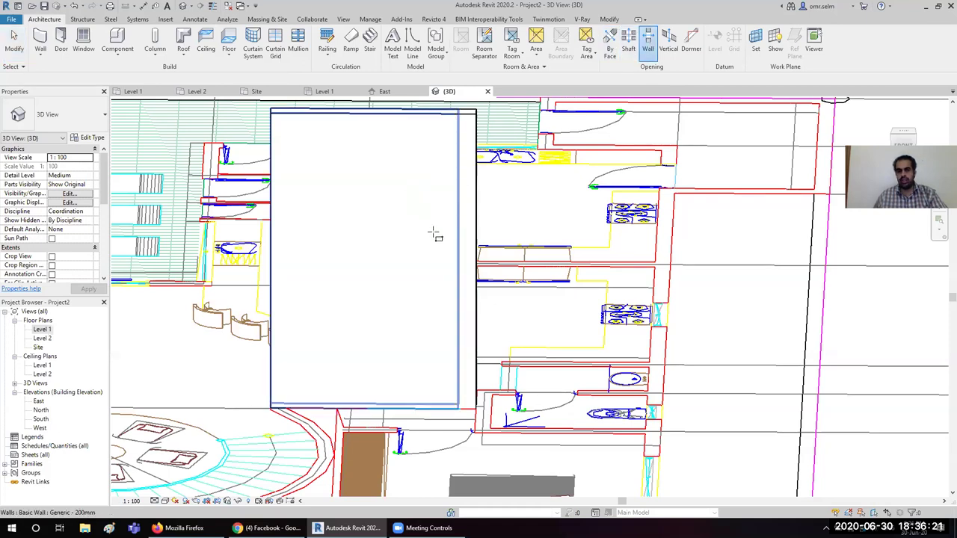
{"action": "left_click", "coordinate": [390, 185]}
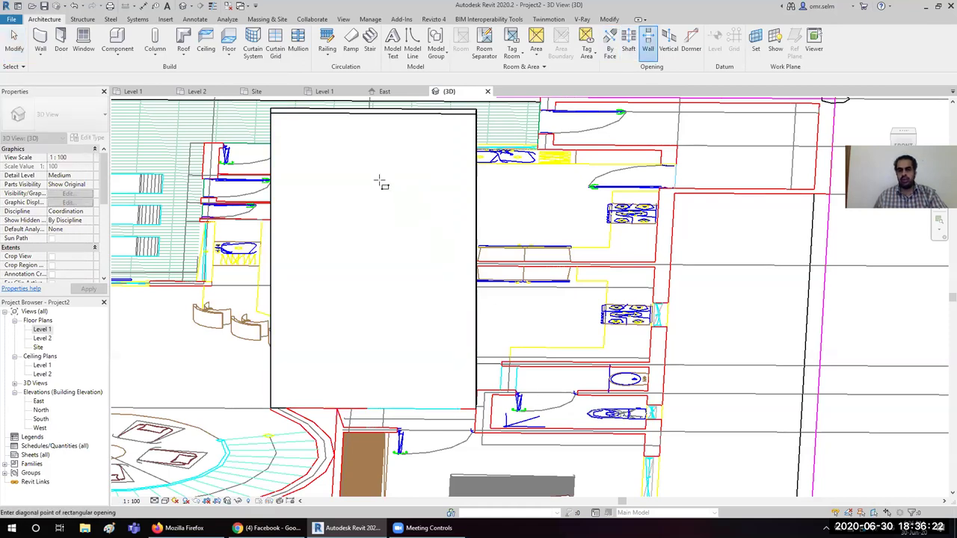
{"action": "left_click", "coordinate": [456, 410]}
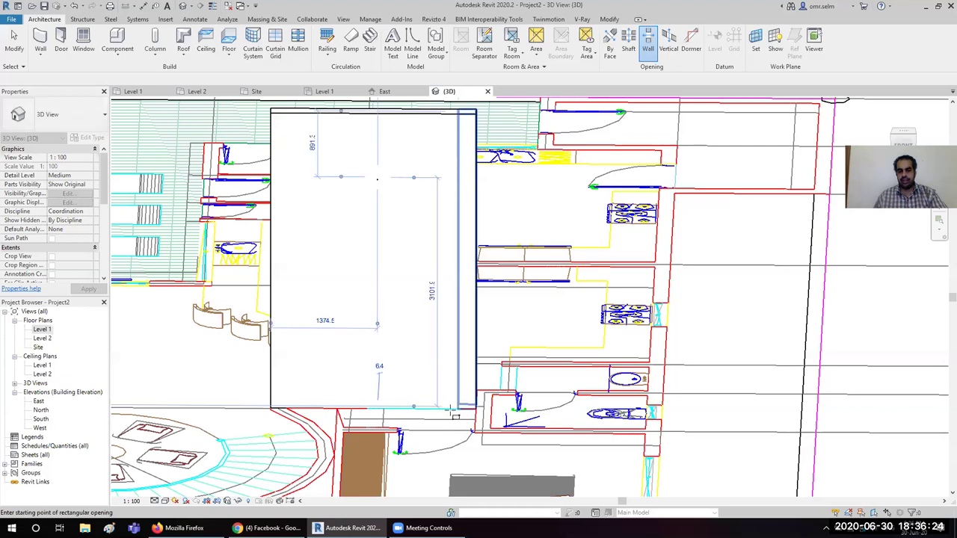
{"action": "left_click", "coordinate": [382, 176]}
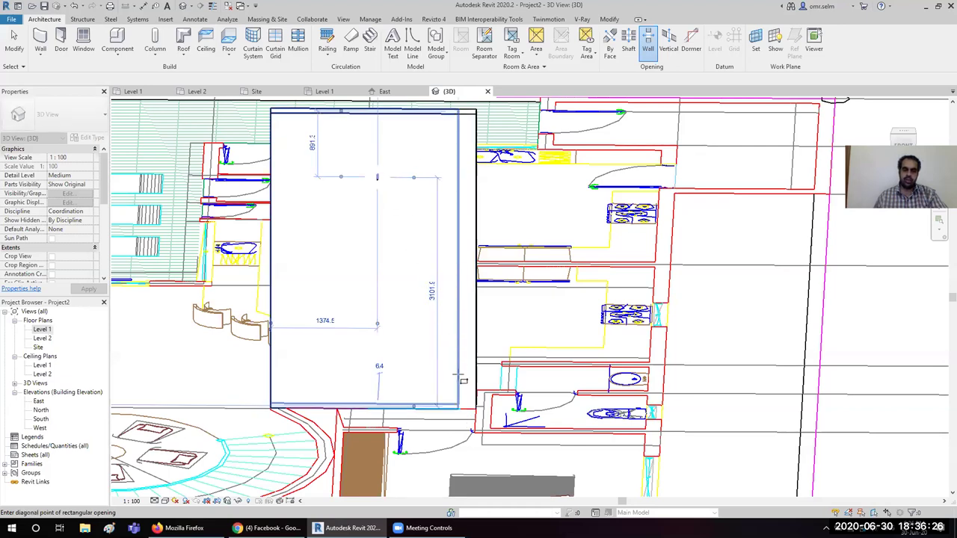
{"action": "left_click", "coordinate": [456, 411]}
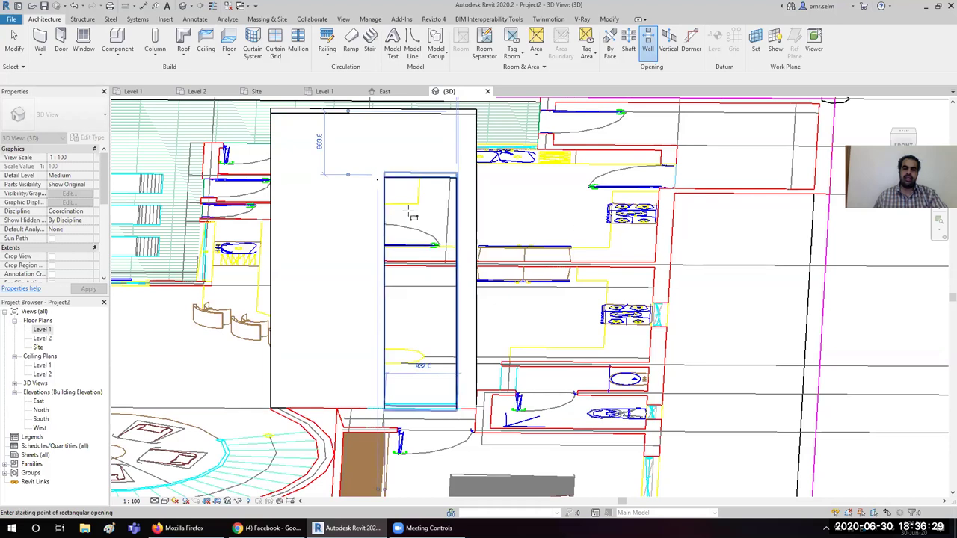
{"action": "mouse_move", "coordinate": [447, 352]}
{"action": "middle_mouse_down", "text": "shift"}
{"action": "mouse_move", "coordinate": [322, 366]}
{"action": "mouse_move", "coordinate": [469, 349]}
{"action": "middle_mouse_up", "text": "shift"}
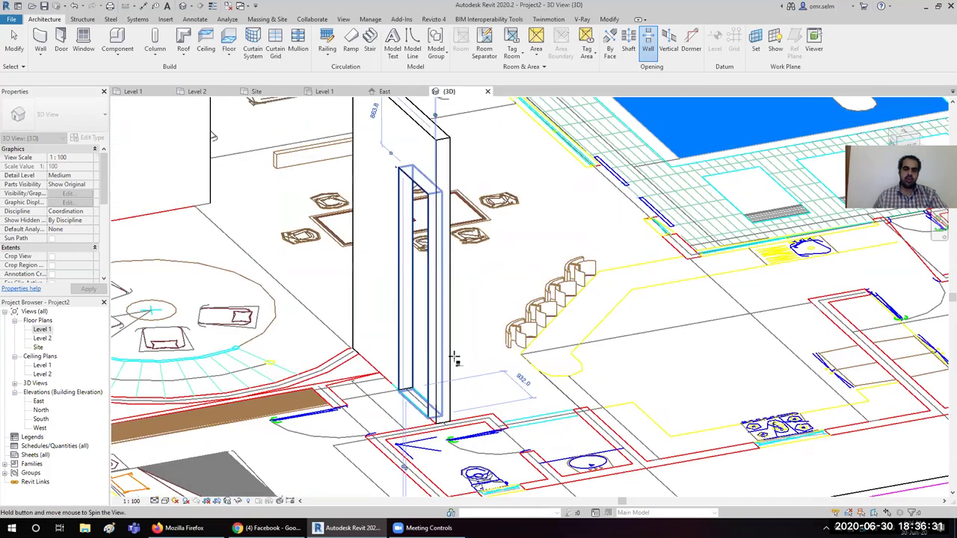
{"action": "middle_click_drag", "start_coordinate": [410, 360], "coordinate": [404, 344], "text": "shift"}
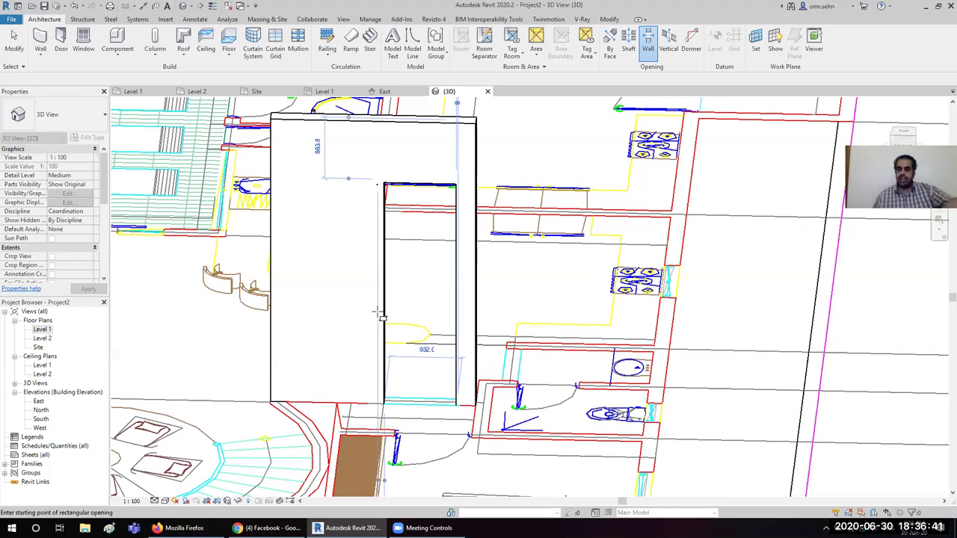
{"action": "scroll", "coordinate": [442, 262], "scroll_direction": "down", "scroll_amount": 1}
- Orbit and zoom out to a near top-down view of the walled kazeem.dwg plan; dismiss the notification
{"action": "scroll", "coordinate": [516, 288], "scroll_direction": "down", "scroll_amount": 1}
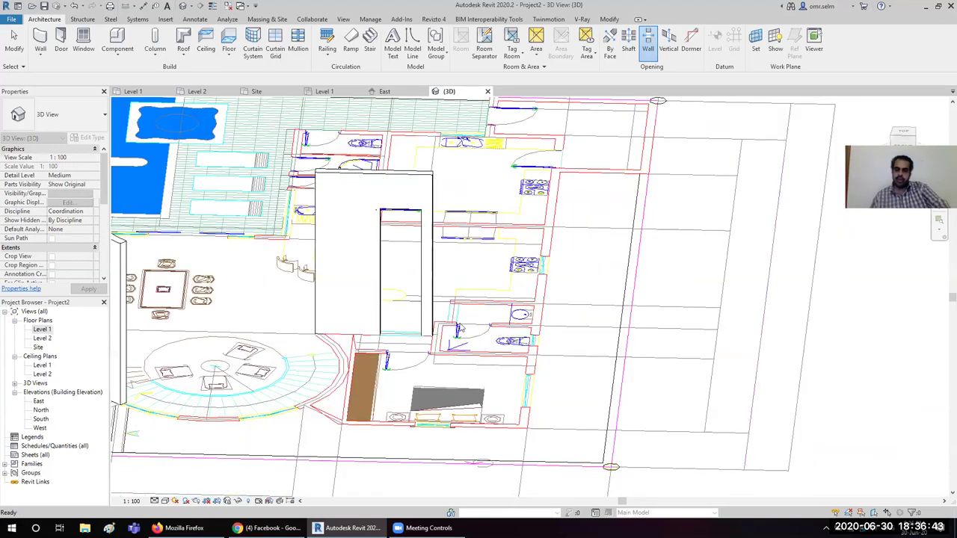
{"action": "key", "text": "Escape"}
{"action": "scroll", "coordinate": [464, 325], "scroll_direction": "down", "scroll_amount": 1}
{"action": "middle_click_drag", "start_coordinate": [537, 225], "coordinate": [452, 347], "text": "shift"}
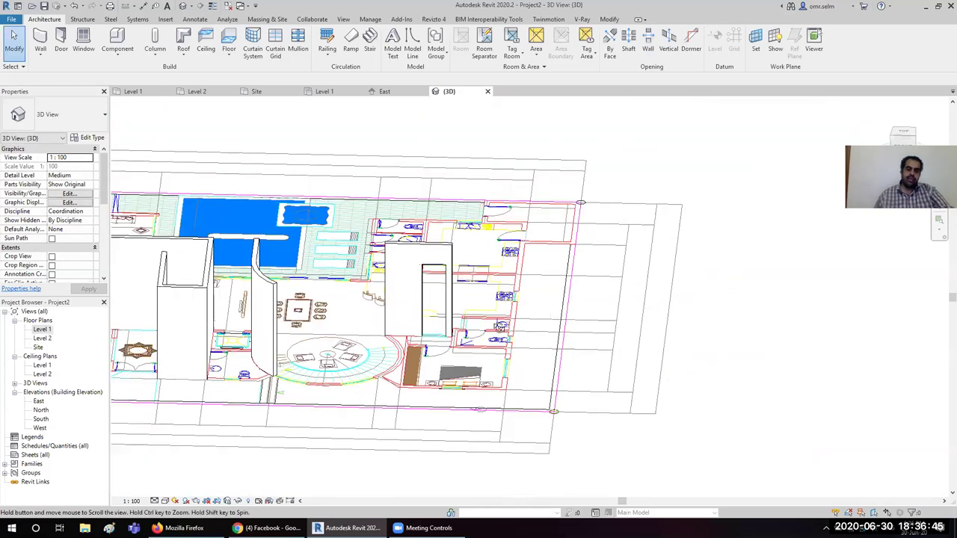
{"action": "middle_click_drag", "start_coordinate": [718, 283], "coordinate": [718, 283], "text": "shift"}
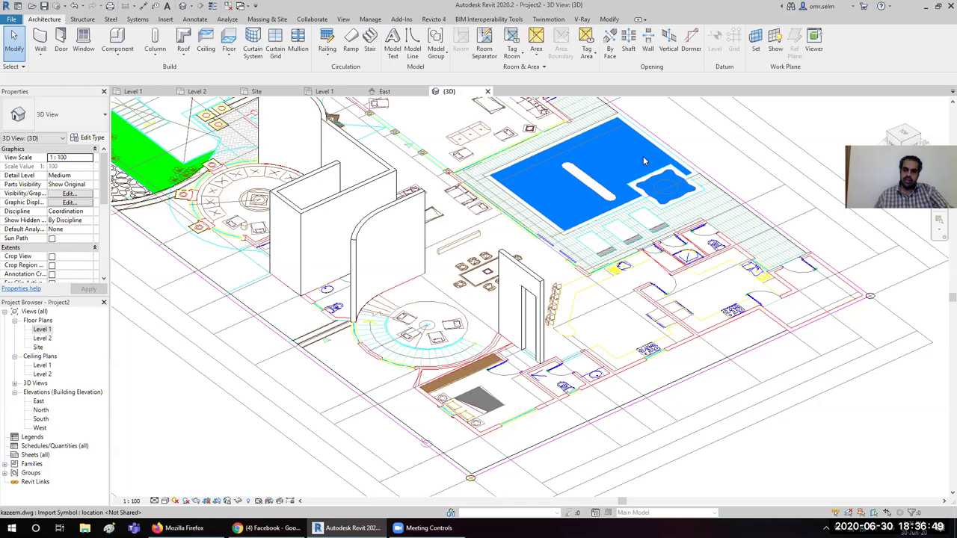
{"action": "scroll", "coordinate": [415, 258], "scroll_direction": "down", "scroll_amount": 2}
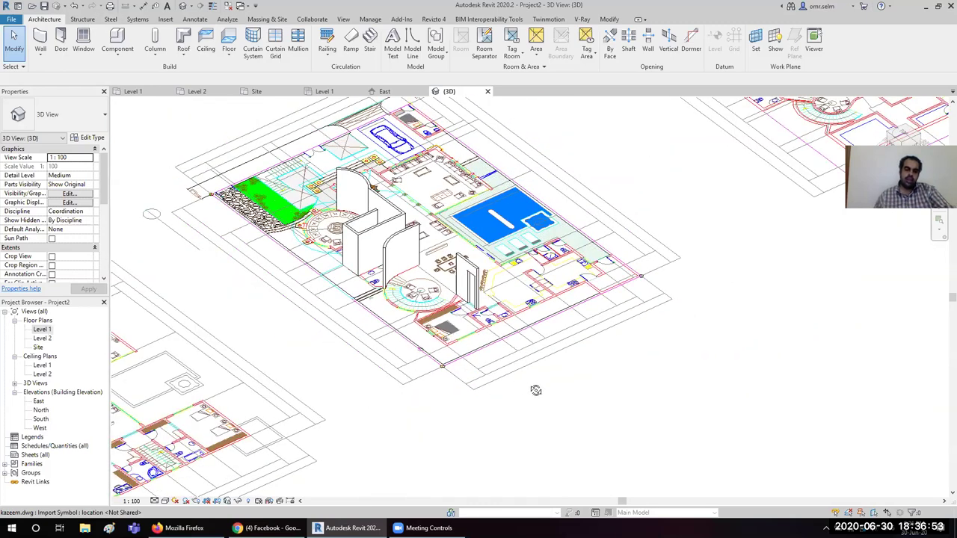
{"action": "middle_click_drag", "start_coordinate": [537, 391], "coordinate": [460, 271], "text": "shift"}
{"action": "middle_click_drag", "start_coordinate": [370, 299], "coordinate": [386, 239], "text": "shift"}
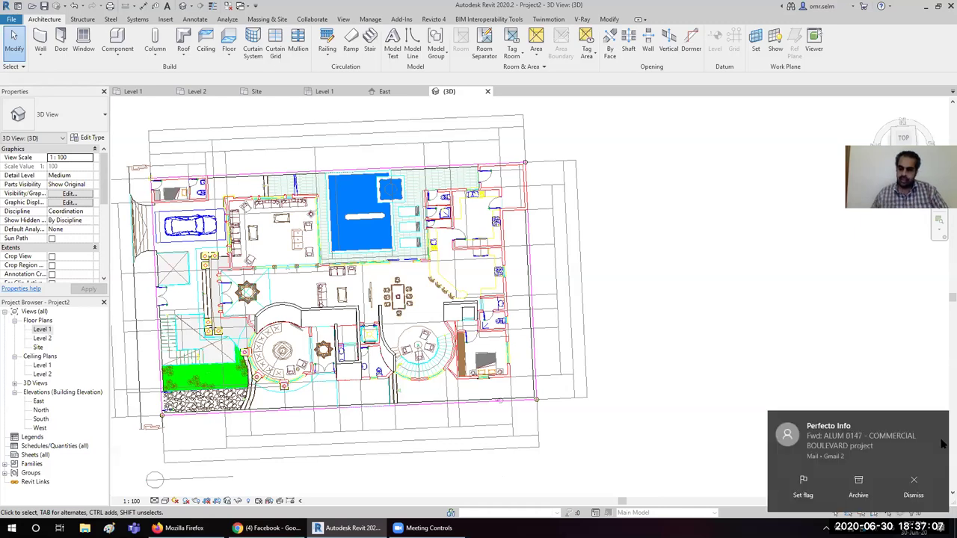
{"action": "left_click", "coordinate": [914, 485]}
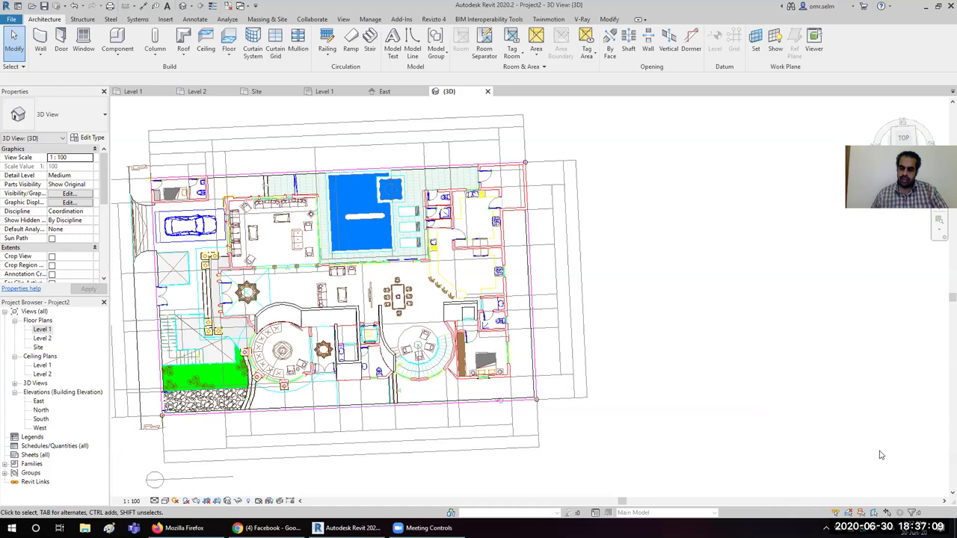
- Show the CAD export choices: DWG, DXF, DGN and ACIS (SAT)
{"action": "left_click", "coordinate": [914, 496]}
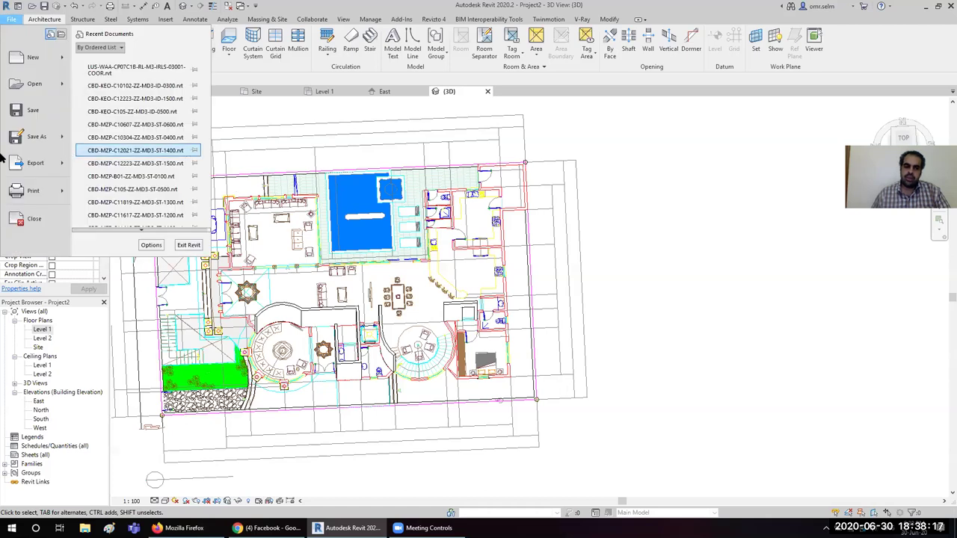
{"action": "mouse_move", "coordinate": [142, 60]}
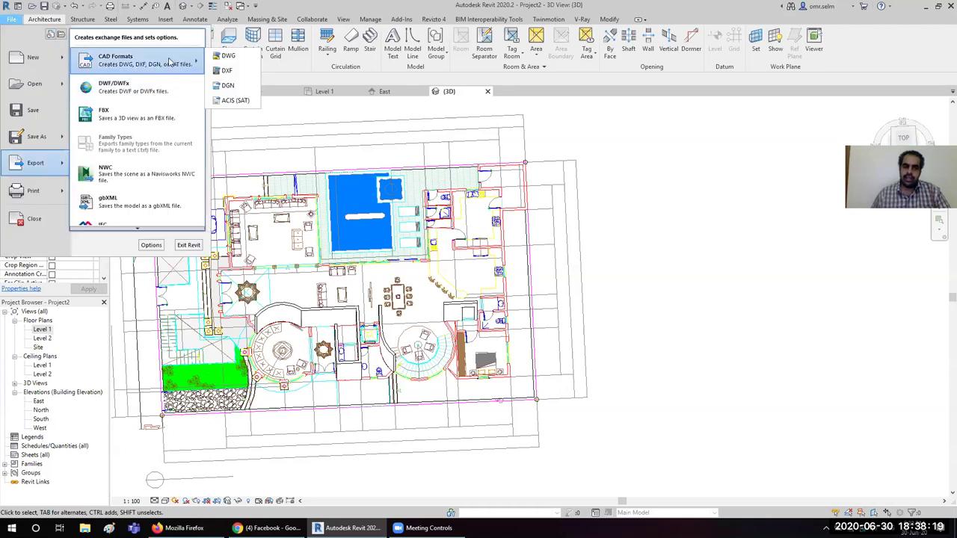
- In DWG export settings, try listing sheets in model, sheets in set, then all views, and close unexported
{"action": "left_click", "coordinate": [227, 56]}
{"action": "left_click", "coordinate": [395, 163]}
{"action": "left_click", "coordinate": [379, 177]}
{"action": "left_click", "coordinate": [345, 176]}
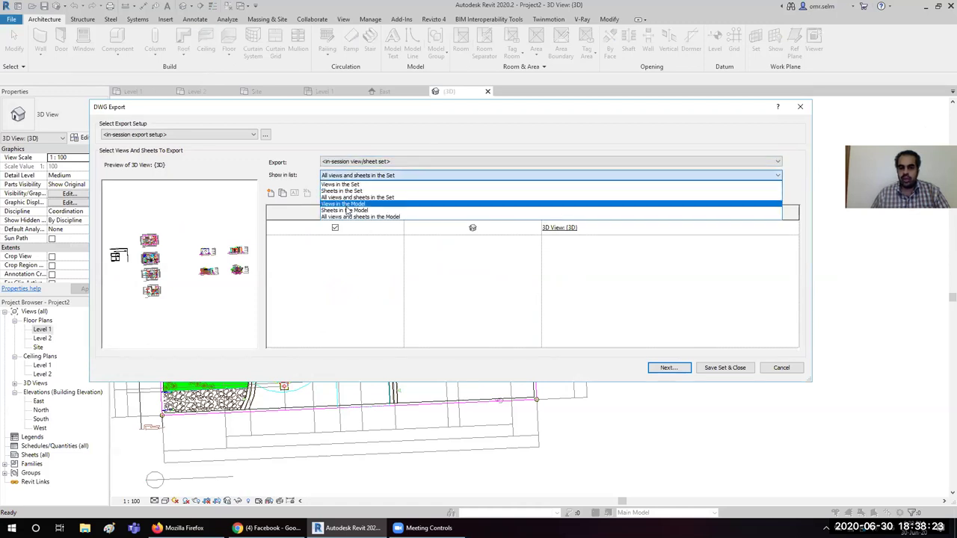
{"action": "left_click", "coordinate": [346, 211]}
{"action": "left_click", "coordinate": [345, 178]}
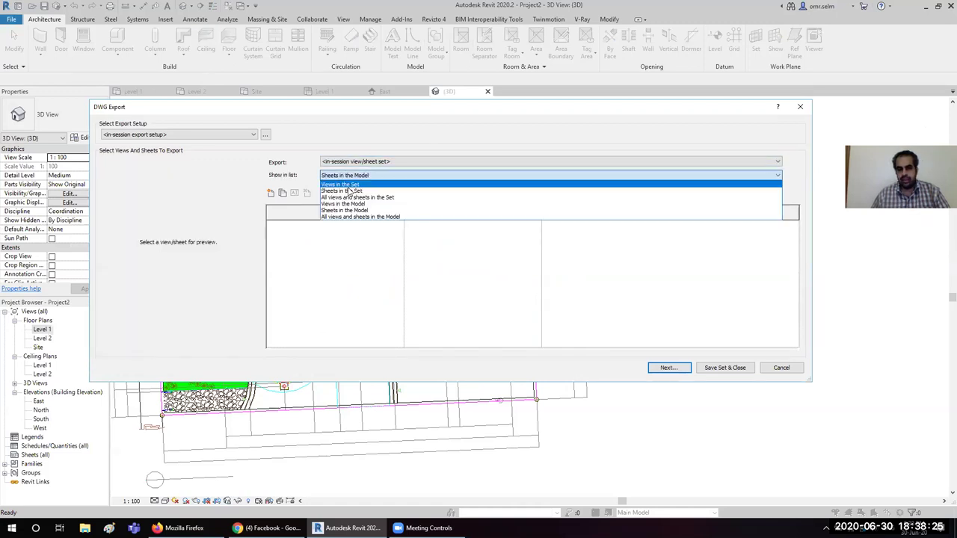
{"action": "left_click", "coordinate": [350, 191]}
{"action": "left_click", "coordinate": [344, 178]}
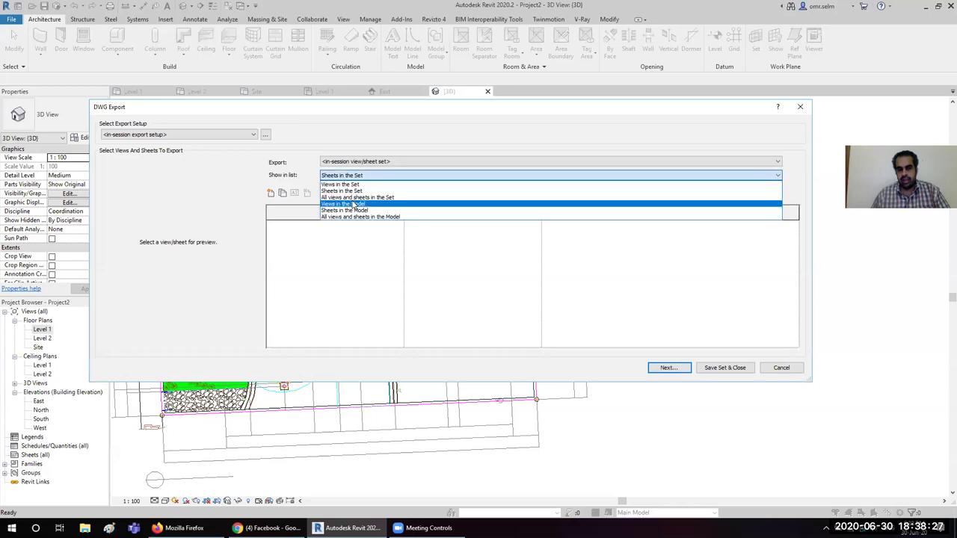
{"action": "left_click", "coordinate": [354, 204]}
{"action": "left_click", "coordinate": [342, 193]}
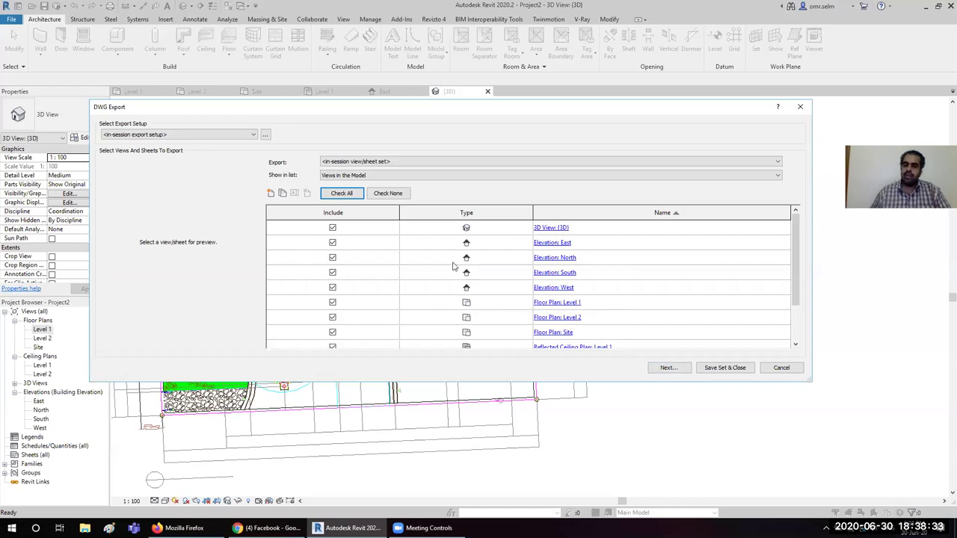
{"action": "left_click_drag", "start_coordinate": [719, 114], "coordinate": [603, 114]}
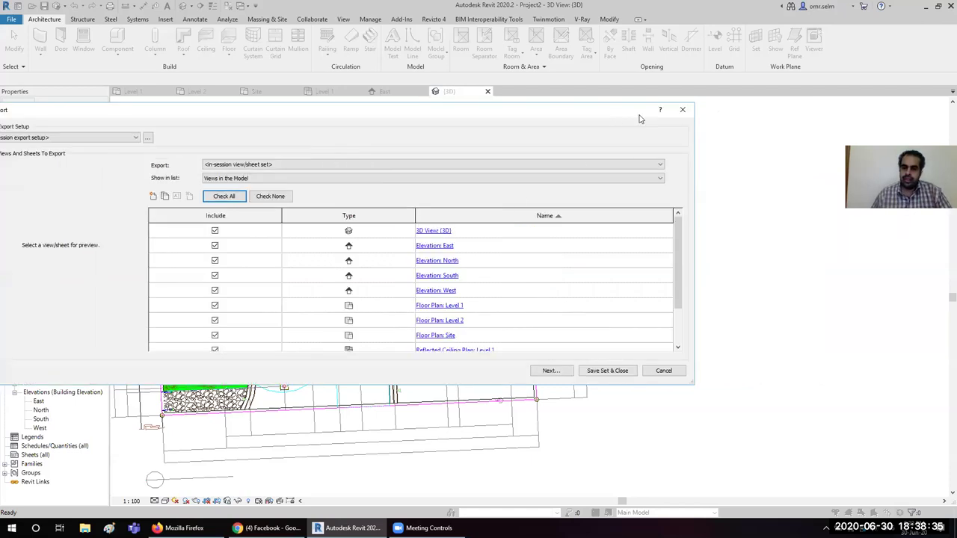
{"action": "left_click", "coordinate": [676, 107]}
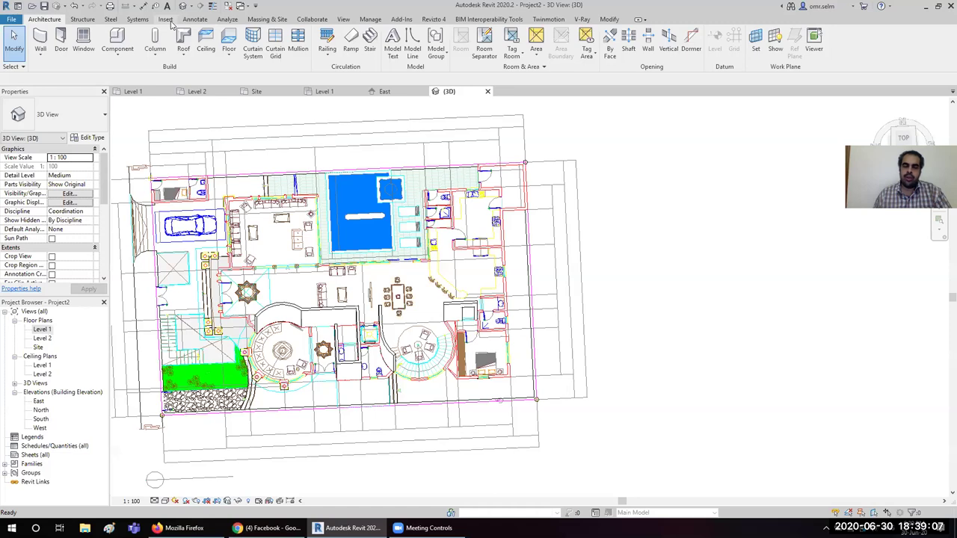
- Browse the Insert and Annotate tabs, then open the Level 1 floor plan
{"action": "left_click", "coordinate": [167, 20]}
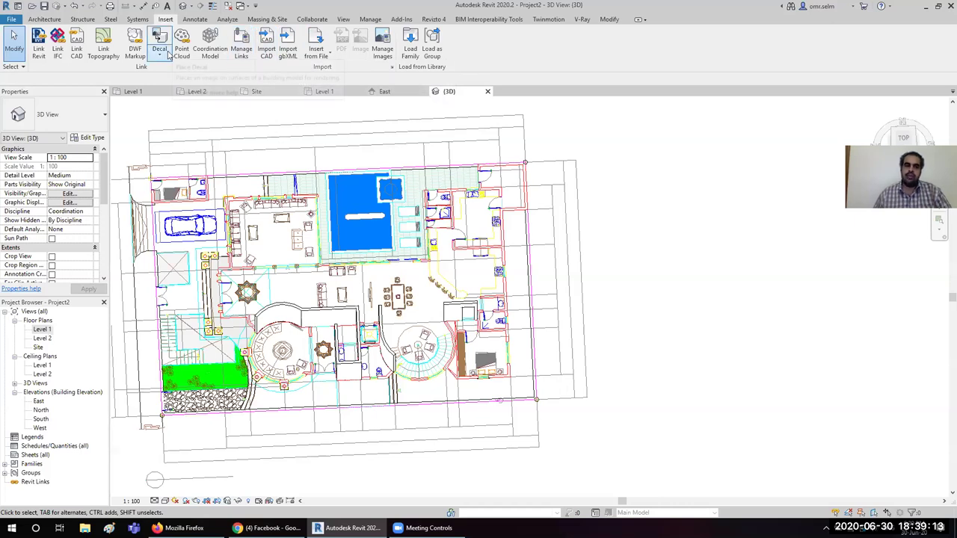
{"action": "left_click", "coordinate": [193, 19]}
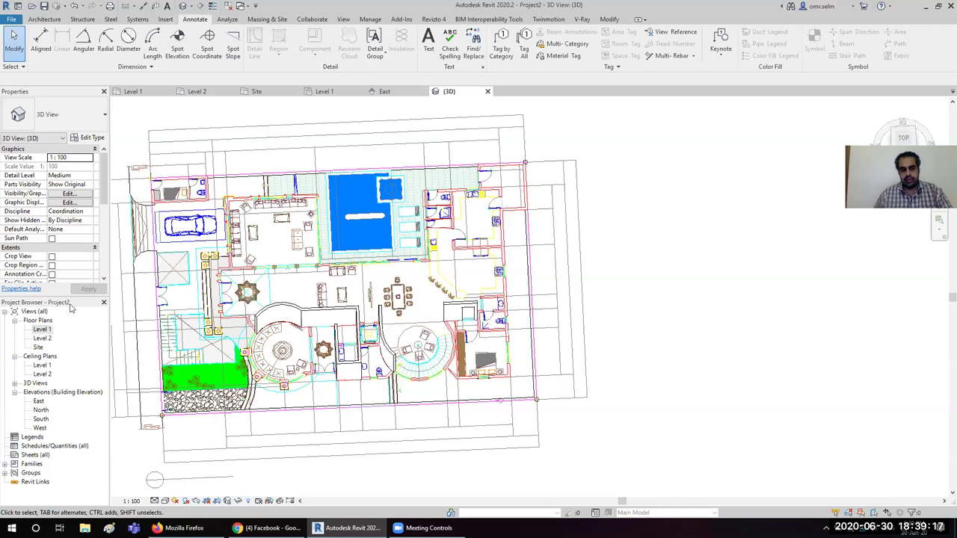
{"action": "double_click", "coordinate": [43, 329]}
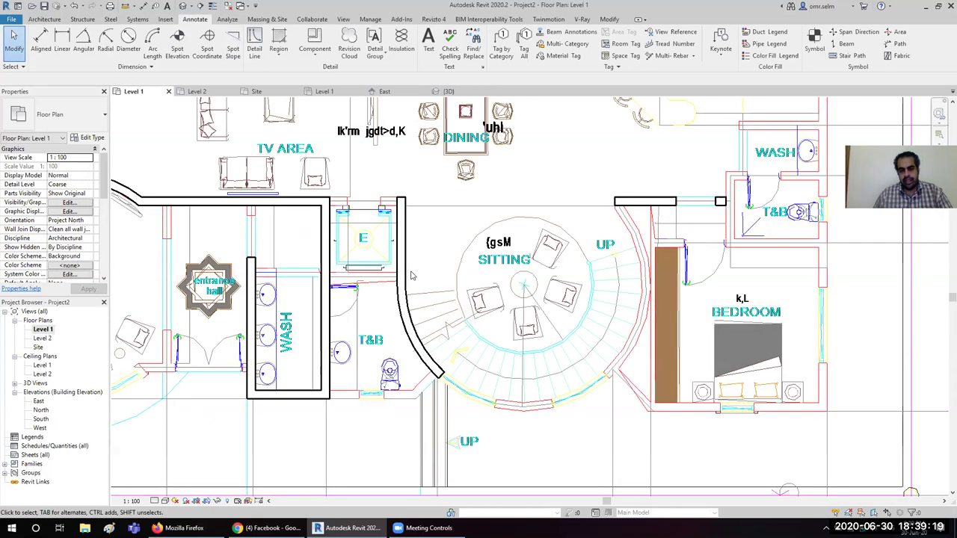
- Place an aligned dimension across the small building's left, middle and right walls reading 10200 and 7000
{"action": "scroll", "coordinate": [410, 276], "scroll_direction": "down", "scroll_amount": 5}
{"action": "middle_click_drag", "start_coordinate": [410, 276], "coordinate": [709, 298]}
{"action": "scroll", "coordinate": [374, 255], "scroll_direction": "down", "scroll_amount": 3}
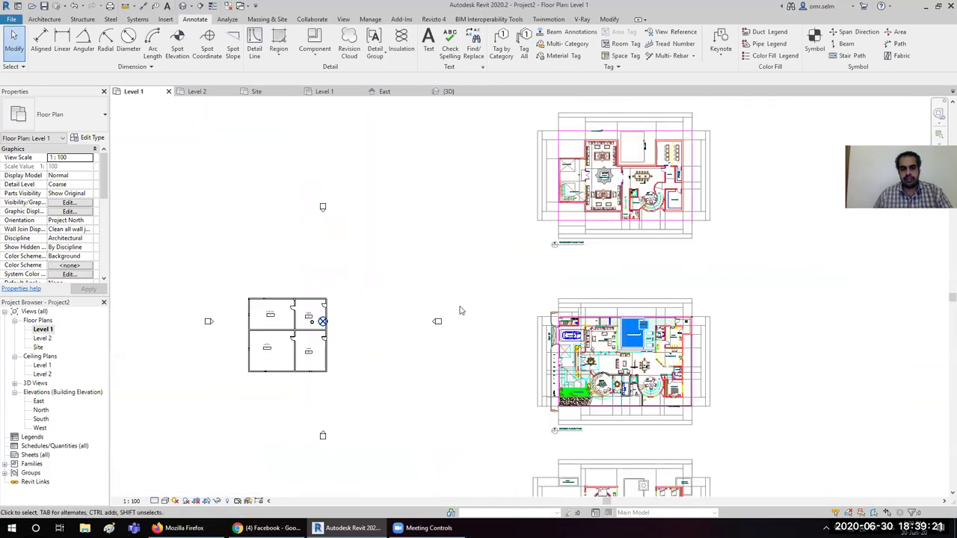
{"action": "middle_click_drag", "start_coordinate": [374, 256], "coordinate": [424, 222]}
{"action": "scroll", "coordinate": [329, 294], "scroll_direction": "up", "scroll_amount": 3}
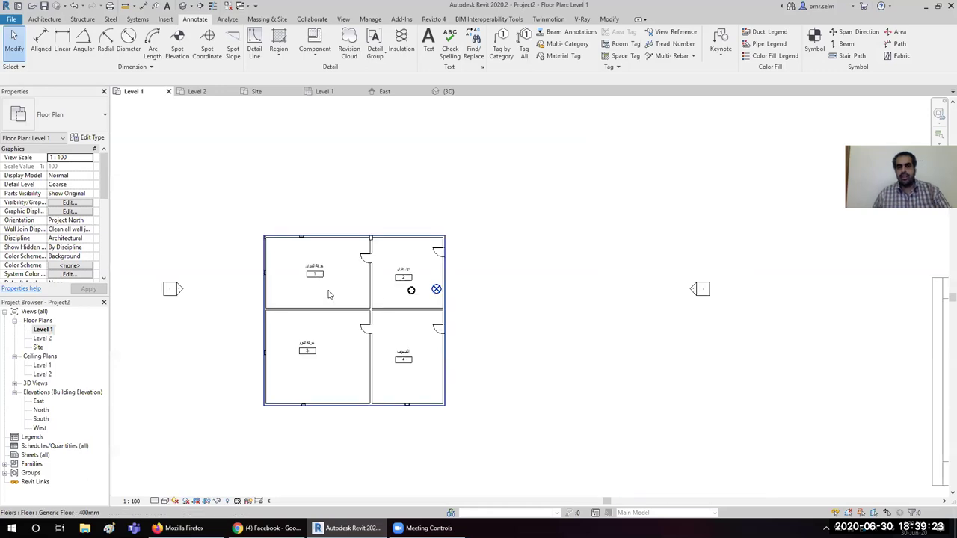
{"action": "scroll", "coordinate": [329, 294], "scroll_direction": "up", "scroll_amount": 1}
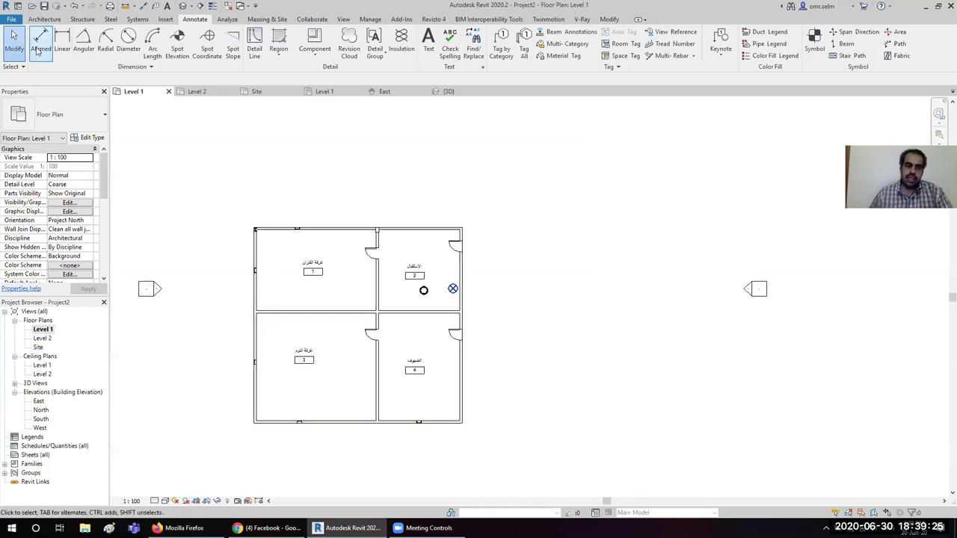
{"action": "left_click", "coordinate": [41, 43]}
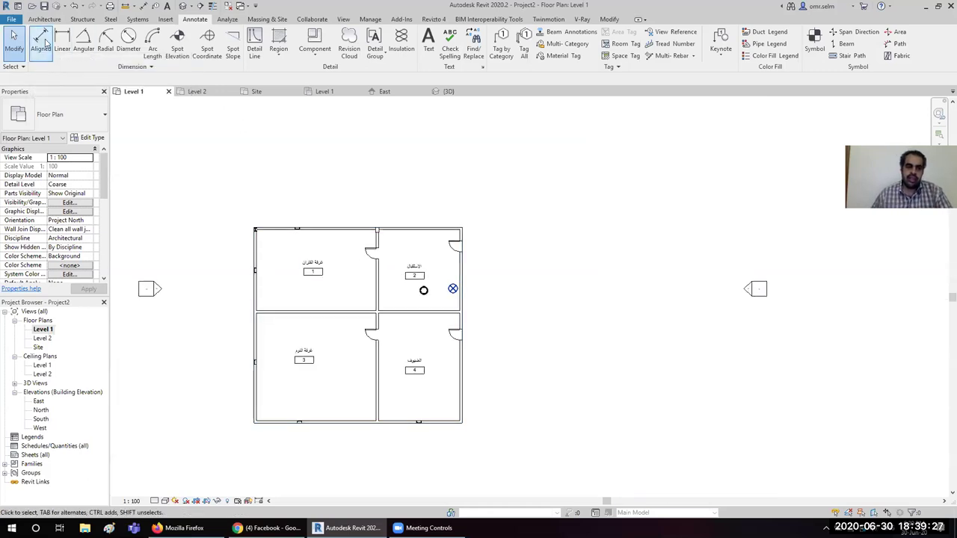
{"action": "scroll", "coordinate": [255, 248], "scroll_direction": "up", "scroll_amount": 3}
{"action": "scroll", "coordinate": [258, 247], "scroll_direction": "up", "scroll_amount": 3}
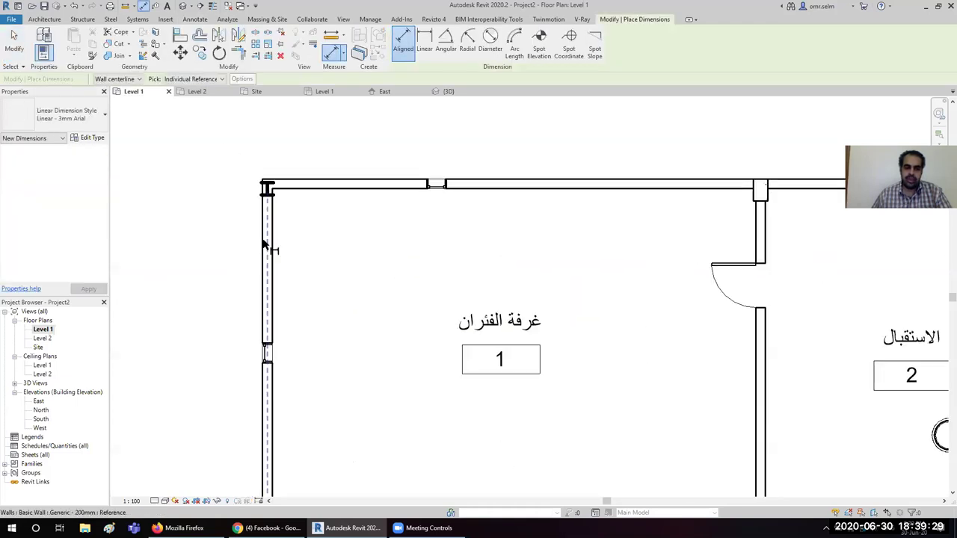
{"action": "left_click", "coordinate": [267, 247]}
{"action": "scroll", "coordinate": [267, 247], "scroll_direction": "down", "scroll_amount": 3}
{"action": "left_click", "coordinate": [434, 246]}
{"action": "left_click", "coordinate": [581, 226]}
{"action": "left_click", "coordinate": [554, 169]}
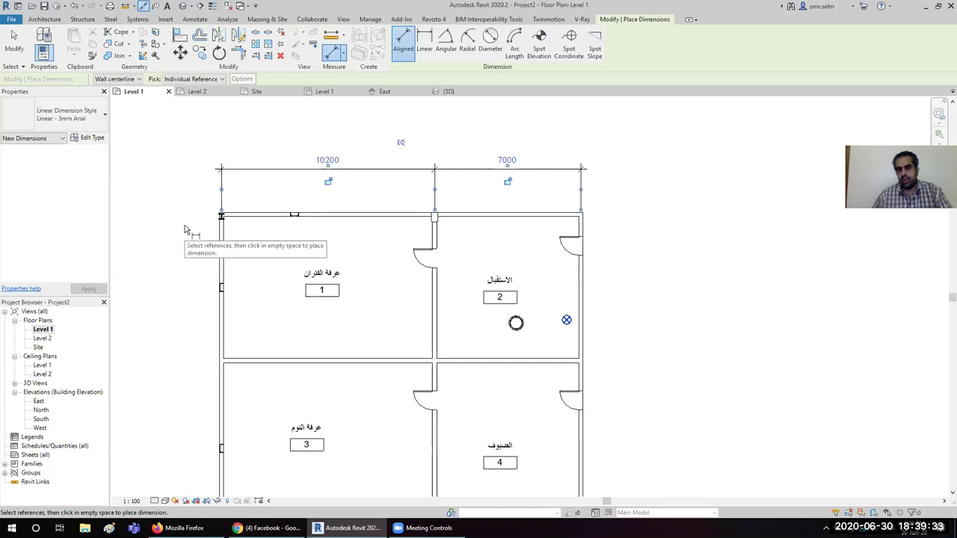
- Keep wall centerlines as reference and set the dimension Pick mode to Entire Walls
{"action": "left_click", "coordinate": [137, 80]}
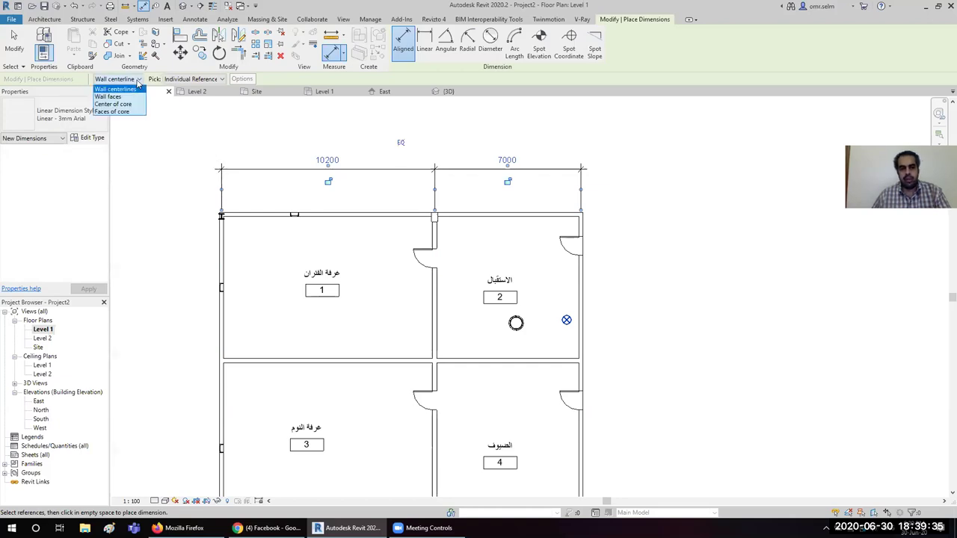
{"action": "left_click", "coordinate": [138, 81]}
{"action": "left_click", "coordinate": [193, 79]}
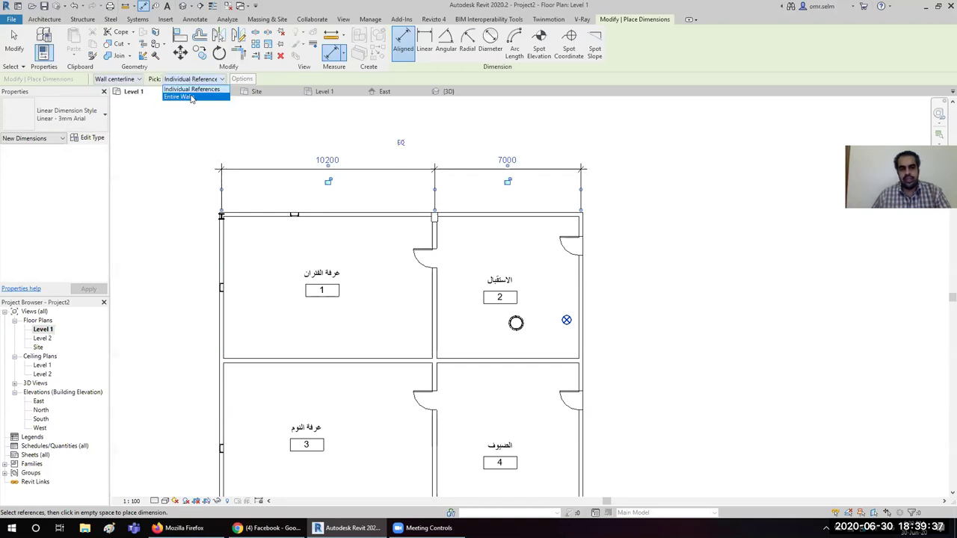
{"action": "left_click", "coordinate": [192, 97]}
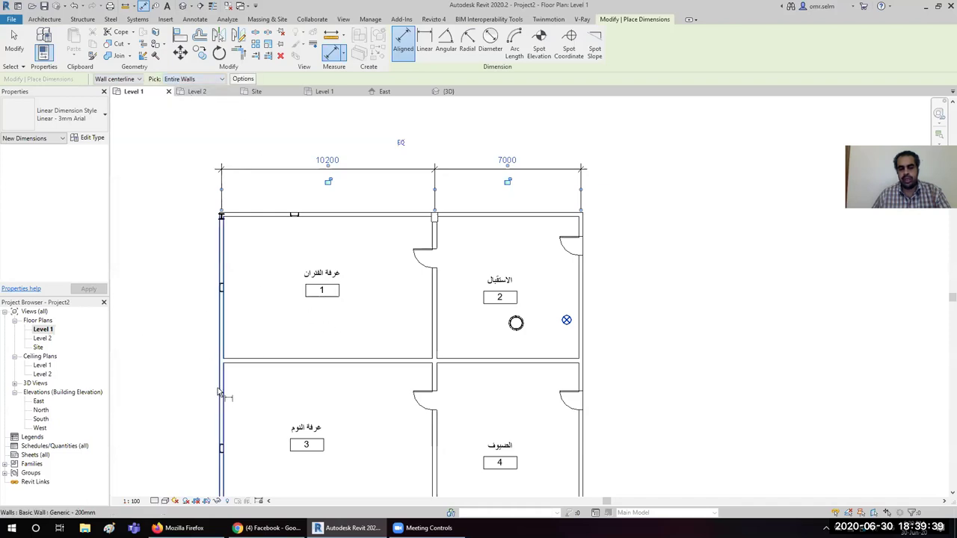
{"action": "scroll", "coordinate": [242, 318], "scroll_direction": "down", "scroll_amount": 1}
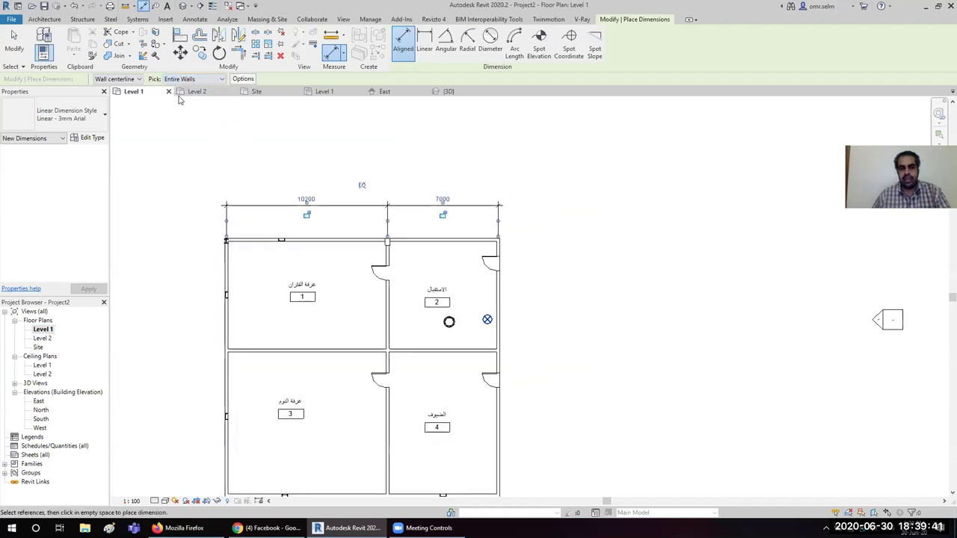
- Enable Openings (Centers), Intersecting Walls and Intersecting Grids in the automatic dimension options
{"action": "left_click", "coordinate": [243, 79]}
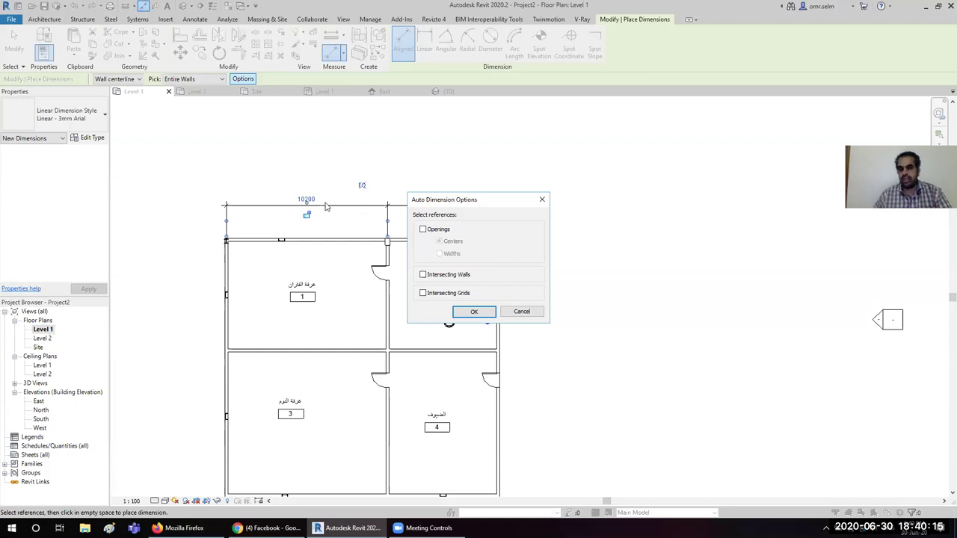
{"action": "left_click", "coordinate": [423, 230]}
{"action": "left_click", "coordinate": [441, 294]}
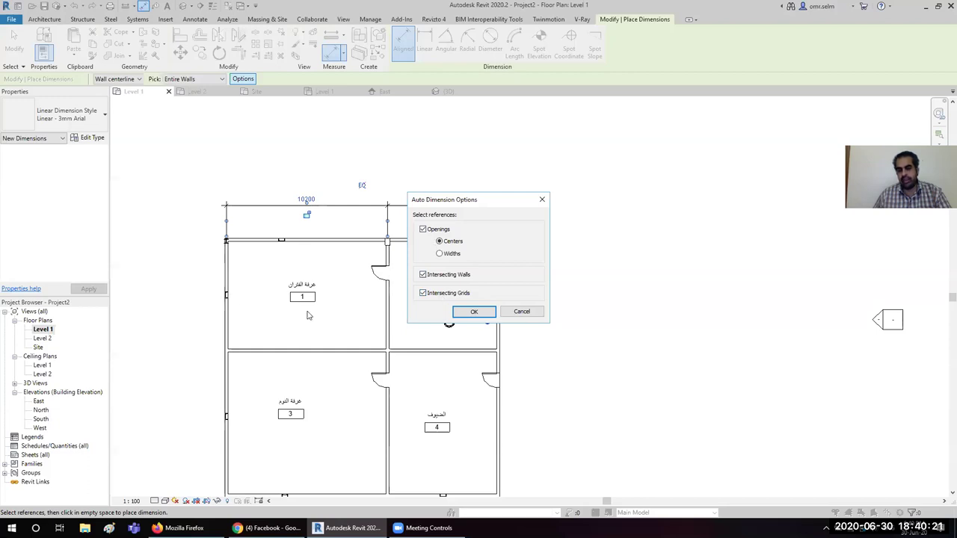
{"action": "left_click", "coordinate": [422, 292]}
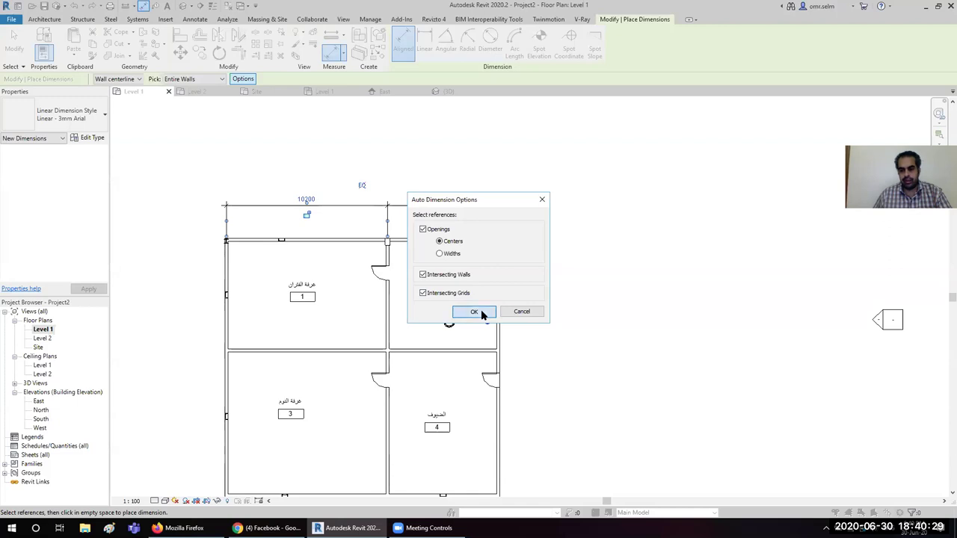
{"action": "left_click", "coordinate": [474, 312]}
- Place a trial dimension chain along the left exterior wall, then delete the 3500/4200 chain
{"action": "middle_click_drag", "start_coordinate": [229, 332], "coordinate": [401, 231]}
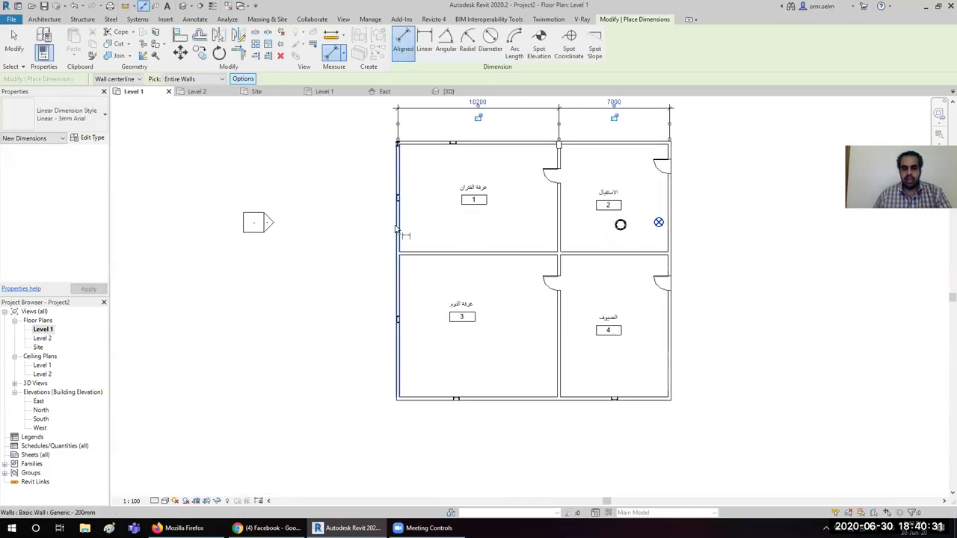
{"action": "left_click", "coordinate": [398, 241]}
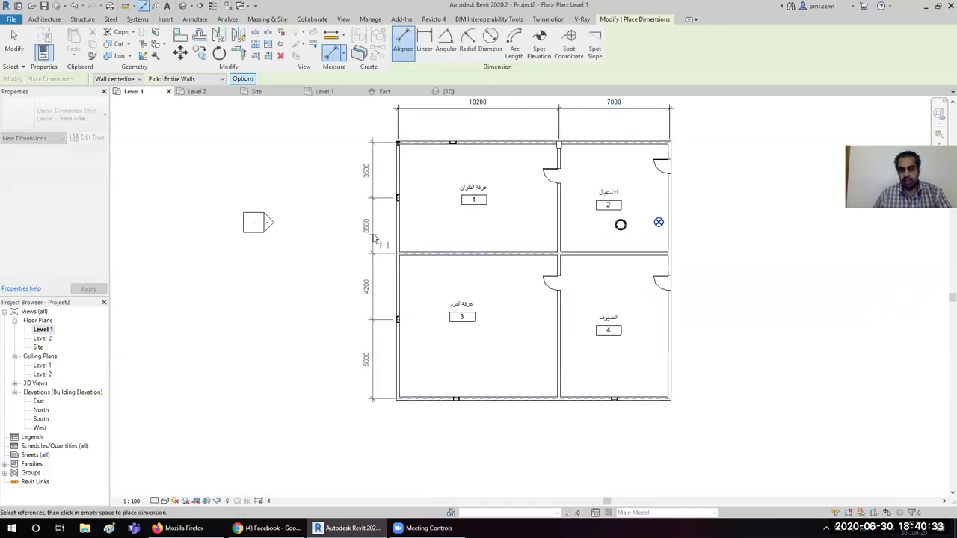
{"action": "left_click", "coordinate": [376, 242]}
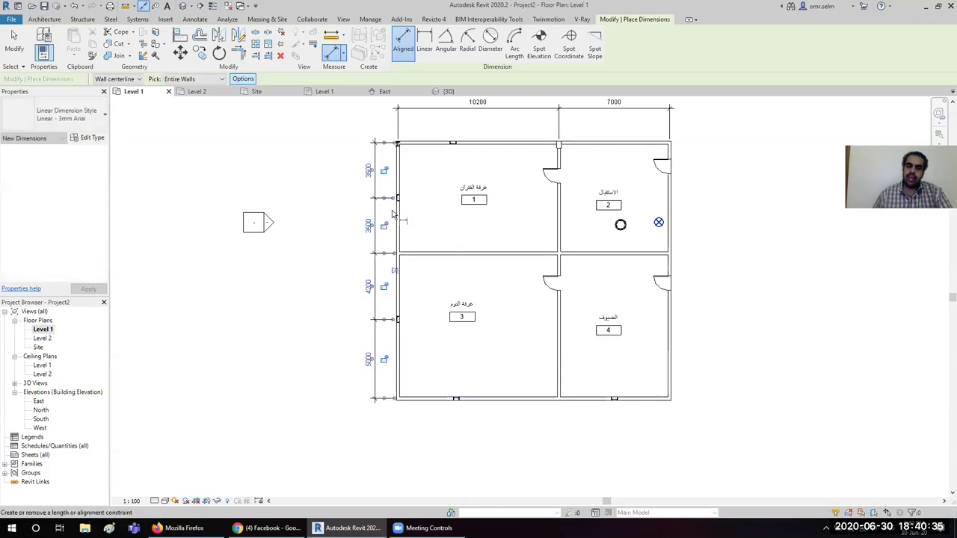
{"action": "scroll", "coordinate": [371, 166], "scroll_direction": "up", "scroll_amount": 3}
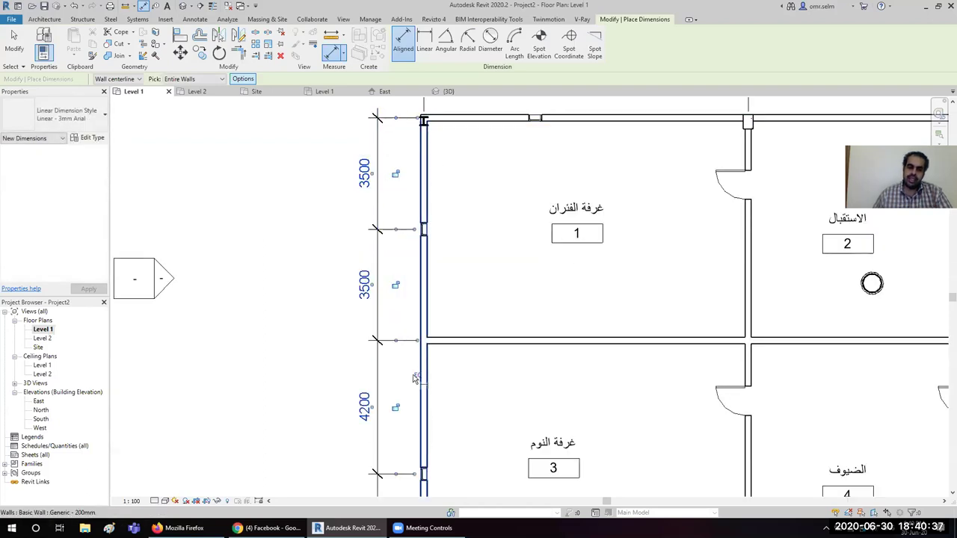
{"action": "middle_click_drag", "start_coordinate": [487, 379], "coordinate": [482, 329]}
{"action": "scroll", "coordinate": [472, 329], "scroll_direction": "up", "scroll_amount": 2}
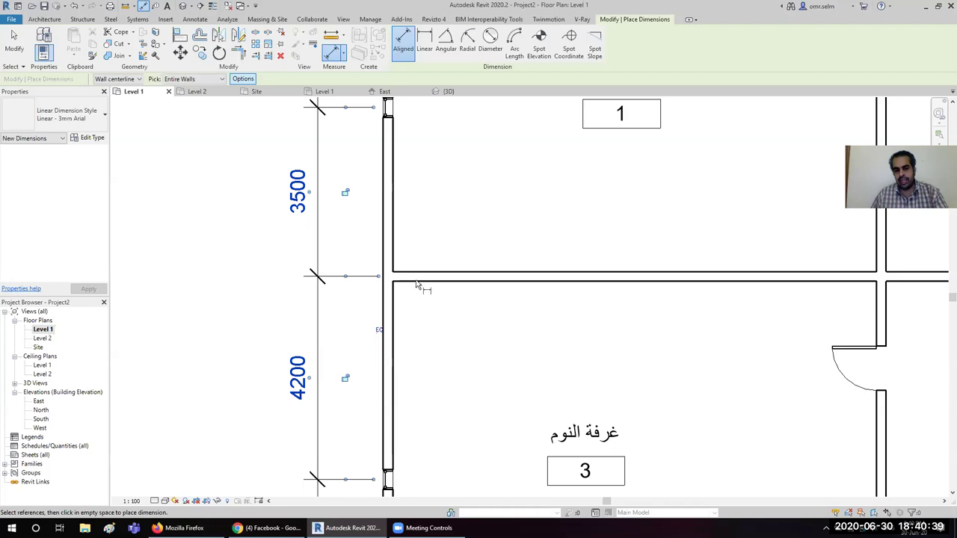
{"action": "left_click", "coordinate": [337, 302]}
{"action": "key", "text": "Escape"}
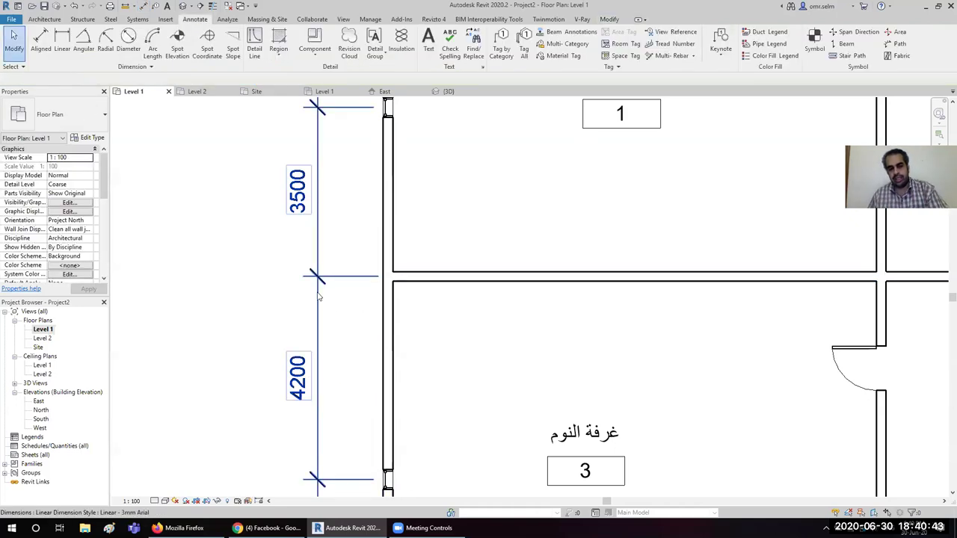
{"action": "left_click", "coordinate": [318, 299]}
{"action": "key", "text": "Delete"}
- Set automatic dimensions to measure opening widths and place a chain along the left exterior wall
{"action": "scroll", "coordinate": [318, 299], "scroll_direction": "down", "scroll_amount": 3}
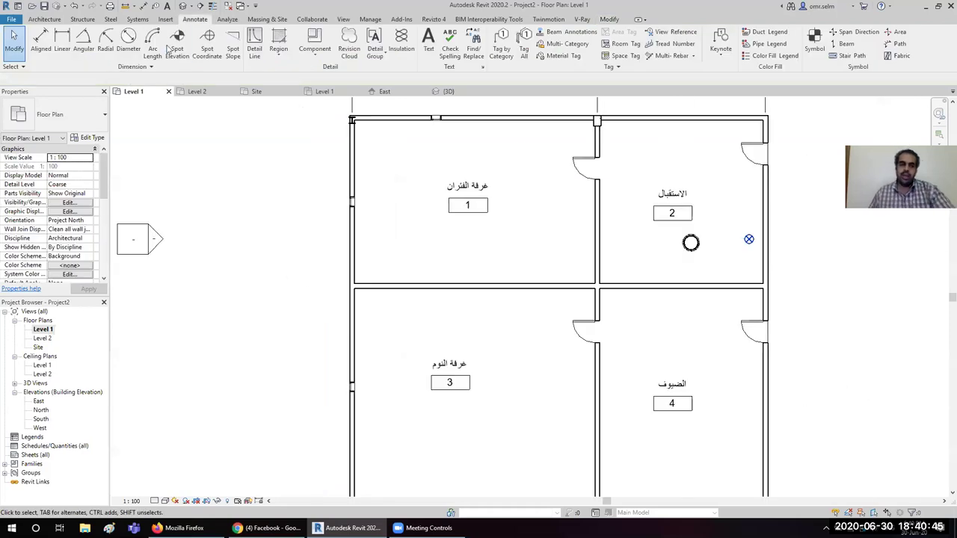
{"action": "left_click", "coordinate": [40, 48]}
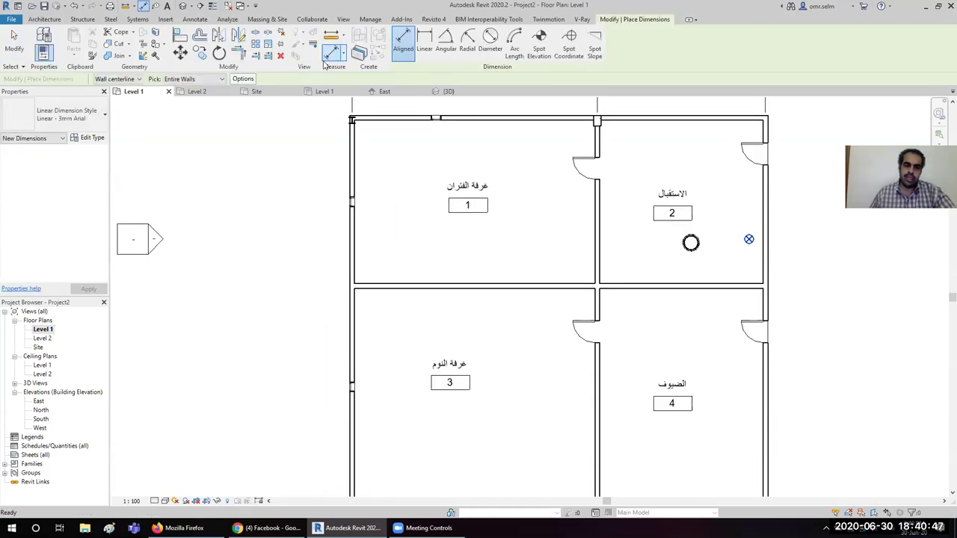
{"action": "left_click", "coordinate": [243, 78]}
{"action": "left_click", "coordinate": [471, 314]}
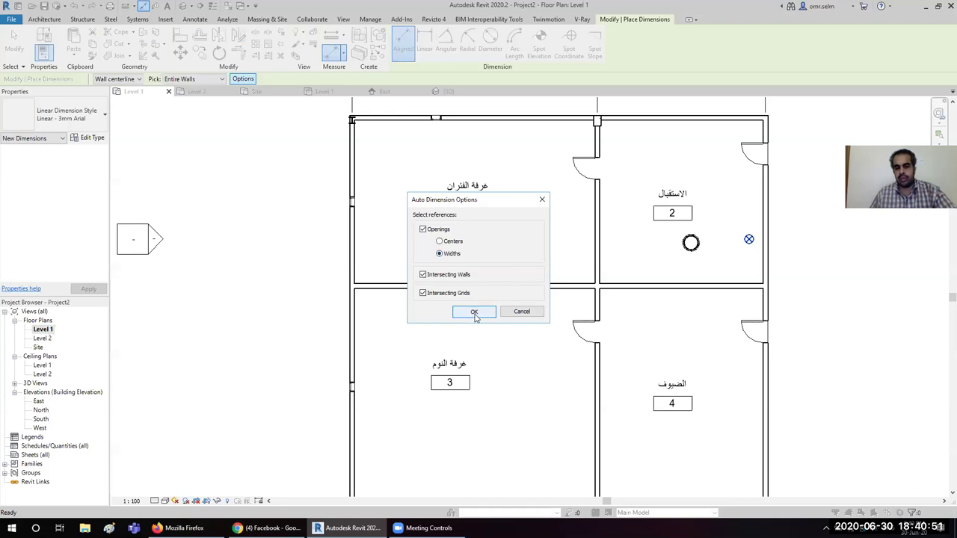
{"action": "left_click", "coordinate": [351, 345]}
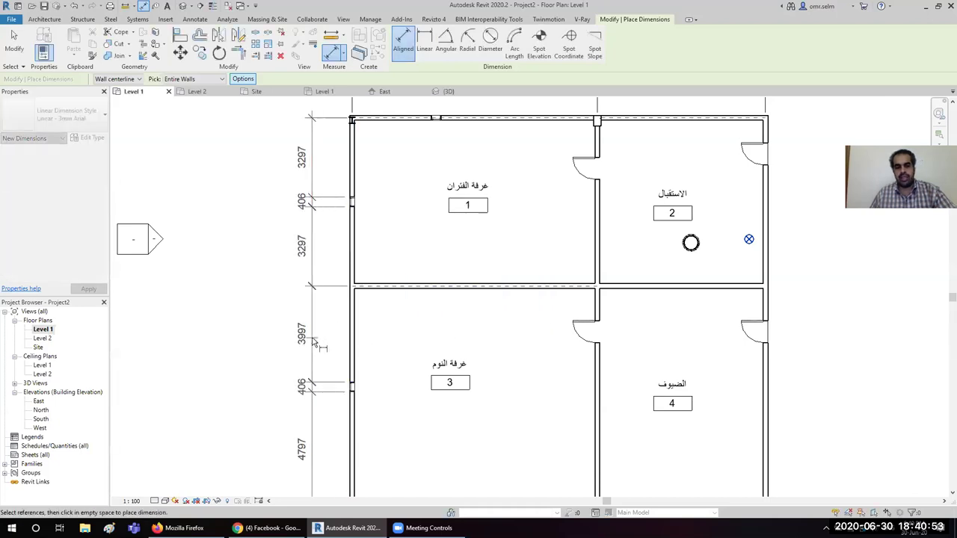
{"action": "left_click", "coordinate": [314, 343]}
- Leave the dimension options unchanged and delete the left-wall dimension chain
{"action": "scroll", "coordinate": [332, 185], "scroll_direction": "up", "scroll_amount": 5}
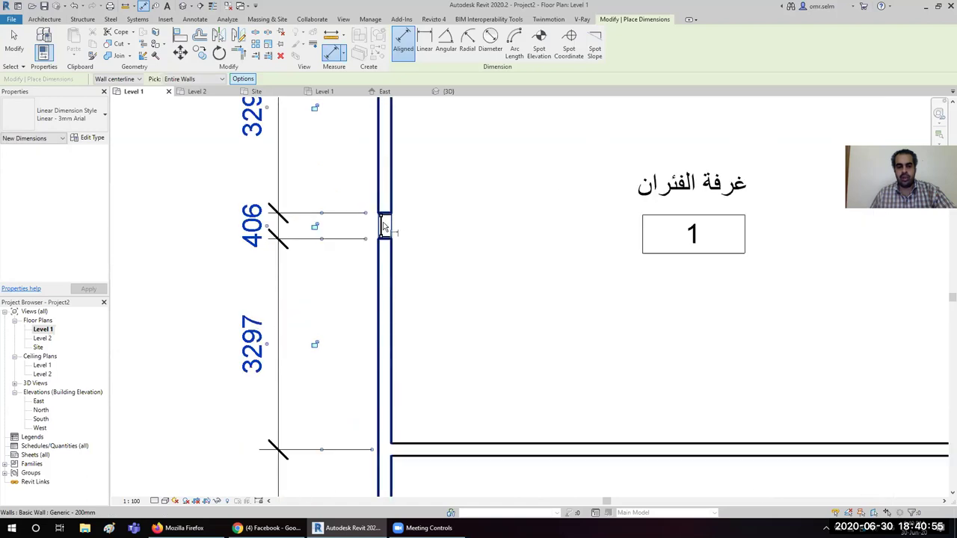
{"action": "left_click", "coordinate": [241, 79]}
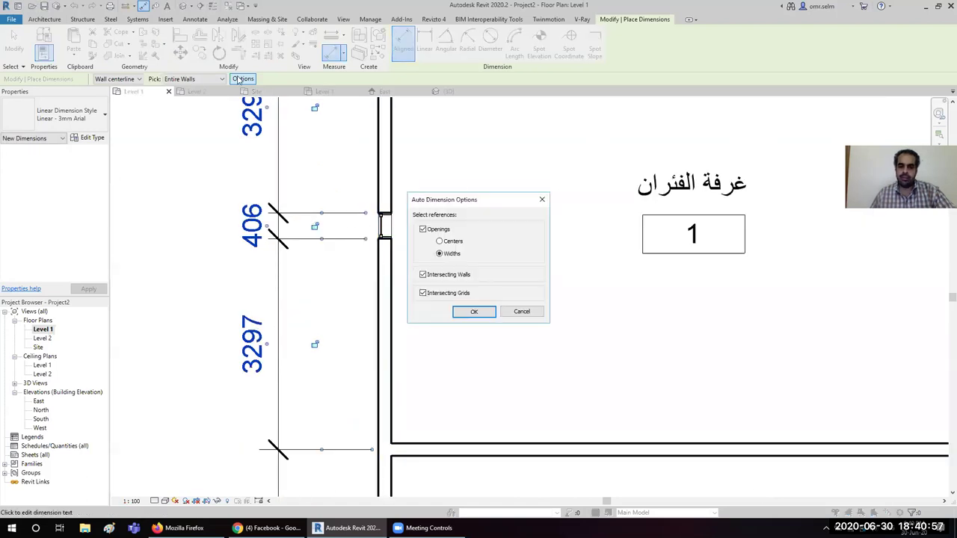
{"action": "left_click", "coordinate": [474, 311]}
{"action": "scroll", "coordinate": [365, 250], "scroll_direction": "down", "scroll_amount": 3}
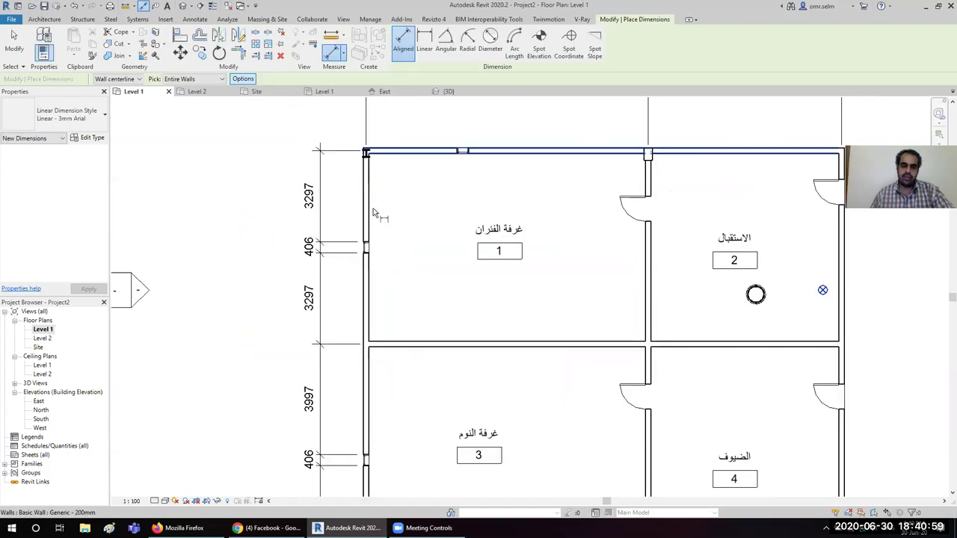
{"action": "middle_click_drag", "start_coordinate": [339, 366], "coordinate": [302, 222]}
{"action": "key", "text": "Escape"}
{"action": "left_click", "coordinate": [281, 224]}
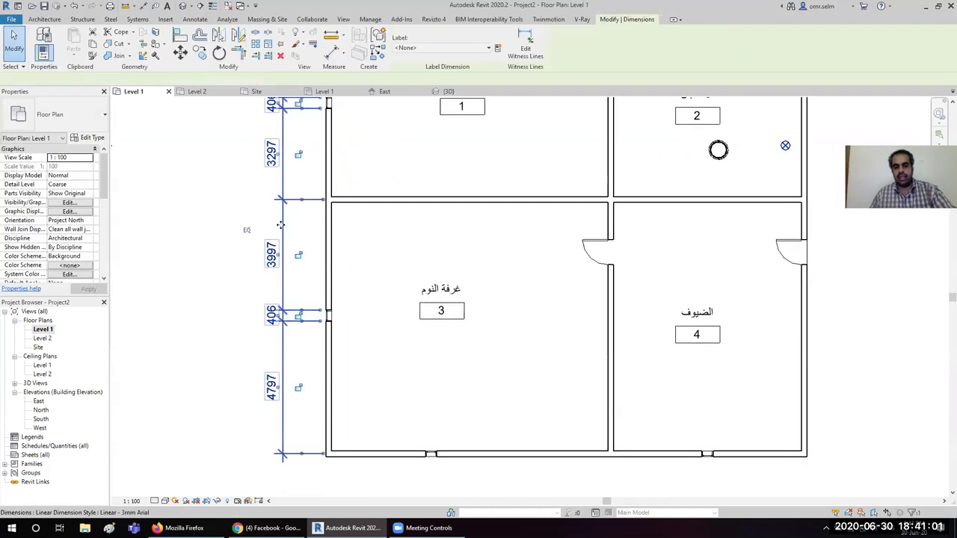
{"action": "key", "text": "Delete"}
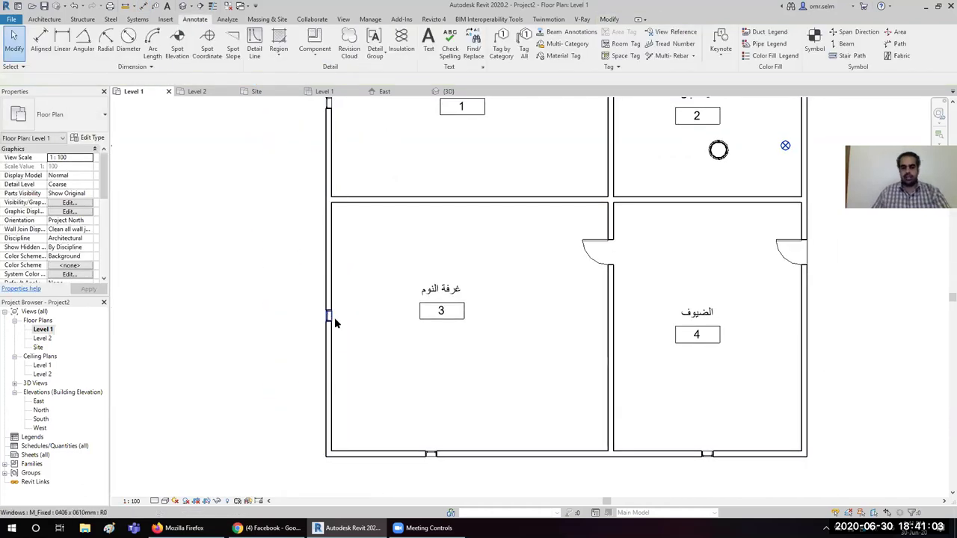
- Box-select the window in room 3's left wall
{"action": "scroll", "coordinate": [335, 323], "scroll_direction": "up", "scroll_amount": 3}
{"action": "scroll", "coordinate": [259, 360], "scroll_direction": "down", "scroll_amount": 3}
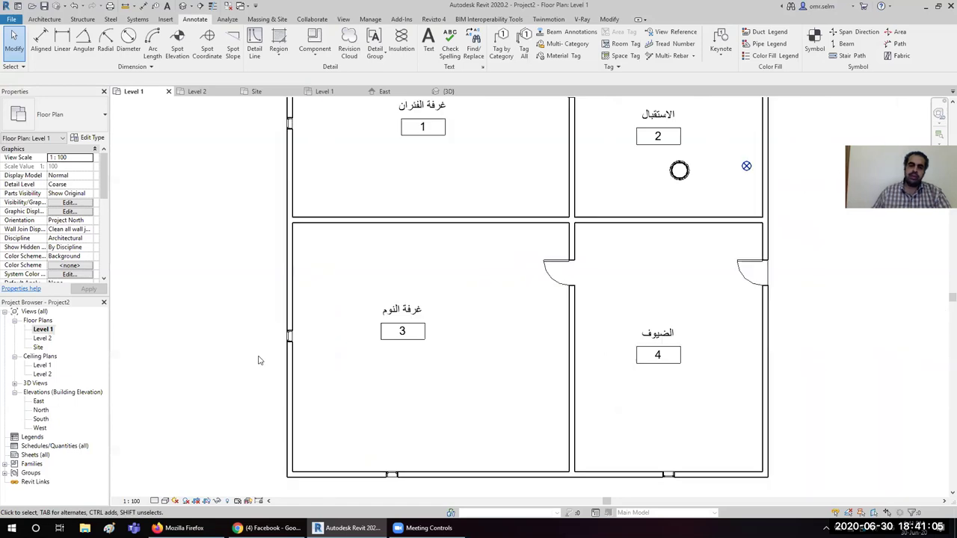
{"action": "scroll", "coordinate": [259, 360], "scroll_direction": "down", "scroll_amount": 2}
{"action": "scroll", "coordinate": [263, 362], "scroll_direction": "up", "scroll_amount": 4}
{"action": "left_click_drag", "start_coordinate": [250, 262], "coordinate": [369, 395]}
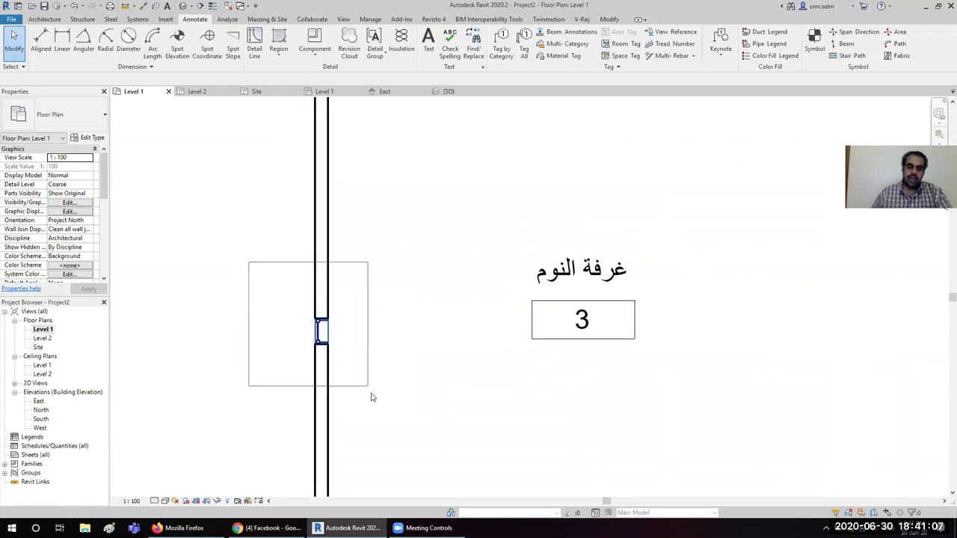
{"action": "scroll", "coordinate": [253, 318], "scroll_direction": "down", "scroll_amount": 1}
{"action": "scroll", "coordinate": [253, 317], "scroll_direction": "down", "scroll_amount": 3}
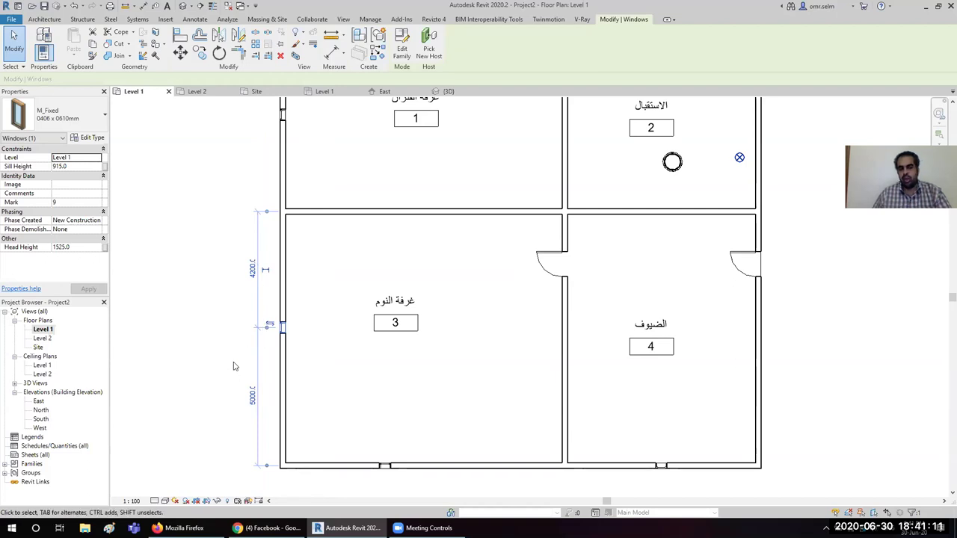
- Make the window's 4200/5000 temporary dimension permanent and equalize its two spans with EQ
{"action": "left_click", "coordinate": [207, 377]}
{"action": "left_click", "coordinate": [283, 330]}
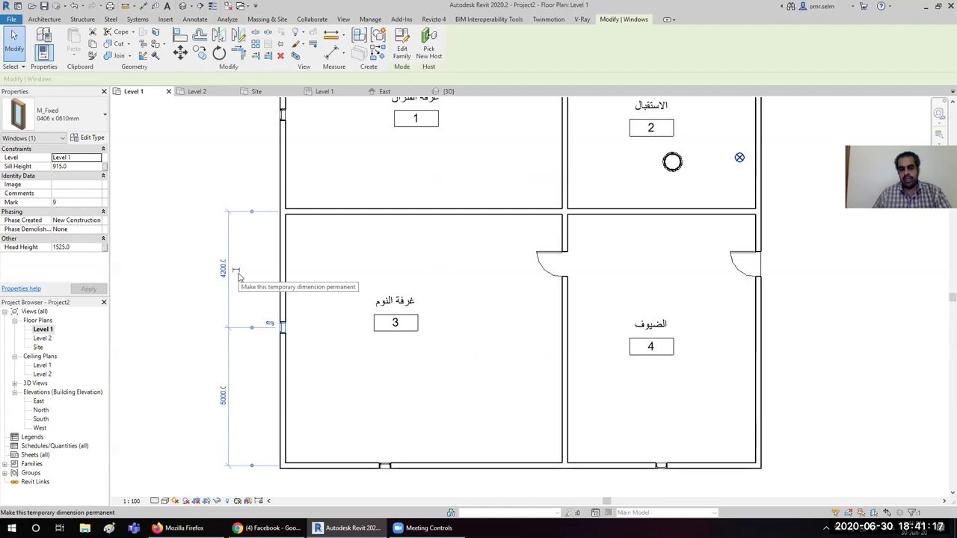
{"action": "left_click", "coordinate": [236, 272]}
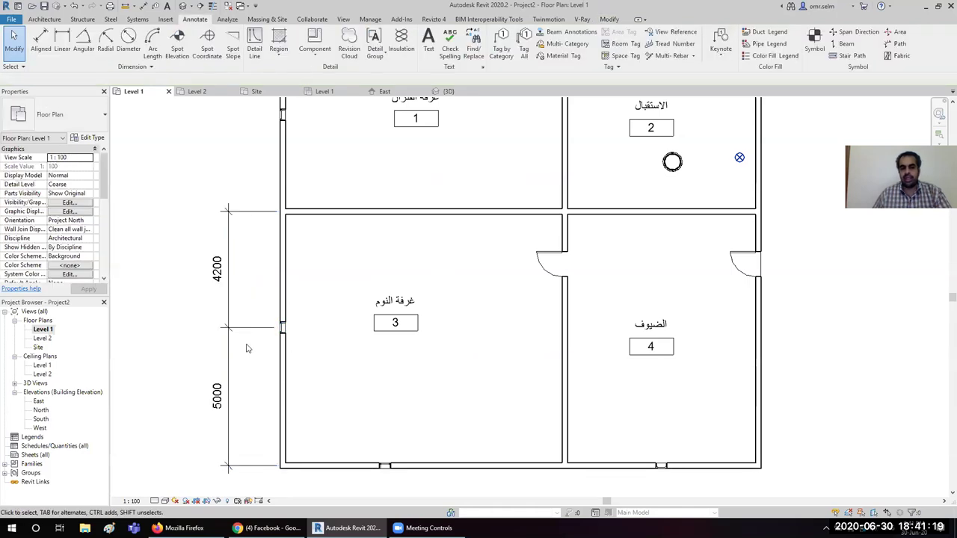
{"action": "left_click", "coordinate": [236, 424]}
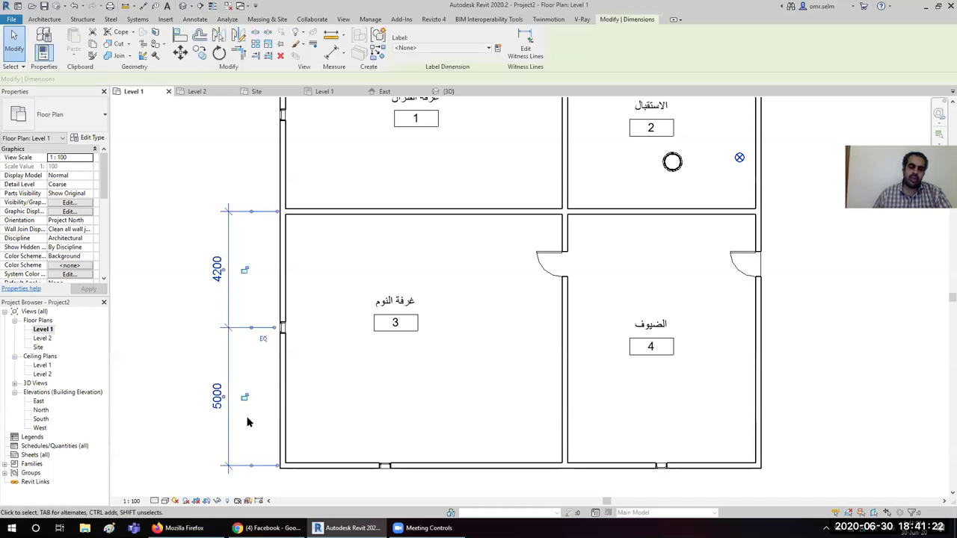
{"action": "left_click", "coordinate": [263, 343]}
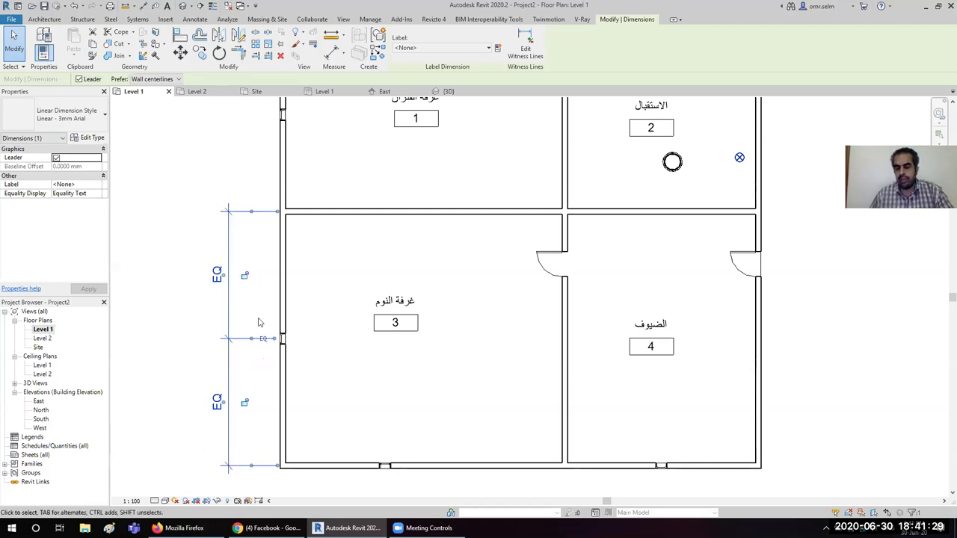
- Set the equalized dimension's Equality Display to Value, showing 4600 and 4600
{"action": "left_click", "coordinate": [175, 349]}
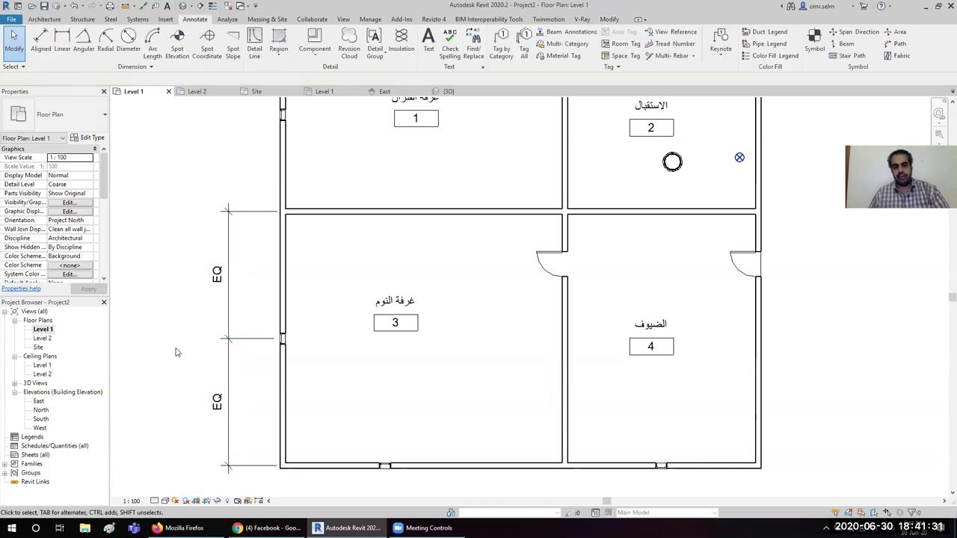
{"action": "left_click", "coordinate": [230, 335]}
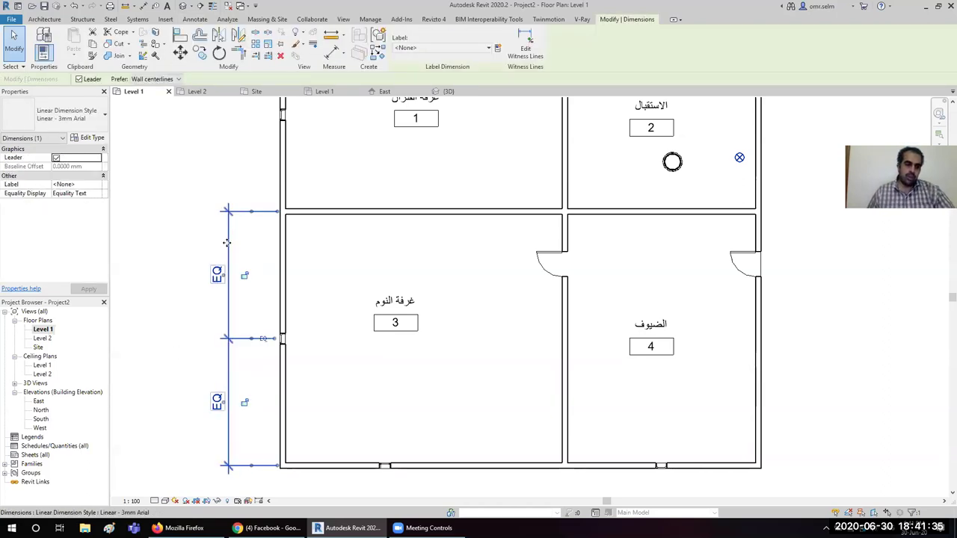
{"action": "left_click", "coordinate": [94, 194]}
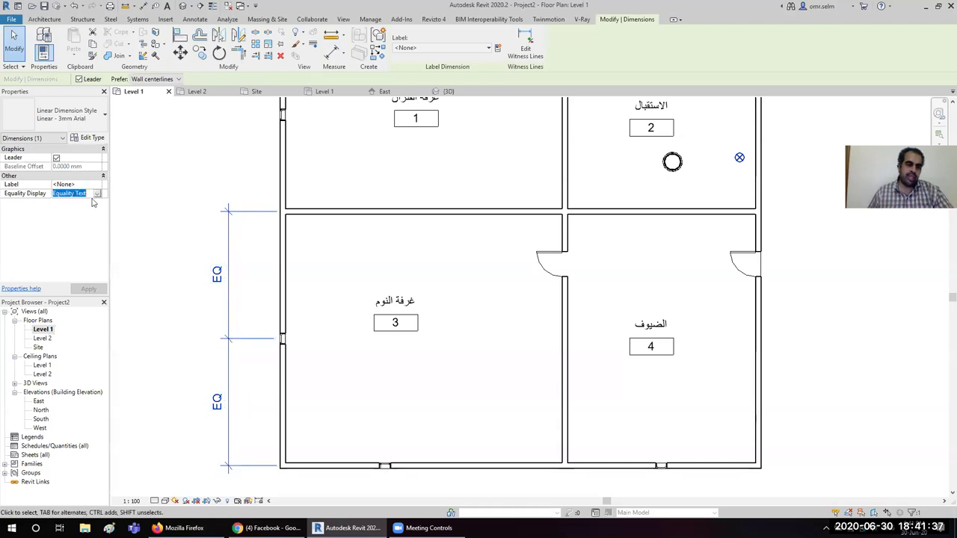
{"action": "left_click", "coordinate": [98, 193]}
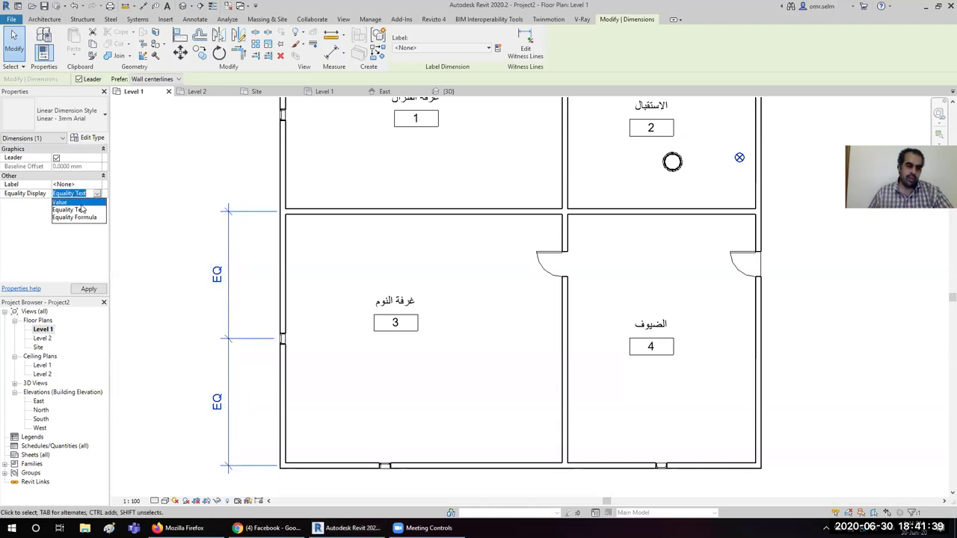
{"action": "left_click", "coordinate": [60, 202]}
{"action": "left_click", "coordinate": [167, 277]}
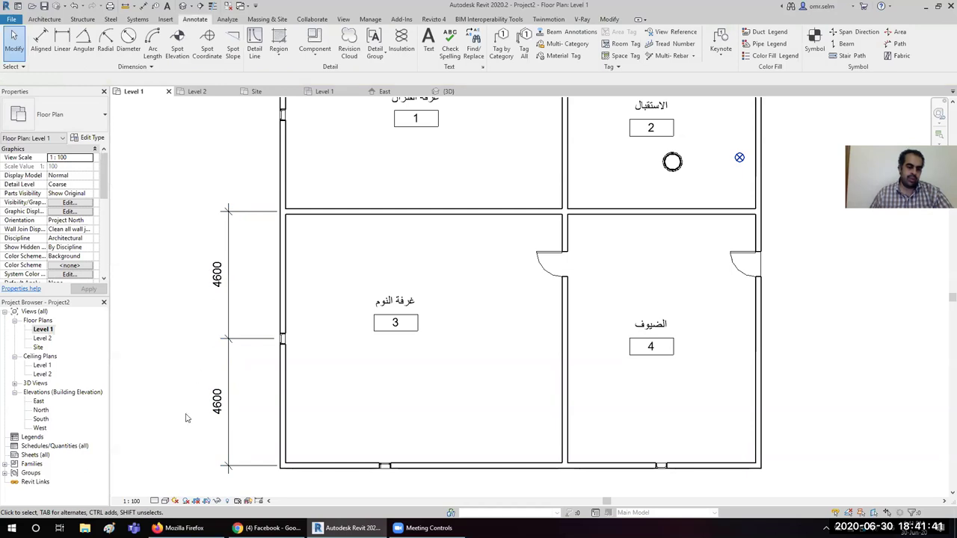
- Move the 4600 dimension string nearer the wall and open its Linear - 3mm Arial type settings
{"action": "left_click_drag", "start_coordinate": [180, 326], "coordinate": [334, 375]}
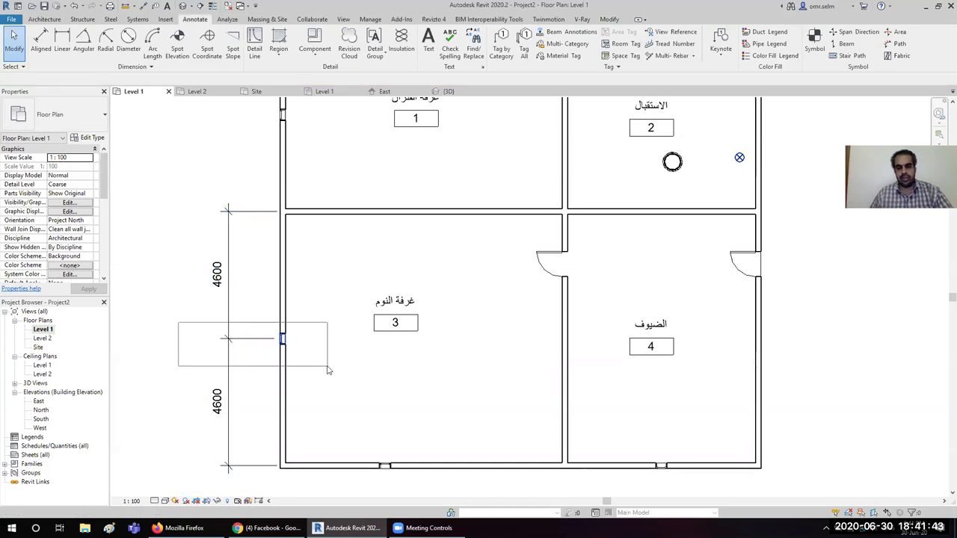
{"action": "left_click", "coordinate": [228, 372]}
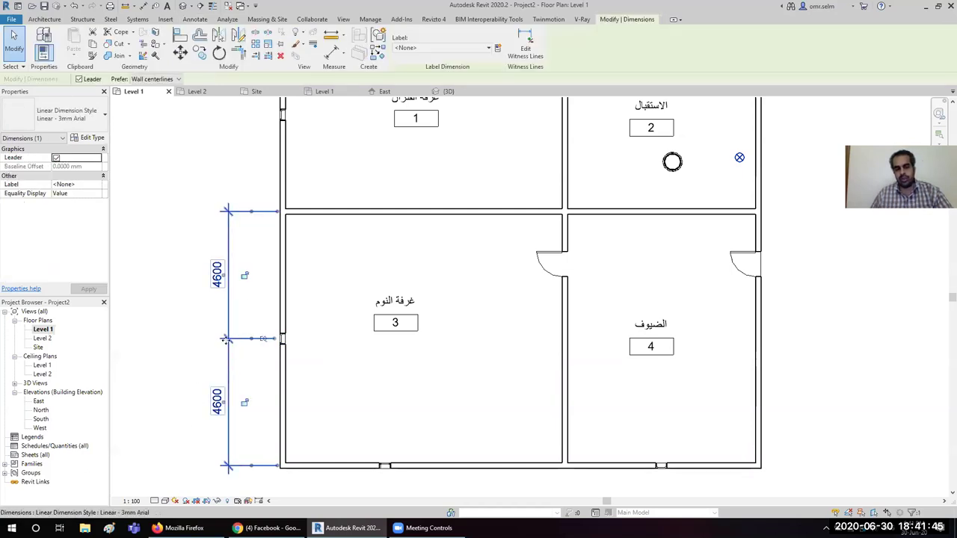
{"action": "left_click_drag", "start_coordinate": [224, 352], "coordinate": [248, 352]}
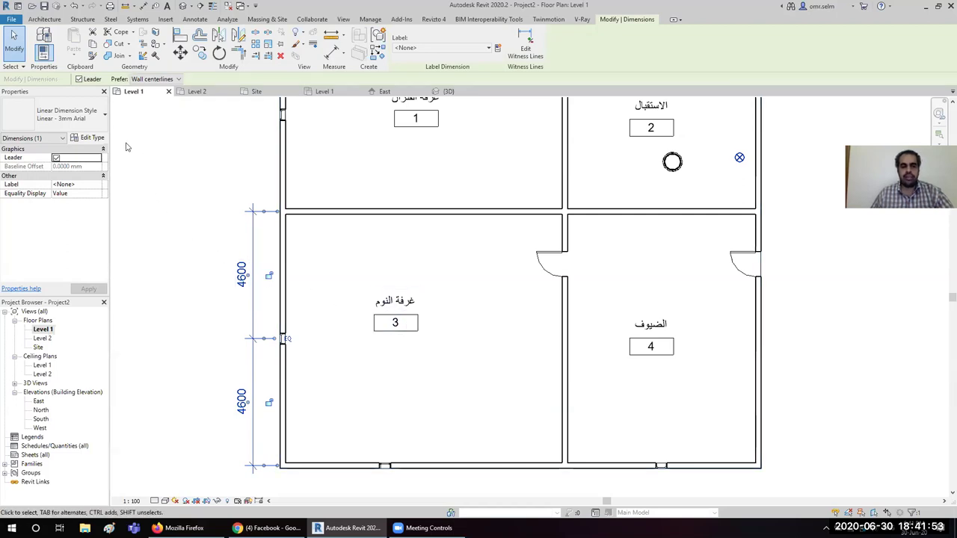
{"action": "left_click", "coordinate": [93, 138]}
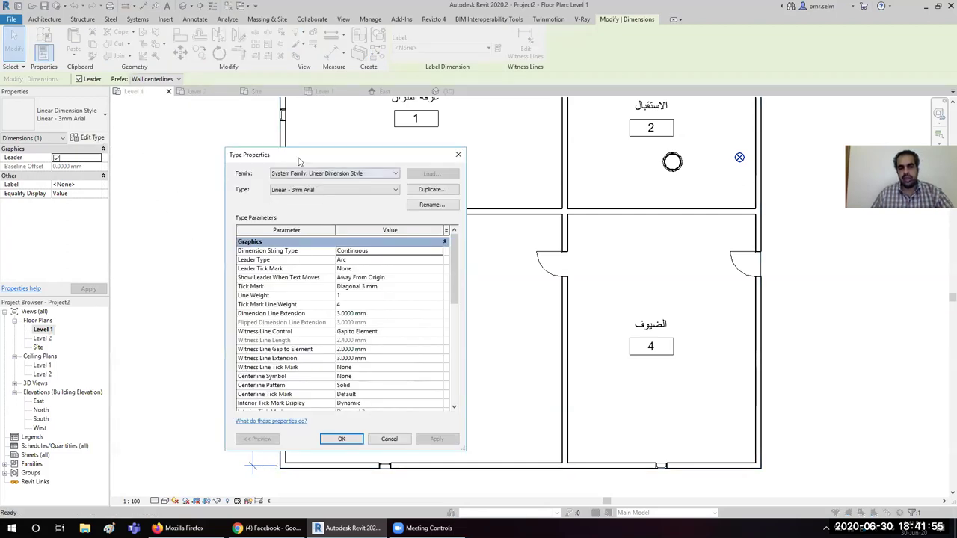
- Set the Linear - 3mm Arial dimension type colour to Red and apply it
{"action": "left_click_drag", "start_coordinate": [302, 160], "coordinate": [470, 129]}
{"action": "scroll", "coordinate": [579, 283], "scroll_direction": "down", "scroll_amount": 4}
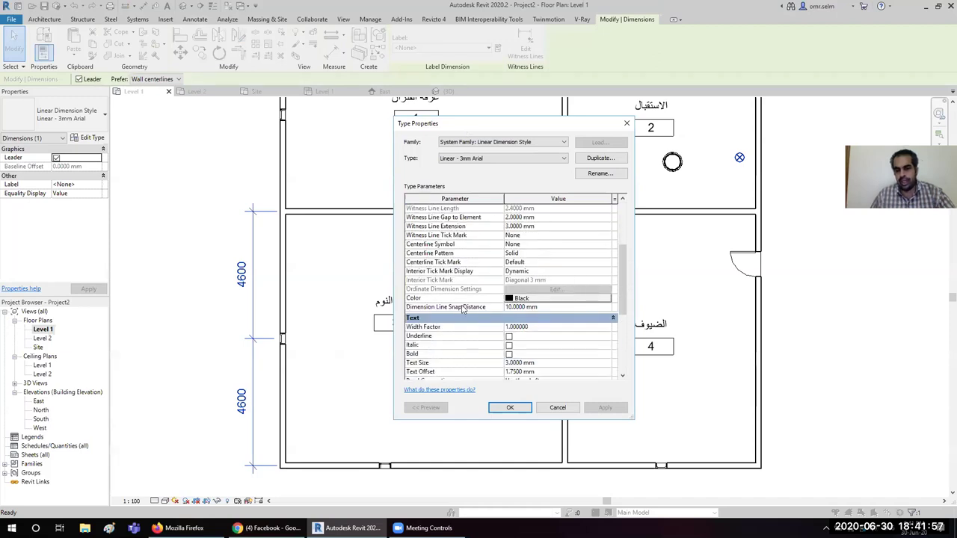
{"action": "left_click", "coordinate": [543, 301]}
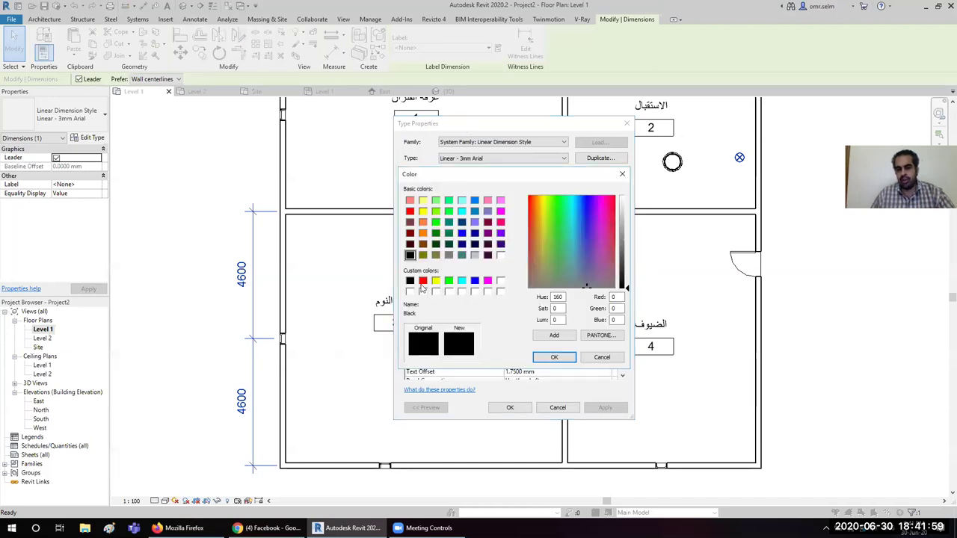
{"action": "left_click", "coordinate": [422, 280]}
{"action": "left_click", "coordinate": [554, 358]}
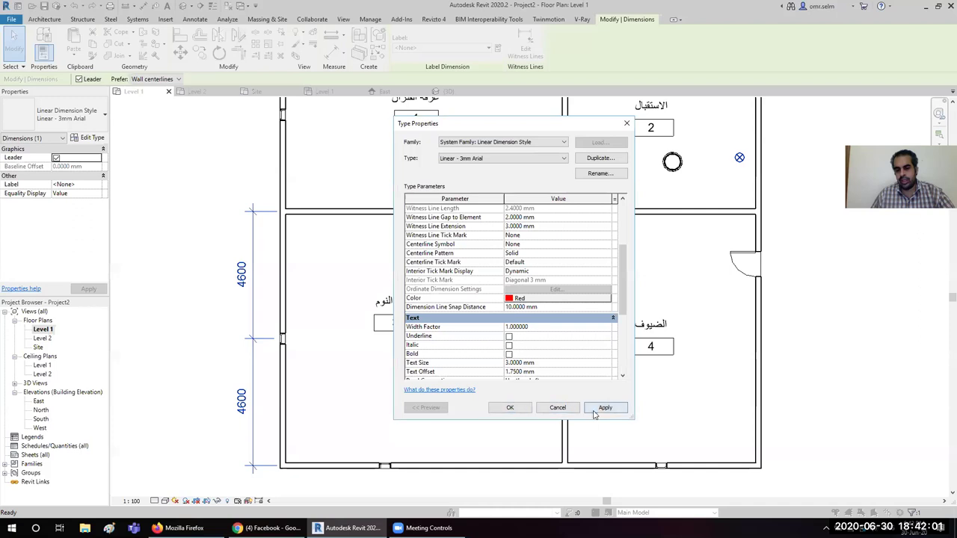
{"action": "left_click", "coordinate": [510, 407]}
{"action": "left_click", "coordinate": [208, 331]}
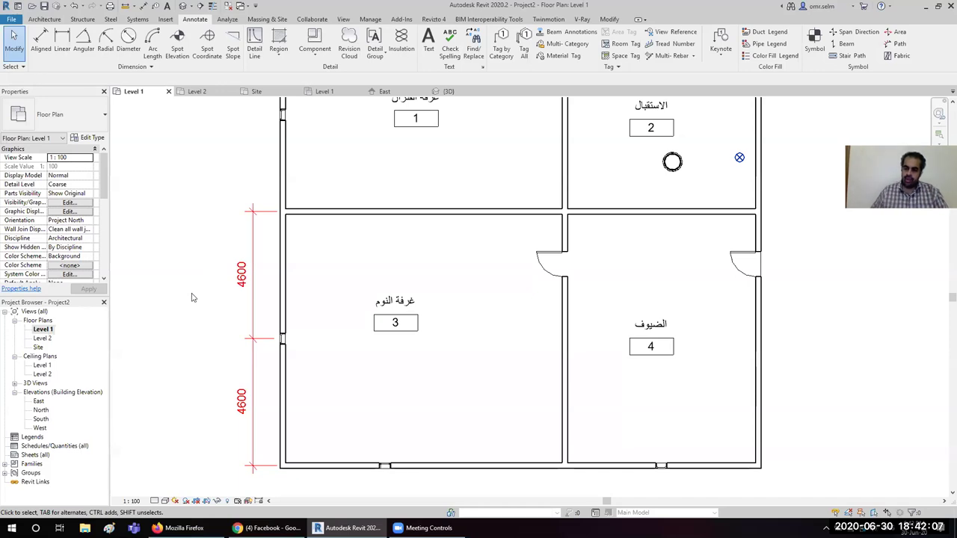
{"action": "scroll", "coordinate": [192, 298], "scroll_direction": "down", "scroll_amount": 1}
{"action": "scroll", "coordinate": [191, 298], "scroll_direction": "down", "scroll_amount": 1}
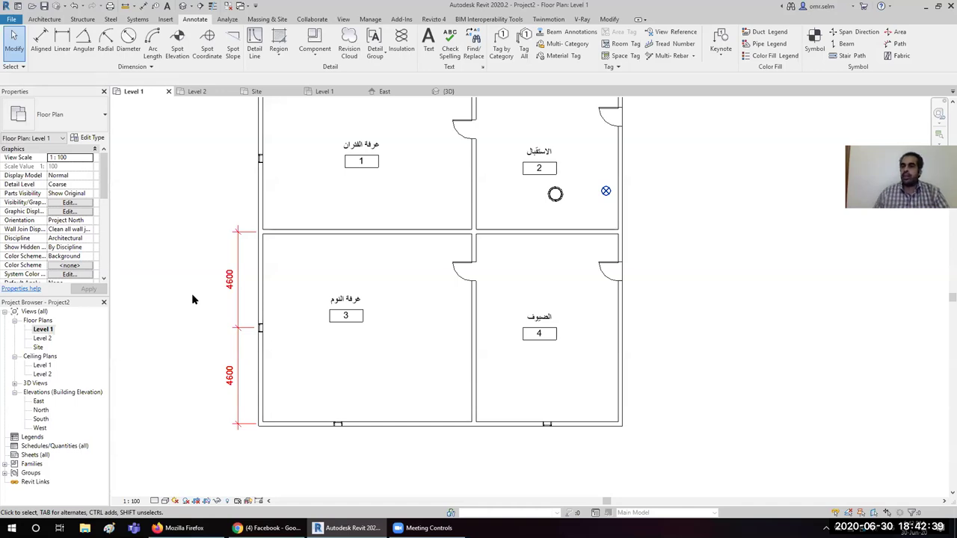
{"action": "key", "text": "z"}
{"action": "key", "text": "r"}
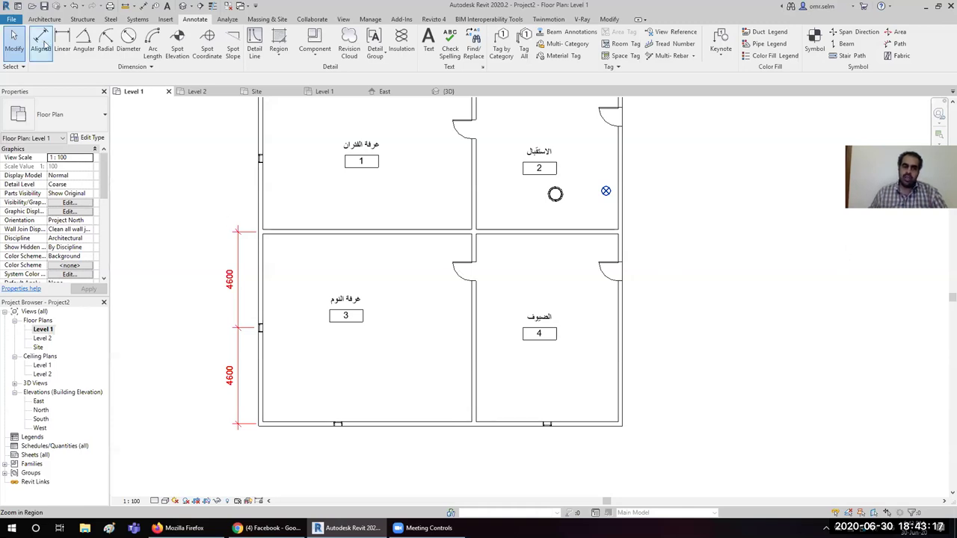
- Add aligned dimension chains on the bottom wall (3497, 406, 6297, 3297) and right wall (5043, 1443, 6843)
{"action": "left_click", "coordinate": [42, 43]}
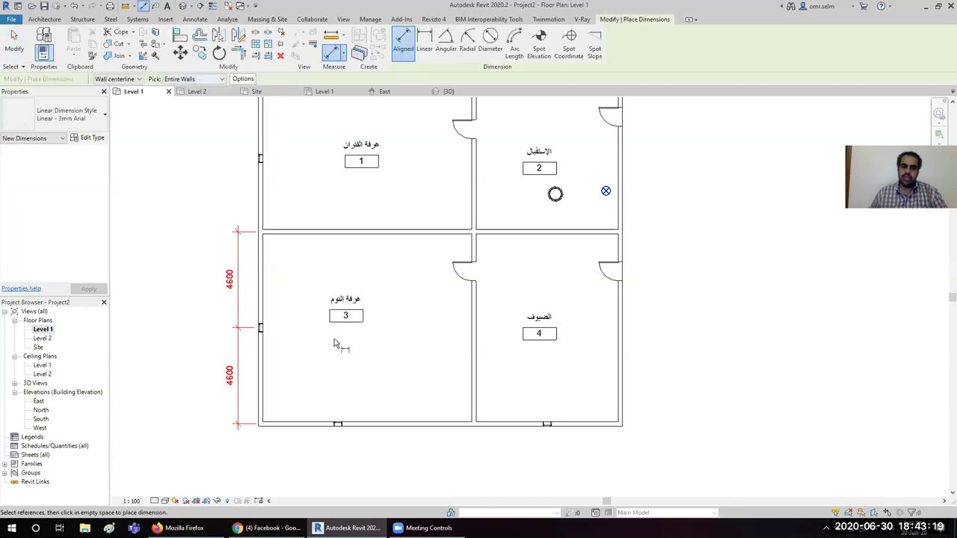
{"action": "left_click", "coordinate": [416, 423]}
{"action": "left_click", "coordinate": [398, 449]}
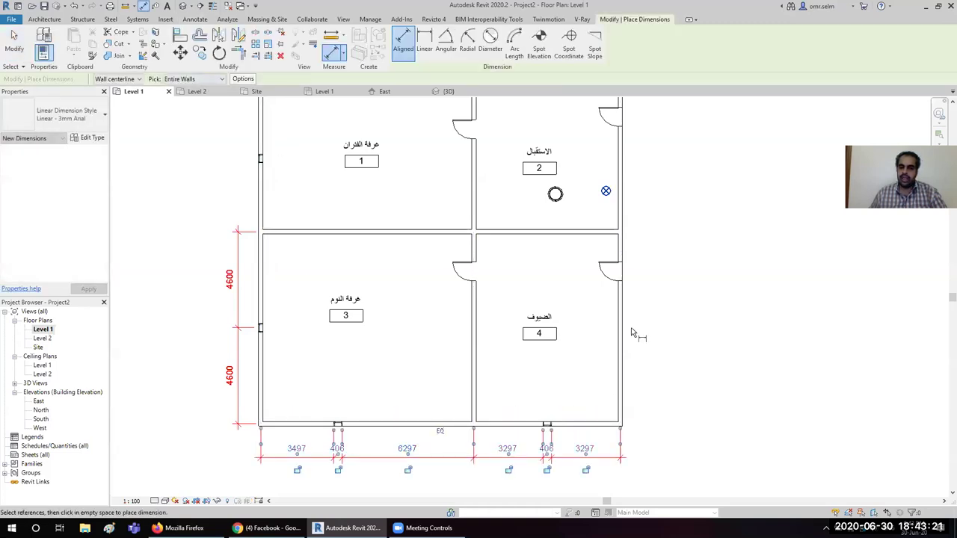
{"action": "left_click", "coordinate": [658, 328]}
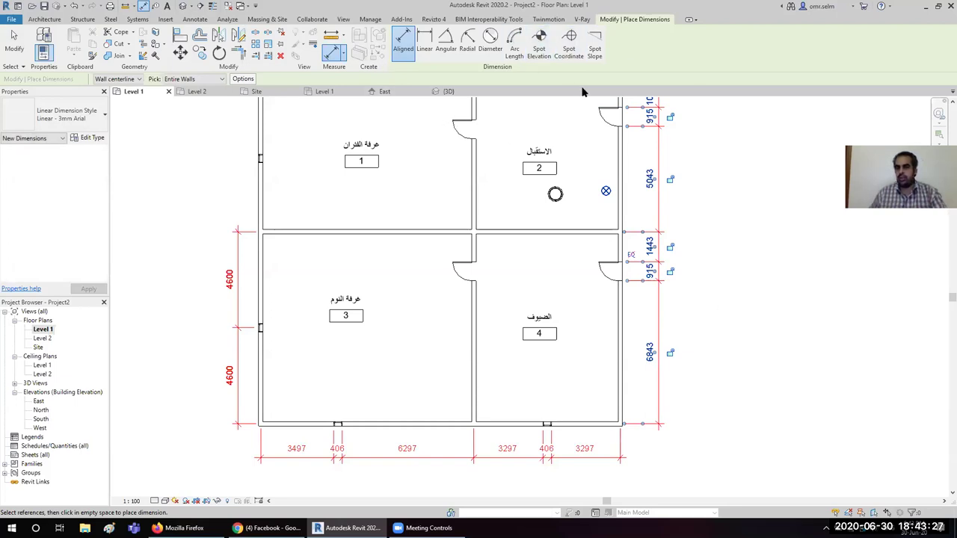
{"action": "key", "text": "Escape"}
{"action": "key", "text": "Escape"}
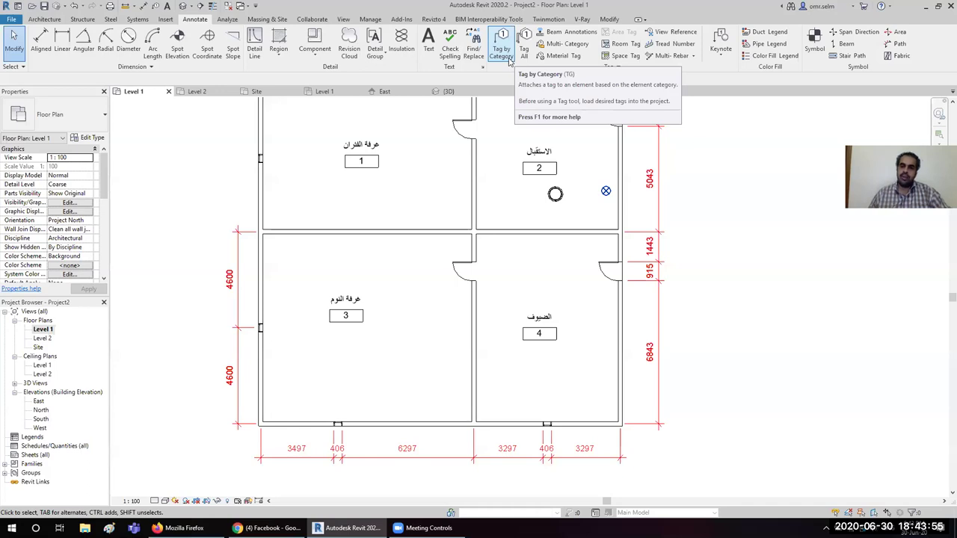
- Tag the door in room 4's right wall and move its tag left of the door
{"action": "left_click", "coordinate": [509, 61]}
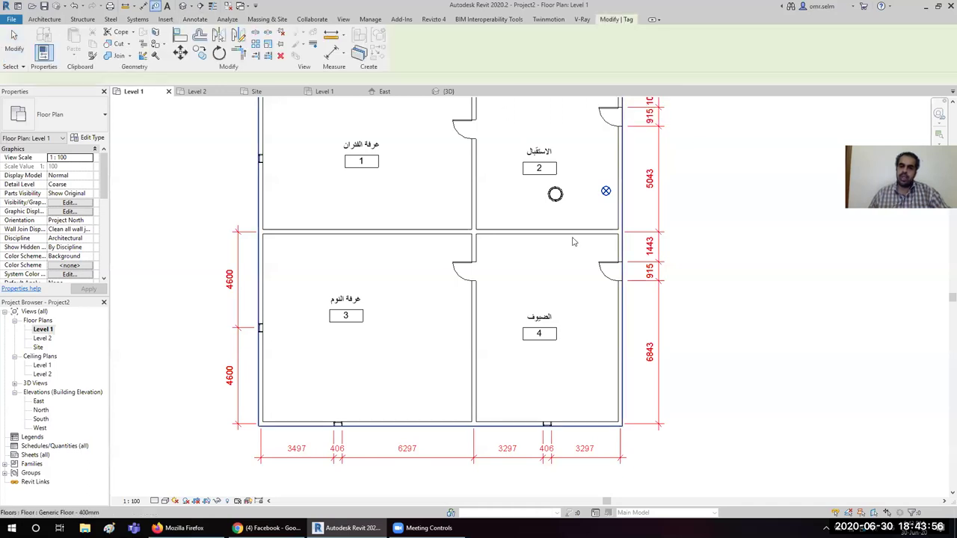
{"action": "left_click", "coordinate": [608, 275]}
{"action": "left_click_drag", "start_coordinate": [586, 278], "coordinate": [559, 277]}
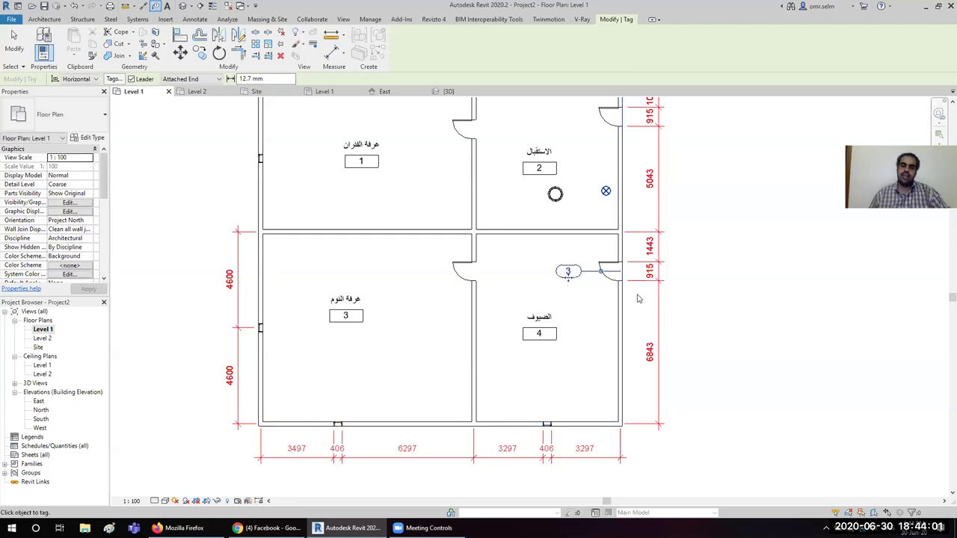
- End tagging and check that door tag 3 carries its leader line
{"action": "middle_click_drag", "start_coordinate": [575, 282], "coordinate": [574, 398]}
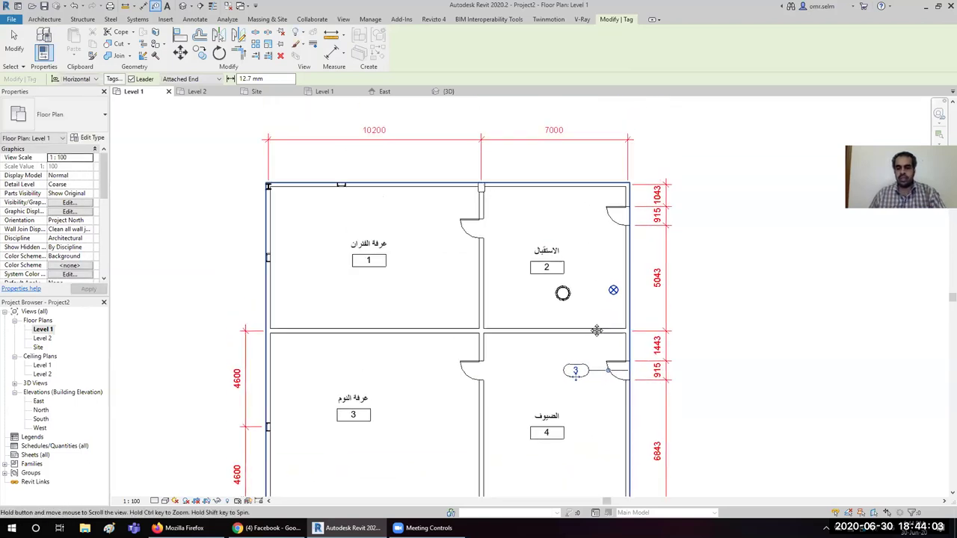
{"action": "scroll", "coordinate": [574, 397], "scroll_direction": "up", "scroll_amount": 3}
{"action": "scroll", "coordinate": [568, 397], "scroll_direction": "up", "scroll_amount": 1}
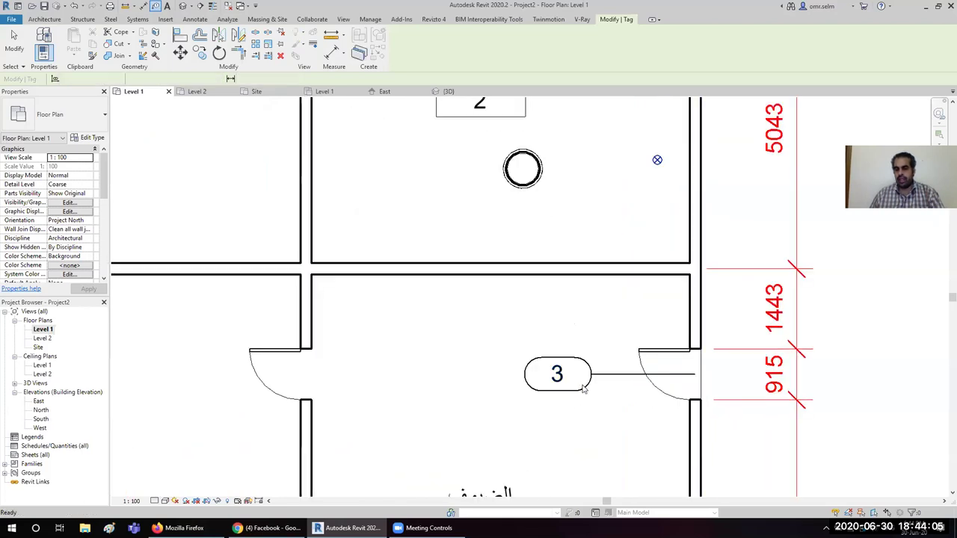
{"action": "key", "text": "Escape"}
{"action": "left_click", "coordinate": [578, 394]}
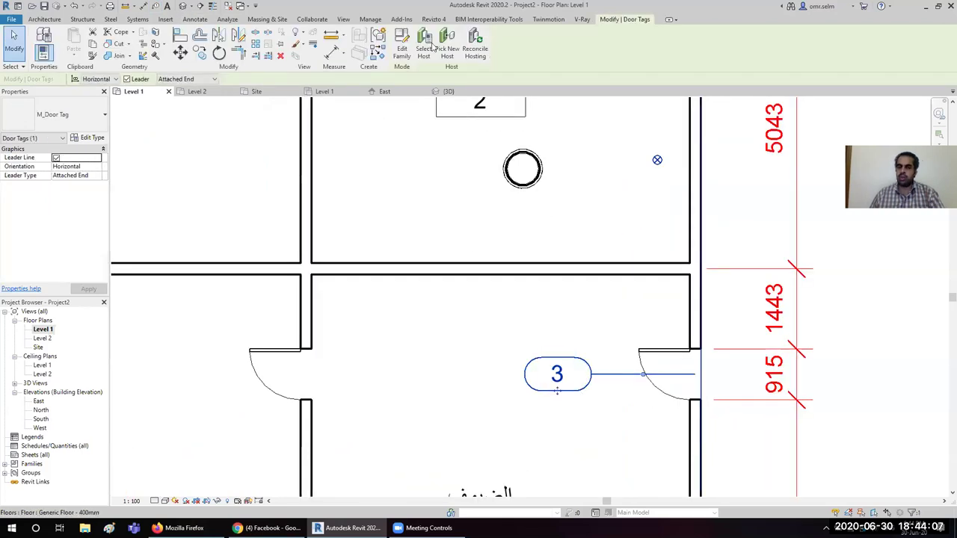
{"action": "key", "text": "Escape"}
{"action": "scroll", "coordinate": [487, 378], "scroll_direction": "down", "scroll_amount": 5}
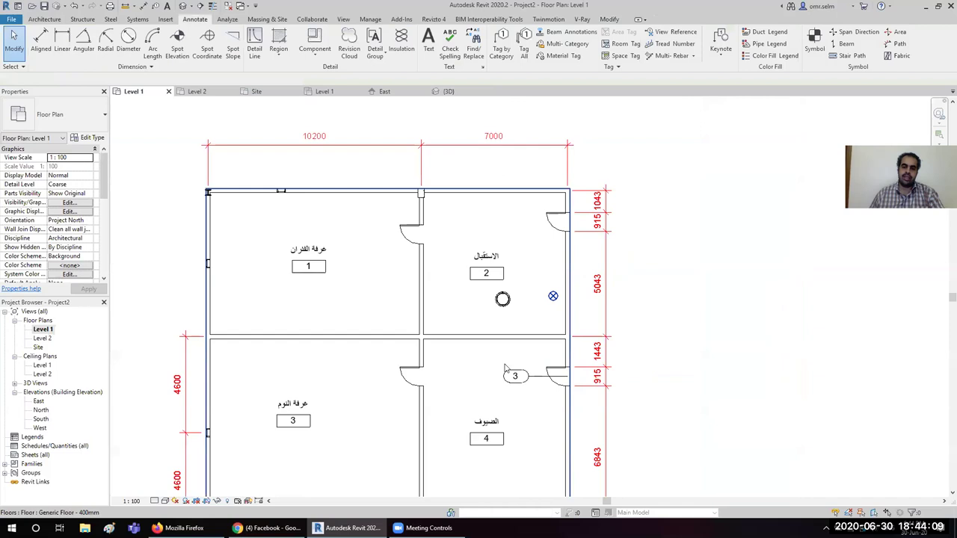
{"action": "scroll", "coordinate": [497, 366], "scroll_direction": "up", "scroll_amount": 2}
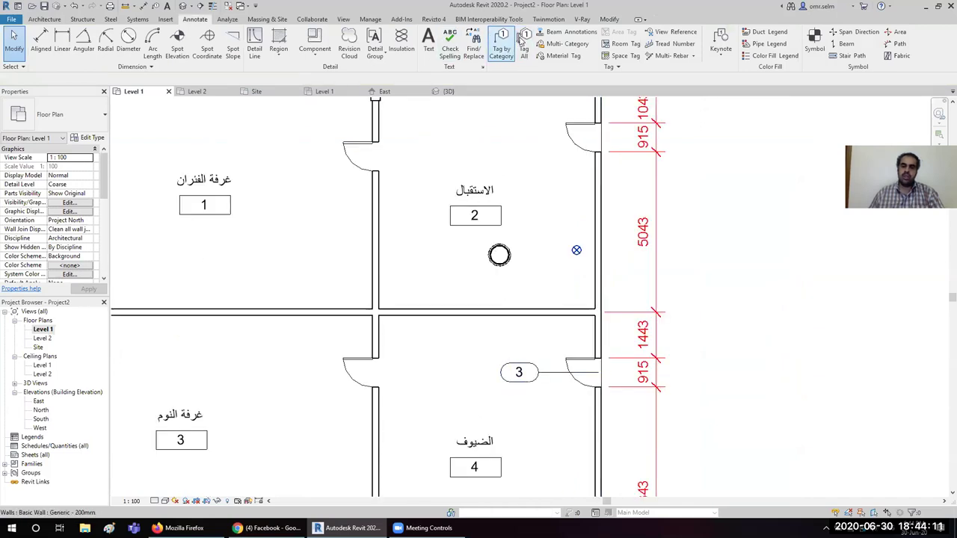
- Run Tag All Not Tagged with Wall Tags and Door Tags checked, adding door tags 4, 5 and 6
{"action": "left_click", "coordinate": [524, 44]}
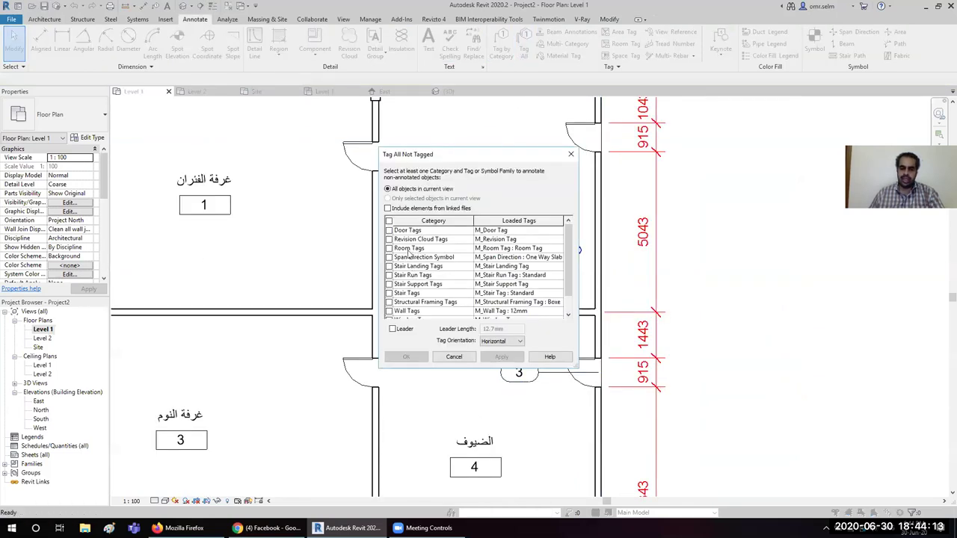
{"action": "scroll", "coordinate": [389, 276], "scroll_direction": "down", "scroll_amount": 1}
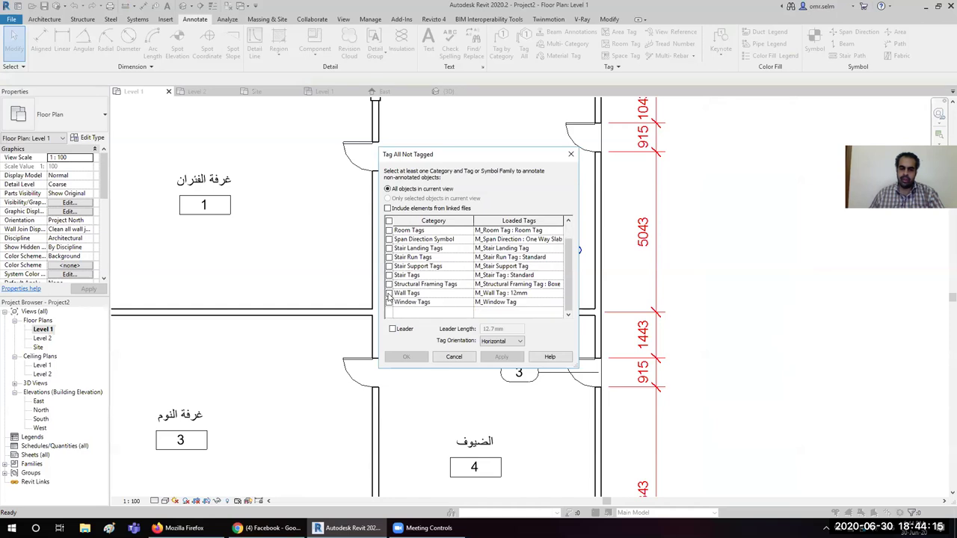
{"action": "left_click", "coordinate": [389, 293]}
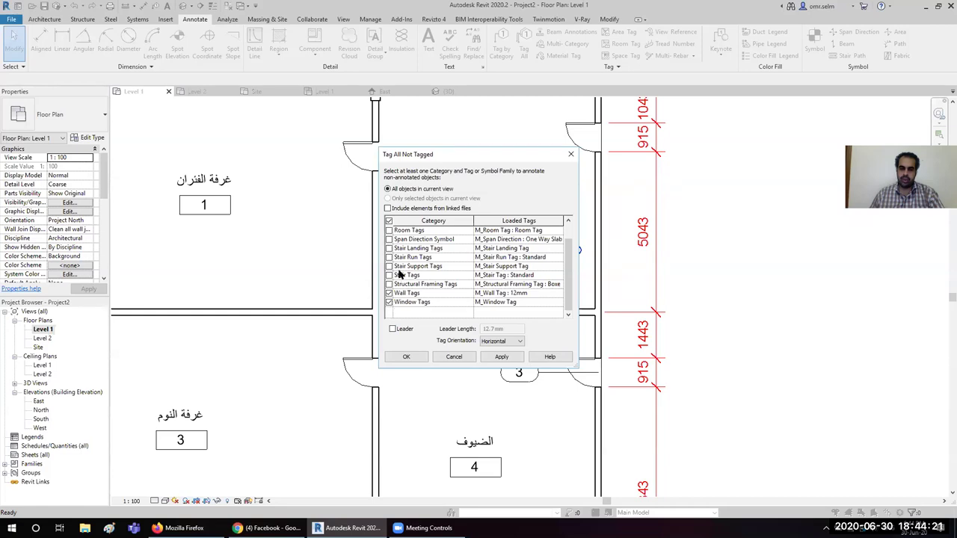
{"action": "scroll", "coordinate": [403, 277], "scroll_direction": "up", "scroll_amount": 1}
{"action": "left_click", "coordinate": [389, 231]}
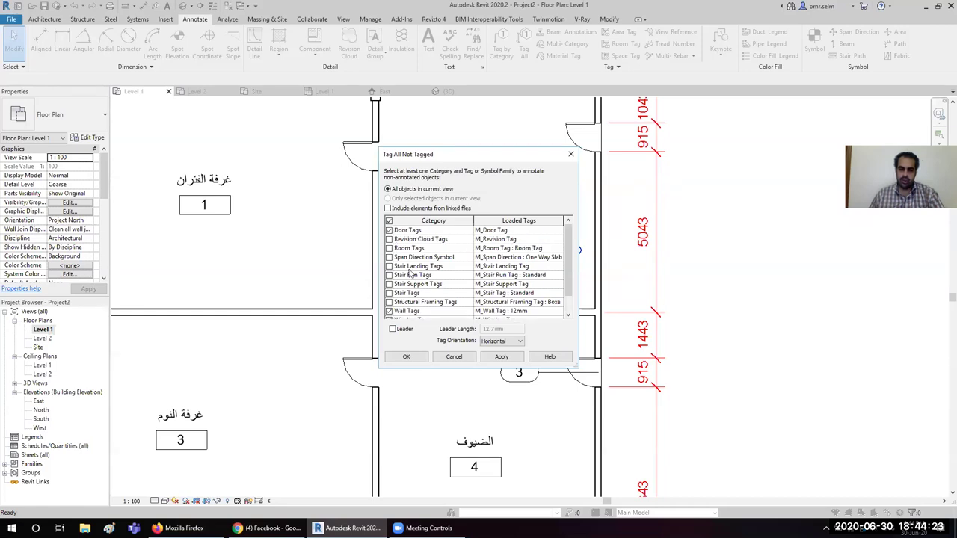
{"action": "key", "text": "Return"}
{"action": "scroll", "coordinate": [642, 314], "scroll_direction": "down", "scroll_amount": 3}
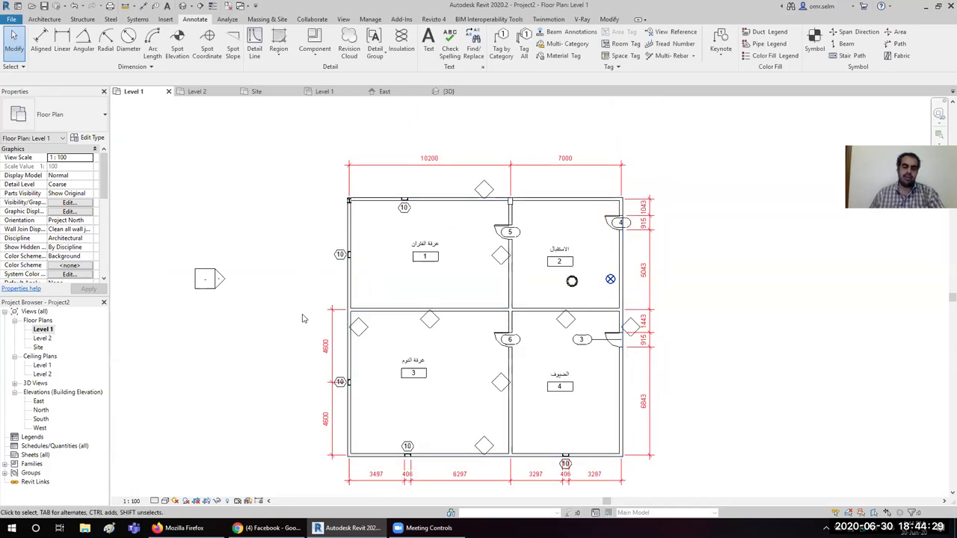
{"action": "middle_click_drag", "start_coordinate": [522, 315], "coordinate": [429, 320]}
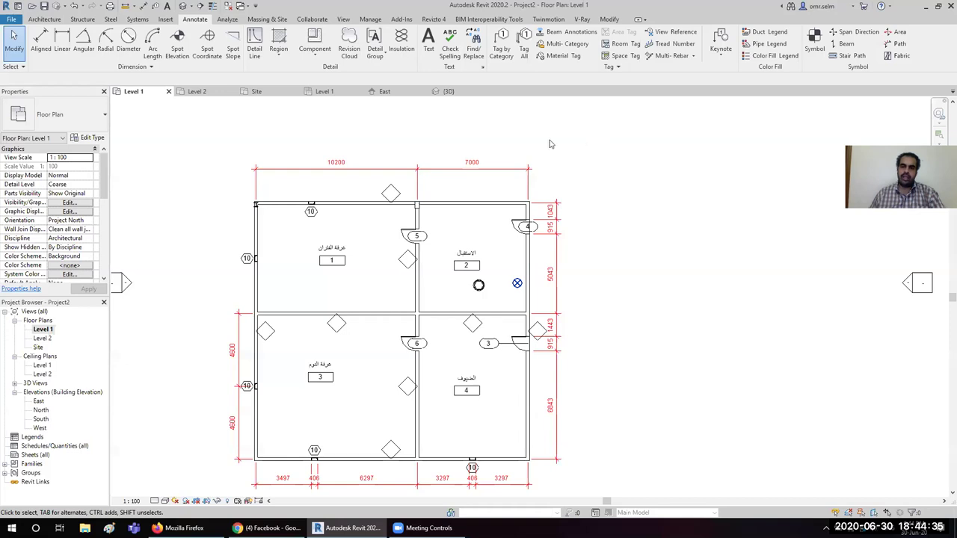
- Place a colour fill legend right of the plan using space type Rooms and colour scheme Name
{"action": "left_click", "coordinate": [782, 56]}
{"action": "left_click", "coordinate": [600, 175]}
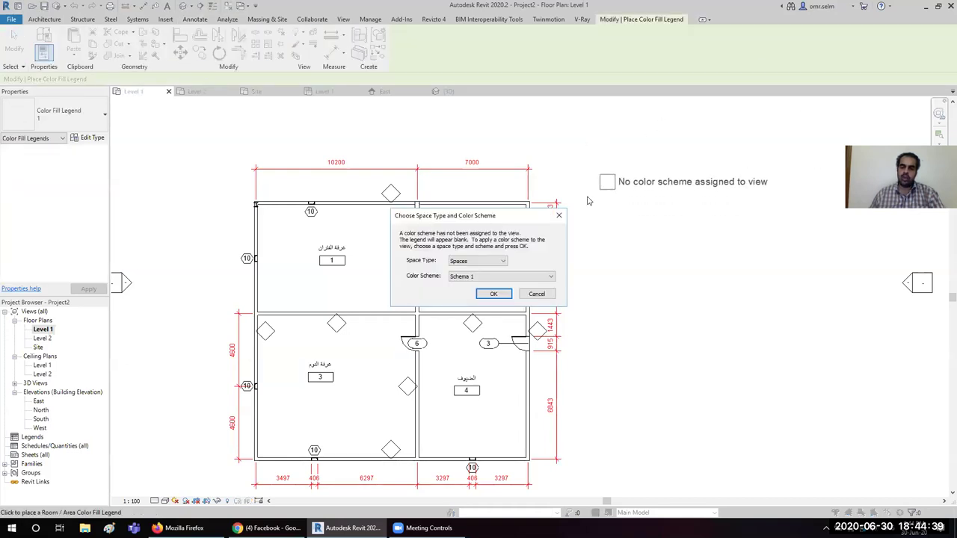
{"action": "left_click", "coordinate": [487, 261]}
{"action": "left_click", "coordinate": [478, 277]}
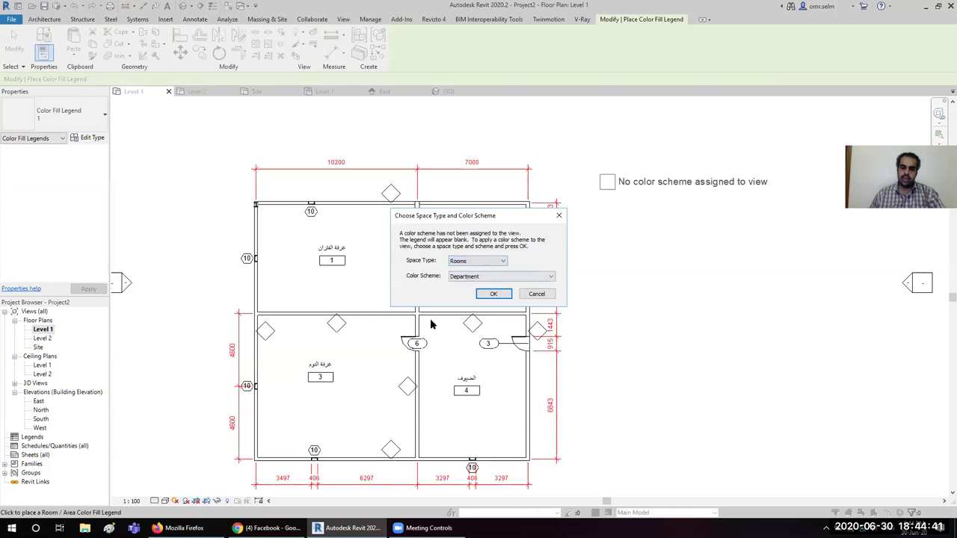
{"action": "left_click", "coordinate": [472, 277]}
{"action": "left_click", "coordinate": [458, 298]}
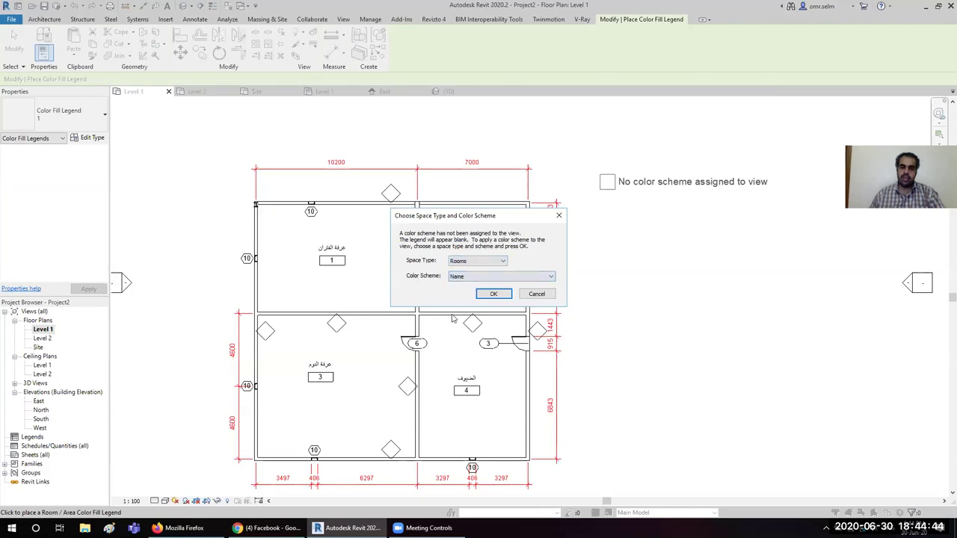
{"action": "left_click", "coordinate": [499, 295]}
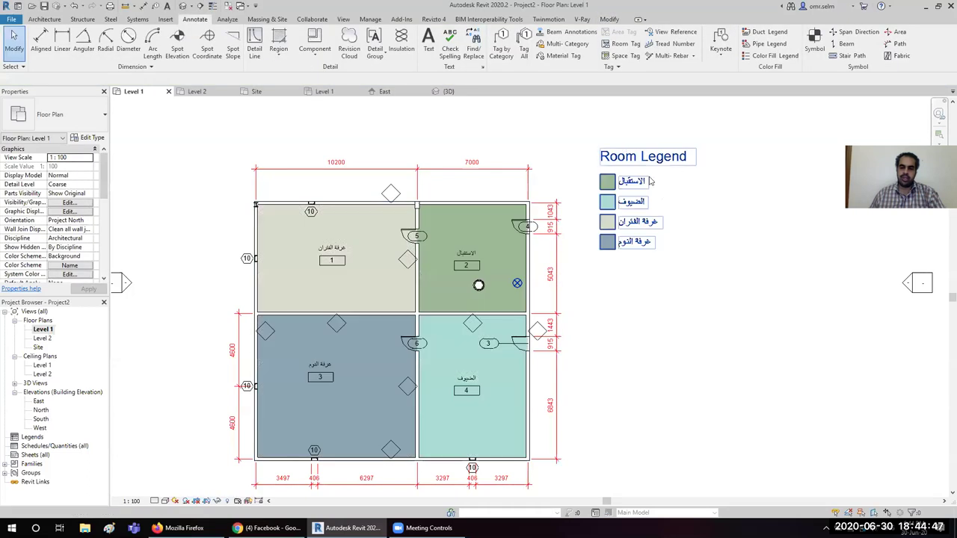
- Move the Room Legend down closer to the plan
{"action": "scroll", "coordinate": [625, 180], "scroll_direction": "up", "scroll_amount": 3}
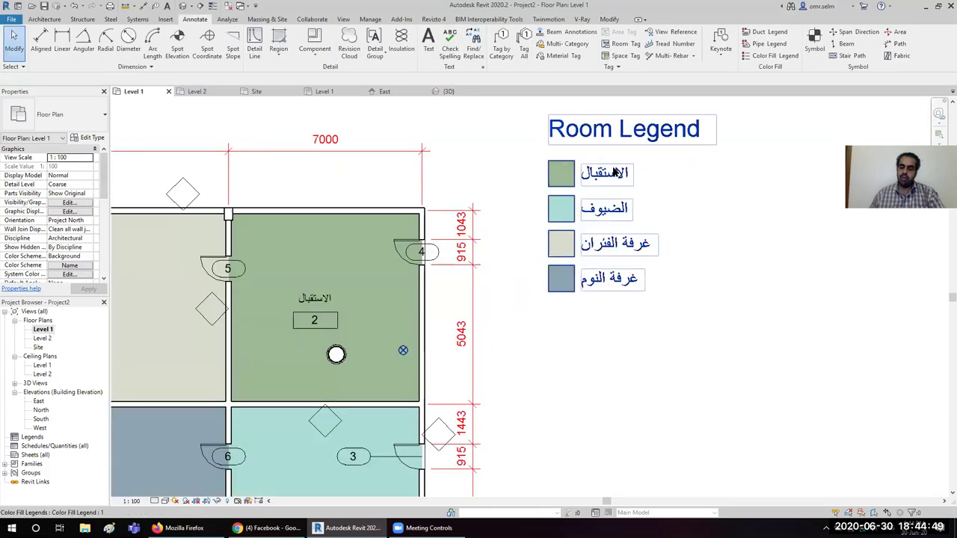
{"action": "scroll", "coordinate": [625, 179], "scroll_direction": "up", "scroll_amount": 2}
{"action": "scroll", "coordinate": [627, 179], "scroll_direction": "down", "scroll_amount": 3}
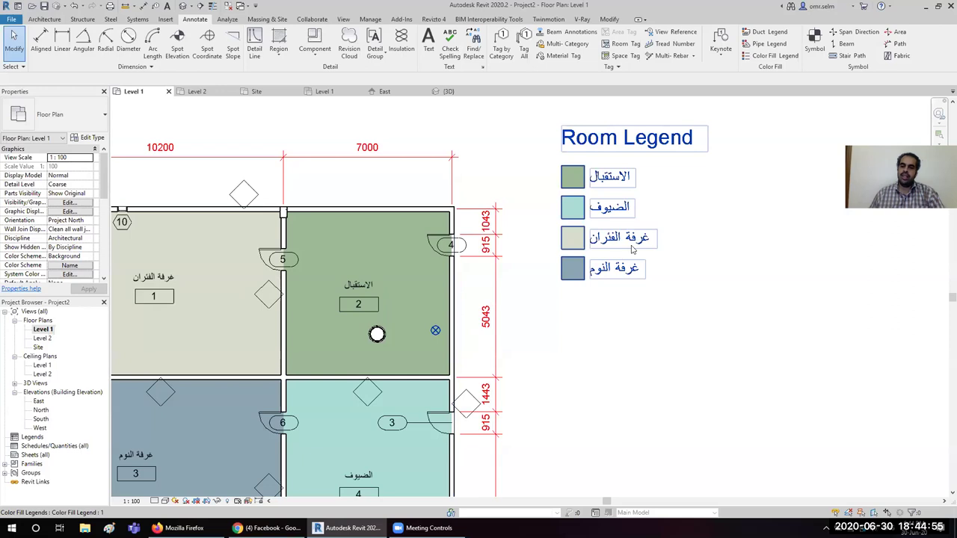
{"action": "scroll", "coordinate": [624, 140], "scroll_direction": "down", "scroll_amount": 2}
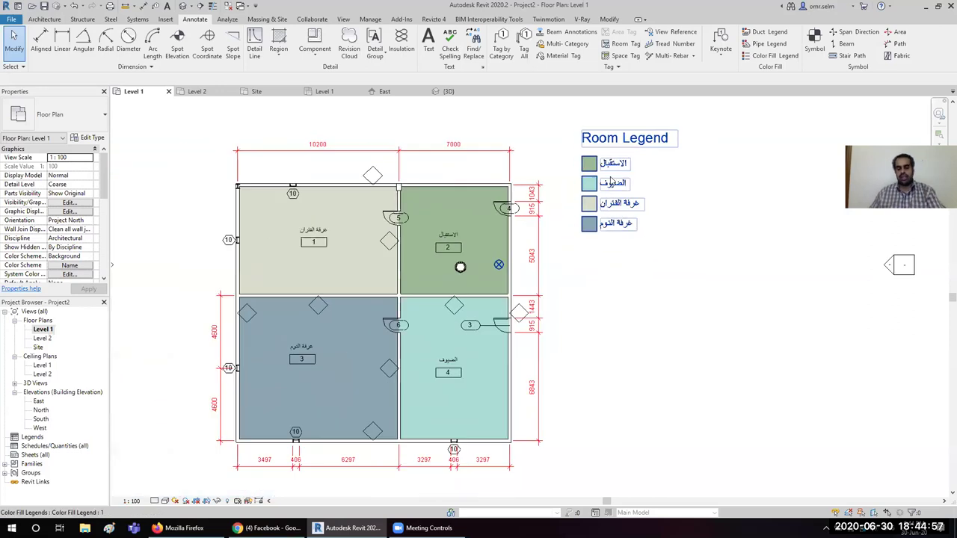
{"action": "left_click", "coordinate": [586, 151]}
{"action": "left_click_drag", "start_coordinate": [593, 160], "coordinate": [574, 203]}
{"action": "left_click", "coordinate": [591, 370]}
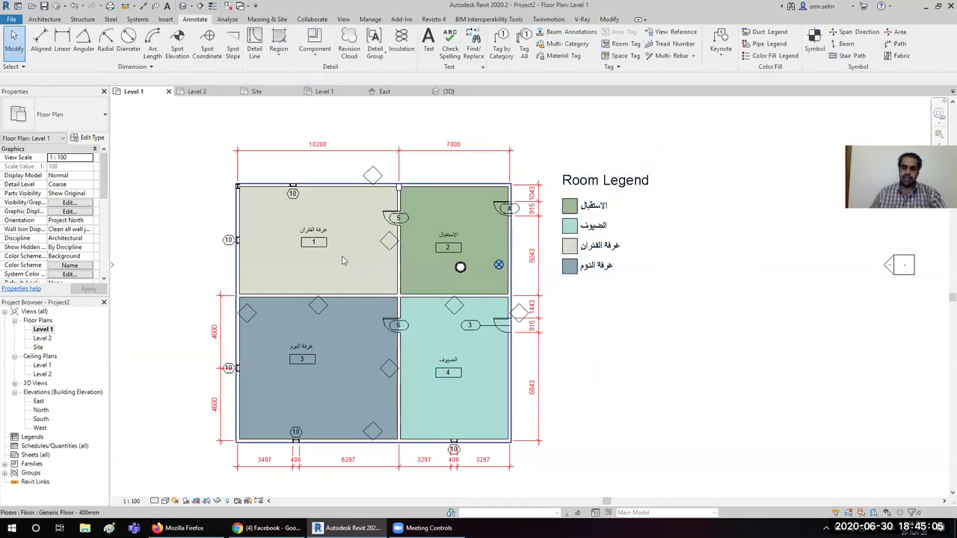
- Copy room 1's tag name غرفة الفئران and paste it as room 3's name
{"action": "double_click", "coordinate": [313, 229]}
{"action": "key", "text": "ctrl+c"}
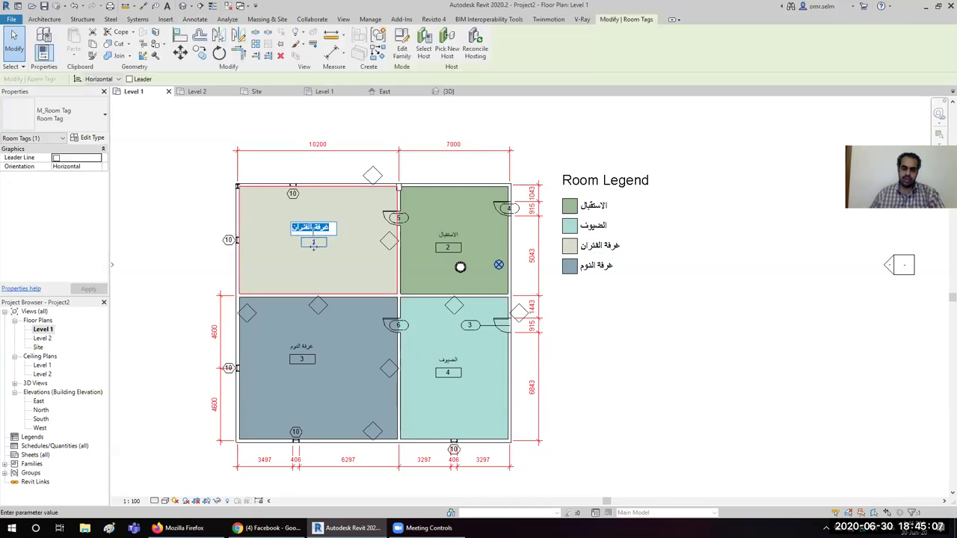
{"action": "double_click", "coordinate": [301, 346]}
{"action": "key", "text": "ctrl+v"}
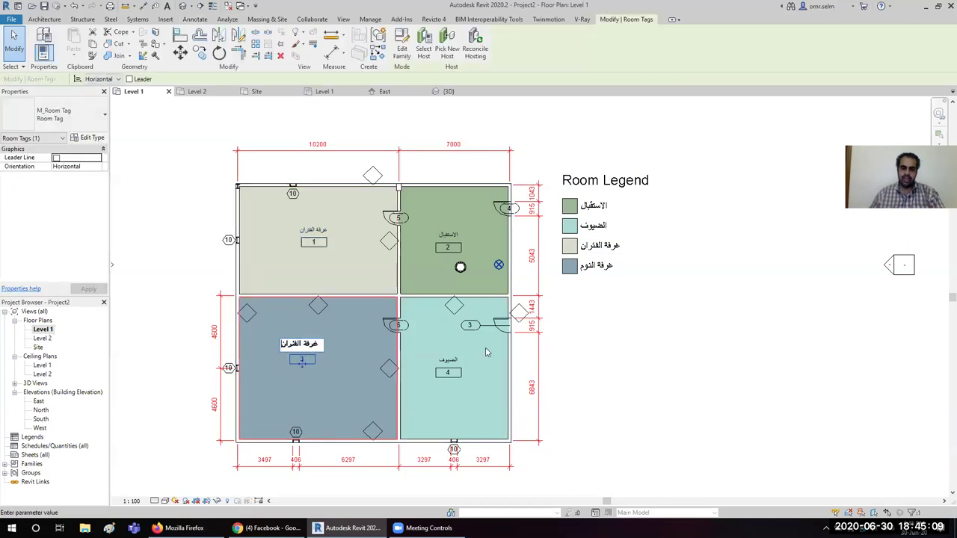
{"action": "left_click", "coordinate": [672, 380]}
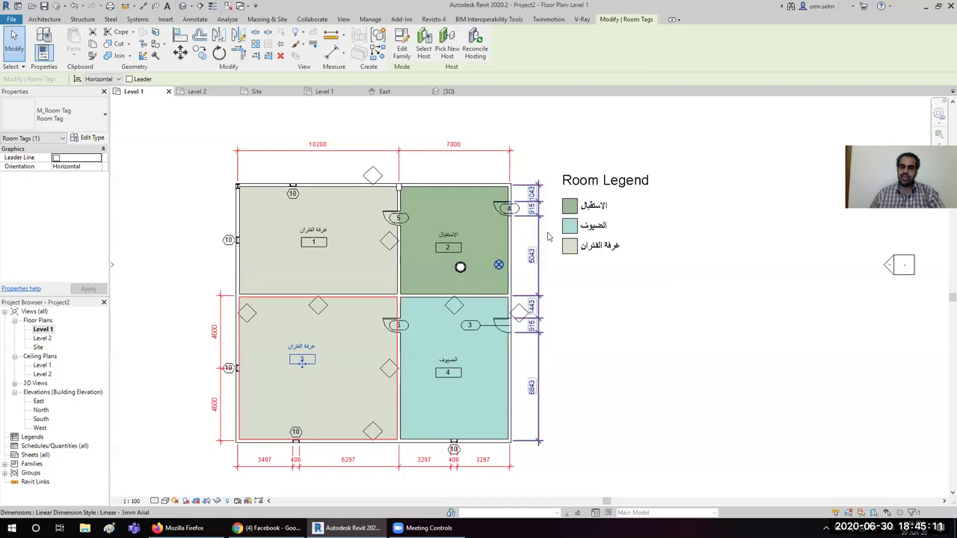
{"action": "left_click", "coordinate": [602, 266]}
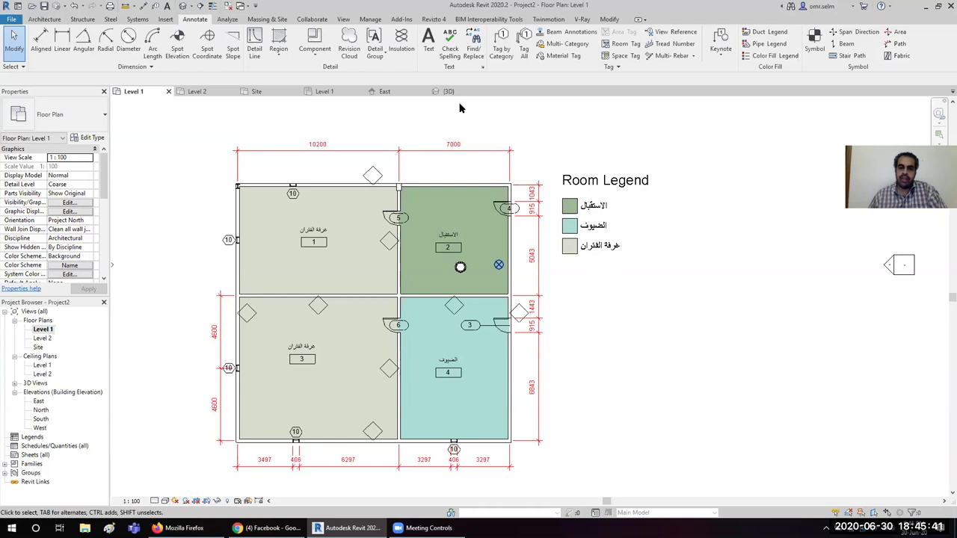
- Zoom into room 2 and drag door tag 5 right, clear of the door swing
{"action": "scroll", "coordinate": [456, 107], "scroll_direction": "up", "scroll_amount": 1}
{"action": "scroll", "coordinate": [449, 225], "scroll_direction": "up", "scroll_amount": 1}
{"action": "scroll", "coordinate": [443, 282], "scroll_direction": "up", "scroll_amount": 1}
{"action": "scroll", "coordinate": [442, 284], "scroll_direction": "up", "scroll_amount": 1}
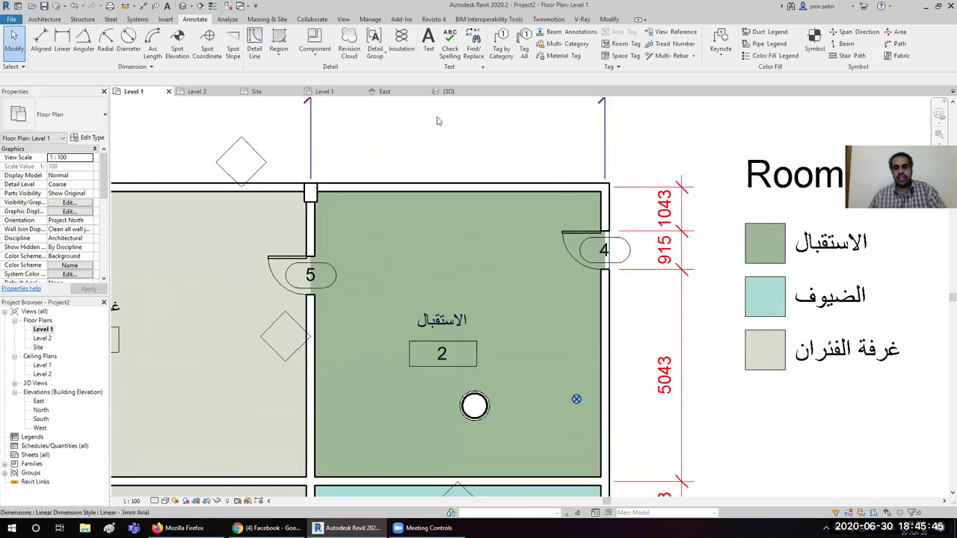
{"action": "scroll", "coordinate": [430, 338], "scroll_direction": "down", "scroll_amount": 1}
{"action": "scroll", "coordinate": [430, 338], "scroll_direction": "down", "scroll_amount": 1}
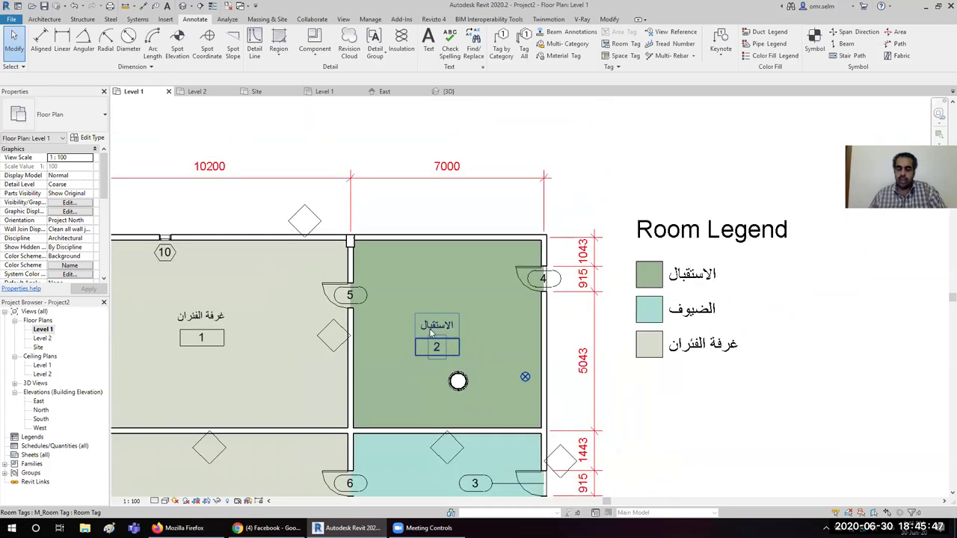
{"action": "scroll", "coordinate": [368, 282], "scroll_direction": "up", "scroll_amount": 1}
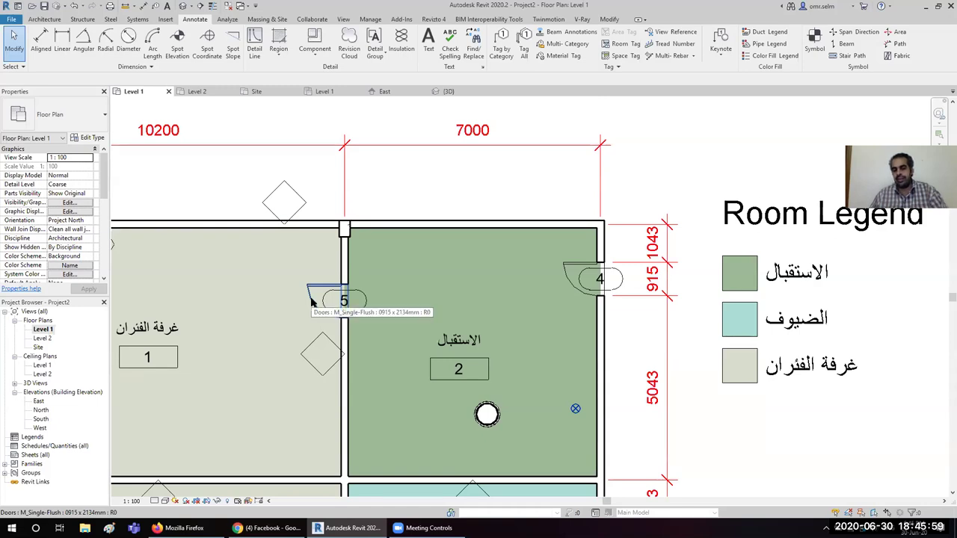
{"action": "left_click", "coordinate": [312, 300]}
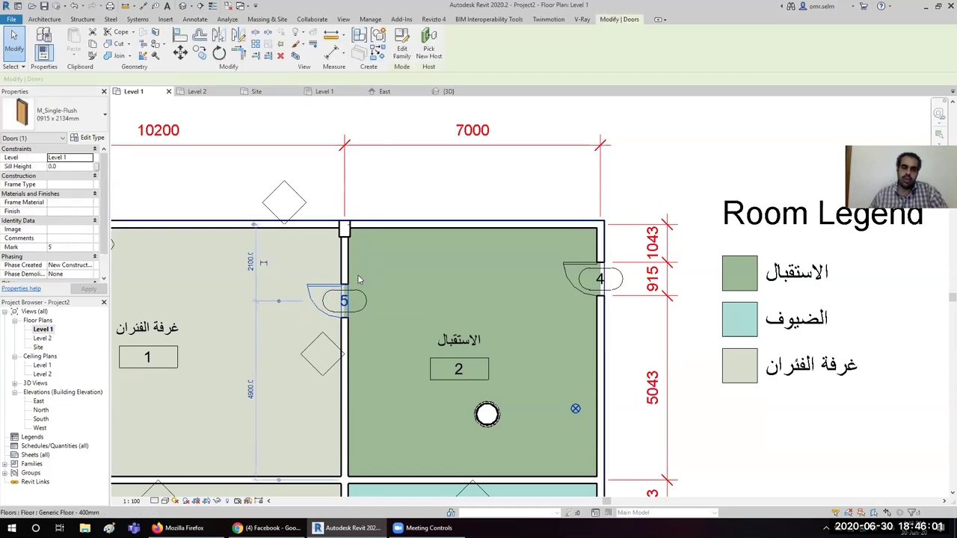
{"action": "left_click", "coordinate": [345, 311]}
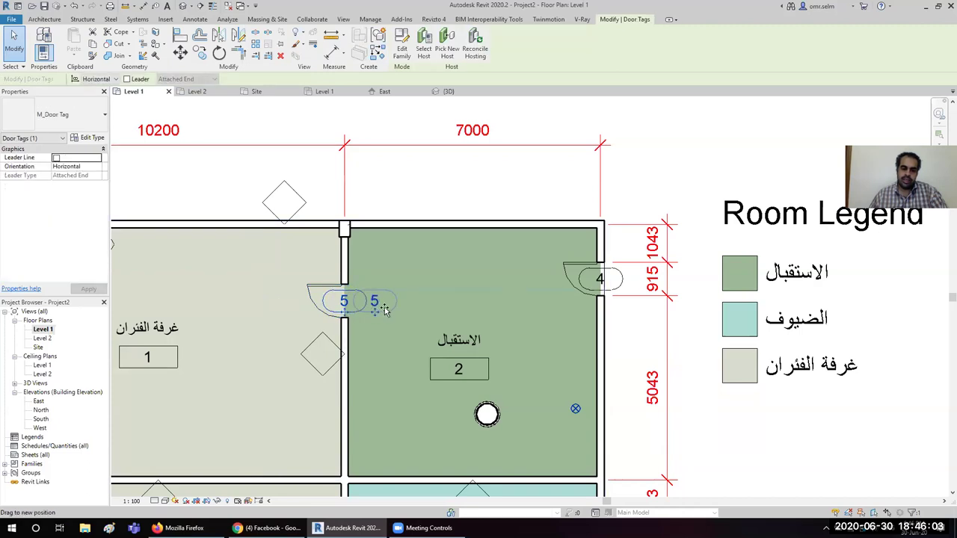
{"action": "left_click_drag", "start_coordinate": [345, 314], "coordinate": [388, 313]}
- Open the M_Door Tag family for editing and place a new label
{"action": "left_click", "coordinate": [403, 45]}
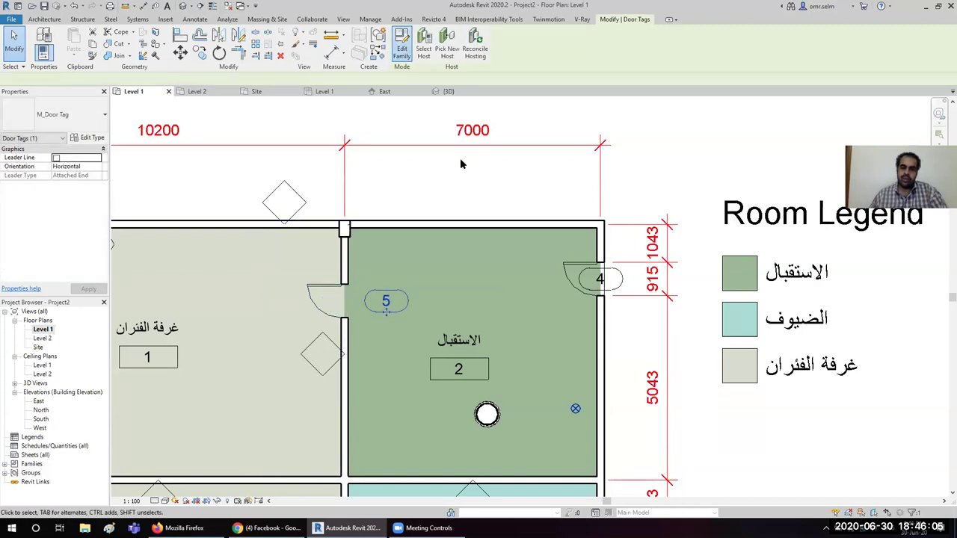
{"action": "scroll", "coordinate": [374, 216], "scroll_direction": "down", "scroll_amount": 4}
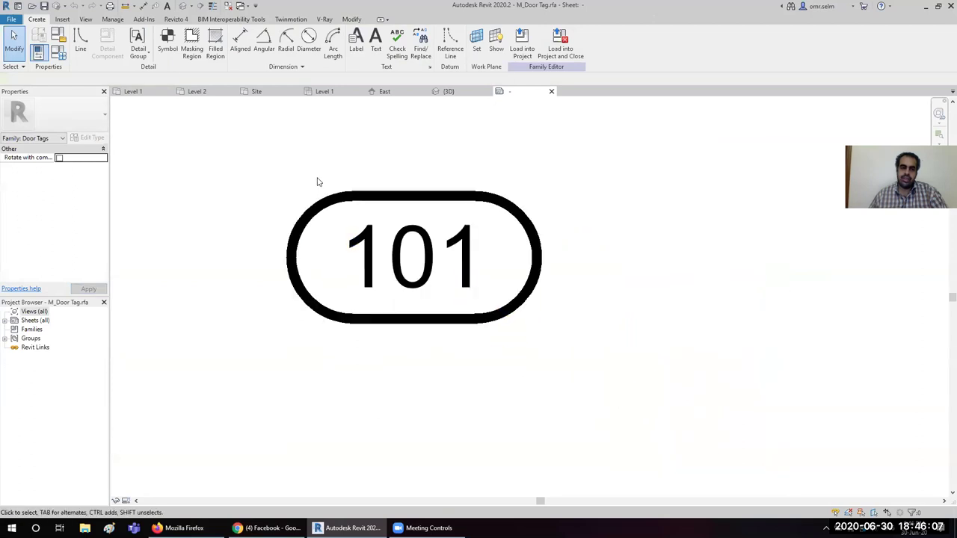
{"action": "scroll", "coordinate": [317, 182], "scroll_direction": "down", "scroll_amount": 1}
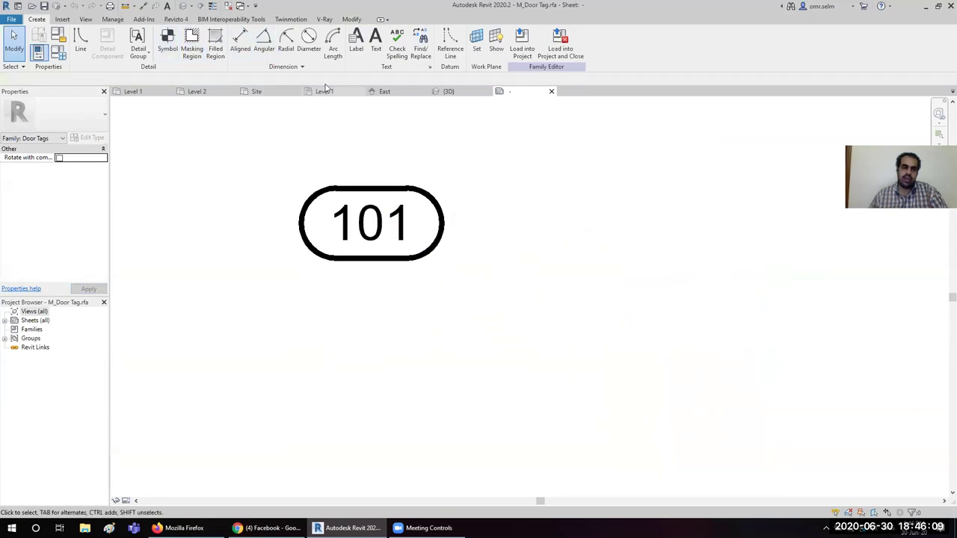
{"action": "left_click", "coordinate": [356, 43]}
{"action": "left_click", "coordinate": [333, 293]}
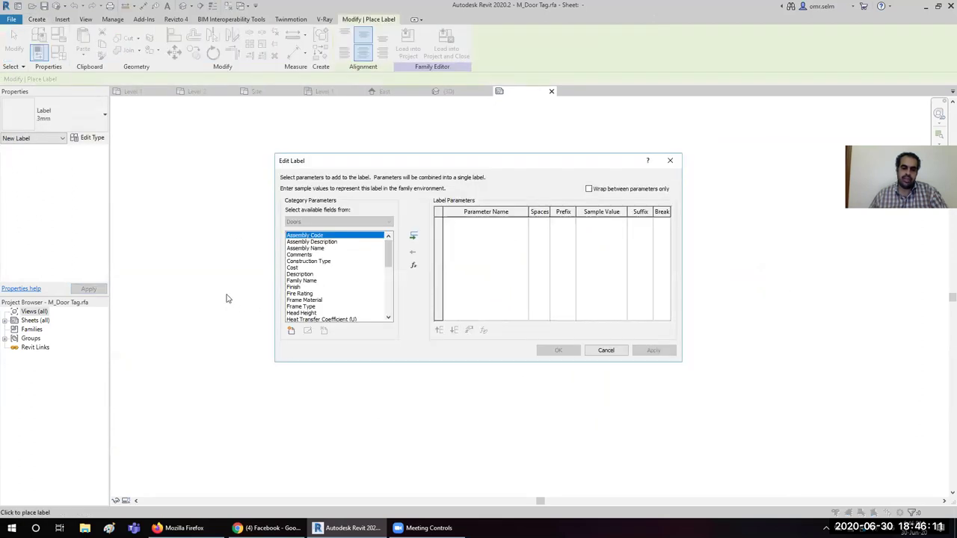
- Add Width and Height as the label's parameters
{"action": "scroll", "coordinate": [334, 252], "scroll_direction": "down", "scroll_amount": 5}
{"action": "left_click", "coordinate": [329, 256]}
{"action": "key", "text": "End"}
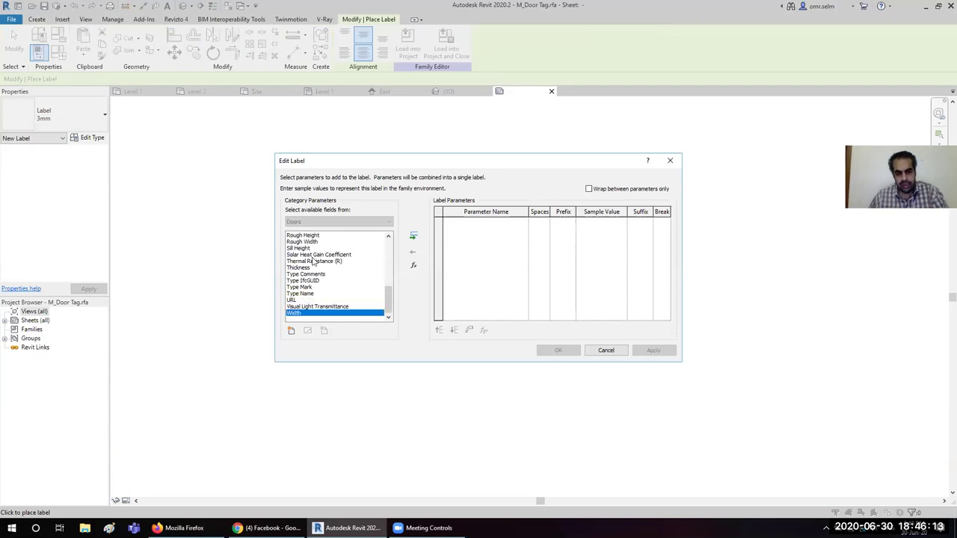
{"action": "double_click", "coordinate": [315, 314]}
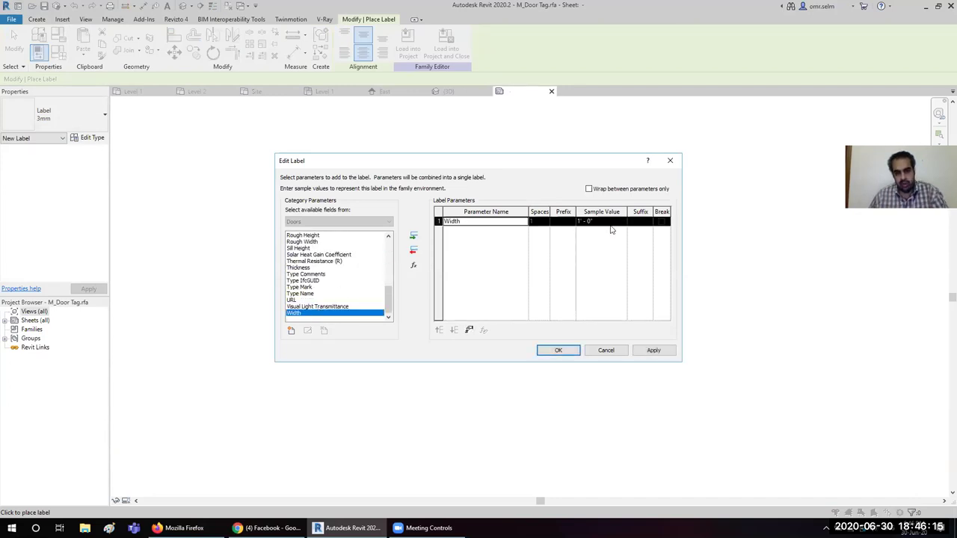
{"action": "left_click", "coordinate": [326, 288]}
{"action": "key", "text": "h"}
{"action": "double_click", "coordinate": [300, 249]}
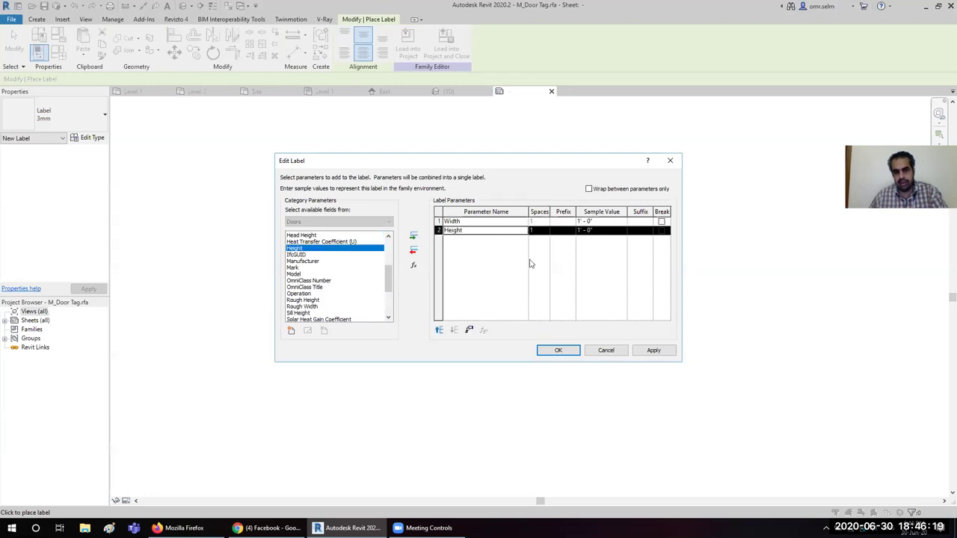
- Give the label a '-' suffix after Width and an 'h' prefix before Height, then confirm
{"action": "left_click", "coordinate": [637, 221]}
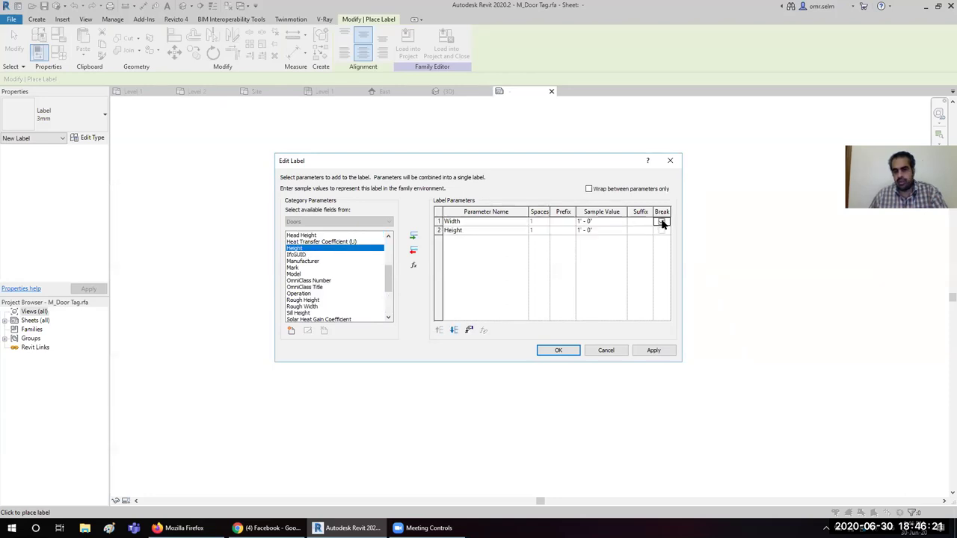
{"action": "type", "text": "-"}
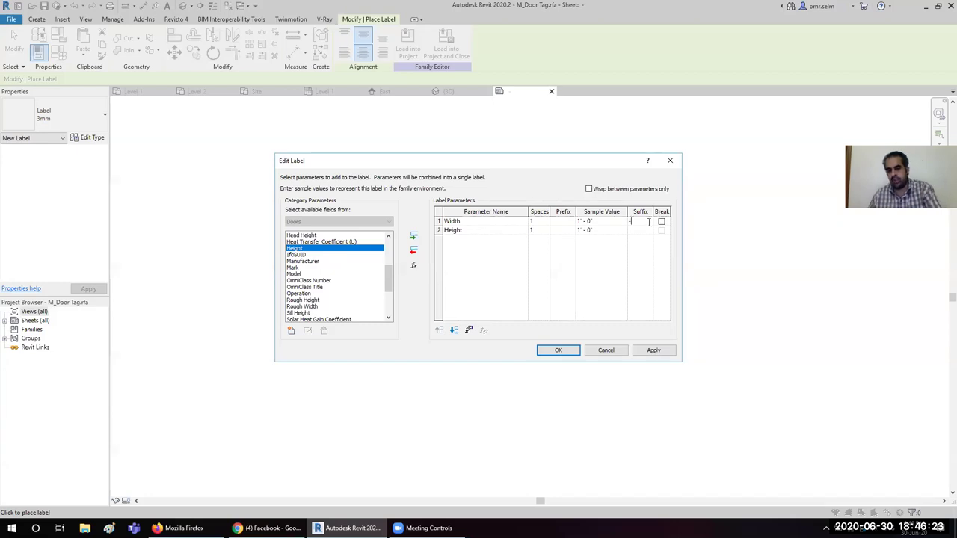
{"action": "left_click", "coordinate": [563, 221]}
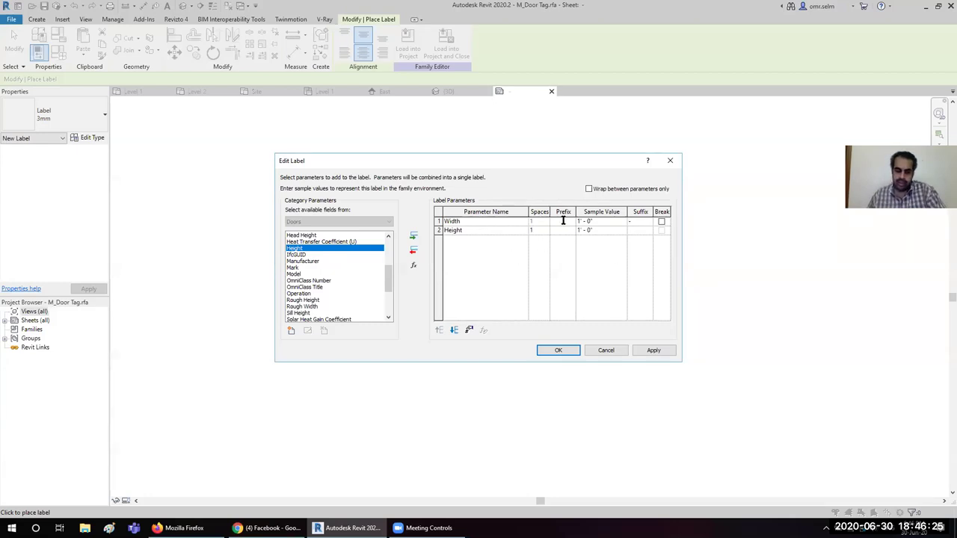
{"action": "type", "text": "wh"}
{"action": "left_click", "coordinate": [558, 350]}
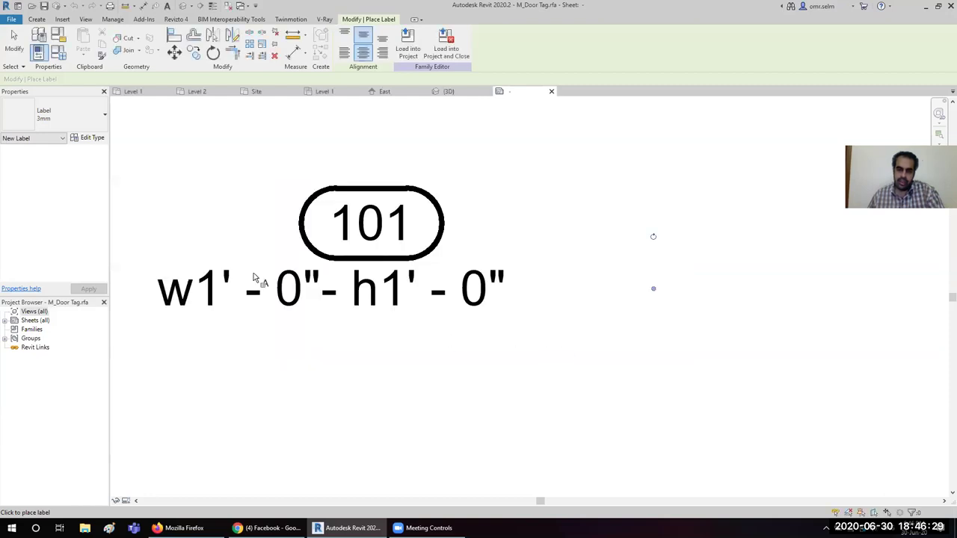
- Load the edited door tag into the project without saving, overwriting the existing tag and parameter values
{"action": "left_click", "coordinate": [447, 46]}
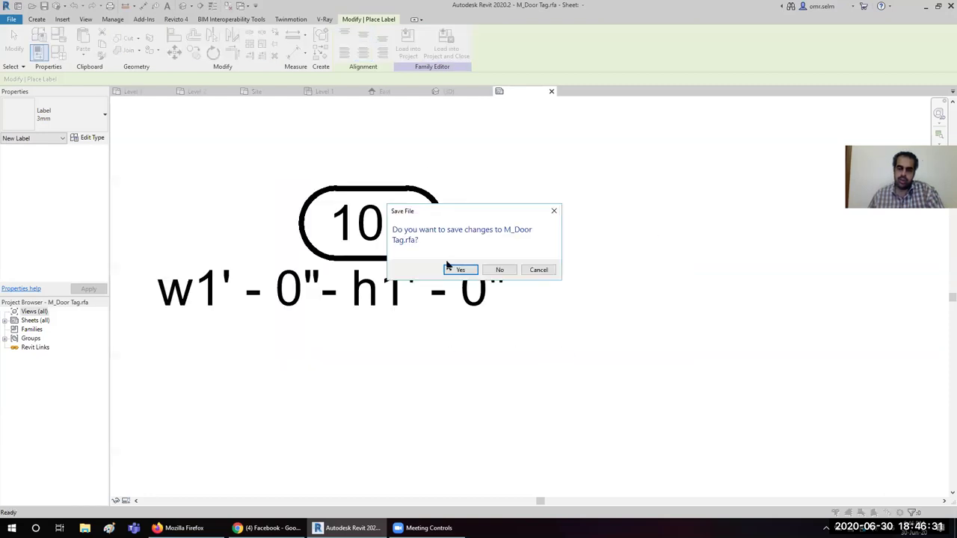
{"action": "left_click", "coordinate": [498, 270]}
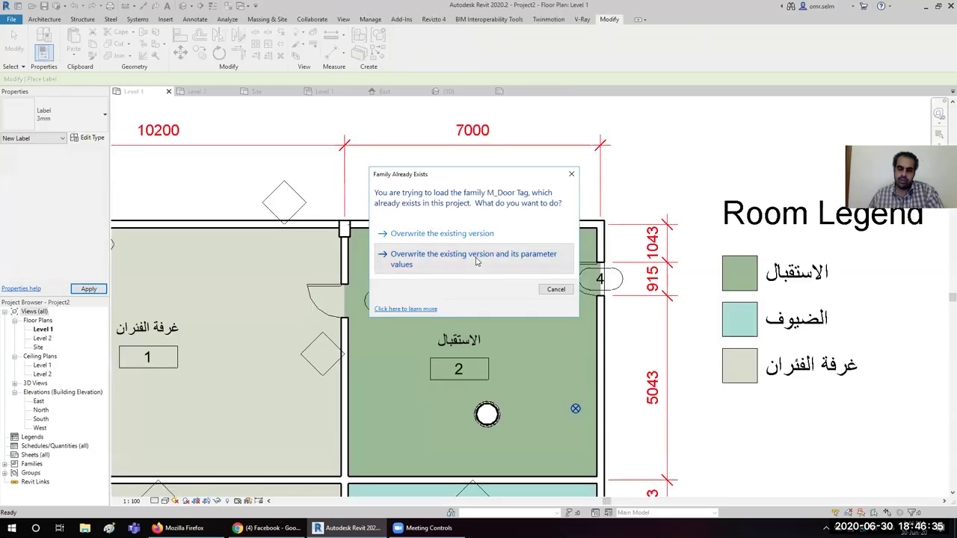
{"action": "left_click", "coordinate": [476, 258]}
{"action": "scroll", "coordinate": [370, 319], "scroll_direction": "up", "scroll_amount": 1}
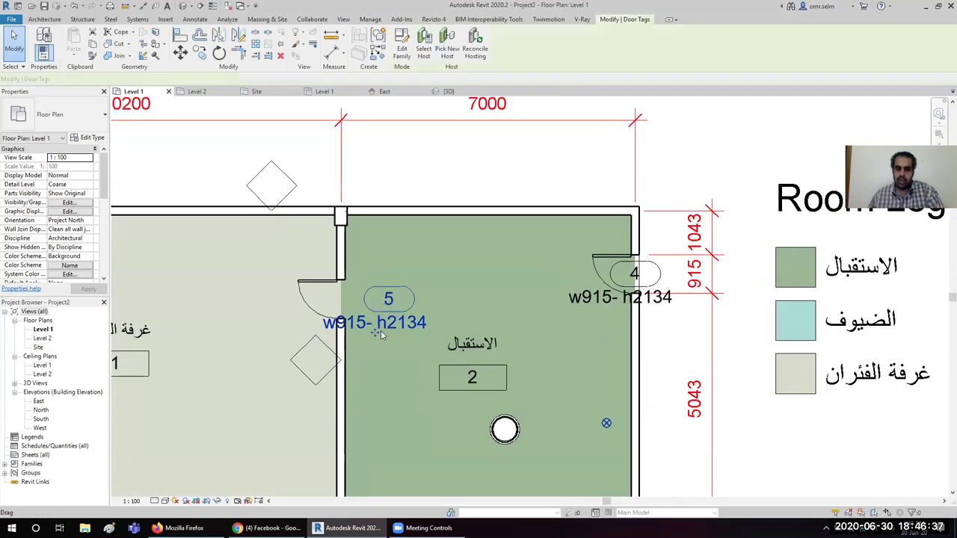
- Test door 5's tag by switching it to 0864 x 2032mm, 0762 x 2134mm, then back to 0915 x 2134mm
{"action": "left_click", "coordinate": [368, 317]}
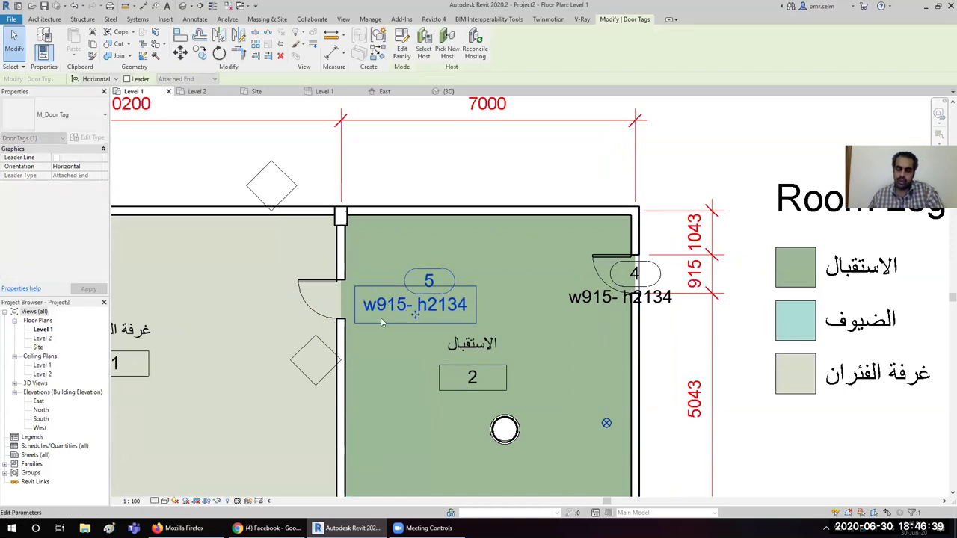
{"action": "left_click", "coordinate": [318, 299]}
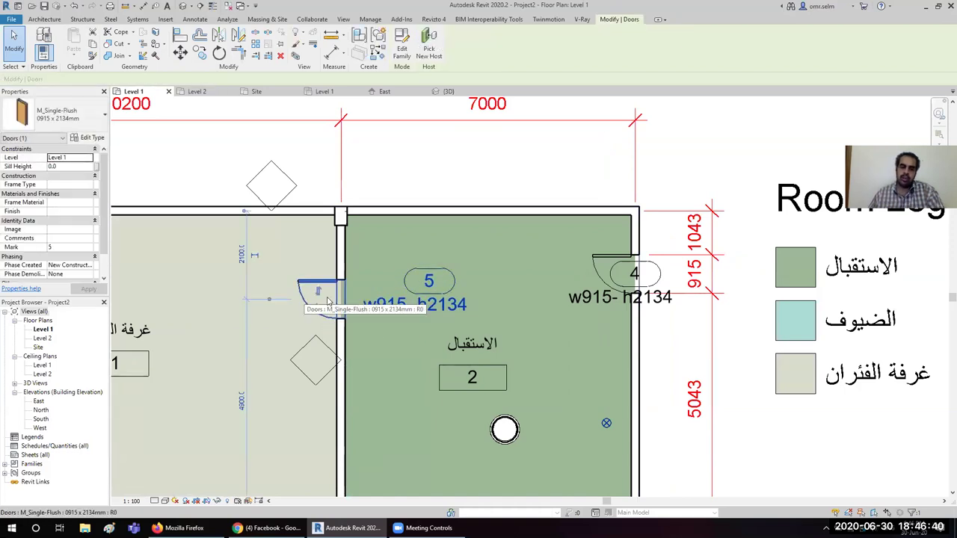
{"action": "left_click", "coordinate": [53, 114]}
{"action": "left_click", "coordinate": [43, 206]}
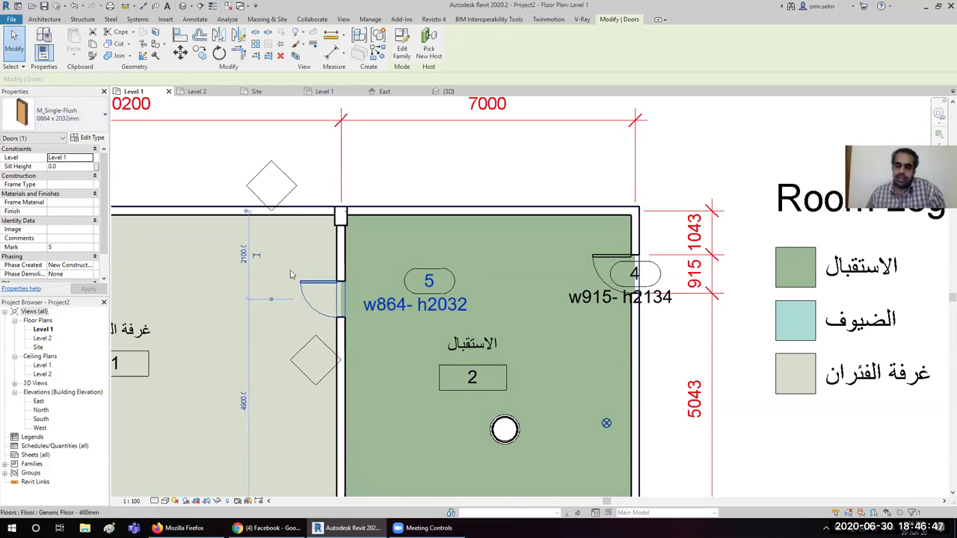
{"action": "left_click", "coordinate": [448, 175]}
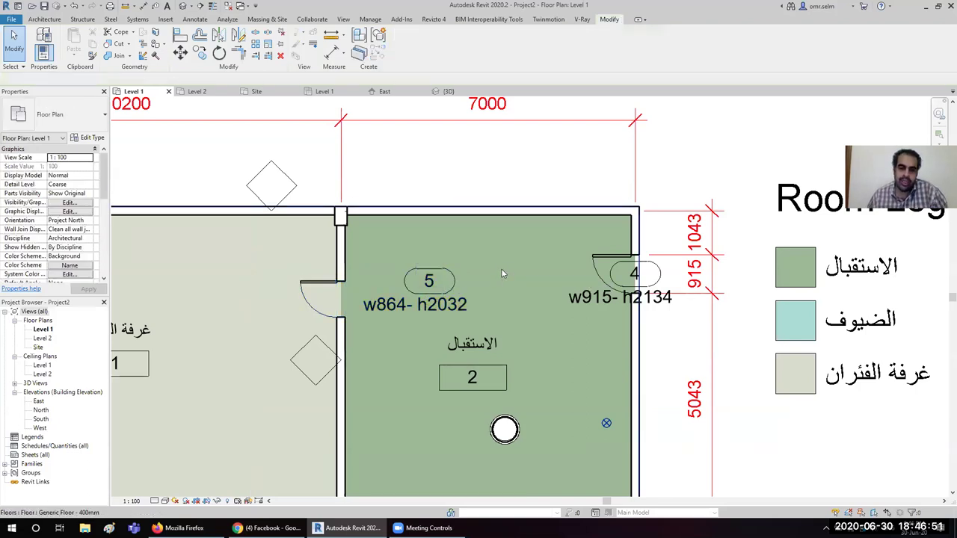
{"action": "left_click", "coordinate": [303, 308]}
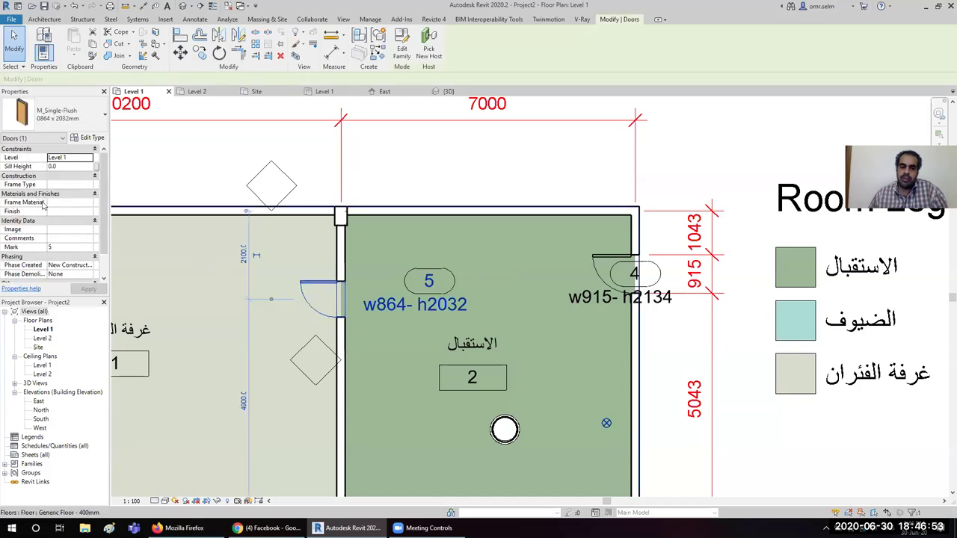
{"action": "left_click", "coordinate": [39, 116]}
{"action": "left_click", "coordinate": [45, 189]}
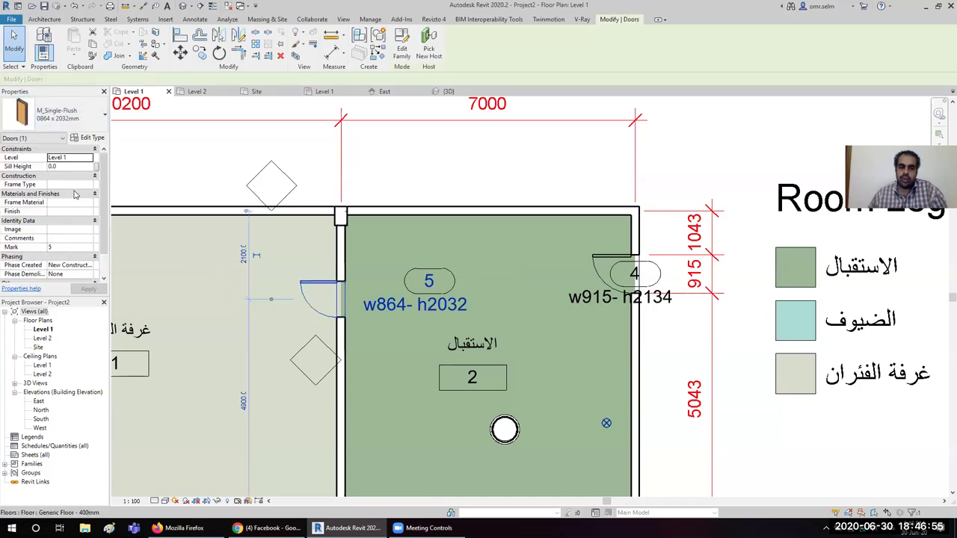
{"action": "left_click", "coordinate": [60, 113]}
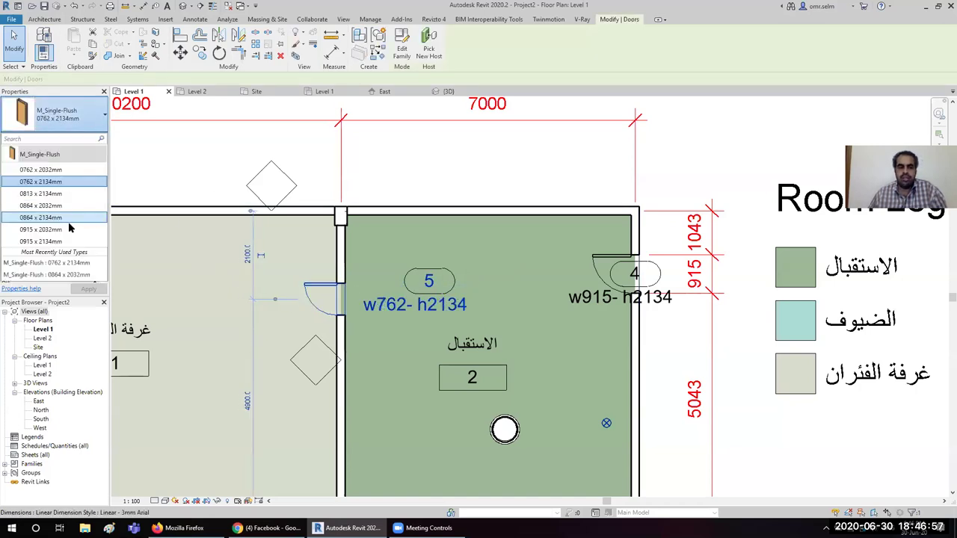
{"action": "left_click", "coordinate": [66, 241]}
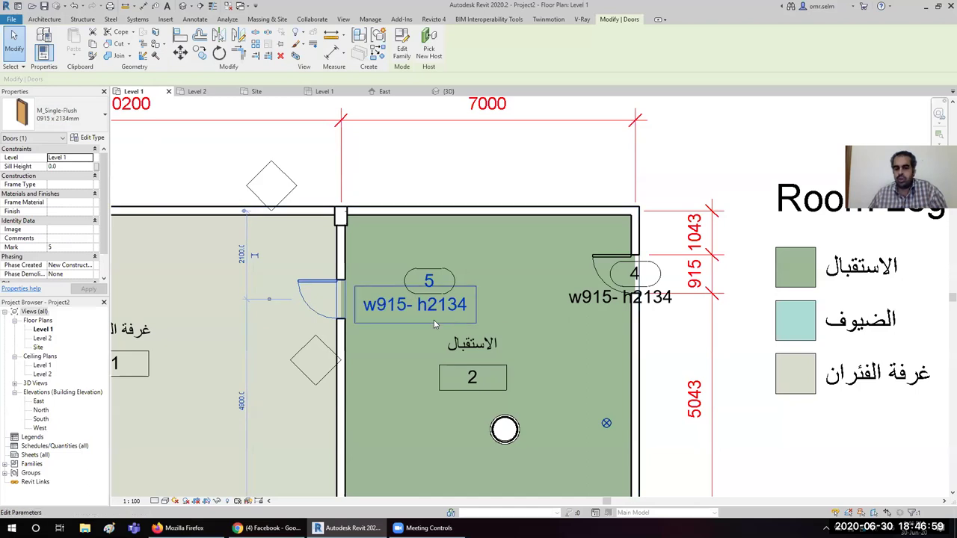
{"action": "key", "text": "Escape"}
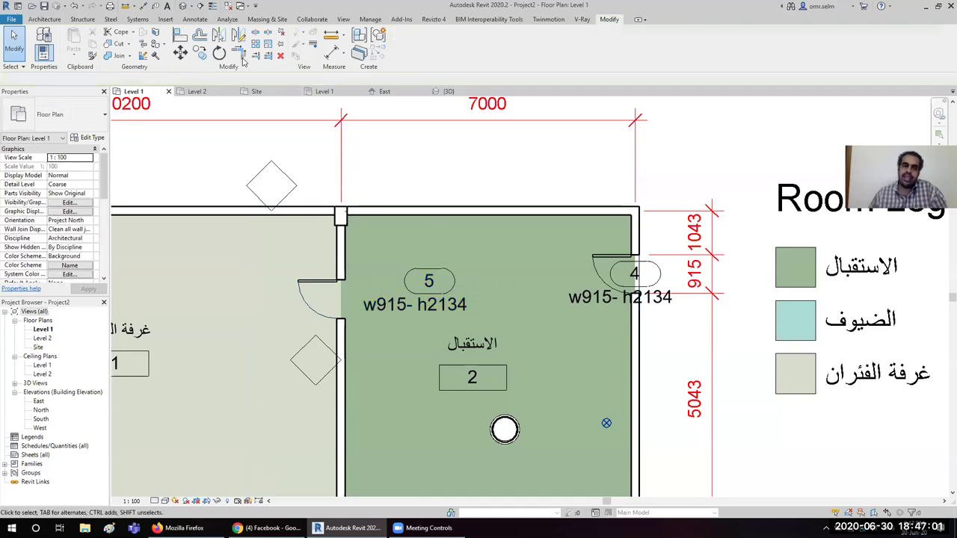
{"action": "left_click", "coordinate": [163, 20]}
- Pan and zoom to show the whole Level 1 plan with door tags 3–6, then show the Analyze tools
{"action": "left_click", "coordinate": [193, 21]}
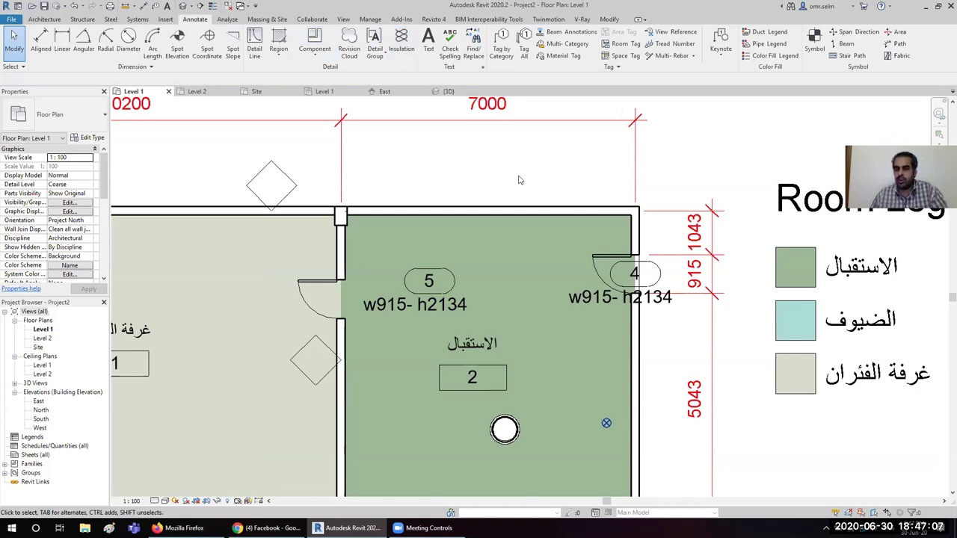
{"action": "scroll", "coordinate": [420, 150], "scroll_direction": "down", "scroll_amount": 2}
{"action": "middle_click_drag", "start_coordinate": [643, 313], "coordinate": [630, 196]}
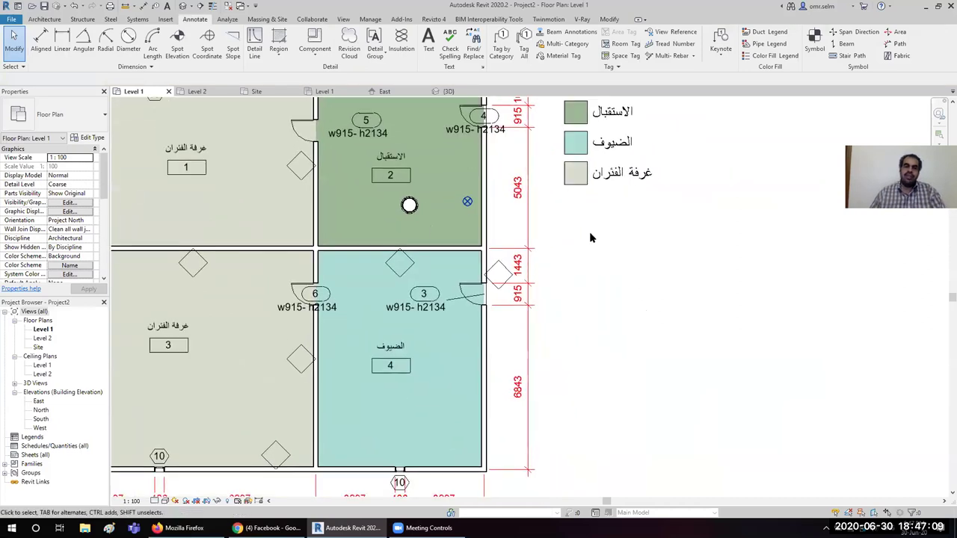
{"action": "scroll", "coordinate": [590, 235], "scroll_direction": "down", "scroll_amount": 1}
{"action": "middle_click_drag", "start_coordinate": [445, 138], "coordinate": [431, 185]}
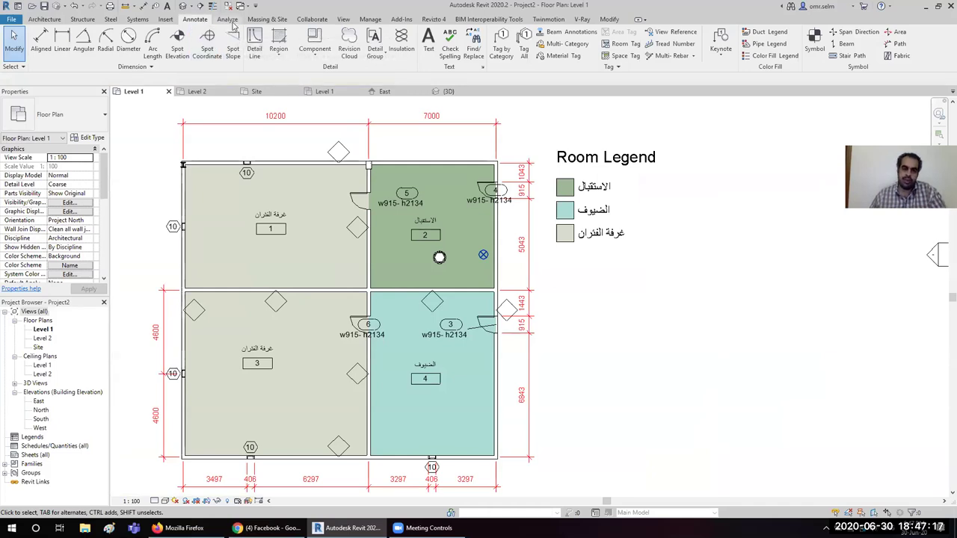
{"action": "left_click", "coordinate": [228, 19]}
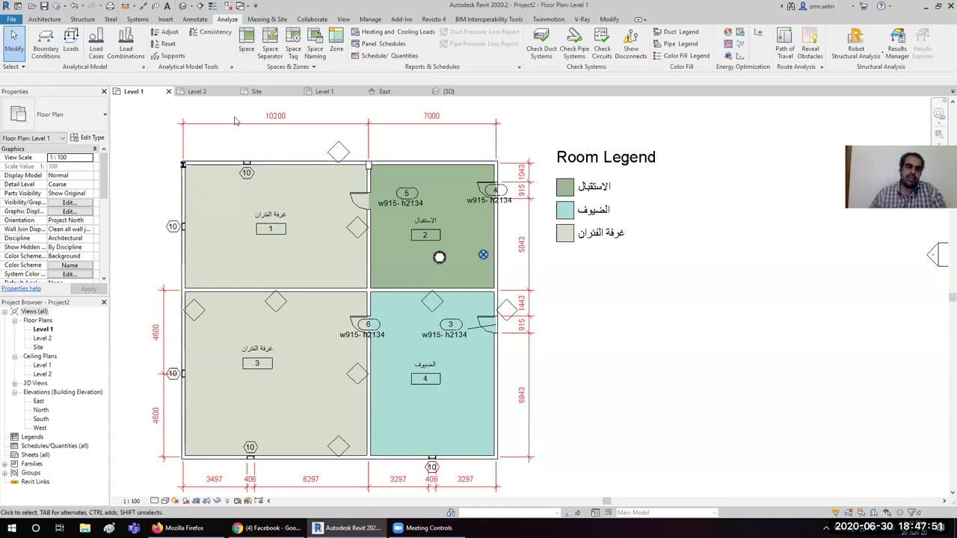
- Start the Space tool, agree to load a space tag, and browse into the Annotations library folder
{"action": "left_click", "coordinate": [246, 43]}
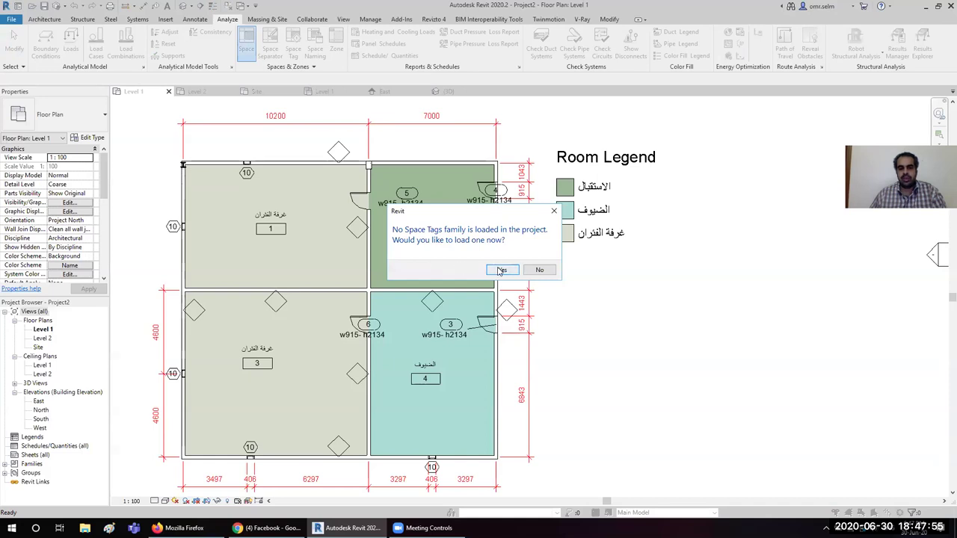
{"action": "left_click", "coordinate": [503, 271]}
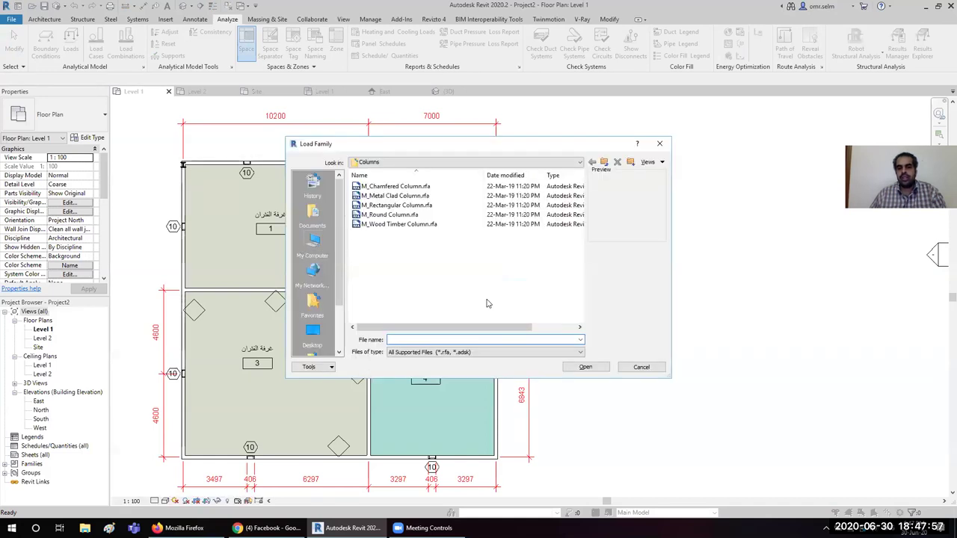
{"action": "left_click", "coordinate": [605, 162]}
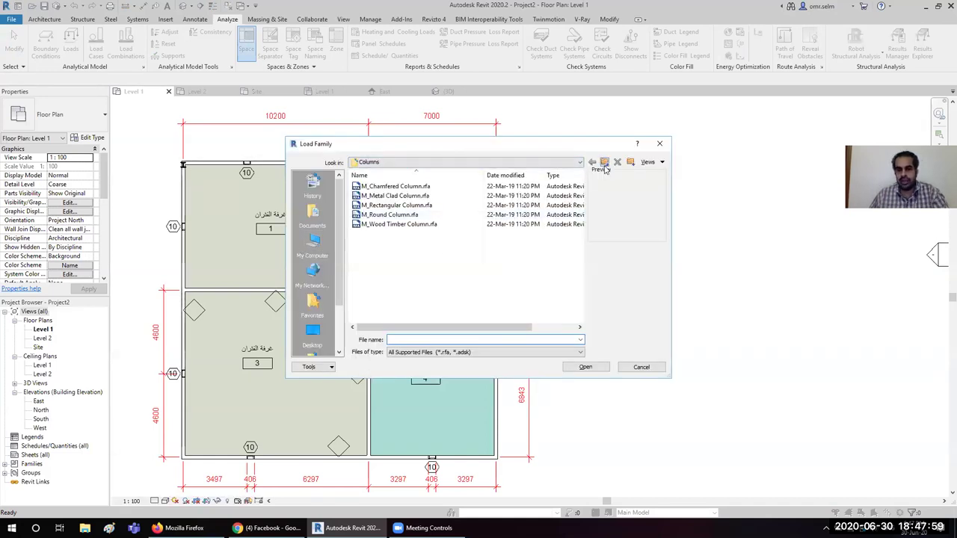
{"action": "double_click", "coordinate": [378, 187]}
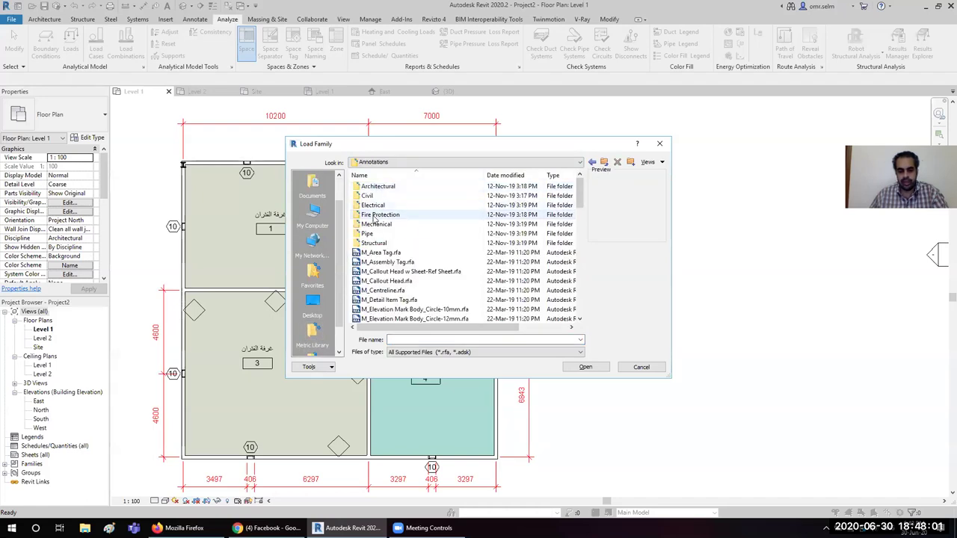
- Load M_Space Tag.rfa from the Annotations > Mechanical folder
{"action": "scroll", "coordinate": [439, 256], "scroll_direction": "down", "scroll_amount": 3}
{"action": "scroll", "coordinate": [445, 257], "scroll_direction": "down", "scroll_amount": 2}
{"action": "scroll", "coordinate": [448, 257], "scroll_direction": "down", "scroll_amount": 3}
{"action": "scroll", "coordinate": [451, 258], "scroll_direction": "down", "scroll_amount": 2}
{"action": "scroll", "coordinate": [451, 257], "scroll_direction": "down", "scroll_amount": 2}
{"action": "scroll", "coordinate": [450, 255], "scroll_direction": "down", "scroll_amount": 2}
{"action": "scroll", "coordinate": [448, 253], "scroll_direction": "down", "scroll_amount": 2}
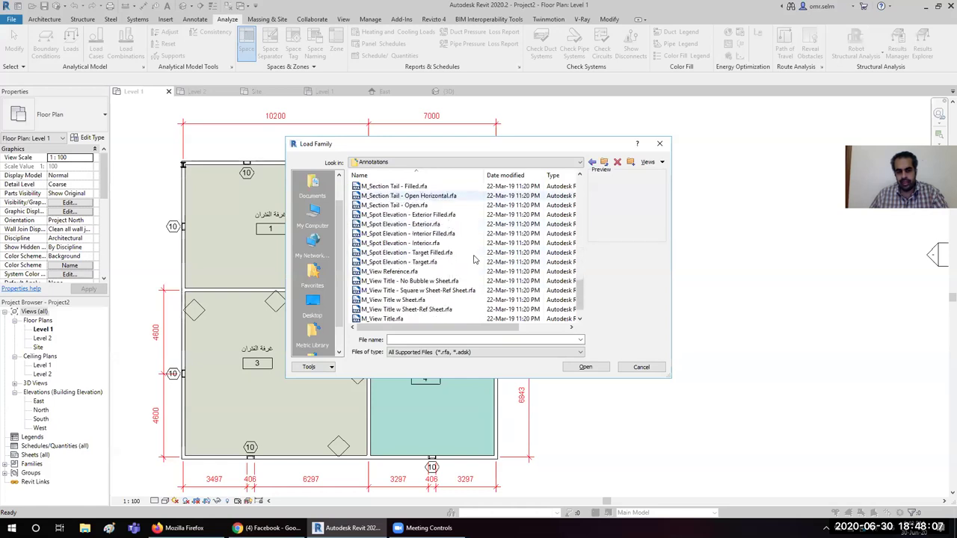
{"action": "scroll", "coordinate": [473, 259], "scroll_direction": "up", "scroll_amount": 10}
{"action": "scroll", "coordinate": [419, 225], "scroll_direction": "up", "scroll_amount": 5}
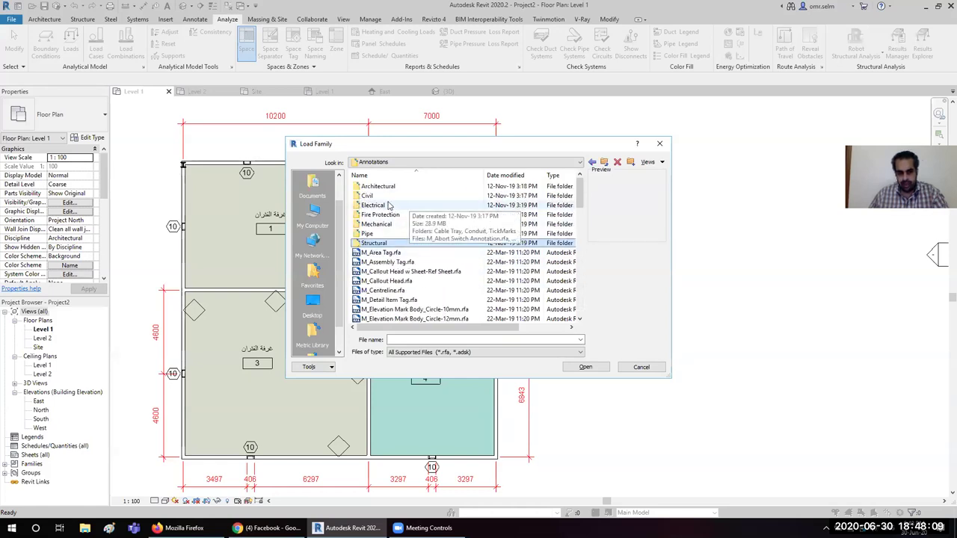
{"action": "double_click", "coordinate": [380, 227]}
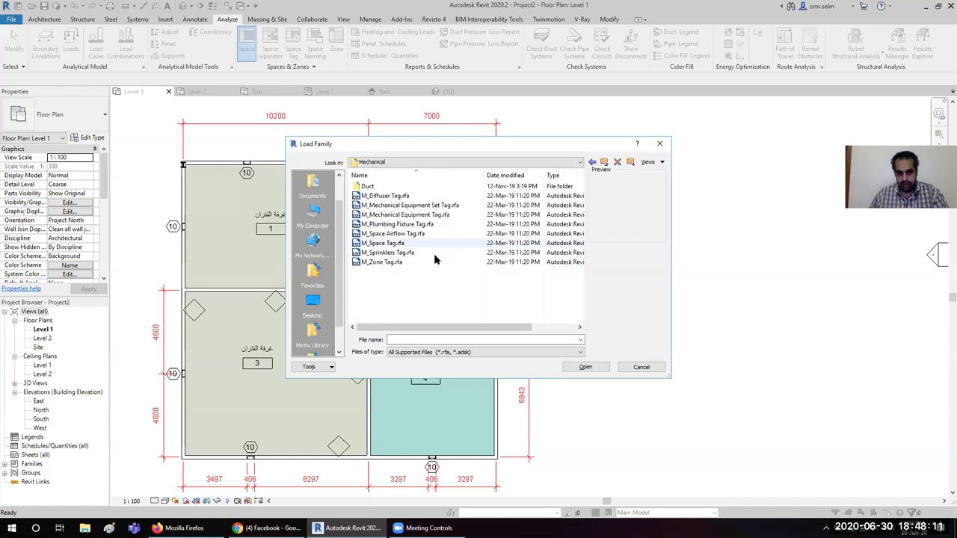
{"action": "left_click", "coordinate": [402, 247]}
{"action": "double_click", "coordinate": [402, 249]}
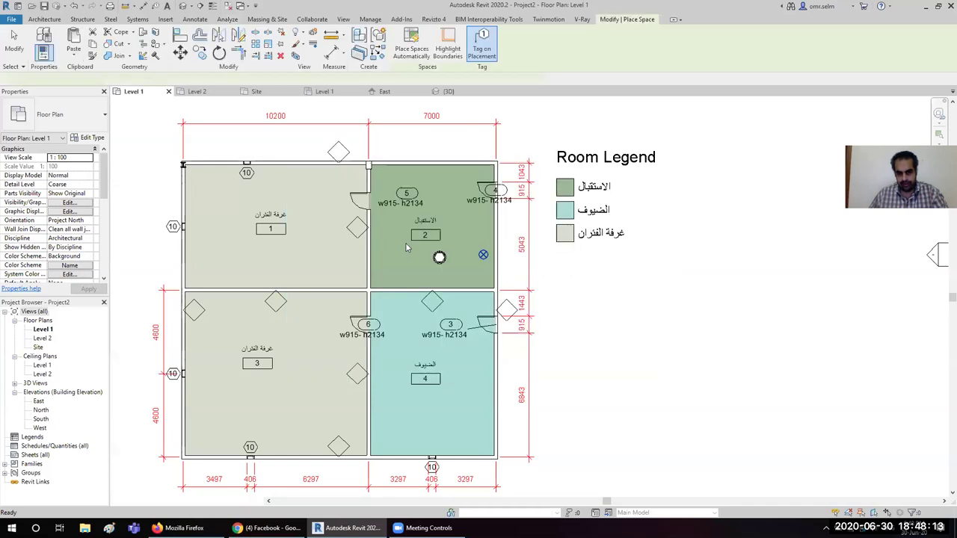
{"action": "scroll", "coordinate": [310, 251], "scroll_direction": "up", "scroll_amount": 3}
- Place Space 1 inside room 1 and select it
{"action": "left_click", "coordinate": [311, 247]}
{"action": "key", "text": "Escape"}
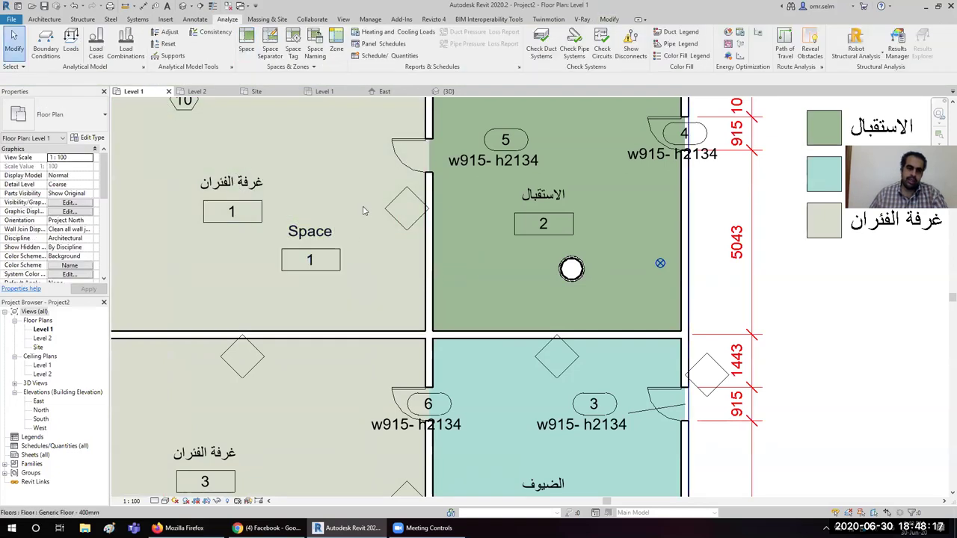
{"action": "left_click", "coordinate": [364, 208]}
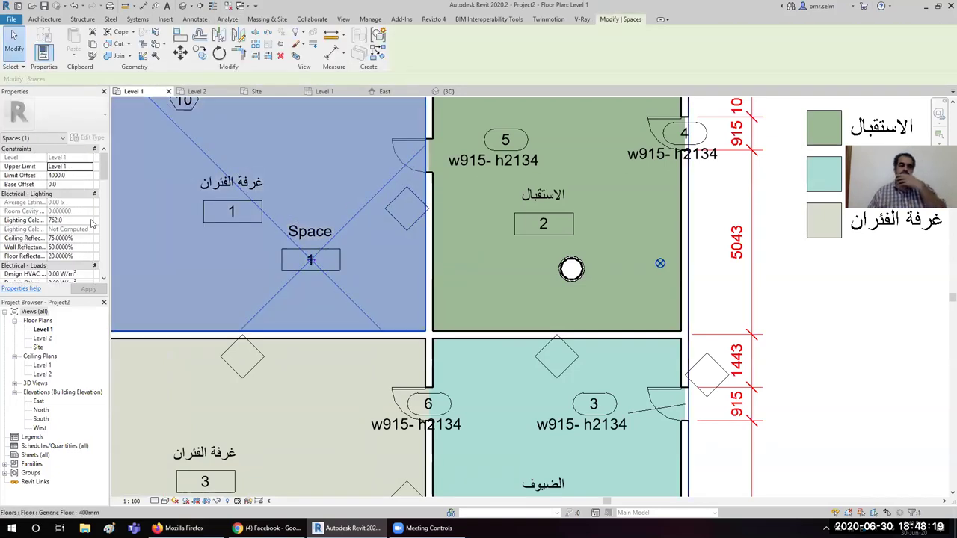
- Review Space 1's dimension and energy analysis properties, including heating, cooling and outdoor air settings
{"action": "scroll", "coordinate": [56, 201], "scroll_direction": "down", "scroll_amount": 1}
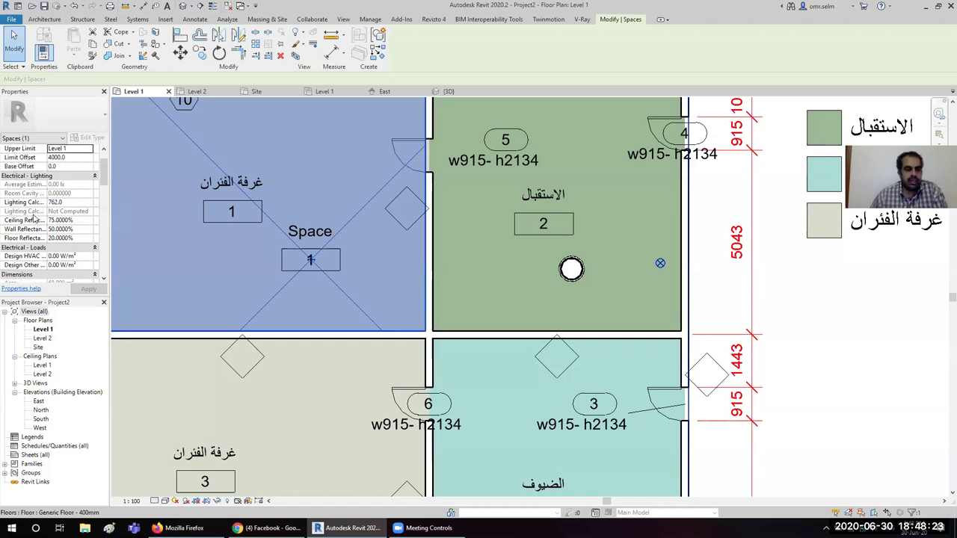
{"action": "scroll", "coordinate": [34, 216], "scroll_direction": "down", "scroll_amount": 3}
{"action": "scroll", "coordinate": [37, 216], "scroll_direction": "down", "scroll_amount": 3}
{"action": "scroll", "coordinate": [41, 213], "scroll_direction": "down", "scroll_amount": 2}
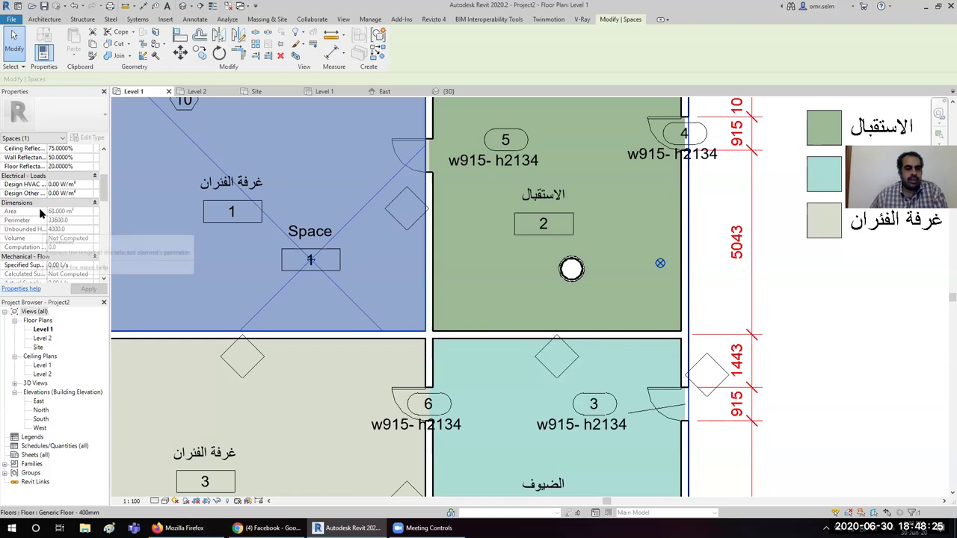
{"action": "scroll", "coordinate": [38, 215], "scroll_direction": "down", "scroll_amount": 3}
{"action": "scroll", "coordinate": [27, 216], "scroll_direction": "down", "scroll_amount": 4}
{"action": "scroll", "coordinate": [25, 214], "scroll_direction": "down", "scroll_amount": 2}
{"action": "scroll", "coordinate": [24, 210], "scroll_direction": "down", "scroll_amount": 1}
{"action": "scroll", "coordinate": [26, 212], "scroll_direction": "down", "scroll_amount": 2}
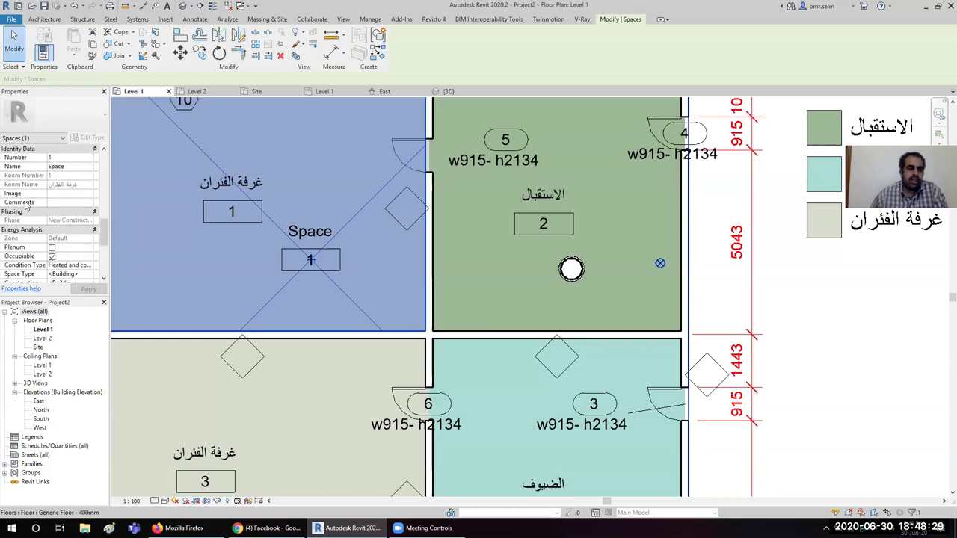
{"action": "scroll", "coordinate": [28, 232], "scroll_direction": "down", "scroll_amount": 1}
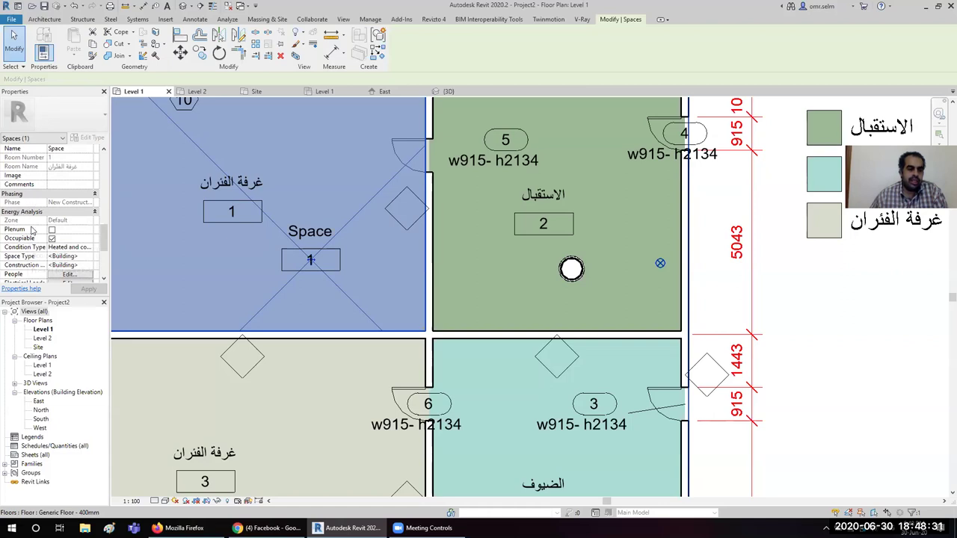
{"action": "scroll", "coordinate": [30, 234], "scroll_direction": "down", "scroll_amount": 2}
{"action": "scroll", "coordinate": [34, 229], "scroll_direction": "down", "scroll_amount": 1}
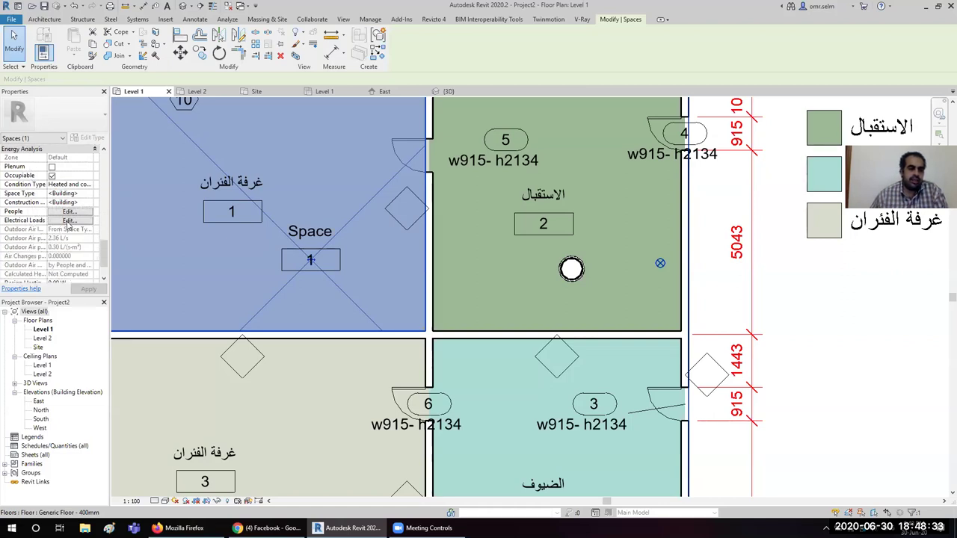
{"action": "scroll", "coordinate": [79, 229], "scroll_direction": "down", "scroll_amount": 1}
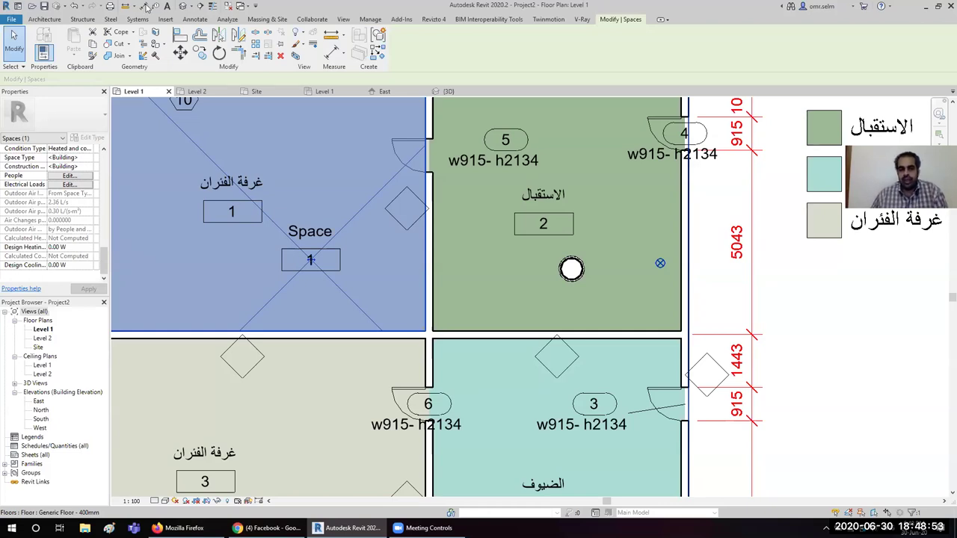
{"action": "left_click", "coordinate": [227, 18]}
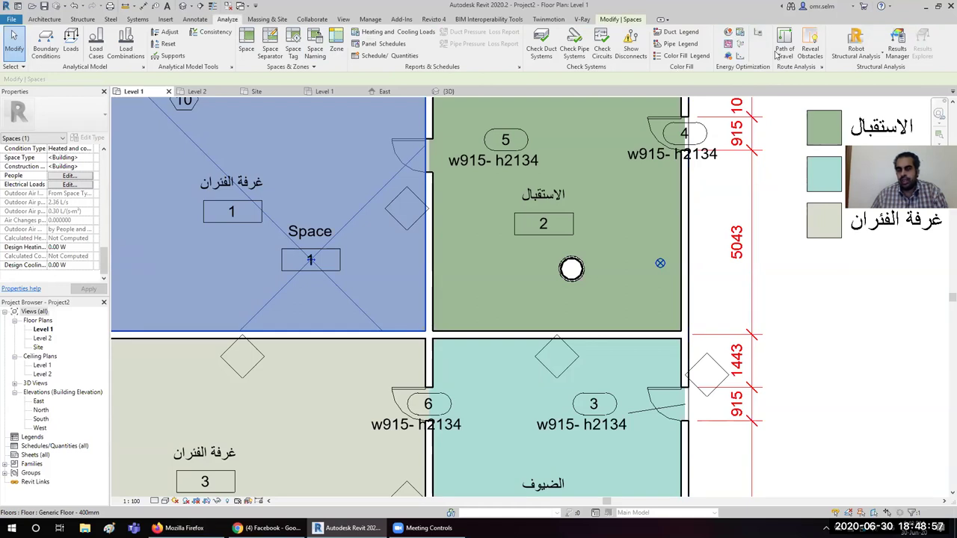
{"action": "scroll", "coordinate": [305, 223], "scroll_direction": "down", "scroll_amount": 1}
{"action": "scroll", "coordinate": [304, 223], "scroll_direction": "down", "scroll_amount": 1}
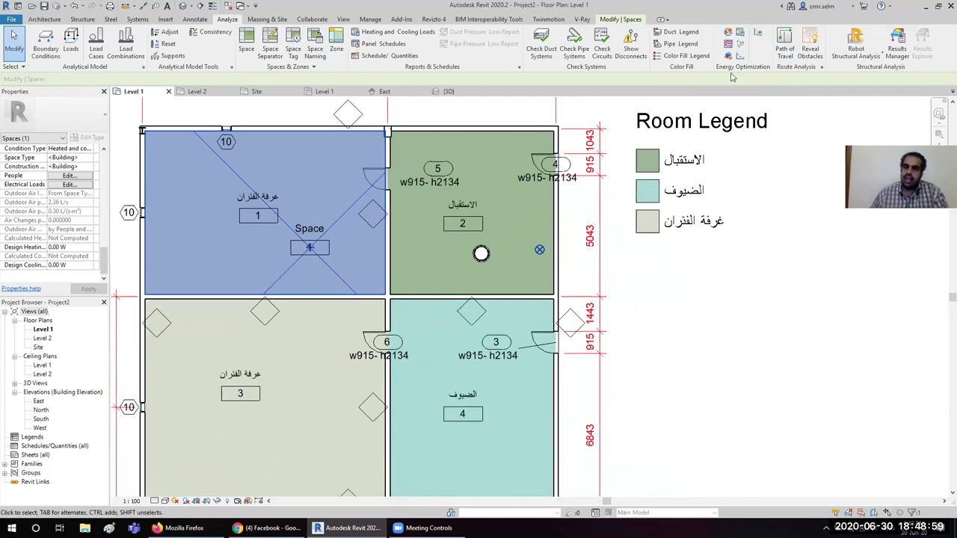
{"action": "left_click", "coordinate": [785, 39]}
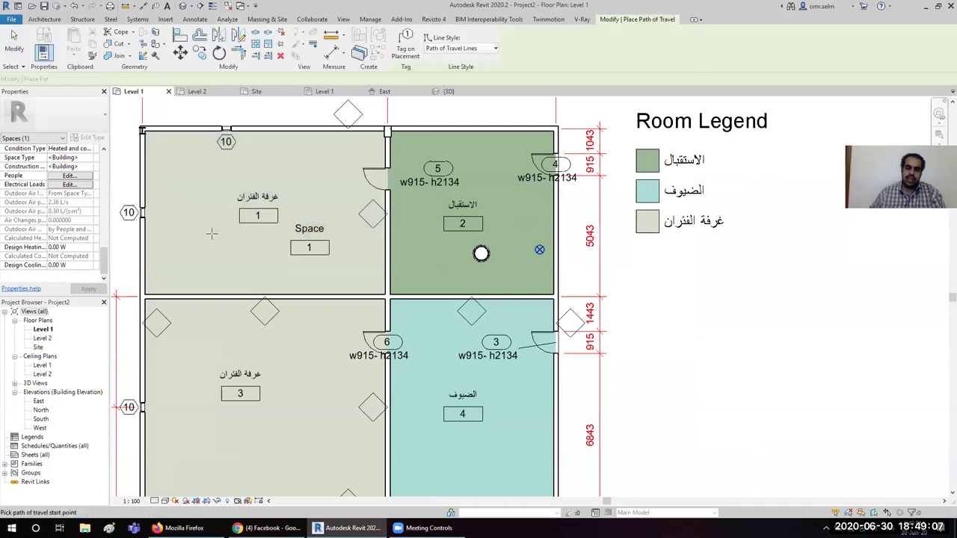
{"action": "left_click", "coordinate": [164, 271]}
{"action": "left_click", "coordinate": [380, 182]}
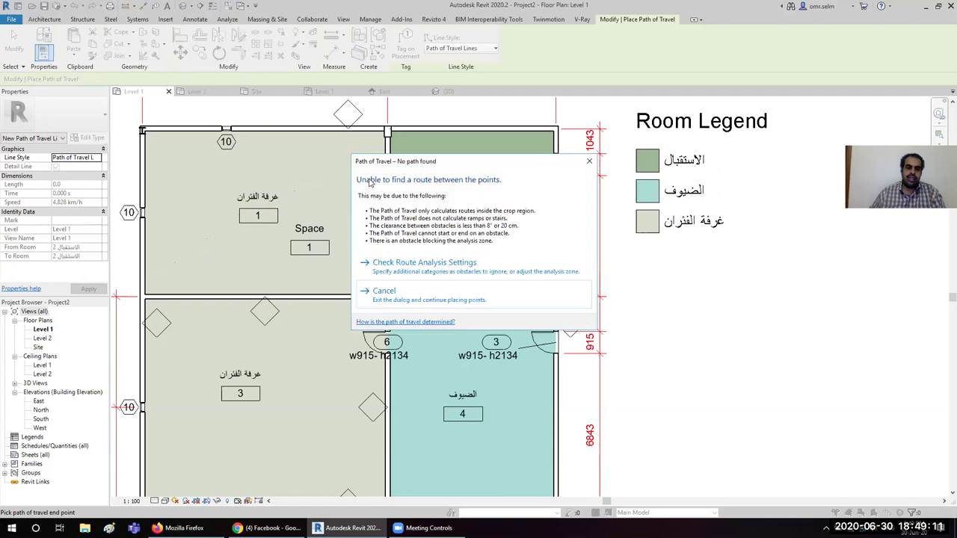
{"action": "left_click", "coordinate": [588, 161]}
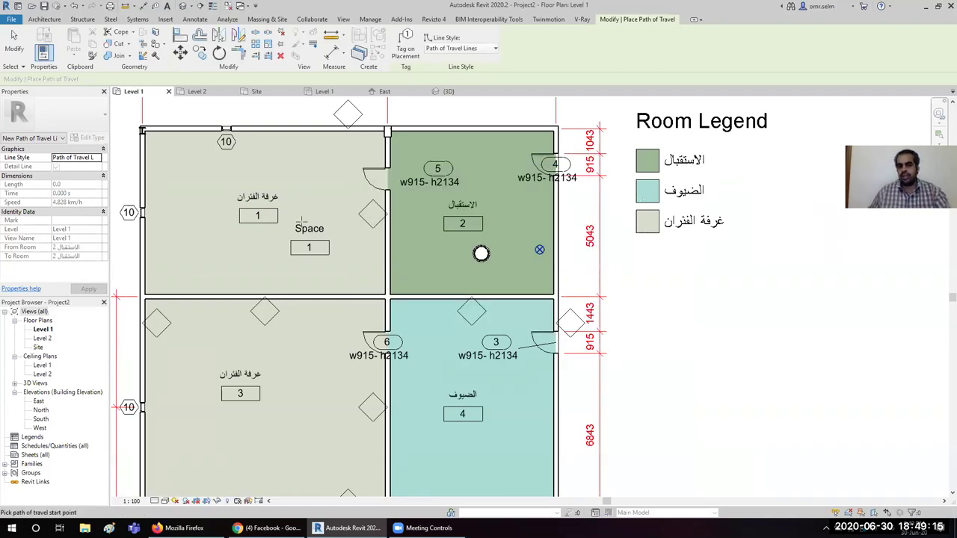
{"action": "key", "text": "Escape"}
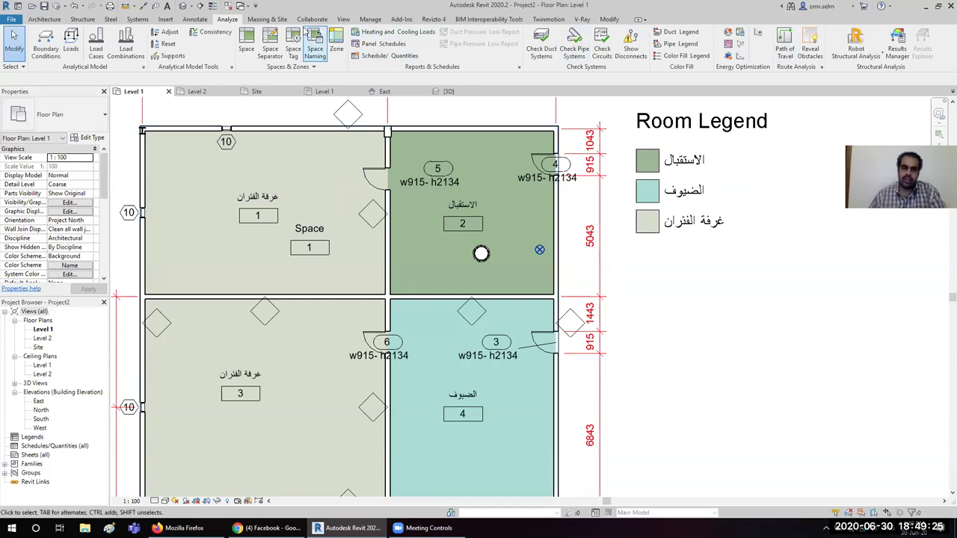
- In Massing & Site, zoom the plan to fit and start an In-Place Mass
{"action": "left_click", "coordinate": [283, 19]}
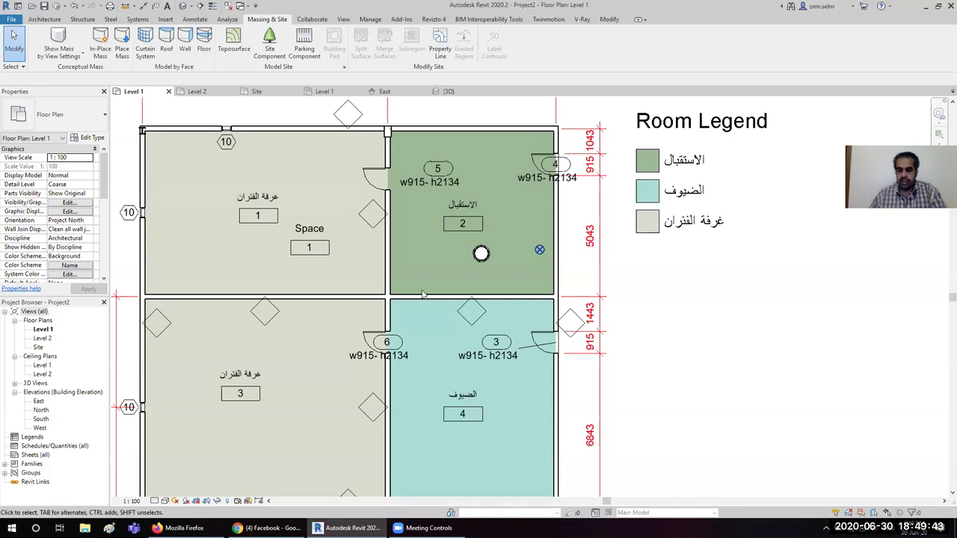
{"action": "scroll", "coordinate": [575, 308], "scroll_direction": "down", "scroll_amount": 2}
{"action": "scroll", "coordinate": [401, 187], "scroll_direction": "up", "scroll_amount": 2}
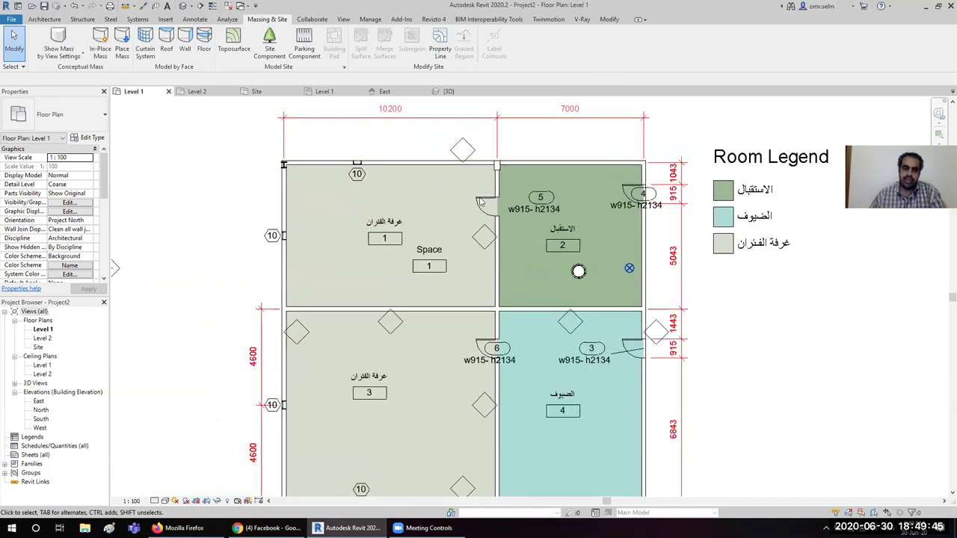
{"action": "key", "text": "z"}
{"action": "key", "text": "f"}
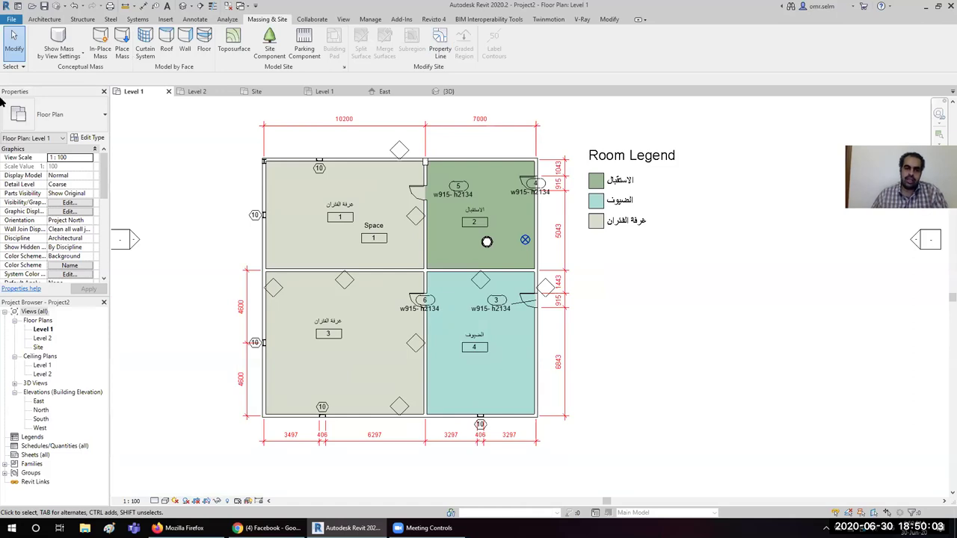
{"action": "left_click", "coordinate": [100, 41]}
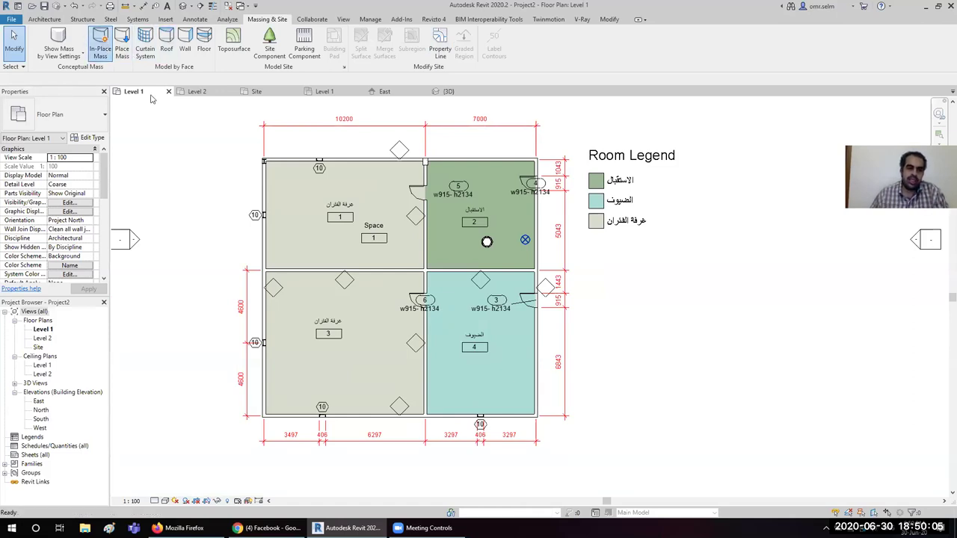
- Dismiss the Show Mass notice and accept the default name Mass 1
{"action": "left_click", "coordinate": [534, 302]}
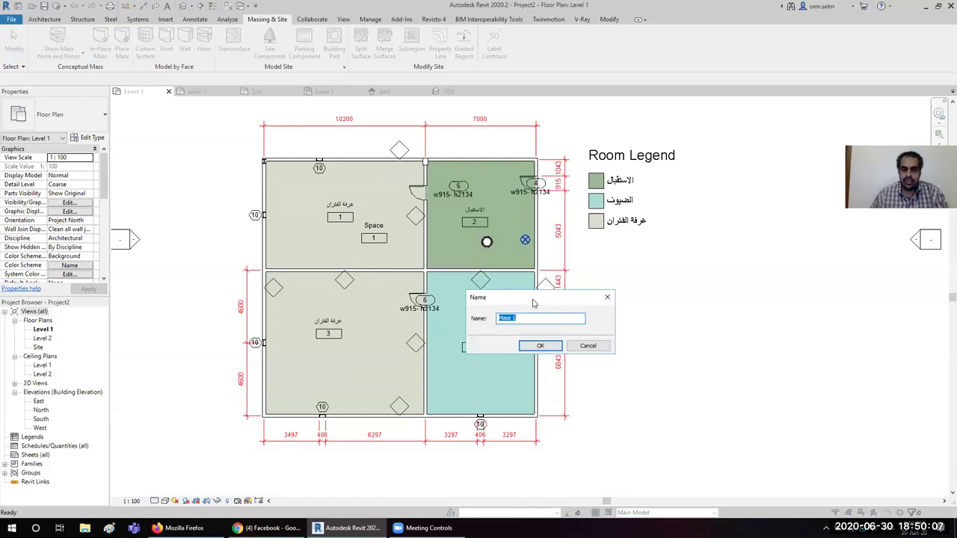
{"action": "left_click", "coordinate": [540, 346]}
{"action": "middle_click_drag", "start_coordinate": [588, 311], "coordinate": [327, 277]}
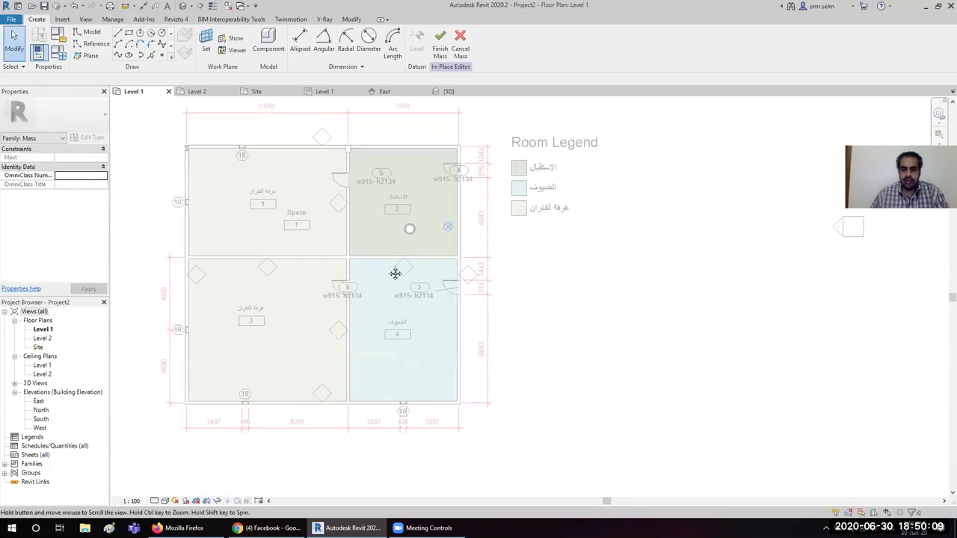
- Sketch a rectangle on Level 1 and extrude it into a solid box form
{"action": "left_click", "coordinate": [128, 33]}
{"action": "left_click", "coordinate": [391, 262]}
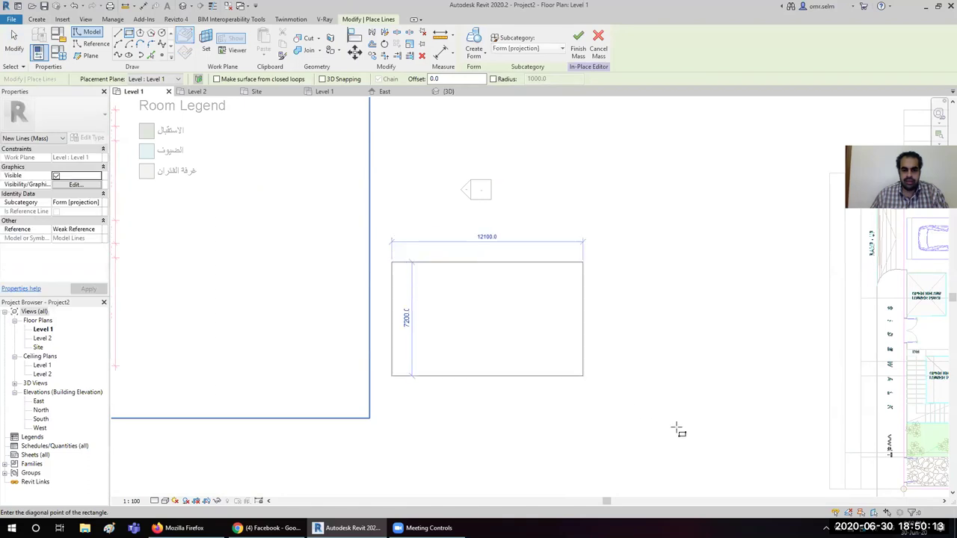
{"action": "left_click", "coordinate": [715, 438]}
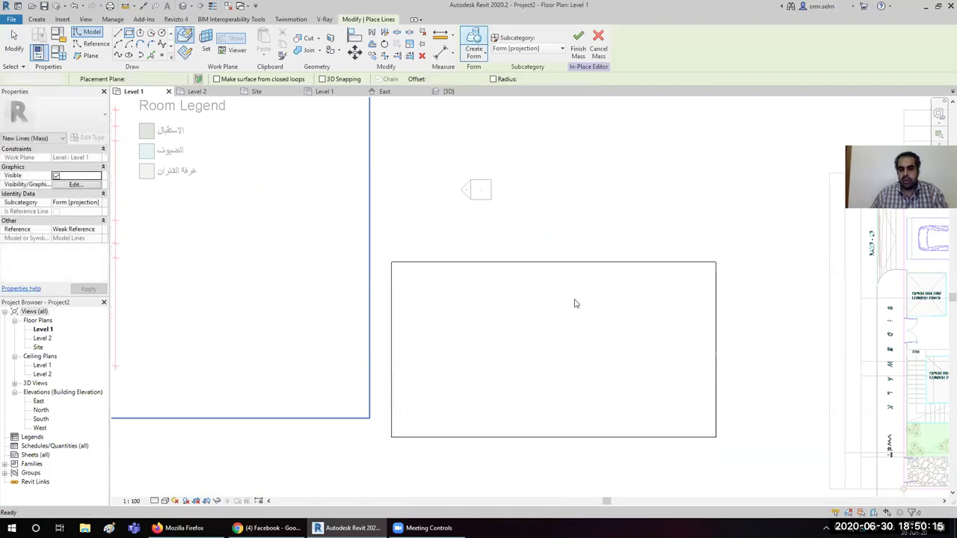
{"action": "key", "text": "Escape"}
{"action": "key", "text": "Escape"}
{"action": "left_click", "coordinate": [182, 5]}
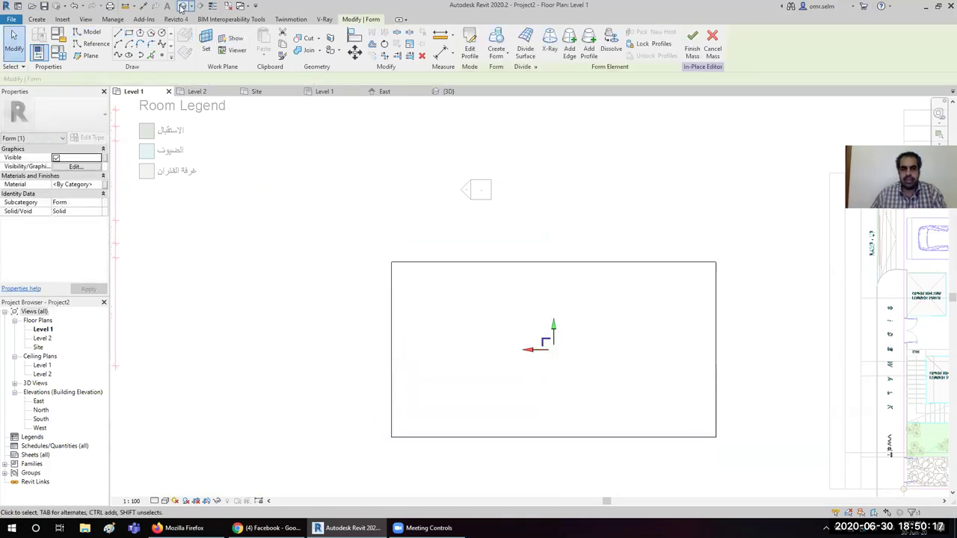
{"action": "key", "text": "Escape"}
{"action": "mouse_move", "coordinate": [317, 262]}
{"action": "middle_mouse_down", "text": "shift"}
{"action": "mouse_move", "coordinate": [367, 267]}
{"action": "mouse_move", "coordinate": [362, 301]}
{"action": "mouse_move", "coordinate": [352, 267]}
{"action": "mouse_move", "coordinate": [382, 169]}
{"action": "middle_mouse_up", "text": "shift"}
- Stretch the box mass lengthwise to 24693.2 by dragging its end face
{"action": "scroll", "coordinate": [282, 232], "scroll_direction": "up", "scroll_amount": 3}
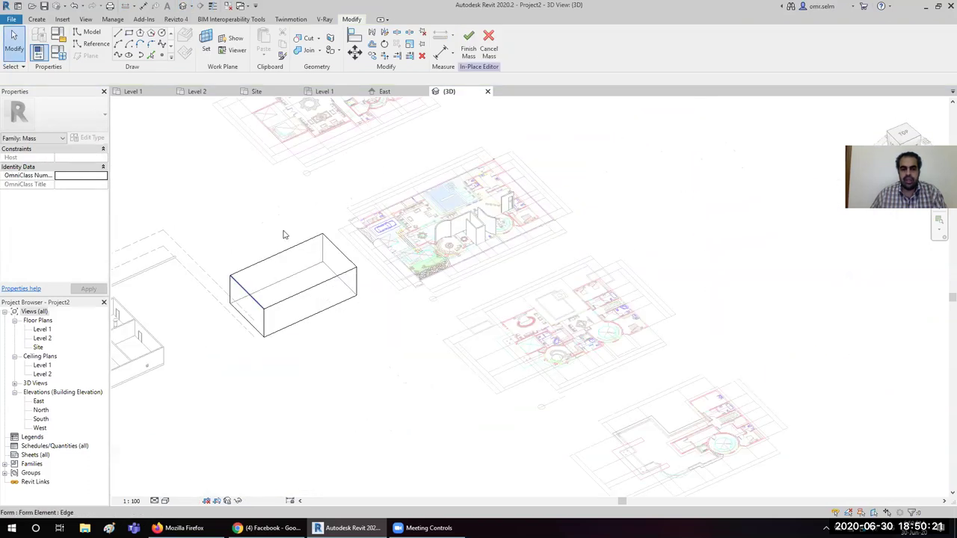
{"action": "scroll", "coordinate": [326, 214], "scroll_direction": "up", "scroll_amount": 2}
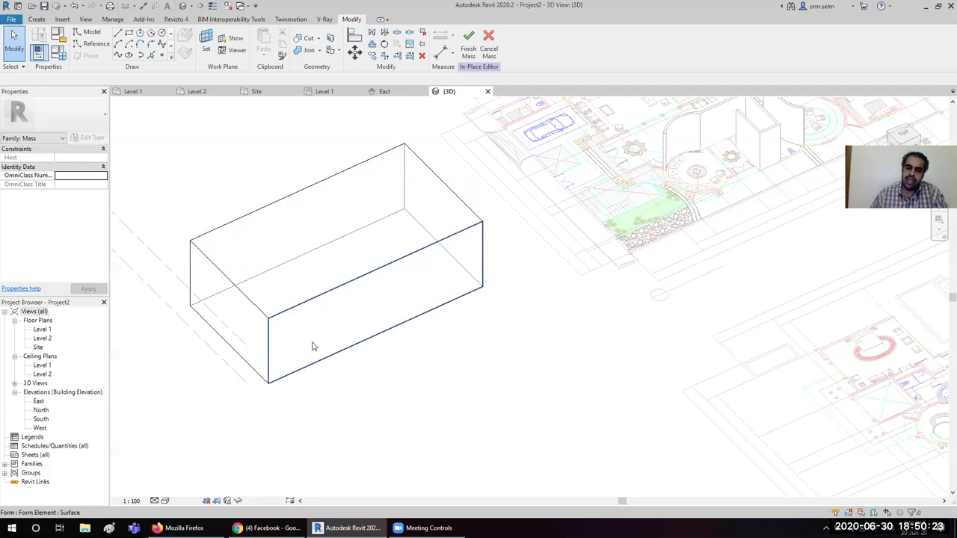
{"action": "left_click", "coordinate": [326, 218]}
{"action": "key", "text": "Escape"}
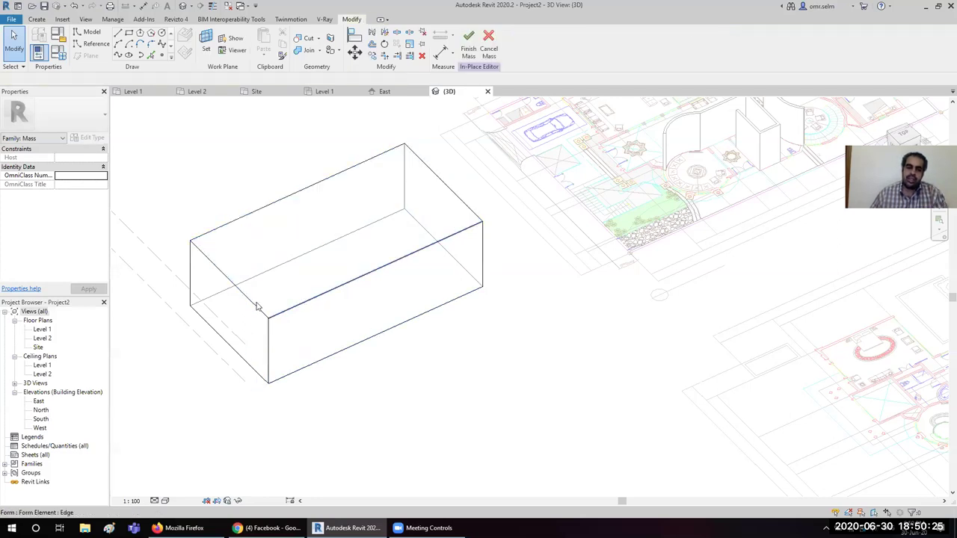
{"action": "left_click", "coordinate": [231, 302]}
{"action": "left_click_drag", "start_coordinate": [231, 302], "coordinate": [133, 317]}
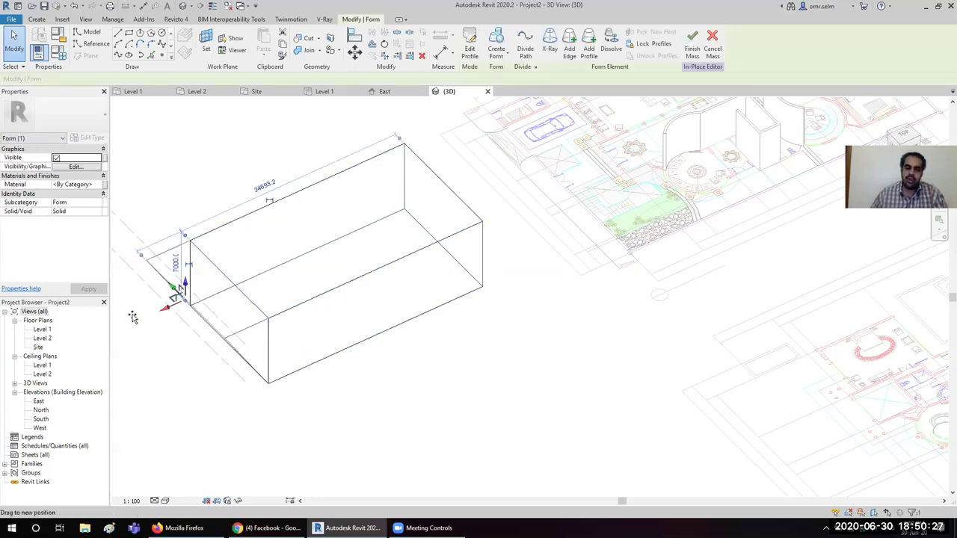
- Pull the bottom edge outward to taper the sides, then finish Mass 1
{"action": "left_click", "coordinate": [314, 298]}
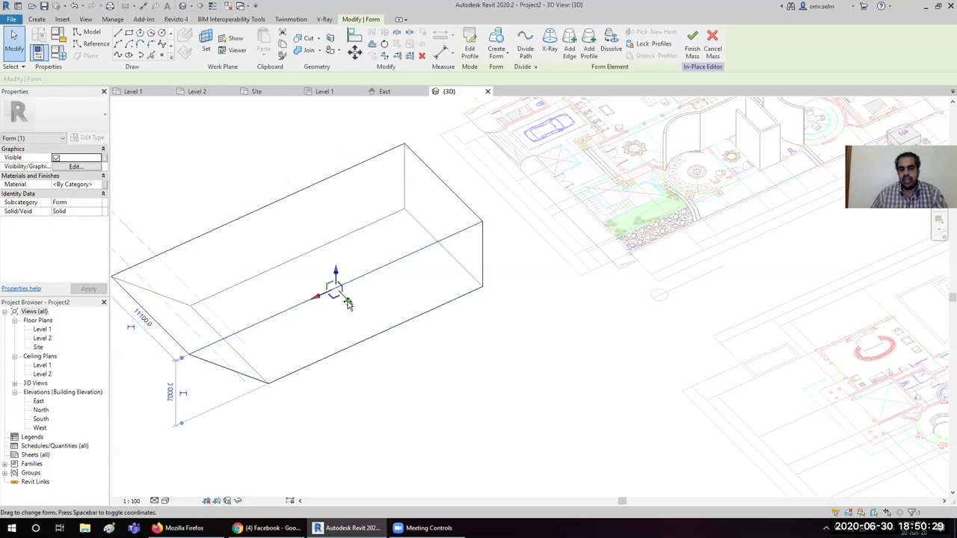
{"action": "left_click_drag", "start_coordinate": [444, 391], "coordinate": [410, 378]}
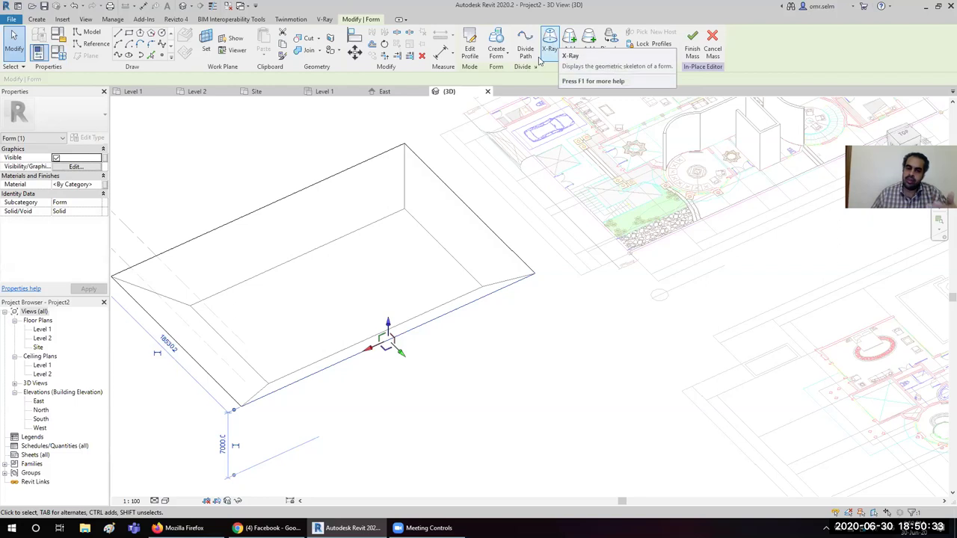
{"action": "left_click", "coordinate": [553, 387]}
{"action": "mouse_move", "coordinate": [344, 391]}
{"action": "middle_mouse_down", "text": "shift"}
{"action": "mouse_move", "coordinate": [370, 341]}
{"action": "mouse_move", "coordinate": [377, 389]}
{"action": "middle_mouse_up", "text": "shift"}
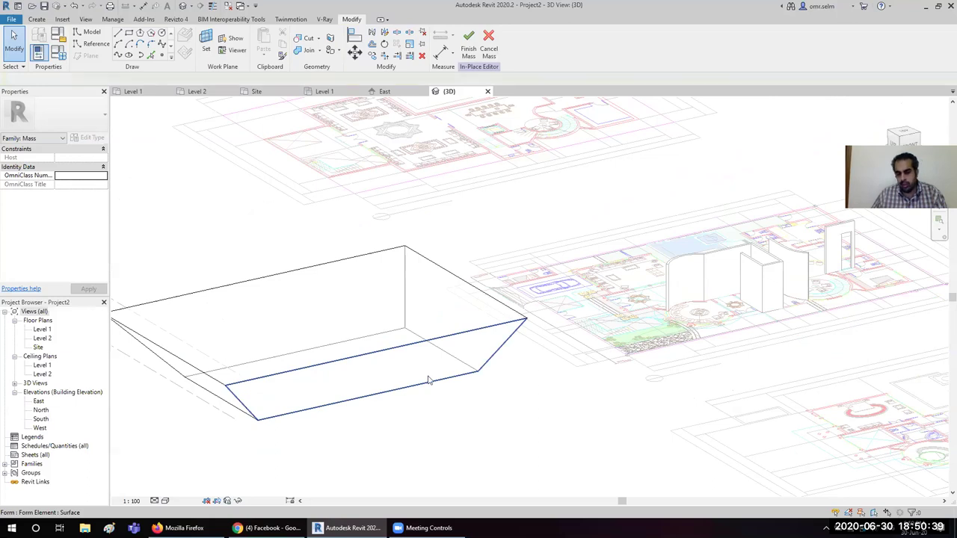
{"action": "left_click", "coordinate": [469, 41]}
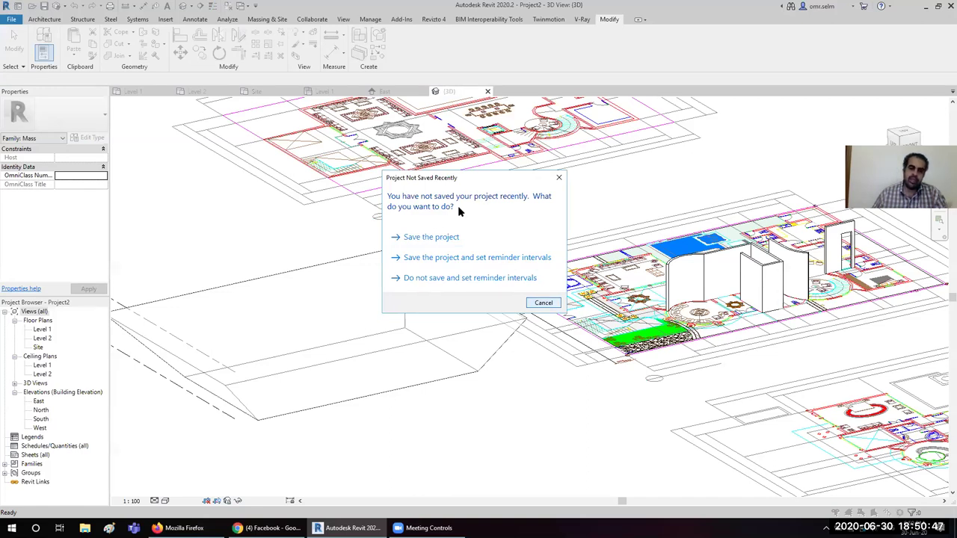
- Skip saving, then add mass floors to Mass 1 at Level 1 and Level 2
{"action": "left_click", "coordinate": [508, 278]}
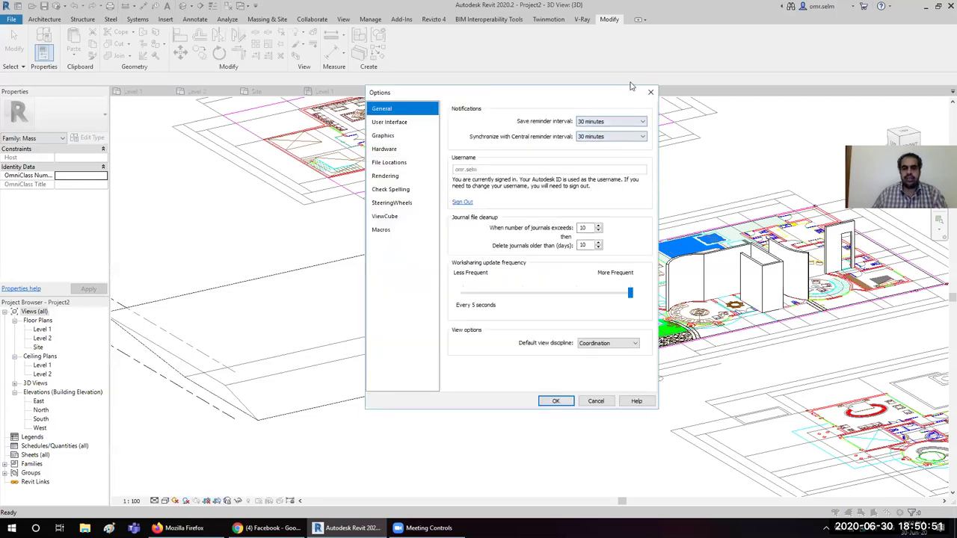
{"action": "left_click", "coordinate": [650, 92]}
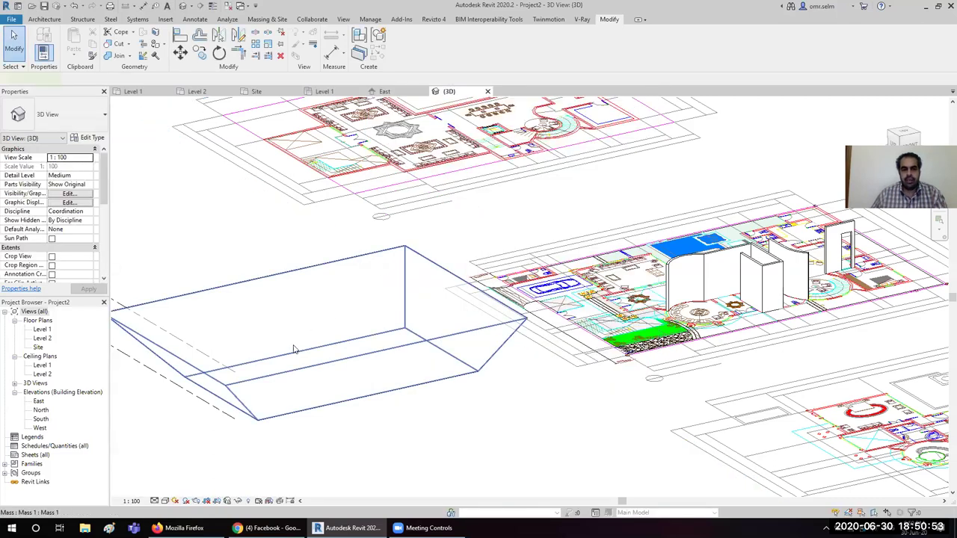
{"action": "left_click", "coordinate": [292, 399]}
{"action": "left_click", "coordinate": [451, 45]}
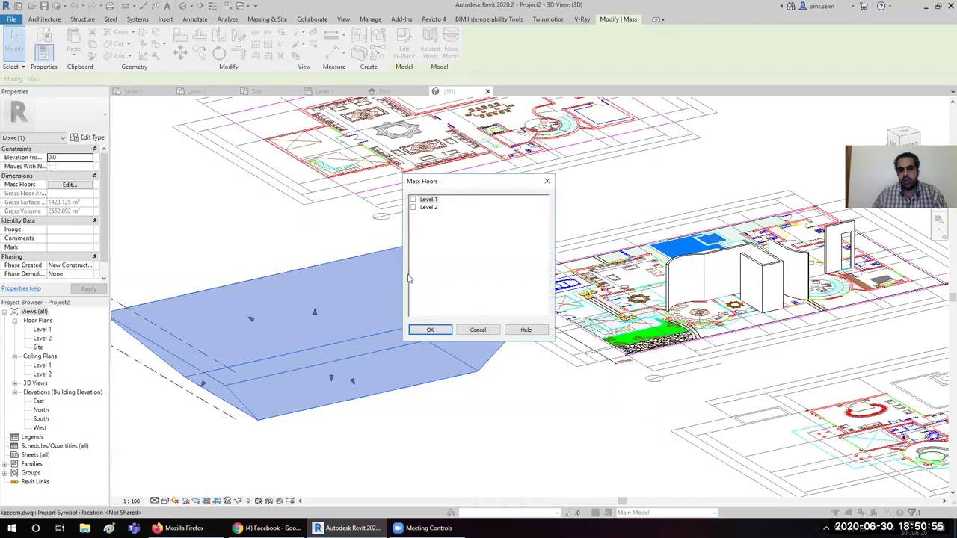
{"action": "left_click", "coordinate": [413, 200]}
{"action": "left_click", "coordinate": [413, 208]}
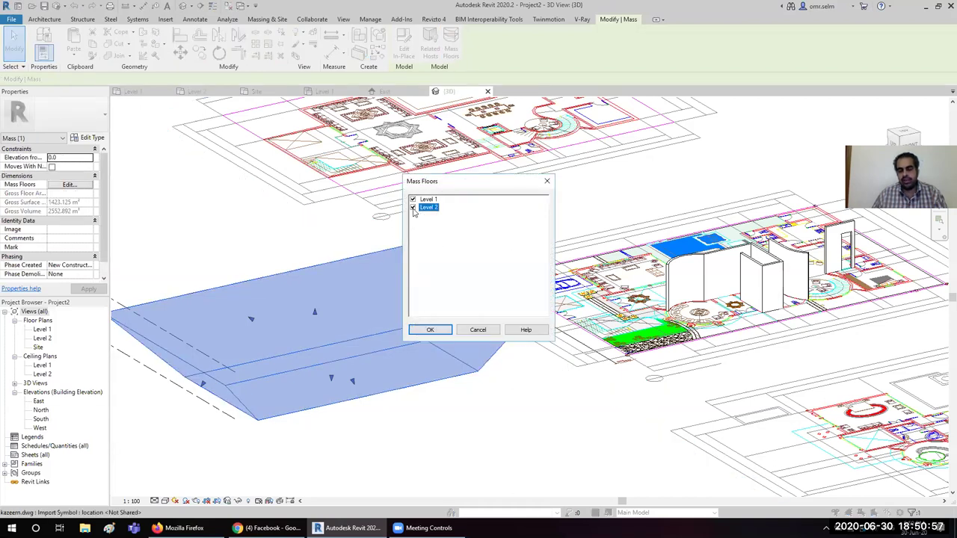
{"action": "left_click", "coordinate": [431, 330]}
- Orbit and select the Level 2 mass floor to check its 381.219 m² area
{"action": "middle_click_drag", "start_coordinate": [400, 425], "coordinate": [391, 439], "text": "shift"}
{"action": "mouse_move", "coordinate": [341, 374]}
{"action": "middle_mouse_down", "text": "shift"}
{"action": "mouse_move", "coordinate": [372, 348]}
{"action": "mouse_move", "coordinate": [414, 220]}
{"action": "middle_mouse_up", "text": "shift"}
{"action": "left_click", "coordinate": [414, 220]}
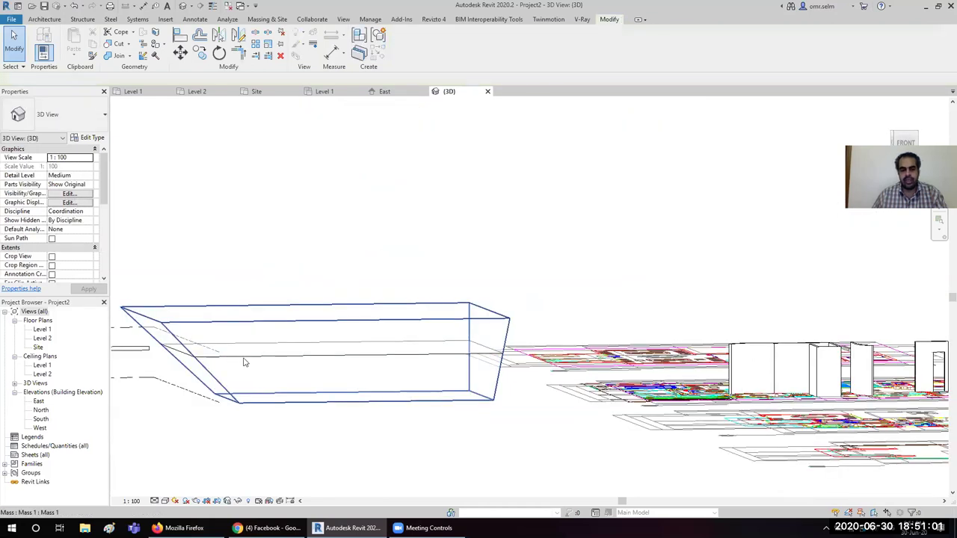
{"action": "left_click", "coordinate": [250, 358]}
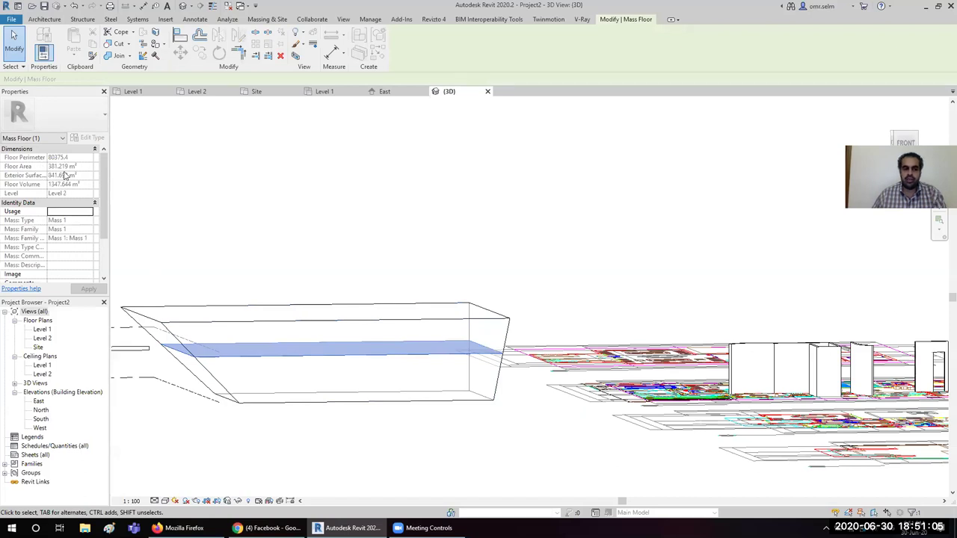
{"action": "left_click", "coordinate": [326, 207]}
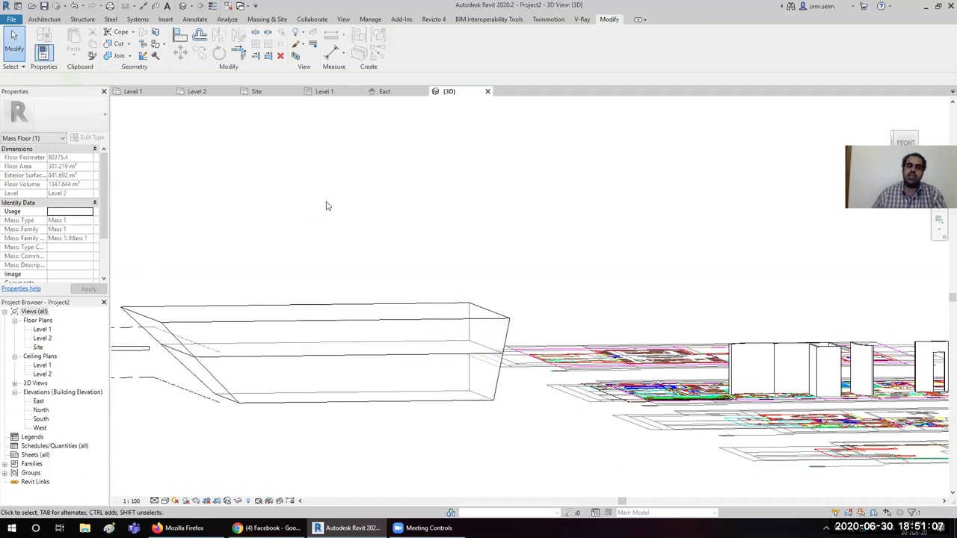
{"action": "middle_click_drag", "start_coordinate": [291, 244], "coordinate": [311, 271], "text": "shift"}
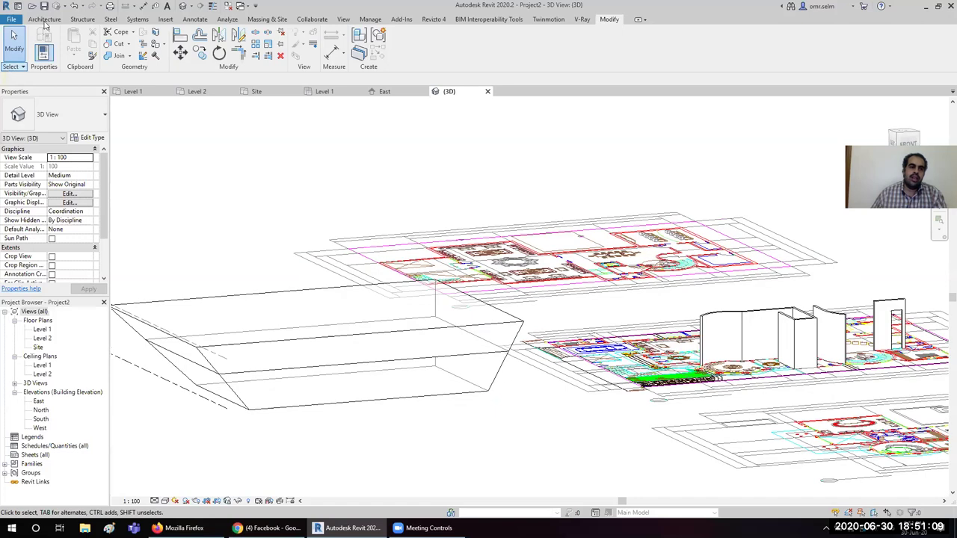
- Cover the mass's sloping faces with Generic - 200mm walls using Wall by Face
{"action": "left_click", "coordinate": [44, 19]}
{"action": "left_click", "coordinate": [41, 56]}
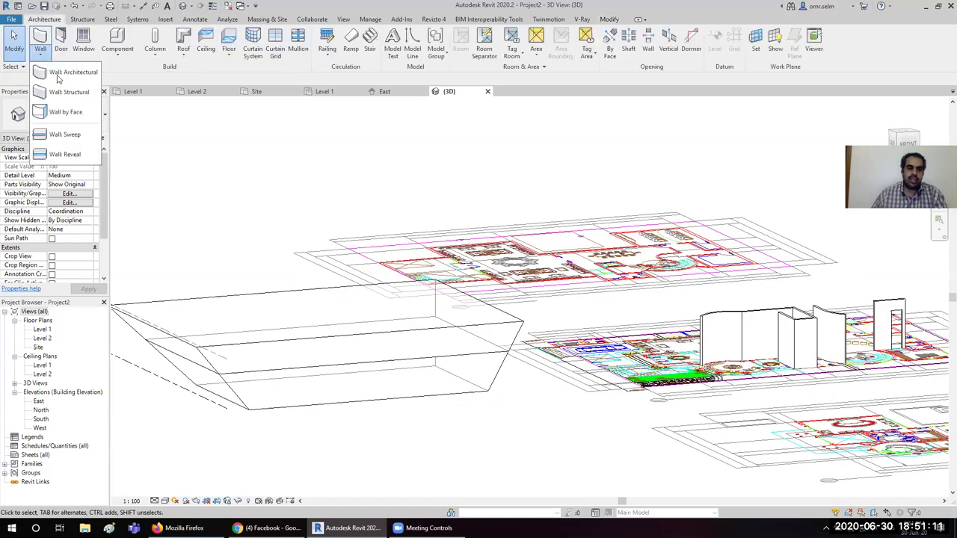
{"action": "left_click", "coordinate": [64, 112]}
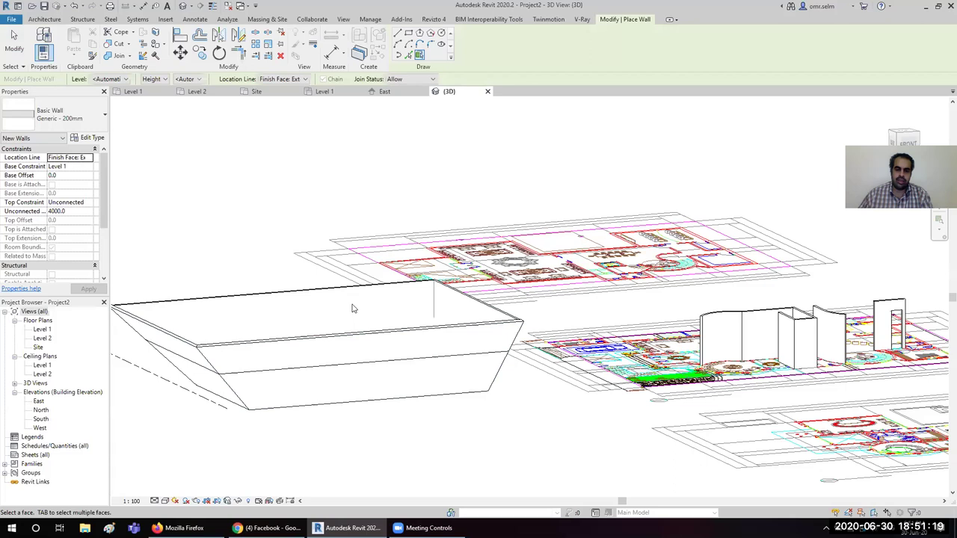
{"action": "mouse_move", "coordinate": [519, 402]}
{"action": "middle_mouse_down", "text": "shift"}
{"action": "mouse_move", "coordinate": [487, 420]}
{"action": "mouse_move", "coordinate": [414, 352]}
{"action": "middle_mouse_up", "text": "shift"}
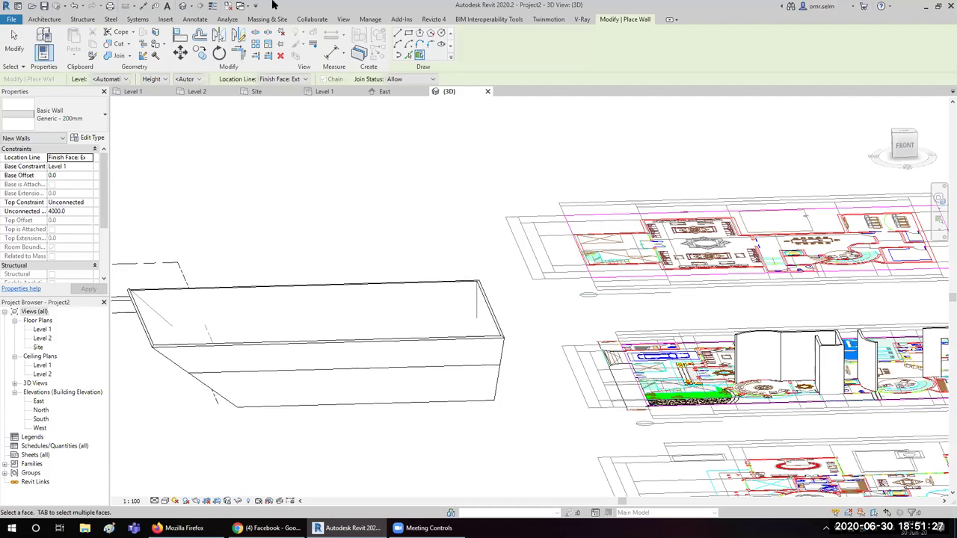
- Start an architectural floor sketch, then cancel it with Esc twice
{"action": "left_click", "coordinate": [41, 20]}
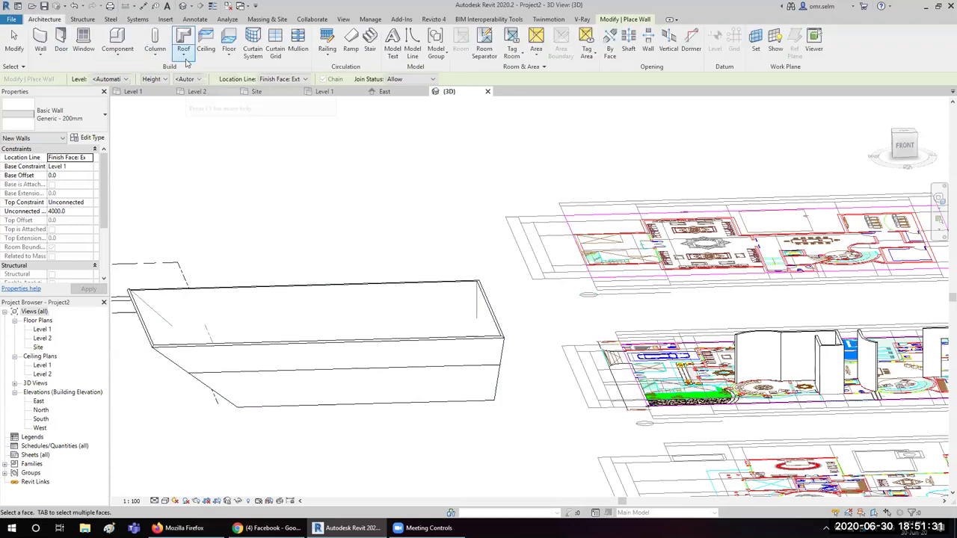
{"action": "left_click", "coordinate": [231, 62]}
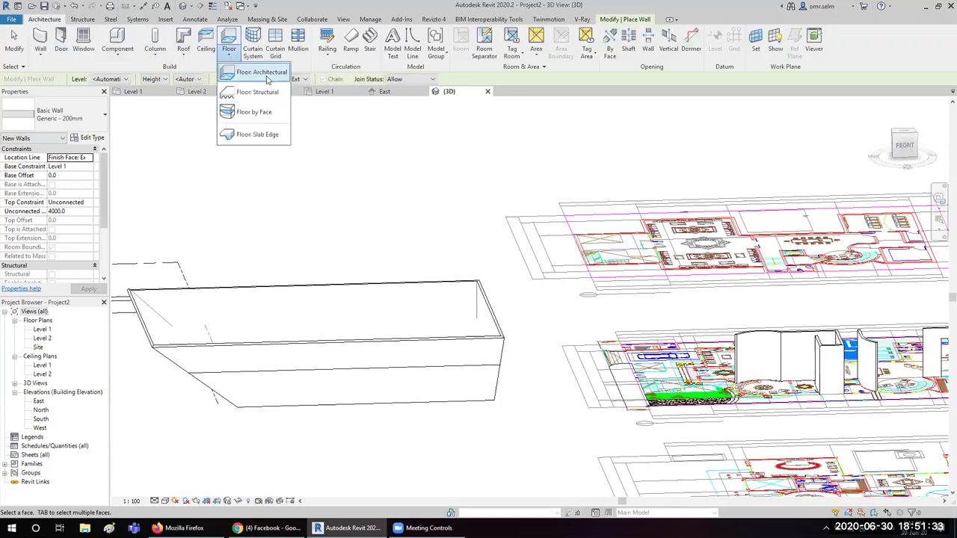
{"action": "left_click", "coordinate": [239, 70]}
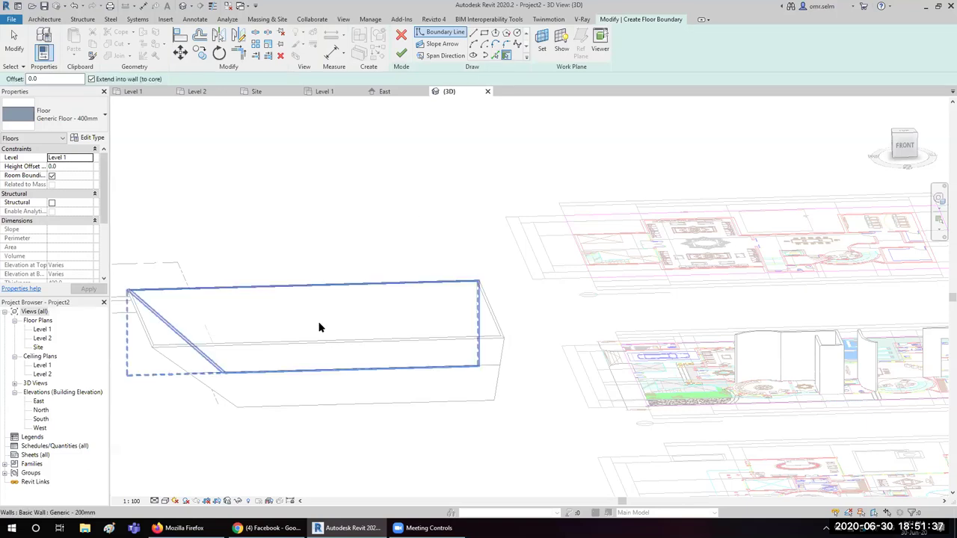
{"action": "left_click", "coordinate": [46, 19]}
{"action": "key", "text": "Escape"}
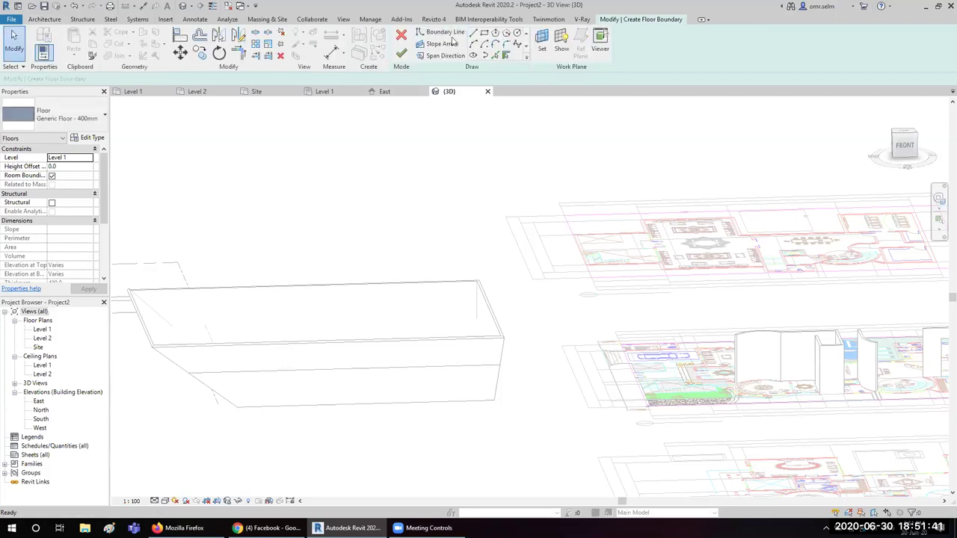
{"action": "key", "text": "Escape"}
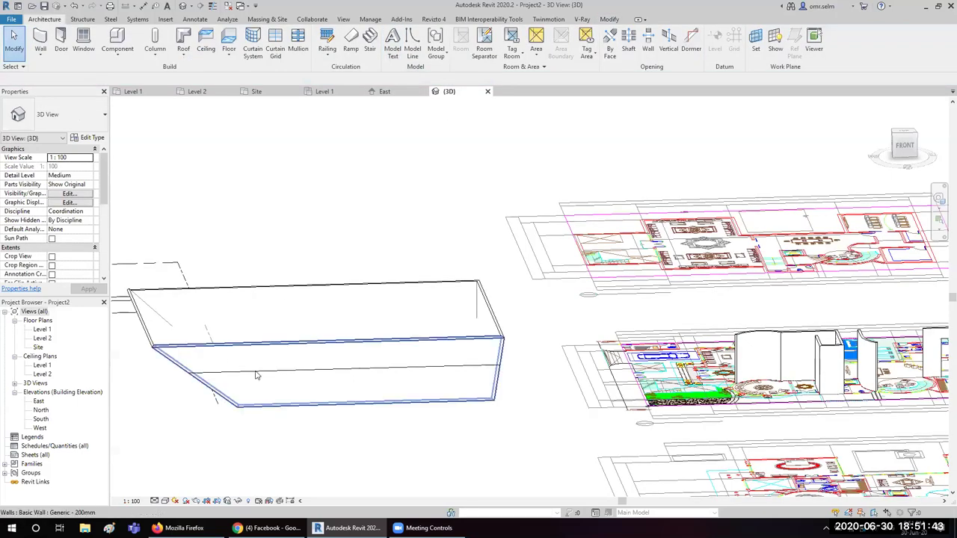
{"action": "mouse_move", "coordinate": [311, 395]}
{"action": "middle_mouse_down", "text": "shift"}
{"action": "mouse_move", "coordinate": [267, 468]}
{"action": "mouse_move", "coordinate": [195, 481]}
{"action": "middle_mouse_up", "text": "shift"}
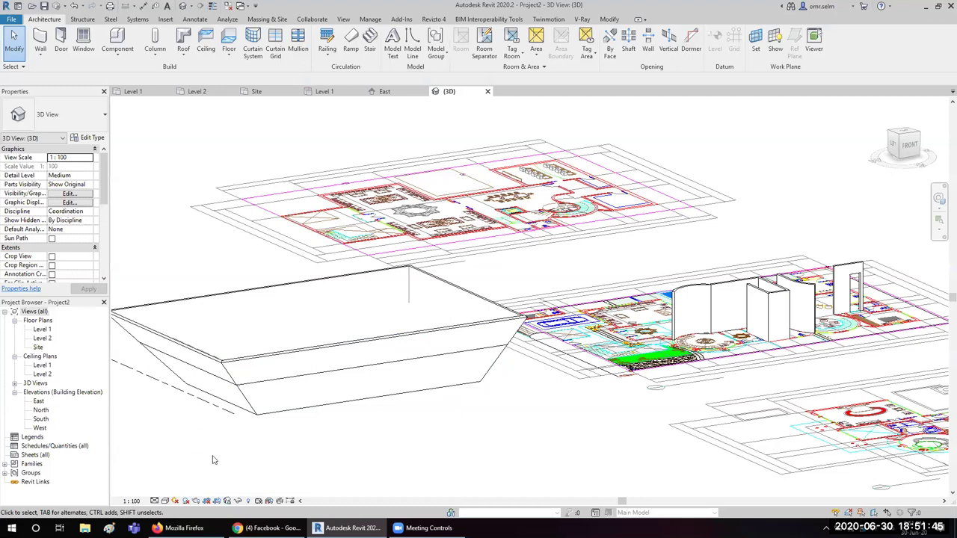
- Switch the 3D view to the Shaded visual style and orbit around the mass
{"action": "left_click", "coordinate": [165, 502]}
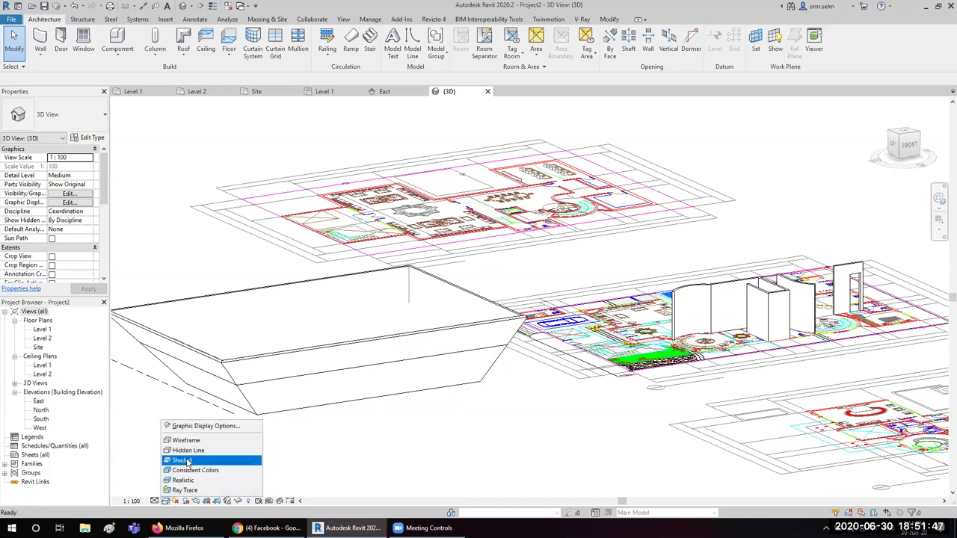
{"action": "left_click", "coordinate": [187, 463]}
{"action": "middle_click_drag", "start_coordinate": [328, 353], "coordinate": [317, 419], "text": "shift"}
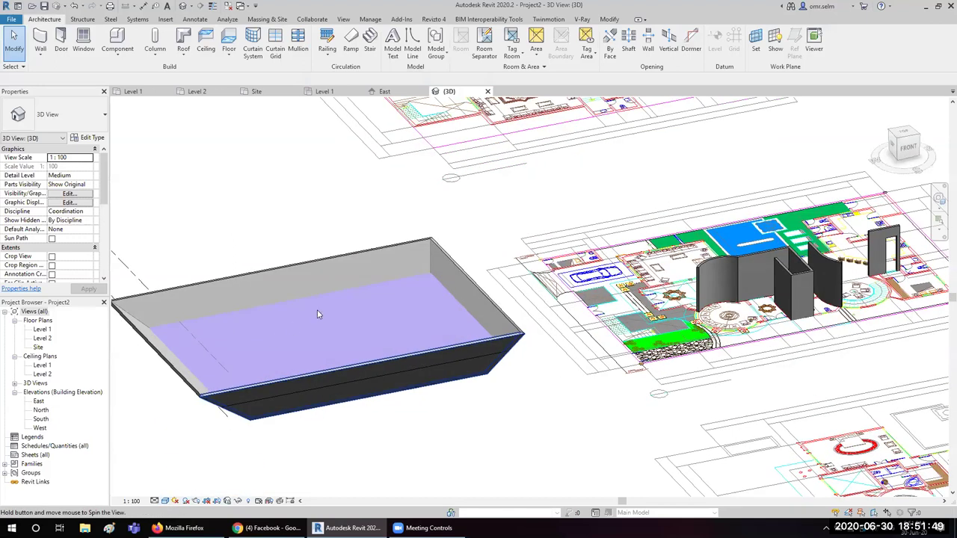
{"action": "mouse_move", "coordinate": [410, 361]}
{"action": "middle_mouse_down", "text": "shift"}
{"action": "mouse_move", "coordinate": [595, 327]}
{"action": "mouse_move", "coordinate": [427, 373]}
{"action": "middle_mouse_up", "text": "shift"}
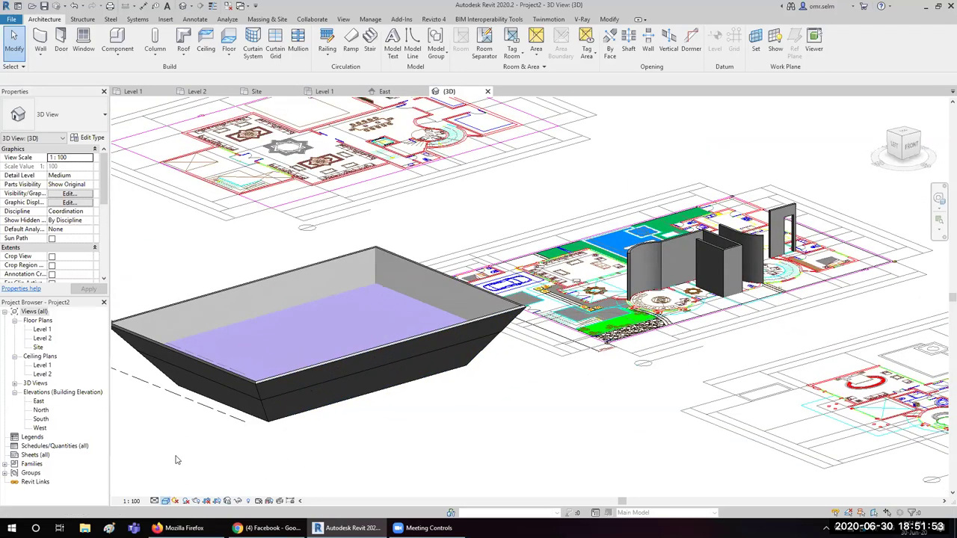
- Change the visual style to Realistic and zoom out
{"action": "left_click", "coordinate": [165, 501]}
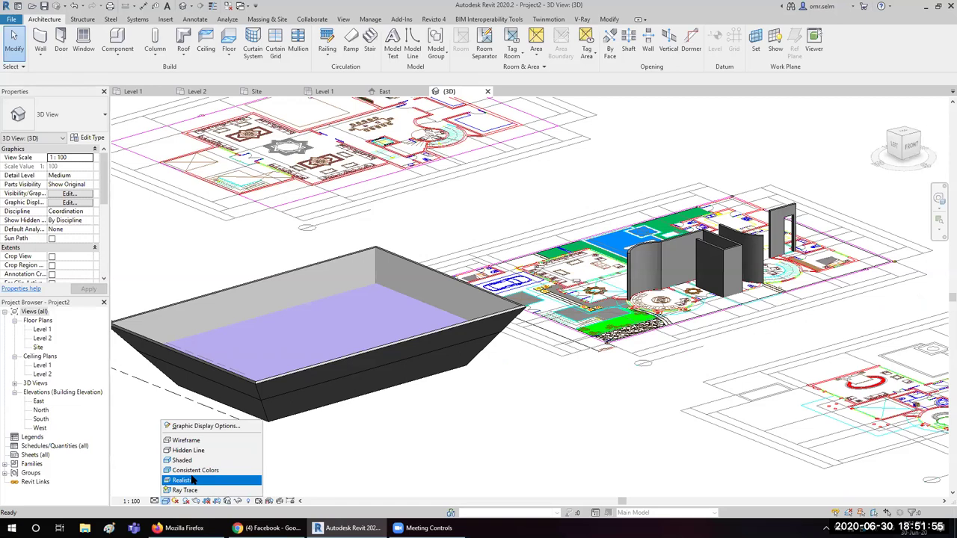
{"action": "left_click", "coordinate": [183, 480]}
{"action": "middle_click_drag", "start_coordinate": [369, 374], "coordinate": [350, 408], "text": "shift"}
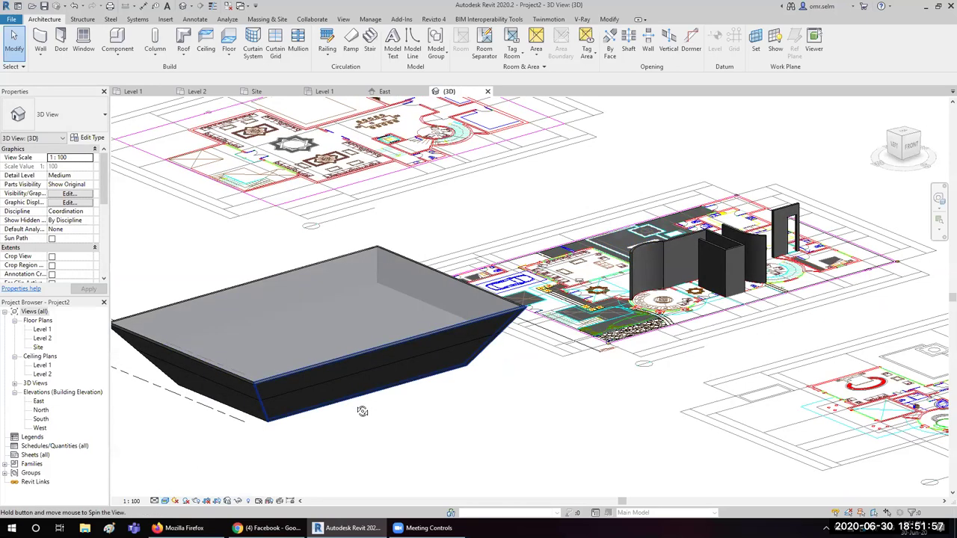
{"action": "left_click", "coordinate": [166, 501]}
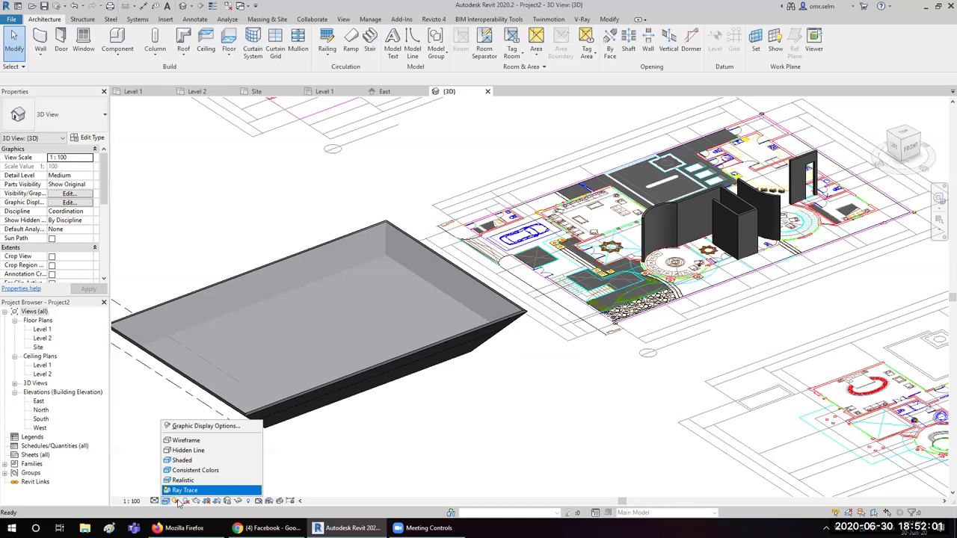
{"action": "left_click", "coordinate": [142, 430]}
{"action": "scroll", "coordinate": [362, 348], "scroll_direction": "down", "scroll_amount": 2}
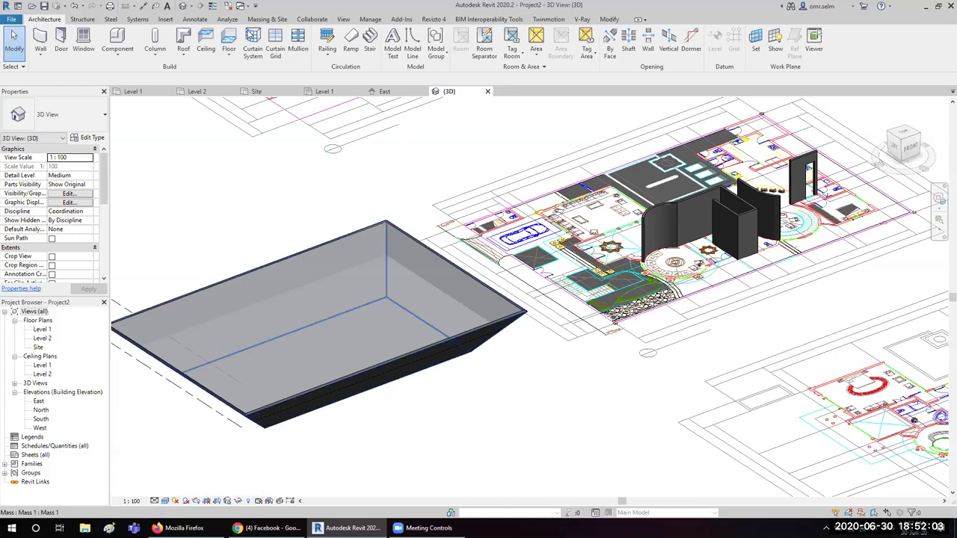
- Via Collaborate, agree to save the model and store it as Project2 on the Desktop
{"action": "left_click", "coordinate": [268, 20]}
{"action": "left_click", "coordinate": [317, 22]}
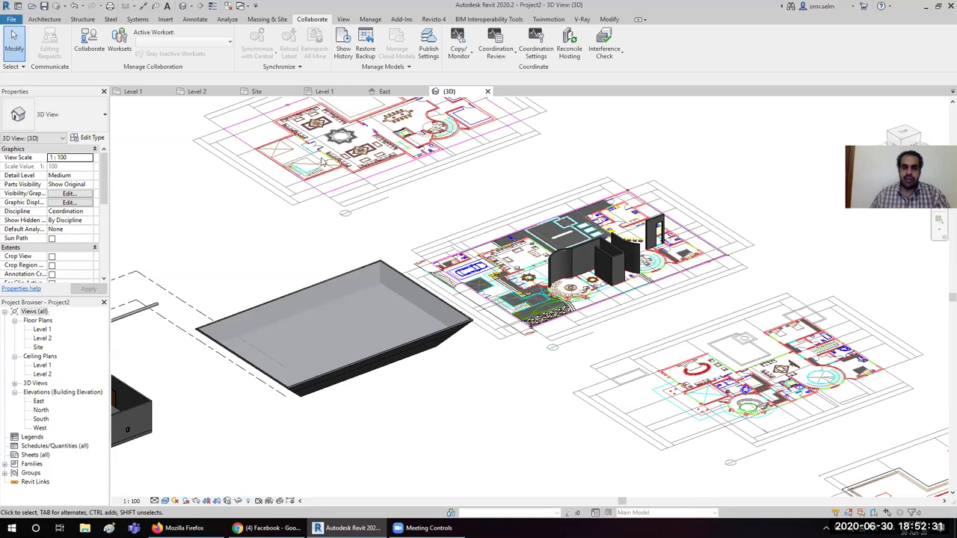
{"action": "left_click", "coordinate": [120, 41]}
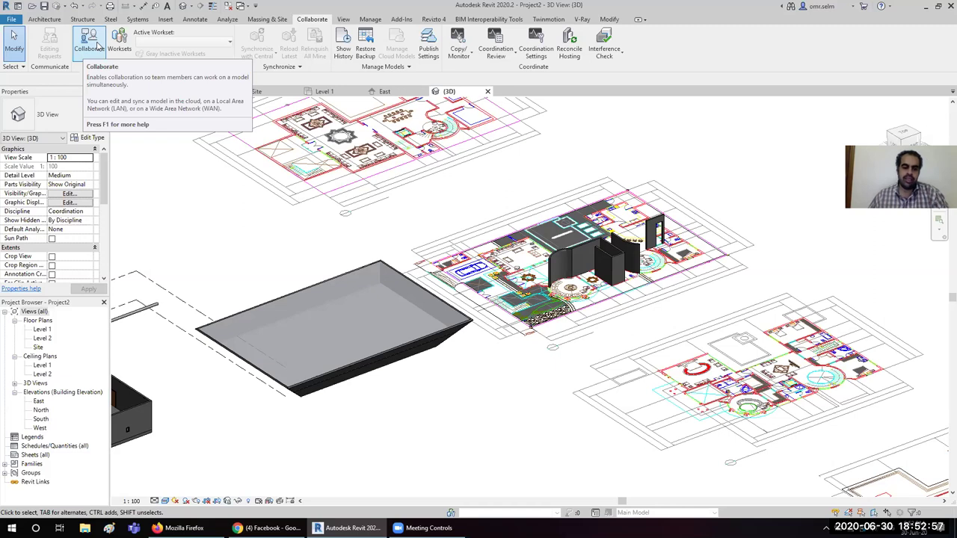
{"action": "left_click", "coordinate": [98, 47]}
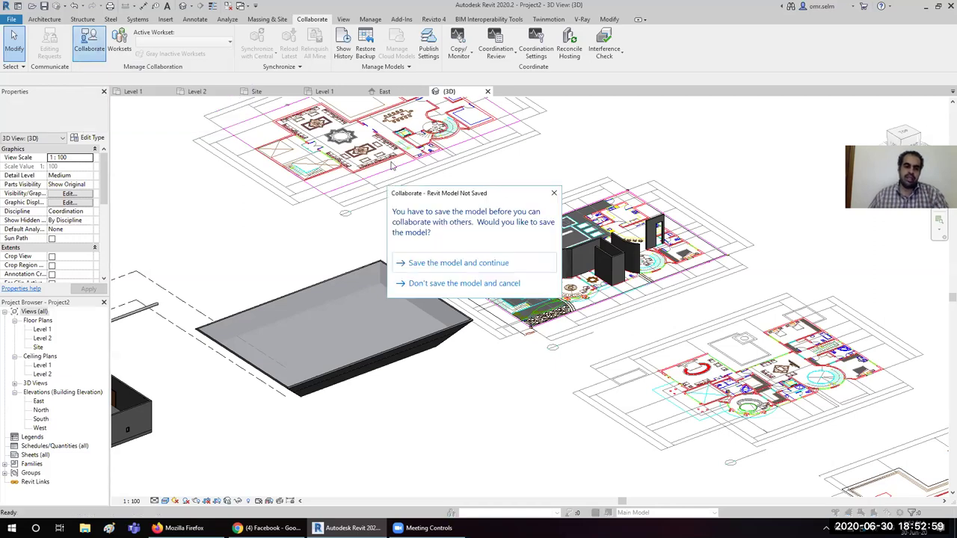
{"action": "left_click", "coordinate": [434, 268]}
{"action": "left_click", "coordinate": [157, 303]}
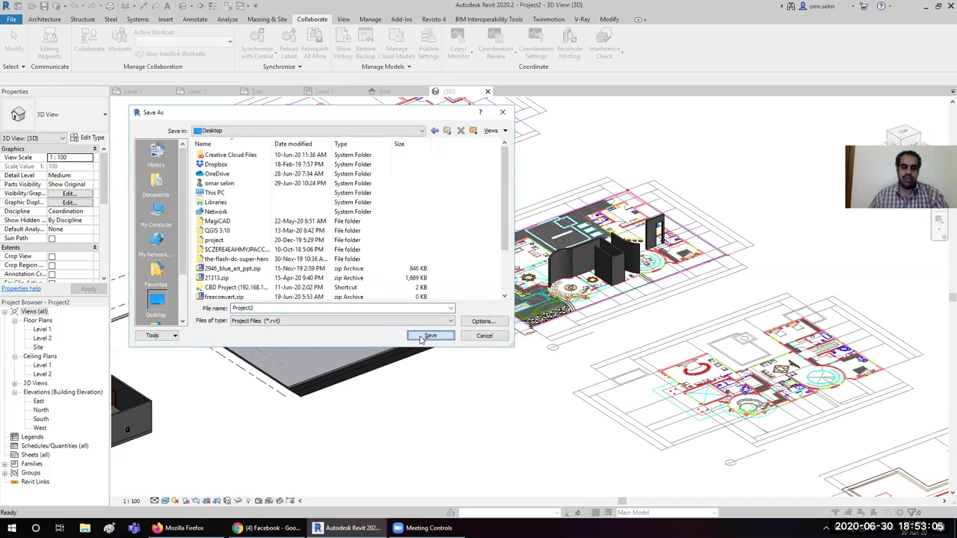
{"action": "left_click", "coordinate": [424, 337]}
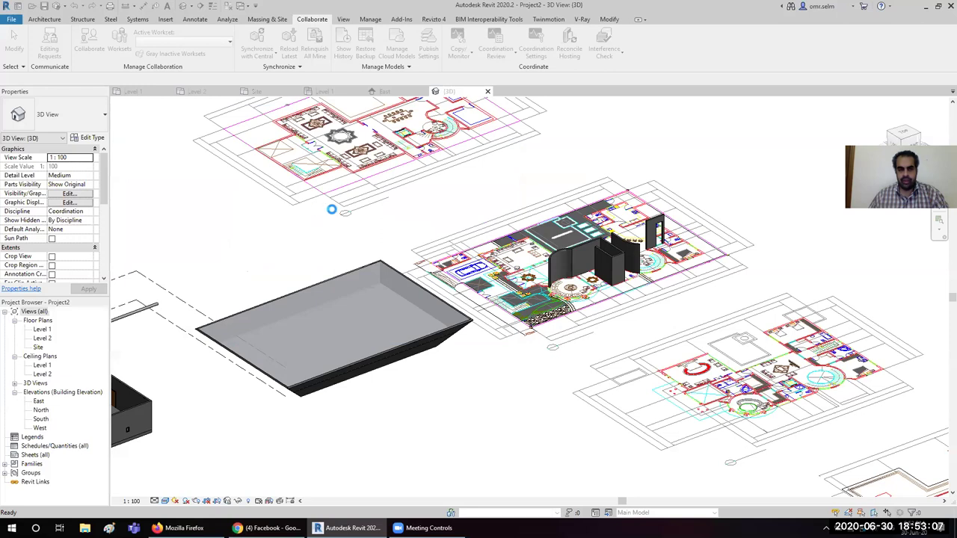
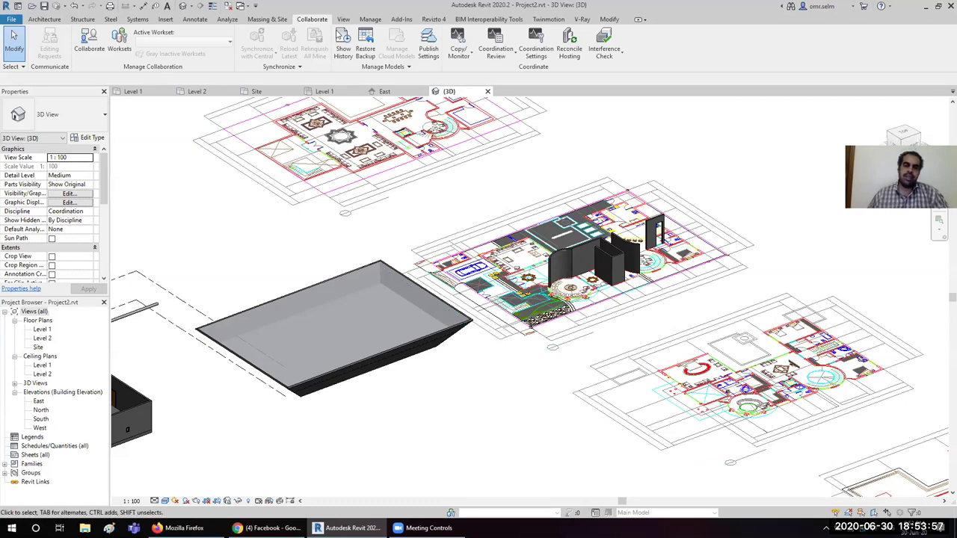
- Open the Level 1 floor plan and pan to the house drawing
{"action": "left_click", "coordinate": [343, 19]}
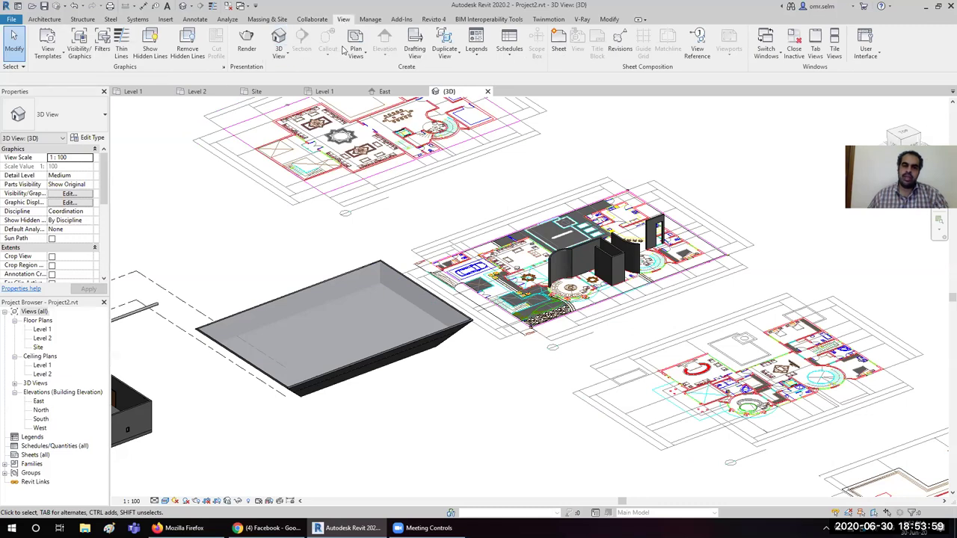
{"action": "left_click", "coordinate": [46, 330]}
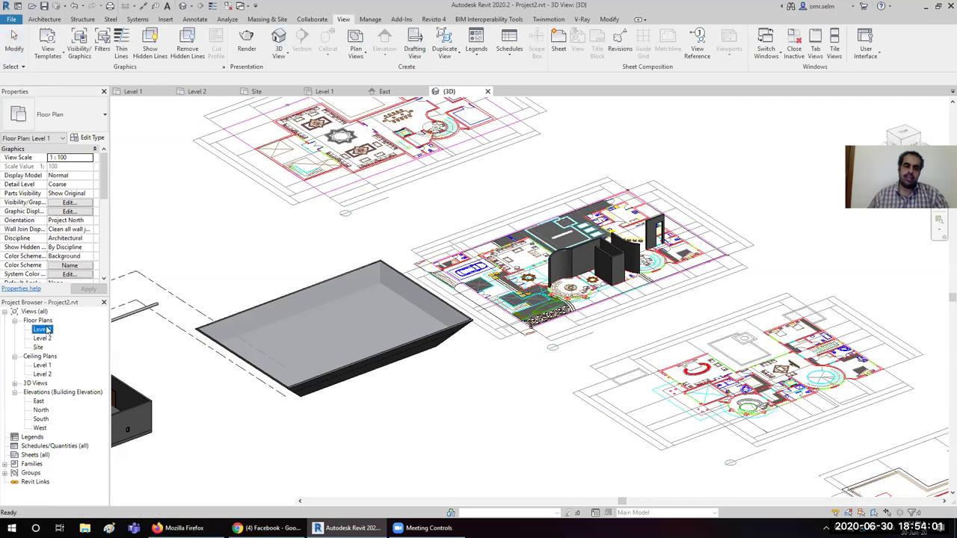
{"action": "double_click", "coordinate": [47, 330]}
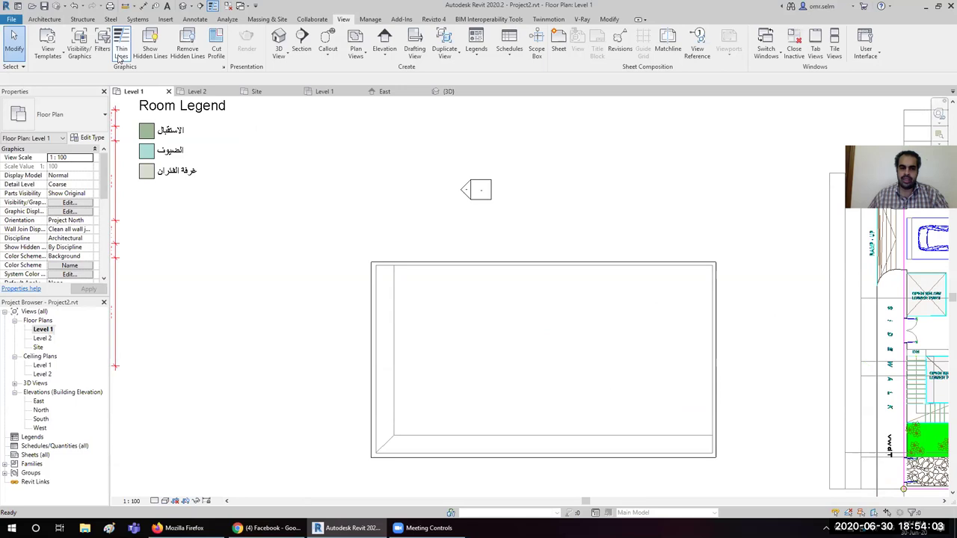
{"action": "mouse_move", "coordinate": [570, 285]}
{"action": "middle_mouse_down"}
{"action": "mouse_move", "coordinate": [418, 219]}
{"action": "mouse_move", "coordinate": [427, 219]}
{"action": "middle_mouse_up"}
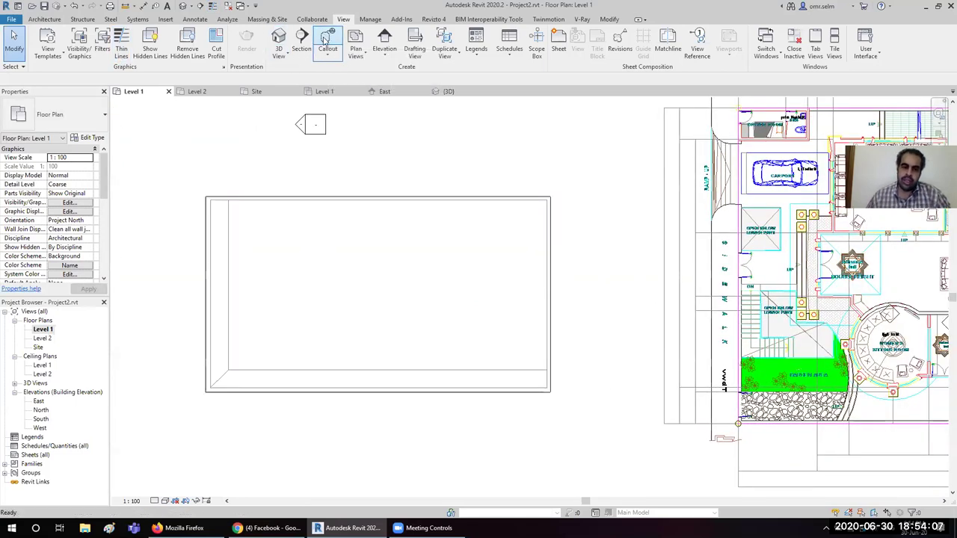
- Draw a callout around the rectangle's left end and open the Level 1 - Callout 1 view
{"action": "left_click", "coordinate": [326, 38]}
{"action": "left_click_drag", "start_coordinate": [166, 171], "coordinate": [293, 435]}
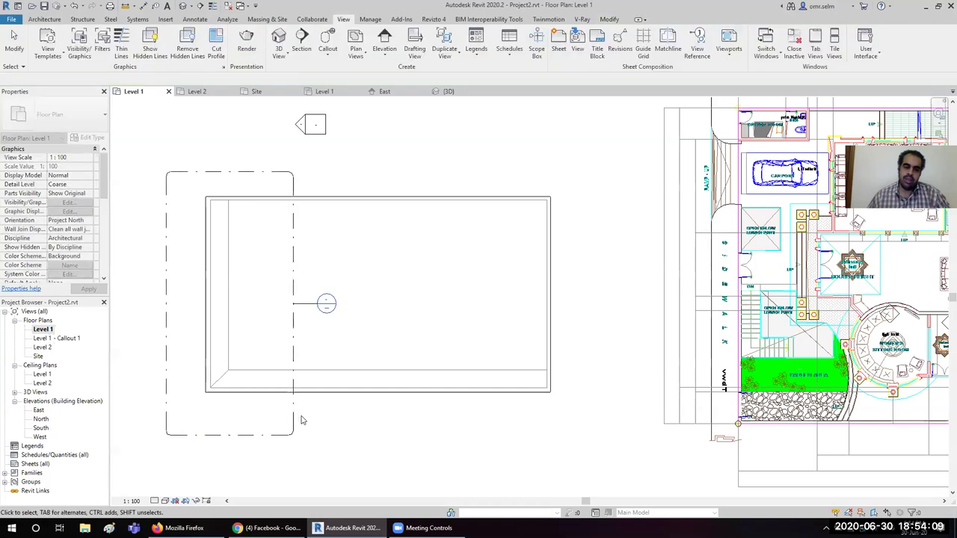
{"action": "key", "text": "Escape"}
{"action": "right_click", "coordinate": [293, 431]}
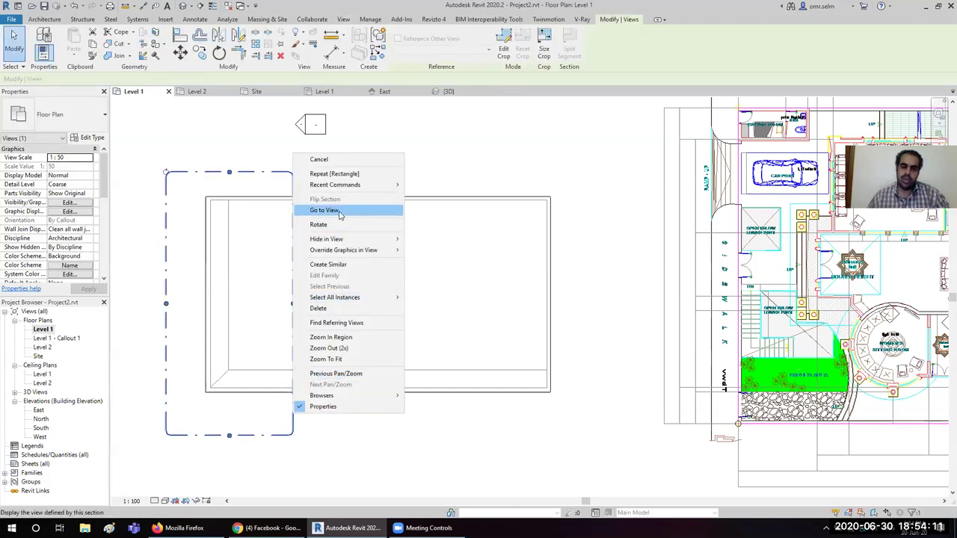
{"action": "left_click", "coordinate": [338, 212]}
{"action": "middle_click_drag", "start_coordinate": [406, 263], "coordinate": [354, 171]}
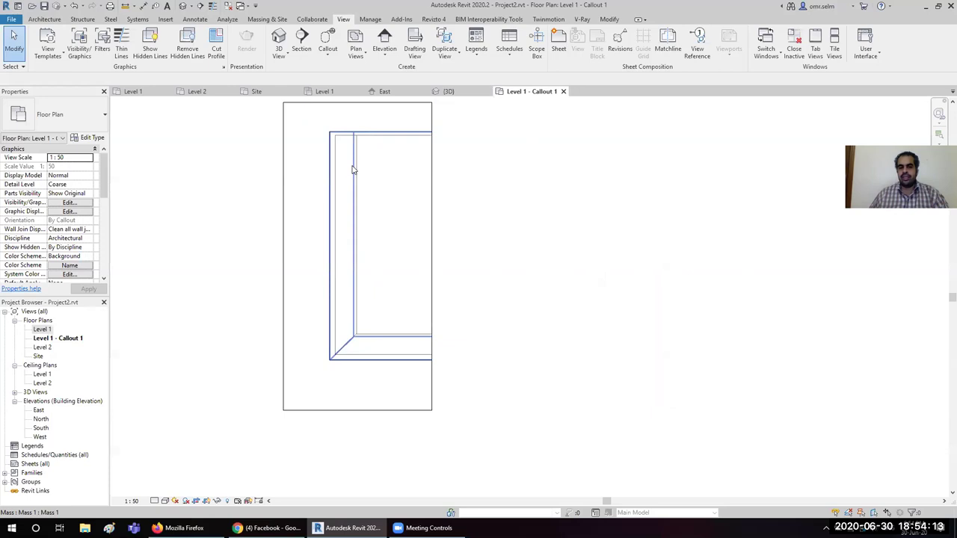
{"action": "left_click", "coordinate": [326, 103]}
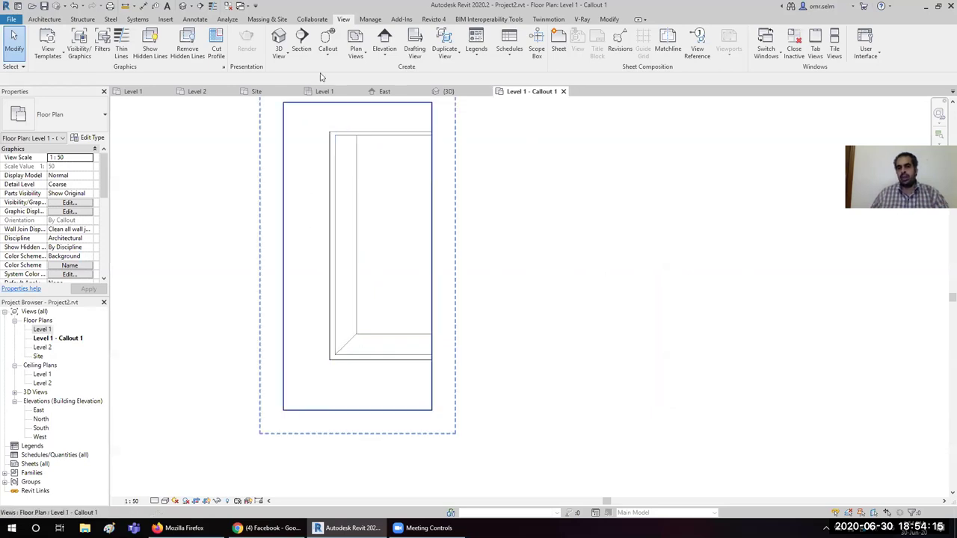
{"action": "left_click", "coordinate": [411, 175]}
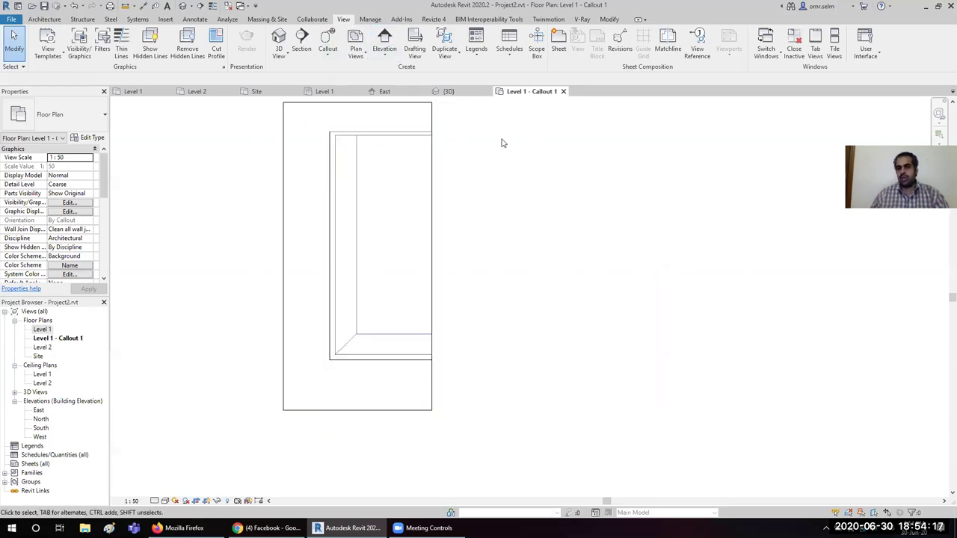
- Draw Scope Box 1 framing the lower-left wall corner in the callout view
{"action": "left_click", "coordinate": [536, 55]}
{"action": "left_click", "coordinate": [307, 226]}
{"action": "left_click", "coordinate": [508, 371]}
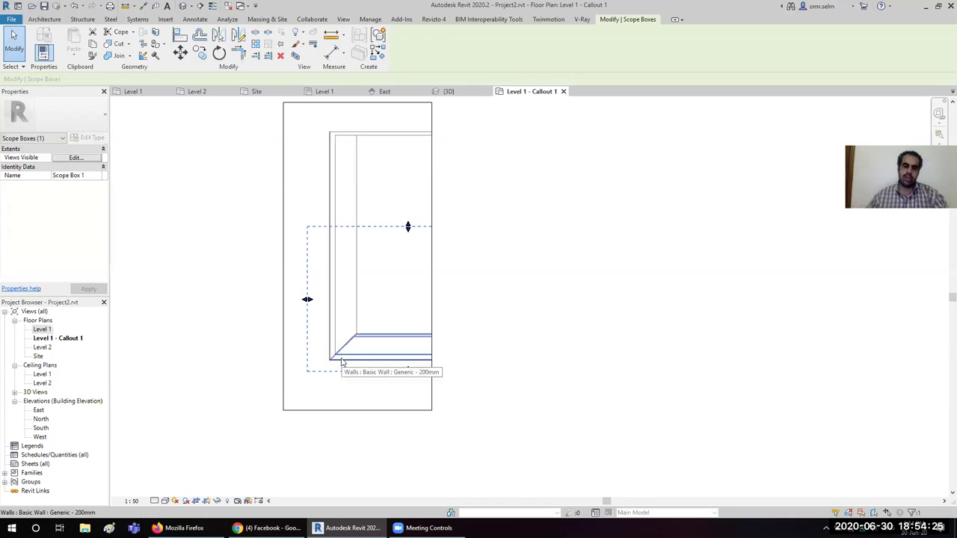
{"action": "left_click", "coordinate": [39, 330]}
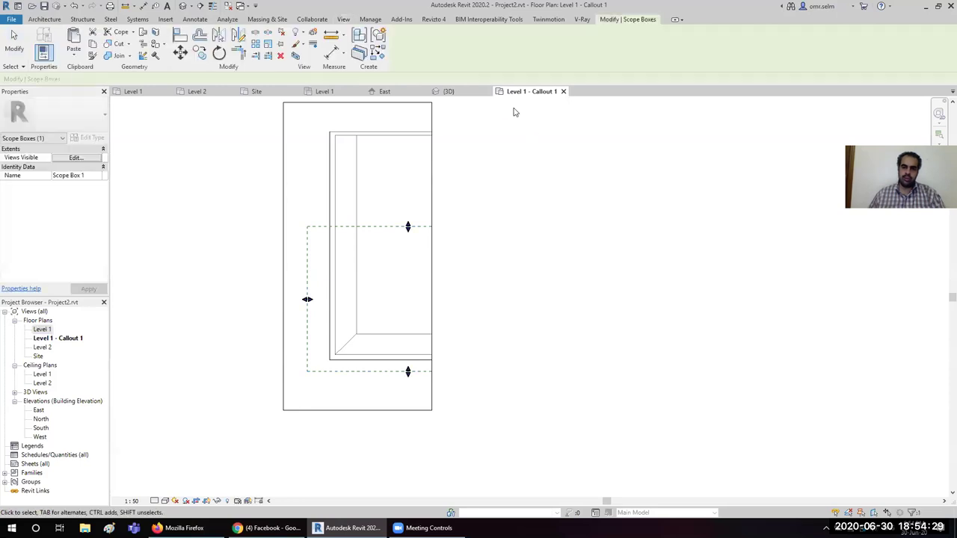
{"action": "left_click", "coordinate": [372, 19]}
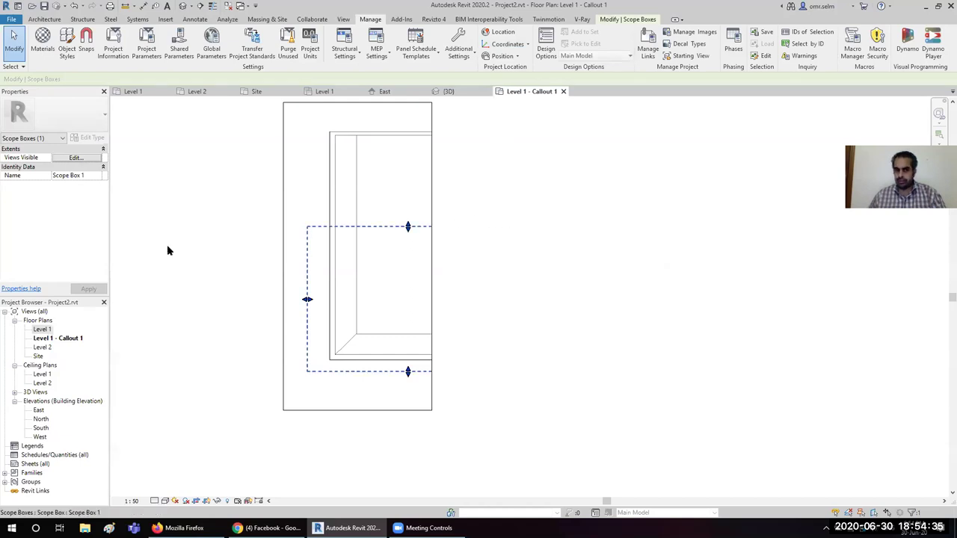
{"action": "left_click", "coordinate": [113, 53]}
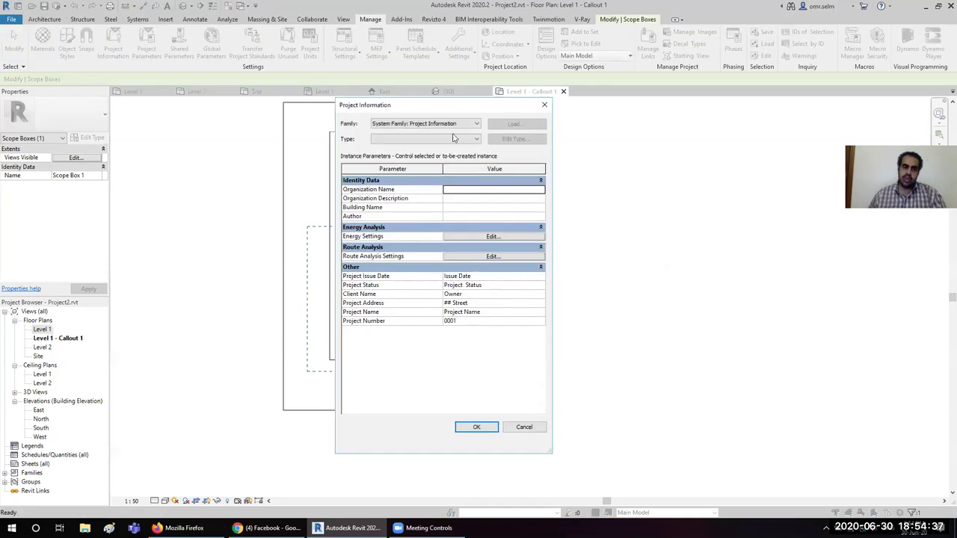
{"action": "left_click", "coordinate": [544, 106]}
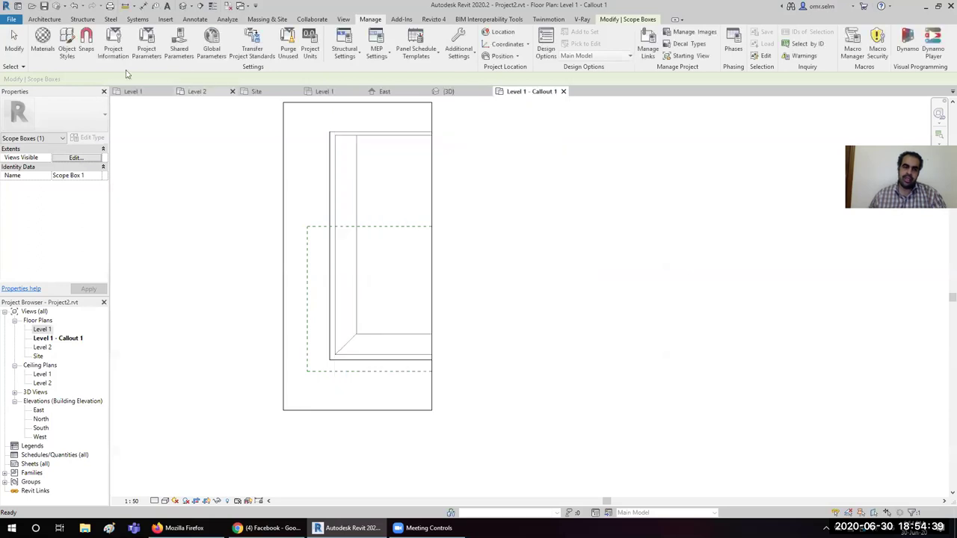
{"action": "left_click", "coordinate": [67, 50]}
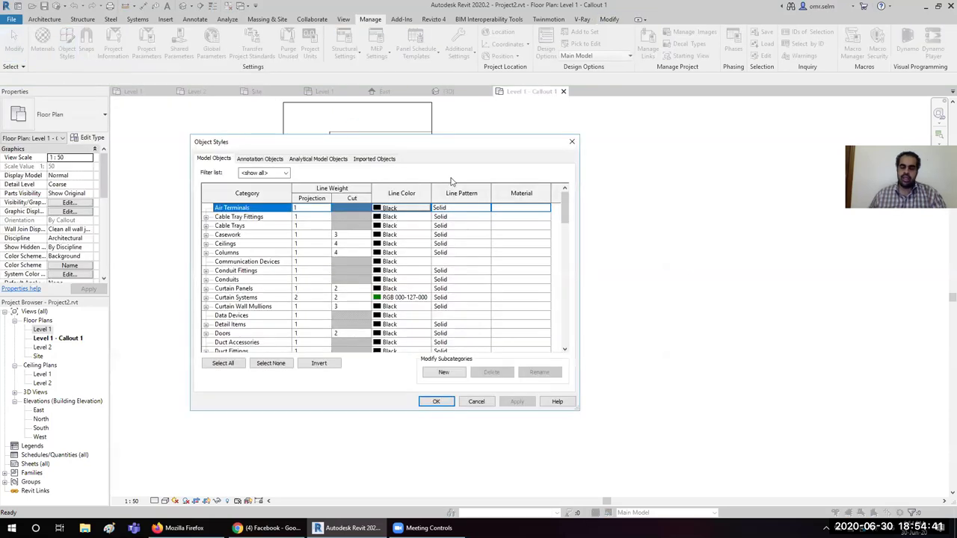
{"action": "left_click", "coordinate": [572, 142]}
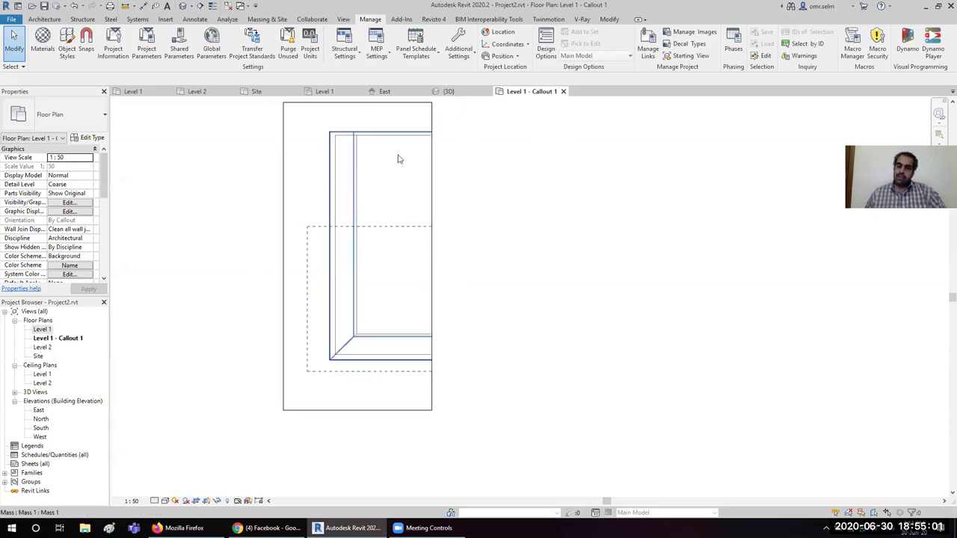
{"action": "middle_click_drag", "start_coordinate": [583, 194], "coordinate": [558, 233]}
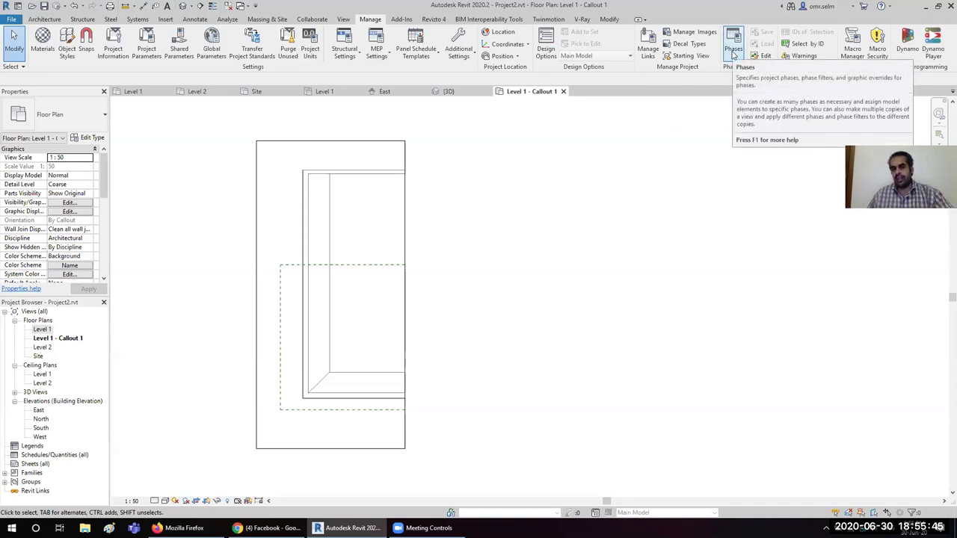
{"action": "left_click", "coordinate": [734, 55]}
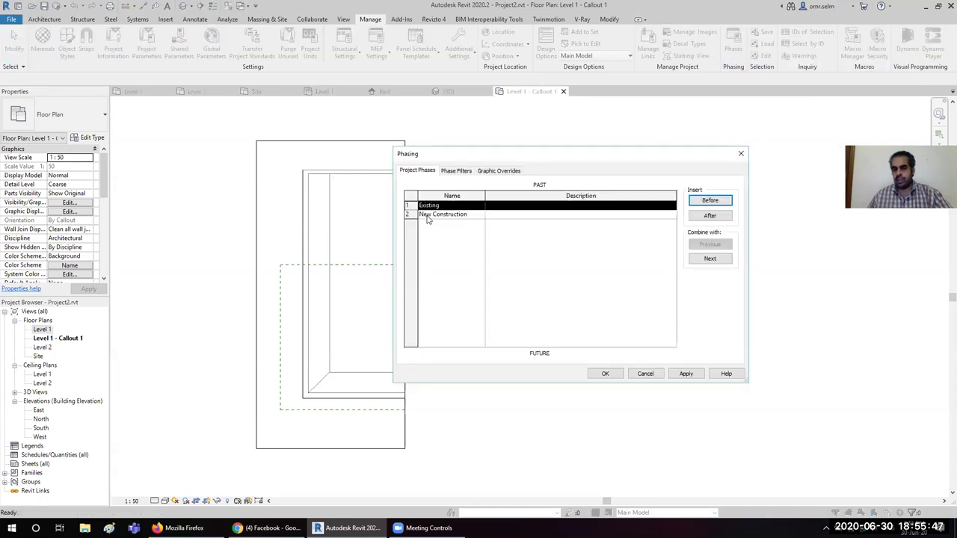
{"action": "left_click", "coordinate": [413, 215]}
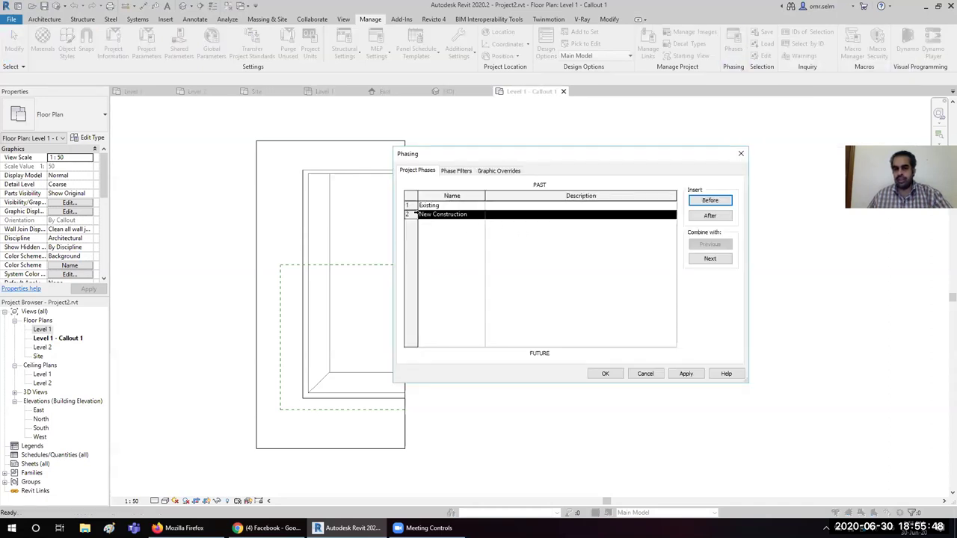
{"action": "left_click", "coordinate": [707, 217]}
{"action": "left_click", "coordinate": [709, 217]}
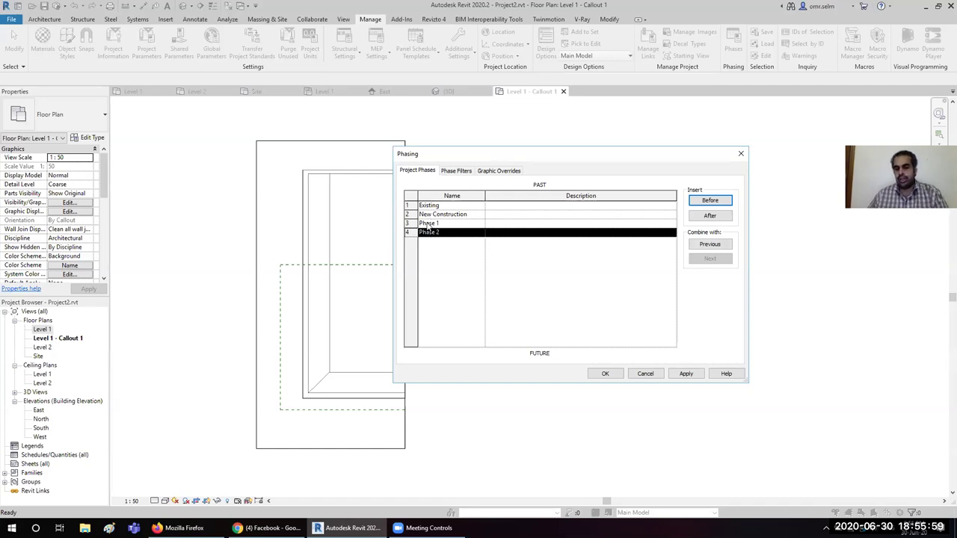
{"action": "left_click", "coordinate": [428, 223]}
{"action": "left_click", "coordinate": [428, 233]}
{"action": "left_click", "coordinate": [407, 233]}
{"action": "left_click", "coordinate": [410, 224]}
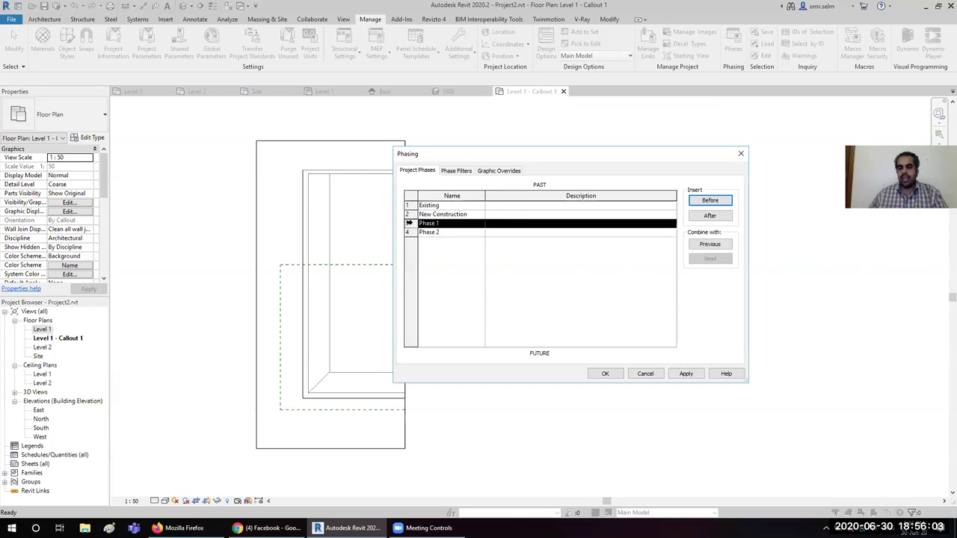
{"action": "left_click", "coordinate": [457, 171]}
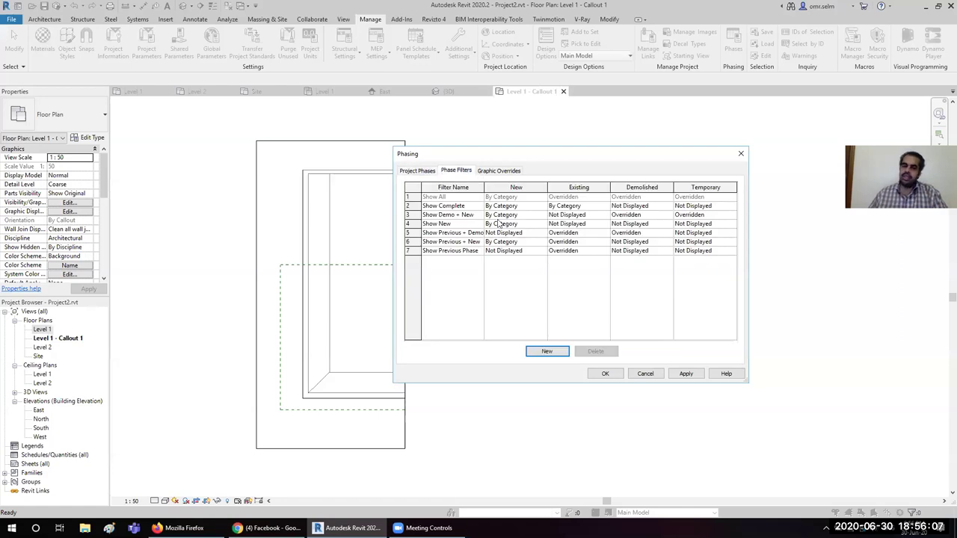
{"action": "left_click", "coordinate": [646, 374]}
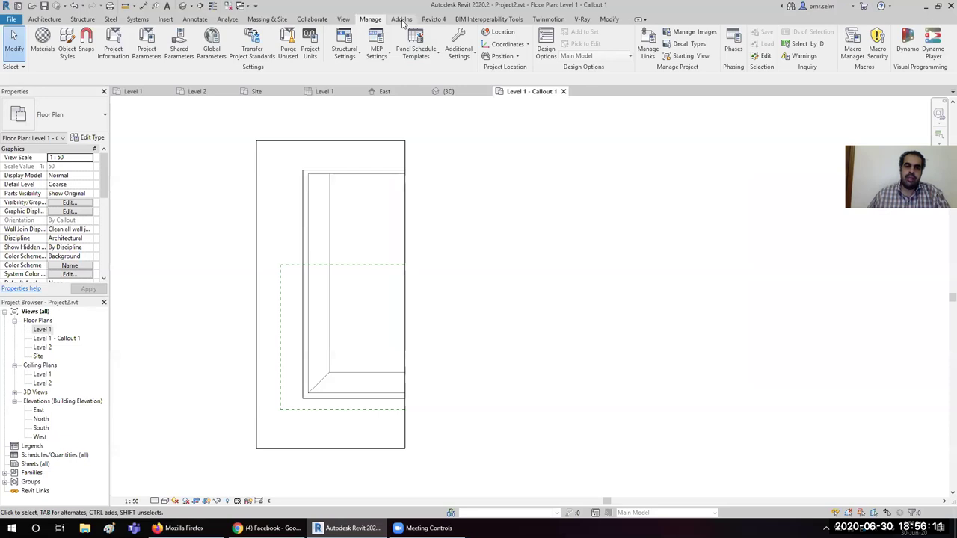
- Browse the Add-Ins tab's shared coordinates, SimLab and fabrication options
{"action": "left_click", "coordinate": [401, 21]}
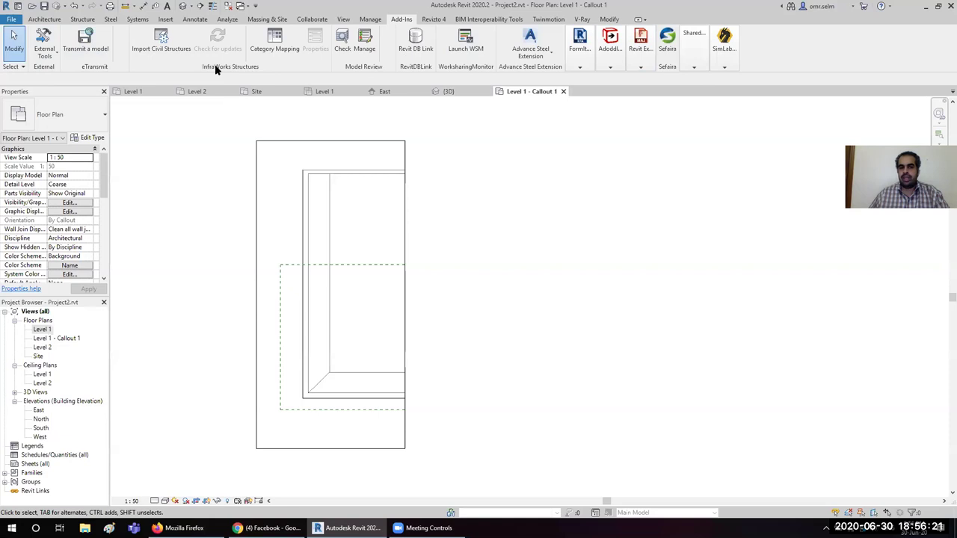
{"action": "left_click", "coordinate": [694, 67]}
{"action": "mouse_move", "coordinate": [640, 66]}
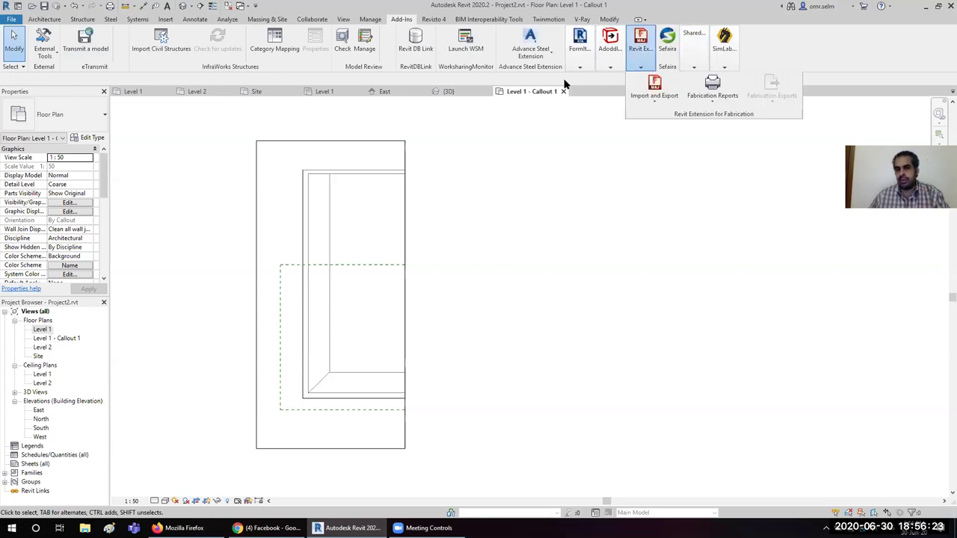
{"action": "left_click", "coordinate": [640, 67]}
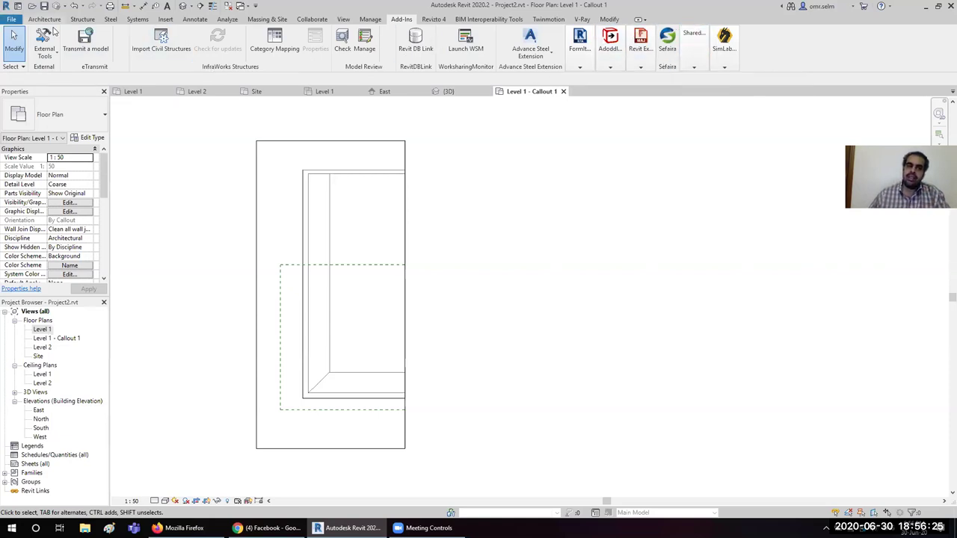
{"action": "left_click", "coordinate": [724, 66]}
{"action": "left_click", "coordinate": [640, 67]}
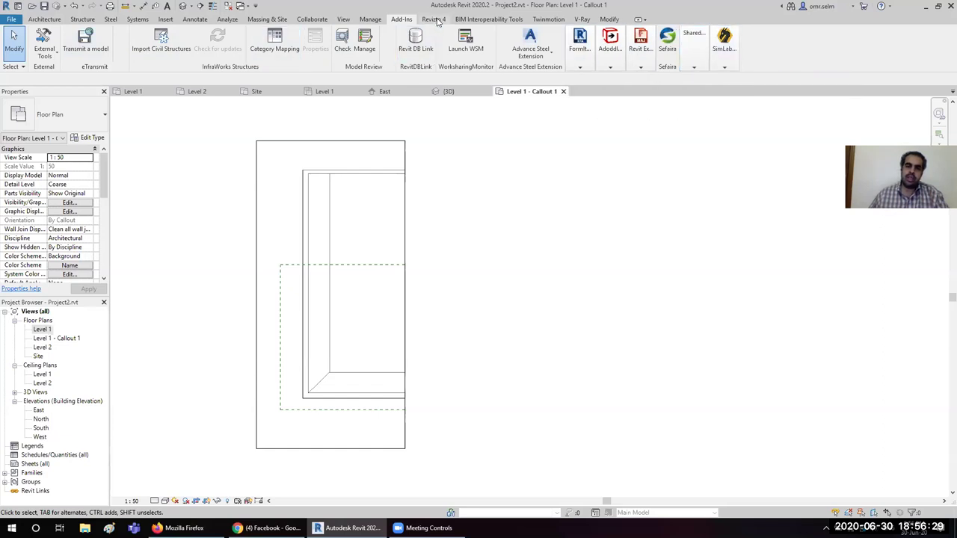
- Look through the Revizto, BIM interoperability, Twinmotion and V-Ray tabs, then return to Modify
{"action": "left_click", "coordinate": [435, 21]}
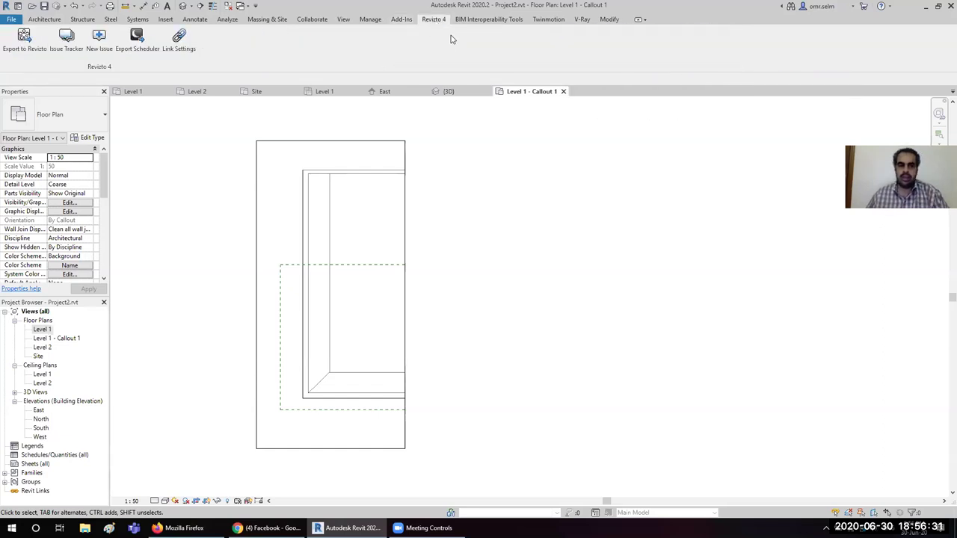
{"action": "left_click", "coordinate": [479, 20]}
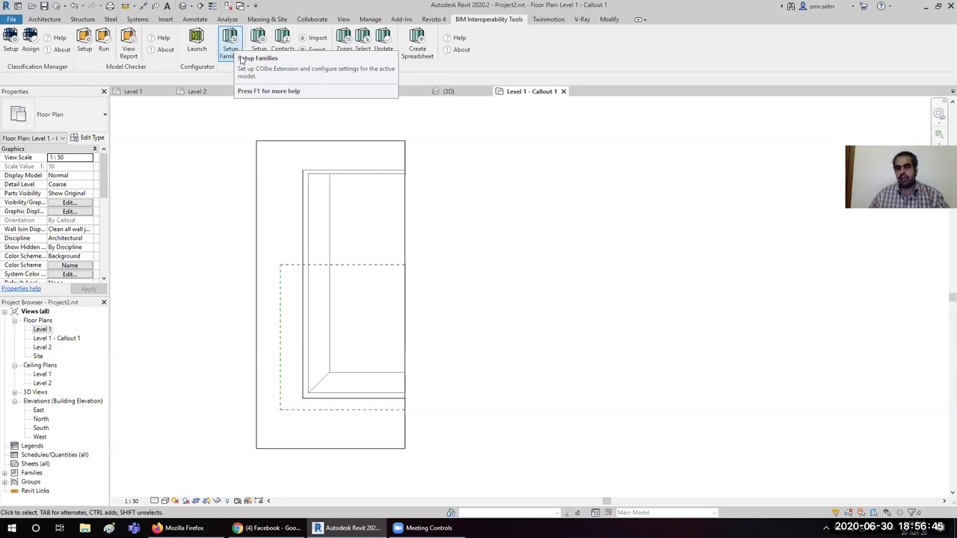
{"action": "left_click", "coordinate": [558, 25]}
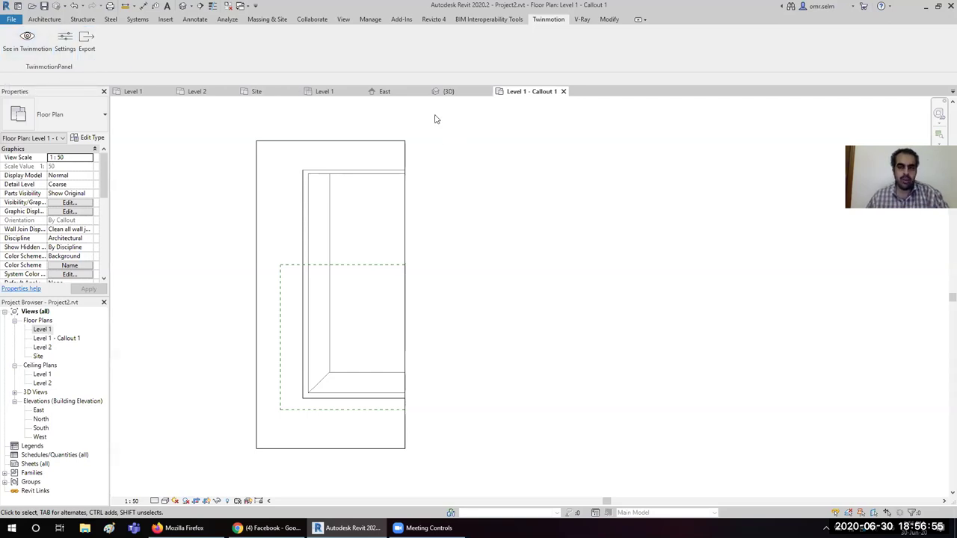
{"action": "left_click", "coordinate": [582, 20]}
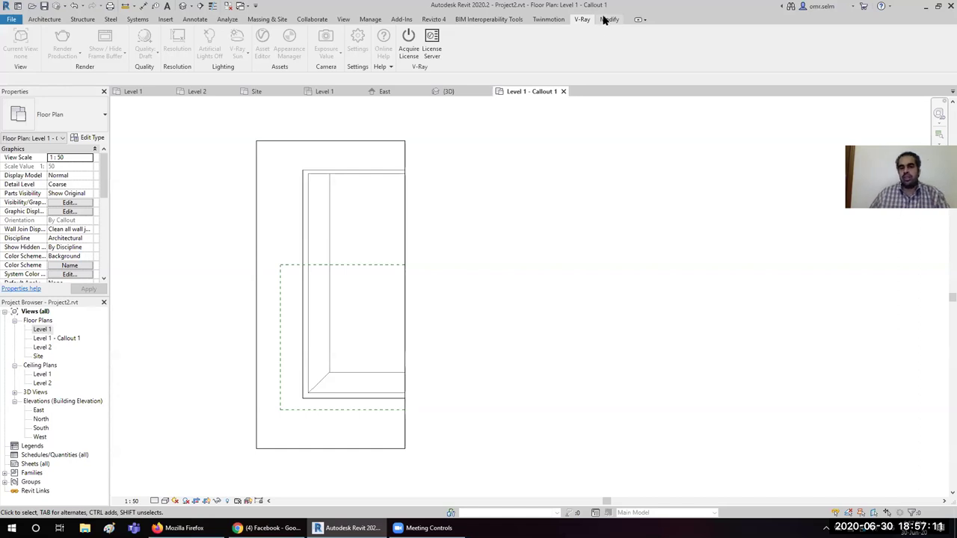
{"action": "left_click", "coordinate": [609, 20]}
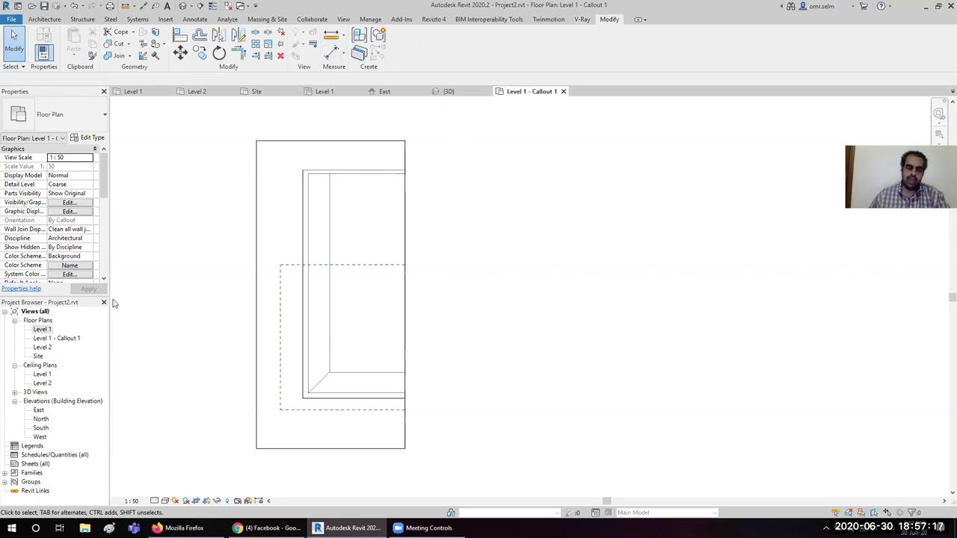
- Open the Level 1 floor plan, then start File > Save As > Project and cancel it
{"action": "double_click", "coordinate": [42, 329]}
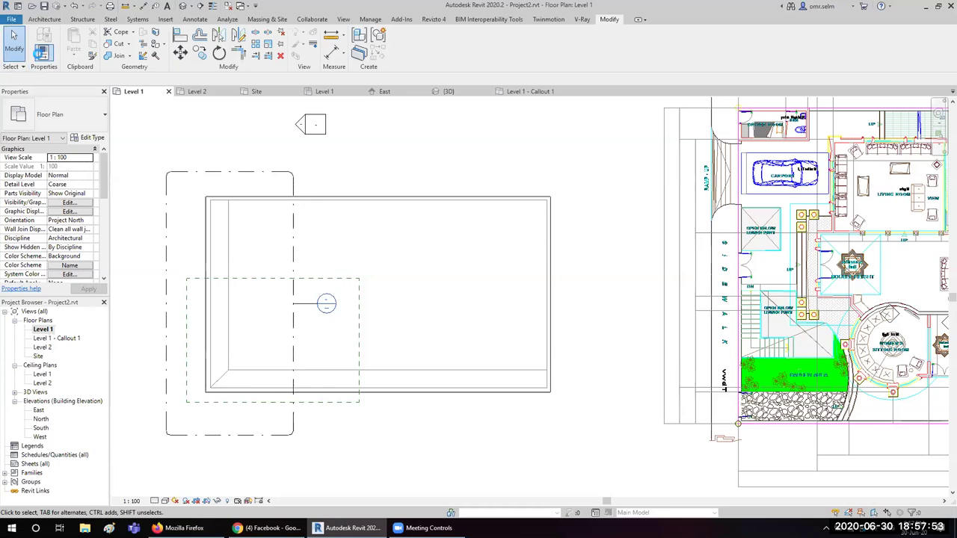
{"action": "key", "text": "alt+f"}
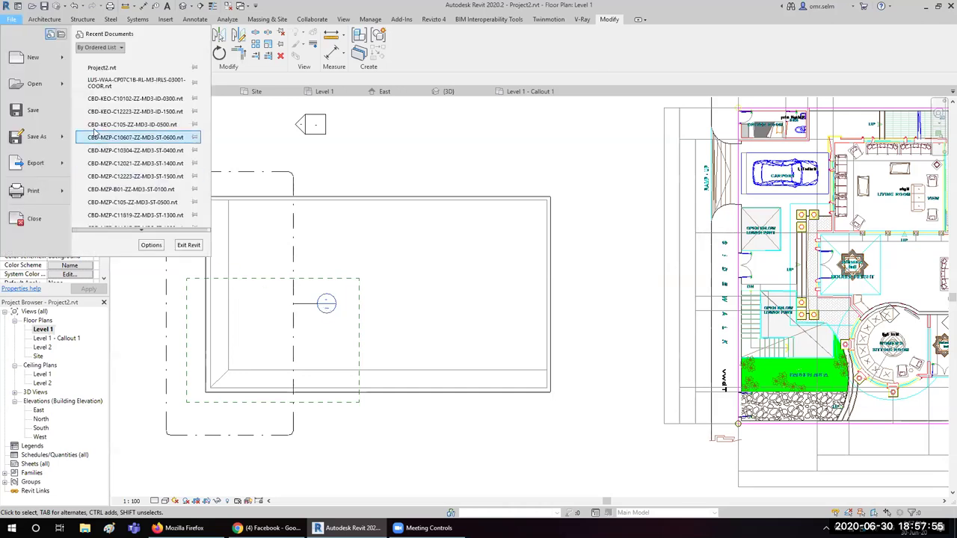
{"action": "mouse_move", "coordinate": [35, 136]}
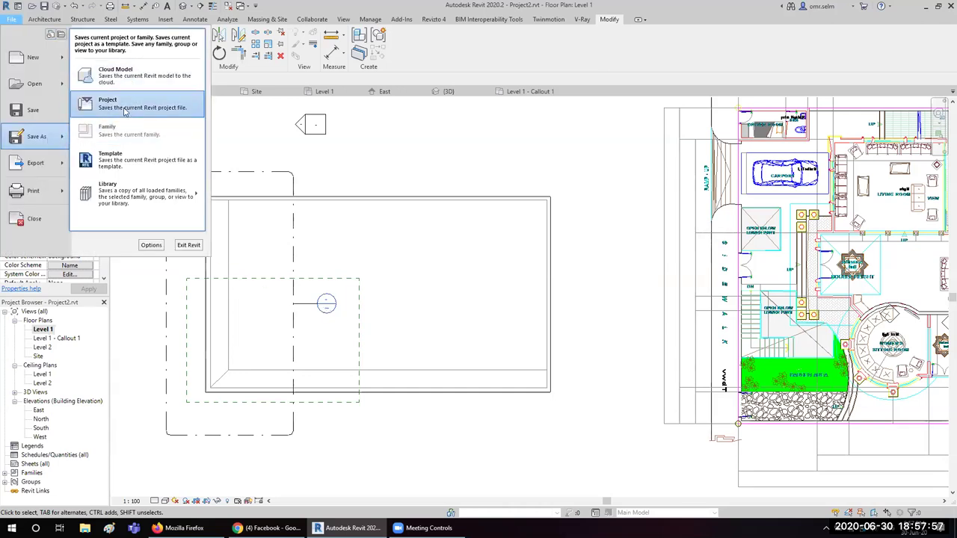
{"action": "left_click", "coordinate": [131, 105]}
{"action": "left_click", "coordinate": [484, 335]}
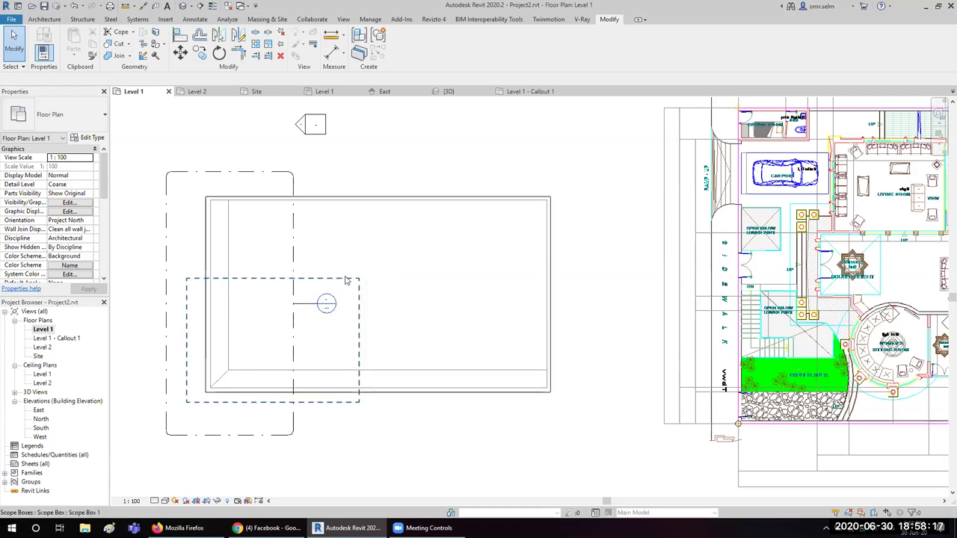
- Zoom out over the whole plan and bring up Manage > Additional Settings
{"action": "scroll", "coordinate": [374, 238], "scroll_direction": "down", "scroll_amount": 3}
{"action": "scroll", "coordinate": [462, 270], "scroll_direction": "down", "scroll_amount": 1}
{"action": "scroll", "coordinate": [461, 271], "scroll_direction": "down", "scroll_amount": 1}
{"action": "scroll", "coordinate": [461, 271], "scroll_direction": "down", "scroll_amount": 1}
{"action": "scroll", "coordinate": [461, 270], "scroll_direction": "down", "scroll_amount": 1}
{"action": "scroll", "coordinate": [487, 193], "scroll_direction": "down", "scroll_amount": 1}
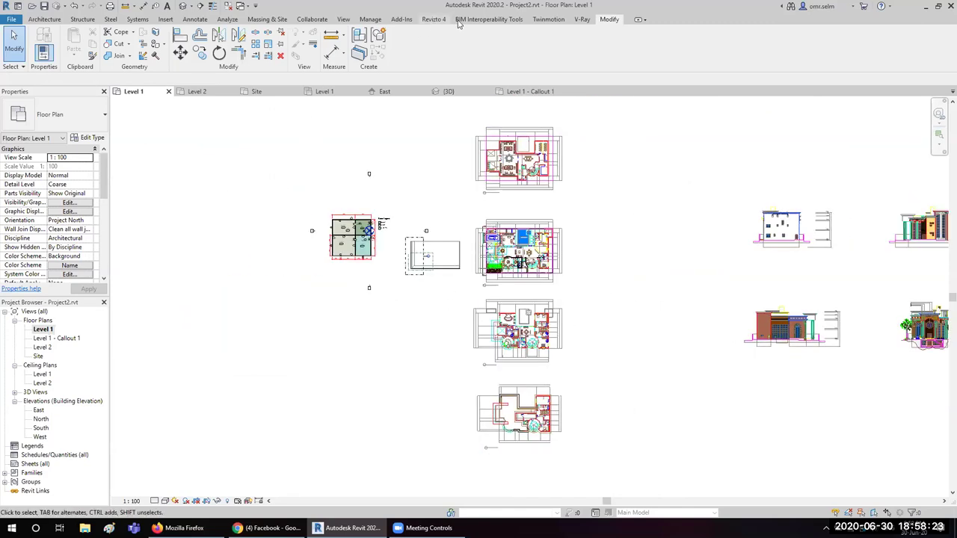
{"action": "left_click", "coordinate": [366, 20]}
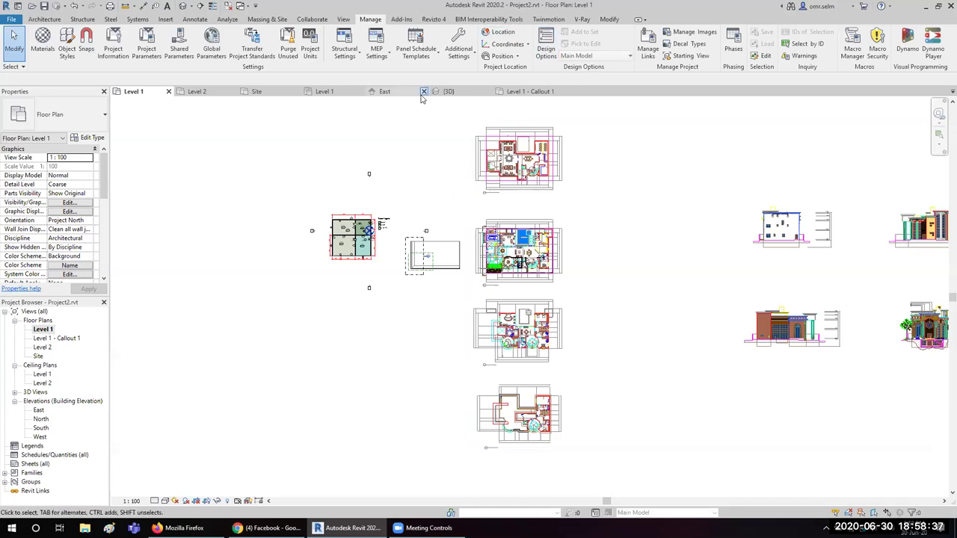
{"action": "left_click", "coordinate": [450, 51]}
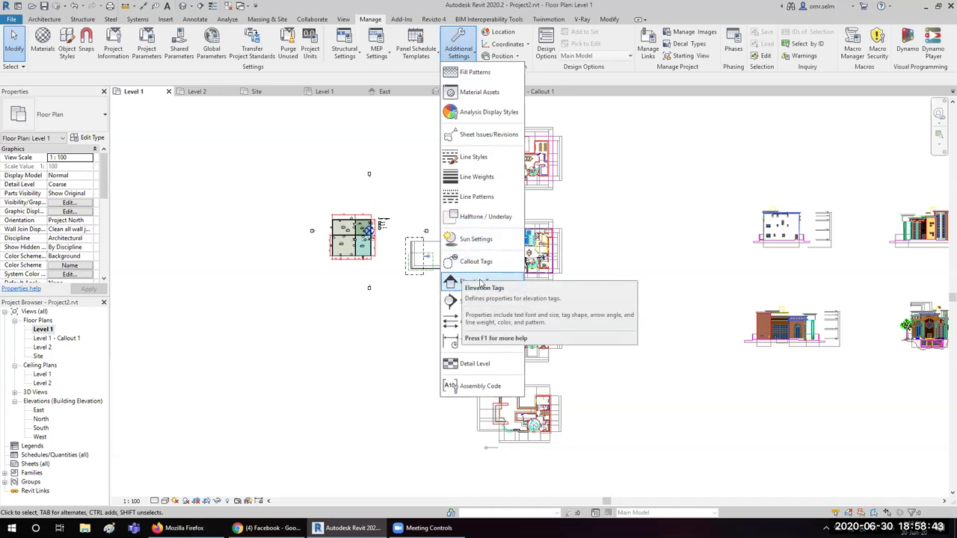
- Leave the Elevation Tags properties unchanged, then draw a vertical section across the mass
{"action": "left_click", "coordinate": [481, 283]}
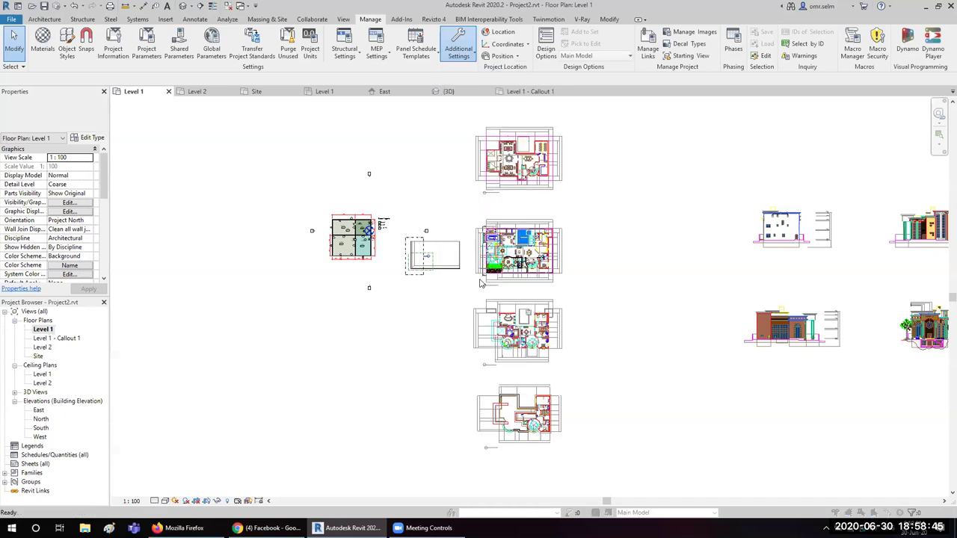
{"action": "left_click", "coordinate": [558, 408]}
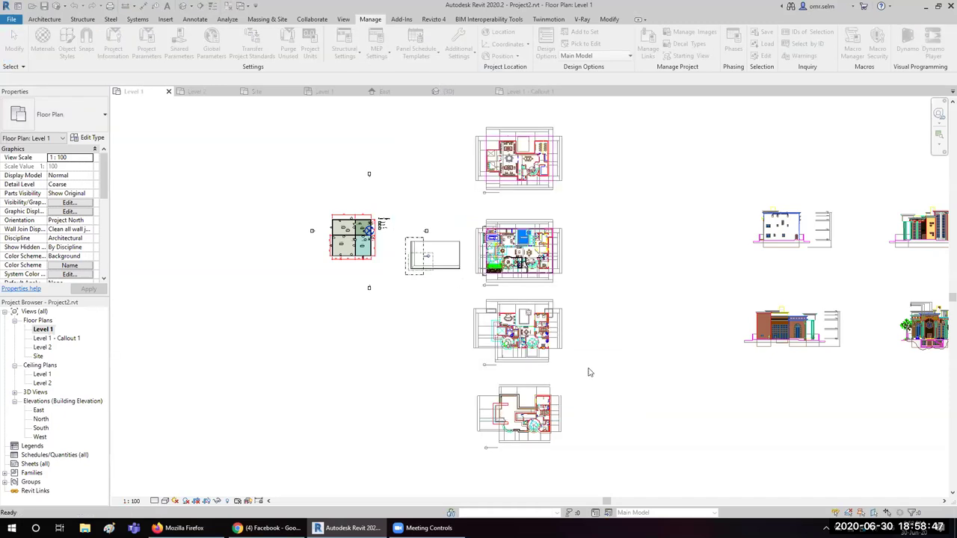
{"action": "middle_click_drag", "start_coordinate": [631, 171], "coordinate": [853, 196]}
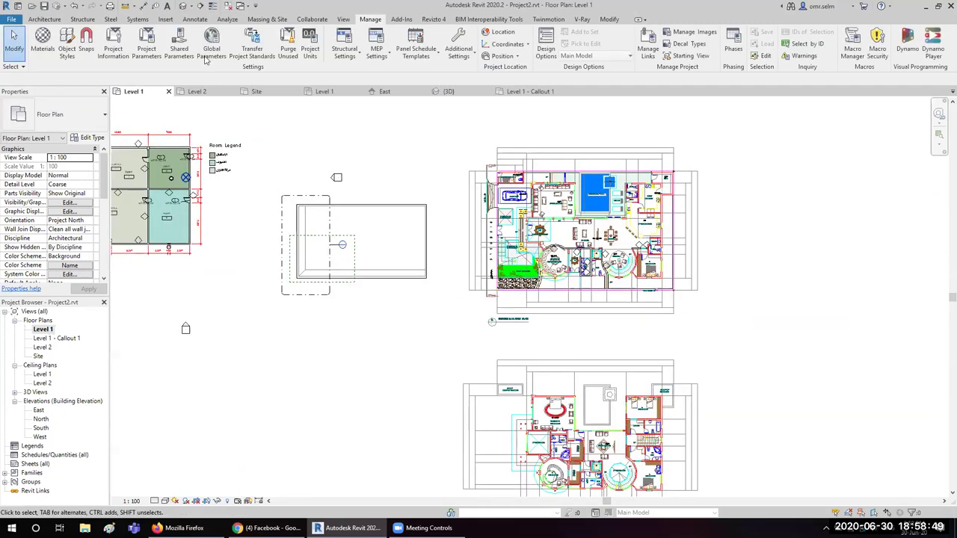
{"action": "left_click", "coordinate": [200, 6]}
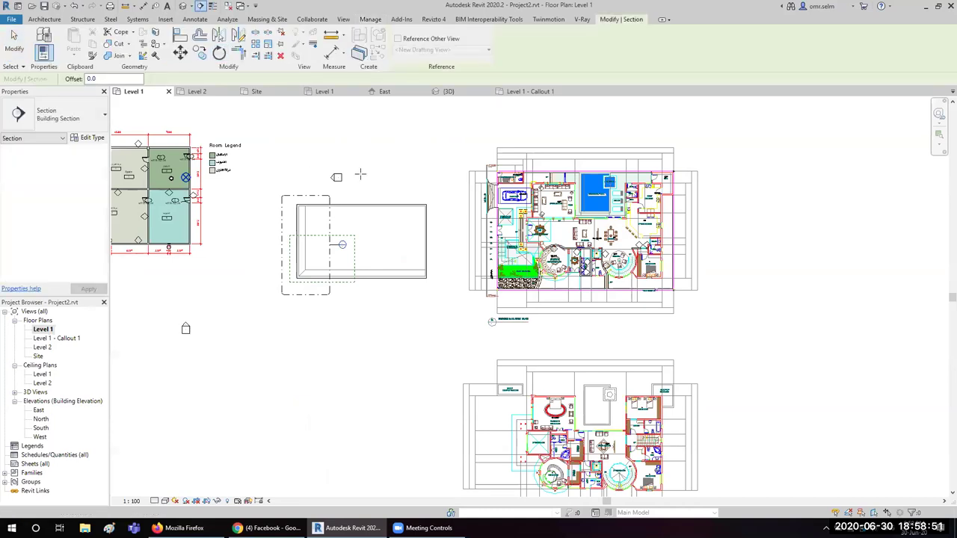
{"action": "left_click", "coordinate": [361, 170]}
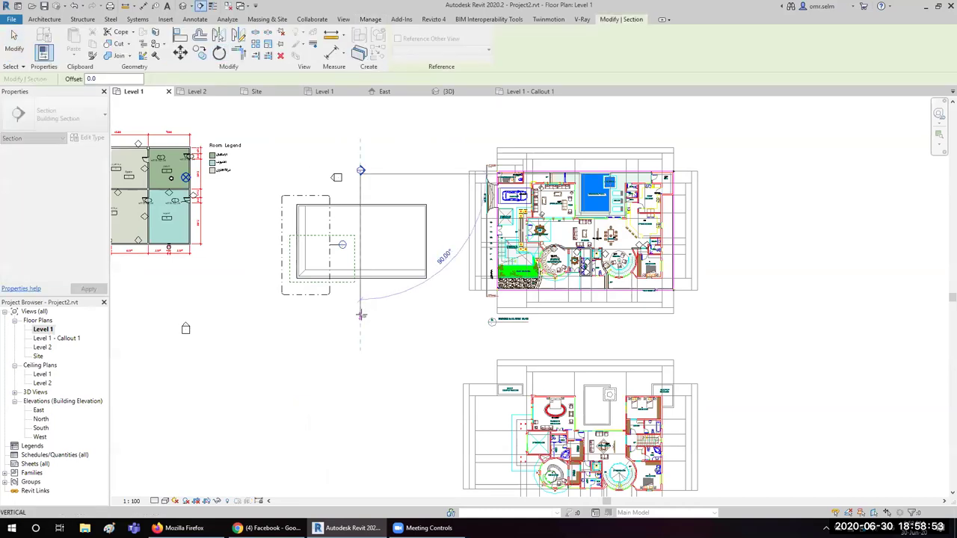
{"action": "left_click", "coordinate": [360, 315]}
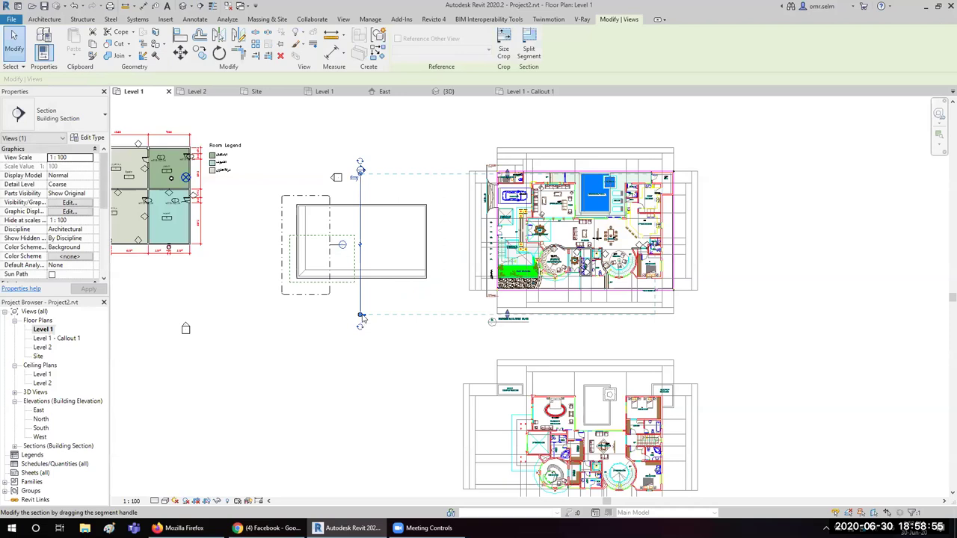
{"action": "scroll", "coordinate": [362, 319], "scroll_direction": "down", "scroll_amount": 1}
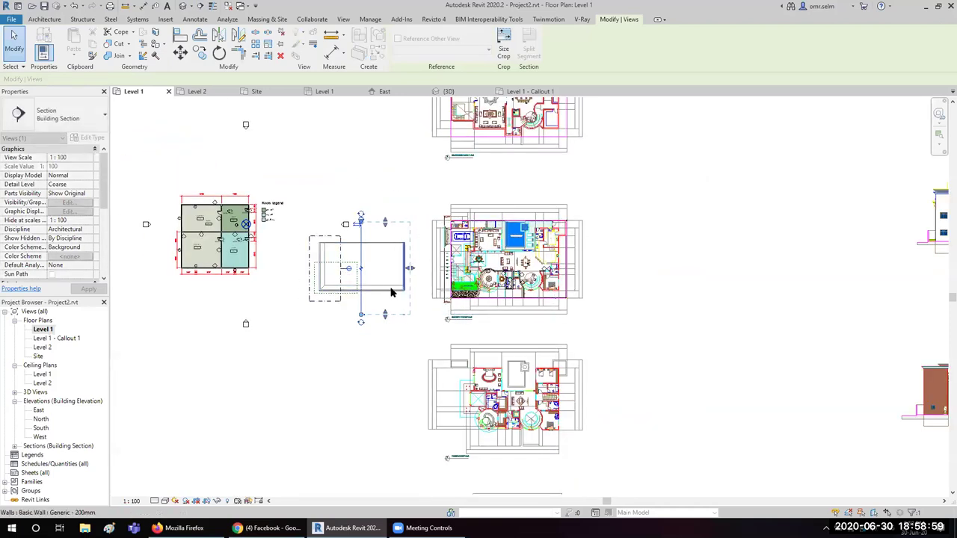
- Split the section partway down the mass and jog its lower segment to the right
{"action": "left_click", "coordinate": [362, 269]}
{"action": "scroll", "coordinate": [365, 269], "scroll_direction": "up", "scroll_amount": 2}
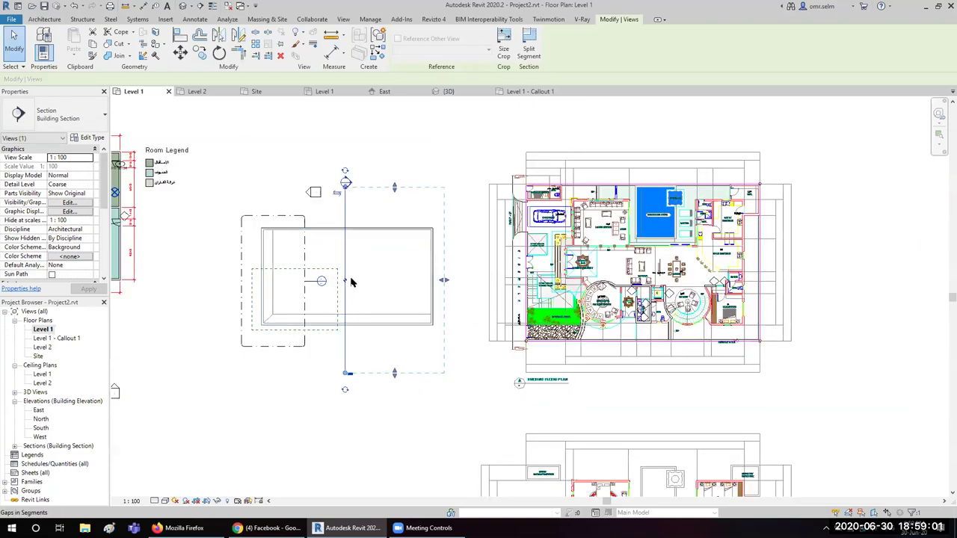
{"action": "left_click", "coordinate": [529, 45]}
{"action": "left_click", "coordinate": [345, 259]}
{"action": "left_click", "coordinate": [378, 315]}
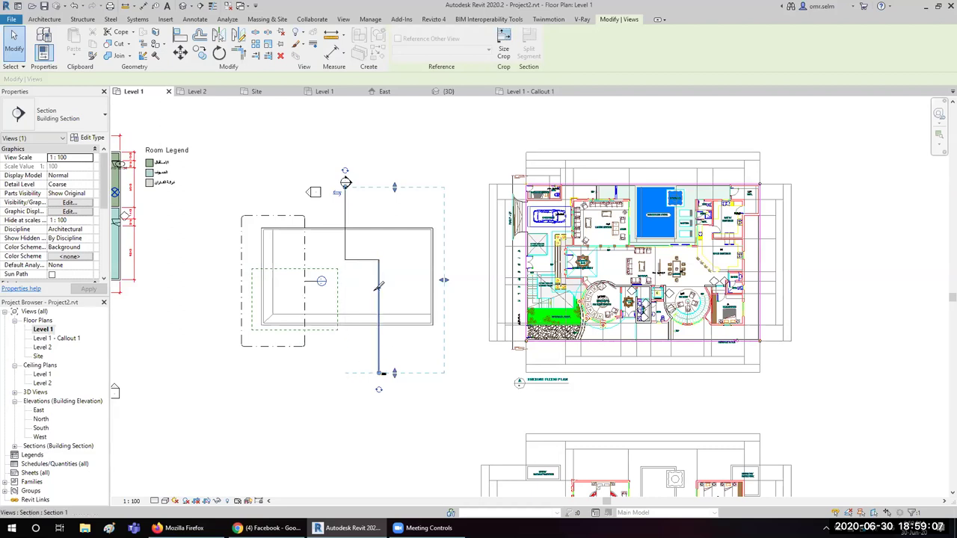
{"action": "key", "text": "Escape"}
{"action": "key", "text": "Escape"}
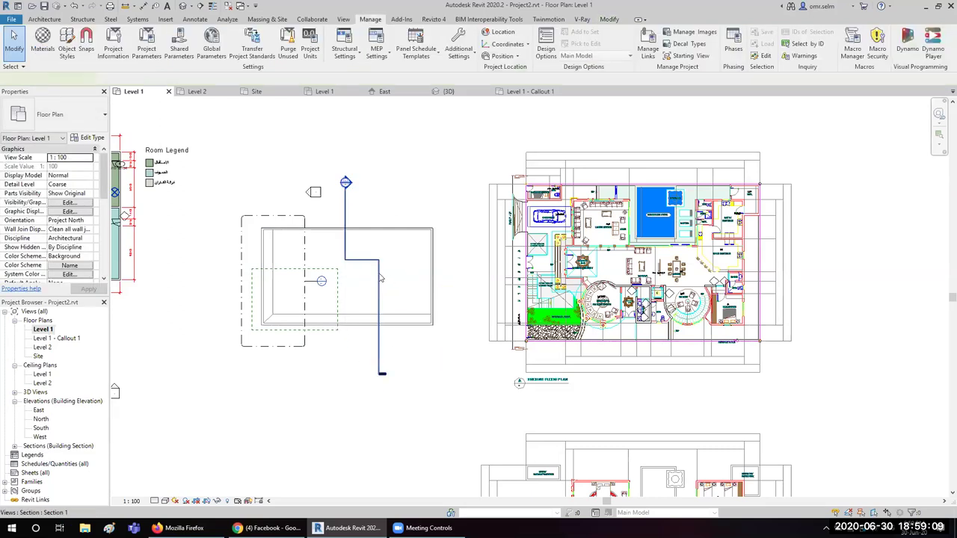
{"action": "left_click", "coordinate": [379, 277]}
{"action": "right_click", "coordinate": [380, 277]}
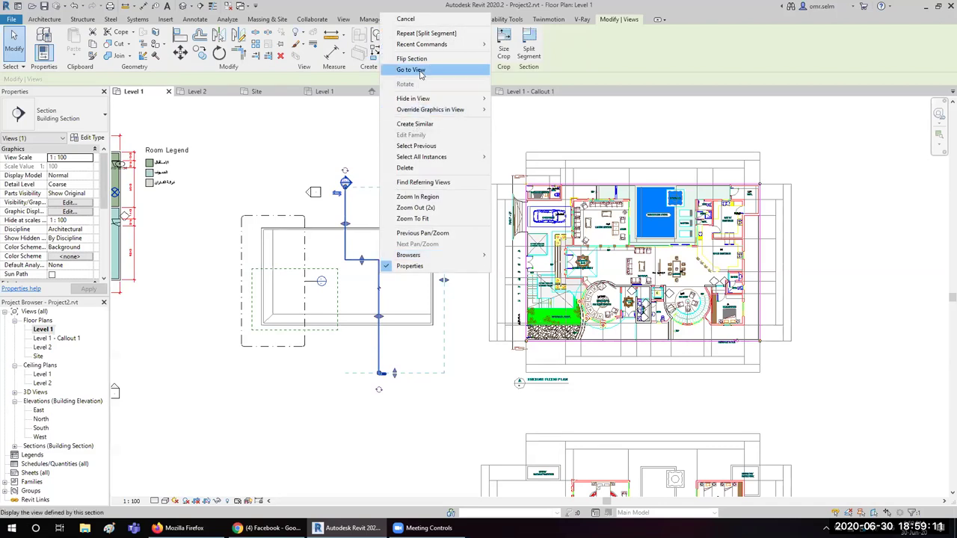
- In Section 1, stretch the mass's top up to the crop edge (3597.158 m³)
{"action": "left_click", "coordinate": [411, 69]}
{"action": "scroll", "coordinate": [317, 326], "scroll_direction": "down", "scroll_amount": 3}
{"action": "scroll", "coordinate": [322, 315], "scroll_direction": "down", "scroll_amount": 2}
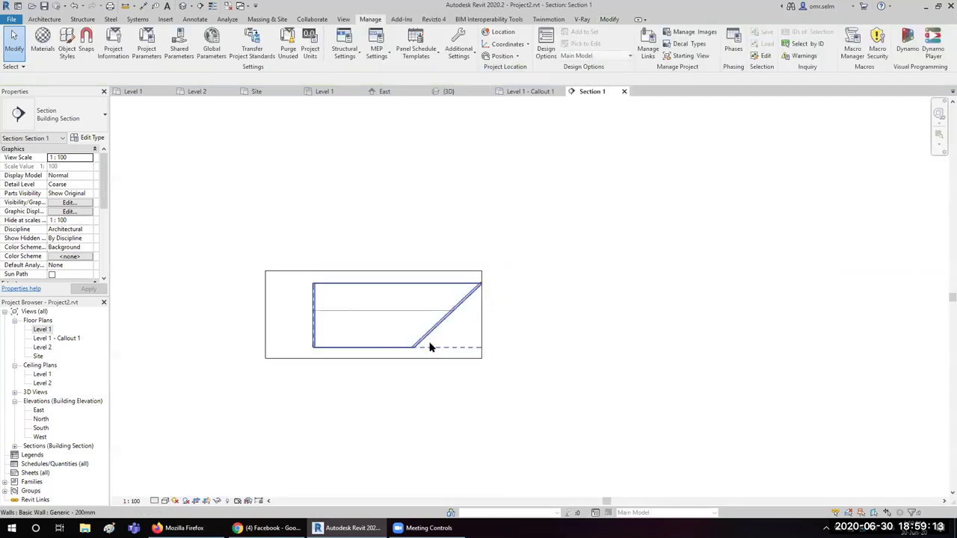
{"action": "left_click", "coordinate": [367, 308]}
{"action": "left_click_drag", "start_coordinate": [397, 279], "coordinate": [399, 259]}
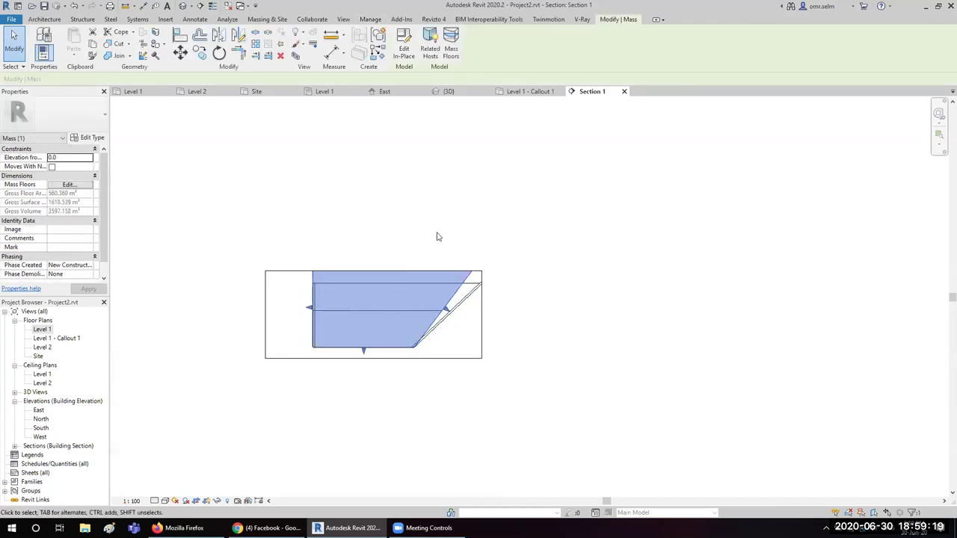
- Close the Level 1 - Callout 1 and Section 1 views, returning to Level 1
{"action": "left_click", "coordinate": [528, 91]}
{"action": "left_click", "coordinate": [563, 91]}
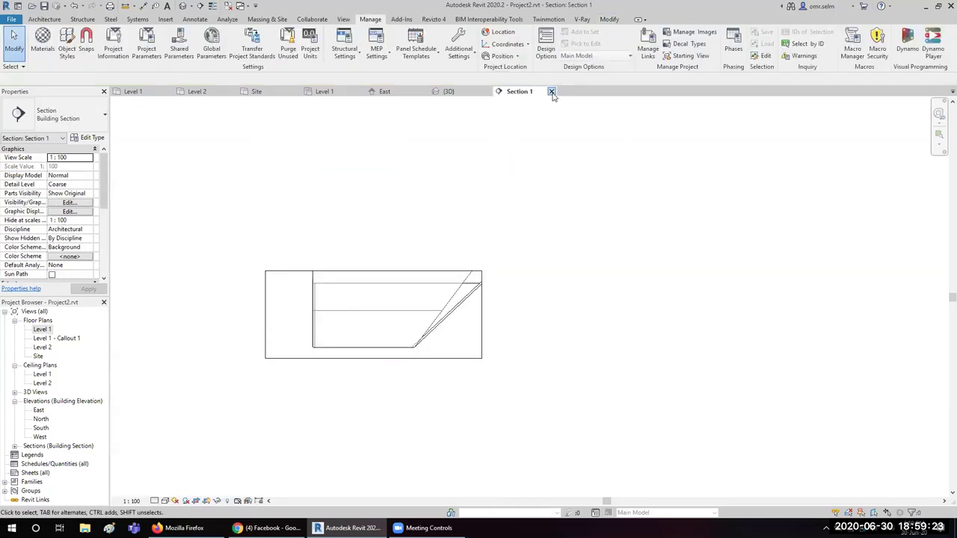
{"action": "left_click", "coordinate": [551, 91]}
{"action": "left_click", "coordinate": [345, 202]}
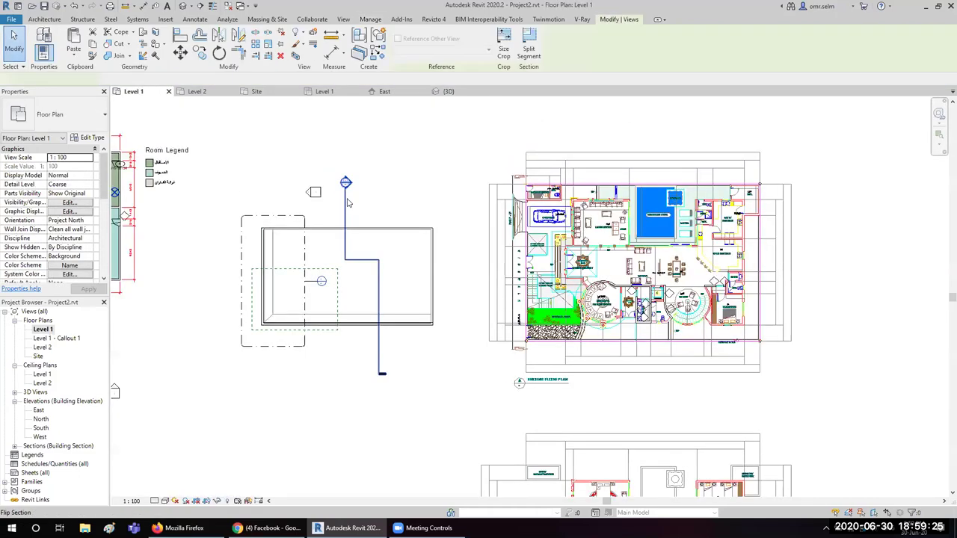
- Deselect the section line, zoom out in Level 1, and switch to the {3D} view
{"action": "left_click", "coordinate": [347, 202]}
{"action": "key", "text": "Escape"}
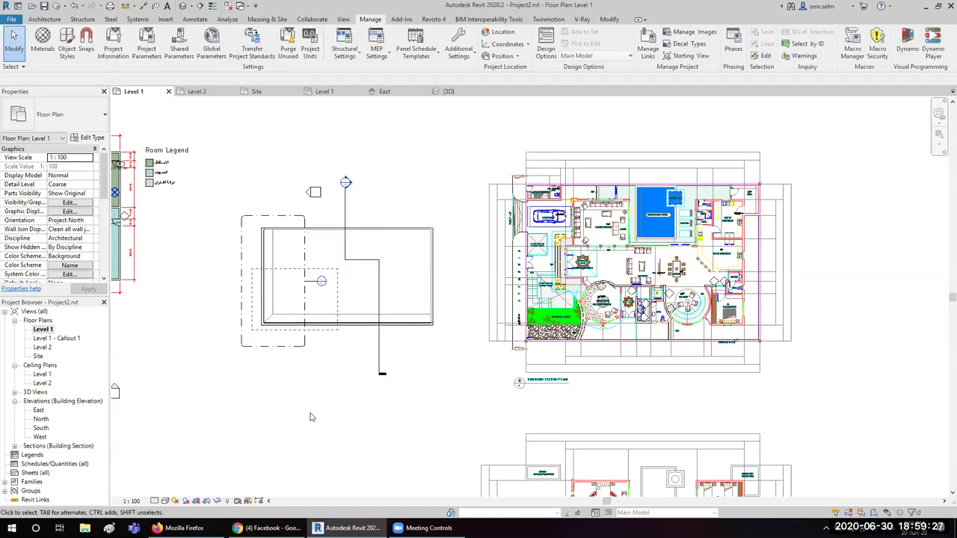
{"action": "scroll", "coordinate": [312, 418], "scroll_direction": "down", "scroll_amount": 1}
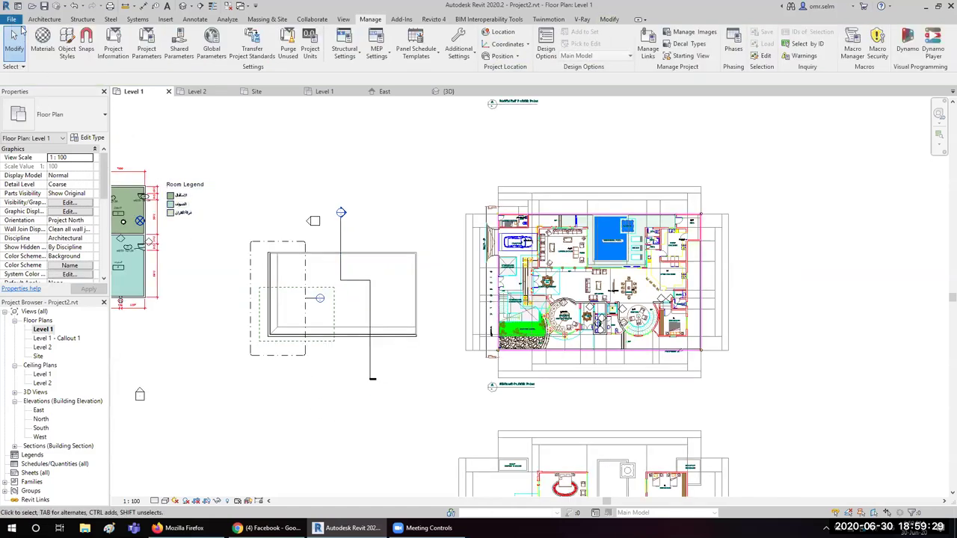
{"action": "scroll", "coordinate": [350, 228], "scroll_direction": "down", "scroll_amount": 1}
{"action": "scroll", "coordinate": [350, 227], "scroll_direction": "down", "scroll_amount": 1}
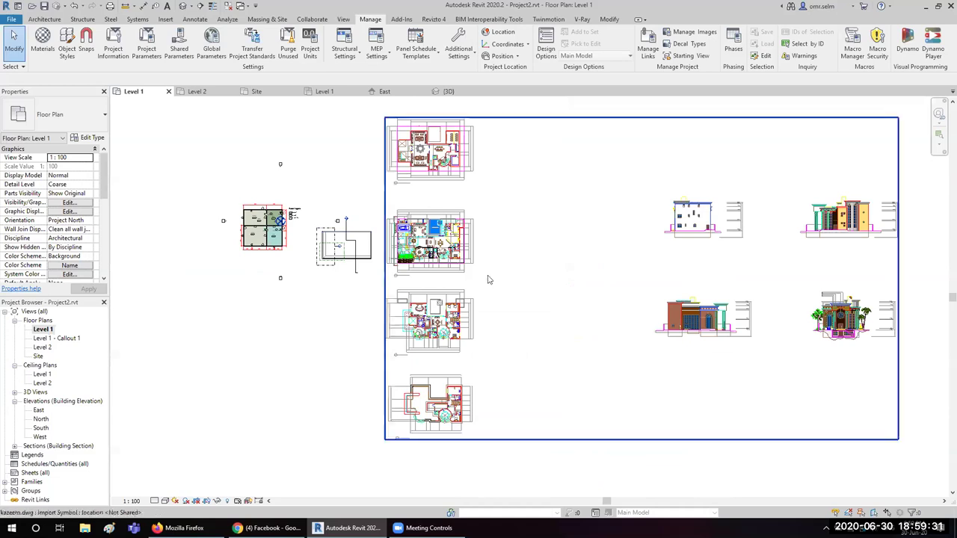
{"action": "left_click", "coordinate": [185, 6]}
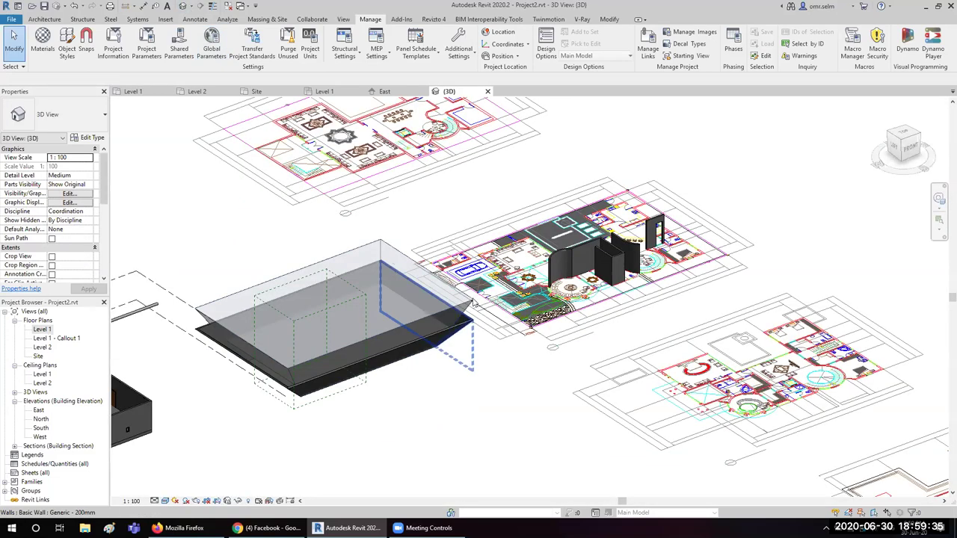
{"action": "scroll", "coordinate": [473, 302], "scroll_direction": "down", "scroll_amount": 4}
- Box-select the model in 3D, filter out Levels, and delete the remaining elements
{"action": "left_click_drag", "start_coordinate": [247, 334], "coordinate": [671, 149]}
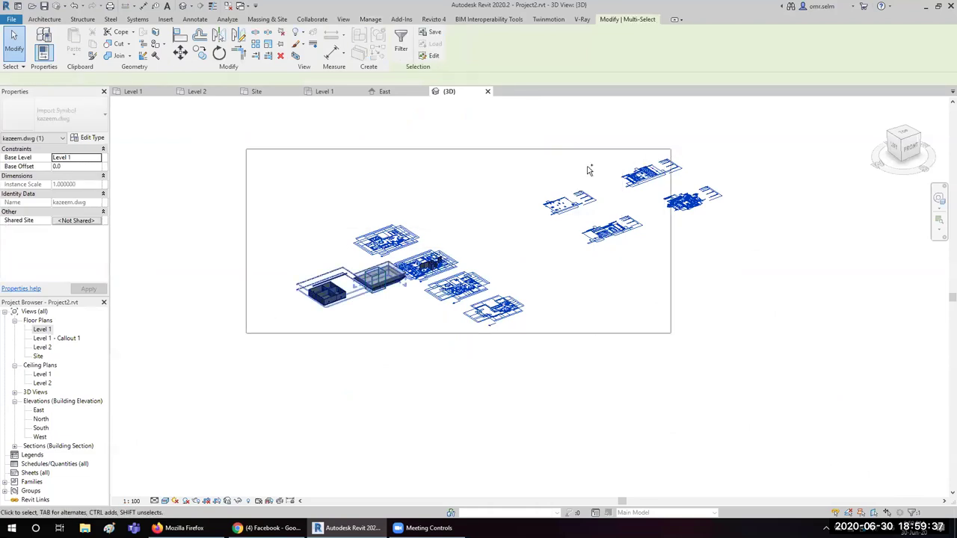
{"action": "left_click", "coordinate": [401, 39]}
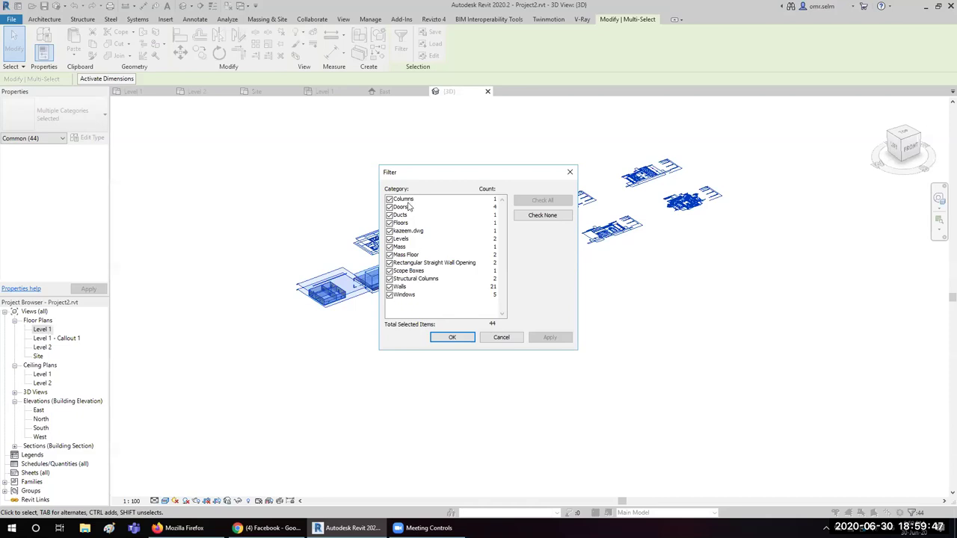
{"action": "left_click", "coordinate": [407, 241]}
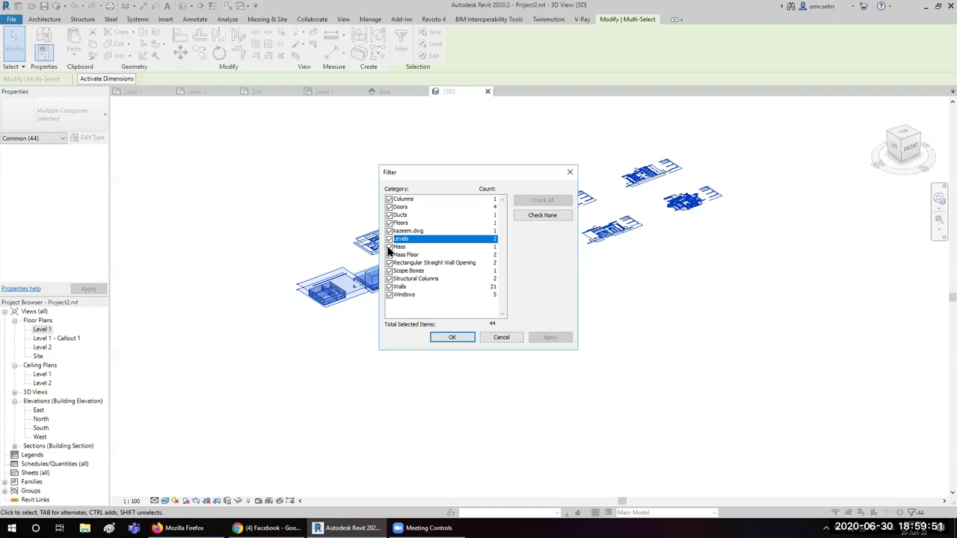
{"action": "left_click", "coordinate": [389, 239]}
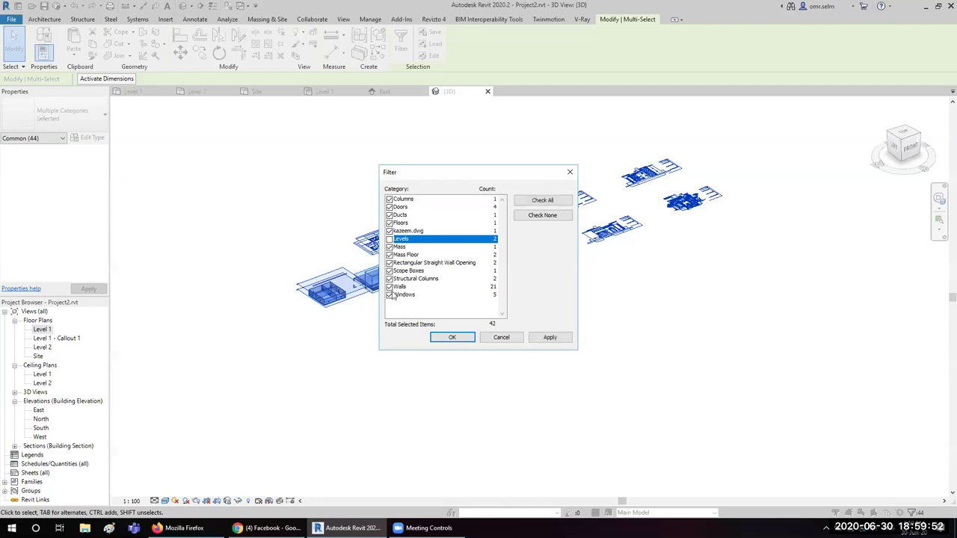
{"action": "left_click", "coordinate": [453, 338]}
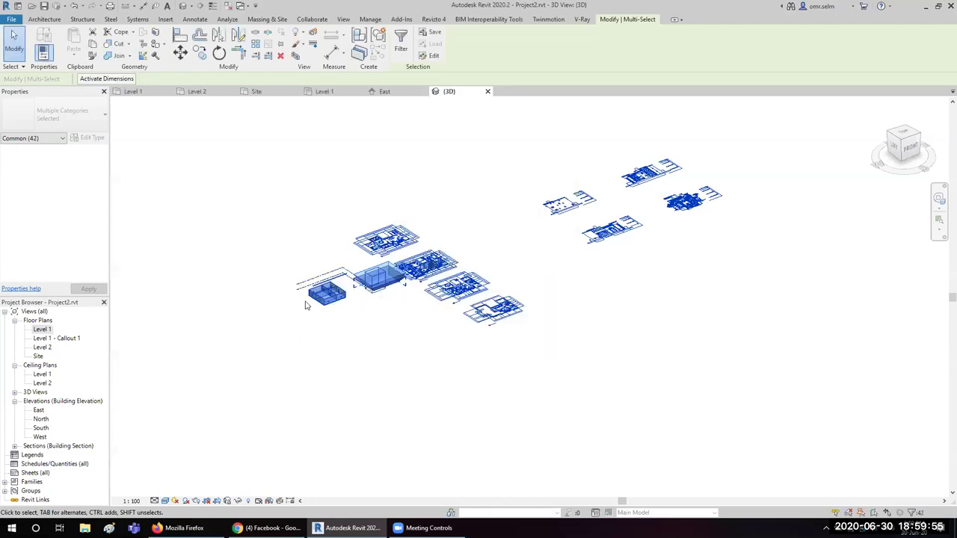
{"action": "key", "text": "Delete"}
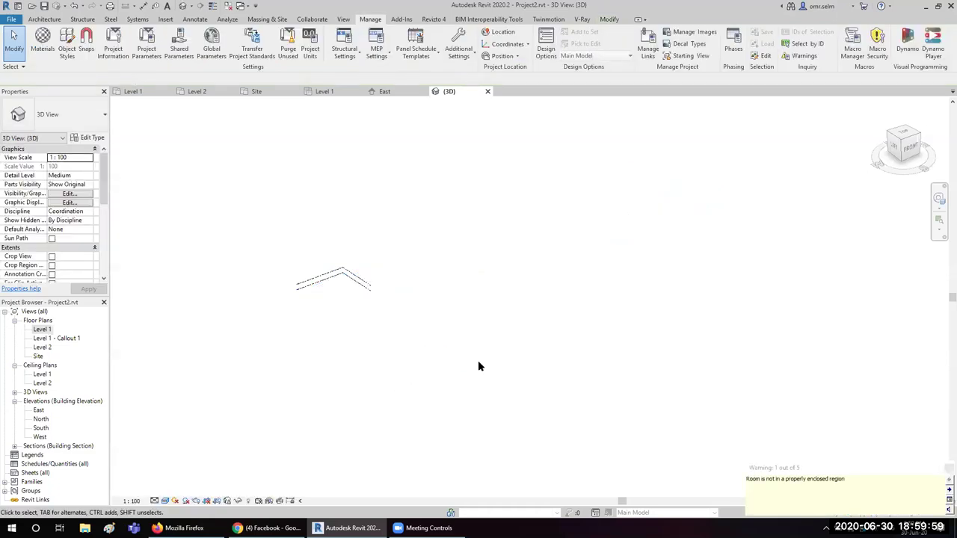
{"action": "middle_click_drag", "start_coordinate": [215, 306], "coordinate": [285, 313]}
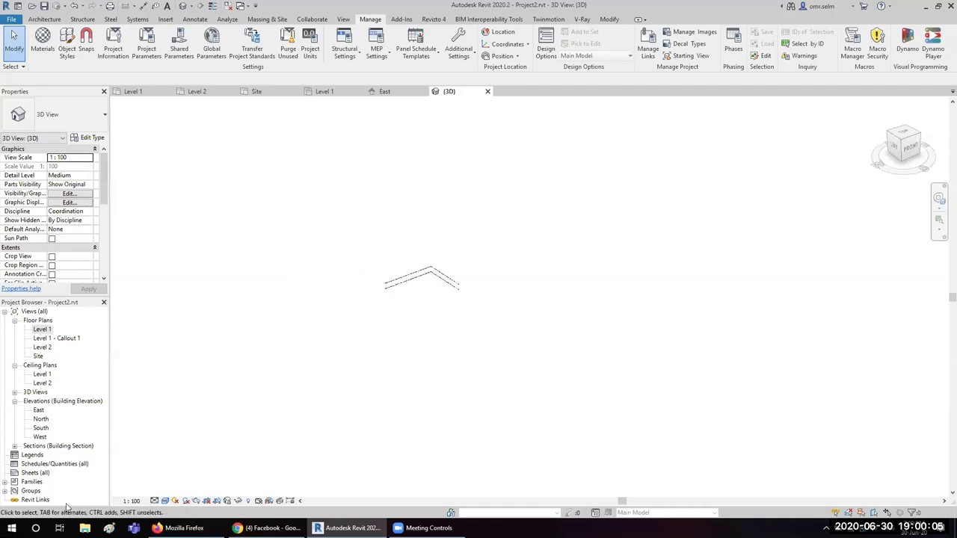
- Open File > Save As > Template, close it without saving, then open File > New
{"action": "left_click", "coordinate": [37, 464]}
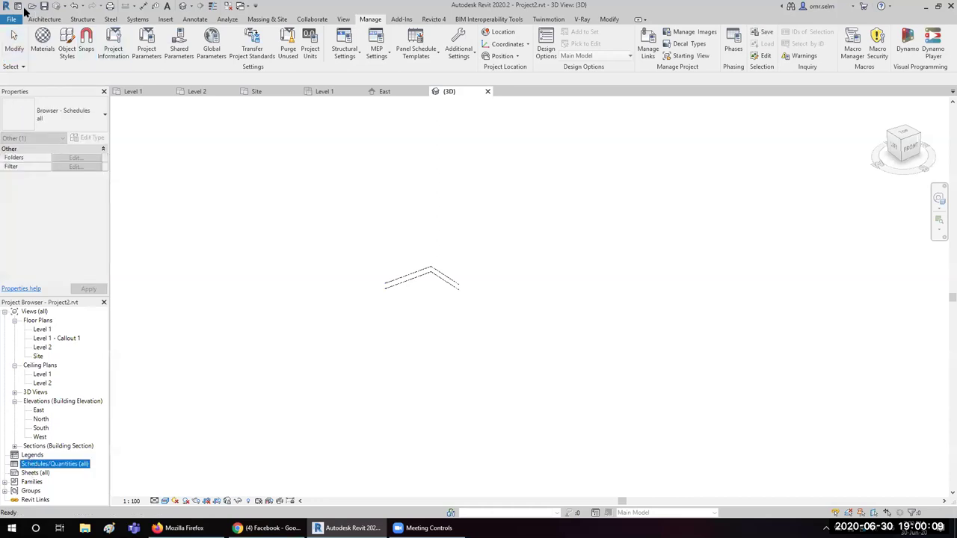
{"action": "left_click", "coordinate": [16, 21]}
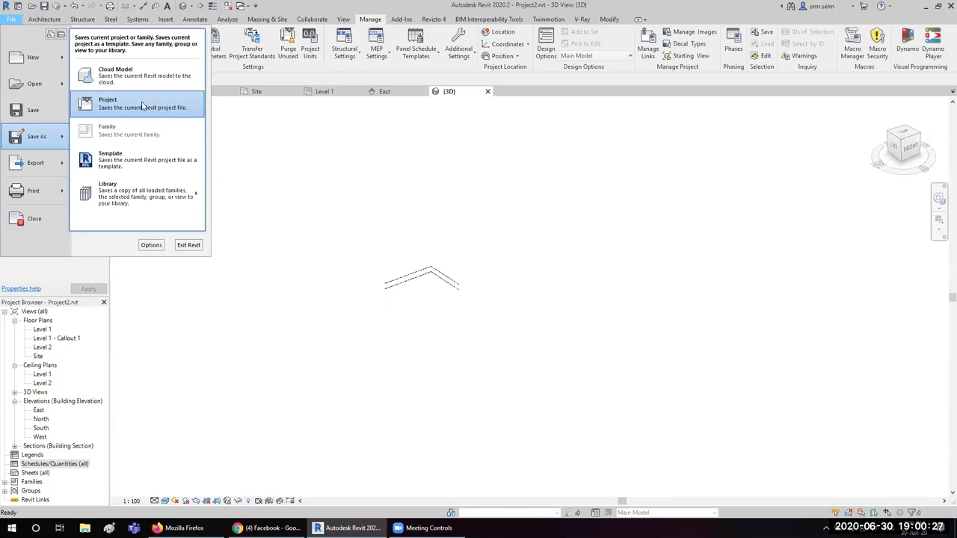
{"action": "left_click", "coordinate": [156, 166]}
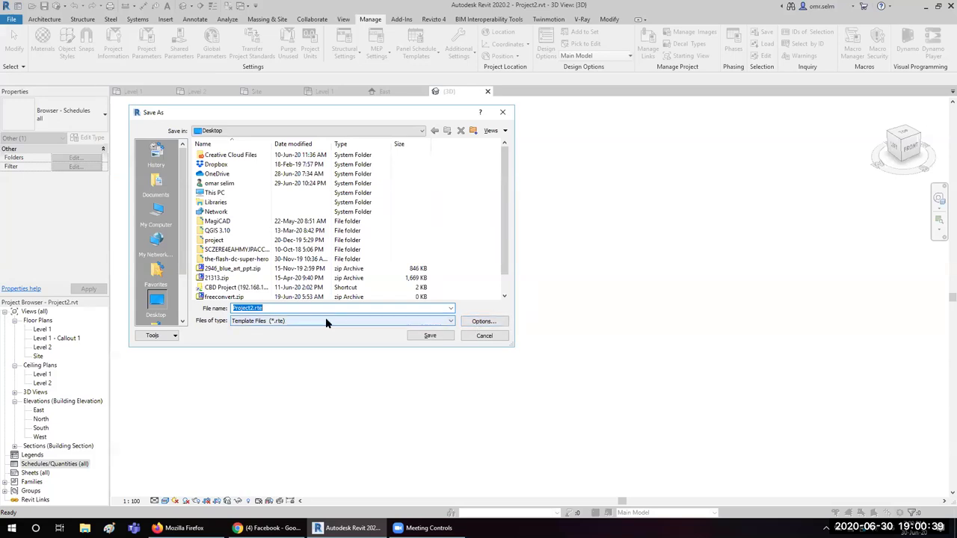
{"action": "left_click", "coordinate": [479, 337]}
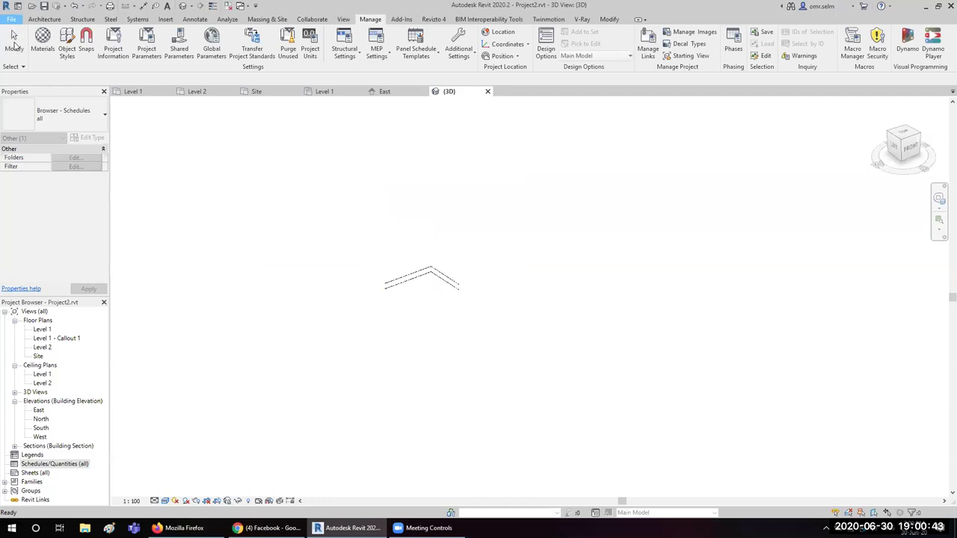
{"action": "left_click", "coordinate": [11, 19]}
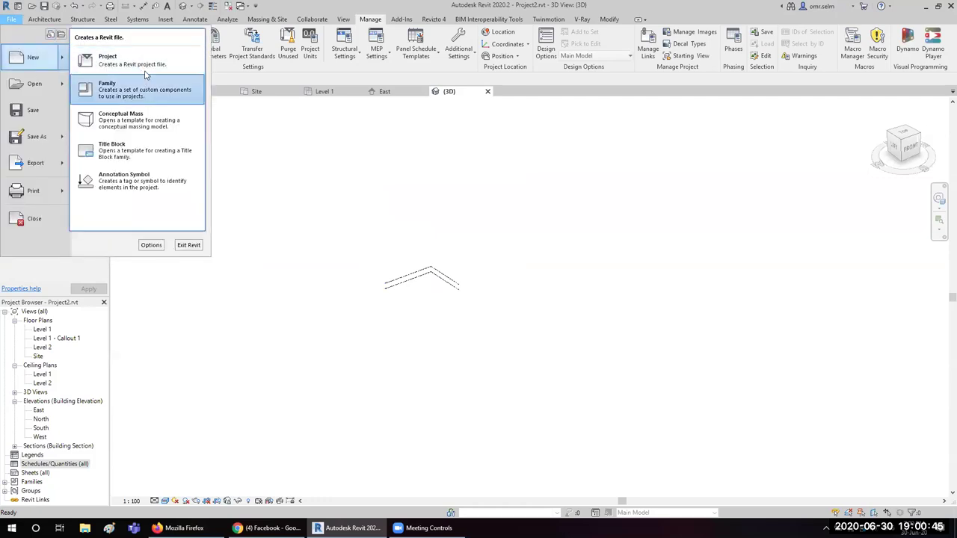
- Start a new project, browse the Desktop for a template, then cancel both dialogs
{"action": "left_click", "coordinate": [131, 60]}
{"action": "left_click", "coordinate": [557, 154]}
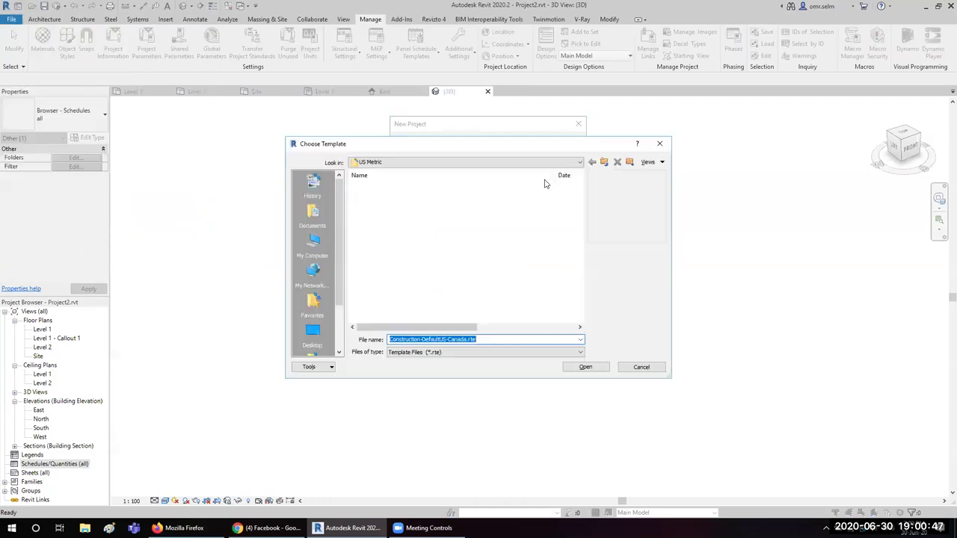
{"action": "left_click", "coordinate": [313, 333]}
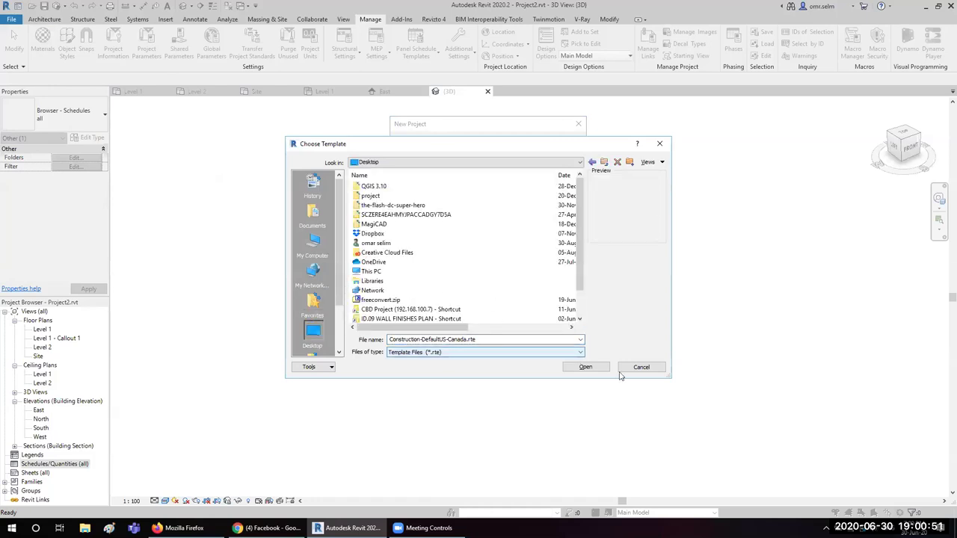
{"action": "left_click", "coordinate": [641, 367]}
{"action": "left_click", "coordinate": [509, 210]}
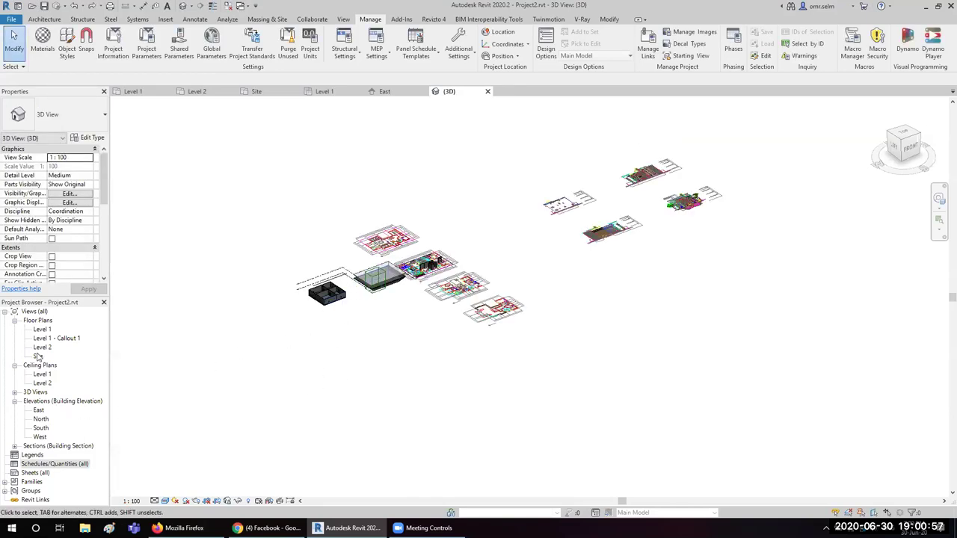
- Open Level 1, then cycle through the Level 2, Site, ceiling, East and 3D views
{"action": "double_click", "coordinate": [42, 329]}
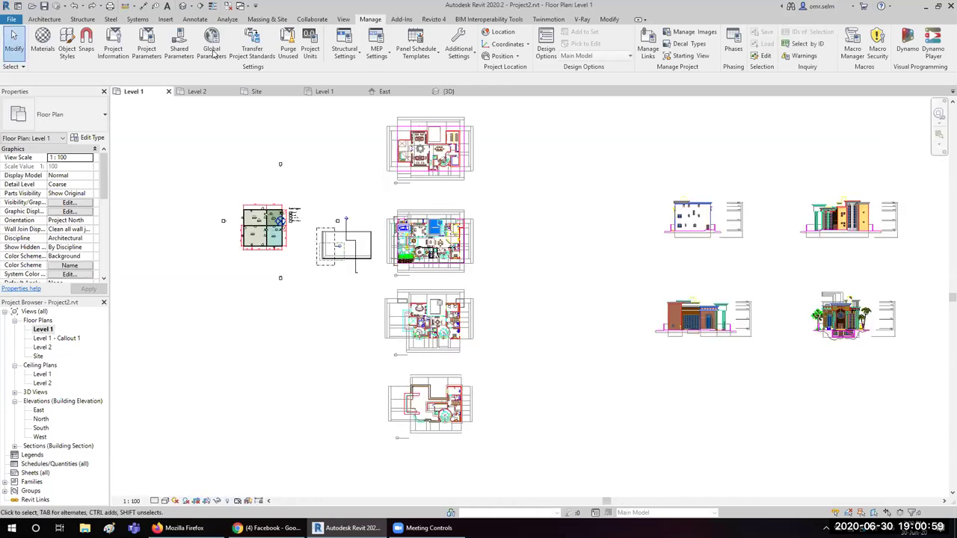
{"action": "left_click", "coordinate": [214, 94]}
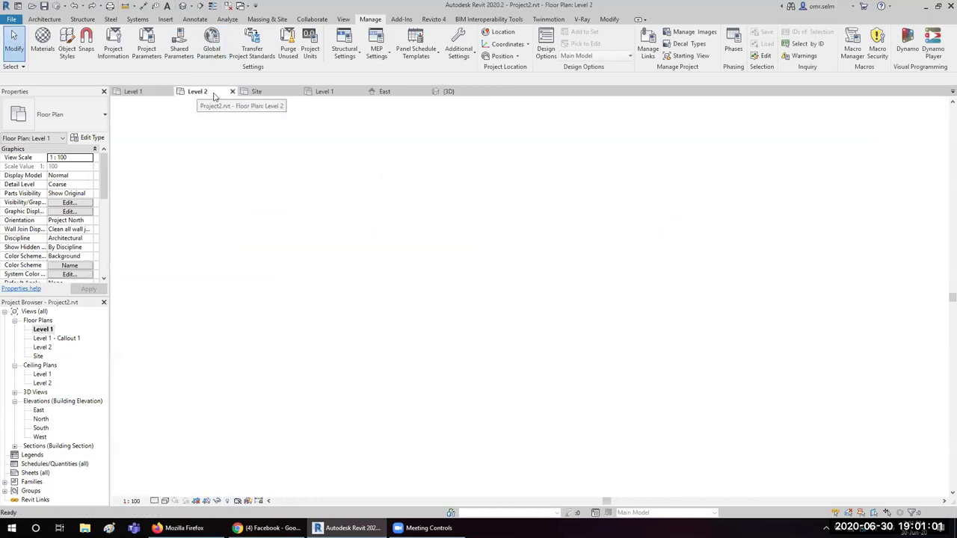
{"action": "left_click", "coordinate": [265, 93]}
{"action": "left_click", "coordinate": [329, 92]}
{"action": "left_click", "coordinate": [384, 92]}
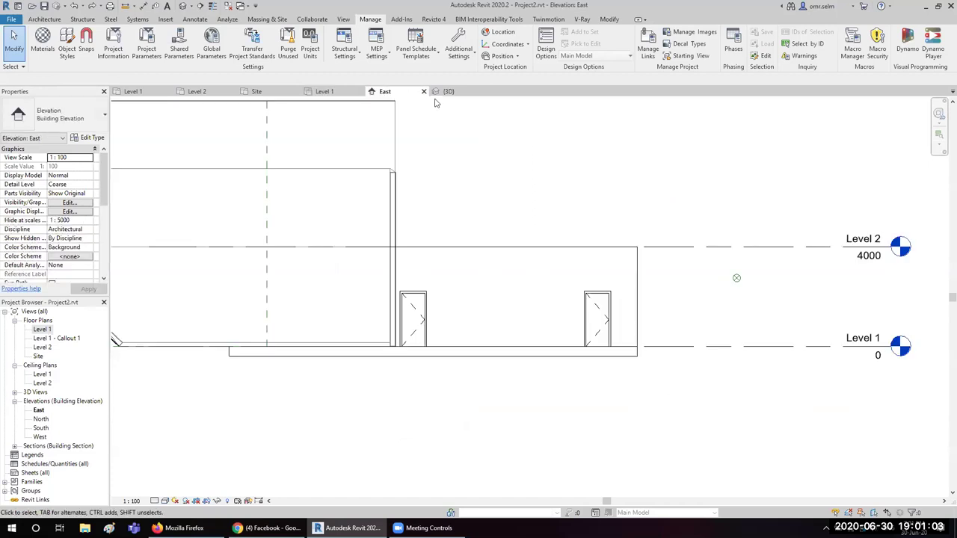
{"action": "left_click", "coordinate": [443, 92]}
{"action": "left_click", "coordinate": [139, 92]}
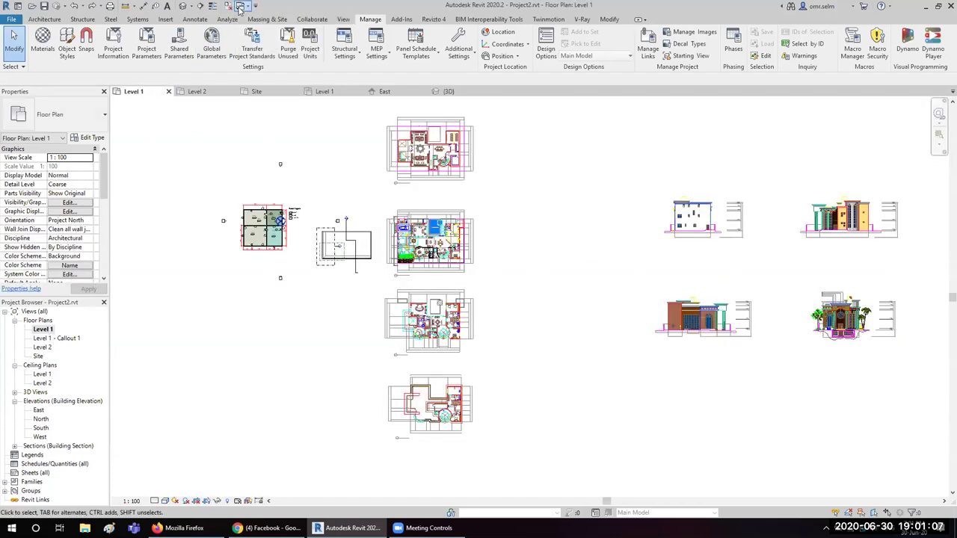
- Return to Level 1 and use Close Inactive Views so only Level 1 remains
{"action": "left_click", "coordinate": [239, 6]}
{"action": "left_click", "coordinate": [268, 75]}
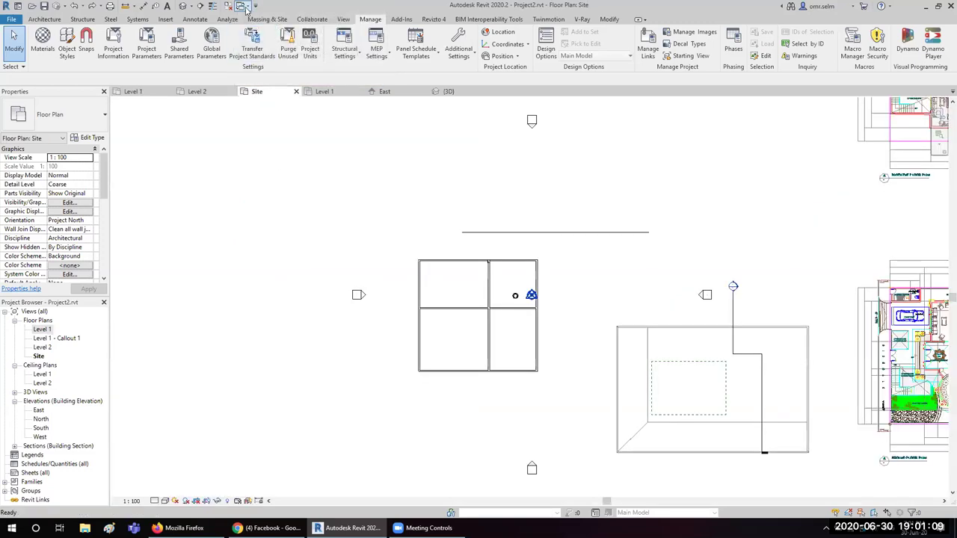
{"action": "key", "text": "ctrl+Tab"}
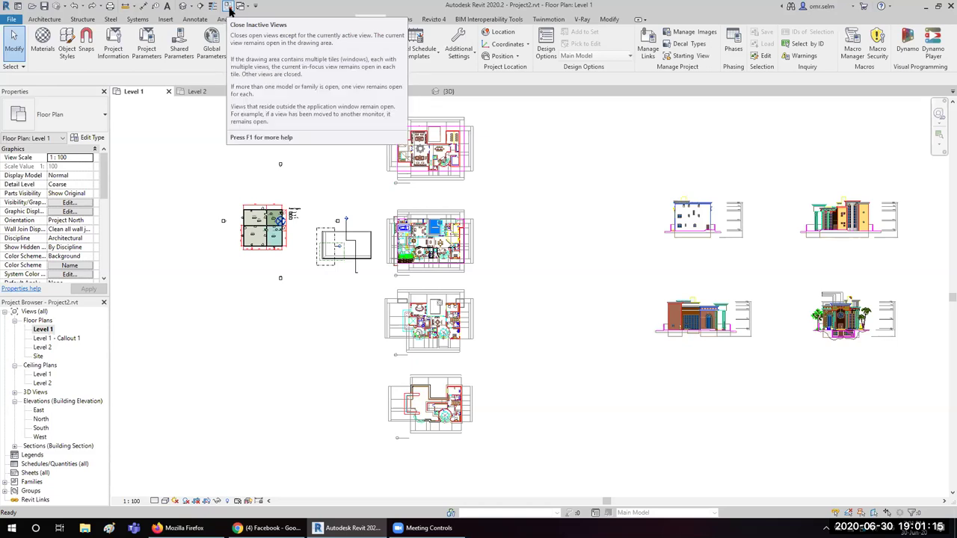
{"action": "left_click", "coordinate": [229, 9]}
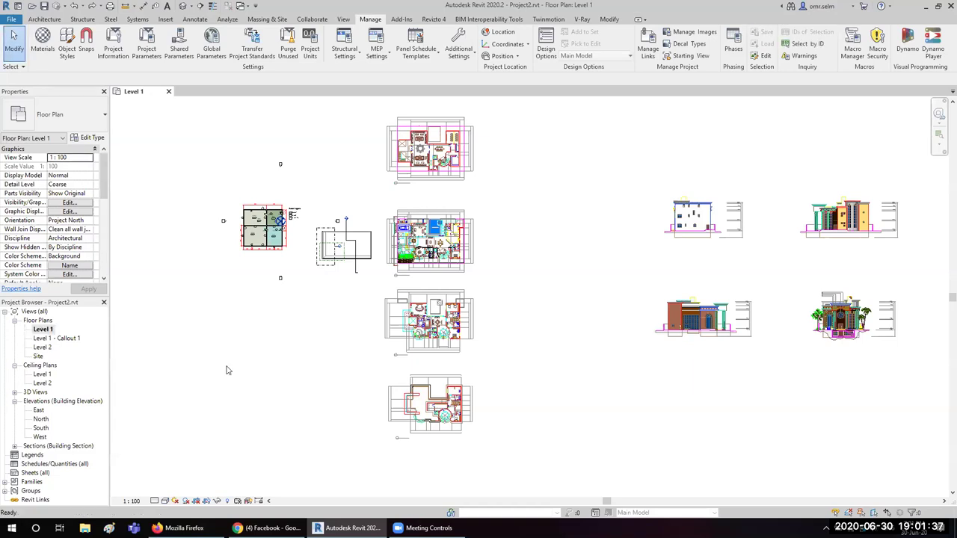
{"action": "scroll", "coordinate": [327, 228], "scroll_direction": "up", "scroll_amount": 1}
{"action": "scroll", "coordinate": [326, 228], "scroll_direction": "up", "scroll_amount": 1}
{"action": "scroll", "coordinate": [327, 228], "scroll_direction": "up", "scroll_amount": 1}
- Open the East elevation from the elevation marker and frame both level heads
{"action": "left_click", "coordinate": [366, 218]}
{"action": "right_click", "coordinate": [366, 217]}
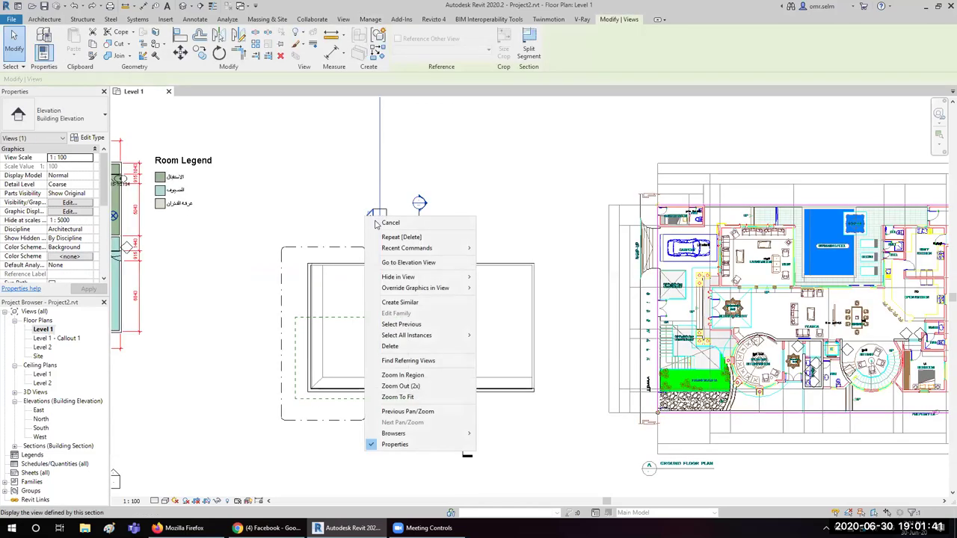
{"action": "left_click", "coordinate": [394, 266]}
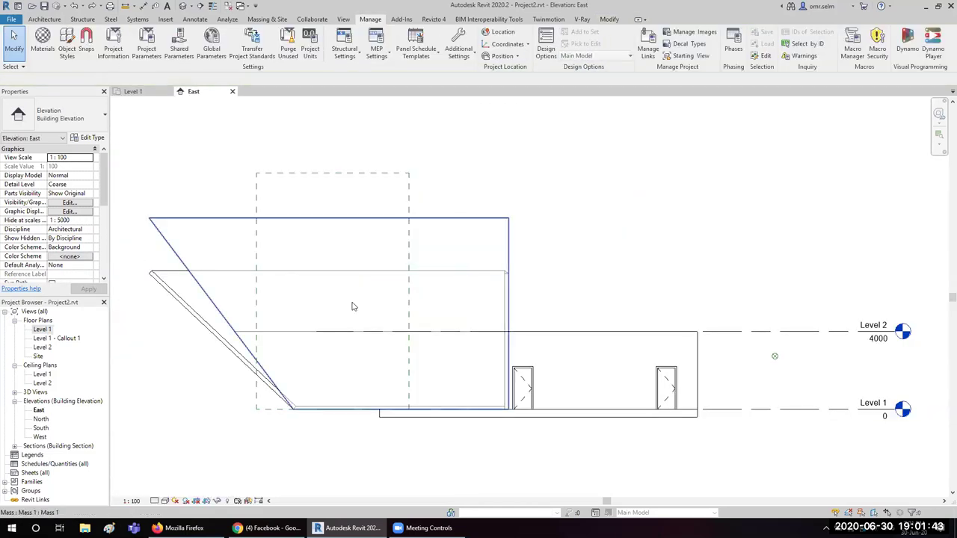
{"action": "scroll", "coordinate": [348, 299], "scroll_direction": "down", "scroll_amount": 2}
{"action": "scroll", "coordinate": [497, 335], "scroll_direction": "up", "scroll_amount": 1}
{"action": "scroll", "coordinate": [497, 335], "scroll_direction": "up", "scroll_amount": 3}
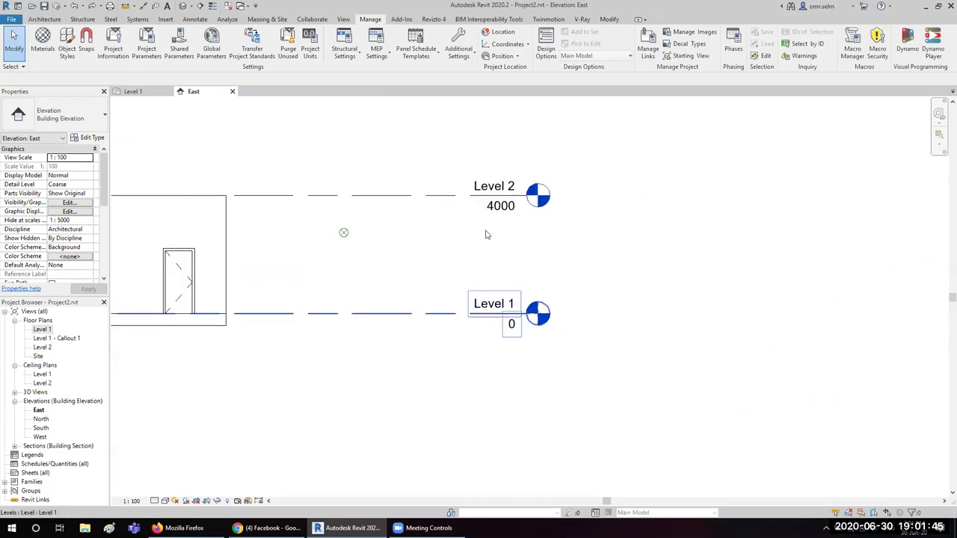
{"action": "middle_click_drag", "start_coordinate": [491, 205], "coordinate": [498, 299]}
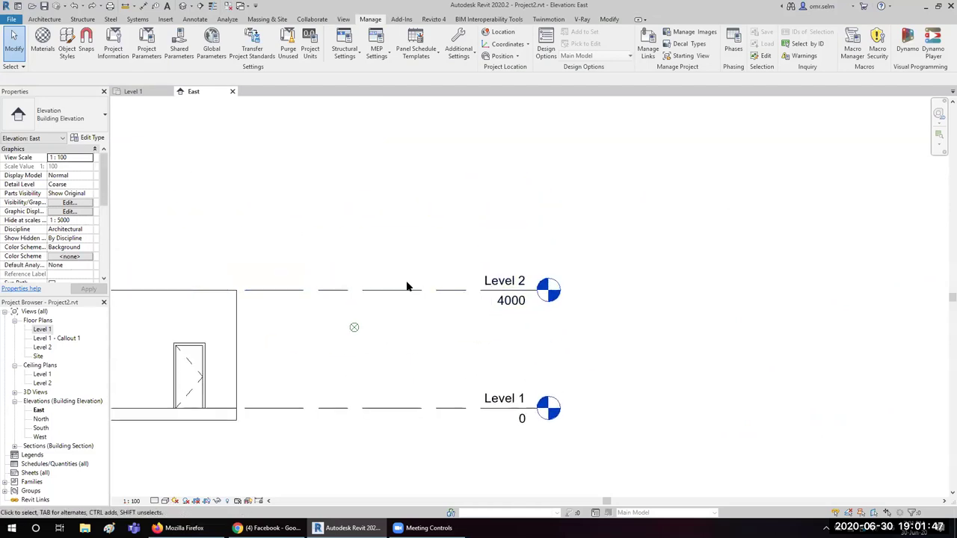
- Dimension the 4000 spacing between Level 1 and Level 2 with the DI command
{"action": "key", "text": "d"}
{"action": "key", "text": "i"}
{"action": "left_click", "coordinate": [422, 407]}
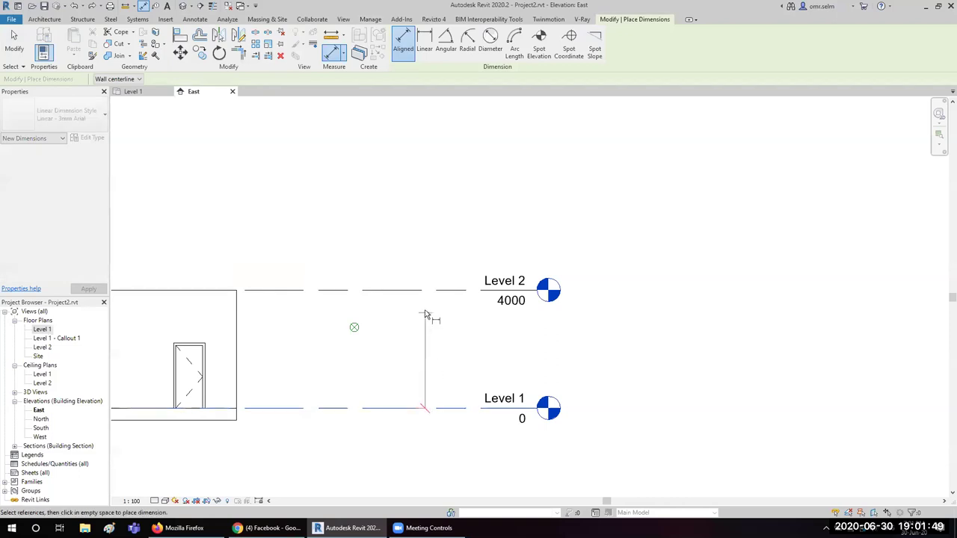
{"action": "left_click", "coordinate": [428, 292]}
{"action": "left_click", "coordinate": [643, 344]}
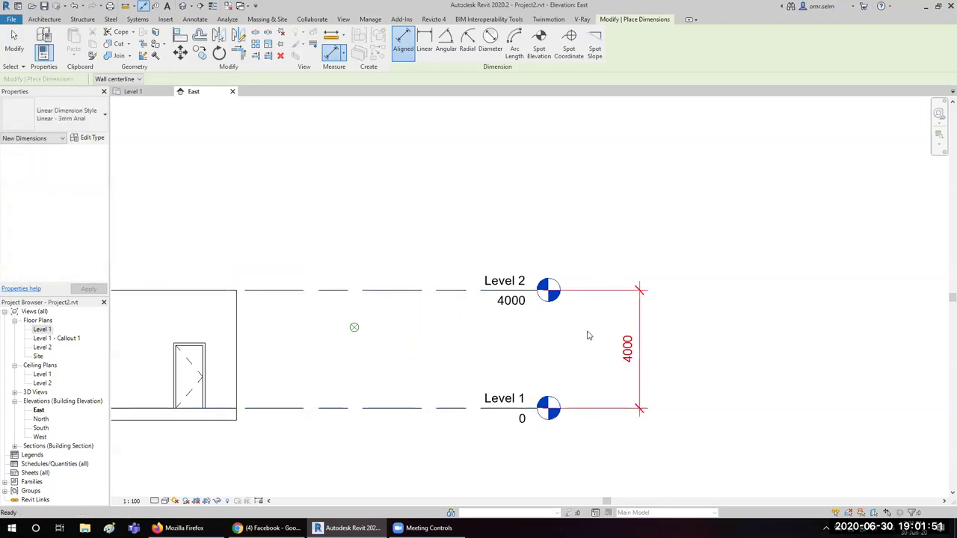
{"action": "key", "text": "Escape"}
{"action": "key", "text": "Escape"}
{"action": "scroll", "coordinate": [589, 335], "scroll_direction": "down", "scroll_amount": 3}
{"action": "scroll", "coordinate": [476, 263], "scroll_direction": "down", "scroll_amount": 2}
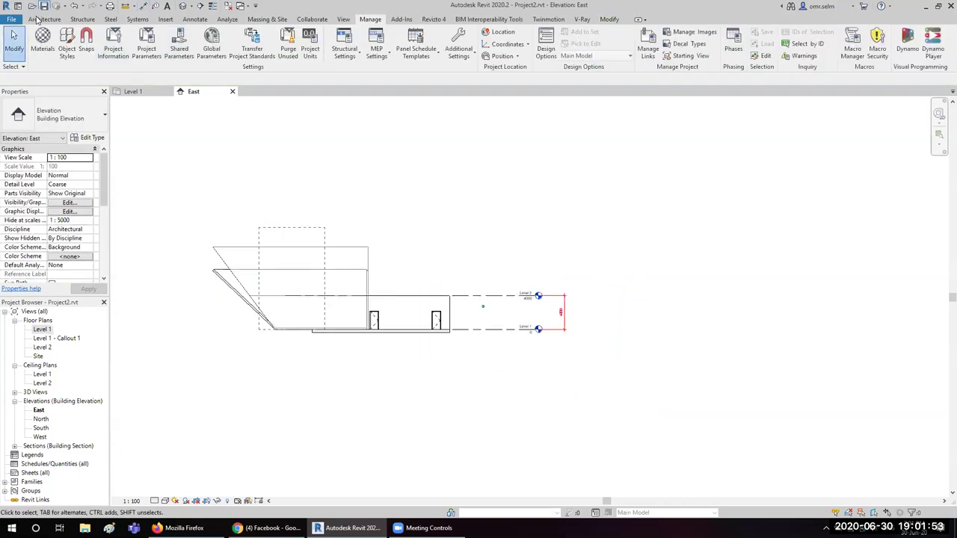
{"action": "left_click", "coordinate": [39, 20]}
- Draw a new Level 3 line across the elevation above Level 2
{"action": "left_click", "coordinate": [715, 41]}
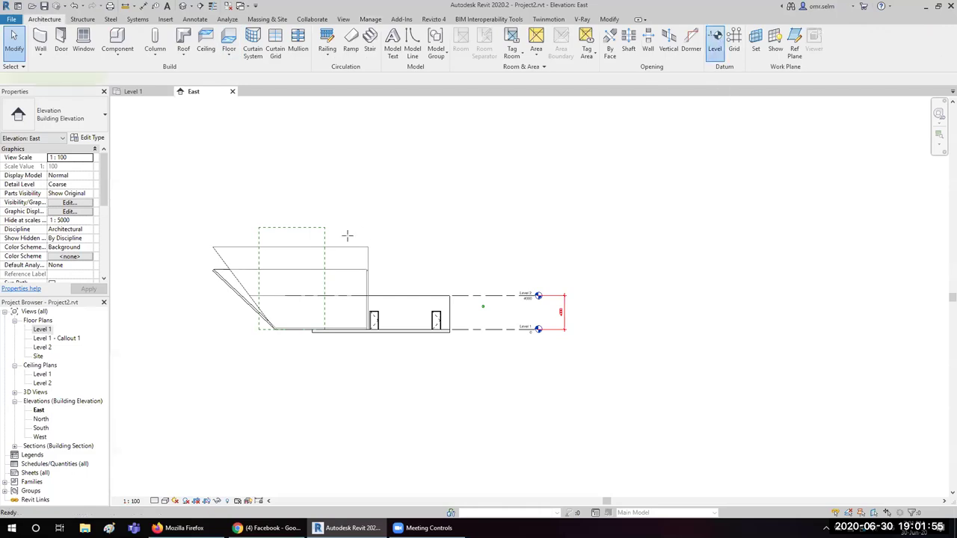
{"action": "left_click", "coordinate": [241, 270]}
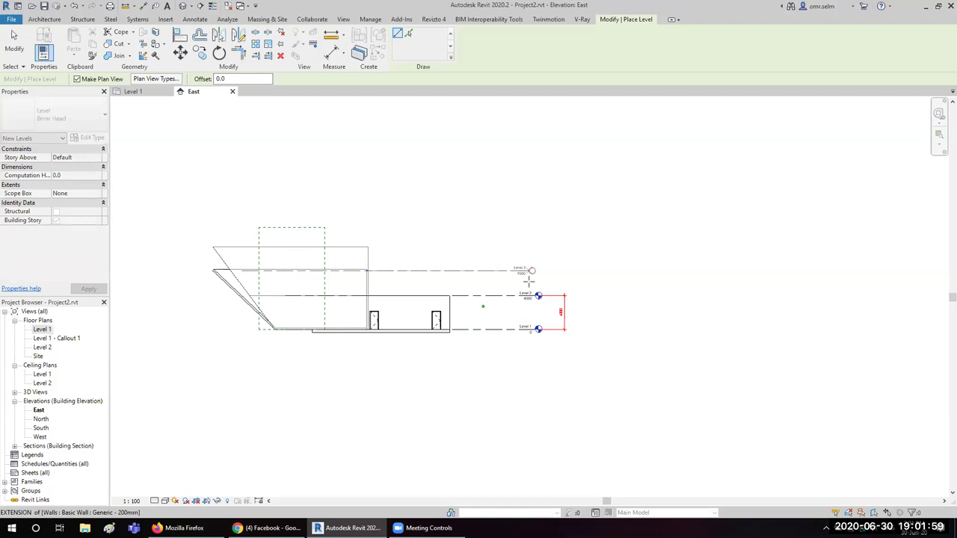
{"action": "left_click", "coordinate": [534, 285]}
{"action": "scroll", "coordinate": [560, 291], "scroll_direction": "up", "scroll_amount": 3}
{"action": "scroll", "coordinate": [559, 290], "scroll_direction": "up", "scroll_amount": 2}
{"action": "key", "text": "Escape"}
{"action": "key", "text": "Escape"}
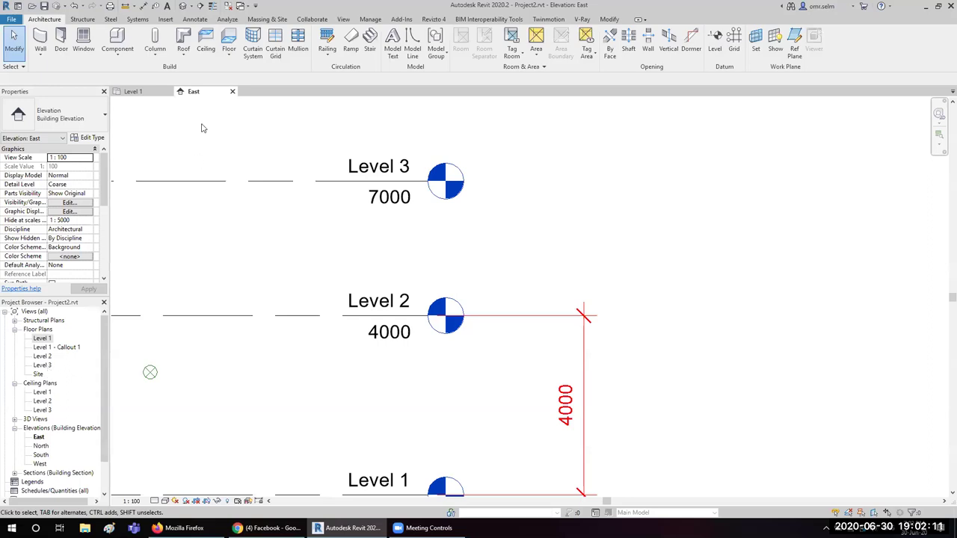
- Set new levels to create only floor and structural plans, excluding ceiling plans
{"action": "left_click", "coordinate": [716, 35]}
{"action": "scroll", "coordinate": [723, 307], "scroll_direction": "down", "scroll_amount": 3}
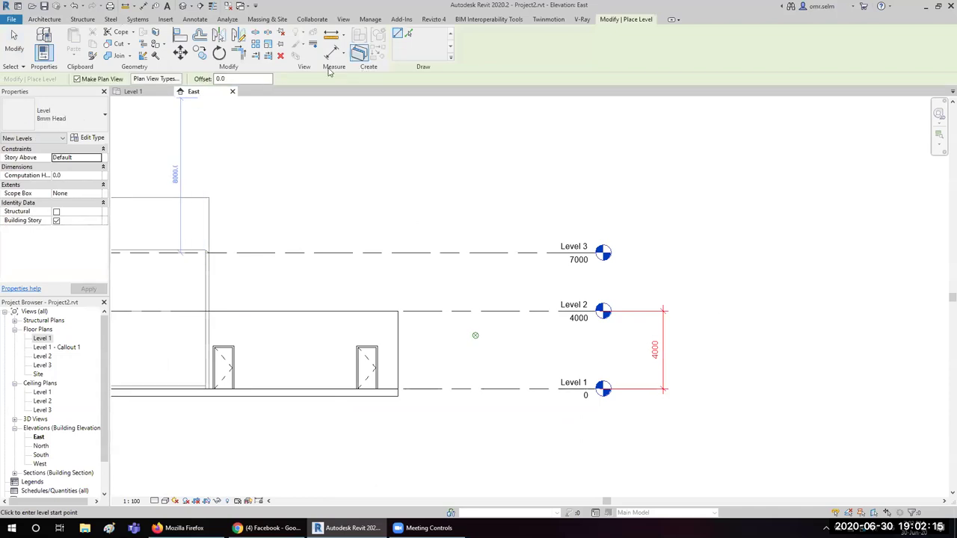
{"action": "left_click", "coordinate": [155, 79]}
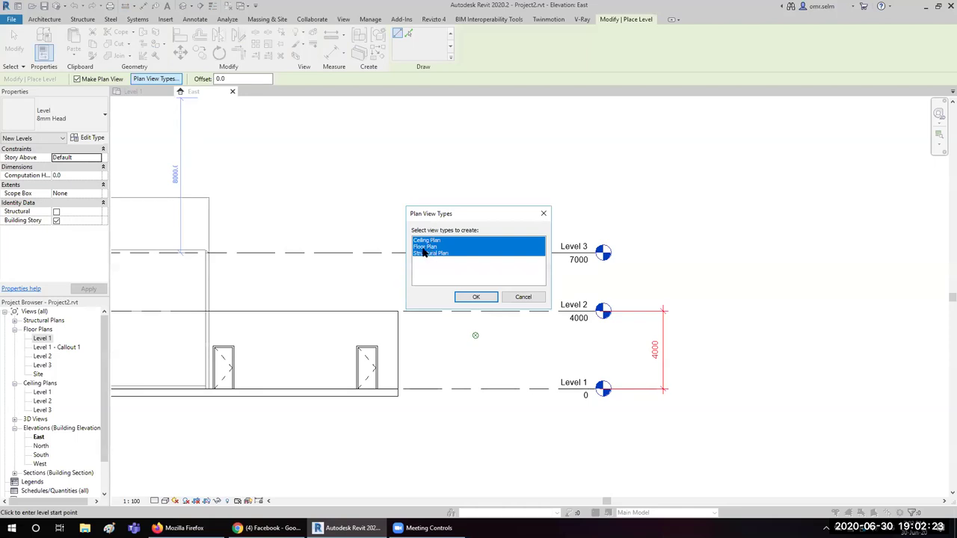
{"action": "left_click", "coordinate": [426, 241]}
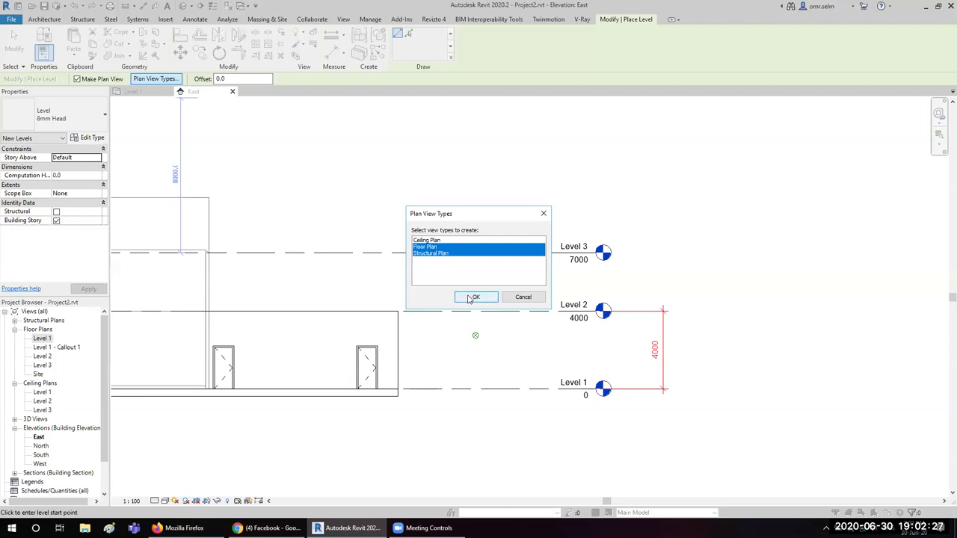
{"action": "left_click", "coordinate": [472, 297]}
{"action": "scroll", "coordinate": [335, 235], "scroll_direction": "down", "scroll_amount": 3}
{"action": "scroll", "coordinate": [336, 235], "scroll_direction": "up", "scroll_amount": 1}
- Draw Level 4 above Level 3, aligned with the other levels
{"action": "left_click", "coordinate": [170, 217]}
{"action": "left_click", "coordinate": [534, 218]}
{"action": "key", "text": "Escape"}
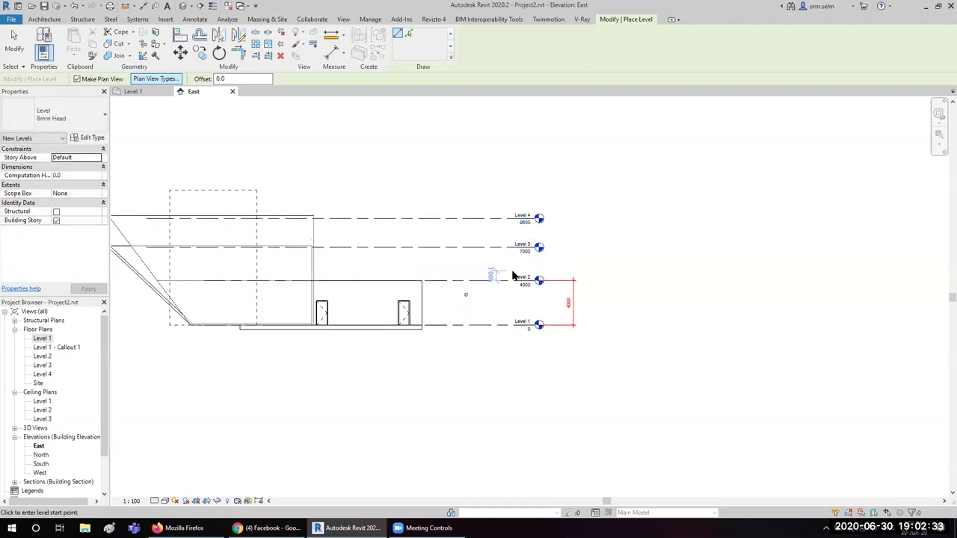
{"action": "key", "text": "Escape"}
{"action": "scroll", "coordinate": [526, 213], "scroll_direction": "up", "scroll_amount": 3}
{"action": "scroll", "coordinate": [486, 222], "scroll_direction": "up", "scroll_amount": 2}
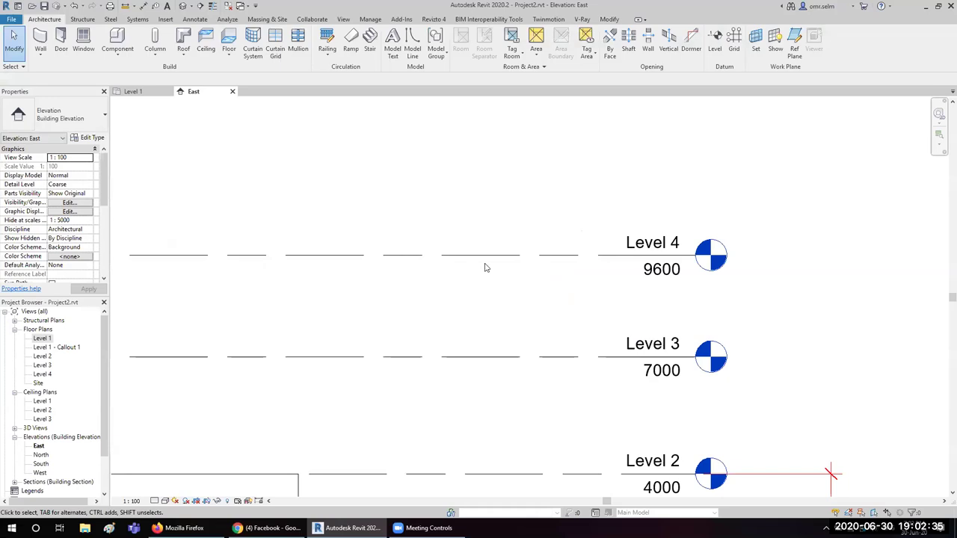
- Adjust Level 4's elevation until it sits at 9700
{"action": "left_click", "coordinate": [659, 256]}
{"action": "left_click", "coordinate": [671, 271]}
{"action": "type", "text": "10000"}
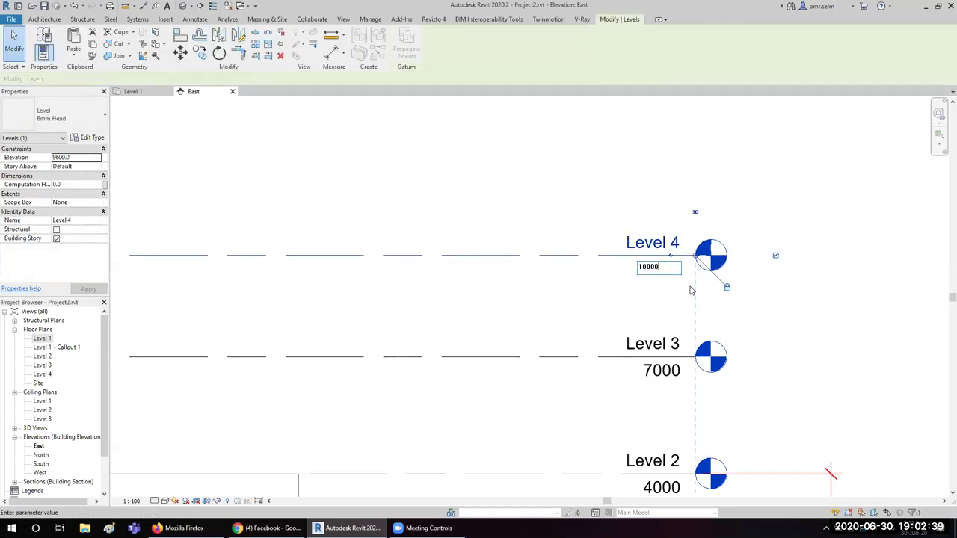
{"action": "key", "text": "Return"}
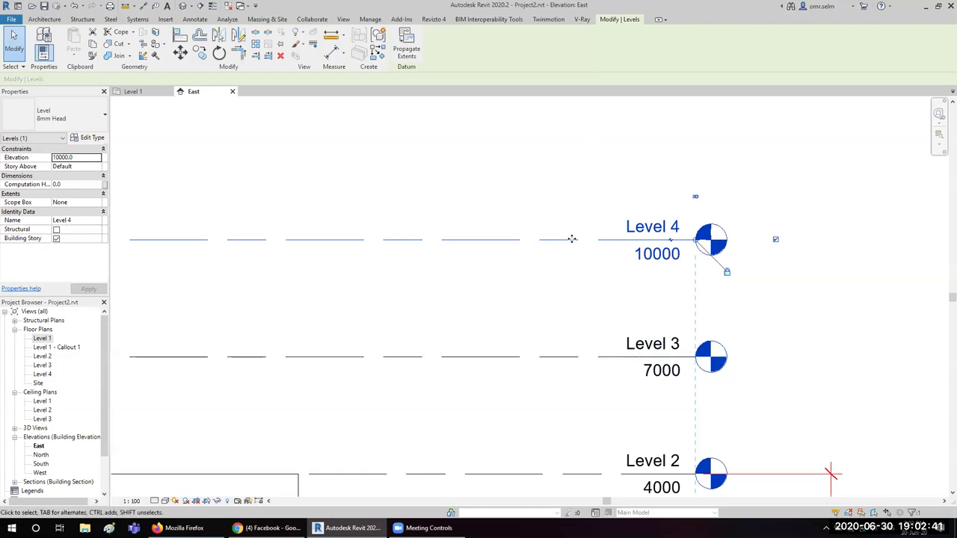
{"action": "left_click_drag", "start_coordinate": [545, 239], "coordinate": [551, 181]}
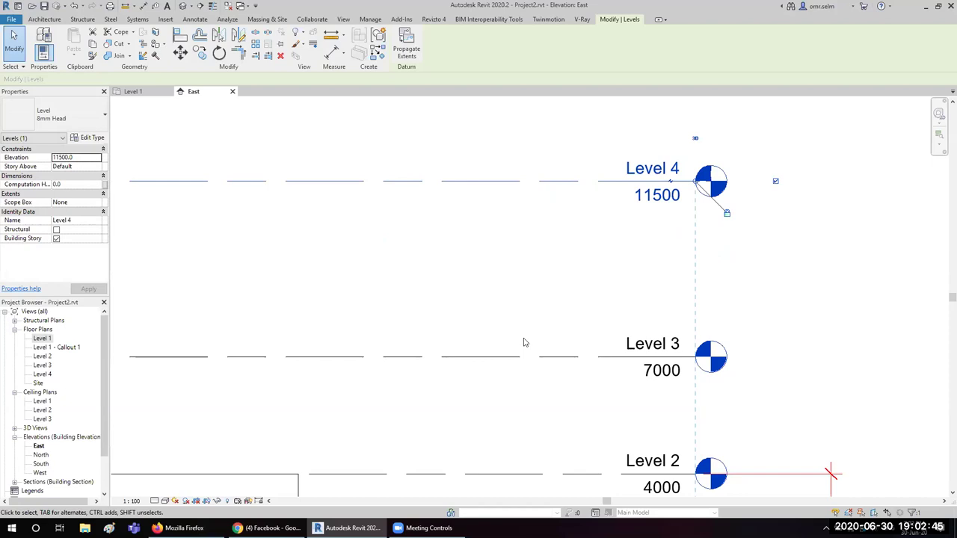
{"action": "left_click_drag", "start_coordinate": [464, 180], "coordinate": [461, 250]}
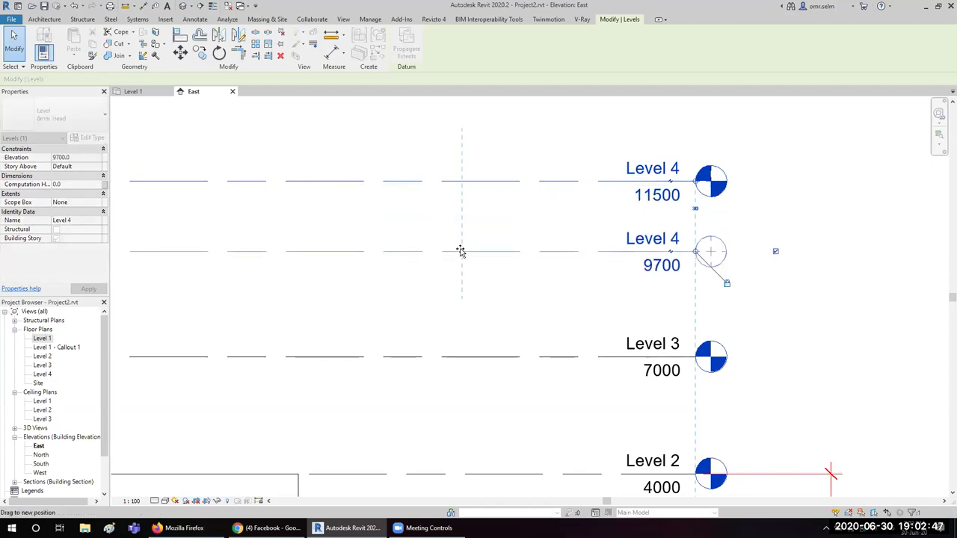
{"action": "left_click", "coordinate": [457, 287]}
- Open the Level 1 floor plan from the Project Browser
{"action": "scroll", "coordinate": [449, 297], "scroll_direction": "down", "scroll_amount": 4}
{"action": "scroll", "coordinate": [430, 316], "scroll_direction": "down", "scroll_amount": 1}
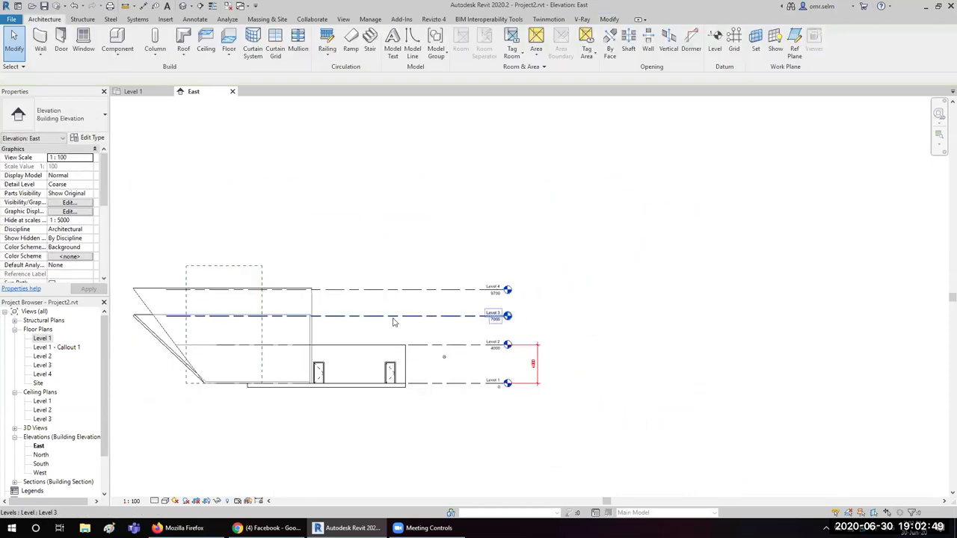
{"action": "double_click", "coordinate": [42, 339]}
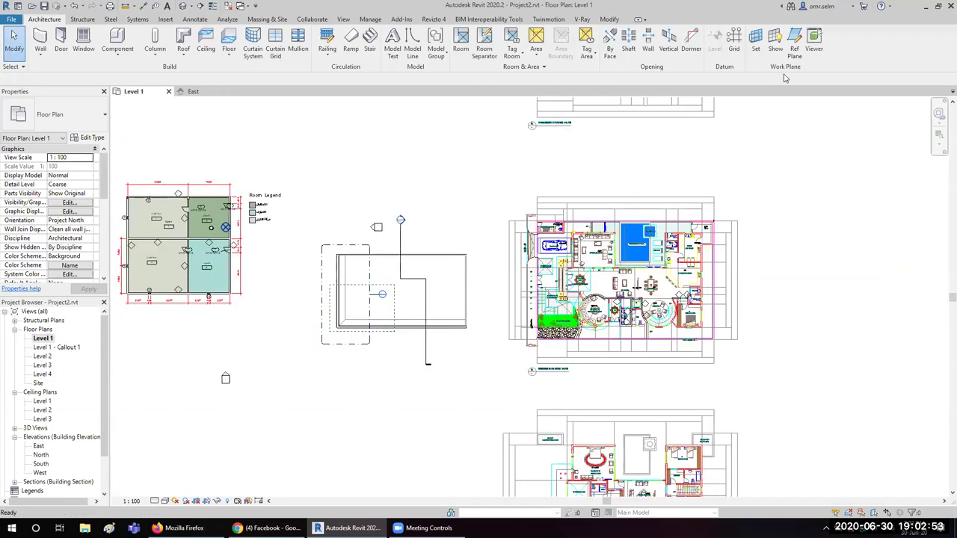
- Draw vertical grids 1 and 2 across the building
{"action": "left_click", "coordinate": [734, 41]}
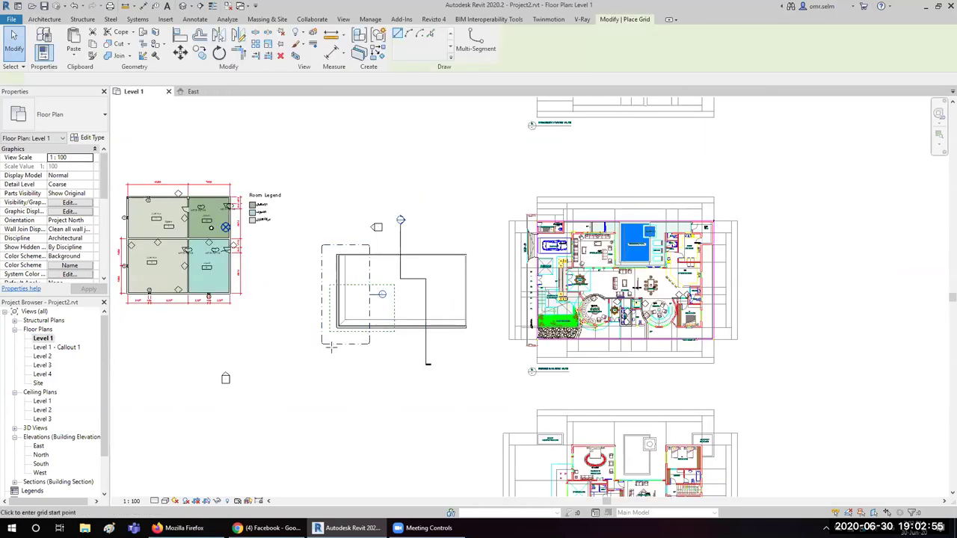
{"action": "scroll", "coordinate": [333, 351], "scroll_direction": "up", "scroll_amount": 3}
{"action": "scroll", "coordinate": [510, 339], "scroll_direction": "up", "scroll_amount": 2}
{"action": "left_click", "coordinate": [375, 375]}
{"action": "left_click", "coordinate": [375, 122]}
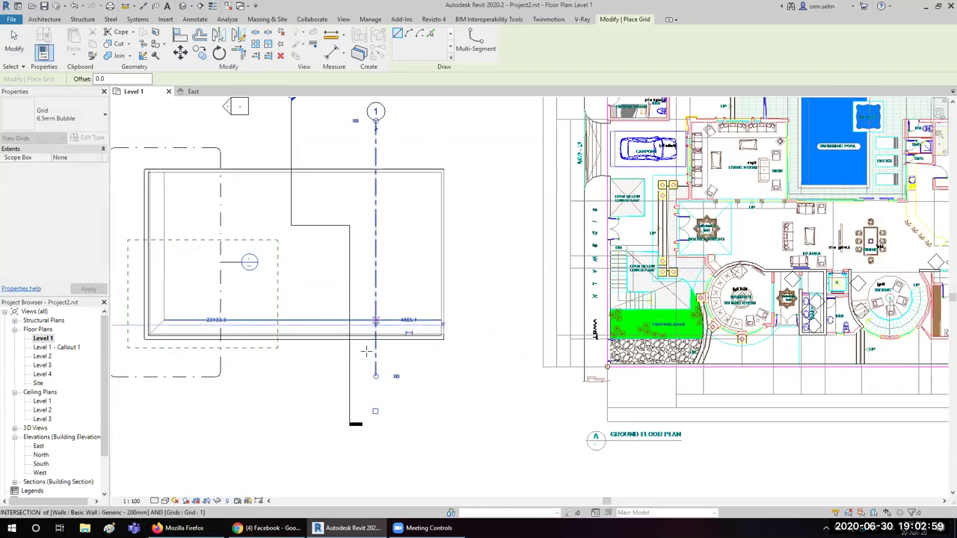
{"action": "left_click", "coordinate": [444, 376]}
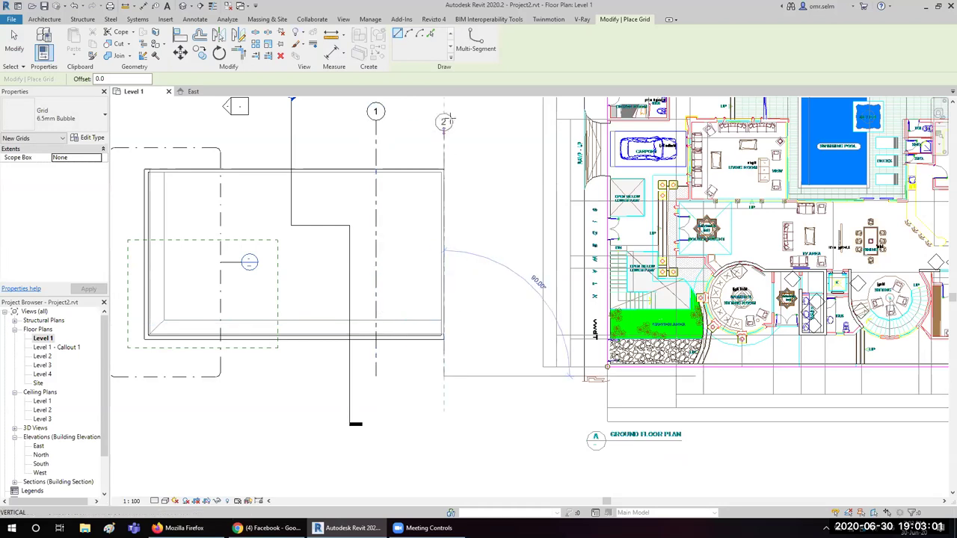
{"action": "left_click", "coordinate": [444, 126]}
{"action": "scroll", "coordinate": [509, 230], "scroll_direction": "down", "scroll_amount": 2}
{"action": "scroll", "coordinate": [260, 214], "scroll_direction": "down", "scroll_amount": 1}
- Draw a horizontal grid across the building and name it a
{"action": "left_click", "coordinate": [505, 208]}
{"action": "left_click", "coordinate": [188, 208]}
{"action": "key", "text": "Escape"}
{"action": "left_click", "coordinate": [189, 208]}
{"action": "left_click", "coordinate": [188, 207]}
{"action": "key", "text": "Return"}
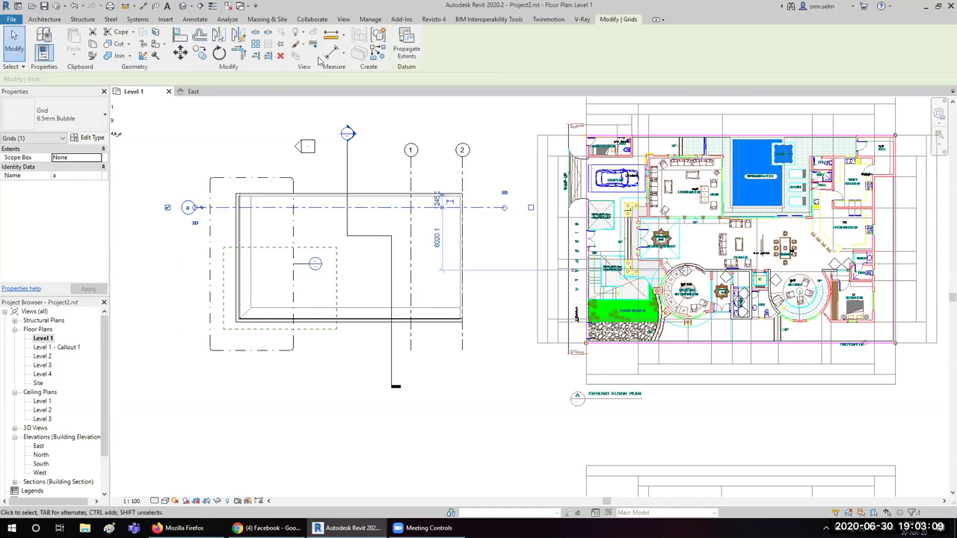
{"action": "key", "text": "Escape"}
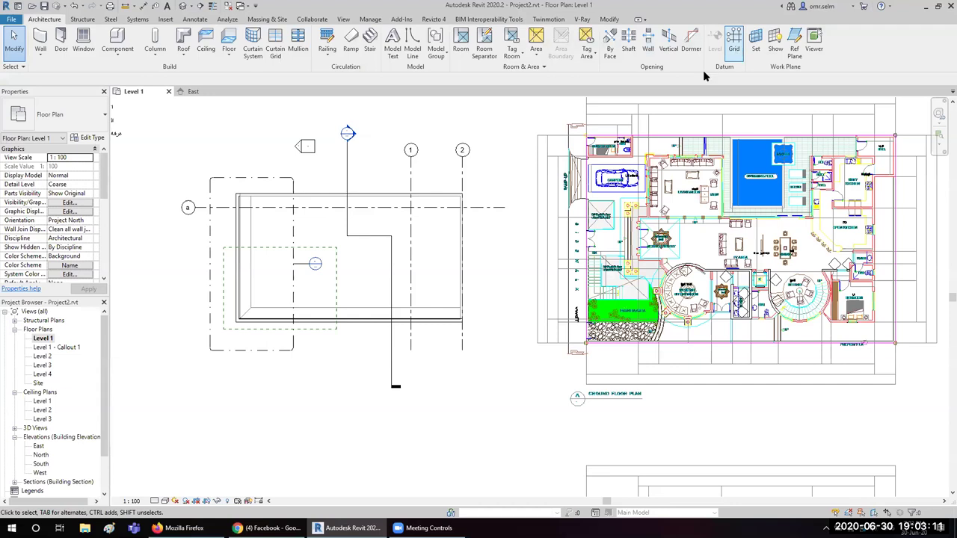
- Draw horizontal grid b below grid a
{"action": "left_click", "coordinate": [535, 300]}
{"action": "left_click", "coordinate": [187, 300]}
{"action": "key", "text": "Escape"}
{"action": "key", "text": "Escape"}
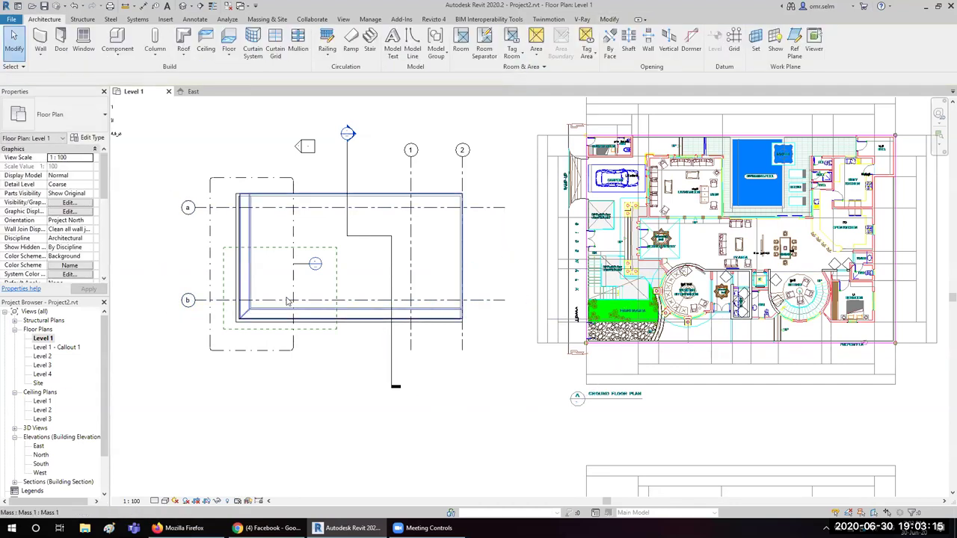
{"action": "scroll", "coordinate": [287, 301], "scroll_direction": "up", "scroll_amount": 3}
{"action": "scroll", "coordinate": [247, 329], "scroll_direction": "down", "scroll_amount": 2}
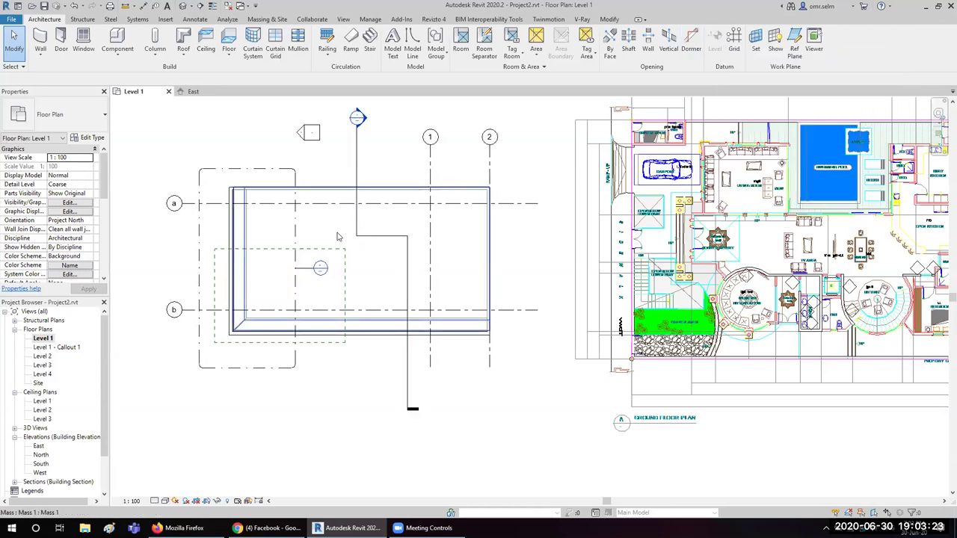
- Check grids a and b in the East and North elevations, then pan the Level 1 plan
{"action": "left_click", "coordinate": [38, 447]}
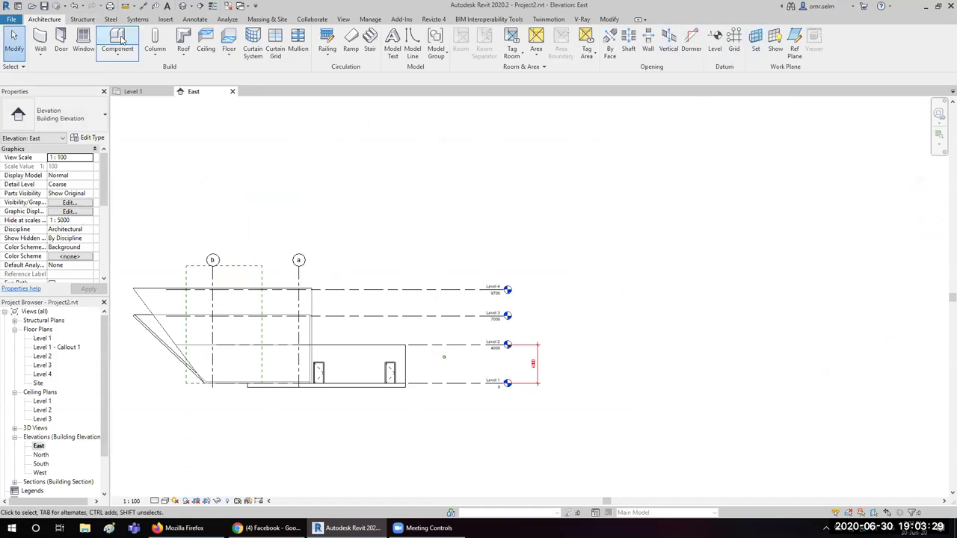
{"action": "double_click", "coordinate": [40, 456]}
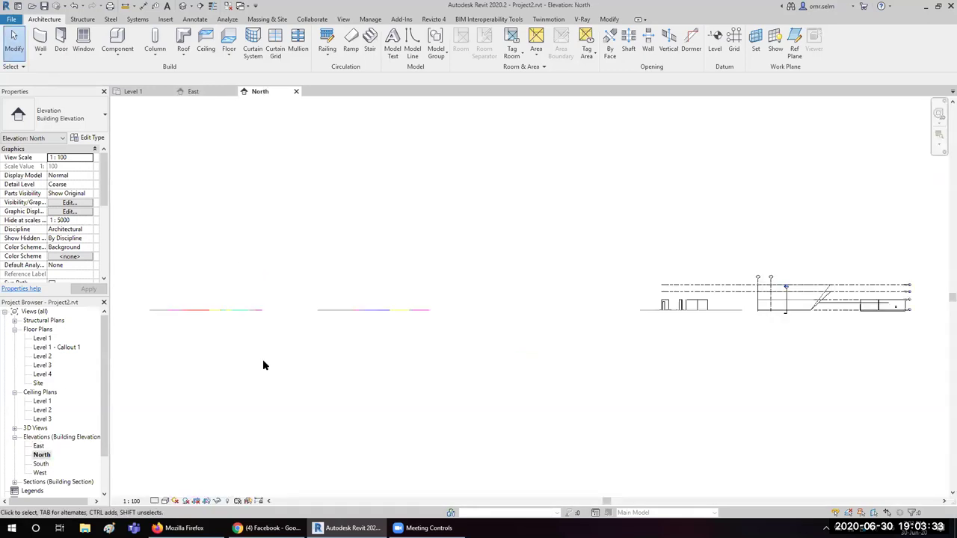
{"action": "double_click", "coordinate": [42, 339]}
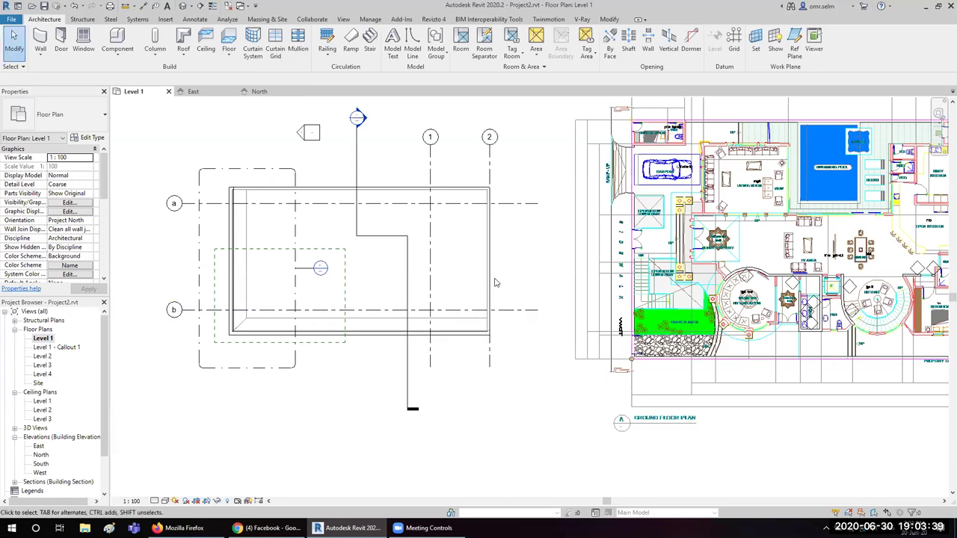
{"action": "scroll", "coordinate": [528, 341], "scroll_direction": "down", "scroll_amount": 1}
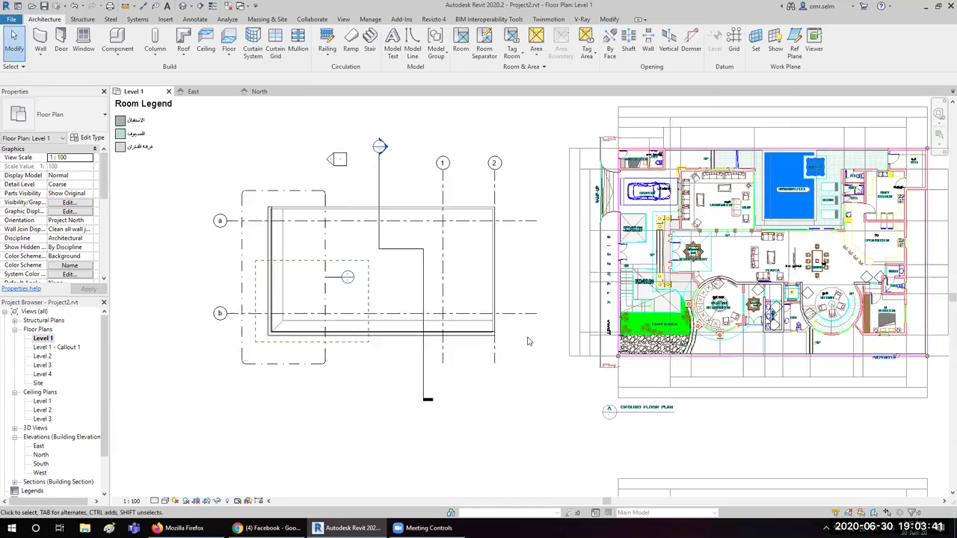
{"action": "middle_click_drag", "start_coordinate": [527, 341], "coordinate": [494, 332]}
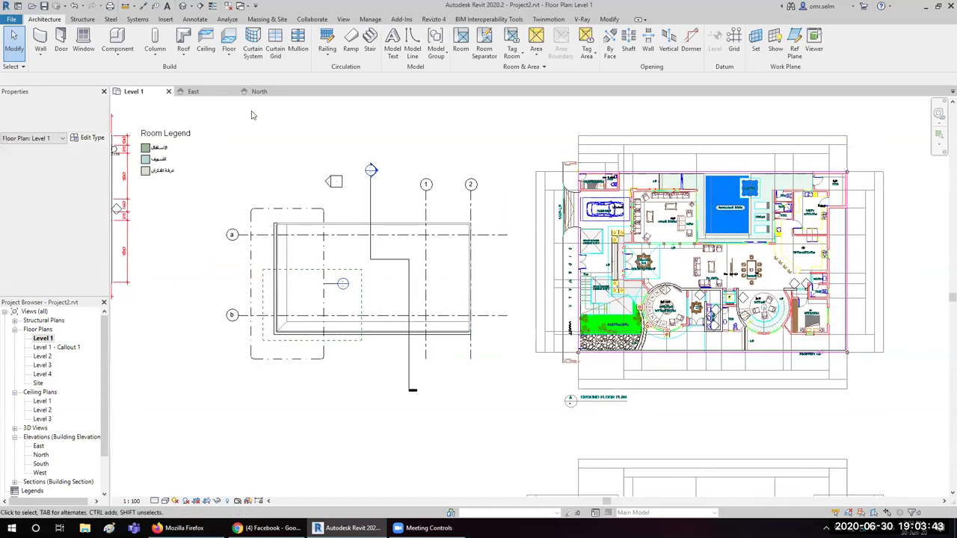
{"action": "middle_click_drag", "start_coordinate": [278, 117], "coordinate": [375, 159]}
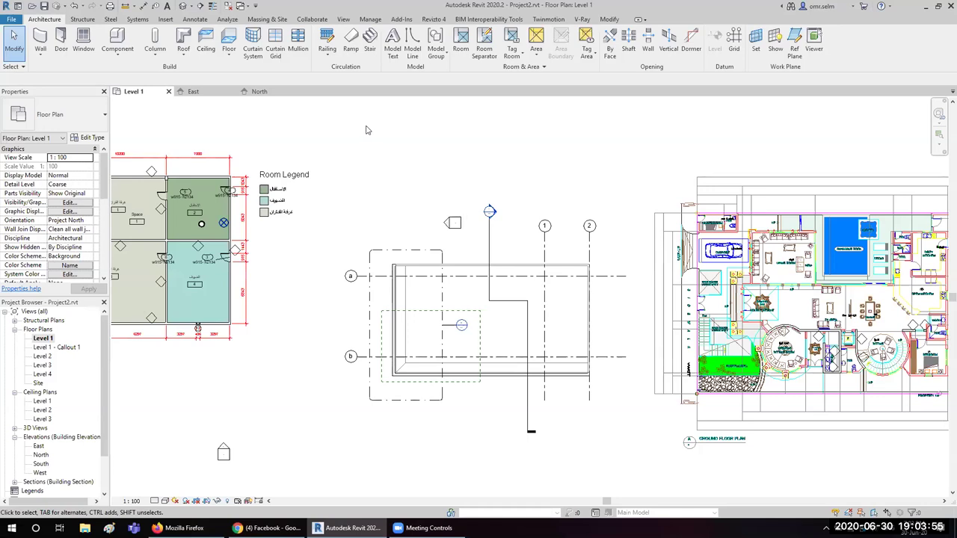
- Start the Stair tool and frame the building, cancelling a trial run
{"action": "left_click", "coordinate": [370, 42]}
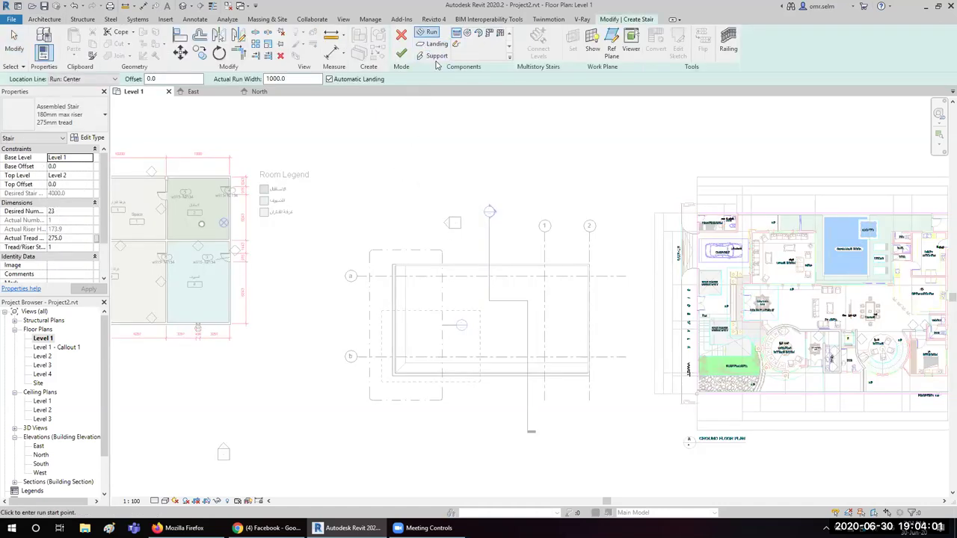
{"action": "middle_click_drag", "start_coordinate": [416, 188], "coordinate": [345, 124]}
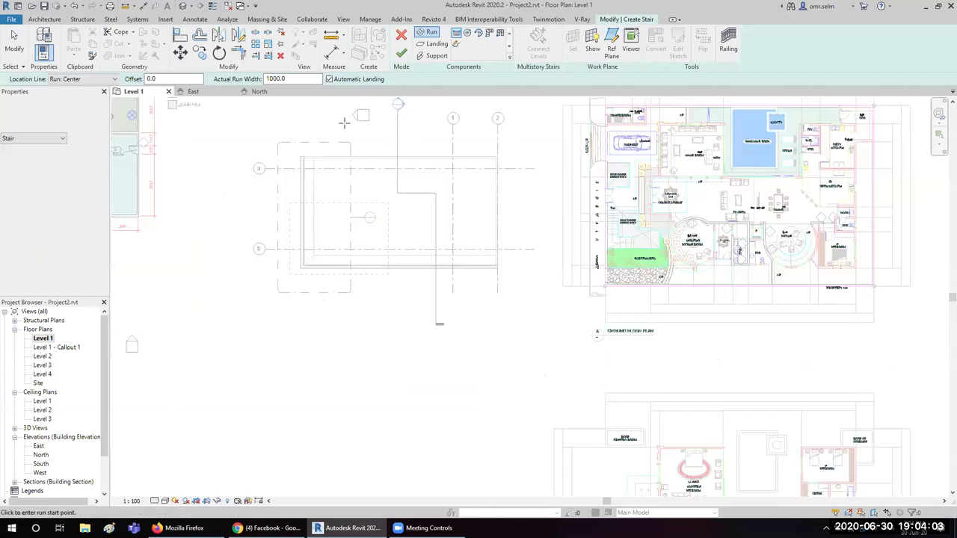
{"action": "scroll", "coordinate": [345, 123], "scroll_direction": "up", "scroll_amount": 2}
{"action": "scroll", "coordinate": [344, 124], "scroll_direction": "up", "scroll_amount": 1}
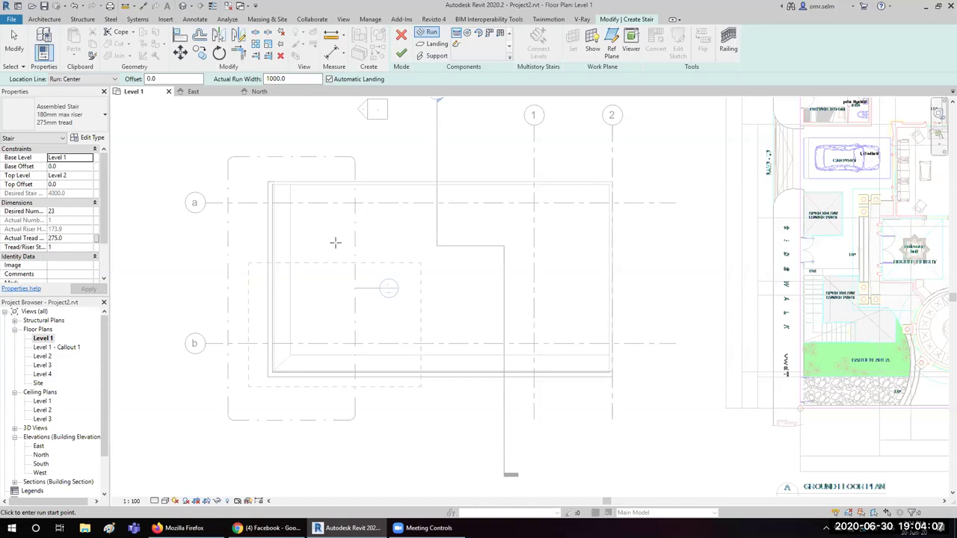
{"action": "scroll", "coordinate": [320, 219], "scroll_direction": "up", "scroll_amount": 2}
{"action": "scroll", "coordinate": [307, 210], "scroll_direction": "up", "scroll_amount": 1}
{"action": "middle_click_drag", "start_coordinate": [322, 241], "coordinate": [334, 239]}
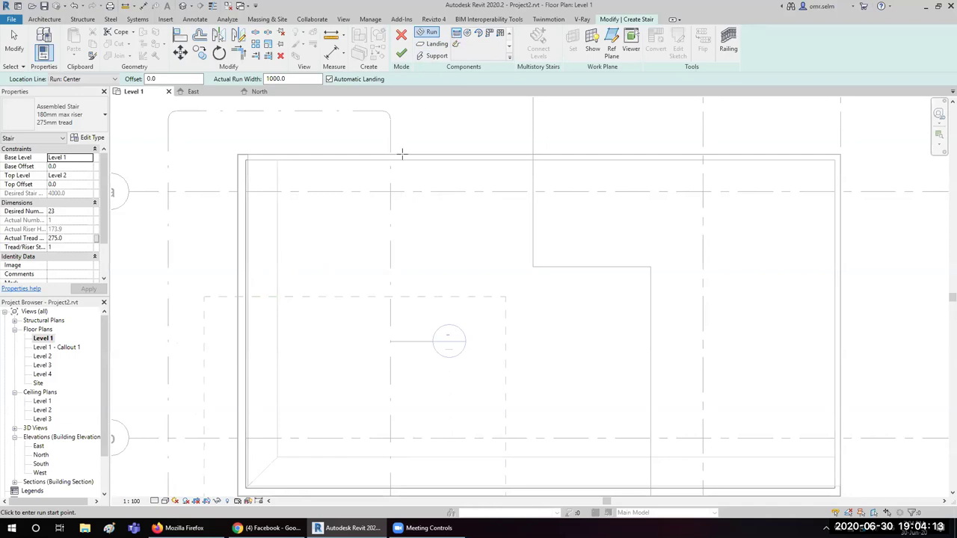
{"action": "left_click", "coordinate": [364, 261]}
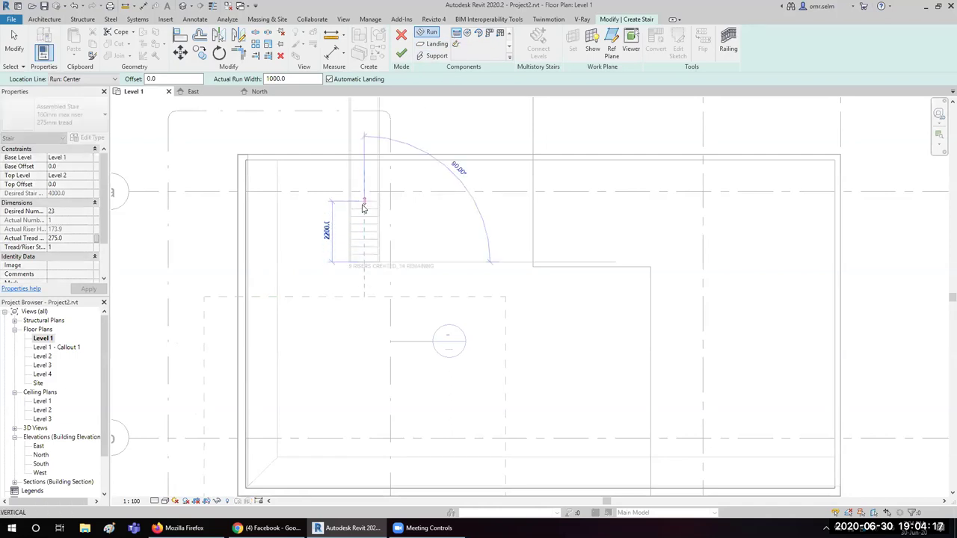
{"action": "key", "text": "Escape"}
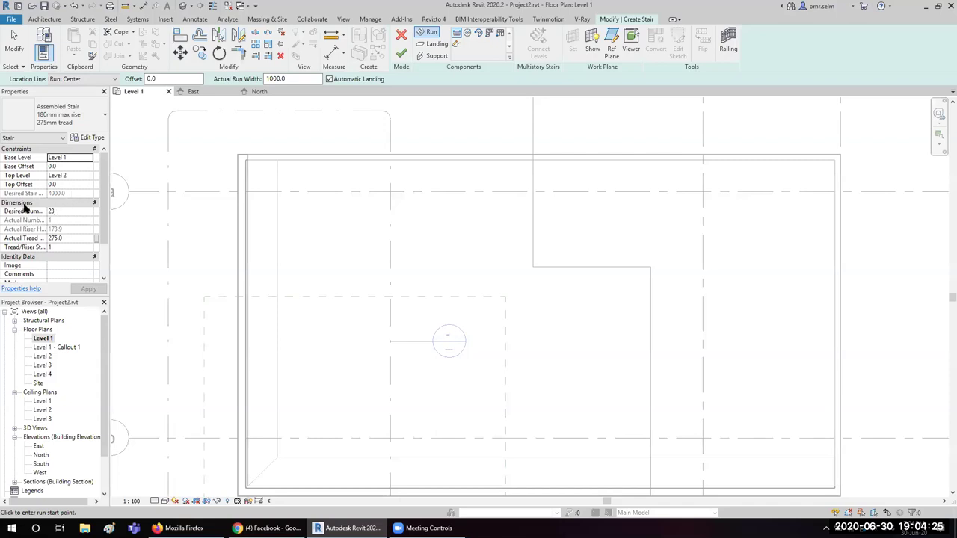
- Place two side-by-side 12-riser runs forming a U-shaped stair and finish it
{"action": "left_click", "coordinate": [349, 327]}
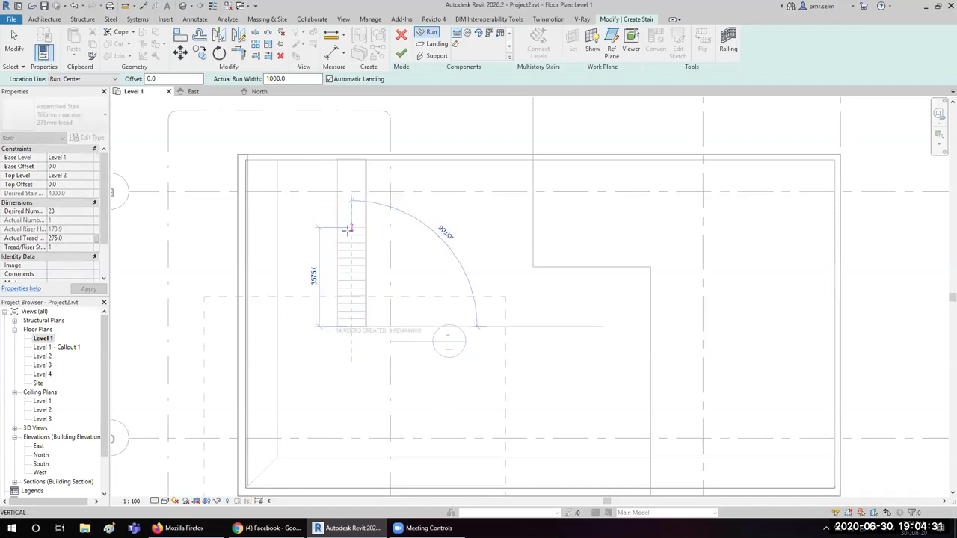
{"action": "left_click", "coordinate": [349, 242]}
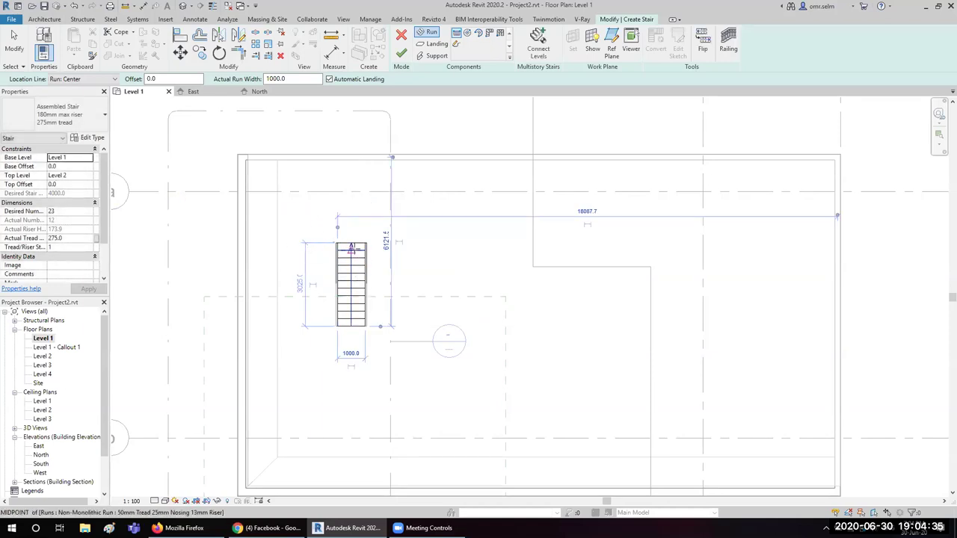
{"action": "left_click", "coordinate": [284, 243]}
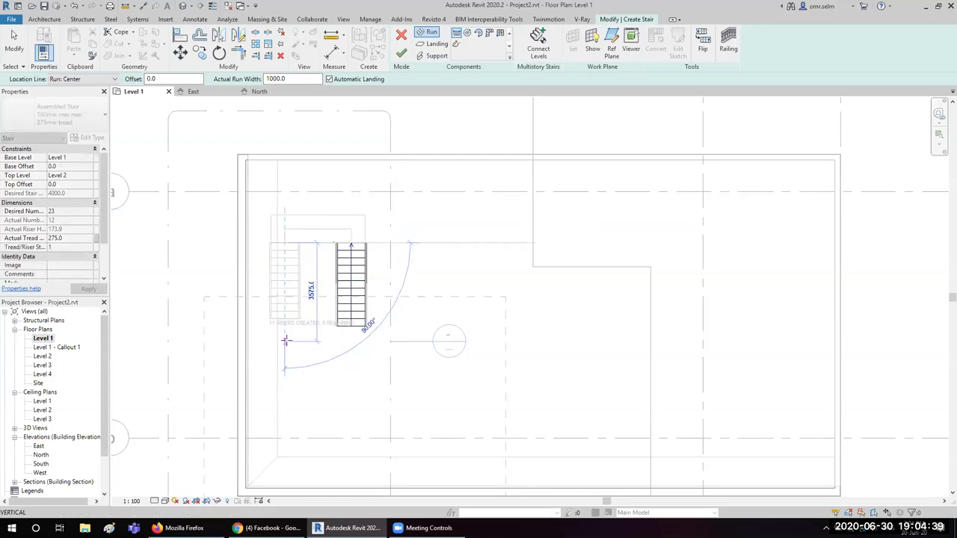
{"action": "left_click", "coordinate": [285, 345]}
{"action": "key", "text": "Escape"}
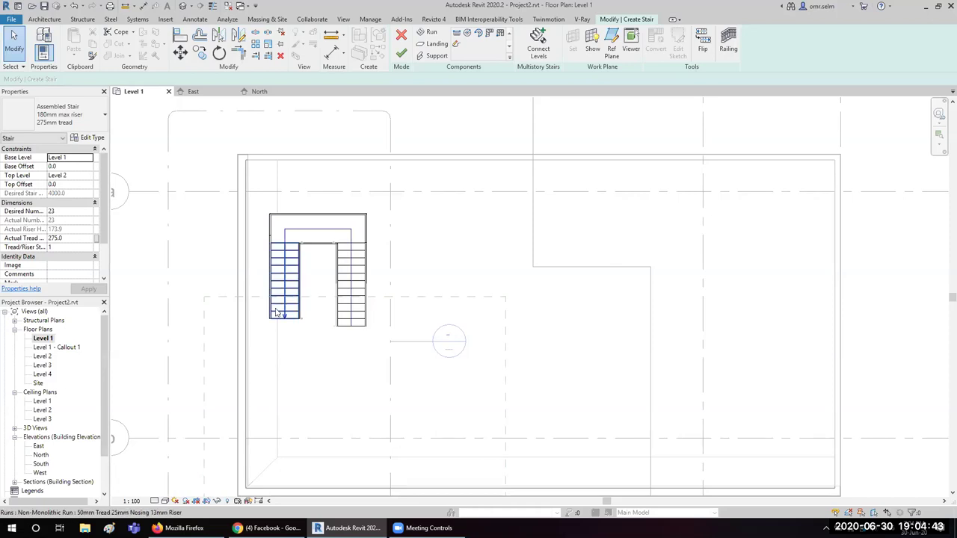
{"action": "left_click", "coordinate": [402, 52]}
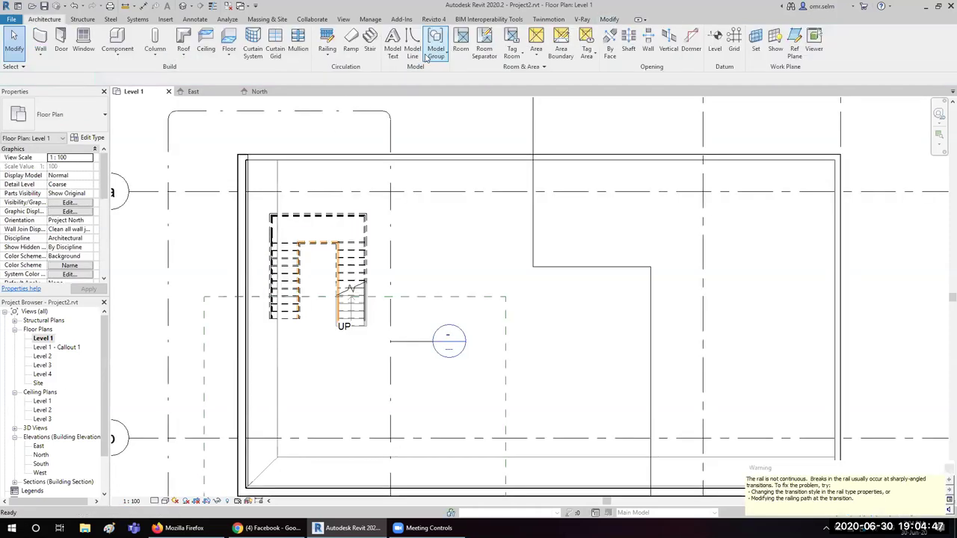
- Create a second stair with a Center-Ends Spiral run beside the first
{"action": "left_click", "coordinate": [374, 45]}
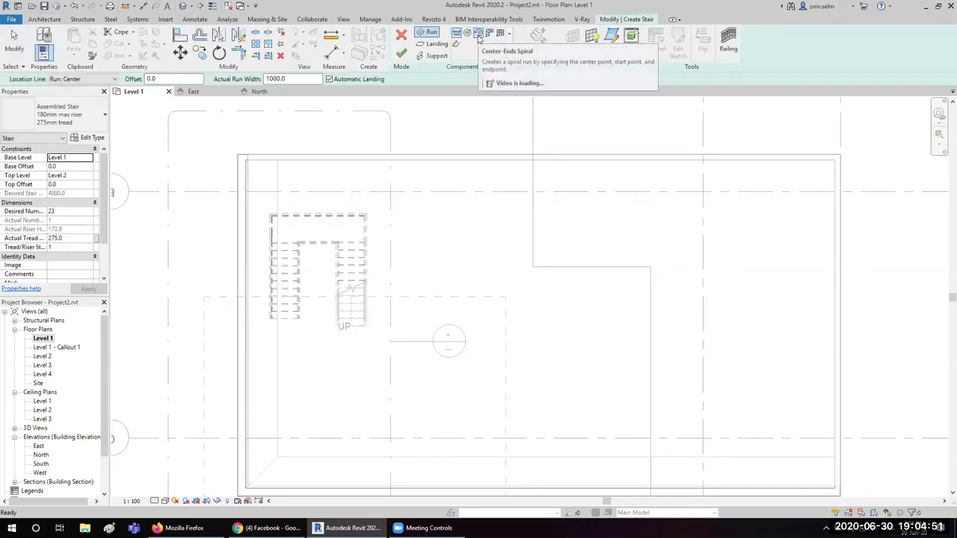
{"action": "left_click", "coordinate": [479, 34]}
{"action": "left_click", "coordinate": [479, 281]}
{"action": "left_click", "coordinate": [505, 237]}
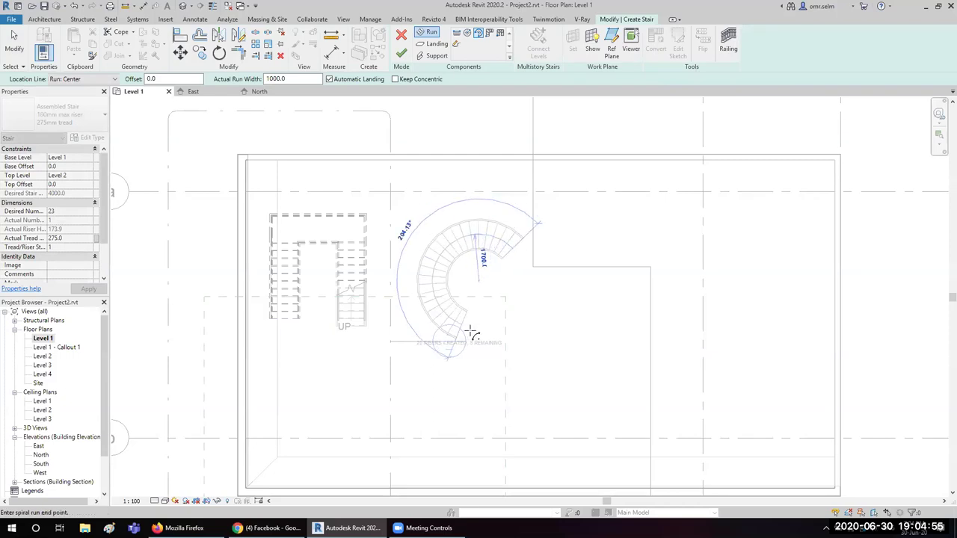
{"action": "left_click", "coordinate": [446, 326]}
{"action": "key", "text": "Escape"}
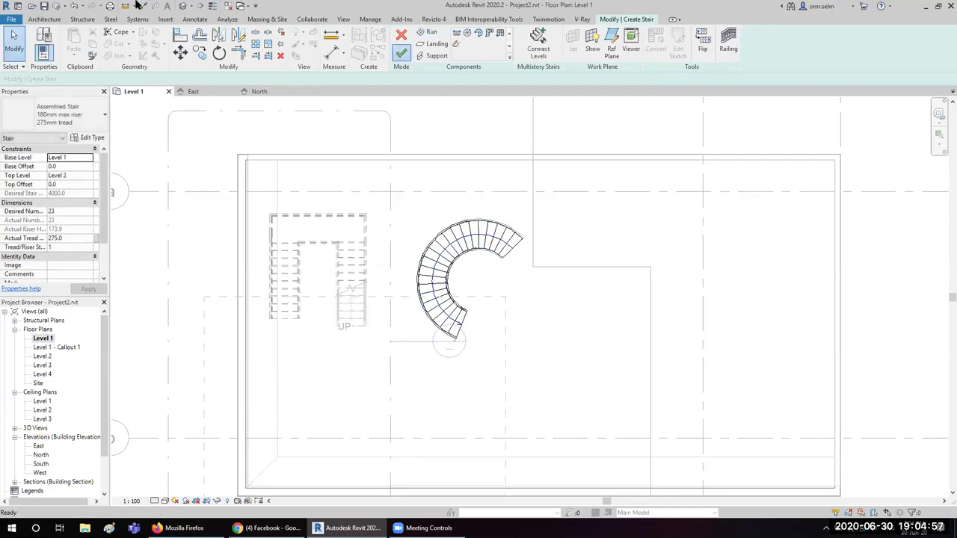
{"action": "left_click", "coordinate": [183, 6]}
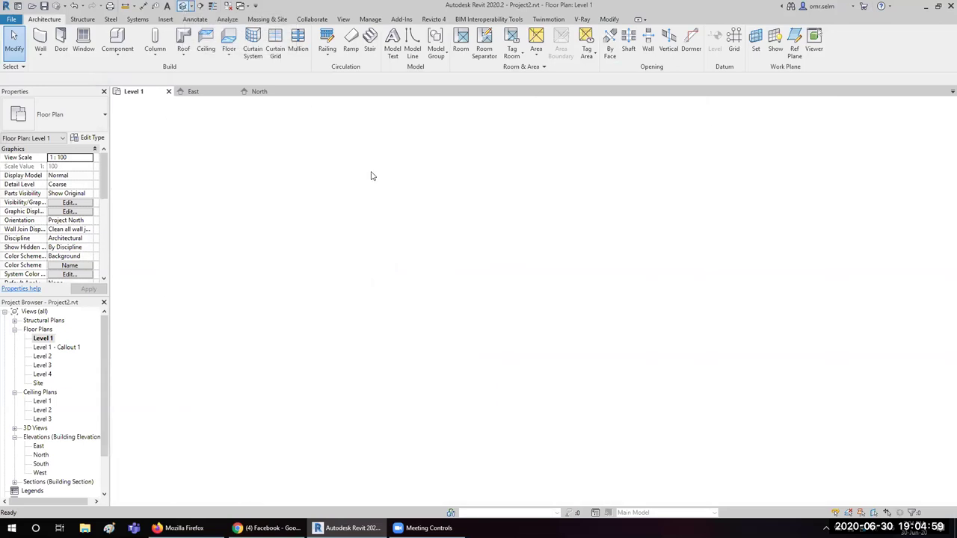
- Hide the mass covering the stairs in the 3D view
{"action": "scroll", "coordinate": [397, 346], "scroll_direction": "up", "scroll_amount": 3}
{"action": "scroll", "coordinate": [397, 346], "scroll_direction": "up", "scroll_amount": 3}
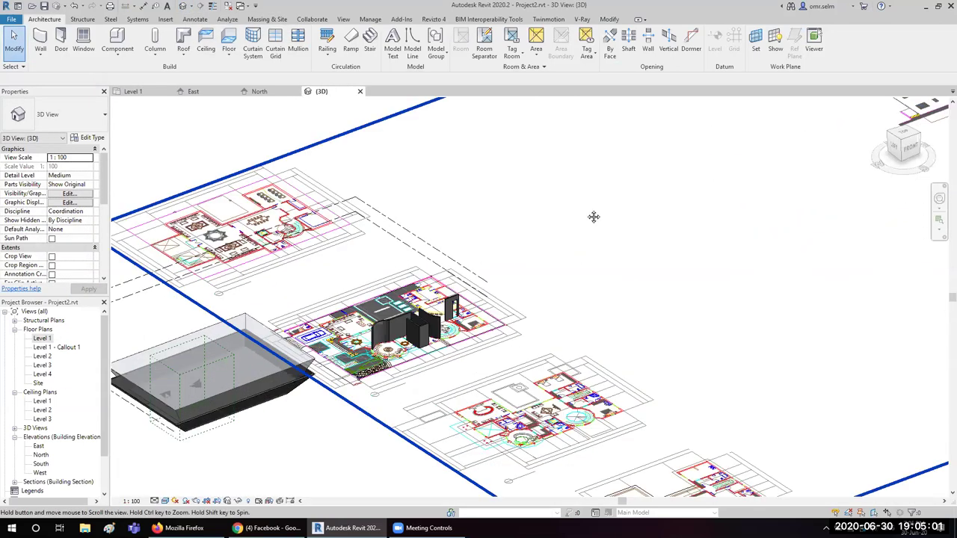
{"action": "scroll", "coordinate": [379, 288], "scroll_direction": "down", "scroll_amount": 2}
{"action": "scroll", "coordinate": [377, 316], "scroll_direction": "up", "scroll_amount": 3}
{"action": "scroll", "coordinate": [378, 320], "scroll_direction": "down", "scroll_amount": 2}
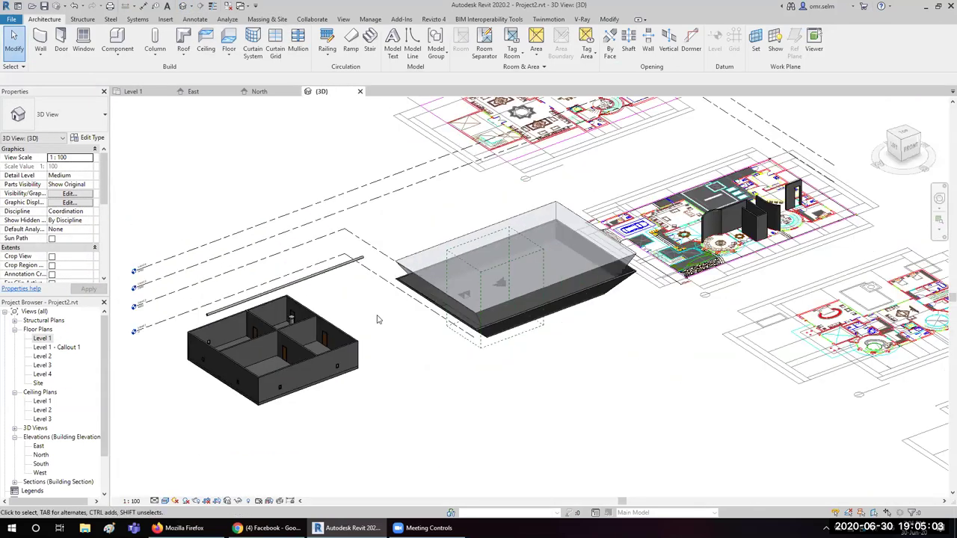
{"action": "scroll", "coordinate": [631, 346], "scroll_direction": "down", "scroll_amount": 2}
{"action": "scroll", "coordinate": [627, 367], "scroll_direction": "up", "scroll_amount": 1}
{"action": "scroll", "coordinate": [623, 383], "scroll_direction": "up", "scroll_amount": 1}
{"action": "scroll", "coordinate": [582, 305], "scroll_direction": "up", "scroll_amount": 1}
{"action": "scroll", "coordinate": [364, 284], "scroll_direction": "down", "scroll_amount": 2}
{"action": "scroll", "coordinate": [419, 314], "scroll_direction": "down", "scroll_amount": 2}
{"action": "scroll", "coordinate": [357, 299], "scroll_direction": "up", "scroll_amount": 3}
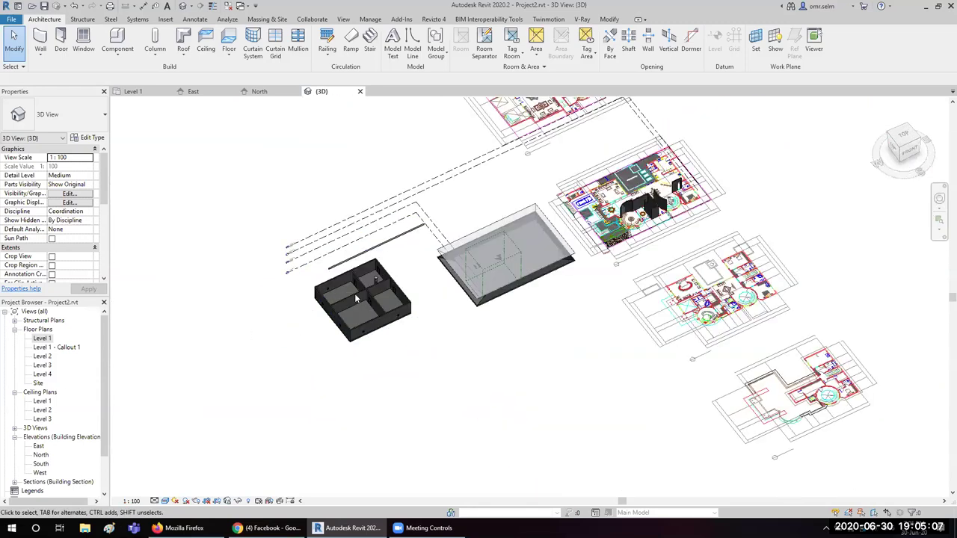
{"action": "scroll", "coordinate": [464, 301], "scroll_direction": "up", "scroll_amount": 1}
{"action": "scroll", "coordinate": [494, 291], "scroll_direction": "up", "scroll_amount": 1}
{"action": "scroll", "coordinate": [524, 264], "scroll_direction": "up", "scroll_amount": 1}
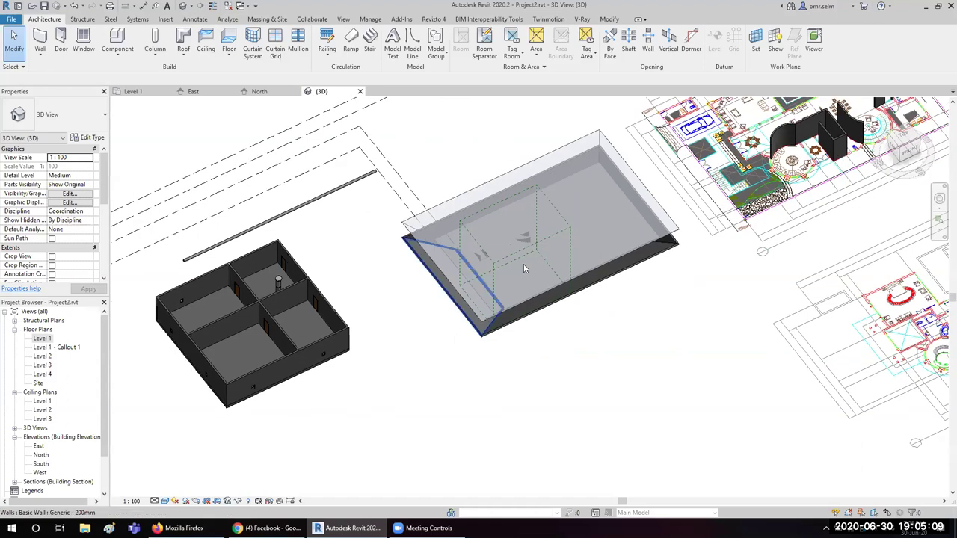
{"action": "left_click", "coordinate": [570, 219]}
{"action": "scroll", "coordinate": [584, 226], "scroll_direction": "up", "scroll_amount": 3}
{"action": "left_click", "coordinate": [454, 305]}
{"action": "mouse_move", "coordinate": [454, 305]}
{"action": "middle_mouse_down", "text": "shift"}
{"action": "mouse_move", "coordinate": [460, 314]}
{"action": "mouse_move", "coordinate": [507, 211]}
{"action": "mouse_move", "coordinate": [399, 244]}
{"action": "mouse_move", "coordinate": [424, 266]}
{"action": "mouse_move", "coordinate": [387, 313]}
{"action": "middle_mouse_up", "text": "shift"}
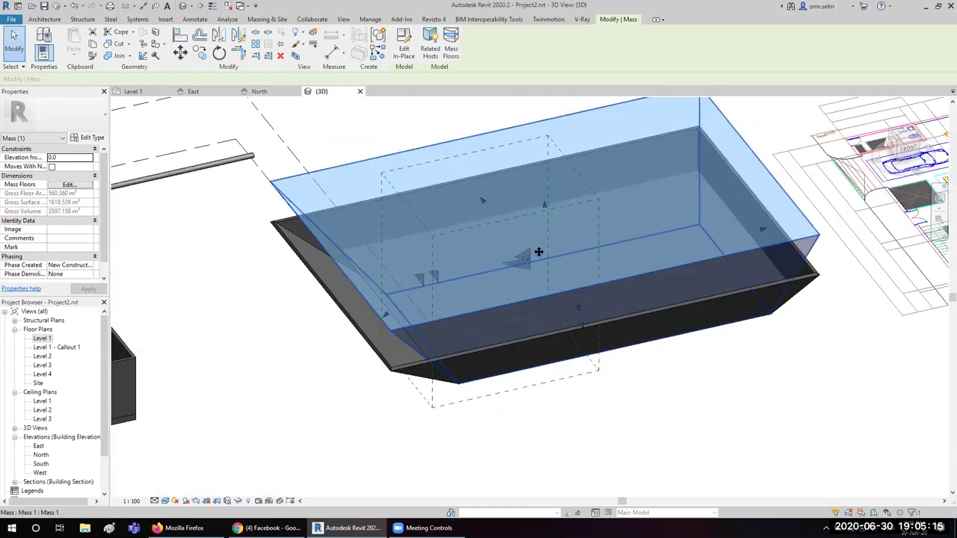
{"action": "left_click", "coordinate": [388, 372], "text": "ctrl"}
{"action": "mouse_move", "coordinate": [337, 392]}
{"action": "middle_mouse_down", "text": "shift"}
{"action": "mouse_move", "coordinate": [395, 306]}
{"action": "mouse_move", "coordinate": [276, 65]}
{"action": "middle_mouse_up", "text": "shift"}
{"action": "left_click", "coordinate": [296, 55]}
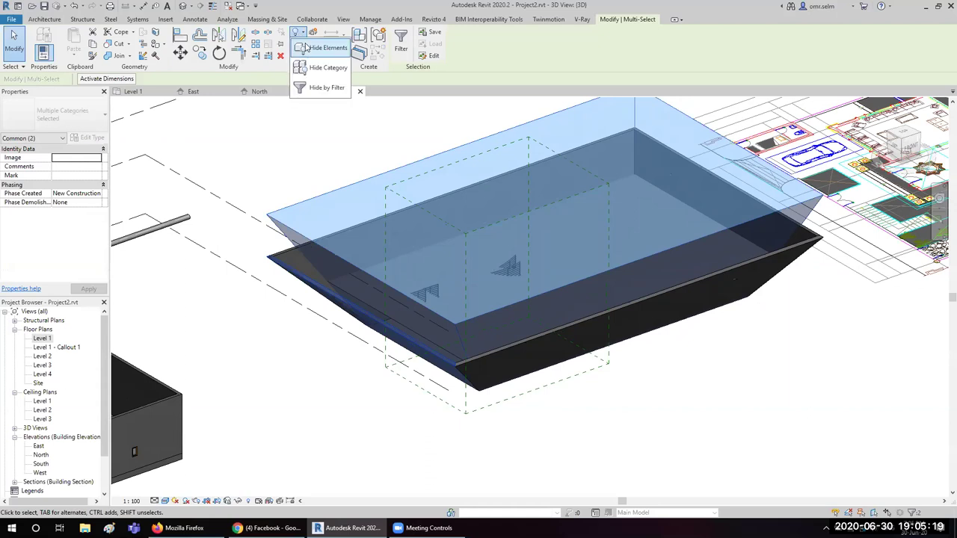
{"action": "left_click", "coordinate": [325, 66]}
- Hide the mass floor beneath the stairs in the 3D view
{"action": "left_click", "coordinate": [465, 307]}
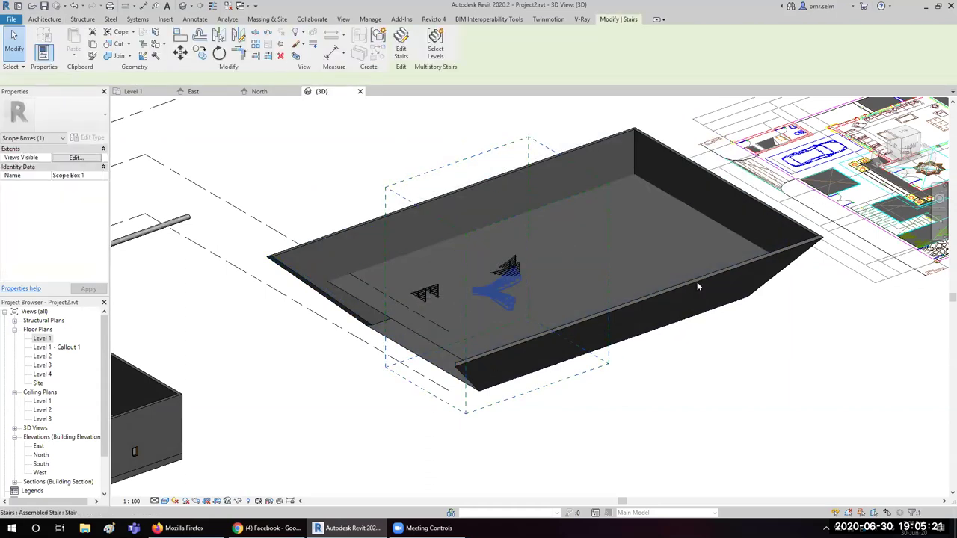
{"action": "left_click", "coordinate": [686, 246]}
{"action": "left_click", "coordinate": [295, 55]}
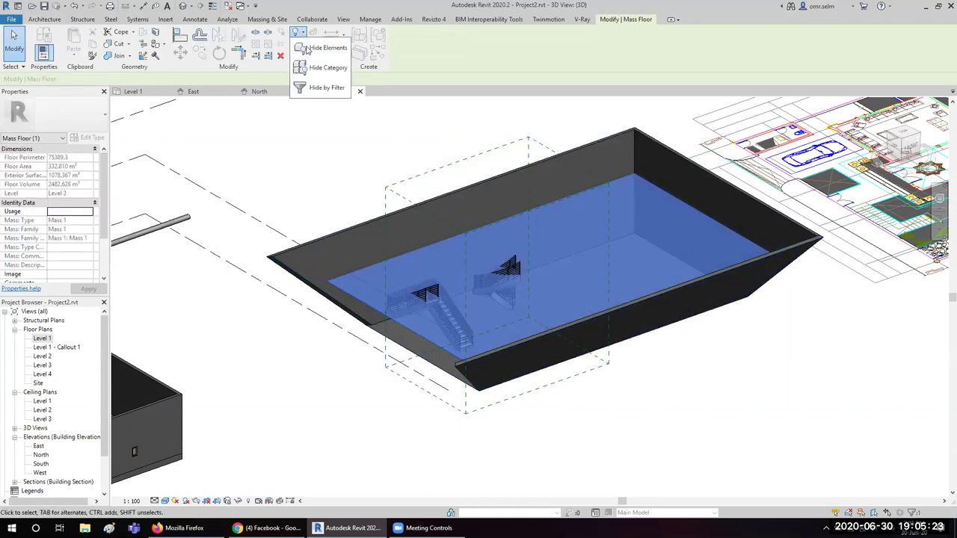
{"action": "left_click", "coordinate": [328, 63]}
- Centre the view on the two stairs and select the curved stair
{"action": "scroll", "coordinate": [467, 268], "scroll_direction": "up", "scroll_amount": 3}
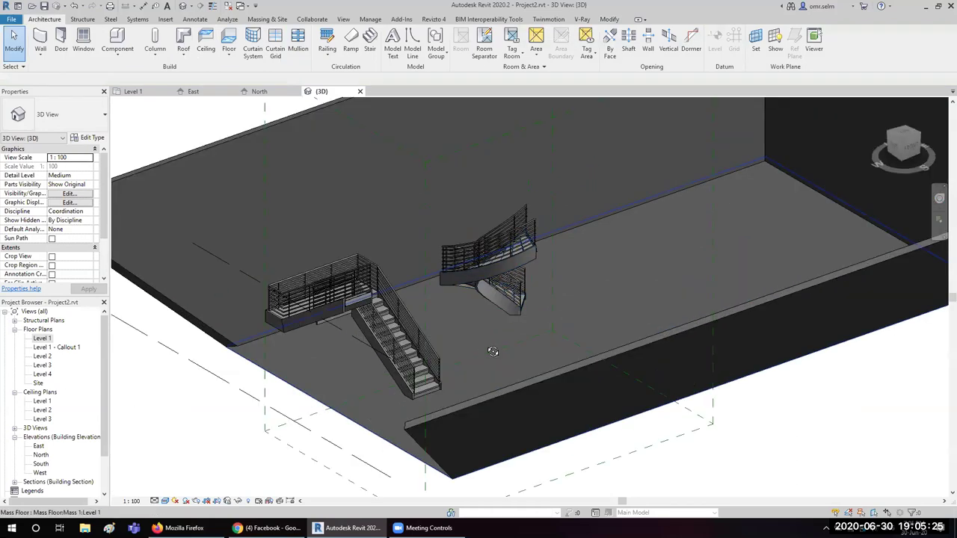
{"action": "scroll", "coordinate": [419, 359], "scroll_direction": "up", "scroll_amount": 2}
{"action": "middle_click_drag", "start_coordinate": [384, 392], "coordinate": [633, 293]}
{"action": "scroll", "coordinate": [651, 262], "scroll_direction": "up", "scroll_amount": 3}
{"action": "scroll", "coordinate": [672, 233], "scroll_direction": "up", "scroll_amount": 4}
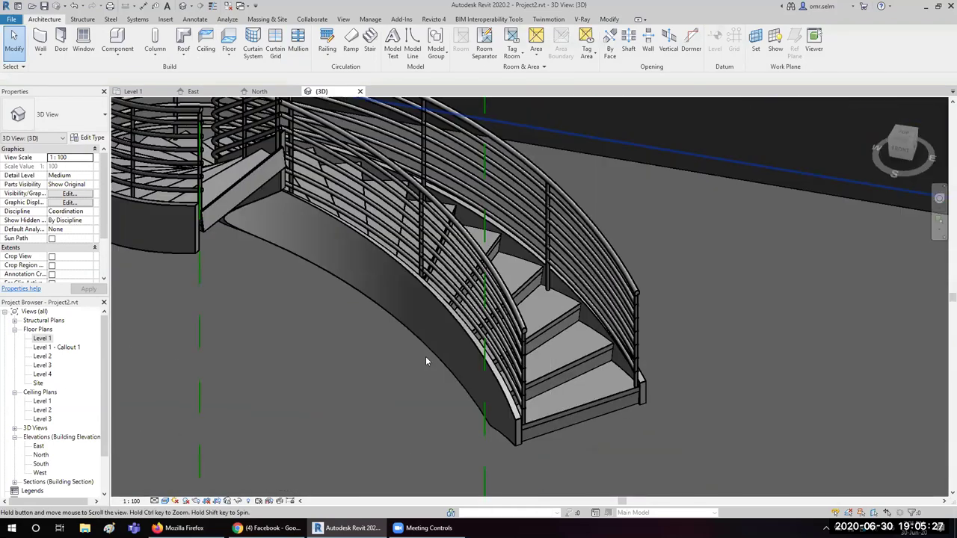
{"action": "scroll", "coordinate": [543, 317], "scroll_direction": "up", "scroll_amount": 2}
{"action": "left_click", "coordinate": [548, 316]}
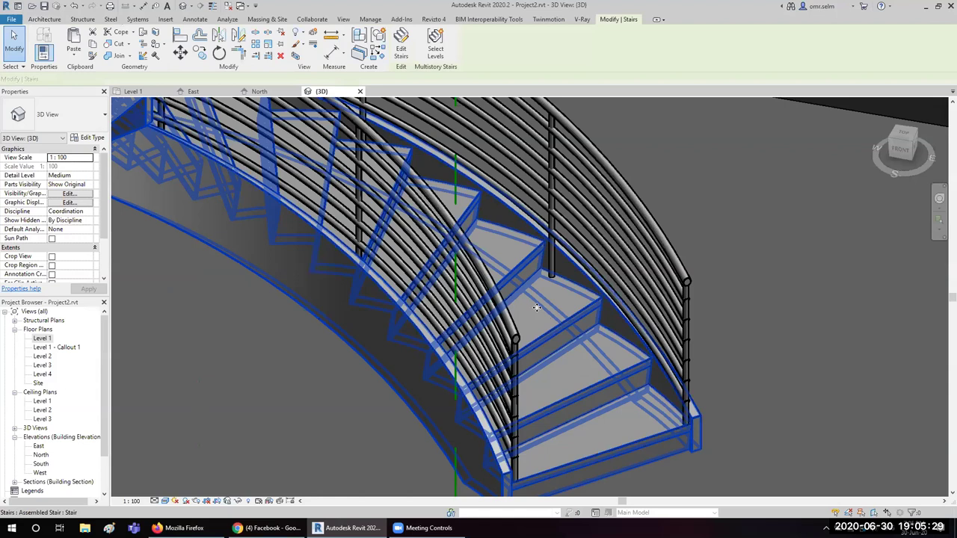
- Open the type properties of the curved stair's outer 900mm Pipe railing
{"action": "scroll", "coordinate": [548, 317], "scroll_direction": "down", "scroll_amount": 5}
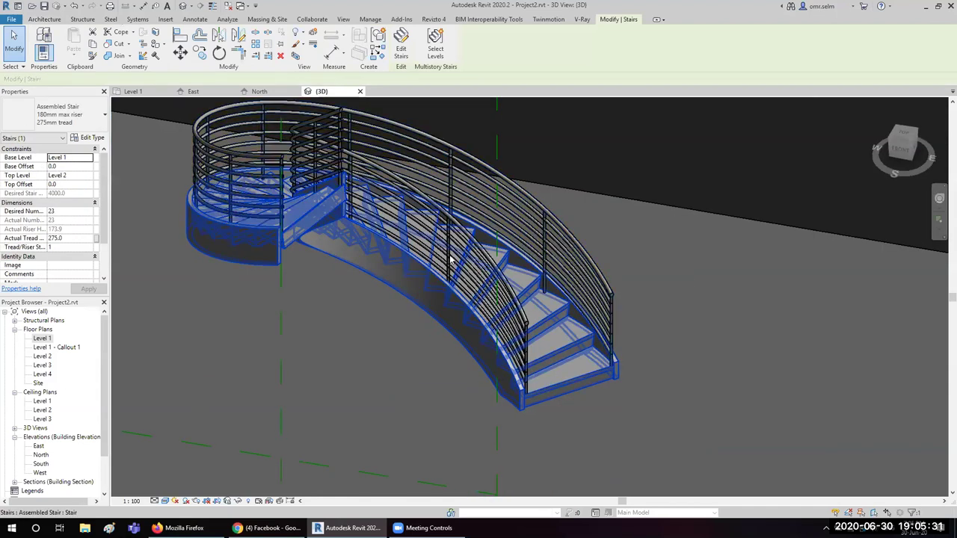
{"action": "scroll", "coordinate": [334, 238], "scroll_direction": "up", "scroll_amount": 2}
{"action": "scroll", "coordinate": [522, 244], "scroll_direction": "up", "scroll_amount": 2}
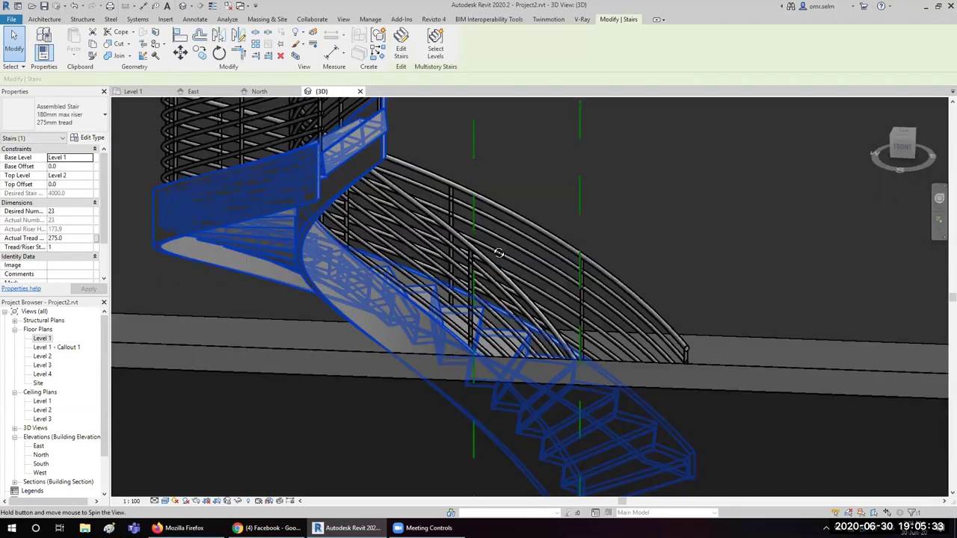
{"action": "scroll", "coordinate": [322, 229], "scroll_direction": "up", "scroll_amount": 1}
{"action": "scroll", "coordinate": [524, 348], "scroll_direction": "up", "scroll_amount": 1}
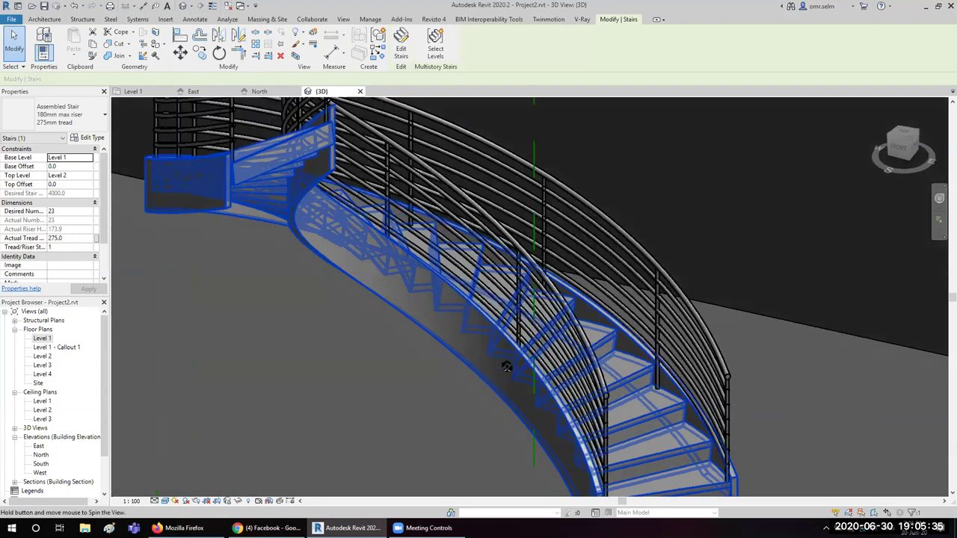
{"action": "scroll", "coordinate": [461, 376], "scroll_direction": "up", "scroll_amount": 1}
{"action": "middle_click_drag", "start_coordinate": [449, 275], "coordinate": [524, 239], "text": "shift"}
{"action": "left_click", "coordinate": [522, 234]}
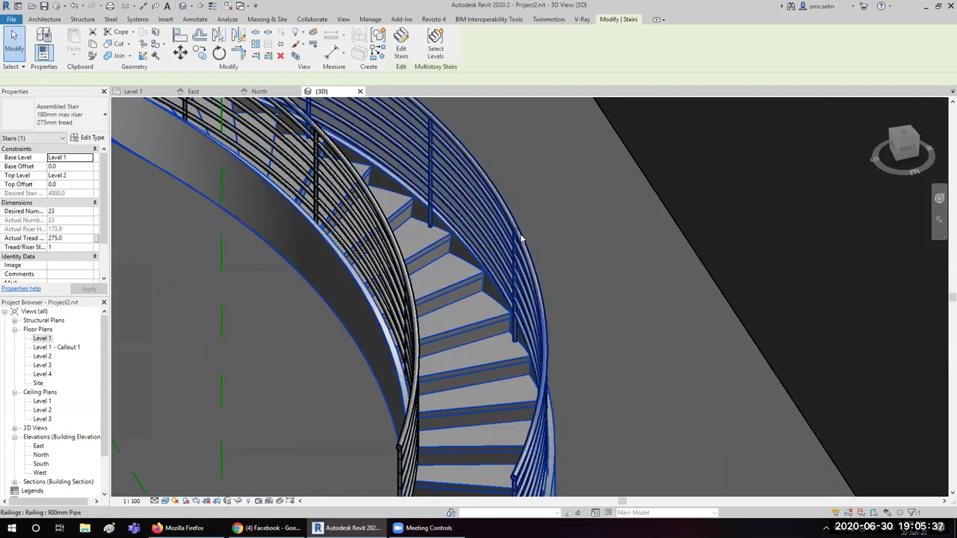
{"action": "left_click", "coordinate": [82, 139]}
- Review the railing's rail list and close its type properties without changes
{"action": "left_click", "coordinate": [557, 228]}
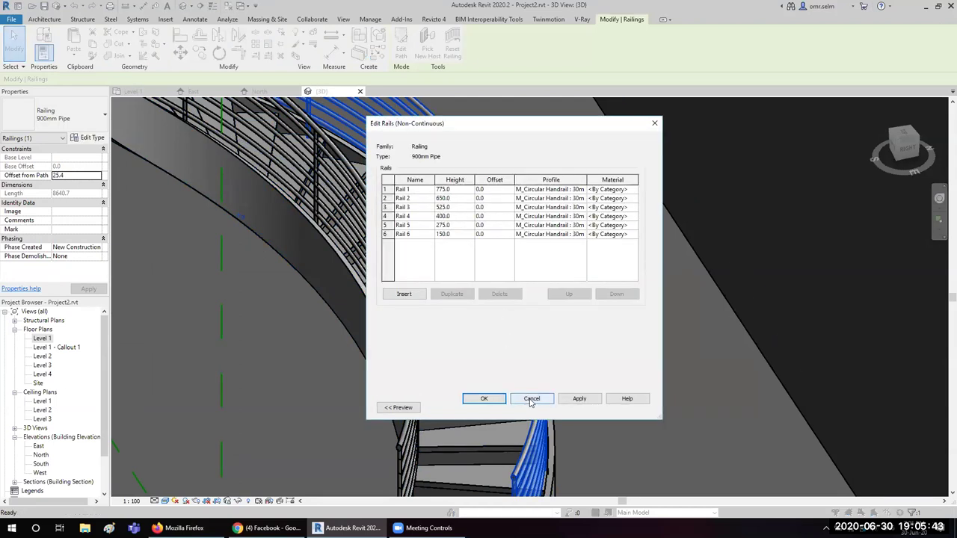
{"action": "left_click", "coordinate": [530, 401]}
{"action": "left_click", "coordinate": [547, 409]}
{"action": "scroll", "coordinate": [509, 299], "scroll_direction": "down", "scroll_amount": 3}
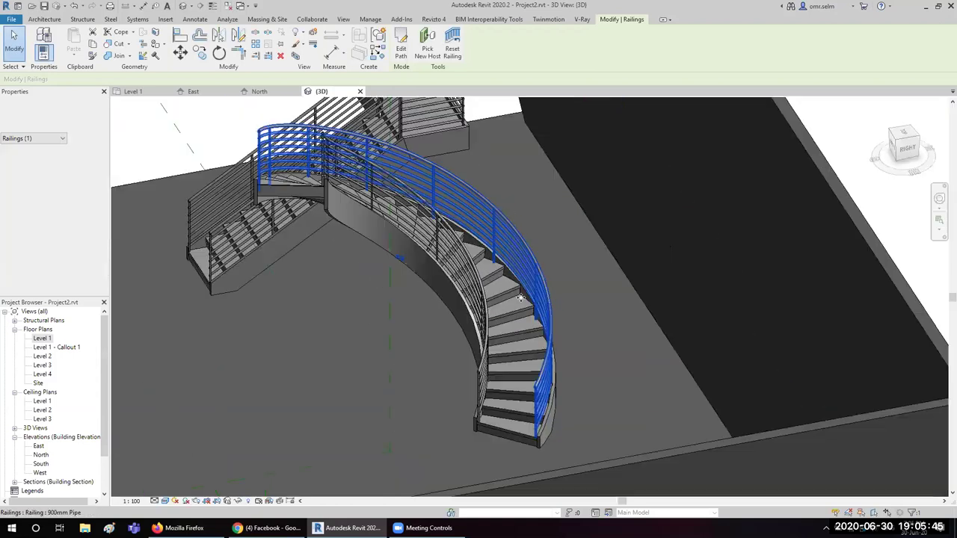
- Inspect the curved stair's calculation rules and tread/riser settings, leaving them unchanged
{"action": "left_click", "coordinate": [508, 299]}
{"action": "left_click", "coordinate": [93, 138]}
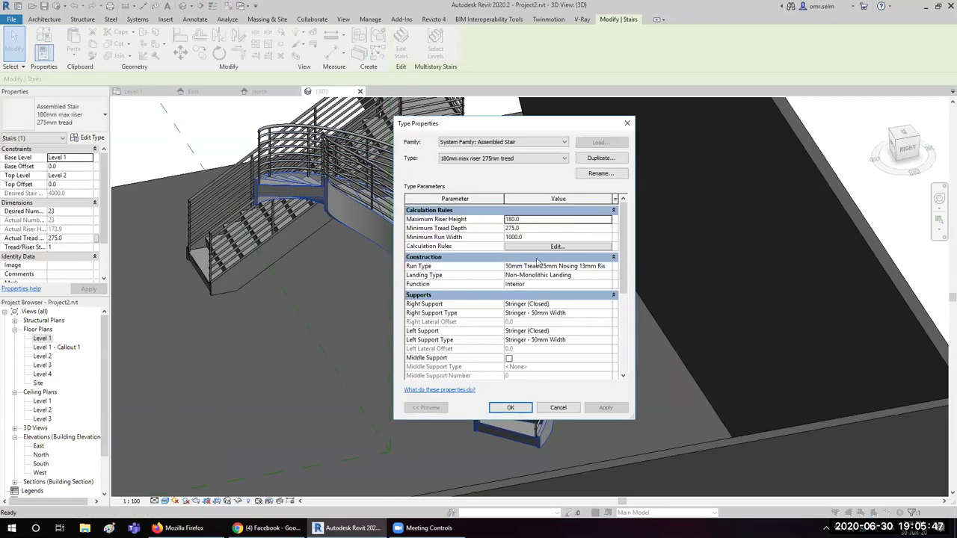
{"action": "left_click", "coordinate": [555, 247]}
{"action": "key", "text": "Return"}
{"action": "left_click", "coordinate": [607, 266]}
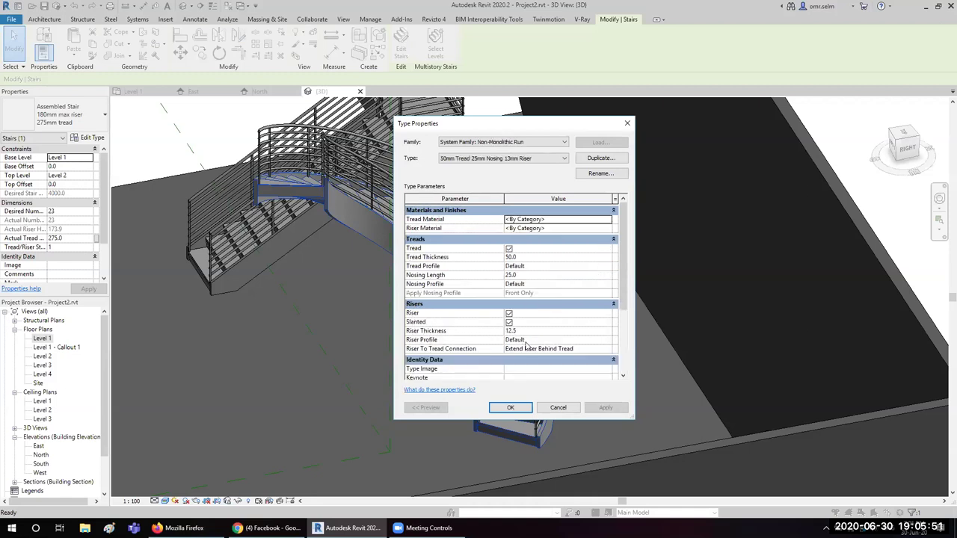
{"action": "key", "text": "Return"}
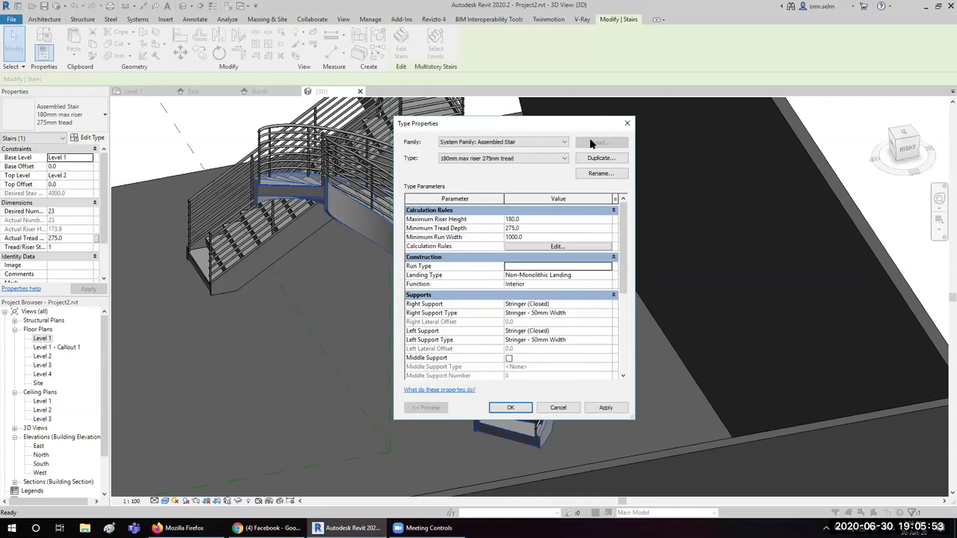
{"action": "key", "text": "Return"}
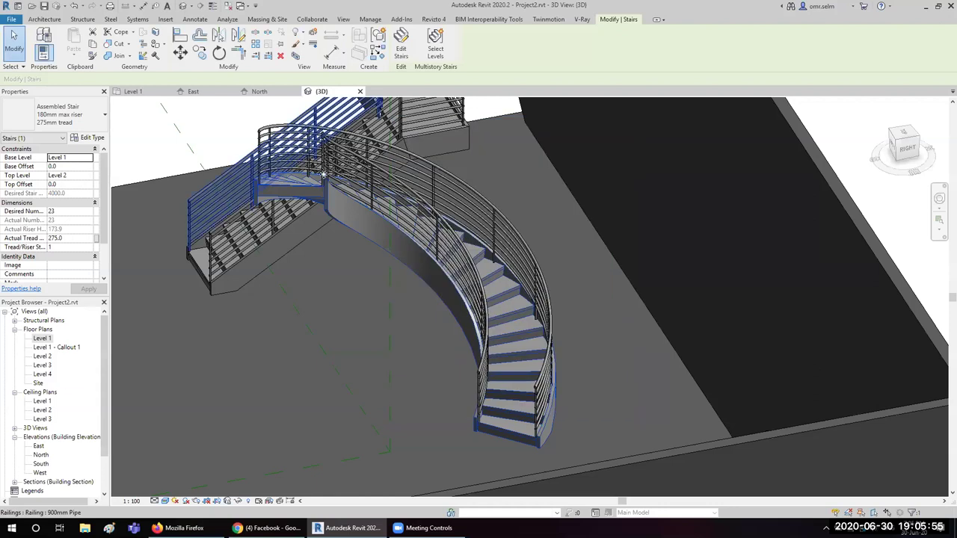
- Deselect the stair and orbit the 3D view to show the whole mass box
{"action": "scroll", "coordinate": [352, 192], "scroll_direction": "down", "scroll_amount": 5}
{"action": "scroll", "coordinate": [351, 192], "scroll_direction": "down", "scroll_amount": 2}
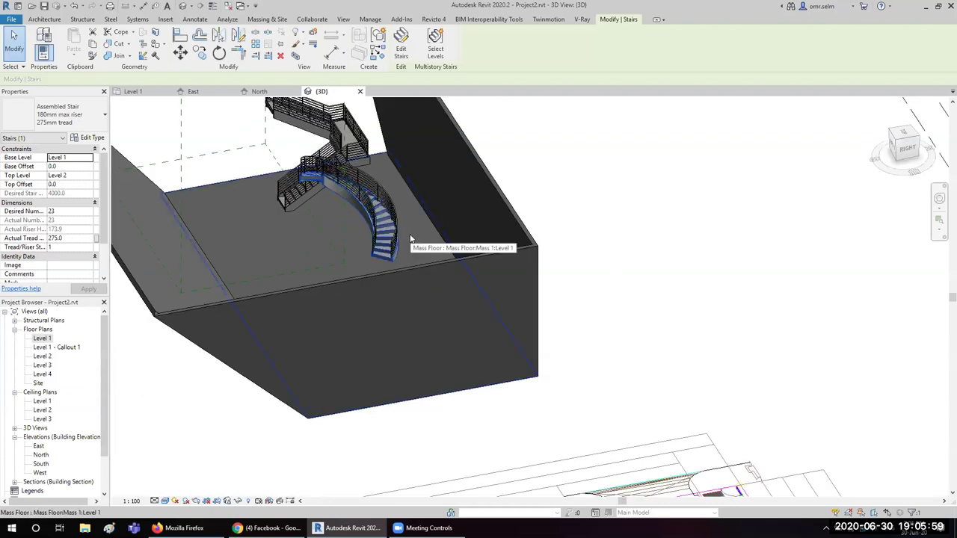
{"action": "key", "text": "Escape"}
{"action": "mouse_move", "coordinate": [513, 154]}
{"action": "middle_mouse_down", "text": "shift"}
{"action": "mouse_move", "coordinate": [591, 241]}
{"action": "mouse_move", "coordinate": [485, 61]}
{"action": "middle_mouse_up", "text": "shift"}
{"action": "left_click", "coordinate": [484, 58]}
{"action": "key", "text": "Escape"}
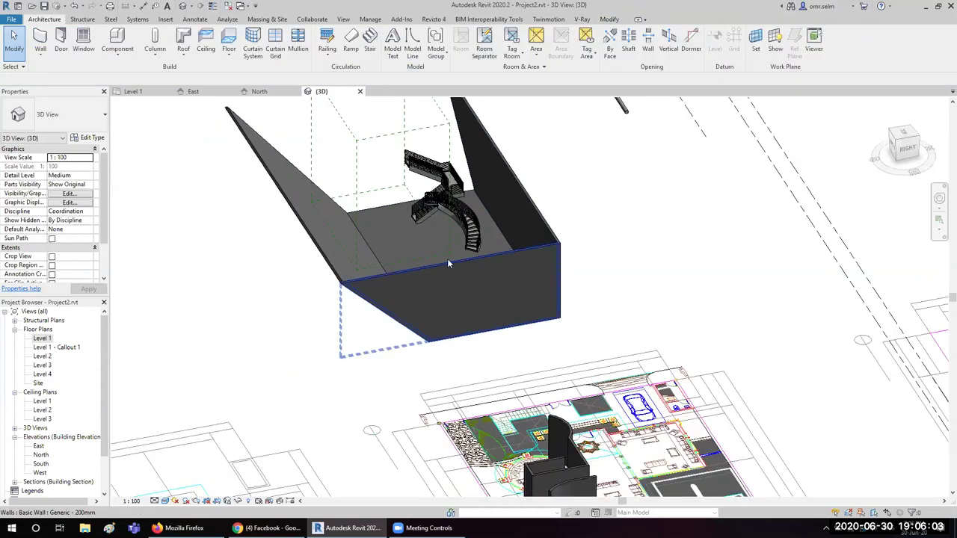
- Select the whole stair assembly and start Multistory Stairs level selection
{"action": "left_click", "coordinate": [463, 195]}
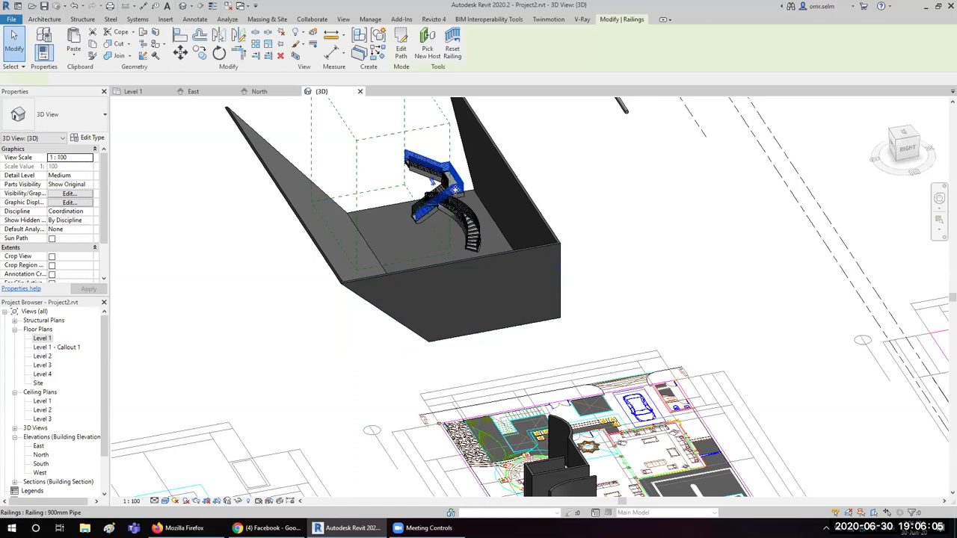
{"action": "scroll", "coordinate": [456, 187], "scroll_direction": "up", "scroll_amount": 3}
{"action": "scroll", "coordinate": [449, 168], "scroll_direction": "up", "scroll_amount": 3}
{"action": "left_click", "coordinate": [445, 161]}
{"action": "left_click", "coordinate": [435, 43]}
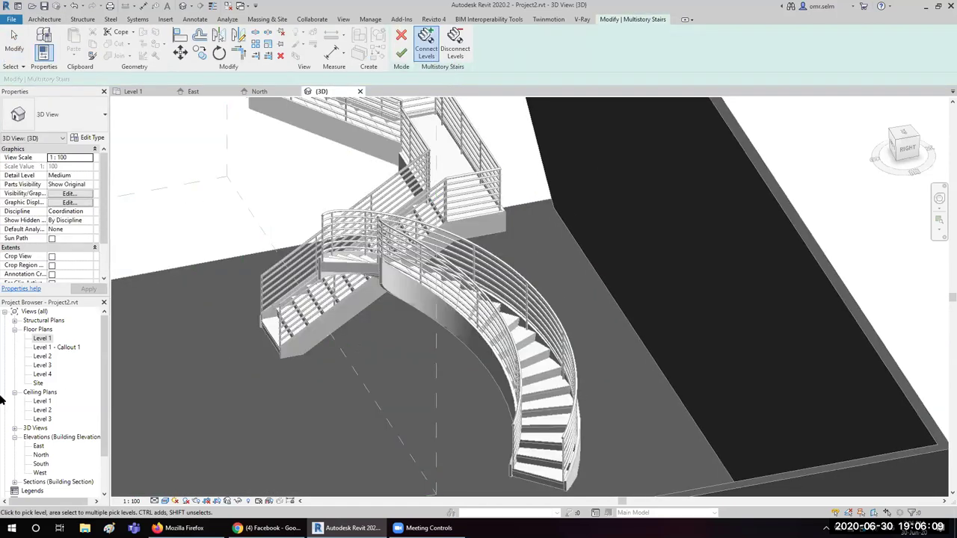
- In the East elevation, connect the stair to Level 3 and Level 4
{"action": "double_click", "coordinate": [39, 445]}
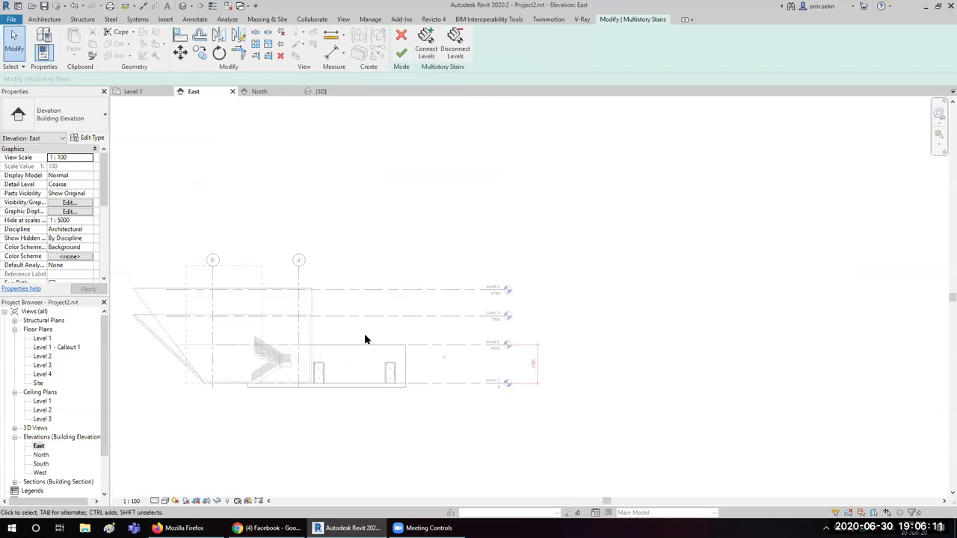
{"action": "left_click", "coordinate": [426, 43]}
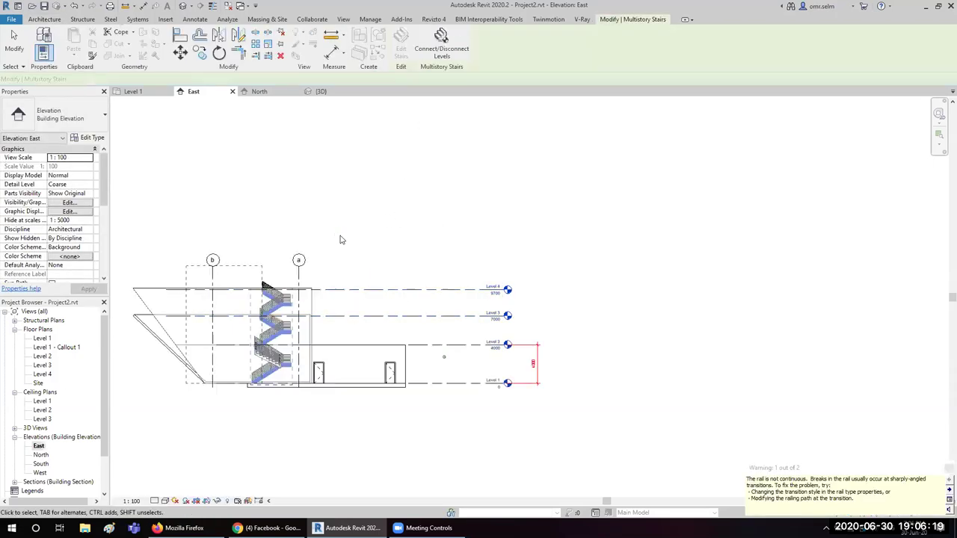
{"action": "scroll", "coordinate": [250, 352], "scroll_direction": "up", "scroll_amount": 3}
{"action": "scroll", "coordinate": [299, 340], "scroll_direction": "up", "scroll_amount": 1}
{"action": "mouse_move", "coordinate": [570, 316]}
{"action": "middle_mouse_down"}
{"action": "mouse_move", "coordinate": [484, 310]}
{"action": "mouse_move", "coordinate": [581, 330]}
{"action": "middle_mouse_up"}
{"action": "scroll", "coordinate": [581, 330], "scroll_direction": "down", "scroll_amount": 2}
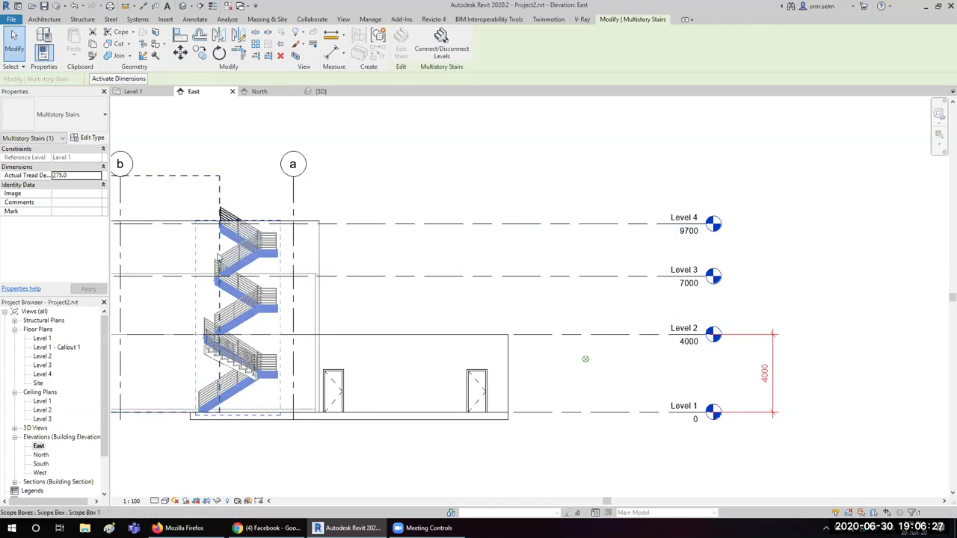
{"action": "left_click", "coordinate": [363, 162]}
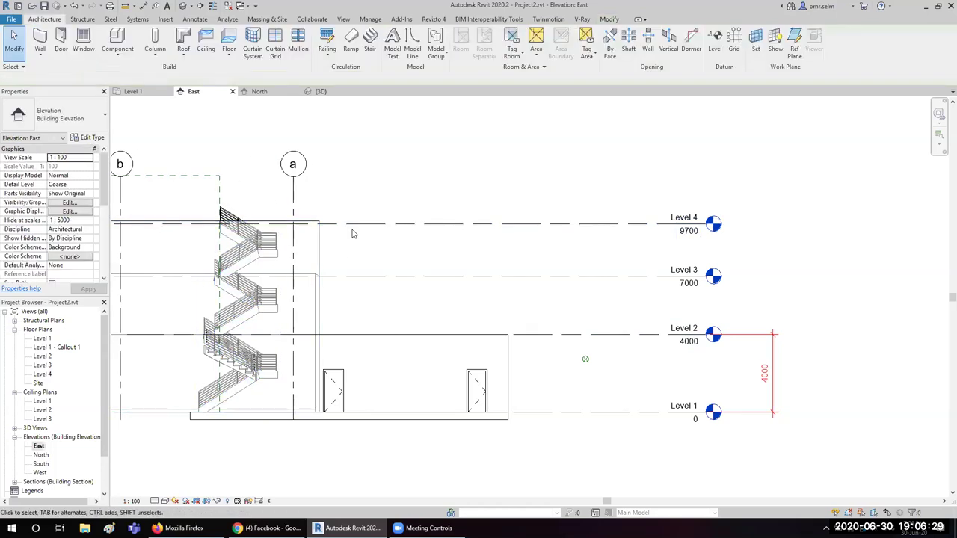
{"action": "scroll", "coordinate": [487, 327], "scroll_direction": "down", "scroll_amount": 1}
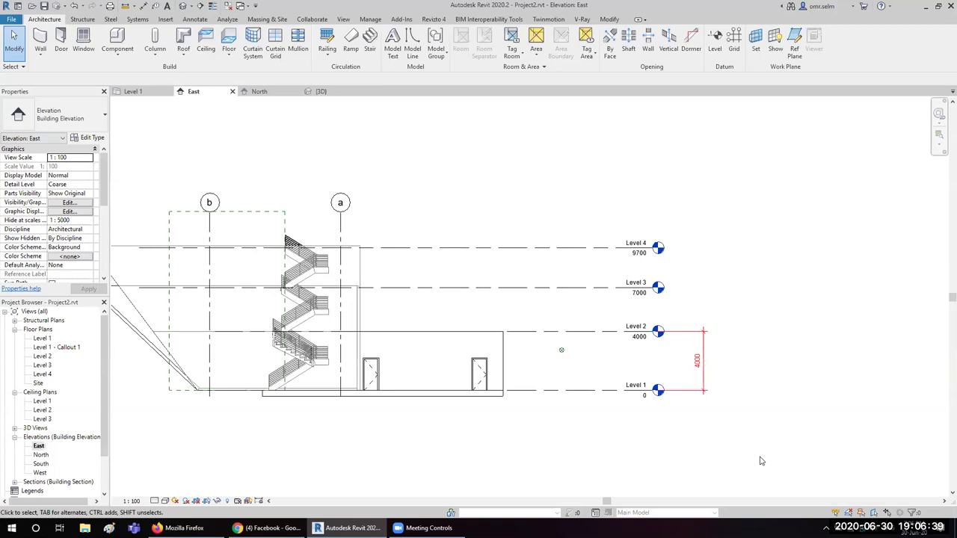
{"action": "scroll", "coordinate": [314, 336], "scroll_direction": "up", "scroll_amount": 4}
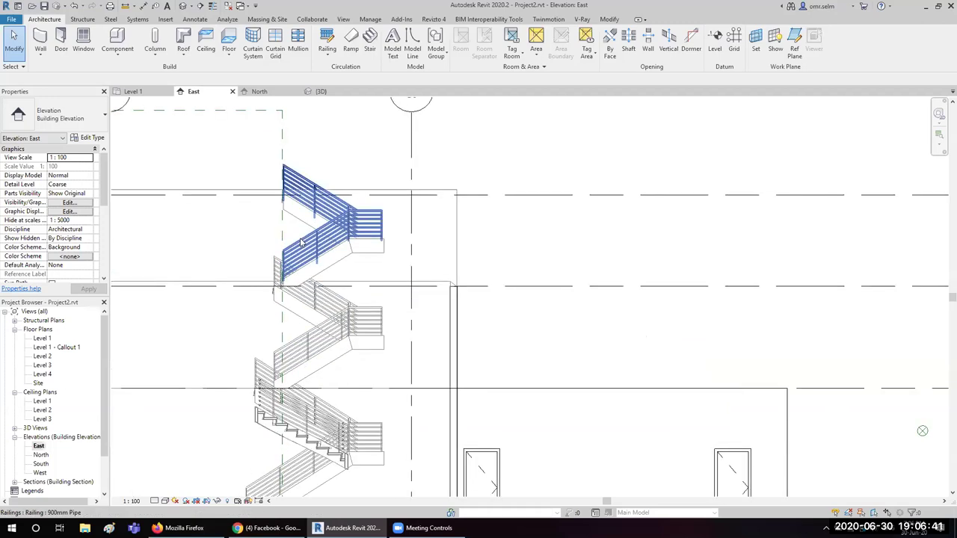
{"action": "left_click", "coordinate": [348, 293]}
{"action": "mouse_move", "coordinate": [348, 293]}
{"action": "middle_mouse_down"}
{"action": "mouse_move", "coordinate": [399, 336]}
{"action": "mouse_move", "coordinate": [423, 340]}
{"action": "middle_mouse_up"}
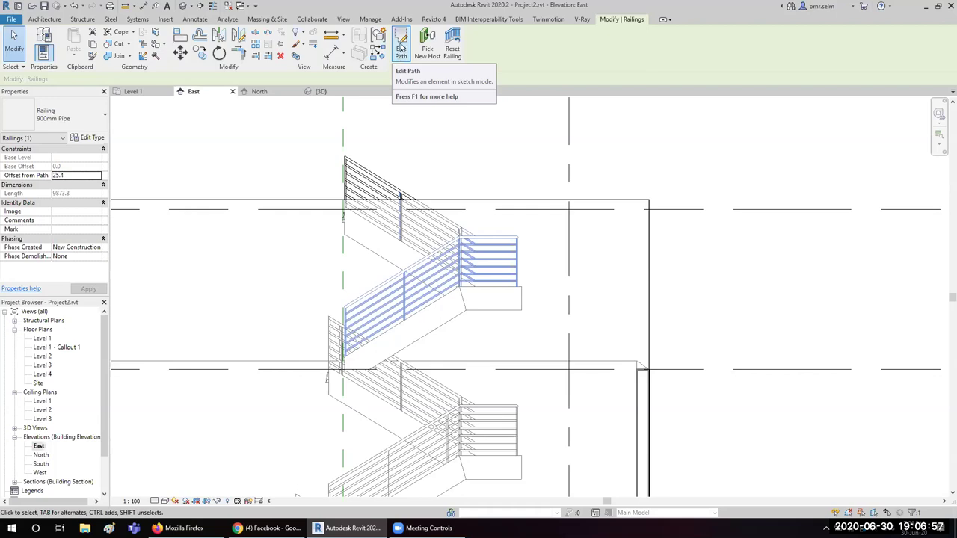
{"action": "scroll", "coordinate": [365, 364], "scroll_direction": "down", "scroll_amount": 2}
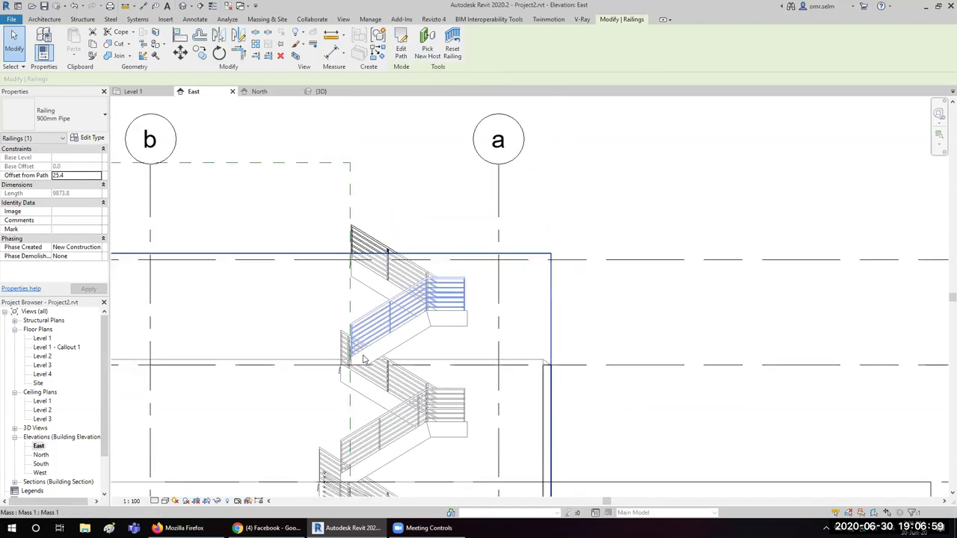
{"action": "scroll", "coordinate": [365, 364], "scroll_direction": "down", "scroll_amount": 1}
{"action": "key", "text": "Escape"}
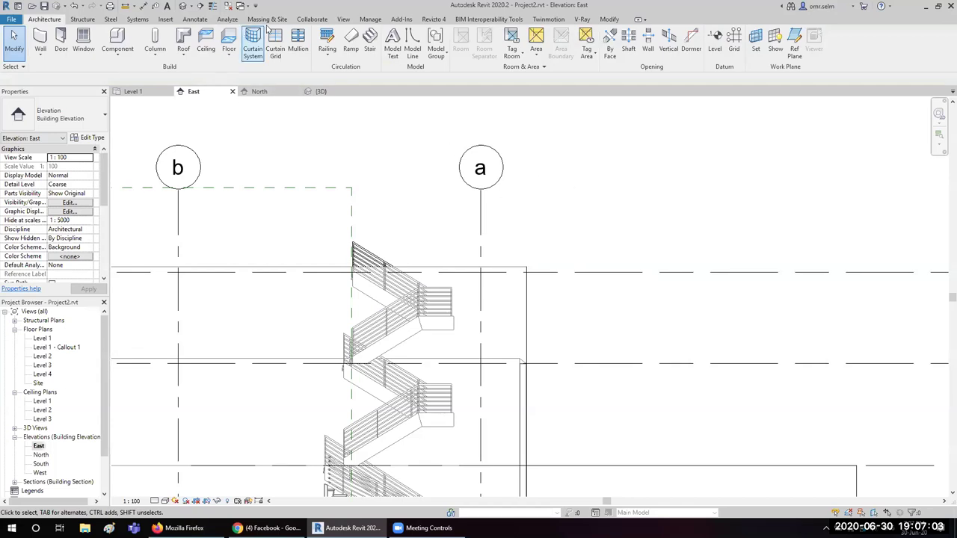
- Switch to the Level 1 floor plan, zoom out, and bring up the File menu's New options
{"action": "left_click", "coordinate": [305, 24]}
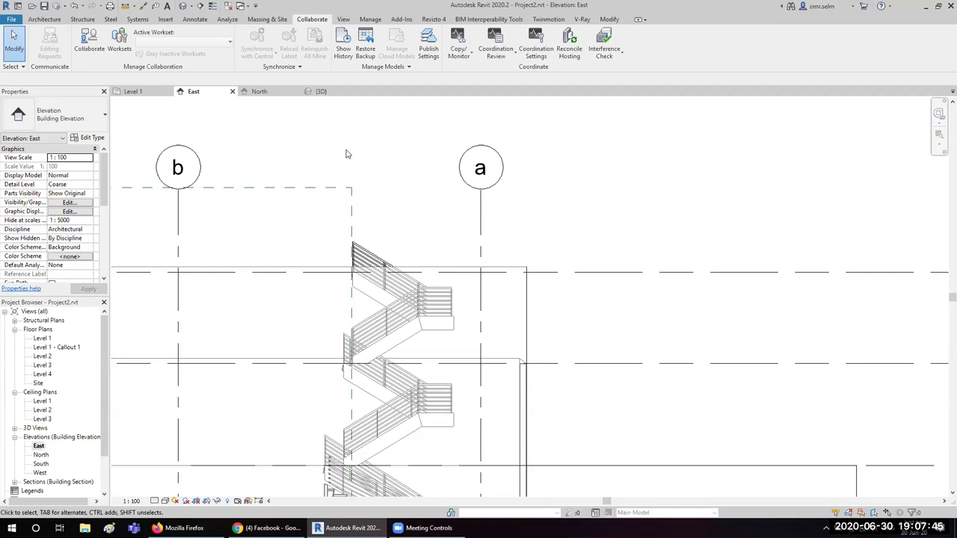
{"action": "left_click", "coordinate": [284, 267]}
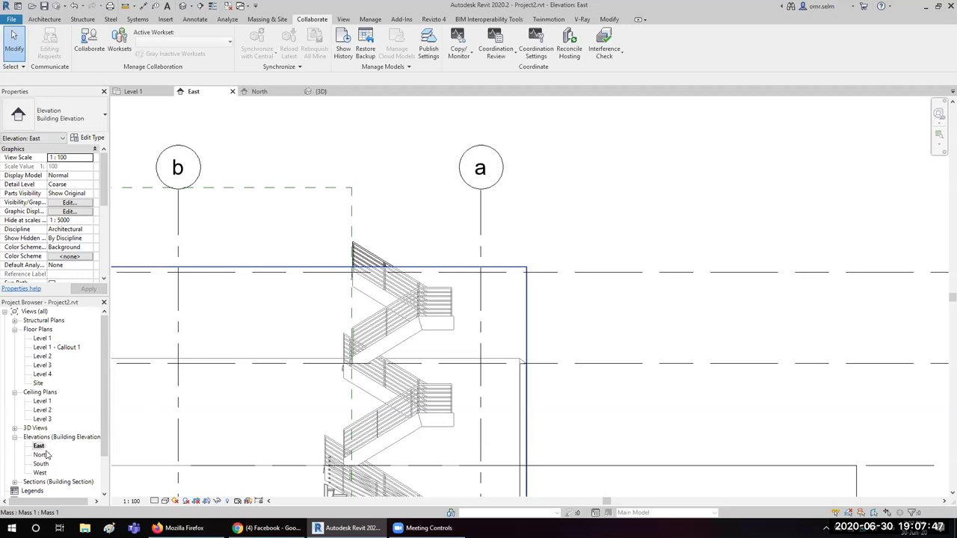
{"action": "double_click", "coordinate": [43, 339]}
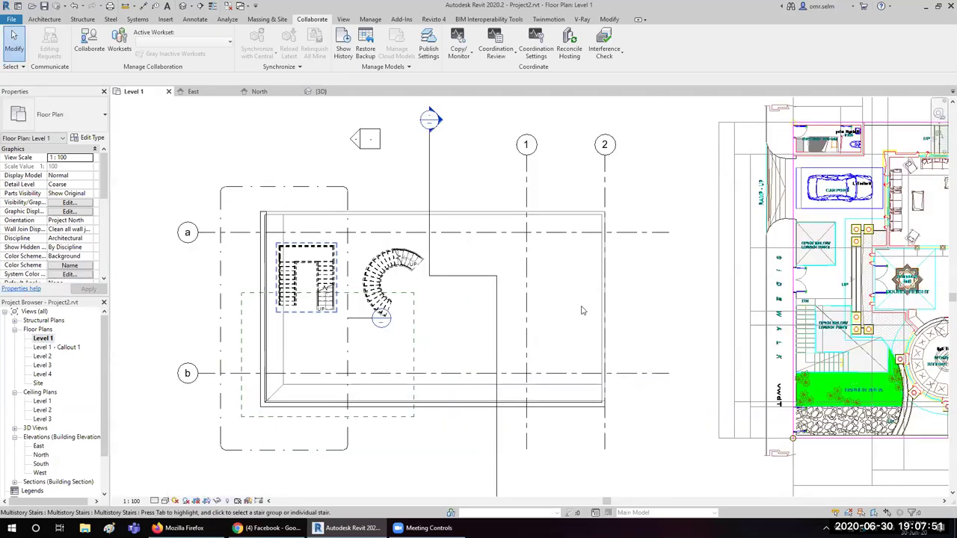
{"action": "scroll", "coordinate": [541, 321], "scroll_direction": "down", "scroll_amount": 2}
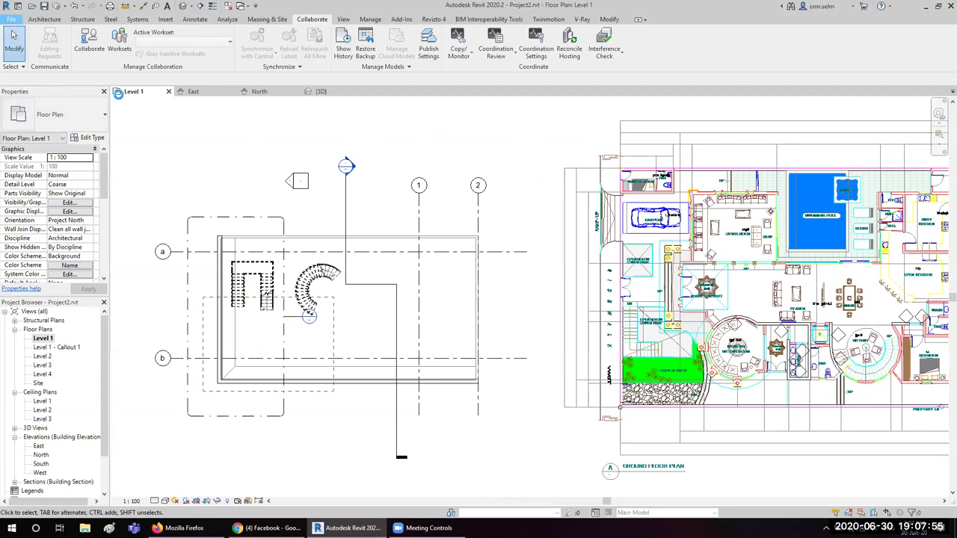
{"action": "key", "text": "alt+f"}
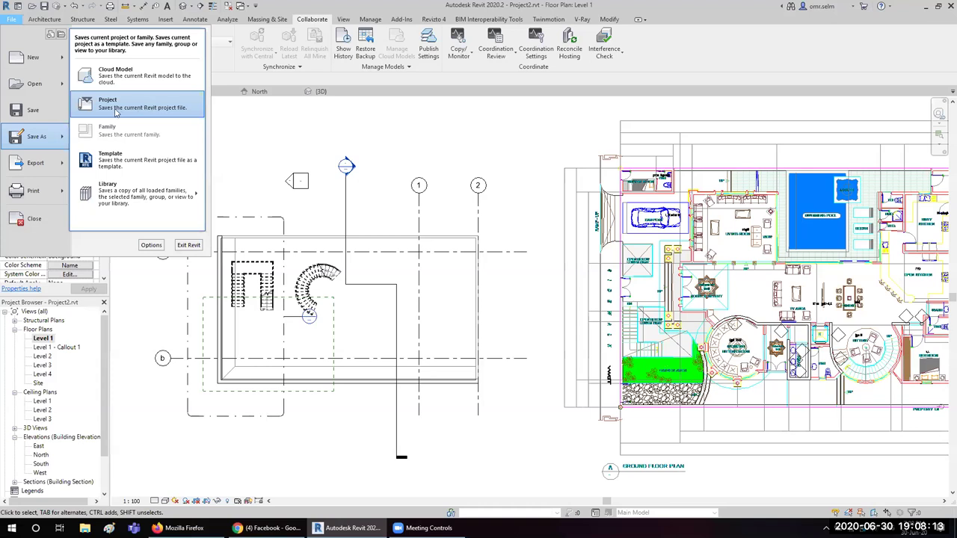
{"action": "mouse_move", "coordinate": [33, 58]}
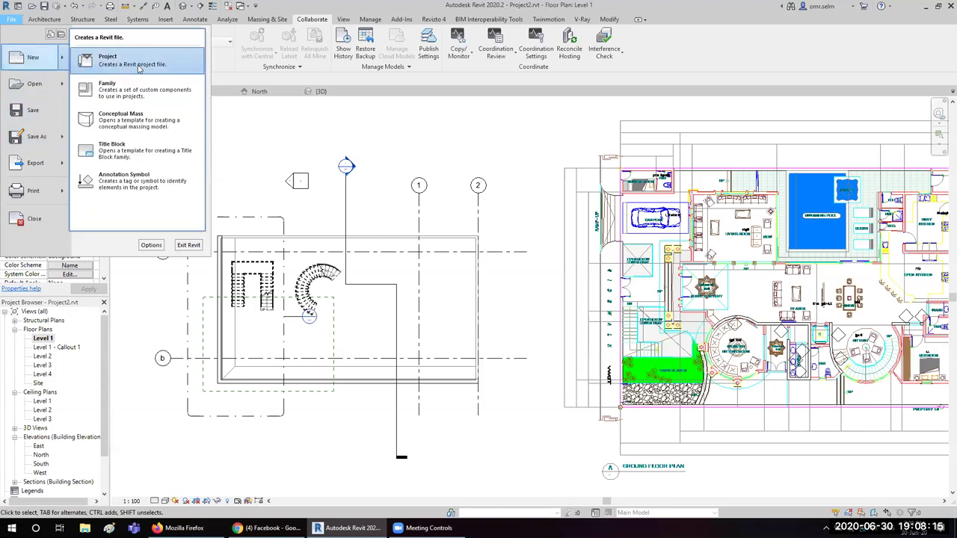
- Create a new project from the Mechanical Template
{"action": "left_click", "coordinate": [138, 69]}
{"action": "left_click", "coordinate": [500, 159]}
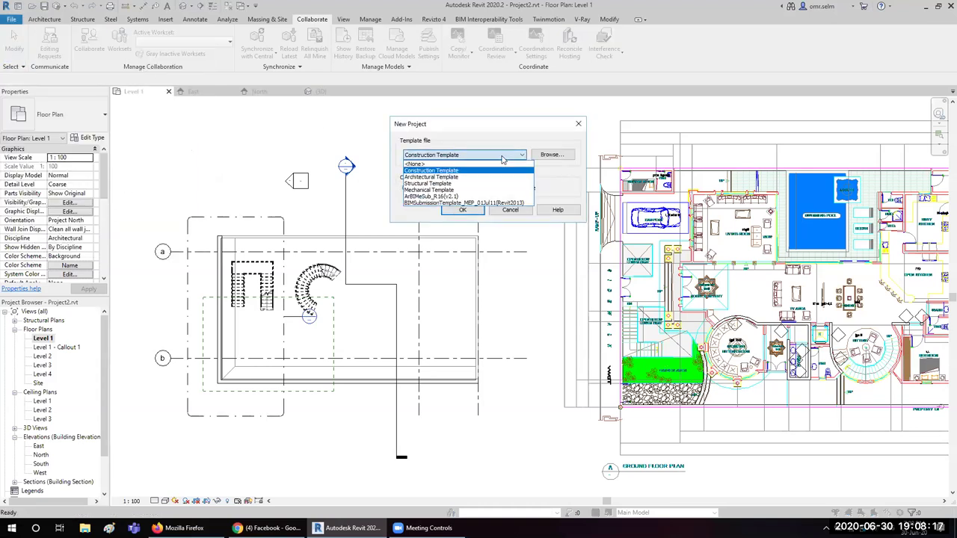
{"action": "left_click", "coordinate": [428, 190]}
{"action": "left_click", "coordinate": [462, 210]}
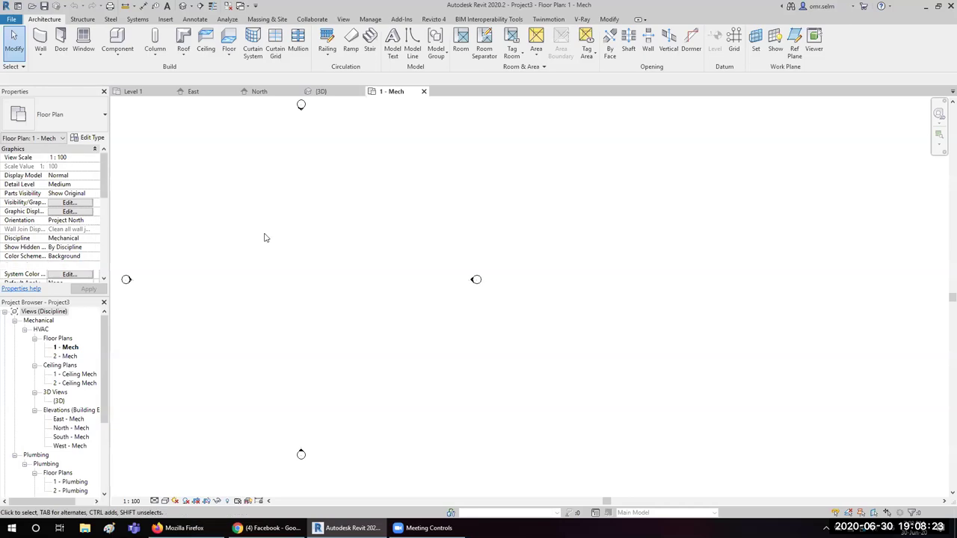
- Draw a duct (DT) in the 1 - Mech plan and dismiss the recovery-file save prompt
{"action": "left_click", "coordinate": [135, 21]}
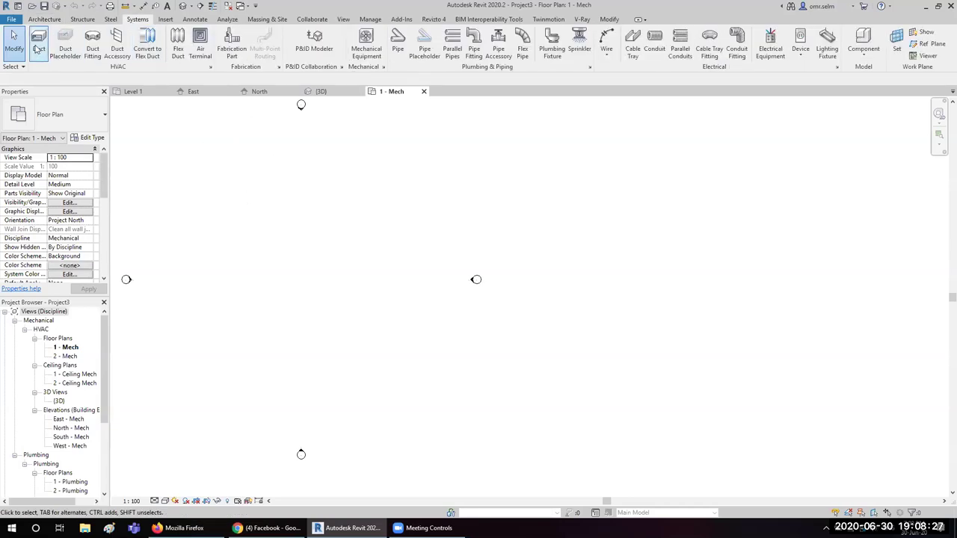
{"action": "key", "text": "d"}
{"action": "key", "text": "t"}
{"action": "left_click", "coordinate": [248, 250]}
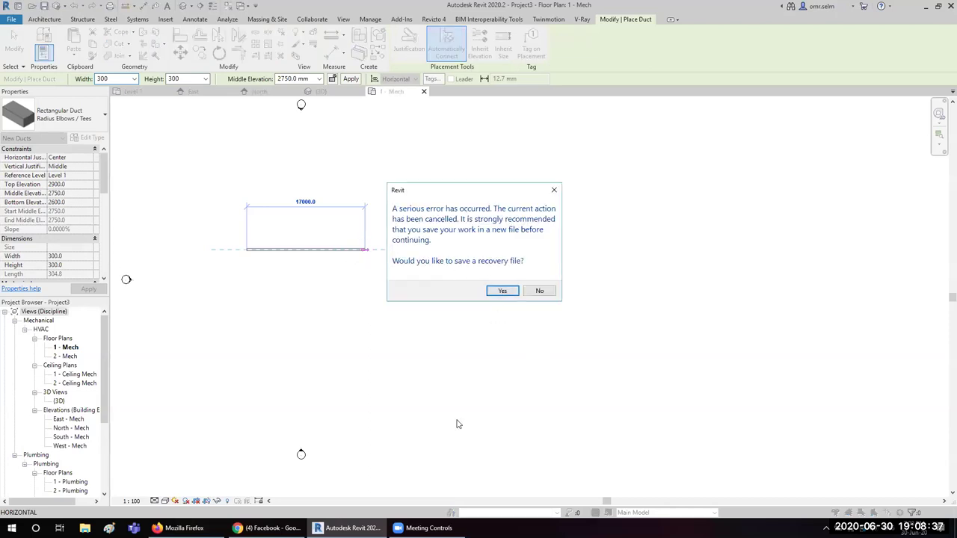
{"action": "left_click", "coordinate": [342, 472]}
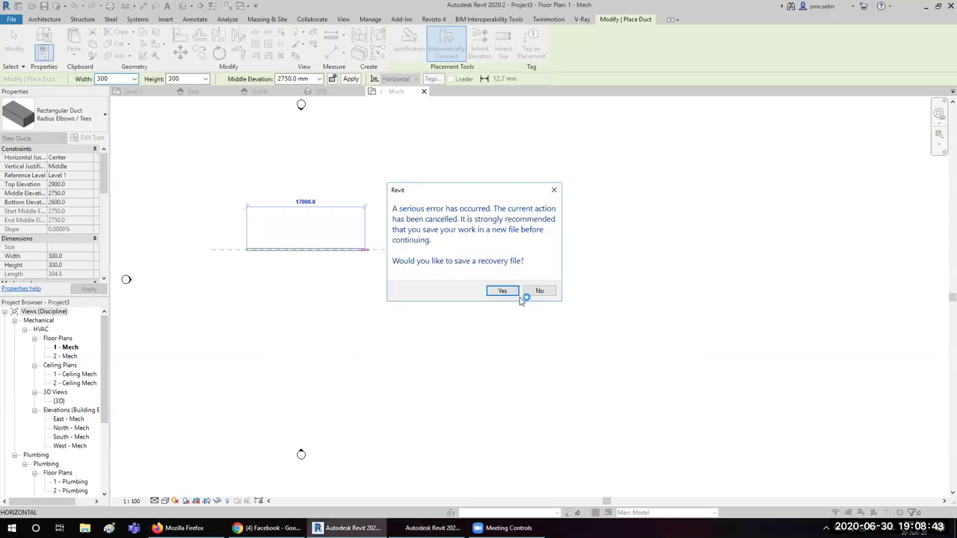
{"action": "left_click", "coordinate": [502, 290]}
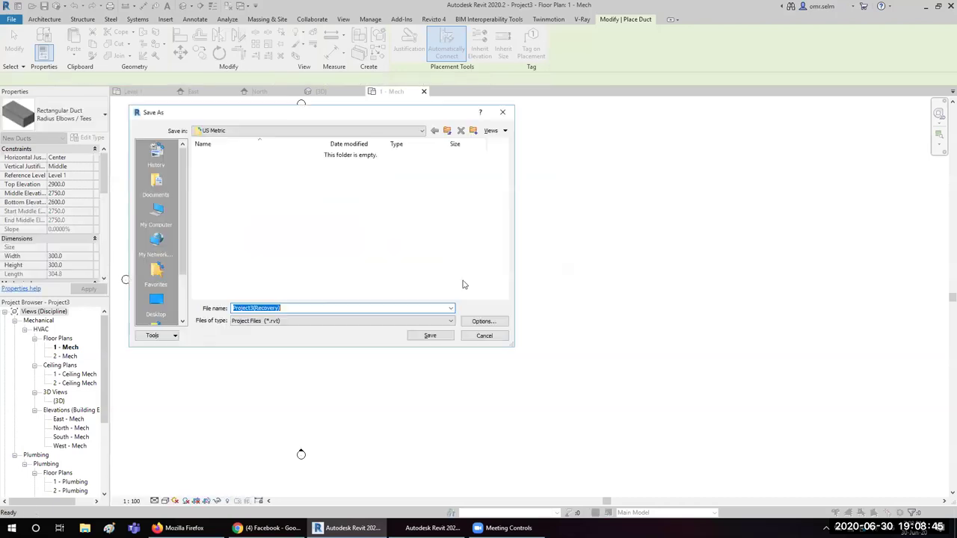
{"action": "left_click", "coordinate": [482, 336]}
- End duct placement and recentre the plan on the duct
{"action": "key", "text": "Escape"}
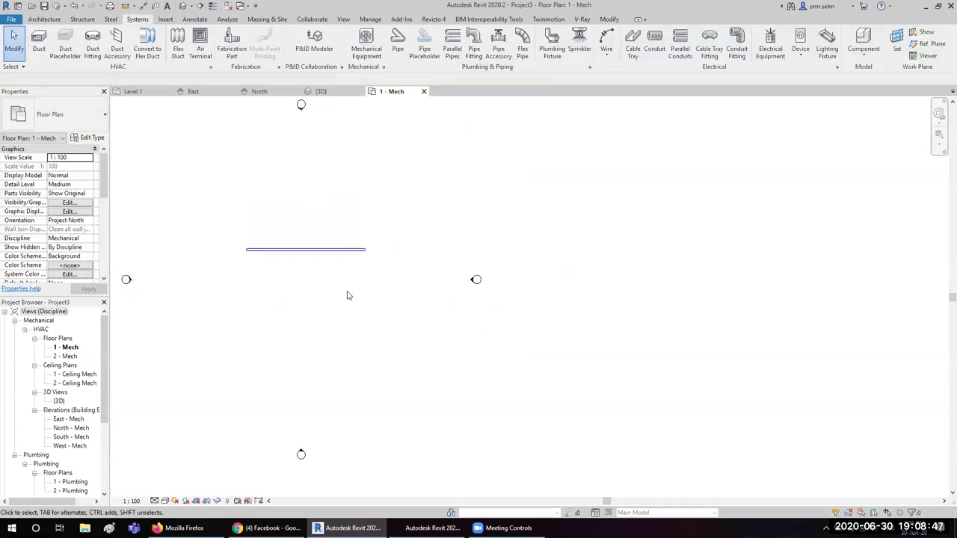
{"action": "middle_click_drag", "start_coordinate": [277, 207], "coordinate": [351, 193]}
{"action": "scroll", "coordinate": [353, 187], "scroll_direction": "up", "scroll_amount": 2}
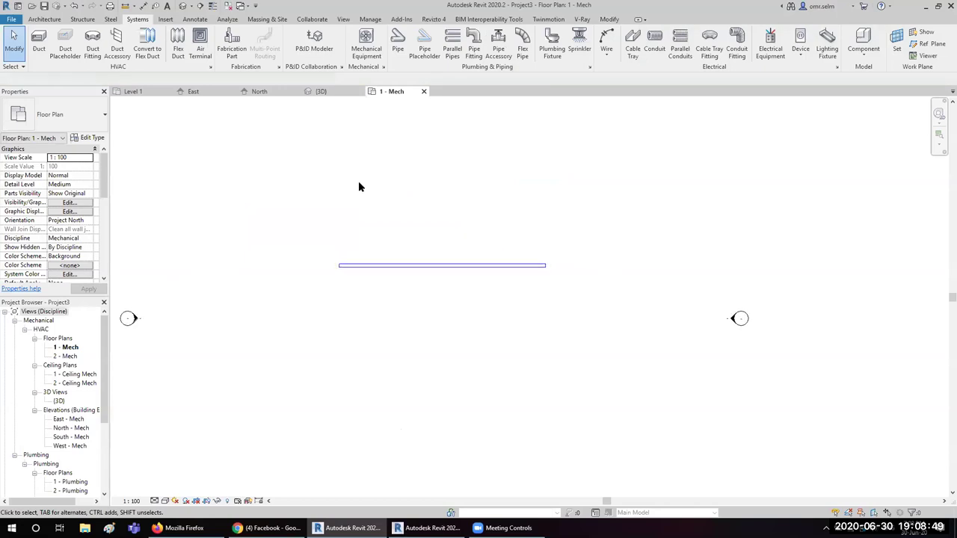
{"action": "middle_click_drag", "start_coordinate": [402, 167], "coordinate": [368, 184]}
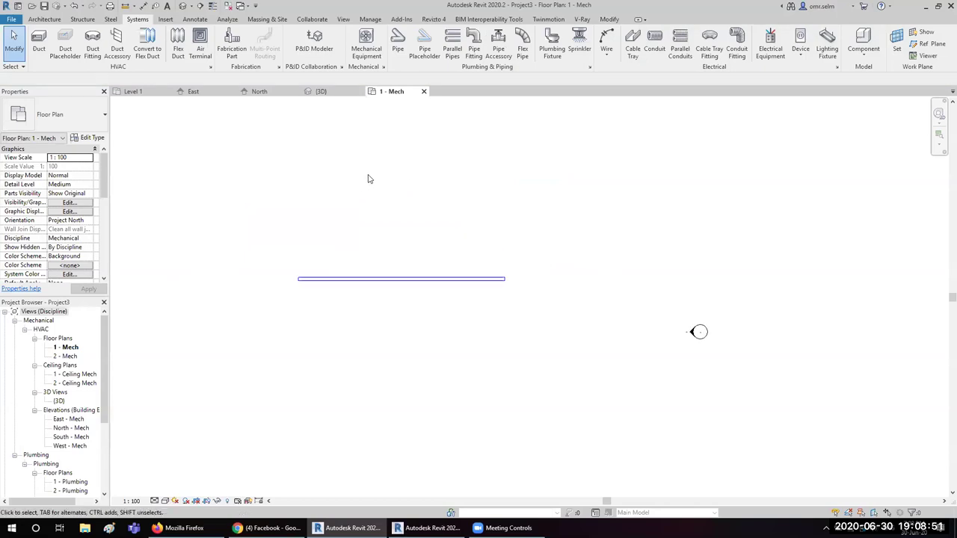
- Choose M_Air Handling Unit - Split System - Vertical 07 as the mechanical equipment type
{"action": "left_click", "coordinate": [372, 52]}
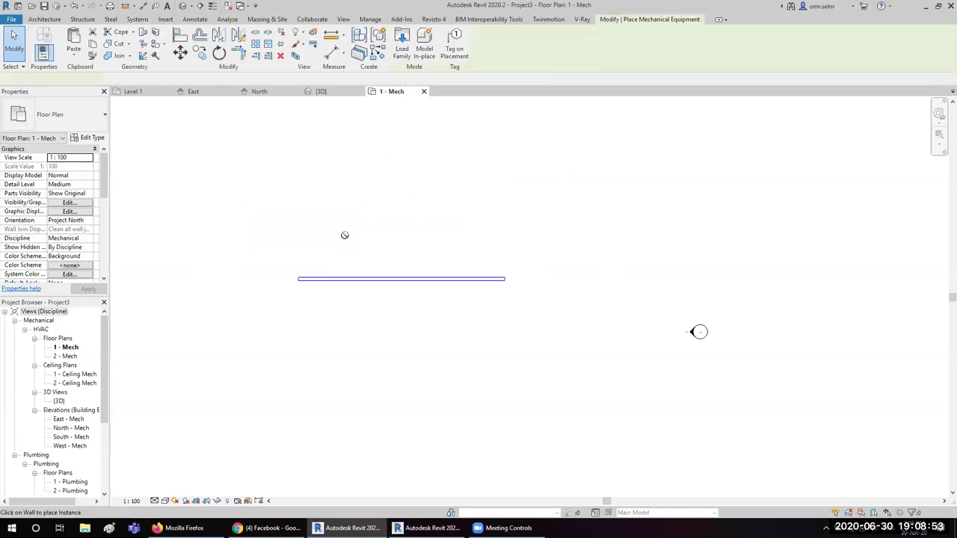
{"action": "left_click", "coordinate": [43, 112]}
{"action": "scroll", "coordinate": [60, 314], "scroll_direction": "up", "scroll_amount": 2}
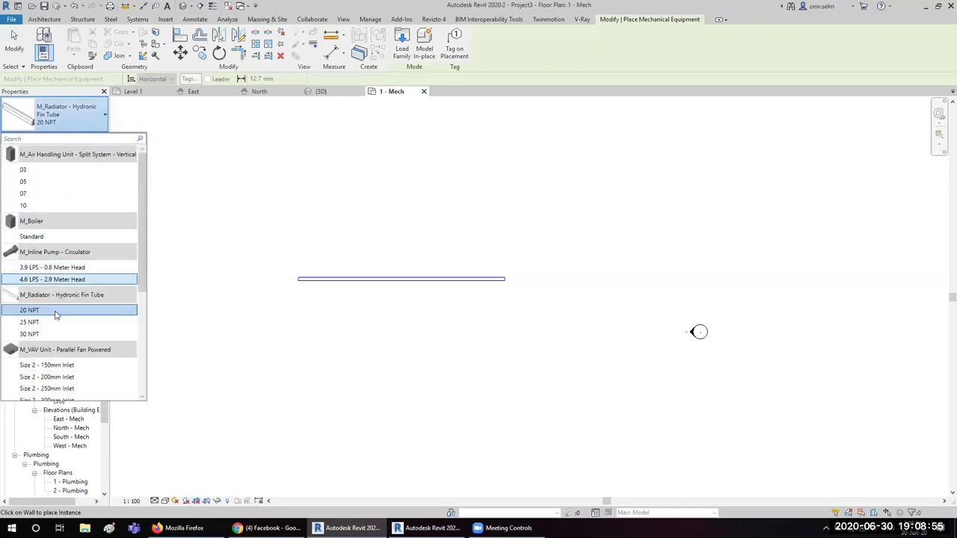
{"action": "scroll", "coordinate": [68, 322], "scroll_direction": "down", "scroll_amount": 3}
{"action": "scroll", "coordinate": [70, 327], "scroll_direction": "down", "scroll_amount": 3}
{"action": "scroll", "coordinate": [69, 327], "scroll_direction": "up", "scroll_amount": 2}
{"action": "scroll", "coordinate": [71, 321], "scroll_direction": "up", "scroll_amount": 5}
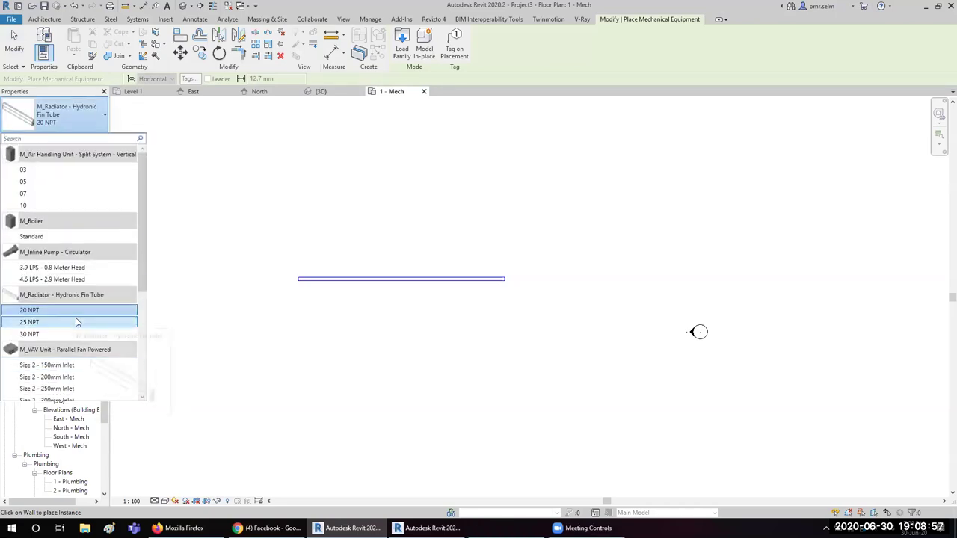
{"action": "scroll", "coordinate": [82, 302], "scroll_direction": "down", "scroll_amount": 3}
{"action": "scroll", "coordinate": [81, 285], "scroll_direction": "up", "scroll_amount": 3}
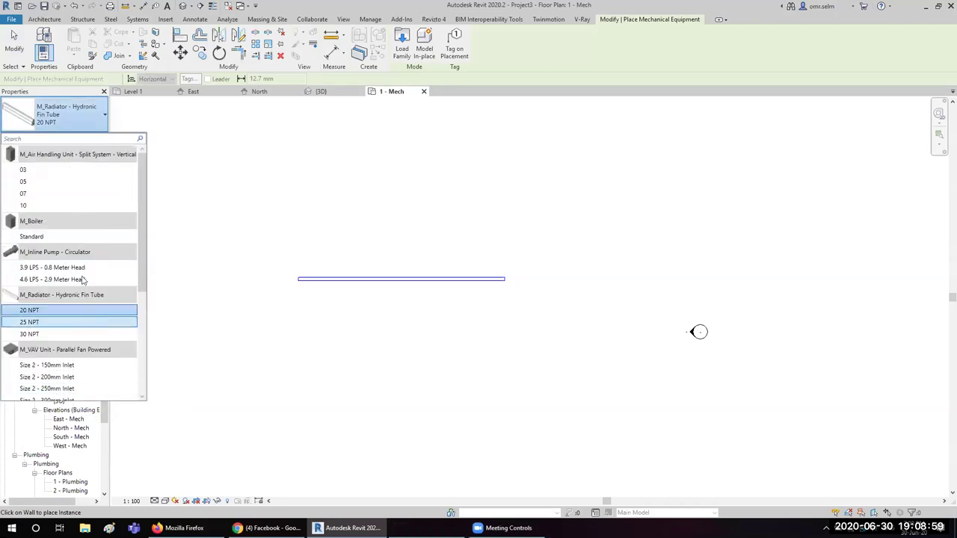
{"action": "left_click", "coordinate": [51, 190]}
- Place the air handling unit in the 1 - Mech plan and select it
{"action": "left_click", "coordinate": [350, 320]}
{"action": "scroll", "coordinate": [338, 370], "scroll_direction": "up", "scroll_amount": 4}
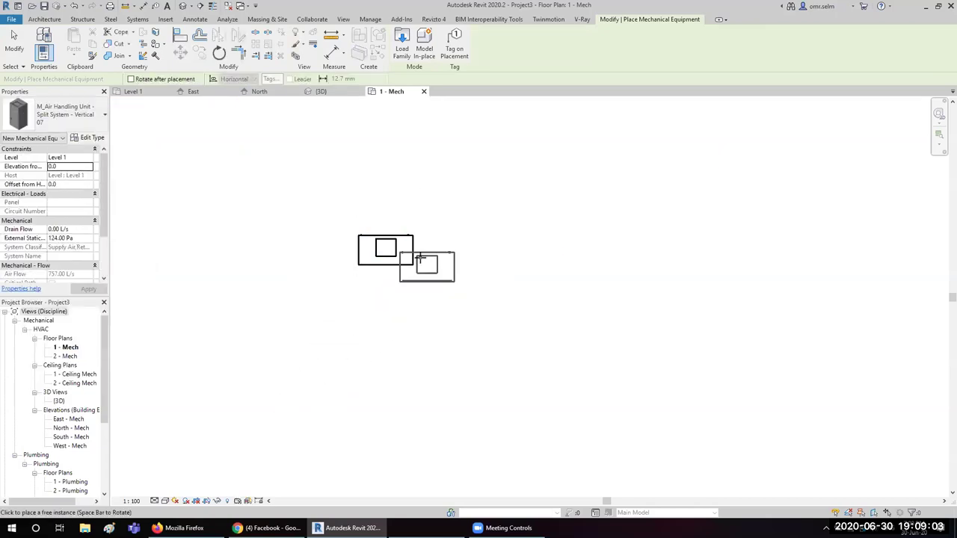
{"action": "key", "text": "Escape"}
{"action": "key", "text": "Escape"}
{"action": "left_click", "coordinate": [395, 230]}
{"action": "scroll", "coordinate": [394, 228], "scroll_direction": "up", "scroll_amount": 2}
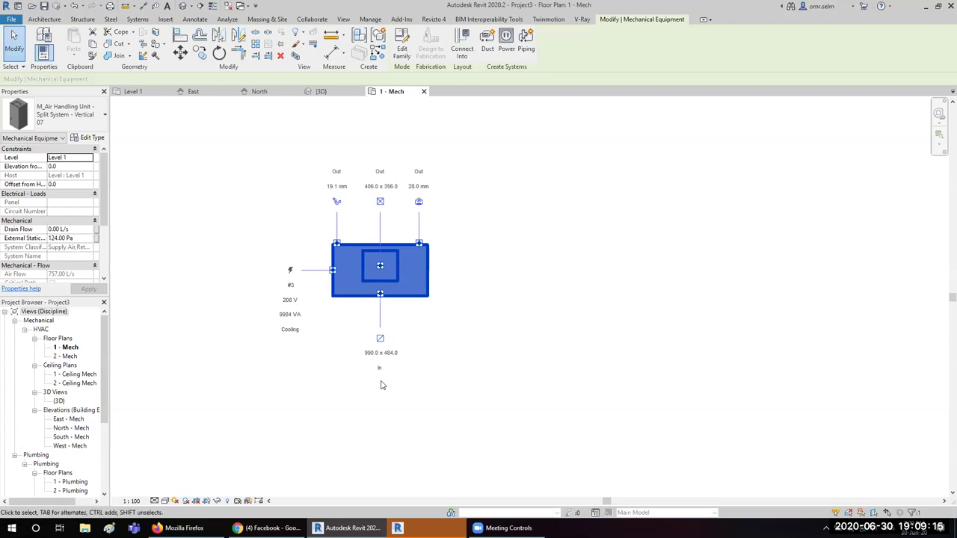
- Draw a pipe from the unit's 28 mm connector, running up and then right
{"action": "left_click", "coordinate": [448, 305]}
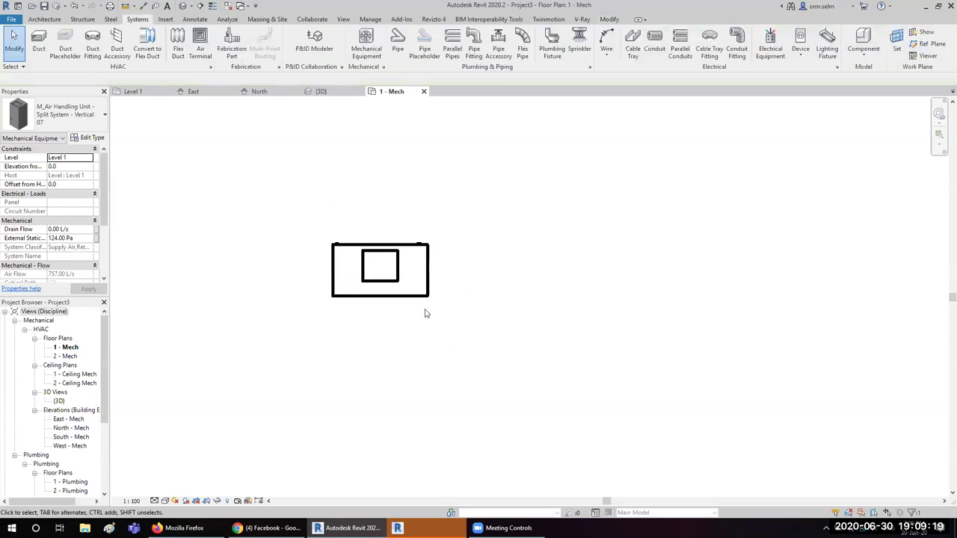
{"action": "left_click", "coordinate": [415, 261]}
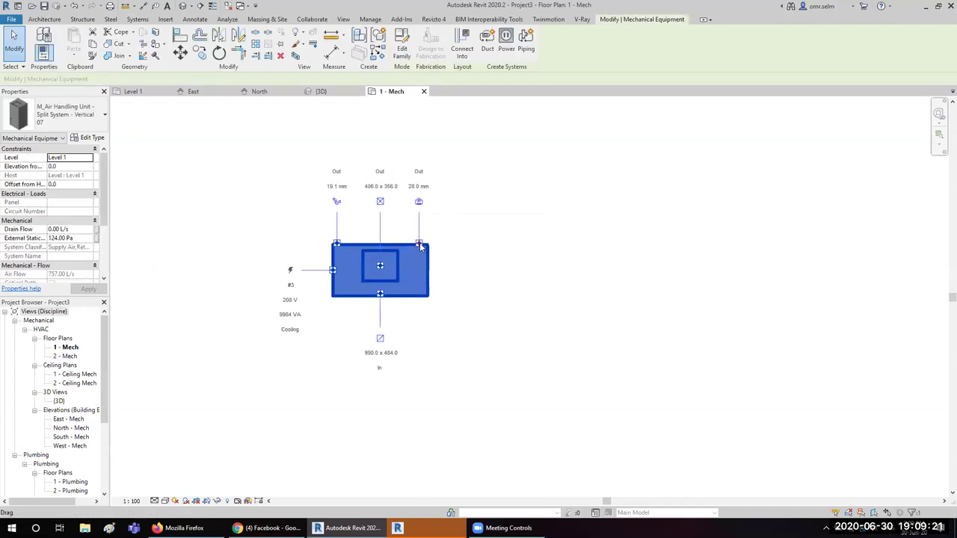
{"action": "right_click", "coordinate": [420, 251]}
{"action": "left_click", "coordinate": [449, 261]}
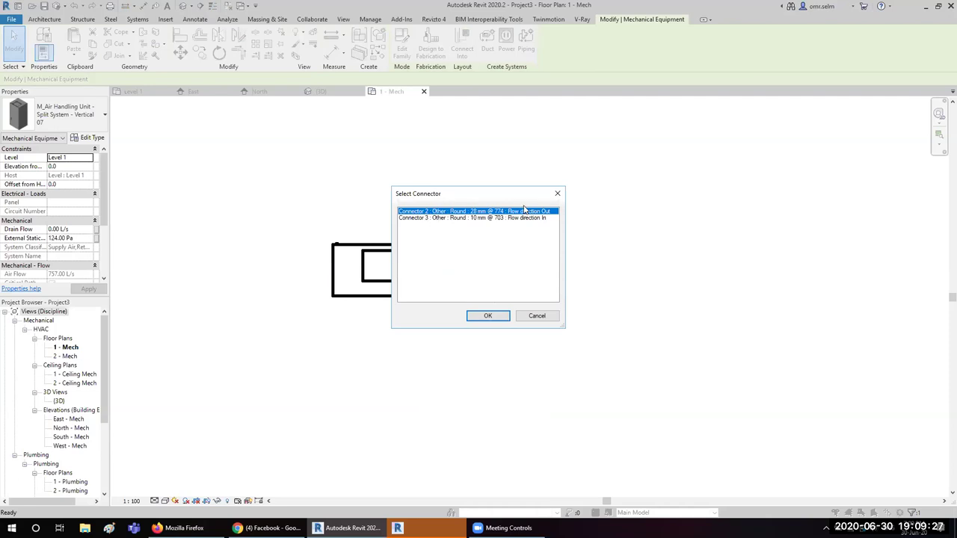
{"action": "left_click", "coordinate": [486, 315]}
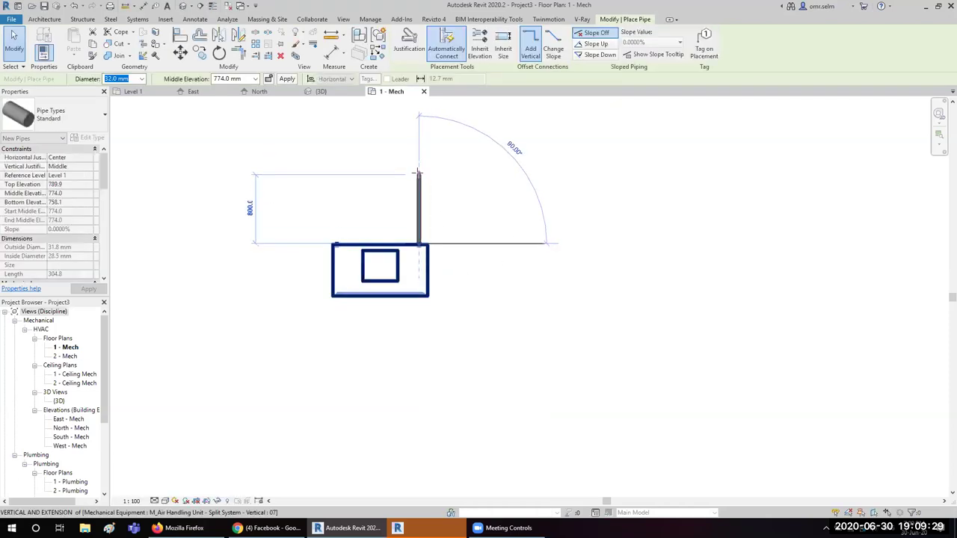
{"action": "left_click", "coordinate": [495, 198]}
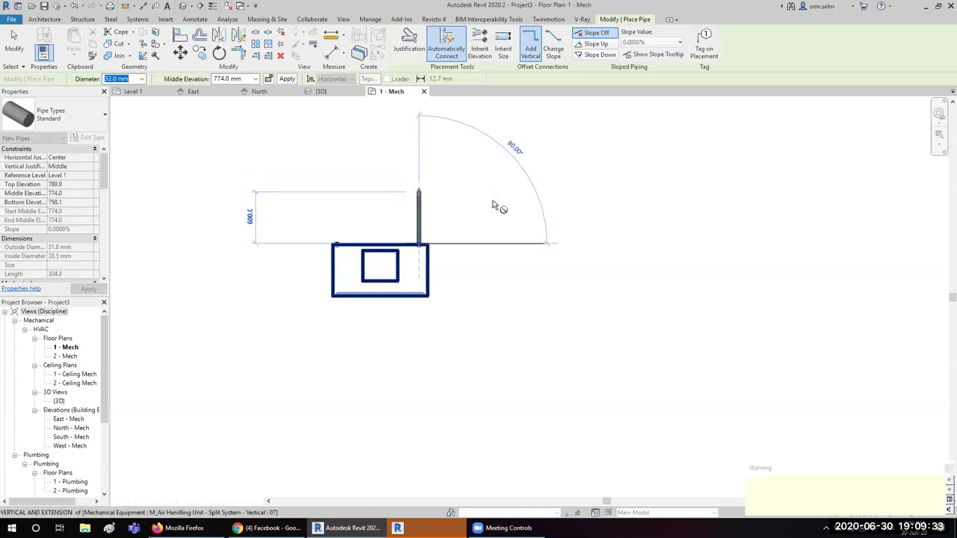
{"action": "left_click", "coordinate": [513, 188]}
{"action": "key", "text": "Escape"}
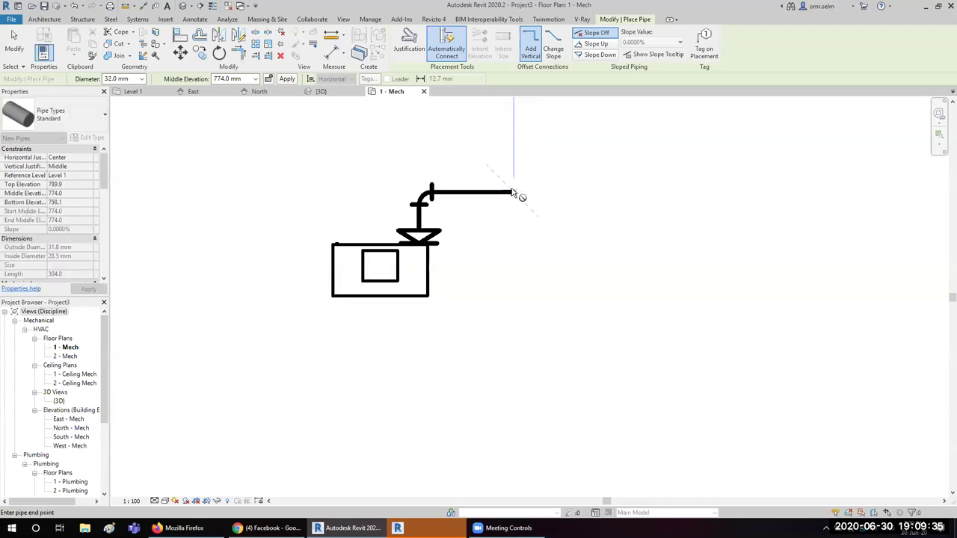
{"action": "key", "text": "Escape"}
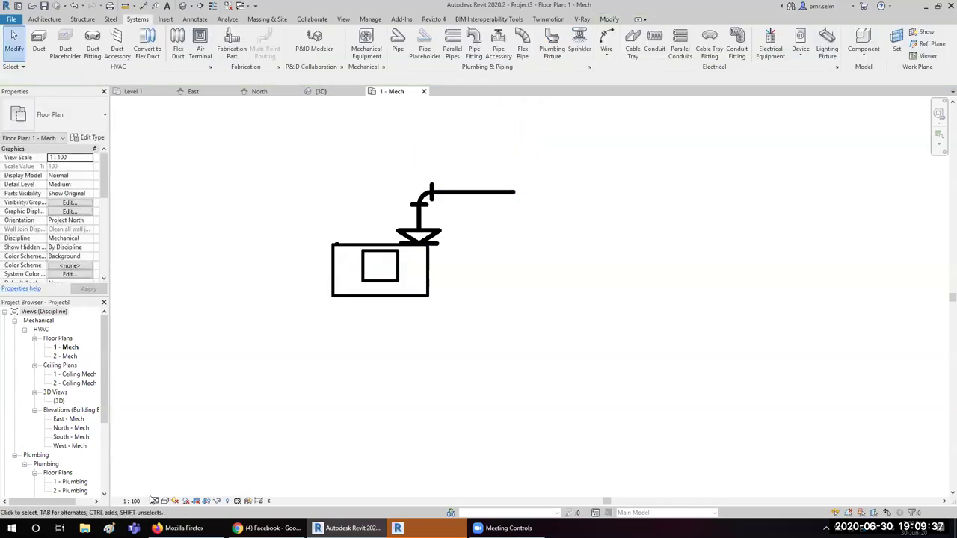
- Set the view to Fine detail level with Thin Lines
{"action": "left_click", "coordinate": [154, 501]}
{"action": "left_click", "coordinate": [165, 490]}
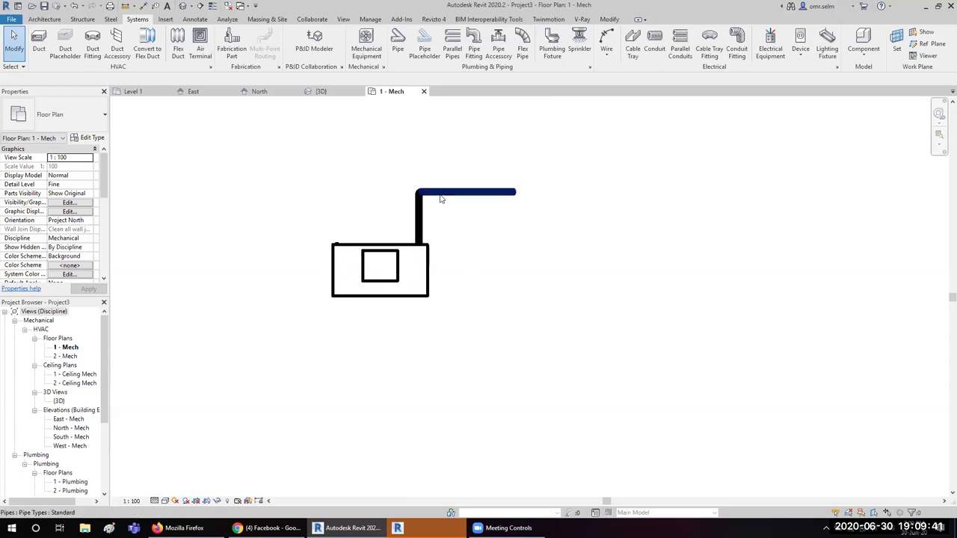
{"action": "left_click", "coordinate": [214, 6]}
{"action": "scroll", "coordinate": [502, 218], "scroll_direction": "up", "scroll_amount": 2}
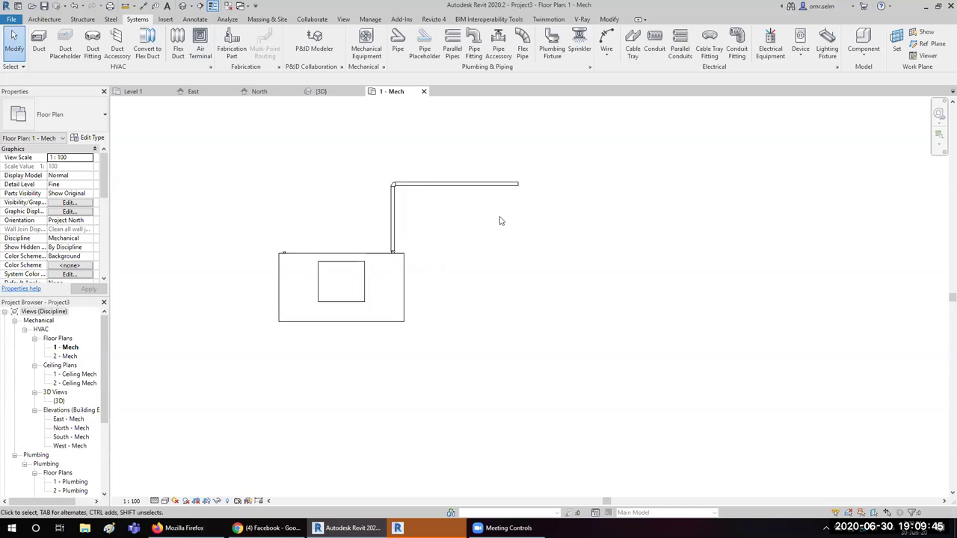
{"action": "middle_click_drag", "start_coordinate": [466, 248], "coordinate": [293, 312]}
{"action": "middle_click_drag", "start_coordinate": [429, 291], "coordinate": [464, 280]}
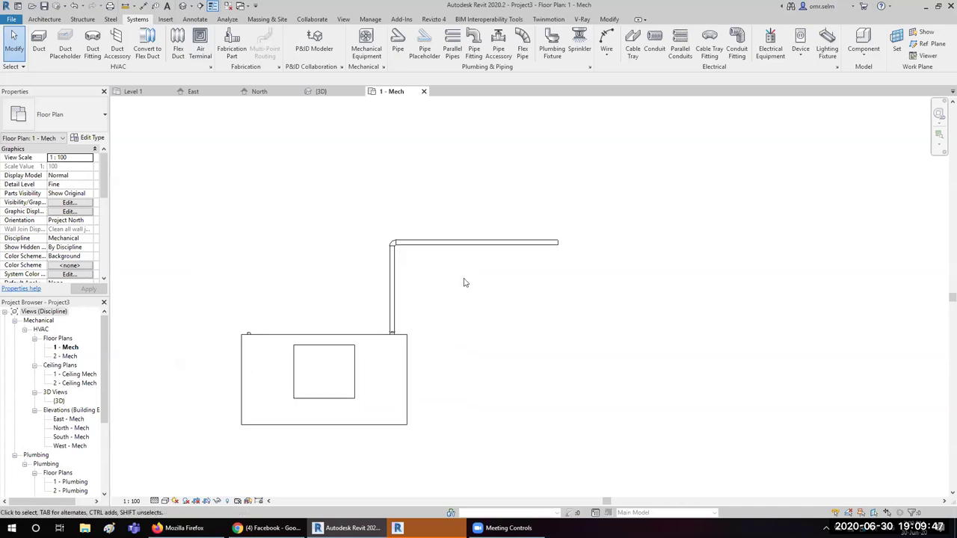
- Extend the top pipe upward, then leftward with a 2% downward slope
{"action": "left_click", "coordinate": [513, 244]}
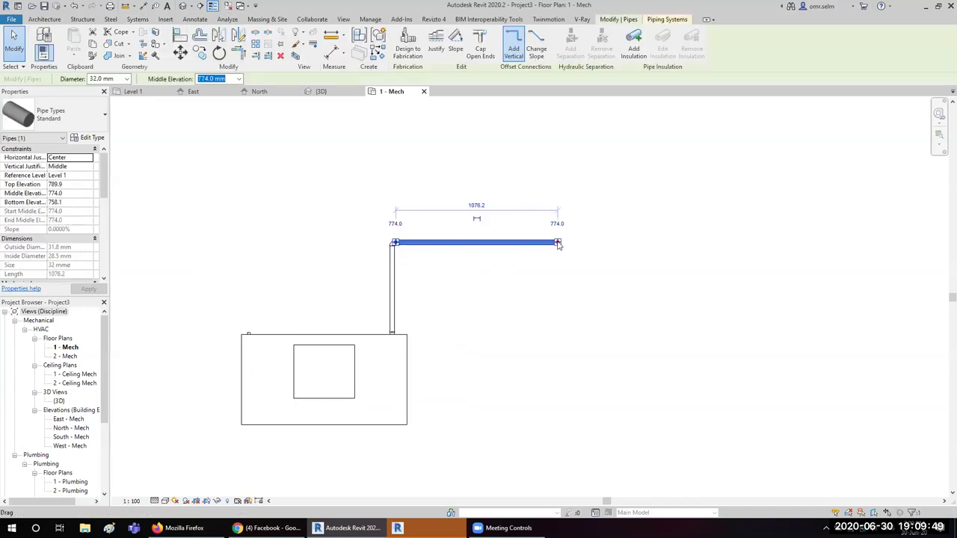
{"action": "right_click", "coordinate": [557, 241]}
{"action": "left_click", "coordinate": [588, 288]}
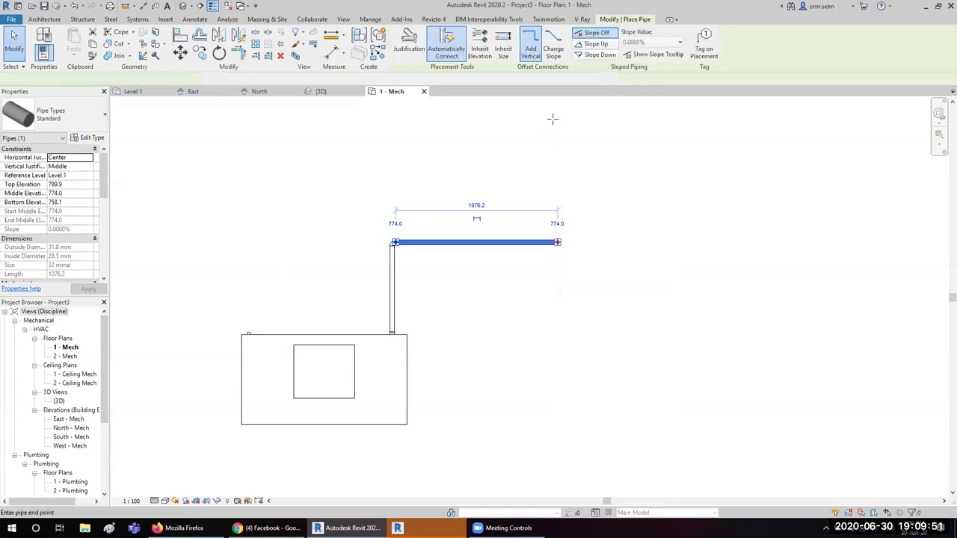
{"action": "left_click", "coordinate": [318, 117]}
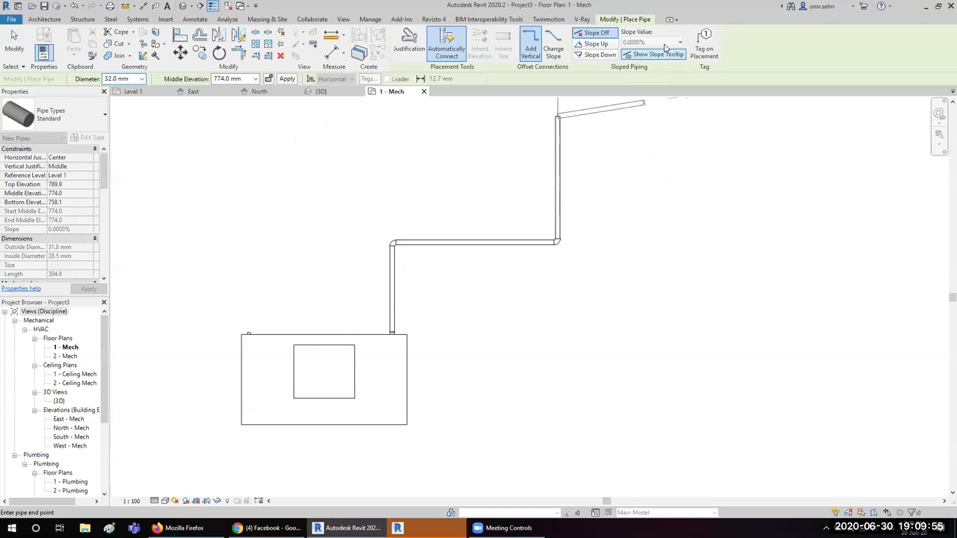
{"action": "left_click", "coordinate": [599, 55]}
{"action": "left_click", "coordinate": [679, 41]}
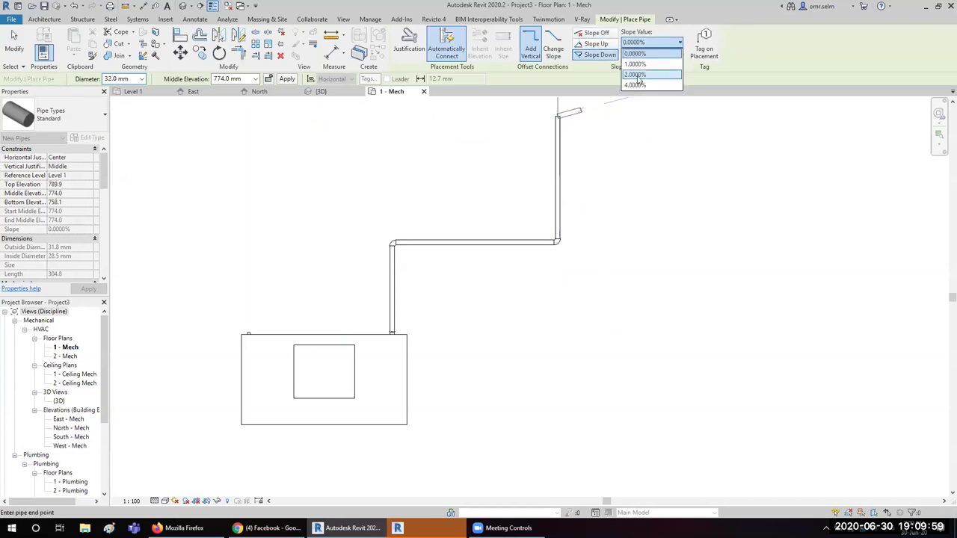
{"action": "left_click", "coordinate": [643, 80]}
{"action": "left_click", "coordinate": [234, 117]}
{"action": "key", "text": "Escape"}
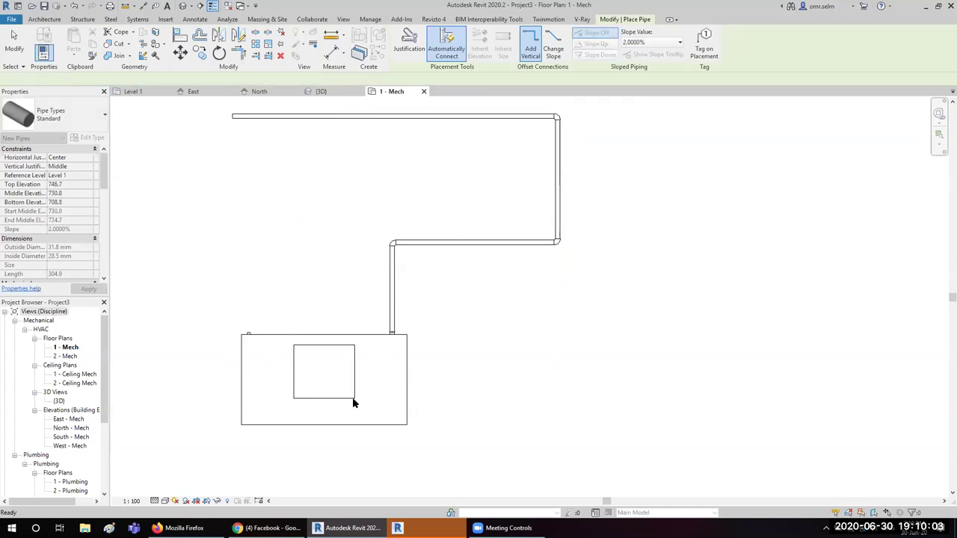
{"action": "key", "text": "Escape"}
- Draw a 500-wide duct down from the unit's connector, then decline the recovery save after the error
{"action": "left_click", "coordinate": [353, 402]}
{"action": "middle_click_drag", "start_coordinate": [449, 359], "coordinate": [455, 168]}
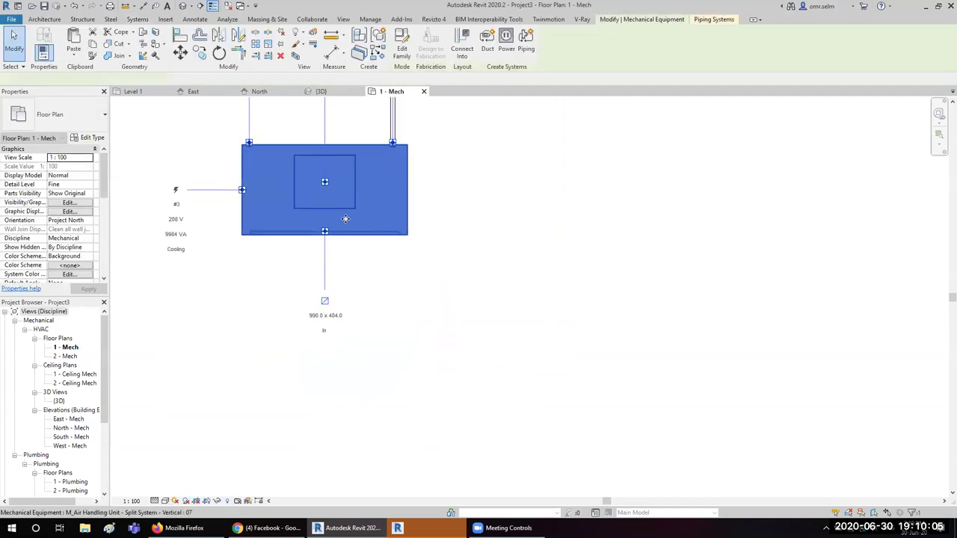
{"action": "right_click", "coordinate": [325, 230]}
{"action": "left_click", "coordinate": [351, 261]}
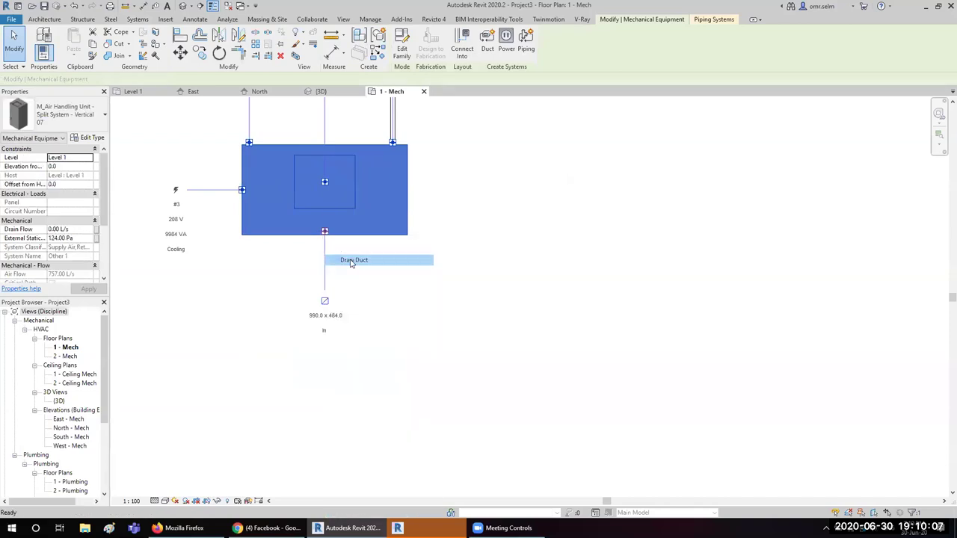
{"action": "scroll", "coordinate": [306, 254], "scroll_direction": "down", "scroll_amount": 2}
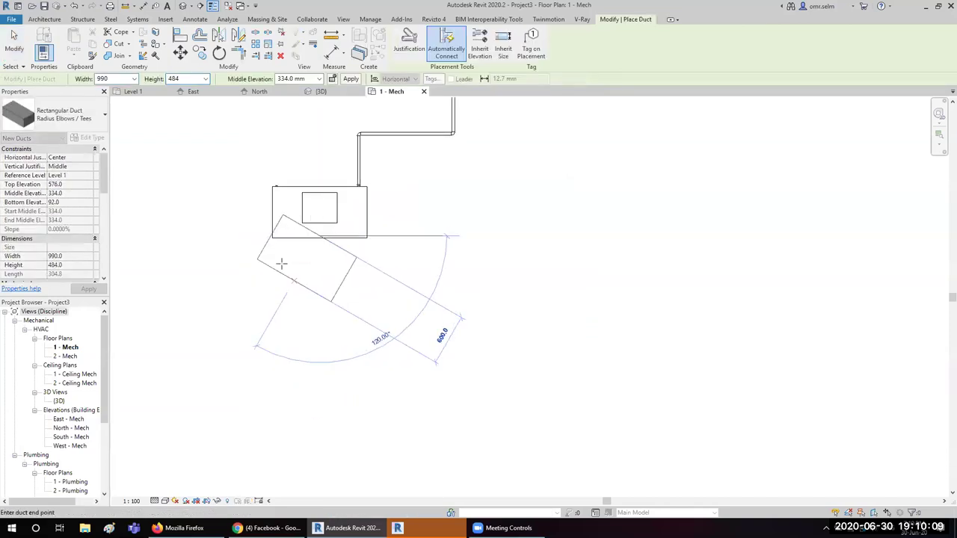
{"action": "left_click", "coordinate": [134, 78]}
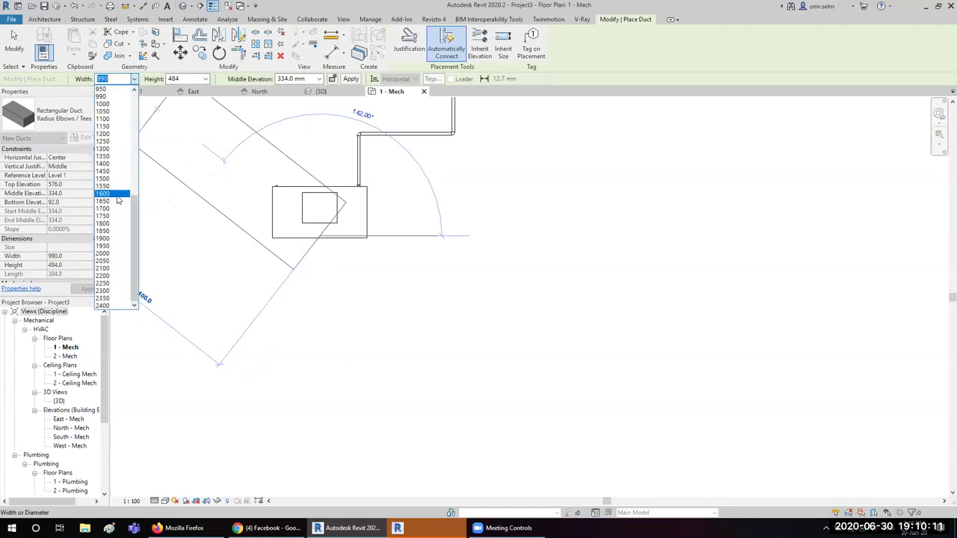
{"action": "scroll", "coordinate": [119, 146], "scroll_direction": "up", "scroll_amount": 5}
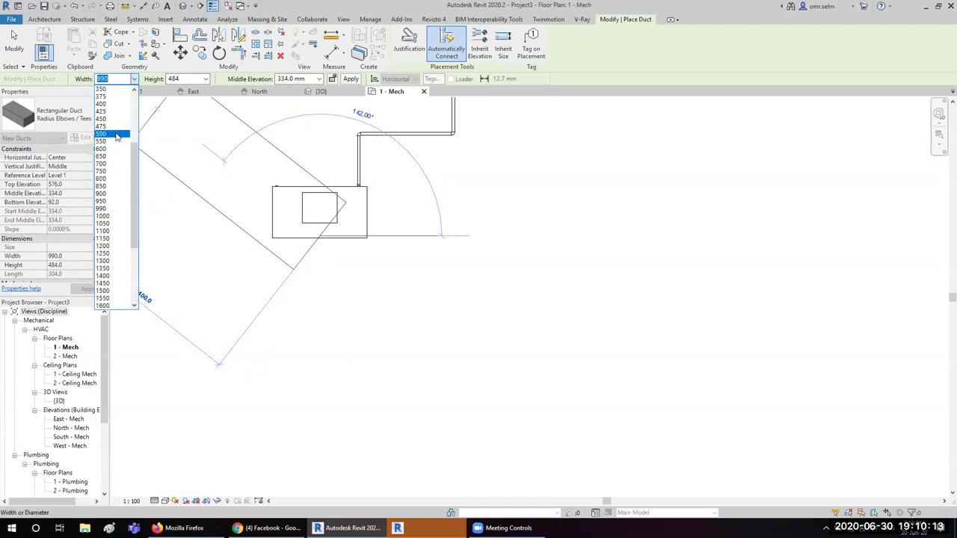
{"action": "left_click", "coordinate": [116, 133]}
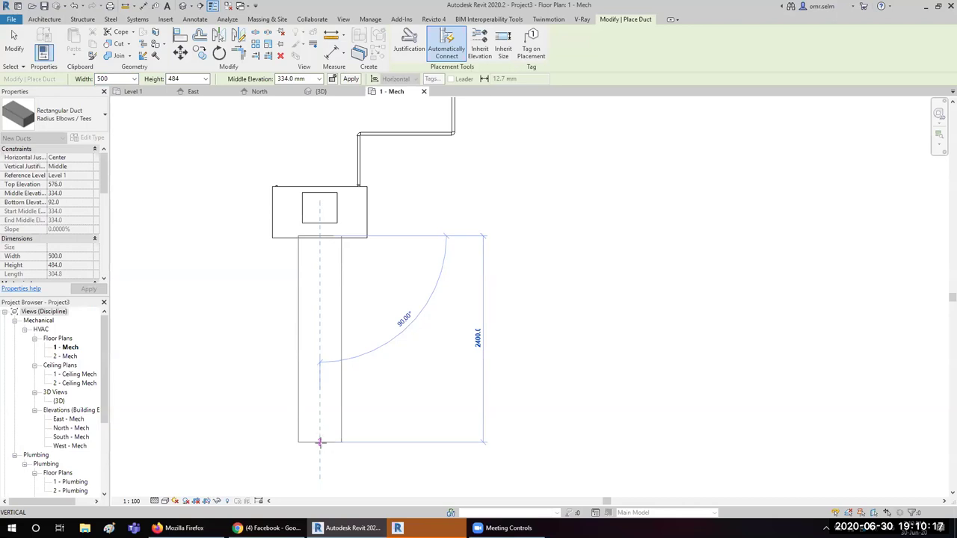
{"action": "left_click", "coordinate": [321, 442]}
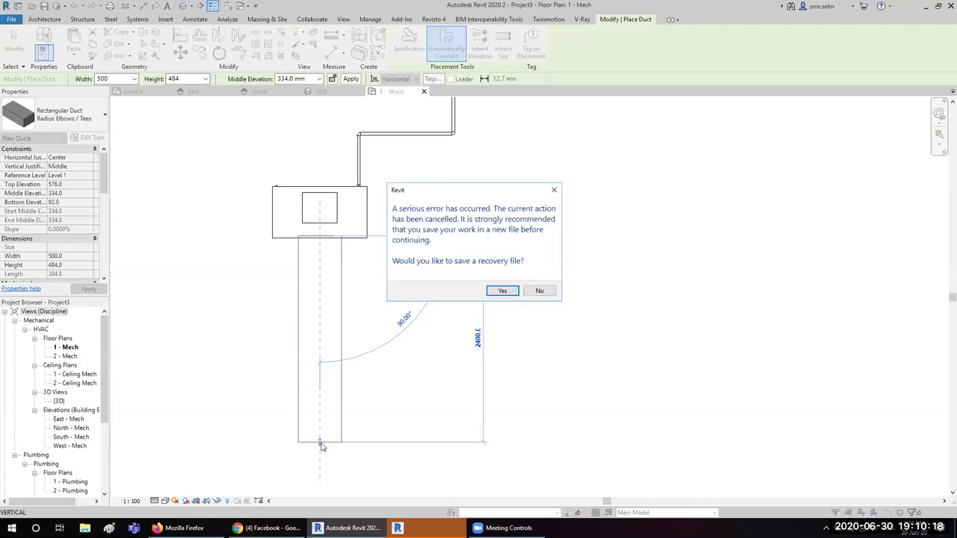
{"action": "left_click", "coordinate": [539, 291]}
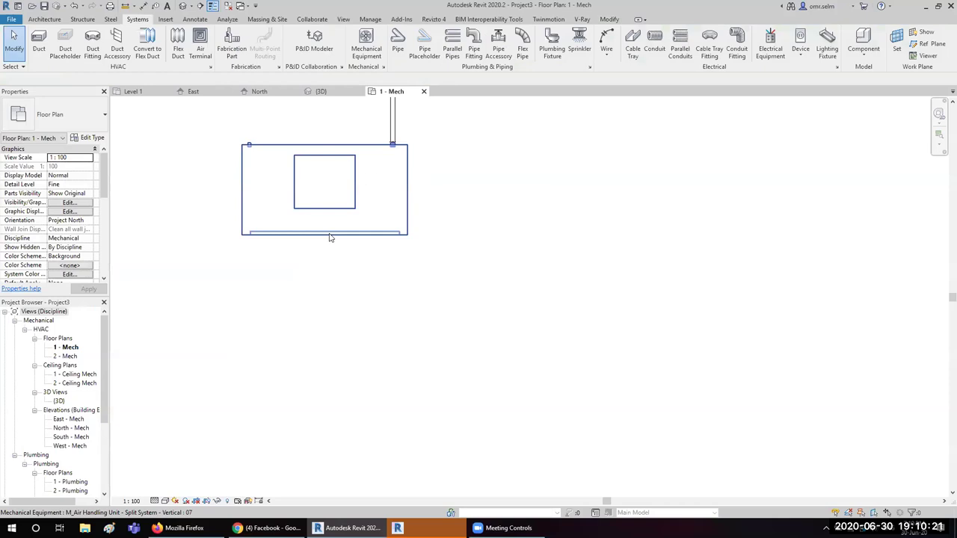
- Retry drawing a duct from the unit's connector and decline the recovery save again
{"action": "left_click", "coordinate": [329, 237]}
{"action": "right_click", "coordinate": [322, 215]}
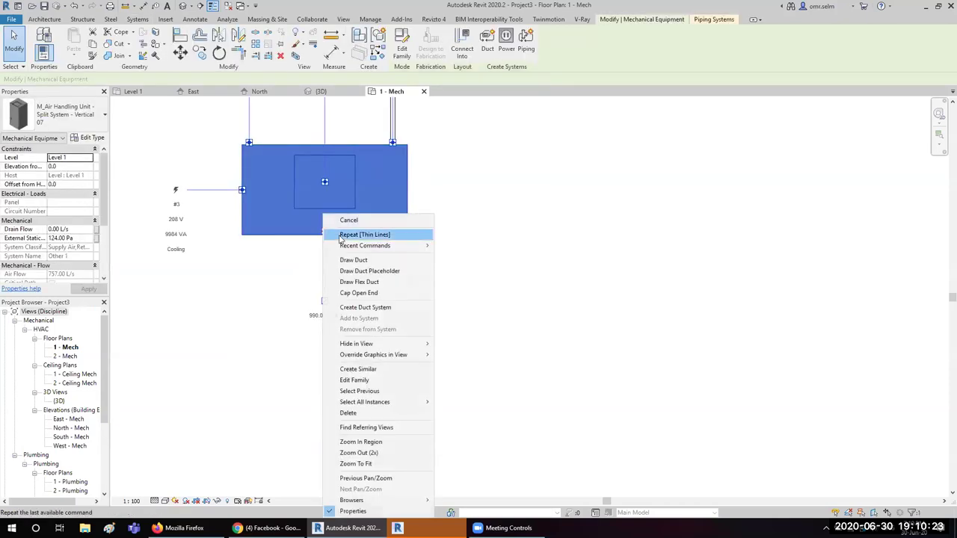
{"action": "left_click", "coordinate": [351, 261]}
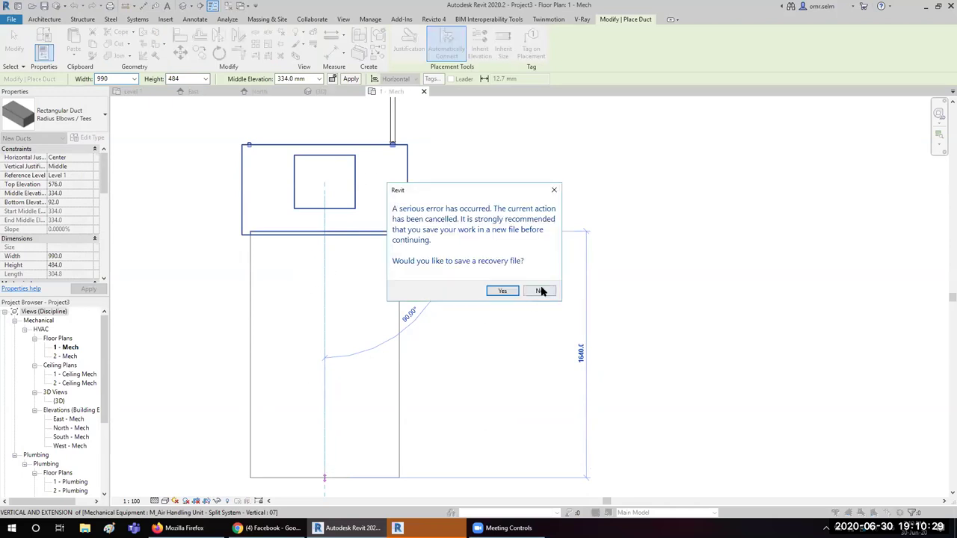
{"action": "left_click", "coordinate": [542, 291]}
- Select the duct below the unit and open its width list, leaving it at 990
{"action": "scroll", "coordinate": [385, 243], "scroll_direction": "down", "scroll_amount": 3}
{"action": "scroll", "coordinate": [378, 277], "scroll_direction": "down", "scroll_amount": 2}
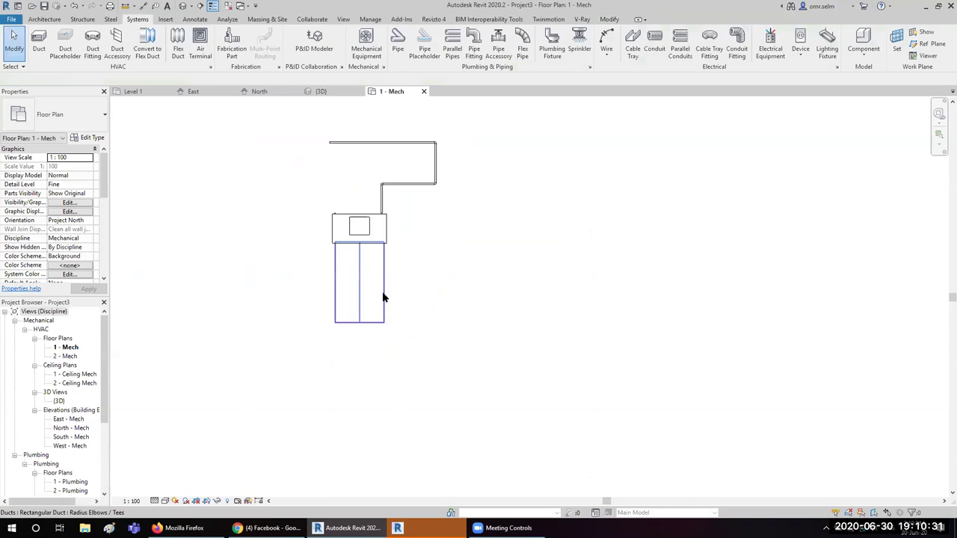
{"action": "left_click", "coordinate": [385, 322]}
{"action": "scroll", "coordinate": [379, 332], "scroll_direction": "up", "scroll_amount": 3}
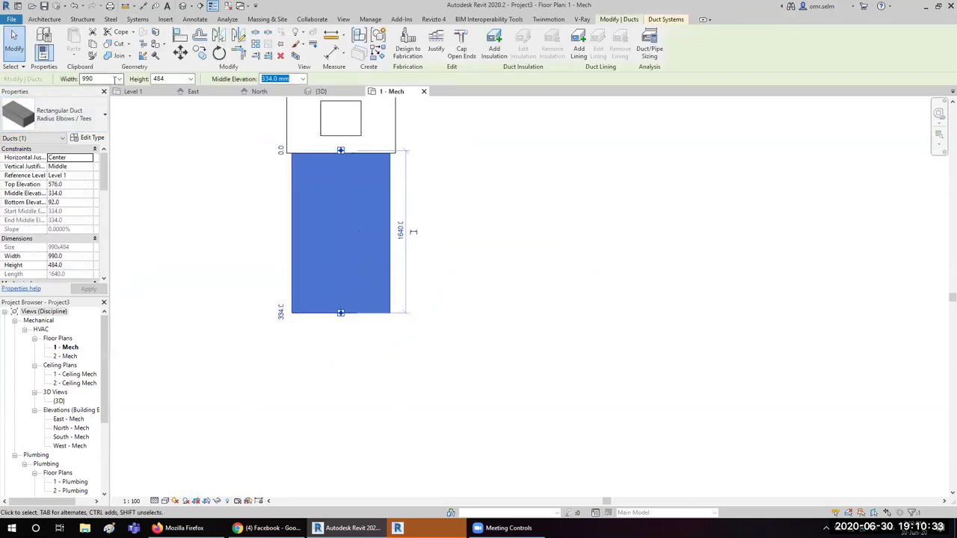
{"action": "left_click", "coordinate": [118, 78]}
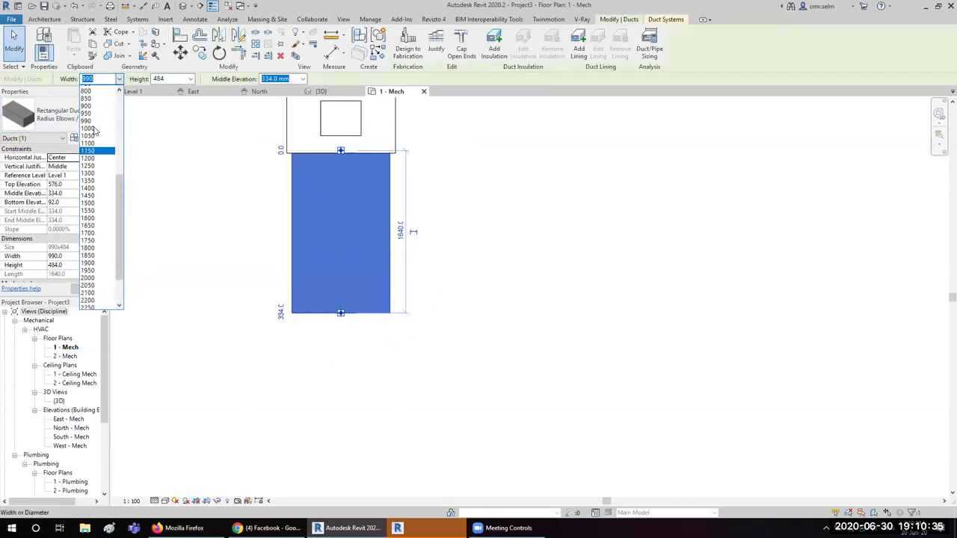
{"action": "left_click", "coordinate": [362, 196]}
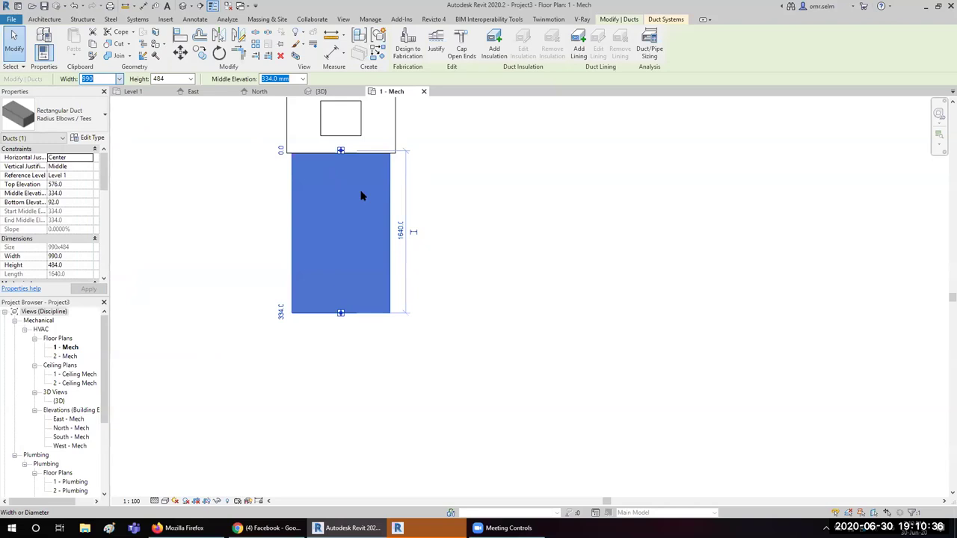
{"action": "left_click", "coordinate": [551, 232]}
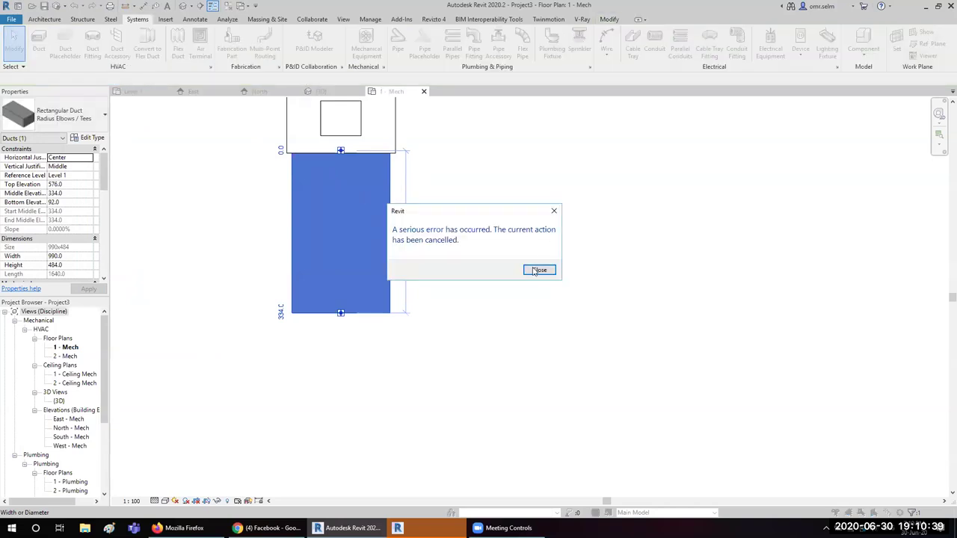
- Dismiss the serious error, skip the recovery save, and close the add-in warning and unsent error report
{"action": "left_click", "coordinate": [535, 270]}
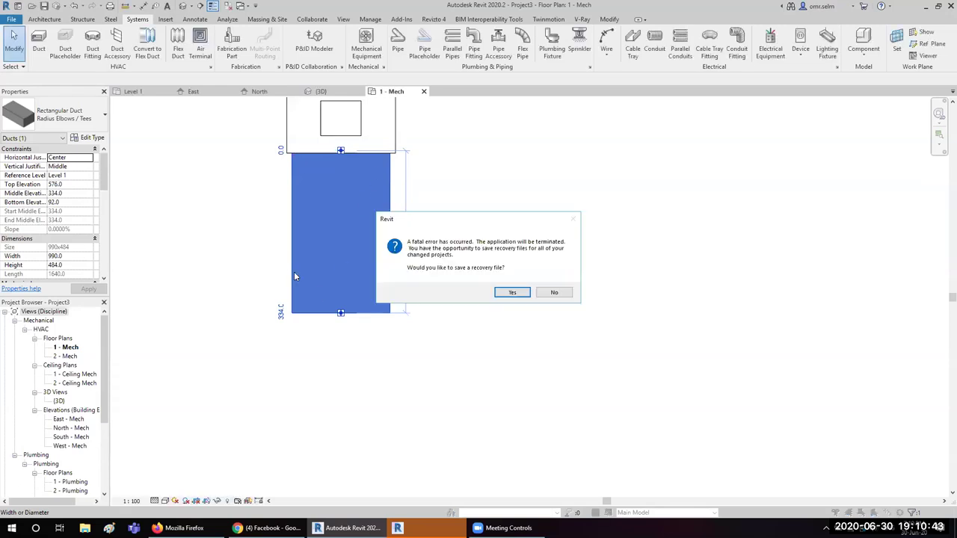
{"action": "left_click", "coordinate": [550, 297]}
{"action": "left_click", "coordinate": [540, 297]}
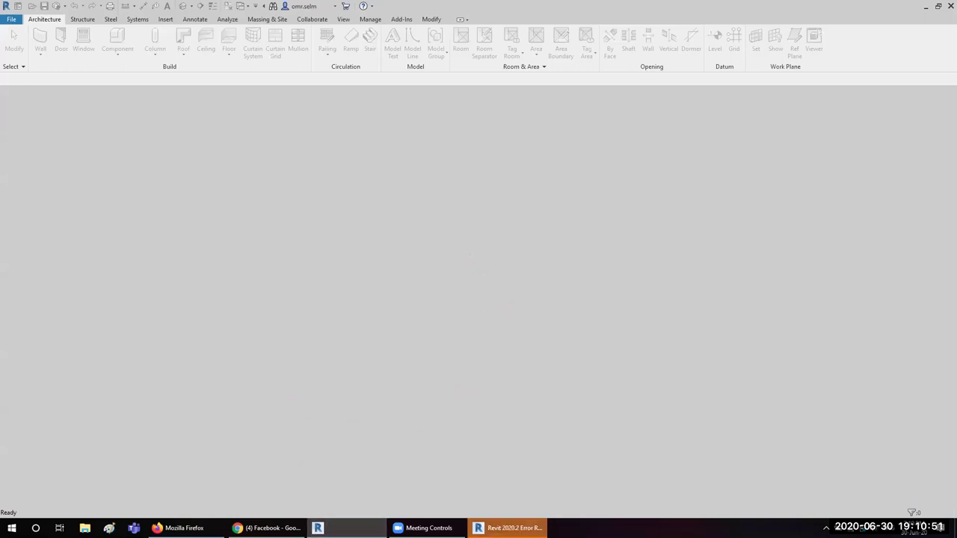
{"action": "left_click", "coordinate": [579, 119]}
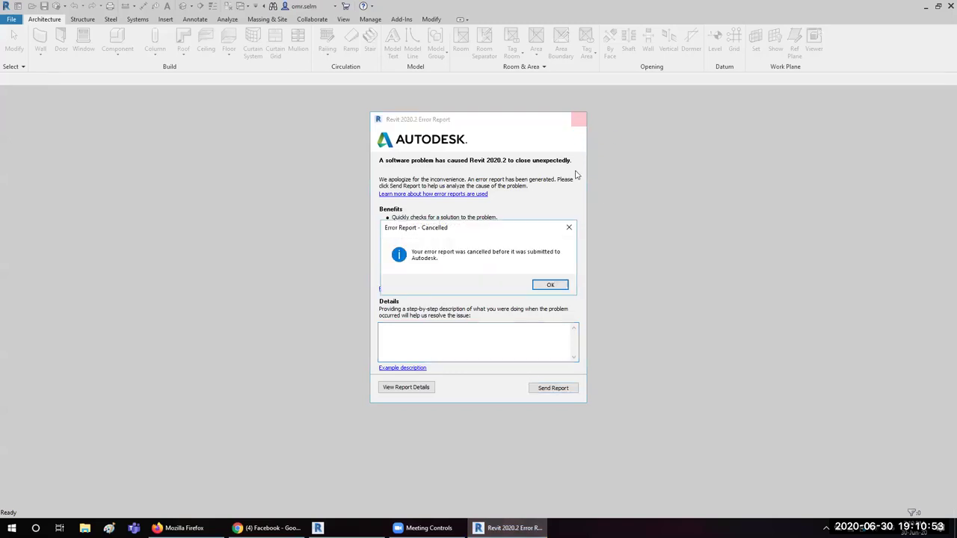
{"action": "left_click", "coordinate": [552, 286]}
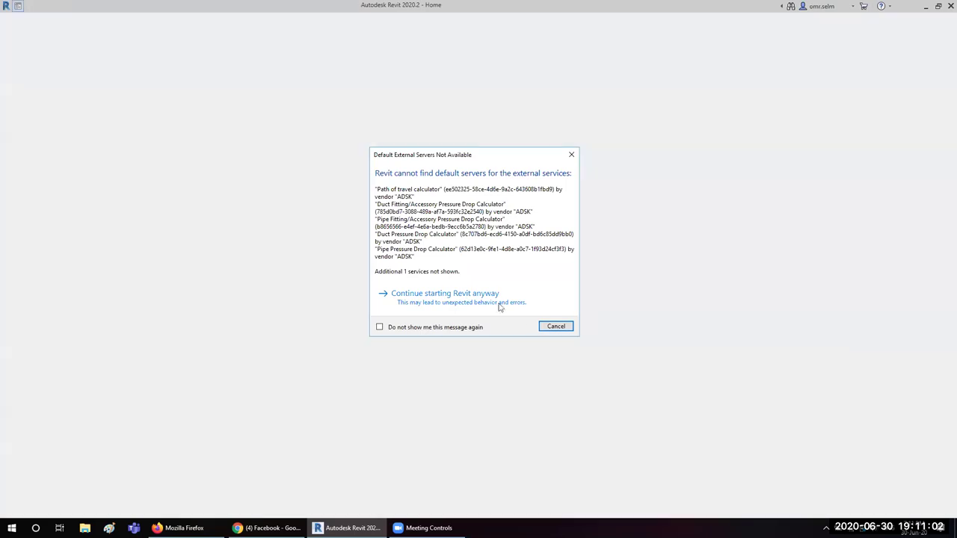
- Dismiss the servers warning and create a new project from the Architectural Template
{"action": "left_click", "coordinate": [471, 297]}
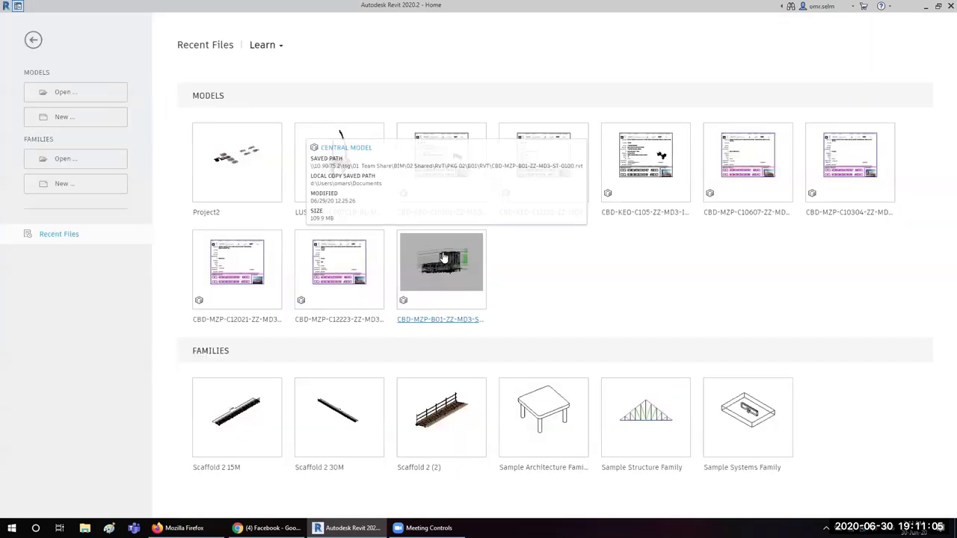
{"action": "left_click", "coordinate": [68, 119]}
{"action": "left_click", "coordinate": [461, 155]}
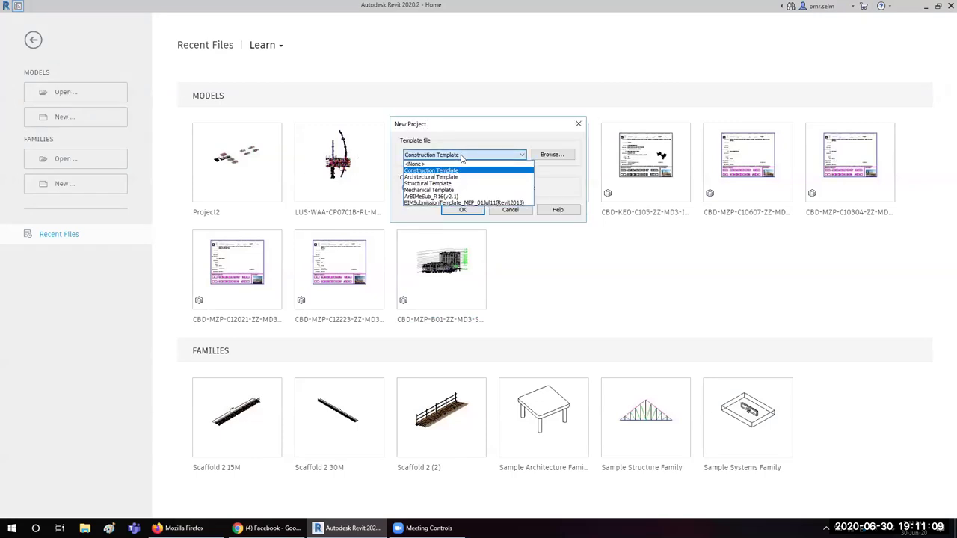
{"action": "left_click", "coordinate": [460, 182]}
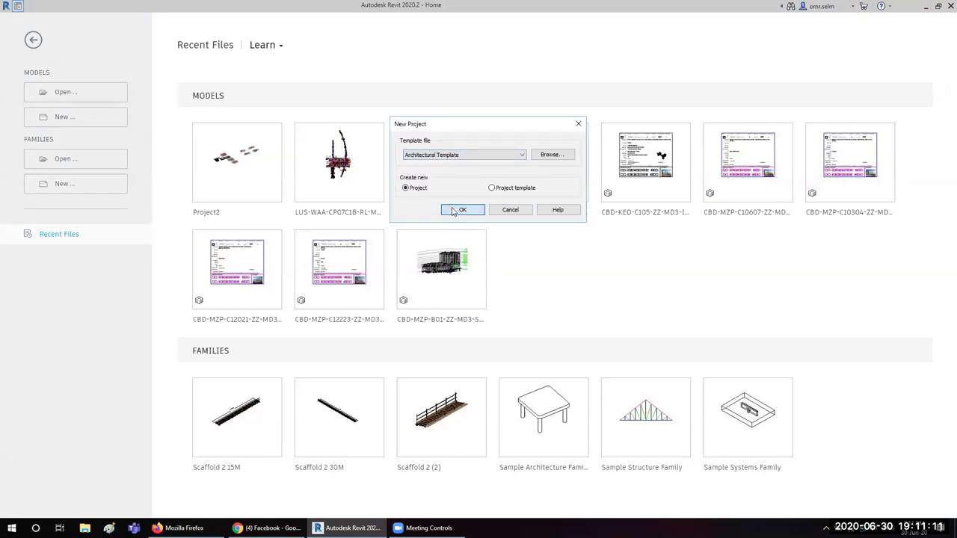
{"action": "left_click", "coordinate": [458, 209]}
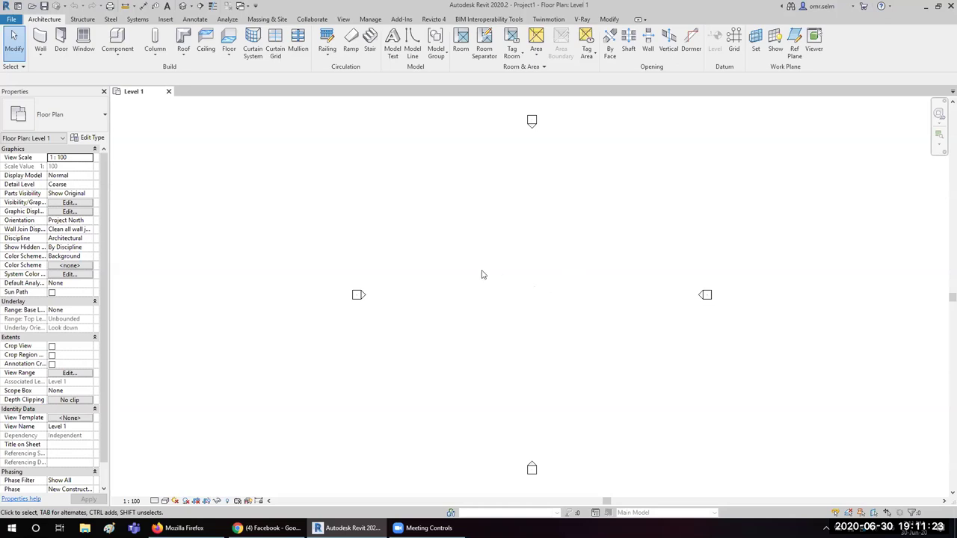
- Turn the Project Browser back on under User Interface and open the East elevation
{"action": "scroll", "coordinate": [578, 314], "scroll_direction": "up", "scroll_amount": 2}
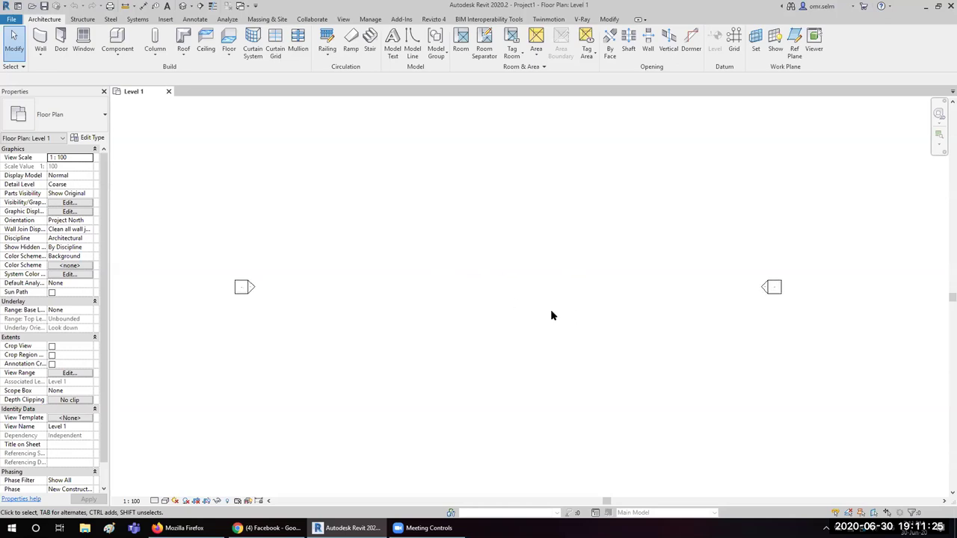
{"action": "scroll", "coordinate": [284, 246], "scroll_direction": "down", "scroll_amount": 1}
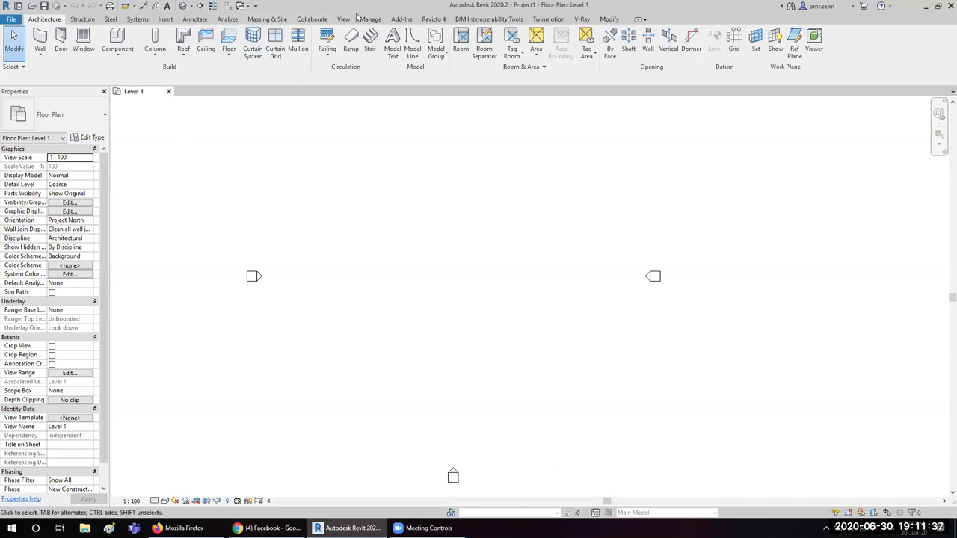
{"action": "scroll", "coordinate": [532, 37], "scroll_direction": "down", "scroll_amount": 9}
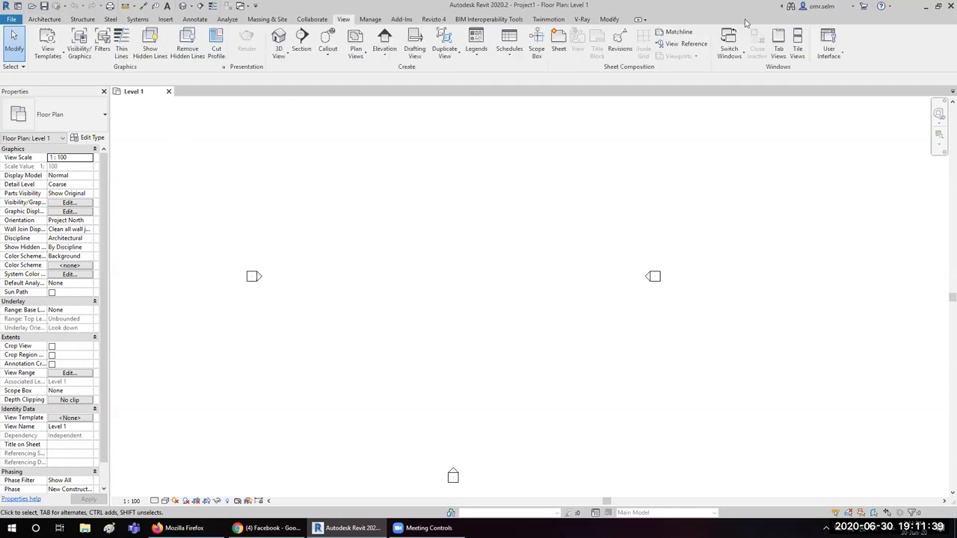
{"action": "left_click", "coordinate": [829, 49]}
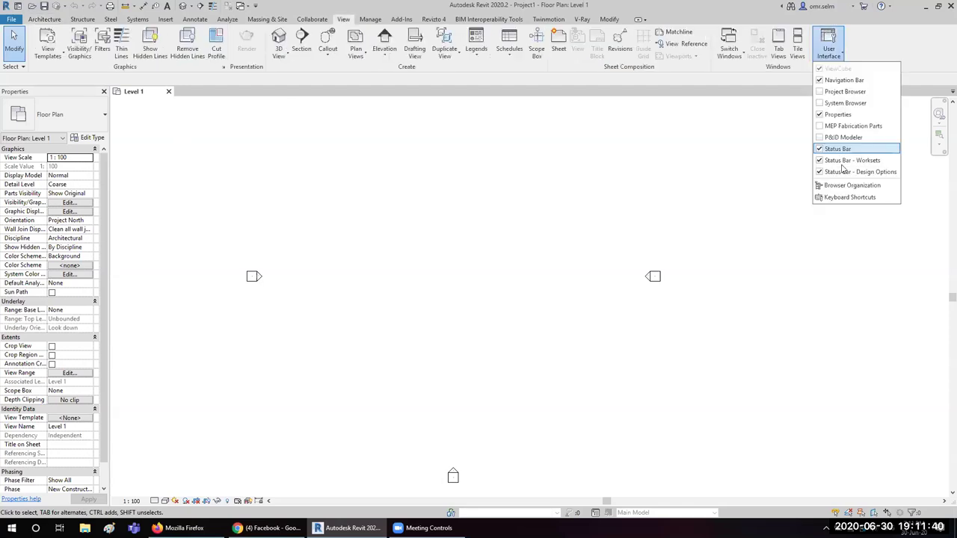
{"action": "left_click", "coordinate": [846, 91]}
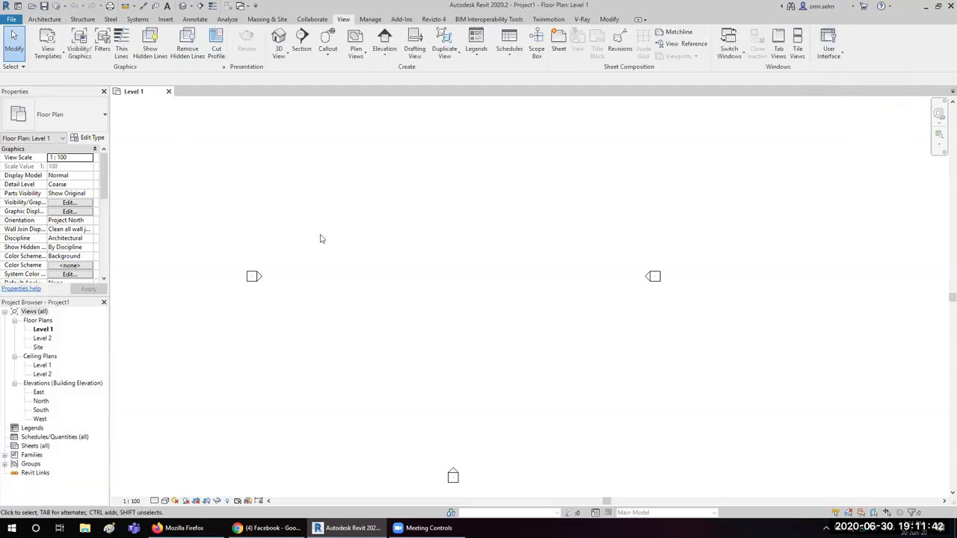
{"action": "double_click", "coordinate": [38, 392]}
{"action": "scroll", "coordinate": [386, 346], "scroll_direction": "down", "scroll_amount": 3}
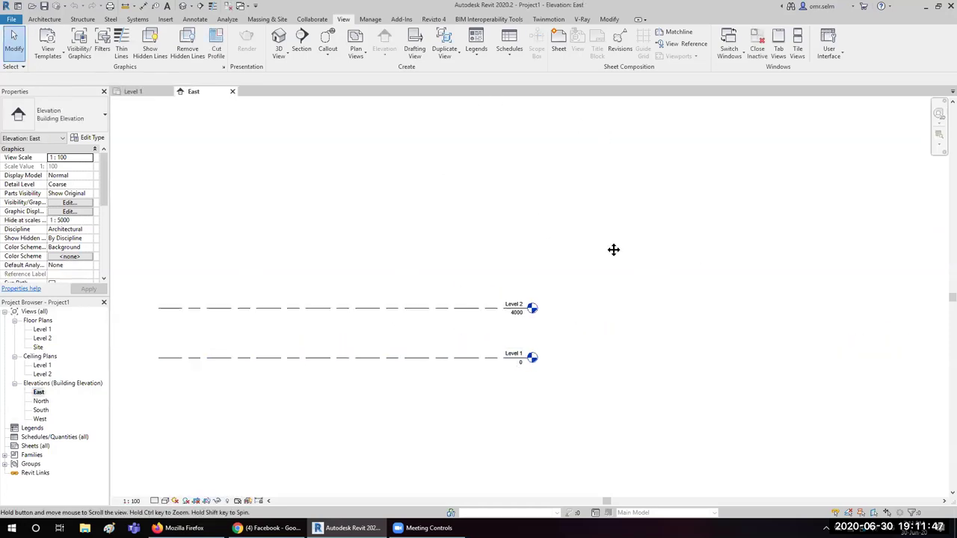
{"action": "scroll", "coordinate": [560, 231], "scroll_direction": "down", "scroll_amount": 1}
- Draw Levels 3, 4 and 5 at 8000, 12000 and 16000, spaced 4000 apart
{"action": "left_click", "coordinate": [41, 23]}
{"action": "key", "text": "l"}
{"action": "key", "text": "l"}
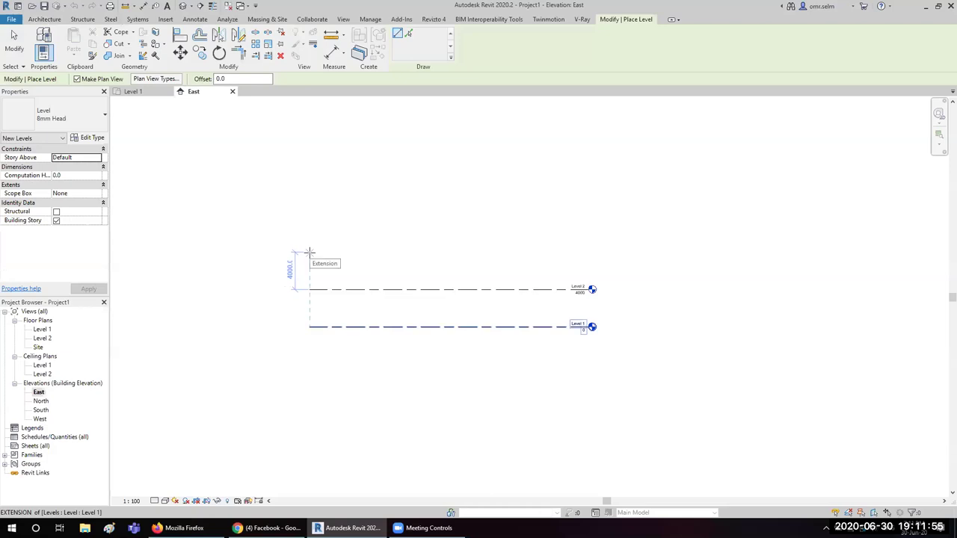
{"action": "left_click", "coordinate": [309, 253]}
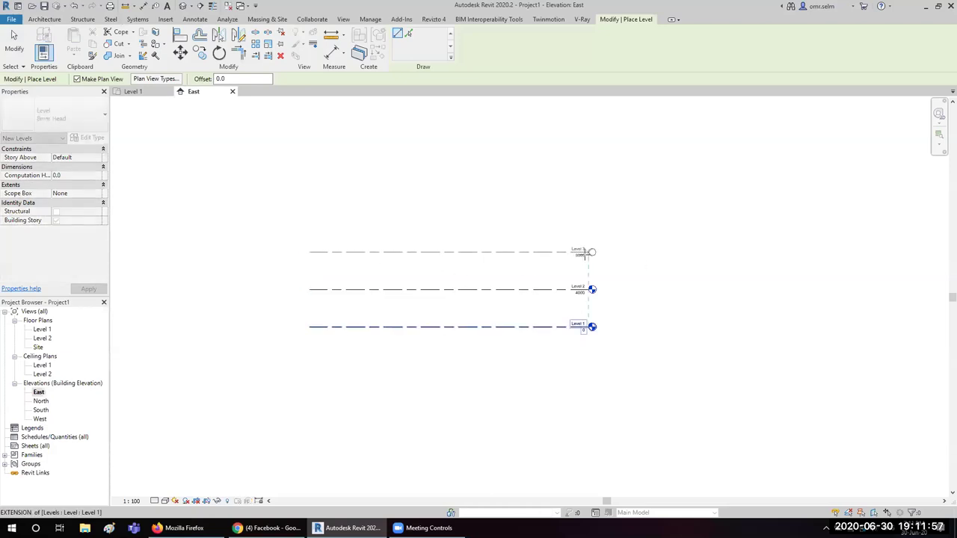
{"action": "left_click", "coordinate": [588, 252]}
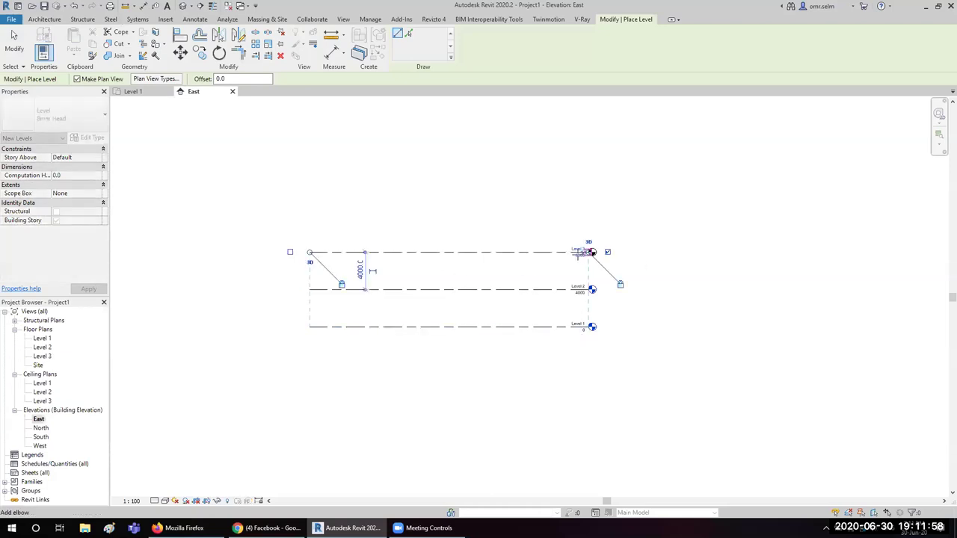
{"action": "left_click", "coordinate": [309, 215]}
{"action": "left_click", "coordinate": [588, 215]}
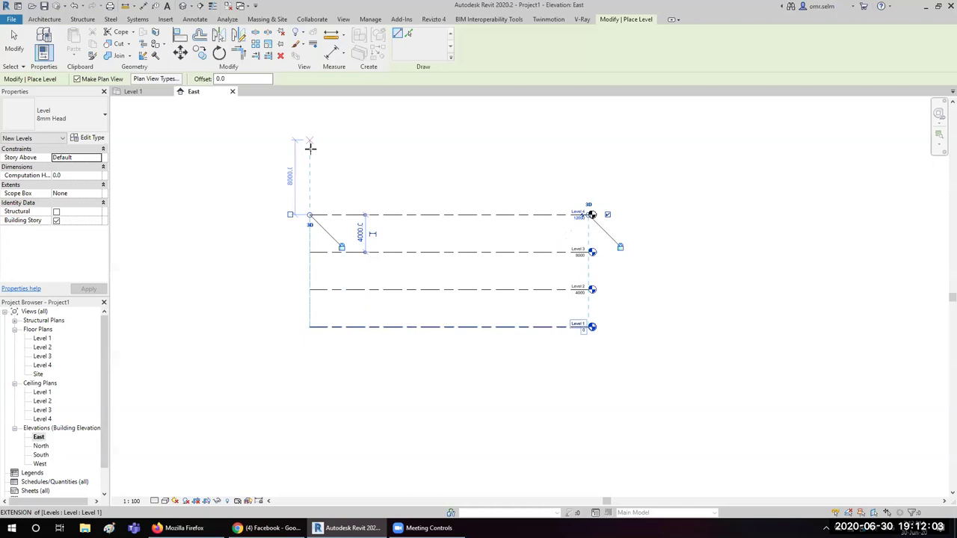
{"action": "left_click", "coordinate": [307, 178]}
{"action": "left_click", "coordinate": [589, 201]}
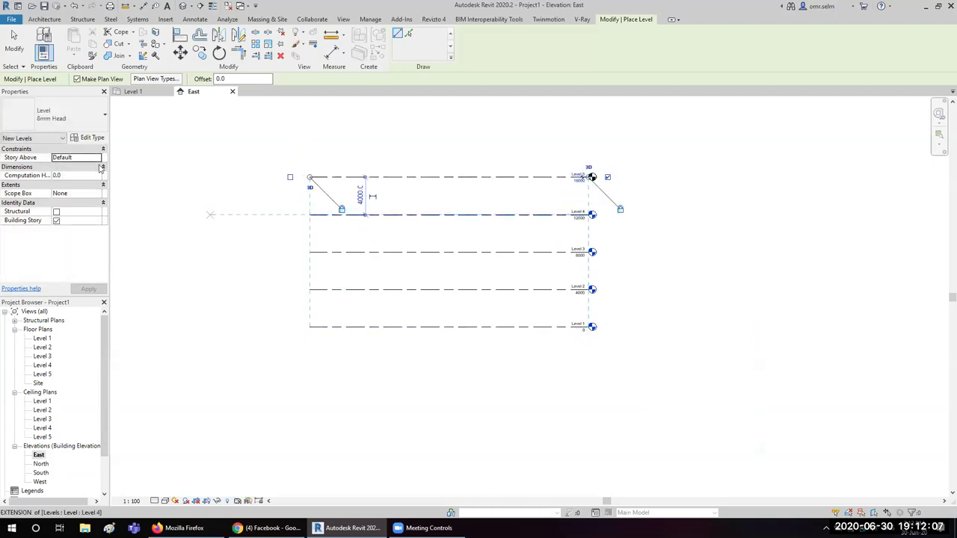
{"action": "key", "text": "Escape"}
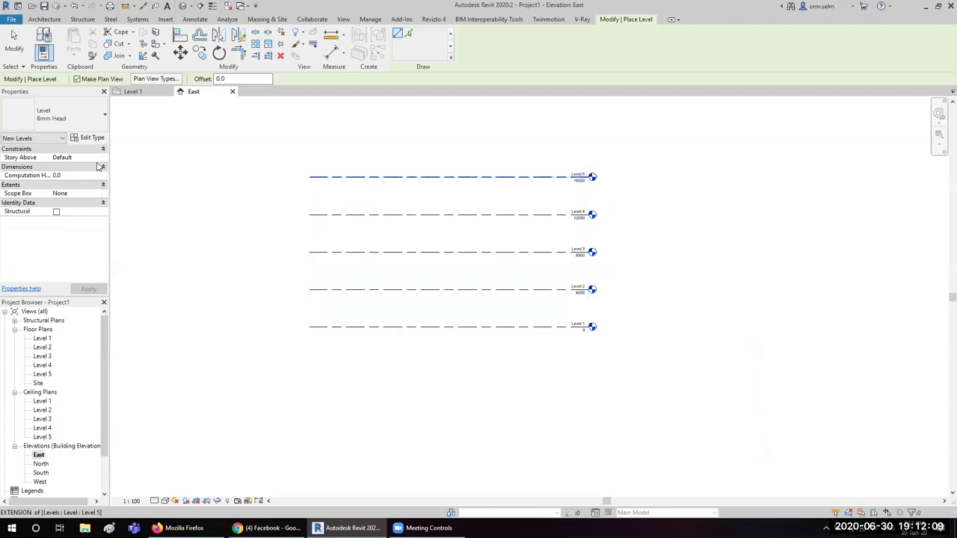
{"action": "key", "text": "Escape"}
{"action": "scroll", "coordinate": [387, 222], "scroll_direction": "down", "scroll_amount": 1}
{"action": "mouse_move", "coordinate": [424, 172]}
{"action": "middle_mouse_down"}
{"action": "mouse_move", "coordinate": [386, 222]}
{"action": "mouse_move", "coordinate": [399, 265]}
{"action": "middle_mouse_up"}
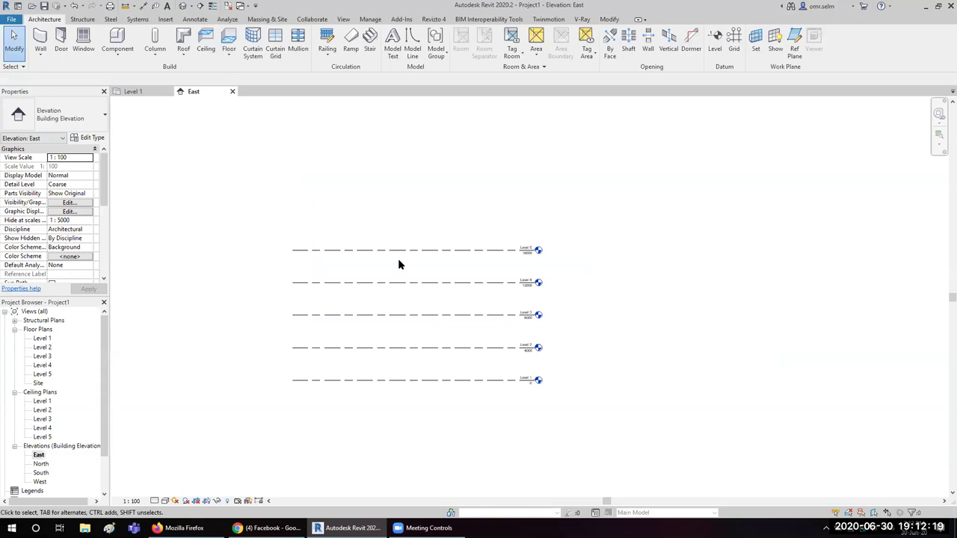
- Open the Level 1 plan and draw a rectangle of Generic 200mm walls
{"action": "scroll", "coordinate": [439, 386], "scroll_direction": "up", "scroll_amount": 2}
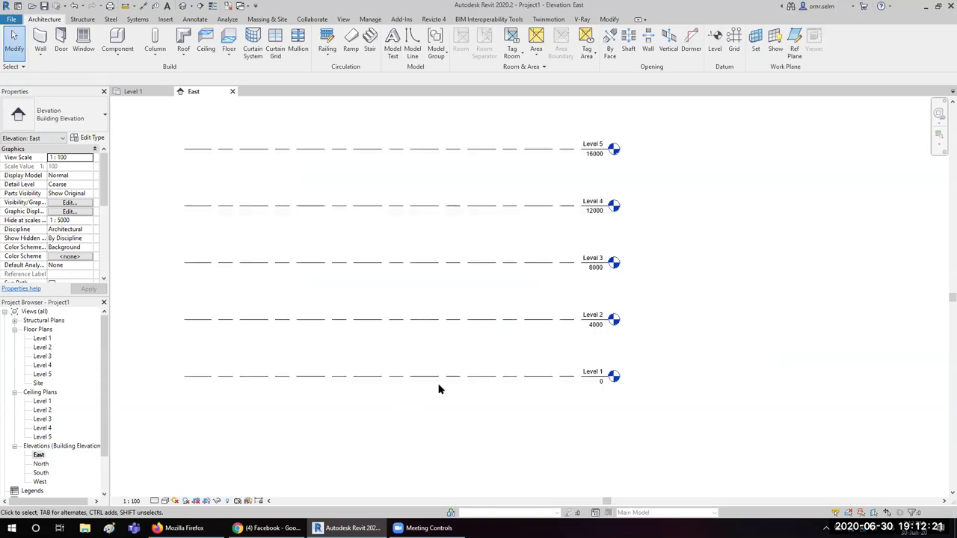
{"action": "scroll", "coordinate": [400, 326], "scroll_direction": "down", "scroll_amount": 2}
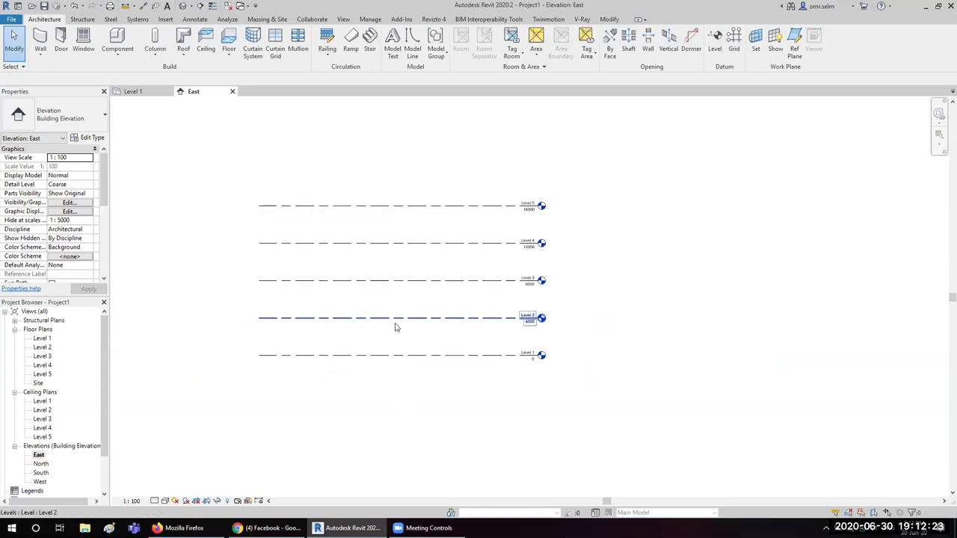
{"action": "double_click", "coordinate": [42, 338]}
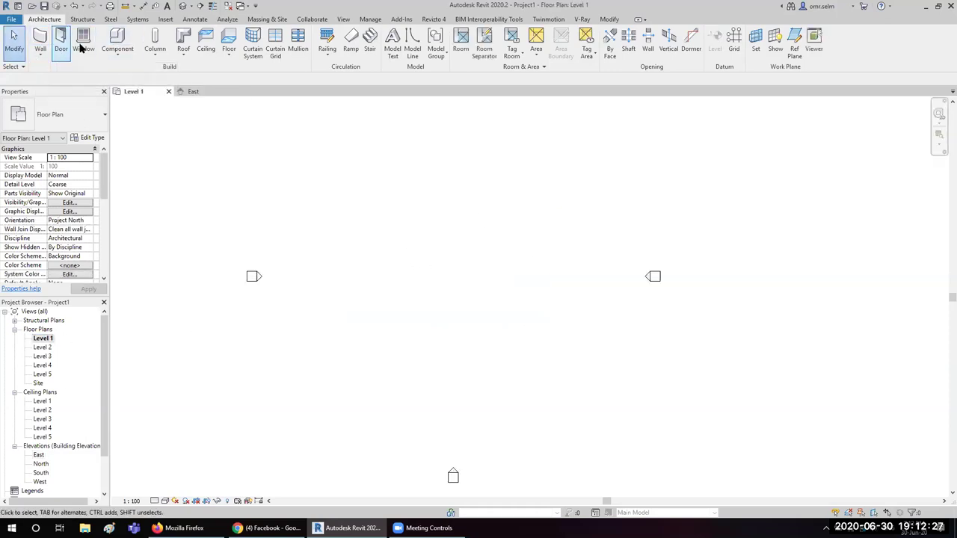
{"action": "left_click", "coordinate": [40, 39]}
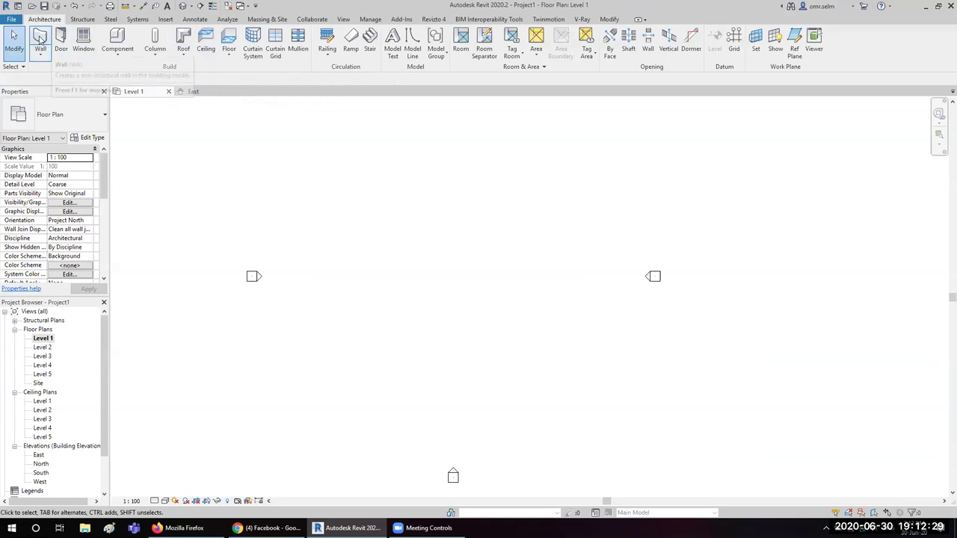
{"action": "left_click", "coordinate": [409, 32]}
{"action": "left_click", "coordinate": [389, 218]}
{"action": "left_click", "coordinate": [500, 327]}
- Start an architectural floor sketch in Pick Walls mode
{"action": "left_click", "coordinate": [48, 20]}
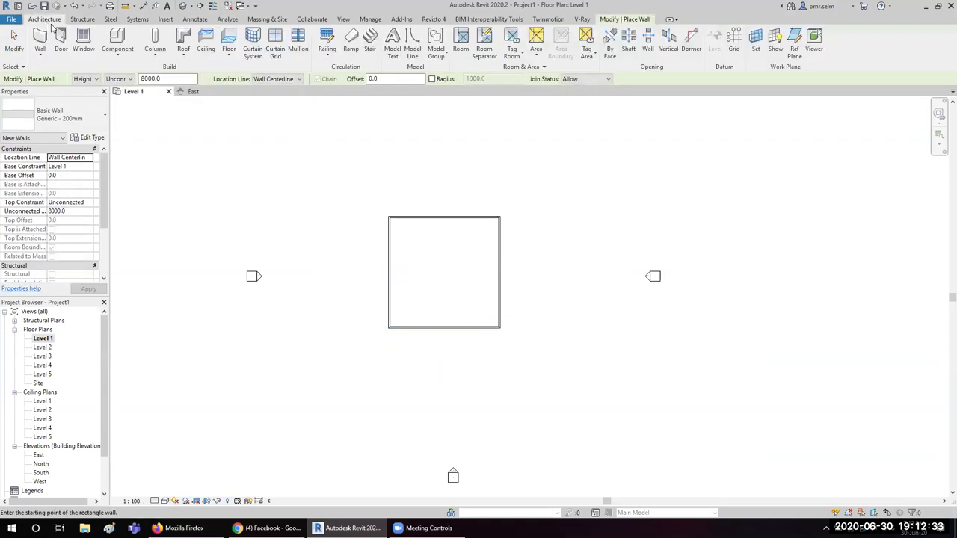
{"action": "left_click", "coordinate": [229, 56]}
{"action": "left_click", "coordinate": [251, 69]}
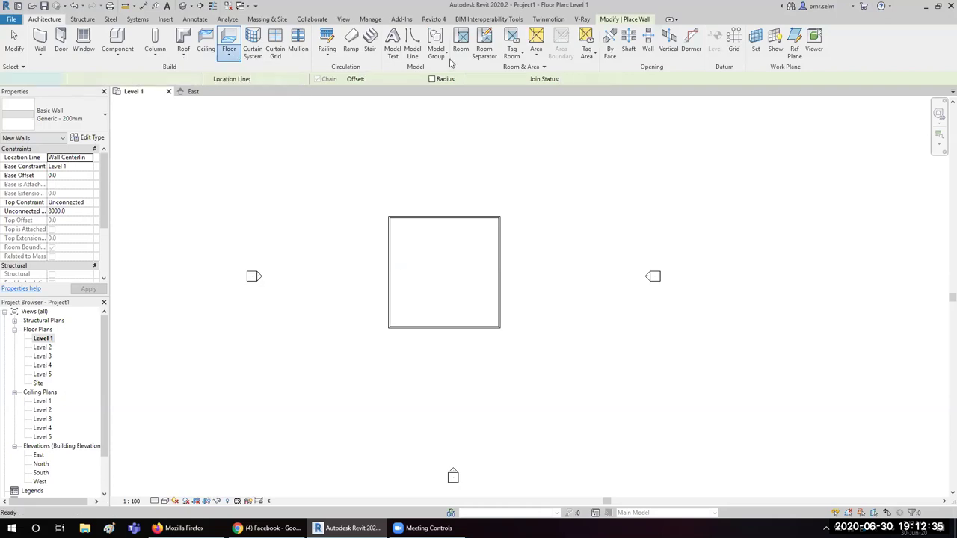
{"action": "left_click", "coordinate": [506, 57]}
- Pick the four walls one by one as floor boundaries, then undo those picks
{"action": "left_click", "coordinate": [427, 220]}
{"action": "left_click", "coordinate": [392, 276]}
{"action": "left_click", "coordinate": [459, 334]}
{"action": "left_click", "coordinate": [501, 292]}
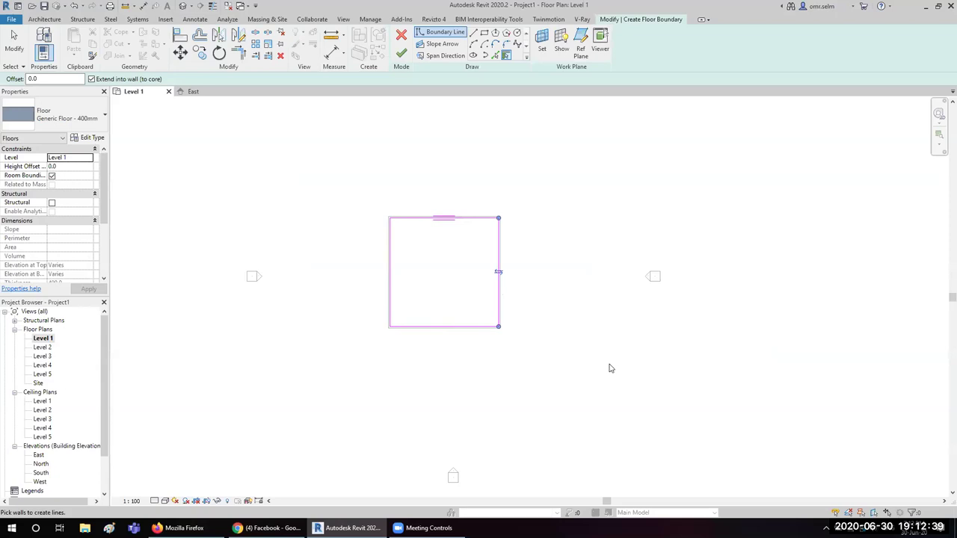
{"action": "key", "text": "Escape"}
{"action": "key", "text": "ctrl+z"}
{"action": "key", "text": "ctrl+z"}
{"action": "key", "text": "ctrl+z"}
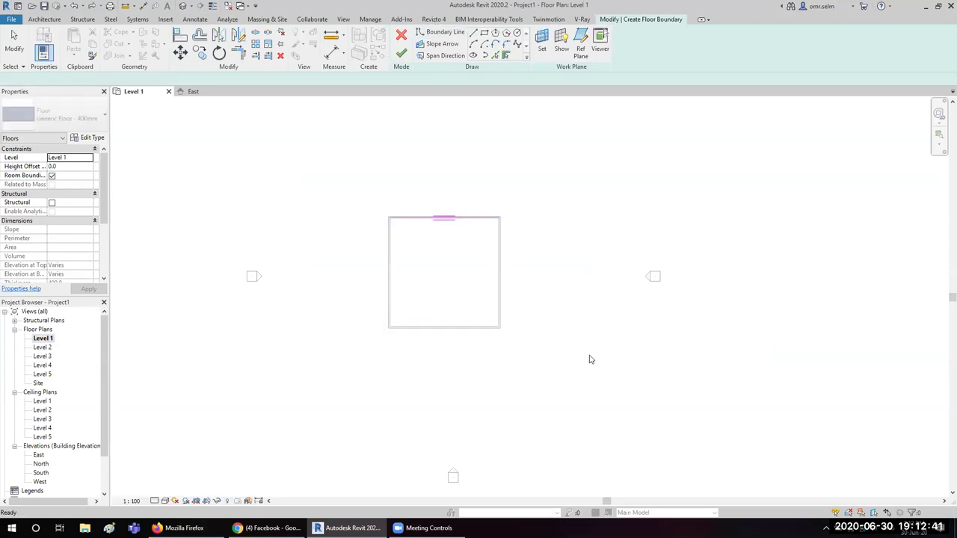
{"action": "key", "text": "ctrl+z"}
- Pick the whole chain of four walls at once as the floor boundary
{"action": "scroll", "coordinate": [428, 231], "scroll_direction": "up", "scroll_amount": 3}
{"action": "scroll", "coordinate": [428, 225], "scroll_direction": "up", "scroll_amount": 3}
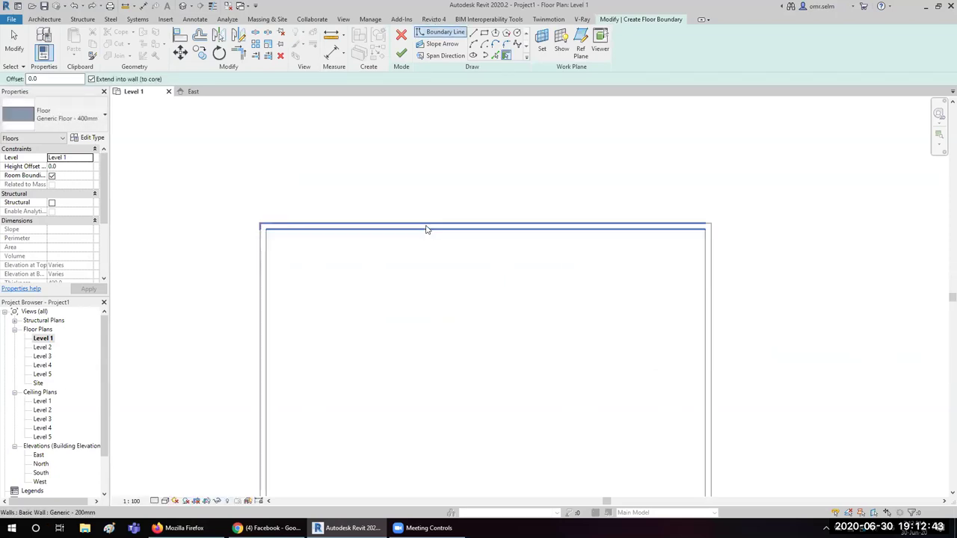
{"action": "left_click", "coordinate": [312, 223]}
{"action": "scroll", "coordinate": [393, 349], "scroll_direction": "down", "scroll_amount": 2}
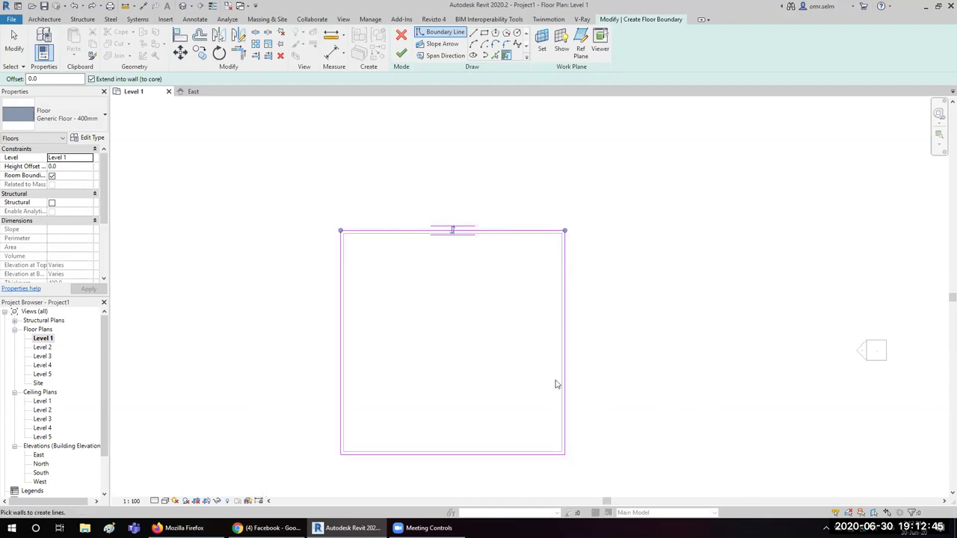
{"action": "scroll", "coordinate": [447, 236], "scroll_direction": "up", "scroll_amount": 5}
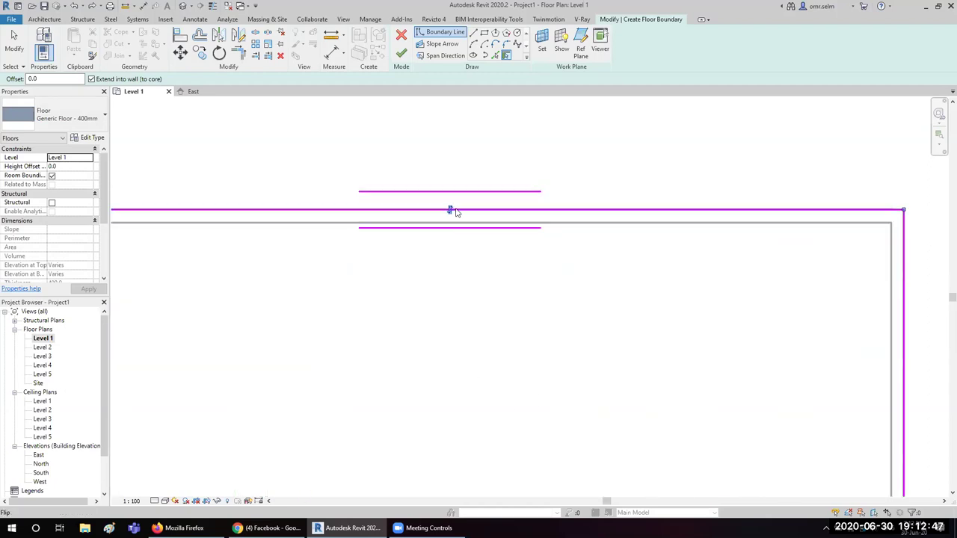
- Flip the top boundary to the wall's outer face and finish the Generic 400mm floor
{"action": "left_click", "coordinate": [449, 221]}
{"action": "left_click", "coordinate": [449, 222]}
{"action": "left_click", "coordinate": [449, 222]}
{"action": "left_click", "coordinate": [402, 53]}
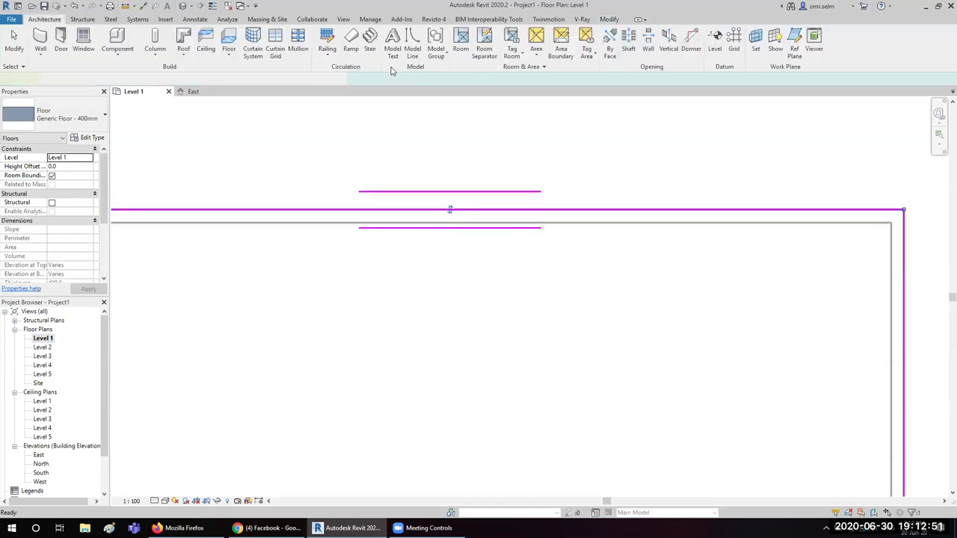
{"action": "scroll", "coordinate": [401, 272], "scroll_direction": "down", "scroll_amount": 2}
{"action": "scroll", "coordinate": [366, 185], "scroll_direction": "down", "scroll_amount": 3}
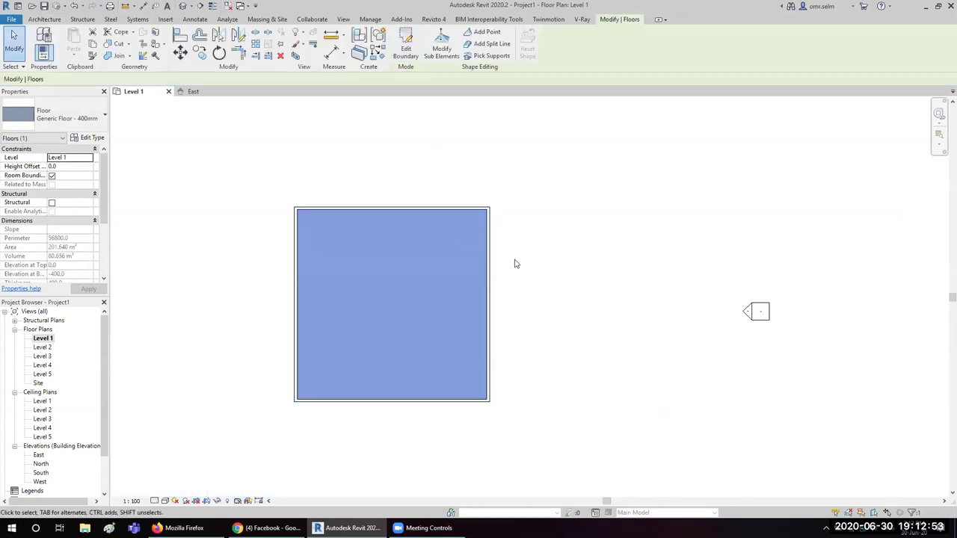
- Select the Level 1 walls and floor together and copy them
{"action": "left_click", "coordinate": [480, 328]}
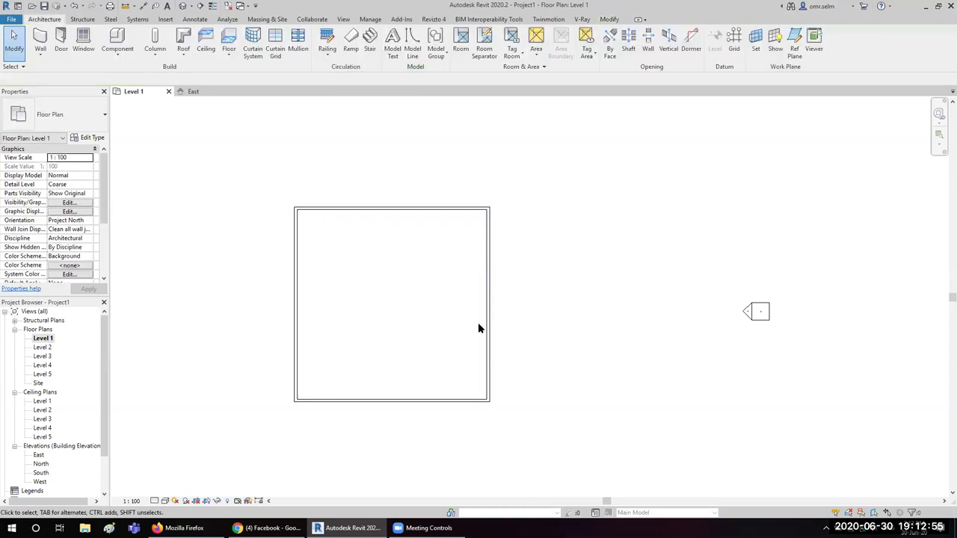
{"action": "left_click_drag", "start_coordinate": [235, 444], "coordinate": [529, 160]}
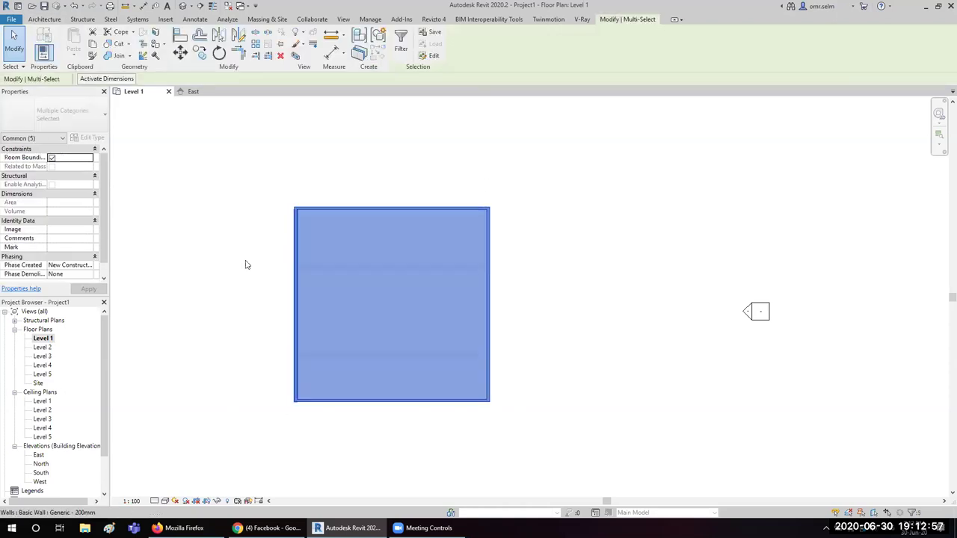
{"action": "left_click", "coordinate": [93, 46]}
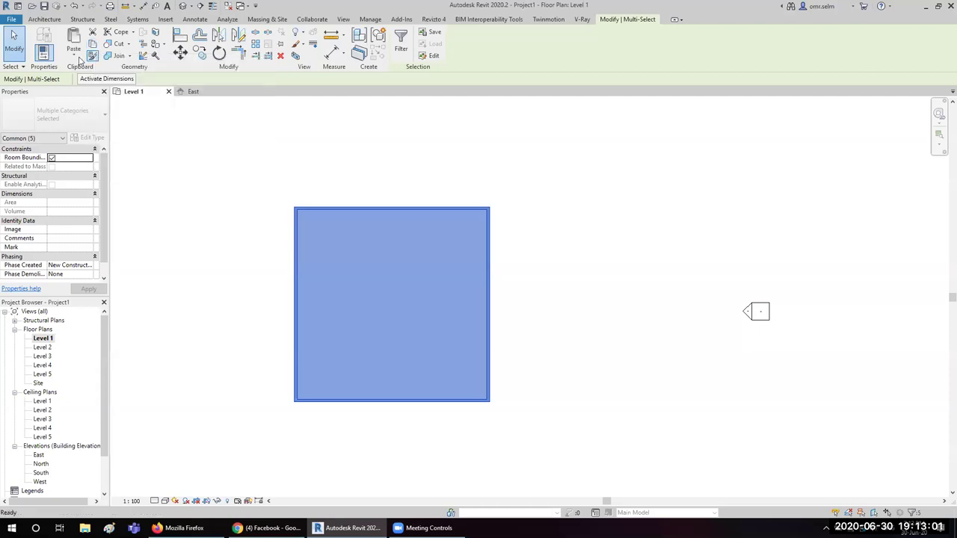
- Paste them aligned to selected Levels 2, 3, 4 and 5
{"action": "left_click", "coordinate": [74, 57]}
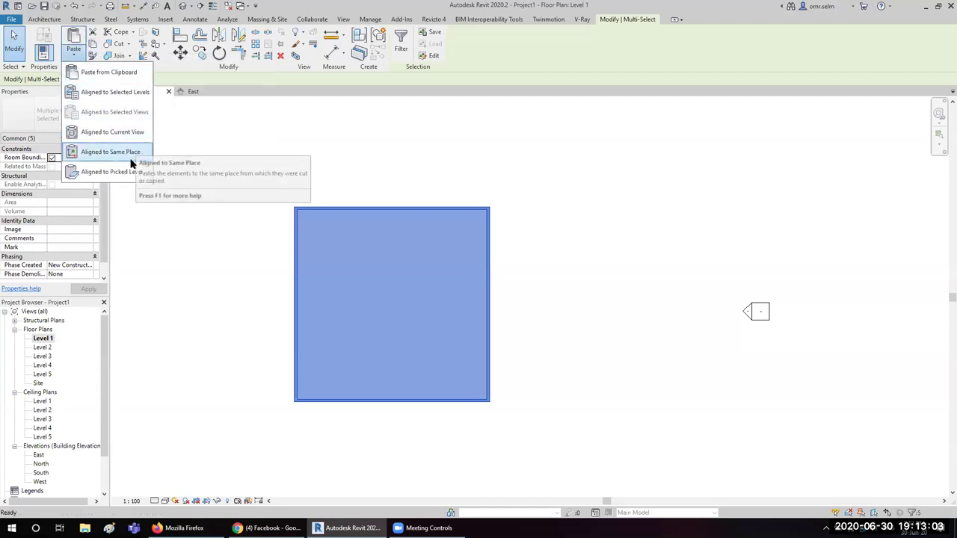
{"action": "left_click", "coordinate": [116, 92]}
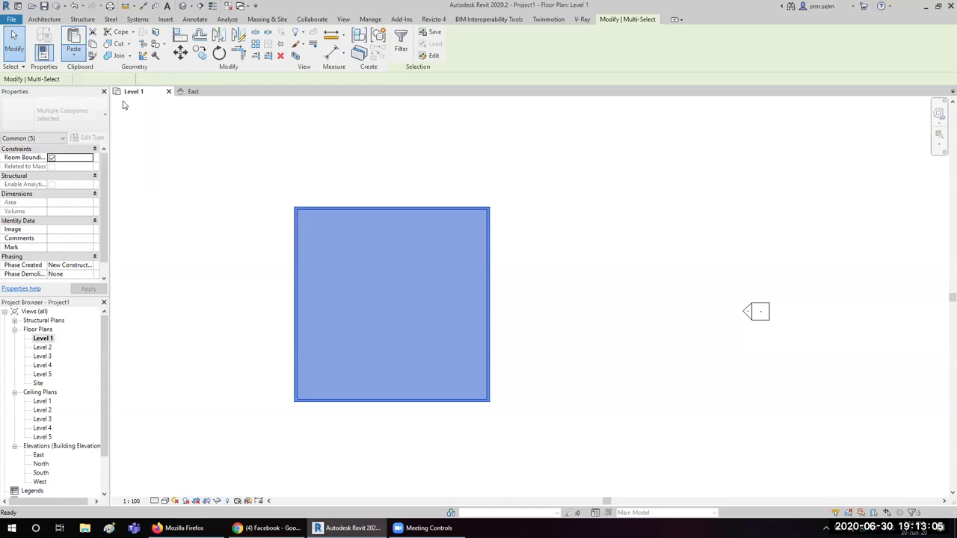
{"action": "left_click", "coordinate": [440, 204]}
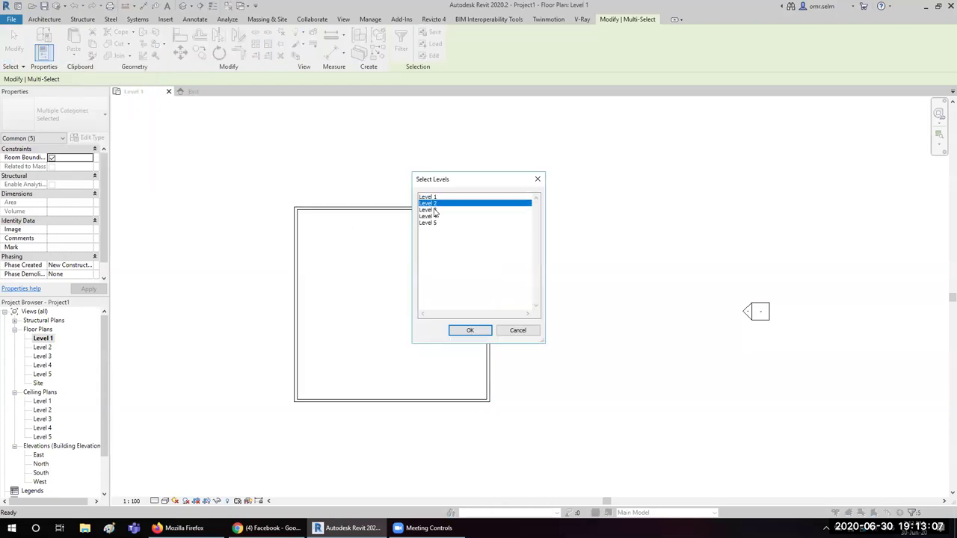
{"action": "left_click", "coordinate": [434, 210], "text": "ctrl"}
{"action": "left_click", "coordinate": [432, 222], "text": "ctrl"}
{"action": "left_click", "coordinate": [428, 217], "text": "ctrl"}
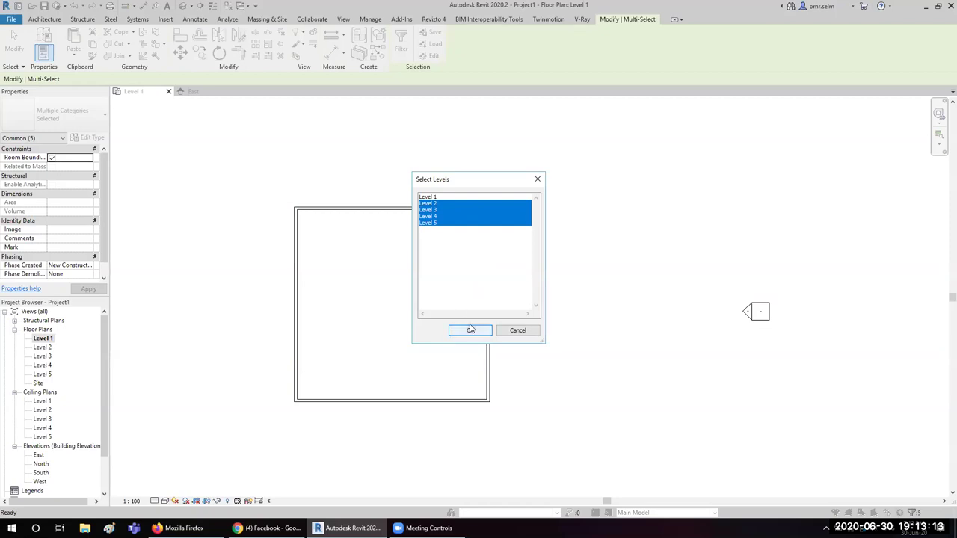
{"action": "left_click", "coordinate": [470, 331]}
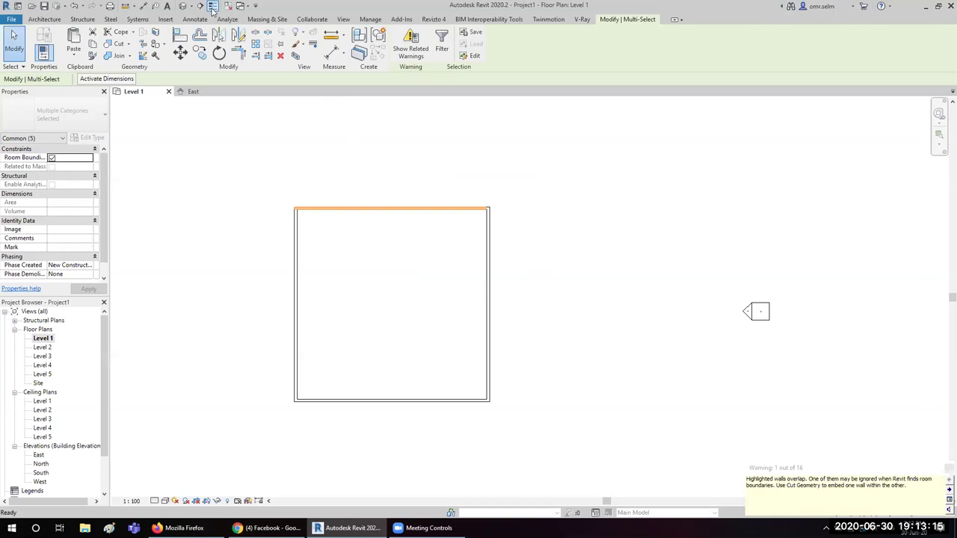
- In the 3D view, select everything and filter the selection down to the 20 walls
{"action": "left_click", "coordinate": [183, 6]}
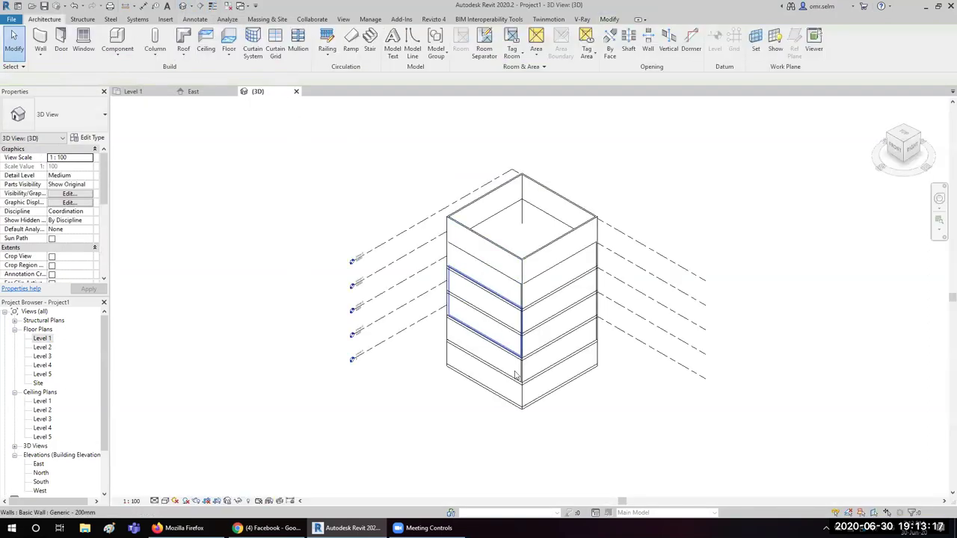
{"action": "mouse_move", "coordinate": [546, 430]}
{"action": "middle_mouse_down", "text": "shift"}
{"action": "mouse_move", "coordinate": [545, 321]}
{"action": "mouse_move", "coordinate": [616, 284]}
{"action": "mouse_move", "coordinate": [523, 386]}
{"action": "middle_mouse_up", "text": "shift"}
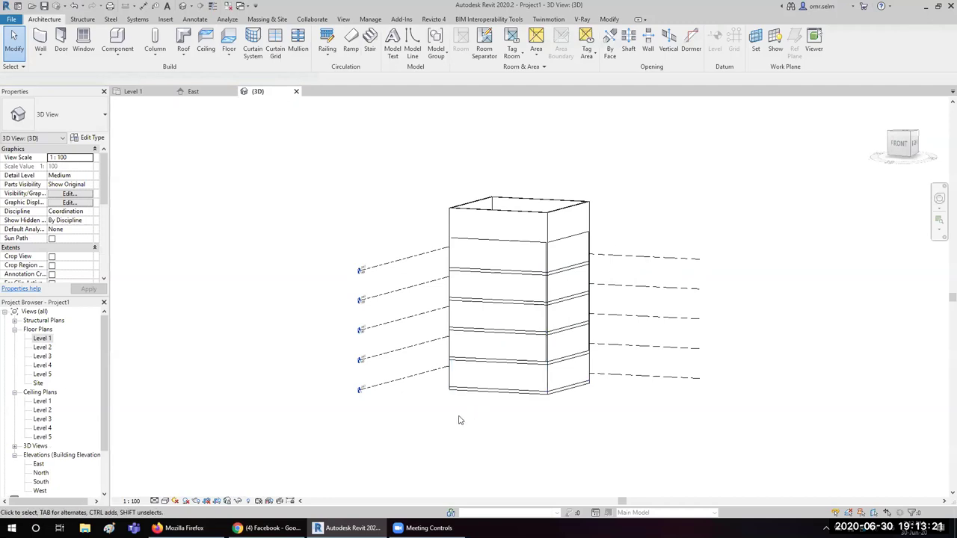
{"action": "left_click_drag", "start_coordinate": [426, 425], "coordinate": [619, 162]}
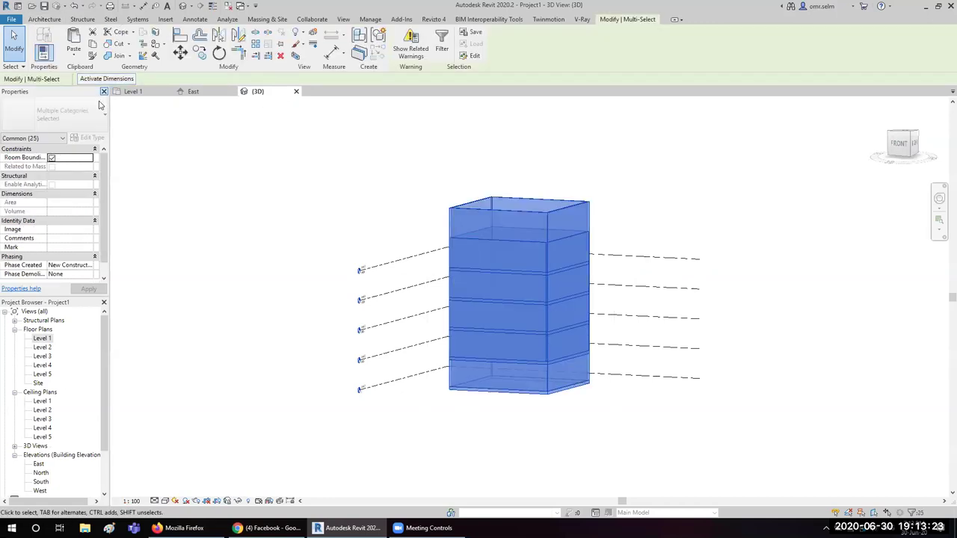
{"action": "left_click", "coordinate": [442, 47]}
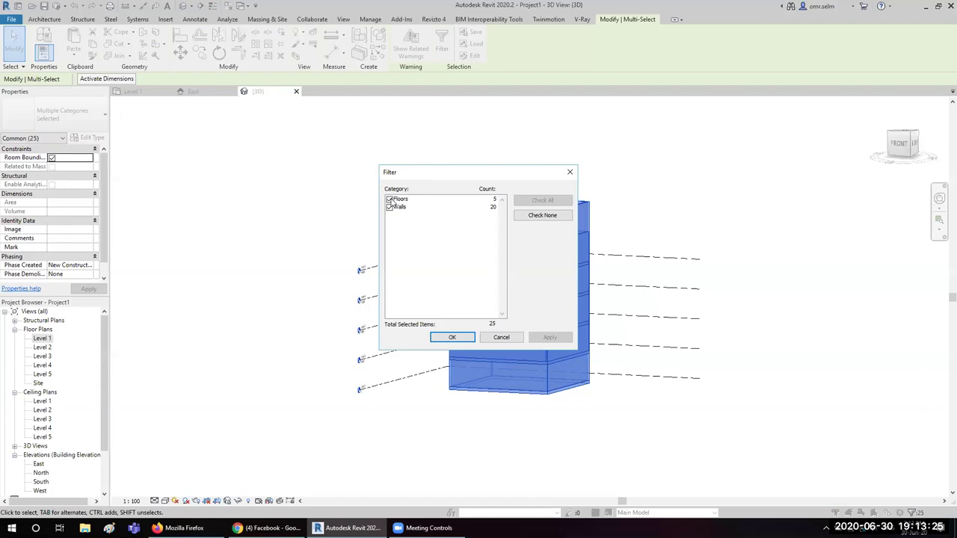
{"action": "left_click", "coordinate": [390, 199]}
{"action": "left_click", "coordinate": [452, 337]}
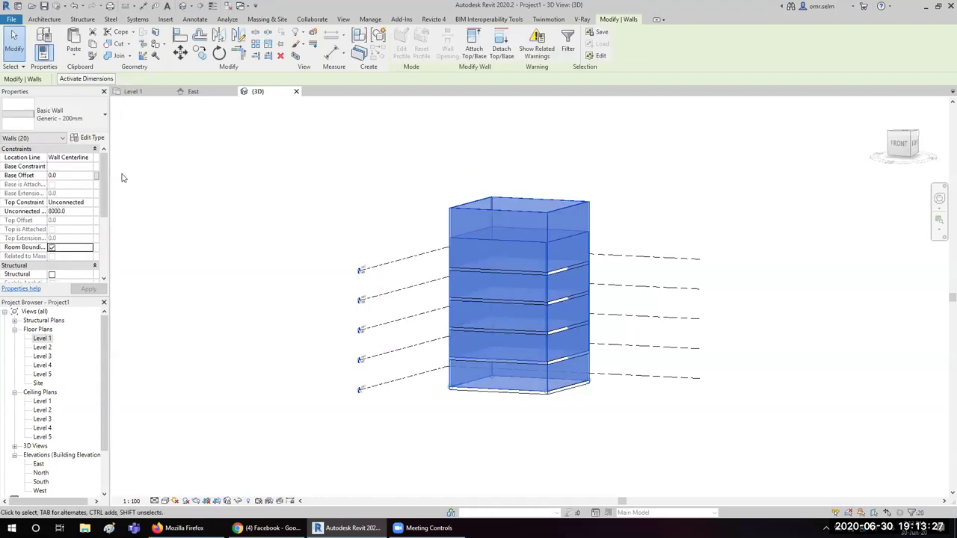
- Set the walls' unconnected height to 4000 and orbit around the five-storey box
{"action": "left_click", "coordinate": [75, 212]}
{"action": "type", "text": "400"}
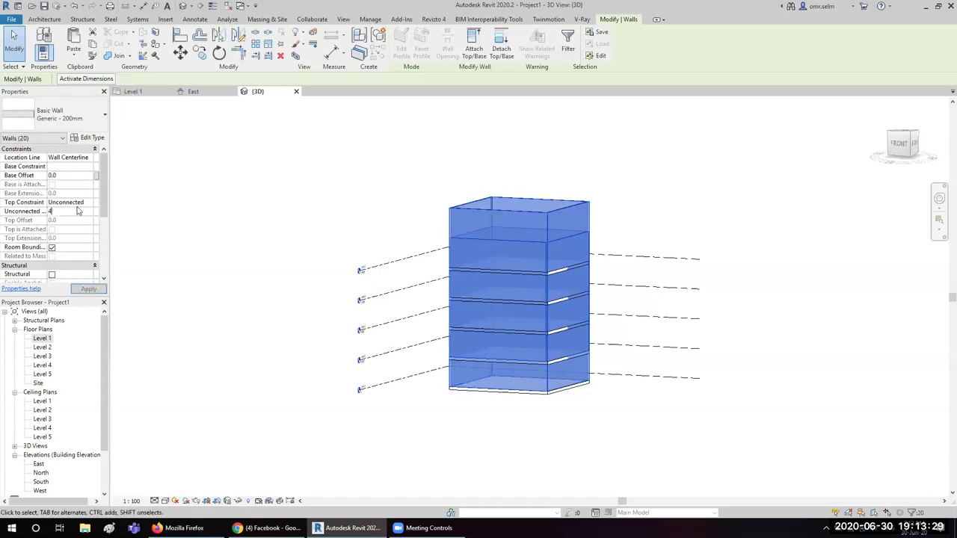
{"action": "key", "text": "Return"}
{"action": "key", "text": "Escape"}
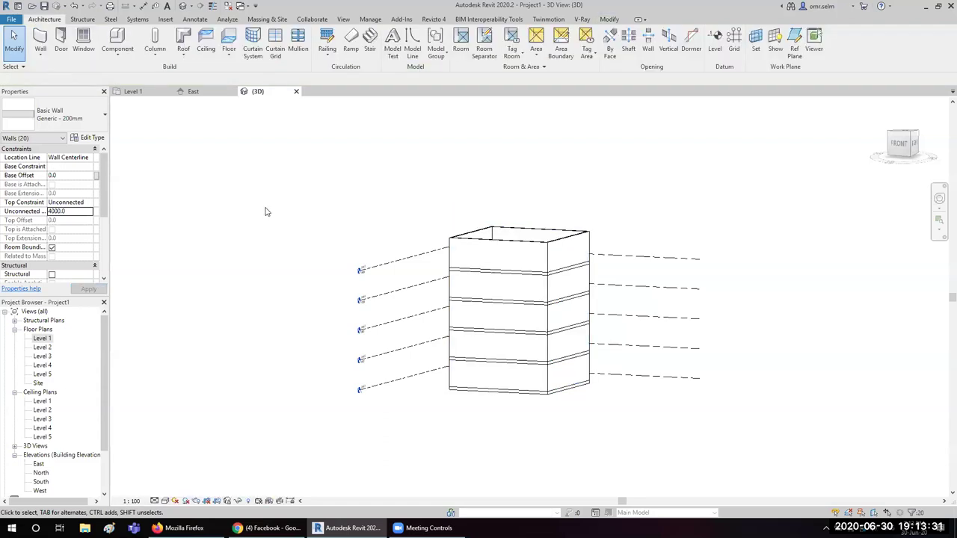
{"action": "mouse_move", "coordinate": [530, 321]}
{"action": "middle_mouse_down", "text": "shift"}
{"action": "mouse_move", "coordinate": [438, 399]}
{"action": "mouse_move", "coordinate": [456, 314]}
{"action": "middle_mouse_up", "text": "shift"}
{"action": "scroll", "coordinate": [459, 256], "scroll_direction": "up", "scroll_amount": 3}
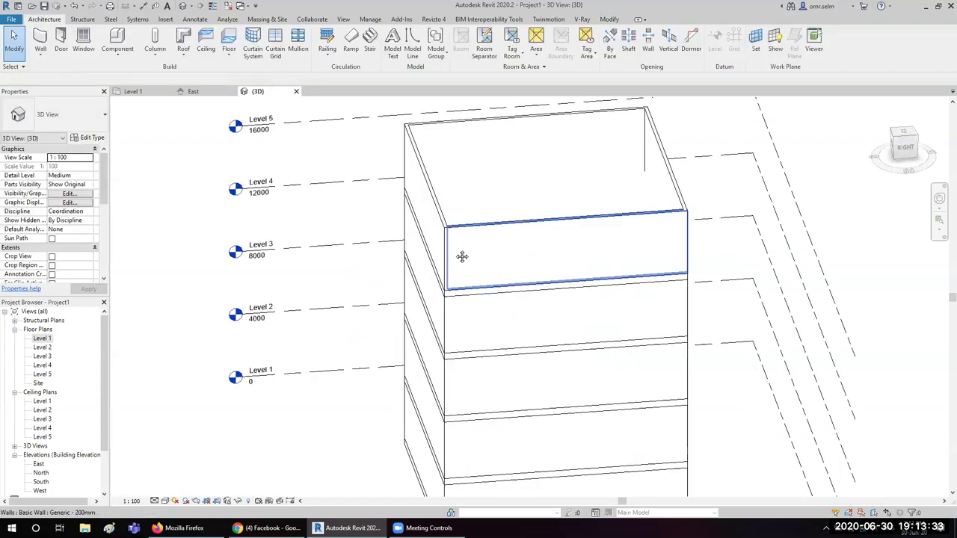
{"action": "scroll", "coordinate": [314, 331], "scroll_direction": "up", "scroll_amount": 3}
{"action": "middle_click_drag", "start_coordinate": [385, 256], "coordinate": [276, 155], "text": "shift"}
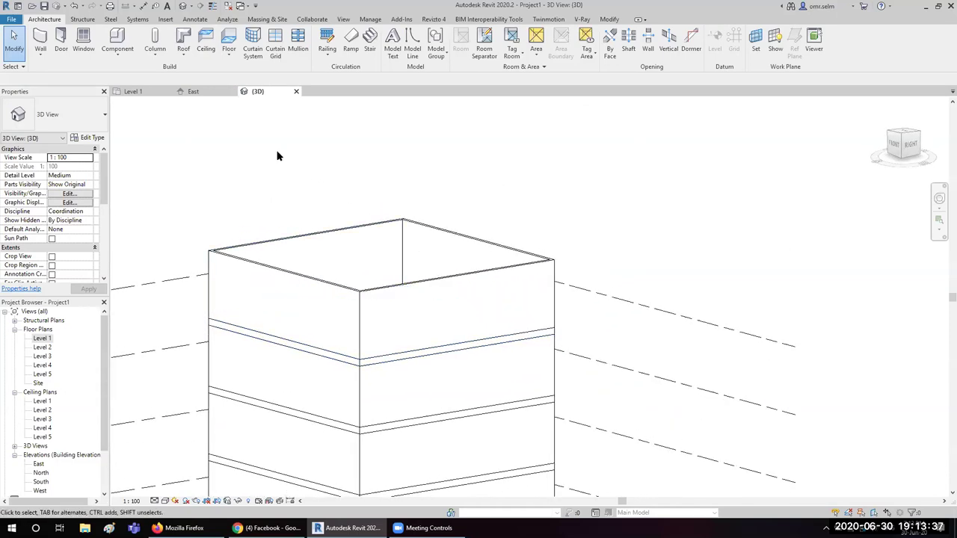
{"action": "left_click", "coordinate": [185, 59]}
{"action": "left_click", "coordinate": [217, 70]}
{"action": "left_click", "coordinate": [464, 268]}
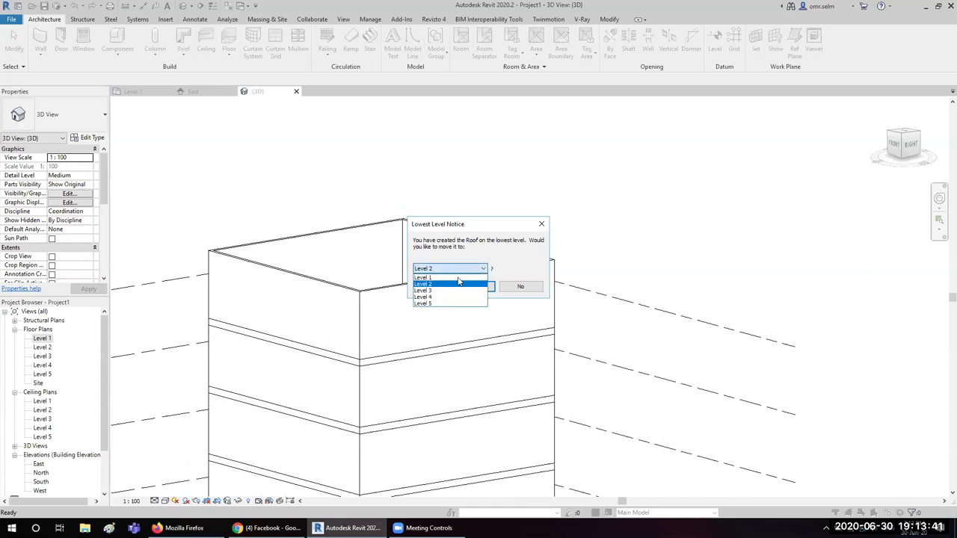
{"action": "left_click", "coordinate": [442, 303]}
{"action": "left_click", "coordinate": [440, 286]}
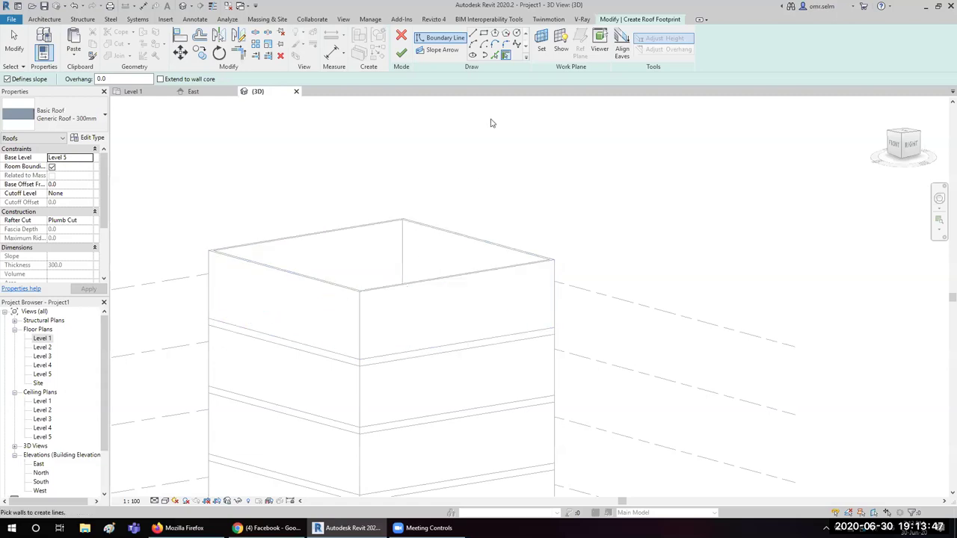
{"action": "left_click", "coordinate": [471, 283]}
{"action": "left_click", "coordinate": [471, 246]}
{"action": "left_click", "coordinate": [359, 253]}
{"action": "left_click", "coordinate": [266, 303]}
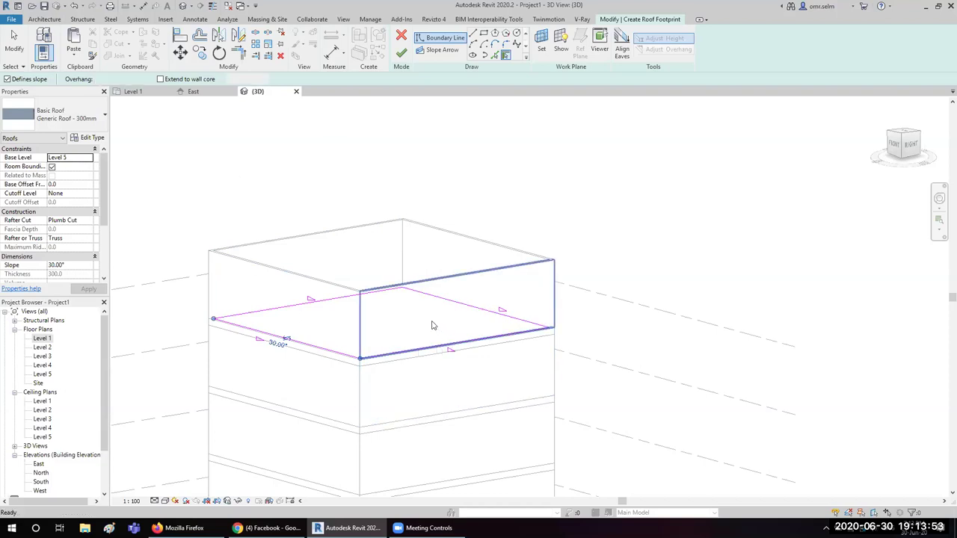
{"action": "key", "text": "ctrl+z"}
{"action": "key", "text": "ctrl+z"}
{"action": "key", "text": "ctrl+z"}
{"action": "key", "text": "ctrl+z"}
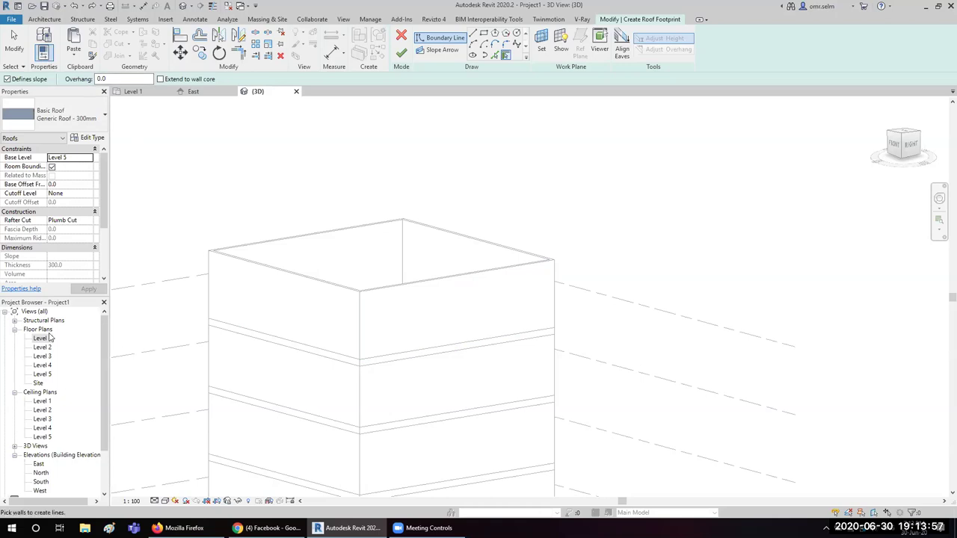
{"action": "left_click", "coordinate": [402, 35]}
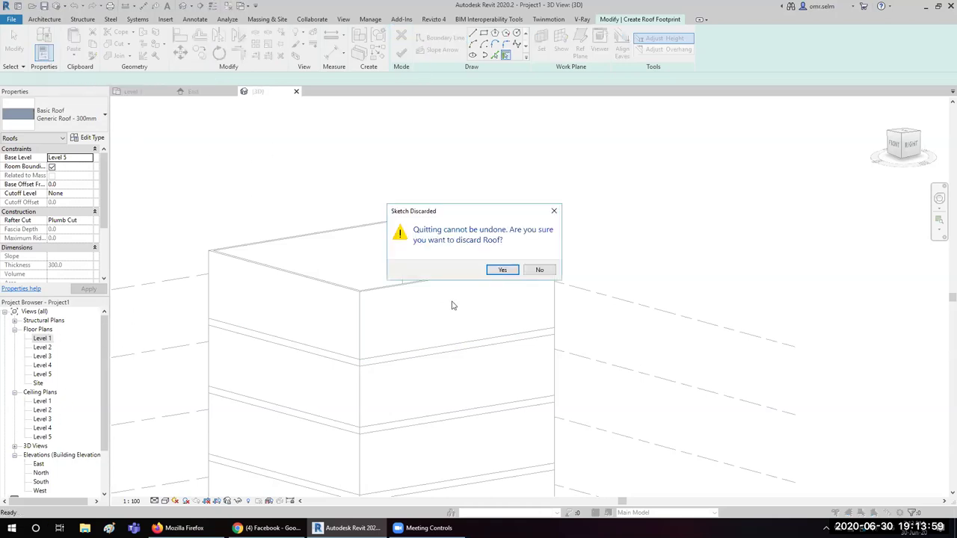
{"action": "left_click", "coordinate": [501, 270]}
- In the East elevation, copy Level 5 up 4000 to create Level 6 at 20000
{"action": "scroll", "coordinate": [48, 436], "scroll_direction": "down", "scroll_amount": 1}
{"action": "double_click", "coordinate": [39, 437]}
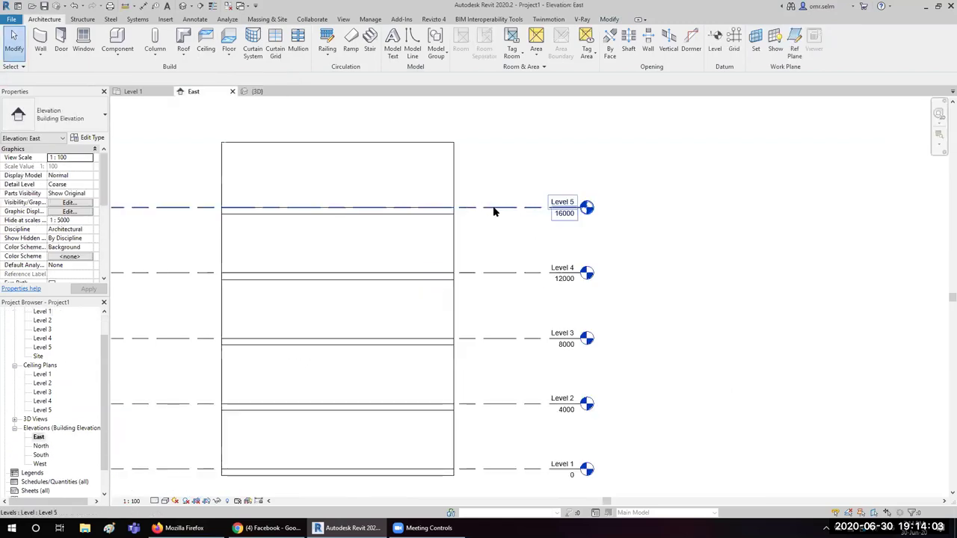
{"action": "left_click", "coordinate": [494, 208]}
{"action": "type", "text": "ro"}
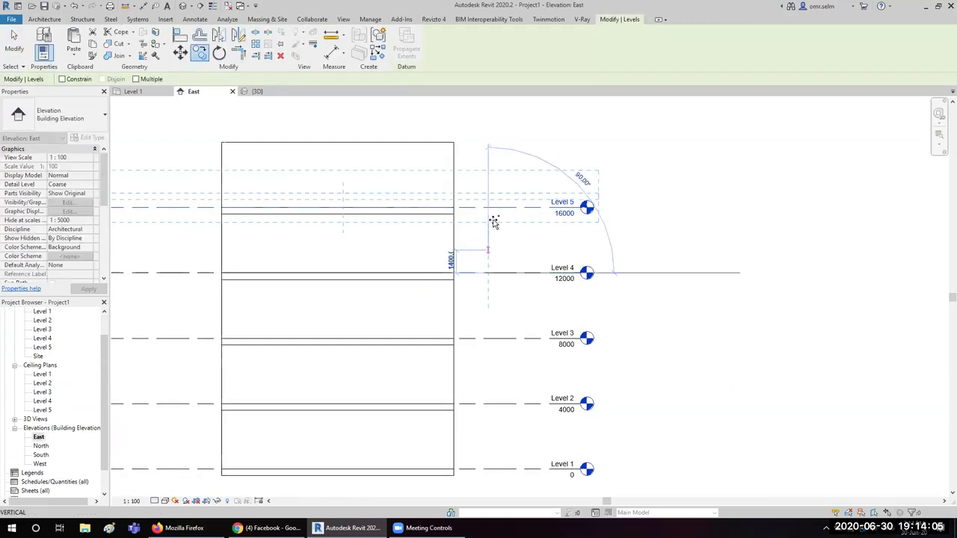
{"action": "type", "text": "4000"}
{"action": "key", "text": "Return"}
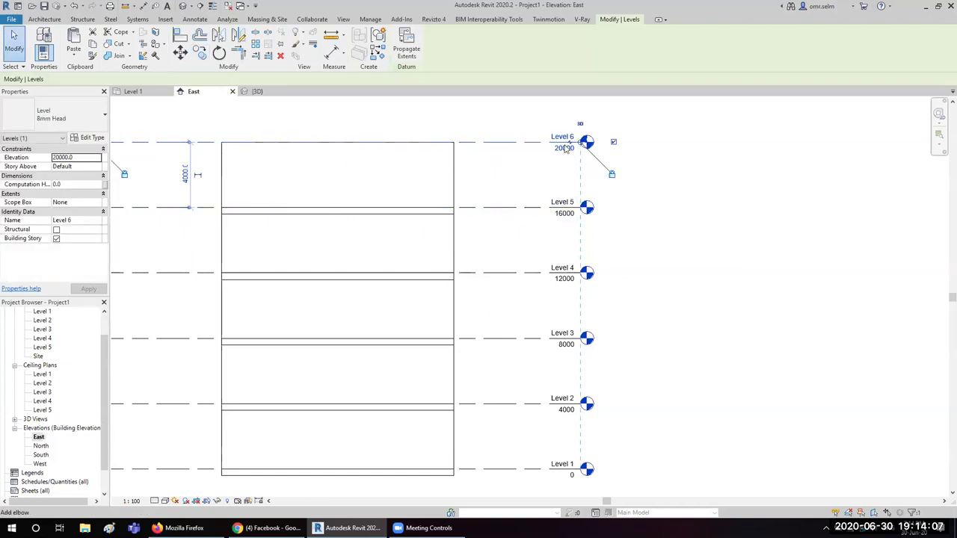
- Rename the new Level 6 to roof
{"action": "left_click", "coordinate": [562, 137]}
{"action": "type", "text": "R"}
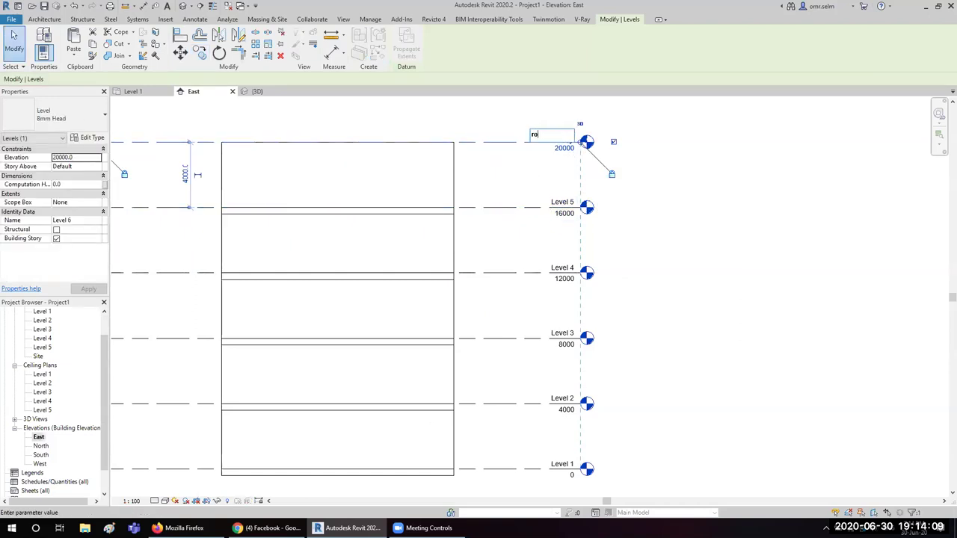
{"action": "type", "text": "of"}
{"action": "key", "text": "Return"}
{"action": "left_click", "coordinate": [647, 253]}
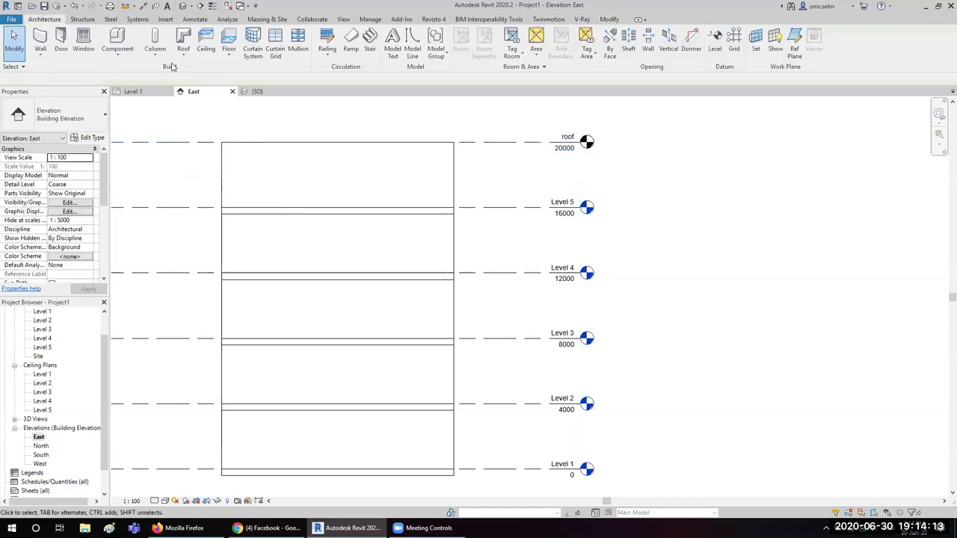
- In the 3D view, start a Roof by Footprint placed on the roof level
{"action": "left_click", "coordinate": [182, 6]}
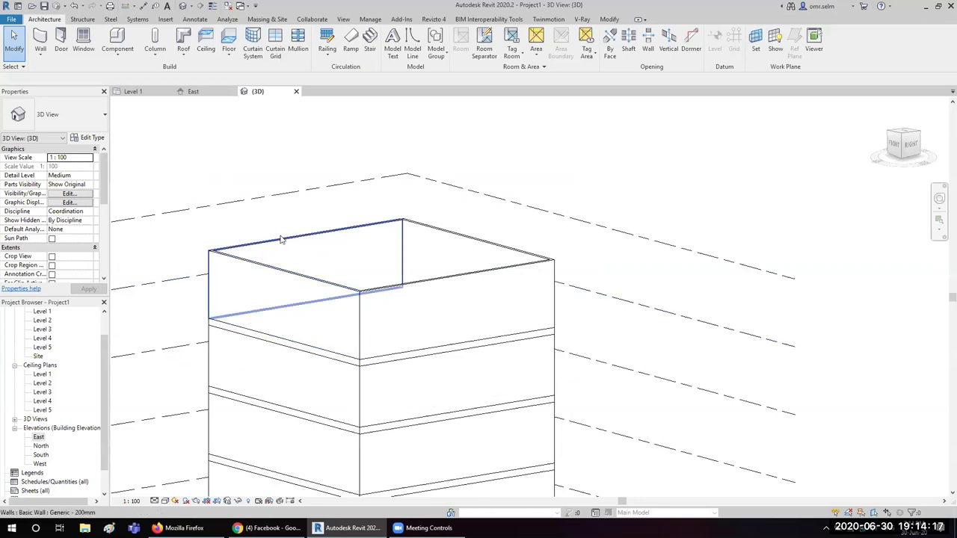
{"action": "middle_click_drag", "start_coordinate": [261, 217], "coordinate": [96, 67], "text": "shift"}
{"action": "left_click", "coordinate": [186, 53]}
{"action": "left_click", "coordinate": [211, 100]}
{"action": "left_click", "coordinate": [439, 269]}
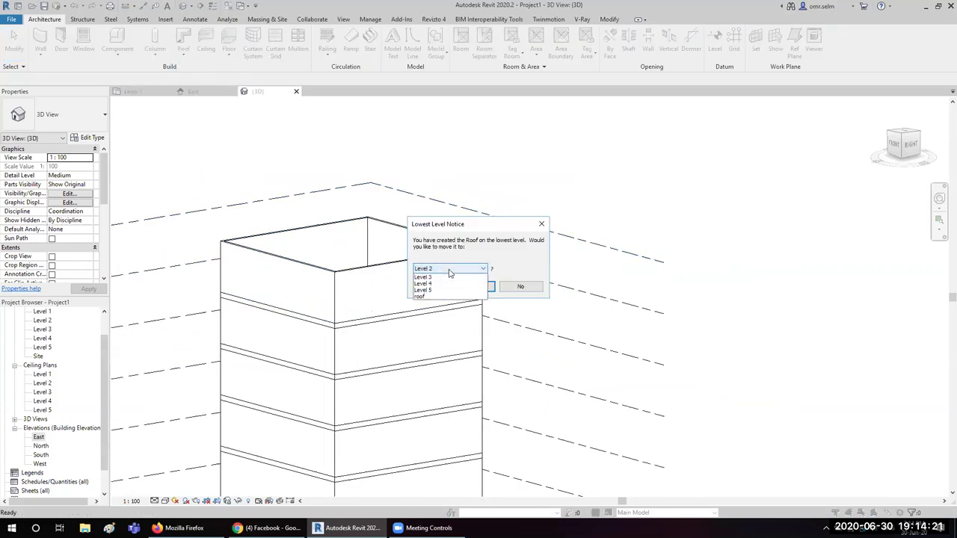
{"action": "left_click", "coordinate": [442, 315]}
{"action": "left_click", "coordinate": [472, 286]}
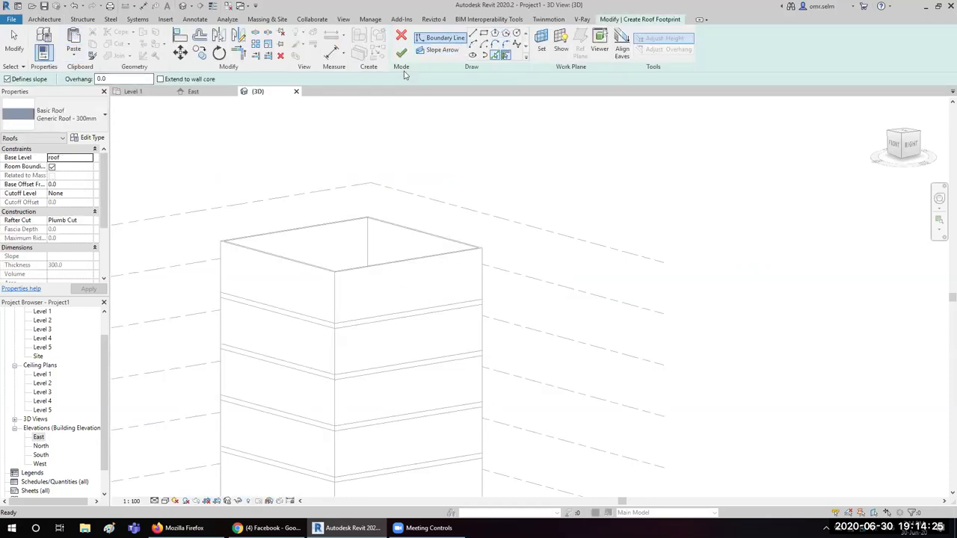
- Turn off Defines slope, set a 50 overhang, pick the four walls and finish the roof
{"action": "left_click", "coordinate": [20, 80]}
{"action": "mouse_move", "coordinate": [385, 270]}
{"action": "middle_mouse_down", "text": "shift"}
{"action": "mouse_move", "coordinate": [455, 411]}
{"action": "mouse_move", "coordinate": [133, 114]}
{"action": "middle_mouse_up", "text": "shift"}
{"action": "key", "text": "Tab"}
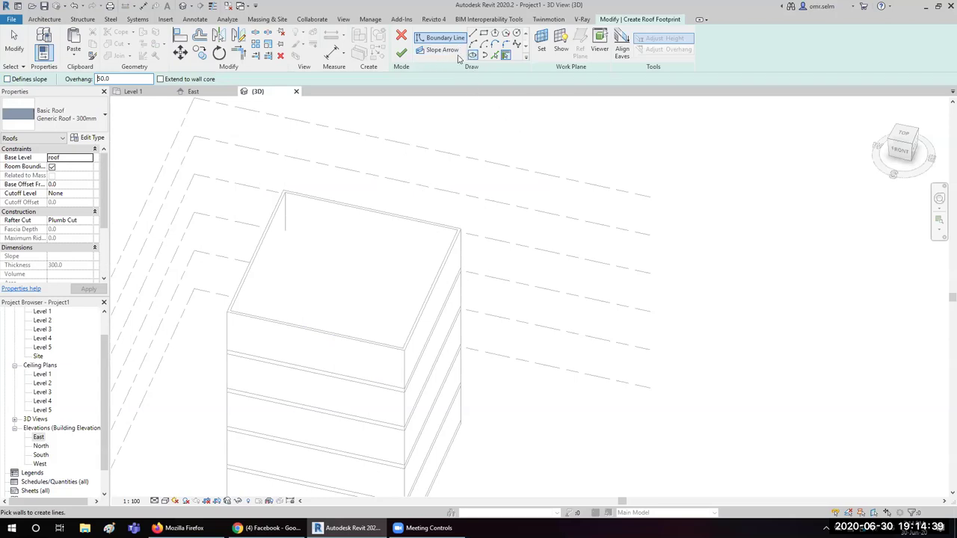
{"action": "left_click", "coordinate": [440, 268]}
{"action": "left_click", "coordinate": [427, 229]}
{"action": "left_click", "coordinate": [273, 326]}
{"action": "left_click", "coordinate": [254, 292]}
{"action": "scroll", "coordinate": [253, 242], "scroll_direction": "up", "scroll_amount": 3}
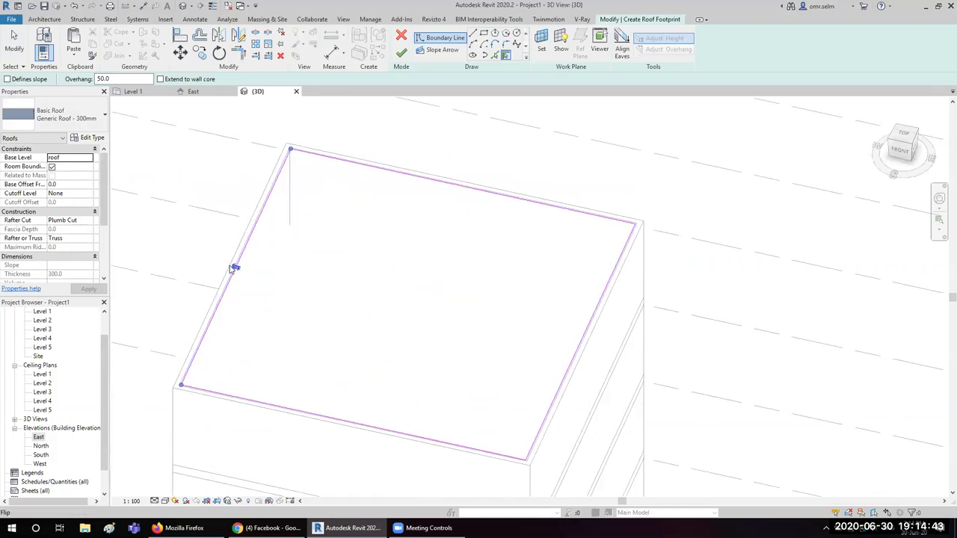
{"action": "left_click", "coordinate": [402, 52]}
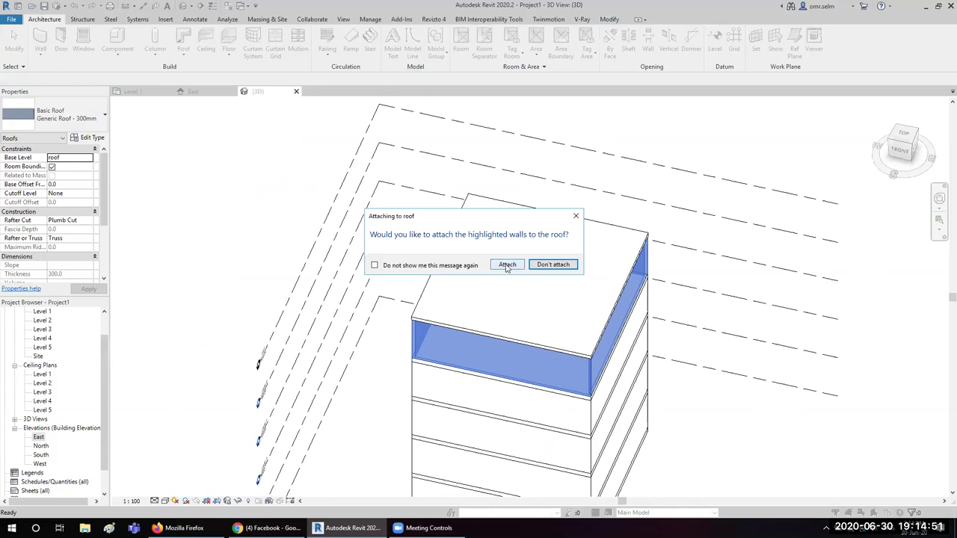
- Attach the top walls to the new roof
{"action": "left_click", "coordinate": [508, 264]}
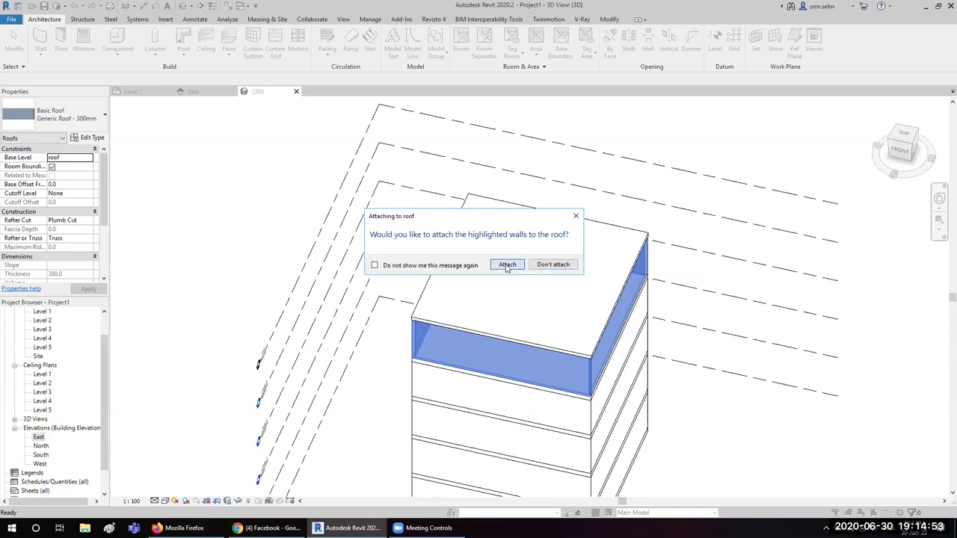
{"action": "scroll", "coordinate": [404, 324], "scroll_direction": "up", "scroll_amount": 3}
{"action": "scroll", "coordinate": [519, 329], "scroll_direction": "down", "scroll_amount": 4}
{"action": "mouse_move", "coordinate": [519, 329]}
{"action": "middle_mouse_down", "text": "shift"}
{"action": "mouse_move", "coordinate": [543, 301]}
{"action": "mouse_move", "coordinate": [554, 248]}
{"action": "mouse_move", "coordinate": [517, 195]}
{"action": "middle_mouse_up", "text": "shift"}
{"action": "key", "text": "Escape"}
- Orbit and zoom to inspect the flat roof from corner and top views
{"action": "left_click", "coordinate": [423, 262]}
{"action": "mouse_move", "coordinate": [423, 262]}
{"action": "middle_mouse_down", "text": "shift"}
{"action": "mouse_move", "coordinate": [270, 267]}
{"action": "mouse_move", "coordinate": [239, 222]}
{"action": "mouse_move", "coordinate": [144, 276]}
{"action": "middle_mouse_up", "text": "shift"}
{"action": "scroll", "coordinate": [150, 277], "scroll_direction": "up", "scroll_amount": 1}
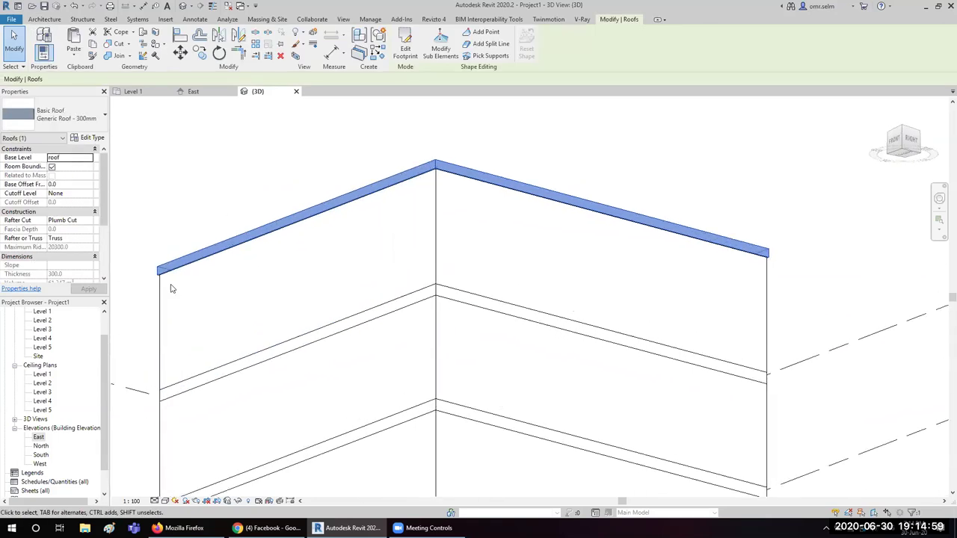
{"action": "scroll", "coordinate": [154, 258], "scroll_direction": "up", "scroll_amount": 3}
{"action": "scroll", "coordinate": [171, 283], "scroll_direction": "down", "scroll_amount": 4}
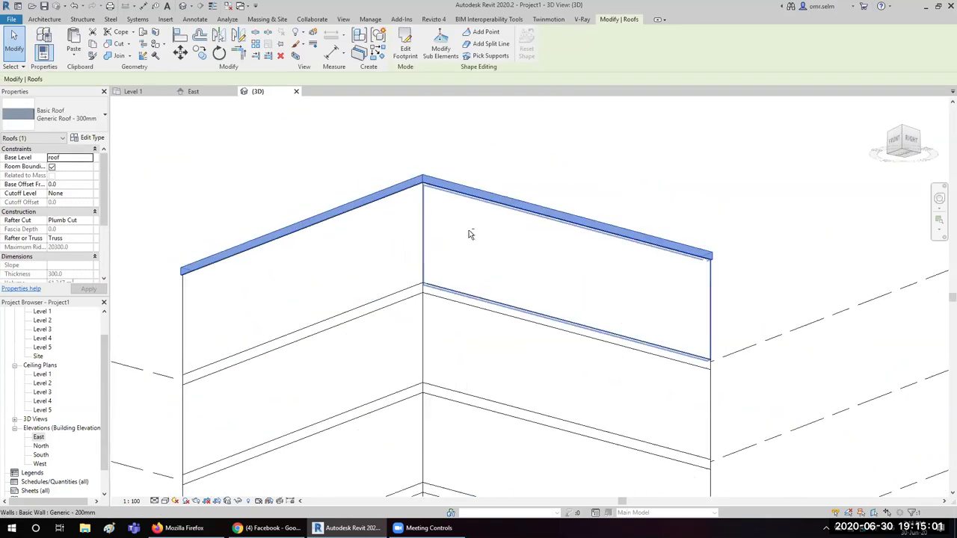
{"action": "mouse_move", "coordinate": [440, 335]}
{"action": "middle_mouse_down", "text": "shift"}
{"action": "mouse_move", "coordinate": [338, 431]}
{"action": "mouse_move", "coordinate": [596, 303]}
{"action": "mouse_move", "coordinate": [490, 347]}
{"action": "mouse_move", "coordinate": [423, 317]}
{"action": "middle_mouse_up", "text": "shift"}
{"action": "scroll", "coordinate": [423, 316], "scroll_direction": "down", "scroll_amount": 2}
{"action": "scroll", "coordinate": [424, 280], "scroll_direction": "down", "scroll_amount": 2}
{"action": "scroll", "coordinate": [424, 281], "scroll_direction": "down", "scroll_amount": 2}
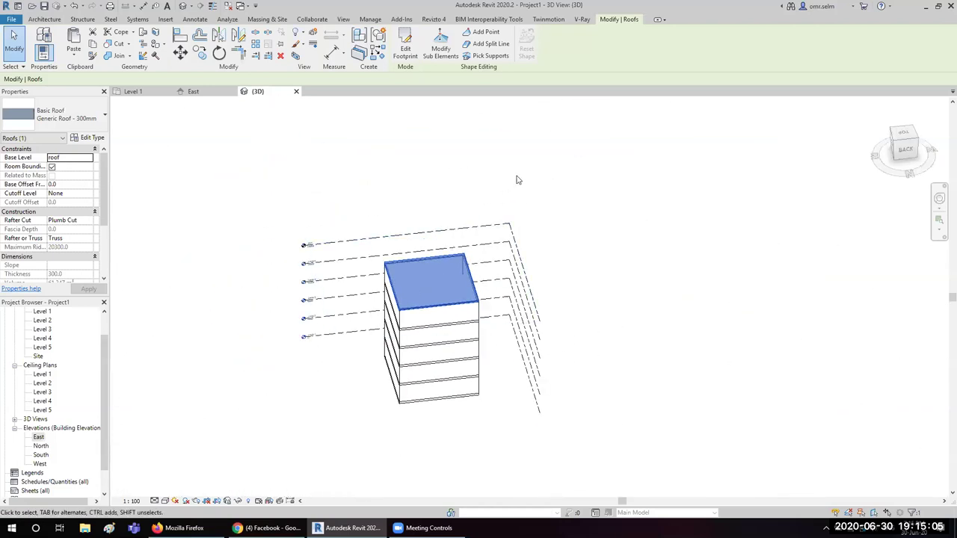
{"action": "key", "text": "Escape"}
{"action": "scroll", "coordinate": [71, 244], "scroll_direction": "down", "scroll_amount": 2}
{"action": "scroll", "coordinate": [54, 259], "scroll_direction": "down", "scroll_amount": 2}
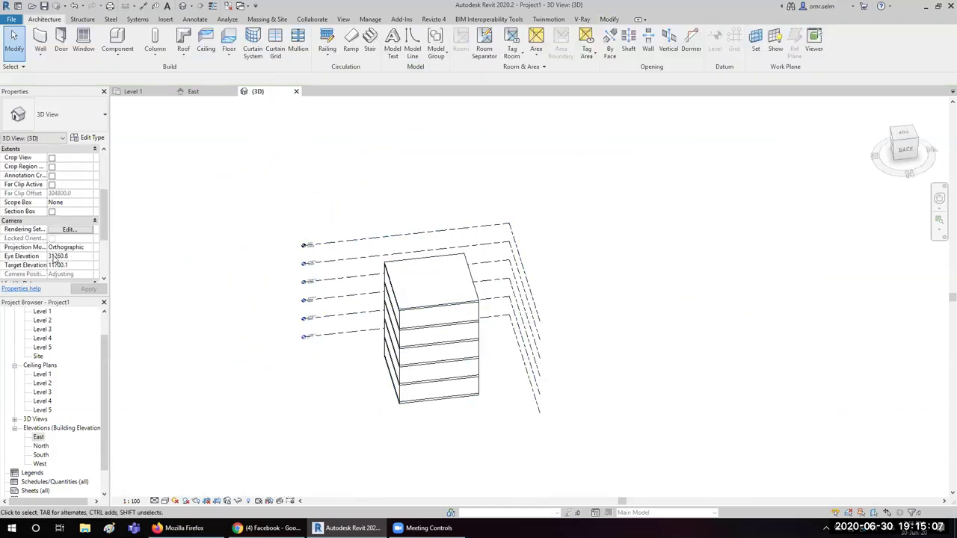
{"action": "left_click", "coordinate": [52, 212]}
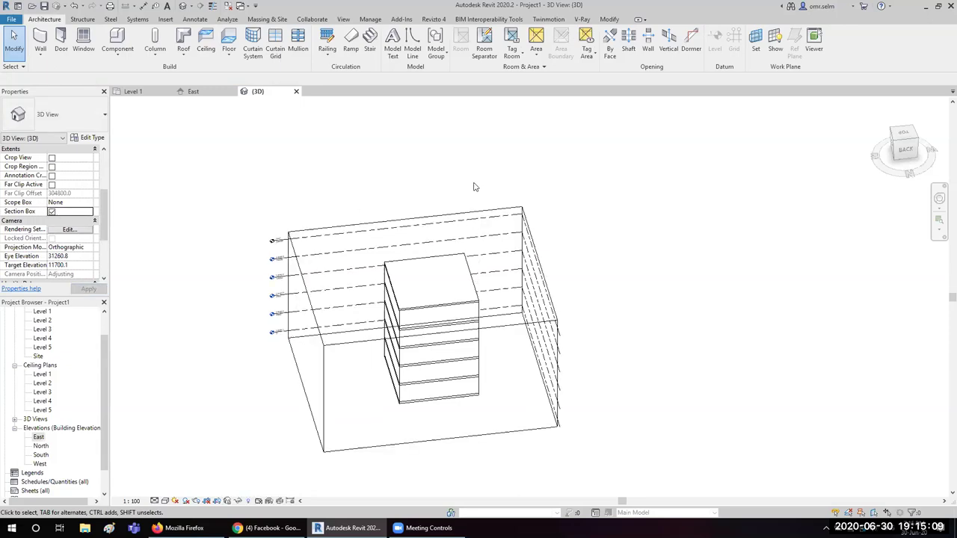
{"action": "left_click", "coordinate": [516, 372]}
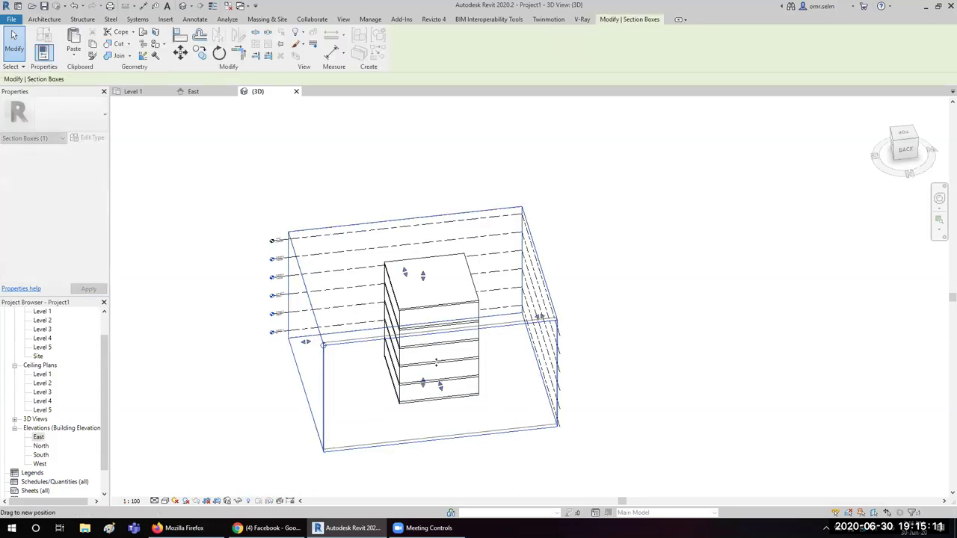
{"action": "middle_click_drag", "start_coordinate": [434, 327], "coordinate": [337, 341], "text": "shift"}
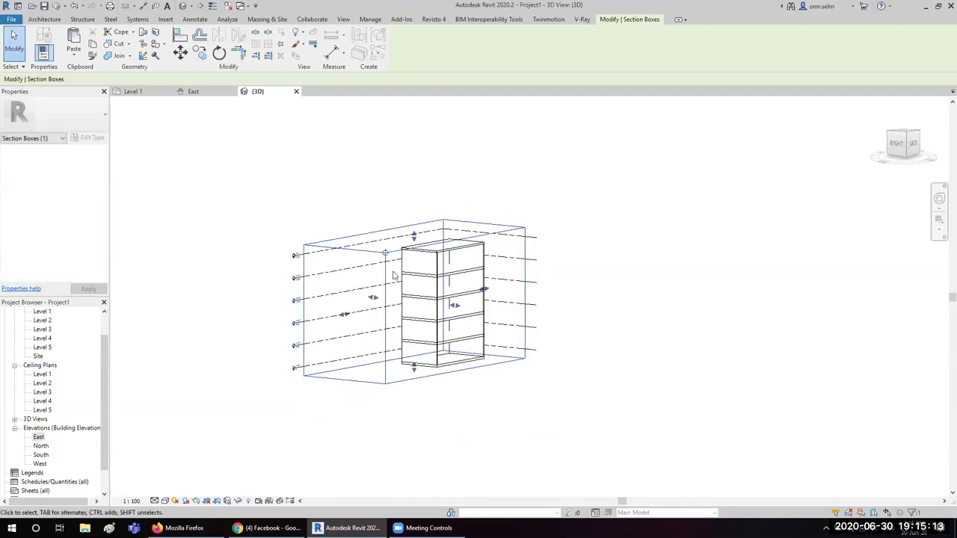
{"action": "left_click_drag", "start_coordinate": [364, 342], "coordinate": [538, 341]}
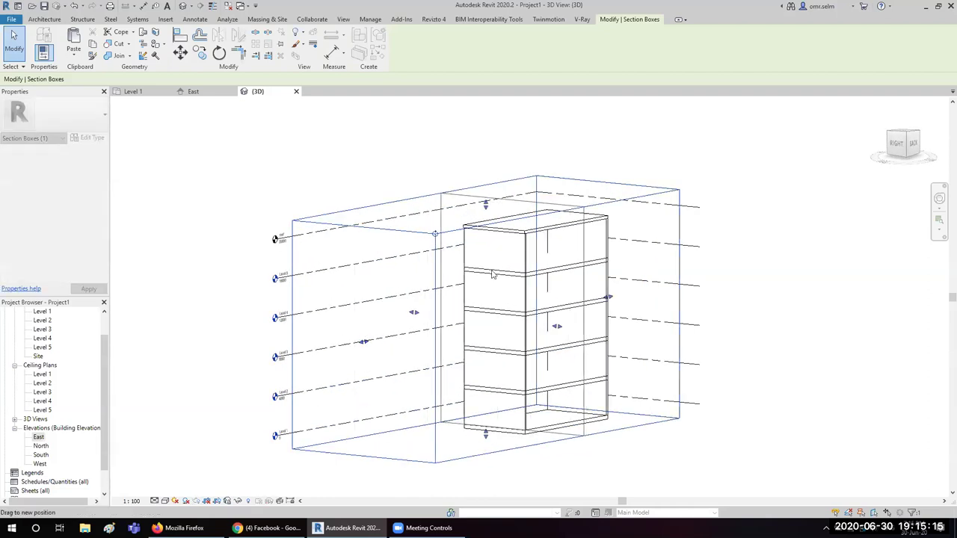
{"action": "middle_click_drag", "start_coordinate": [538, 341], "coordinate": [368, 395], "text": "shift"}
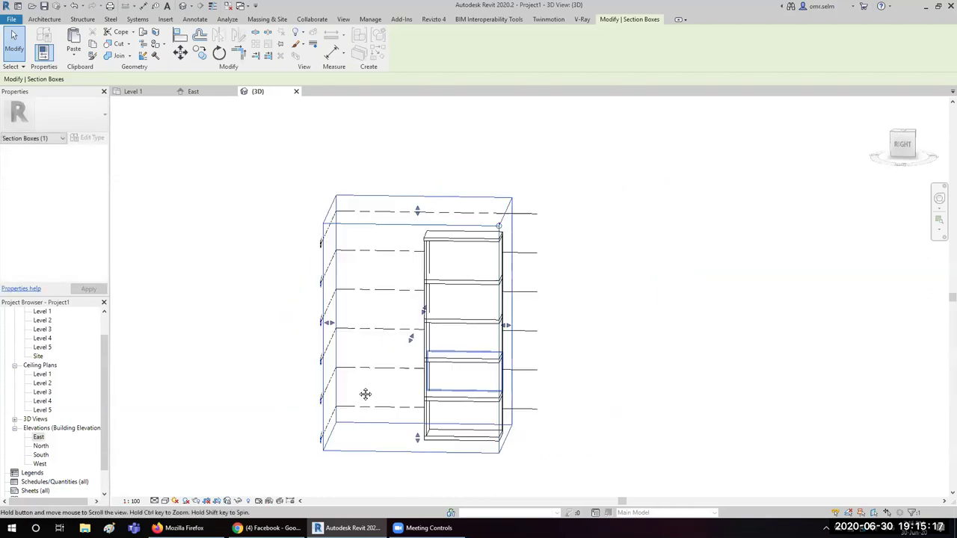
{"action": "middle_click_drag", "start_coordinate": [321, 304], "coordinate": [434, 321], "text": "shift"}
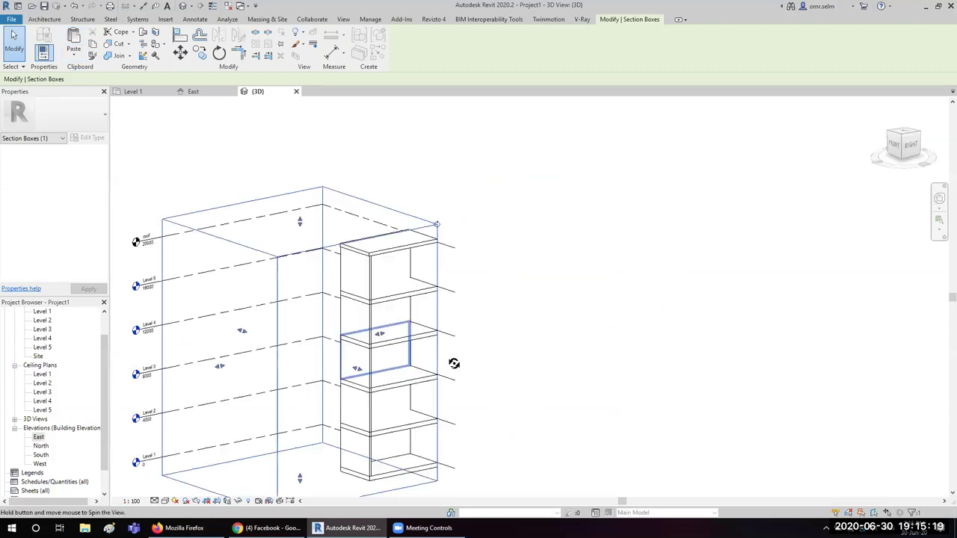
{"action": "scroll", "coordinate": [408, 256], "scroll_direction": "up", "scroll_amount": 2}
{"action": "scroll", "coordinate": [494, 267], "scroll_direction": "up", "scroll_amount": 2}
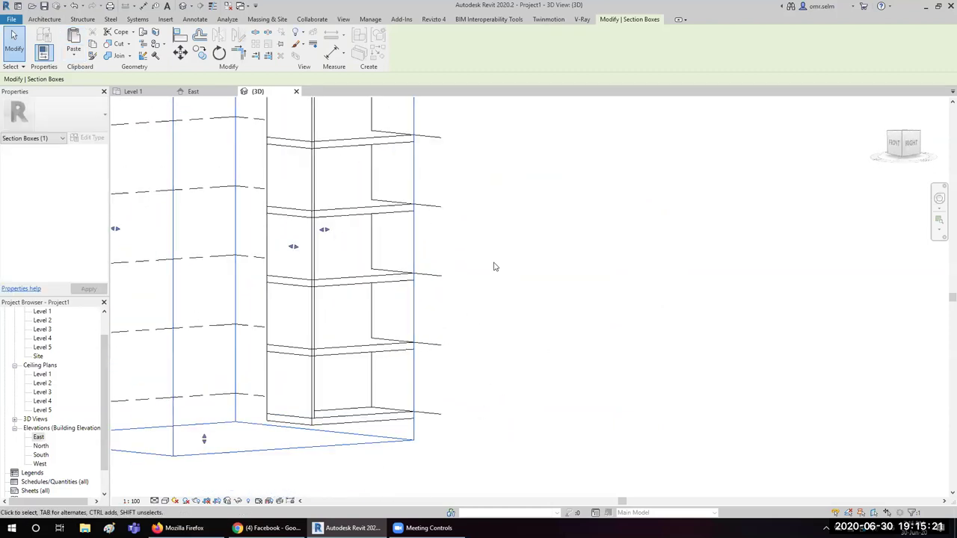
{"action": "key", "text": "Escape"}
{"action": "scroll", "coordinate": [367, 355], "scroll_direction": "down", "scroll_amount": 4}
{"action": "mouse_move", "coordinate": [367, 355]}
{"action": "middle_mouse_down", "text": "shift"}
{"action": "mouse_move", "coordinate": [381, 317]}
{"action": "mouse_move", "coordinate": [314, 346]}
{"action": "mouse_move", "coordinate": [225, 224]}
{"action": "middle_mouse_up", "text": "shift"}
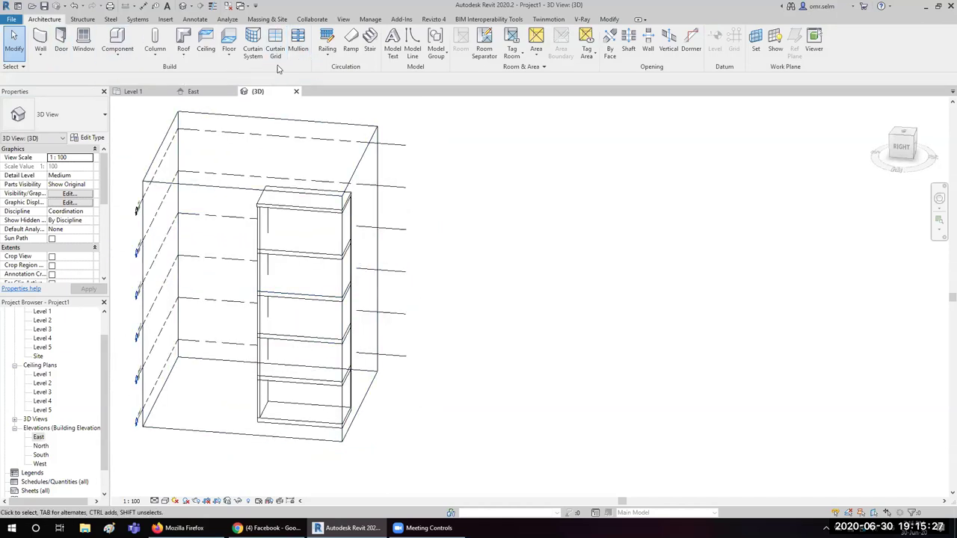
- Place a cornice wall sweep near the top of the upper storey's wall
{"action": "left_click", "coordinate": [43, 58]}
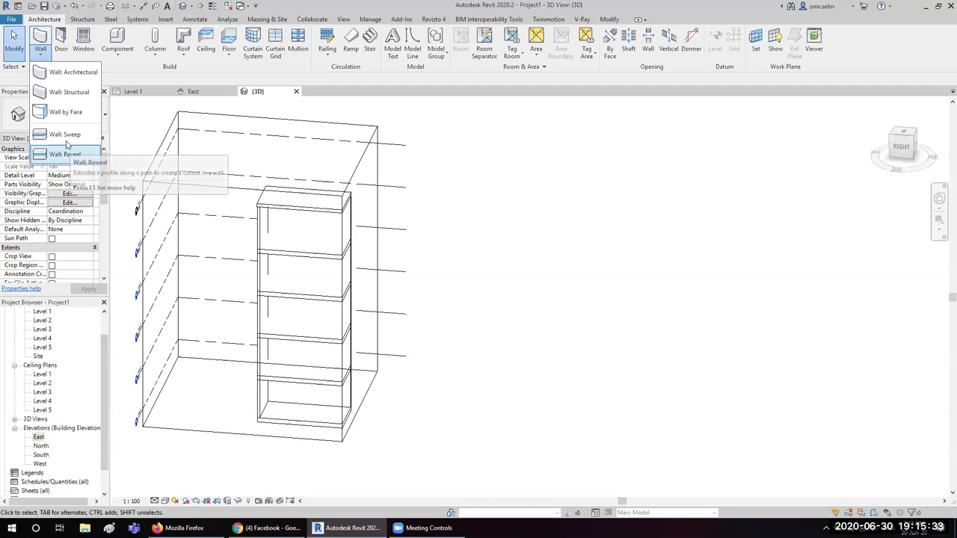
{"action": "left_click", "coordinate": [69, 139]}
{"action": "scroll", "coordinate": [277, 298], "scroll_direction": "up", "scroll_amount": 2}
{"action": "scroll", "coordinate": [266, 344], "scroll_direction": "up", "scroll_amount": 3}
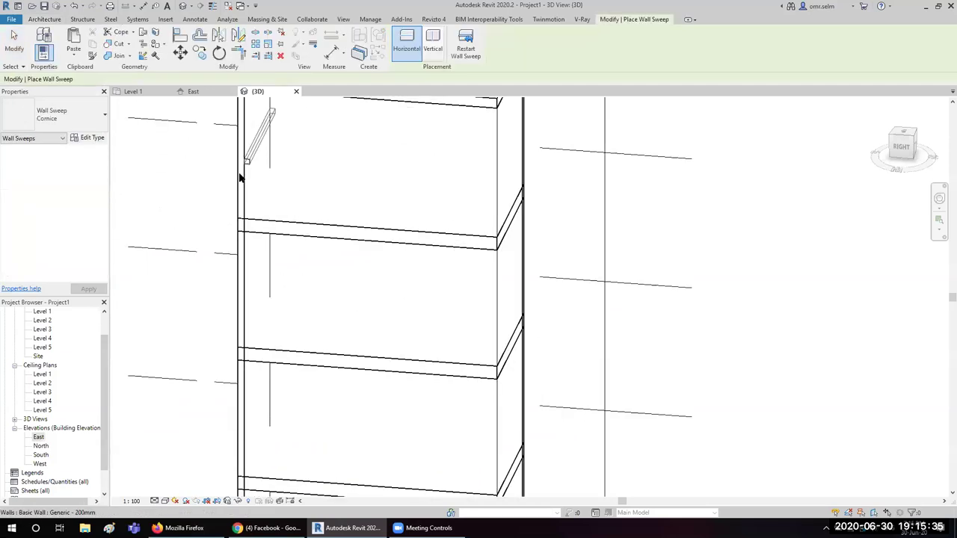
{"action": "left_click", "coordinate": [307, 146]}
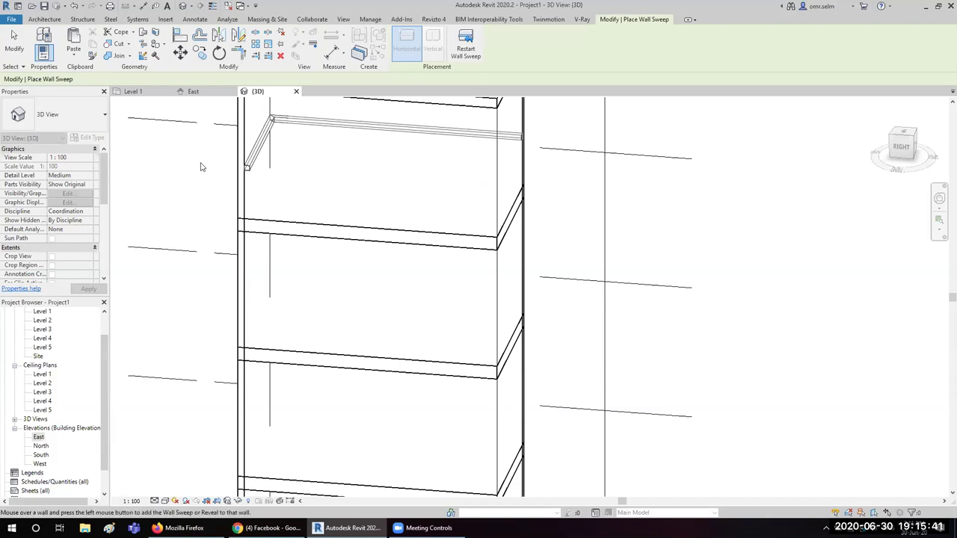
{"action": "key", "text": "Escape"}
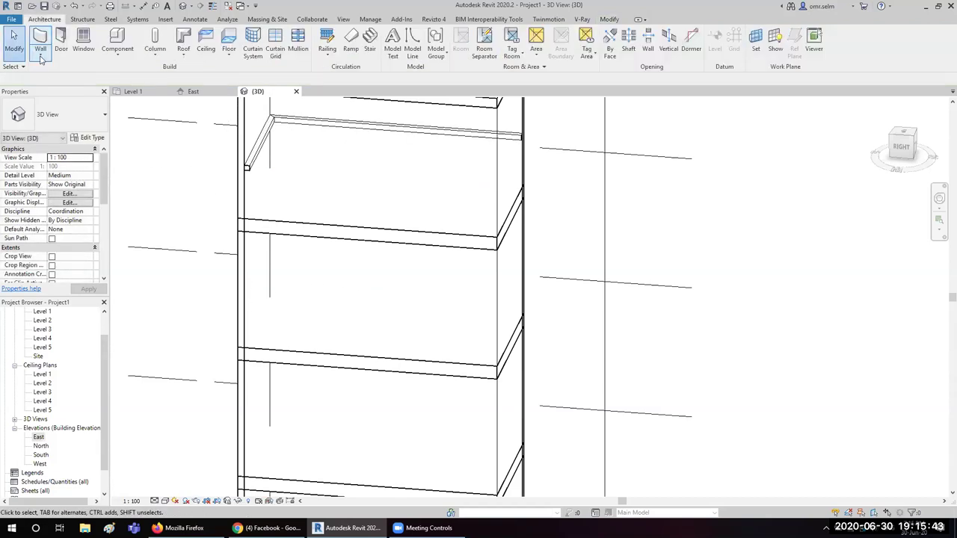
- Cut a horizontal wall reveal into the storey below
{"action": "left_click", "coordinate": [40, 55]}
{"action": "left_click", "coordinate": [71, 155]}
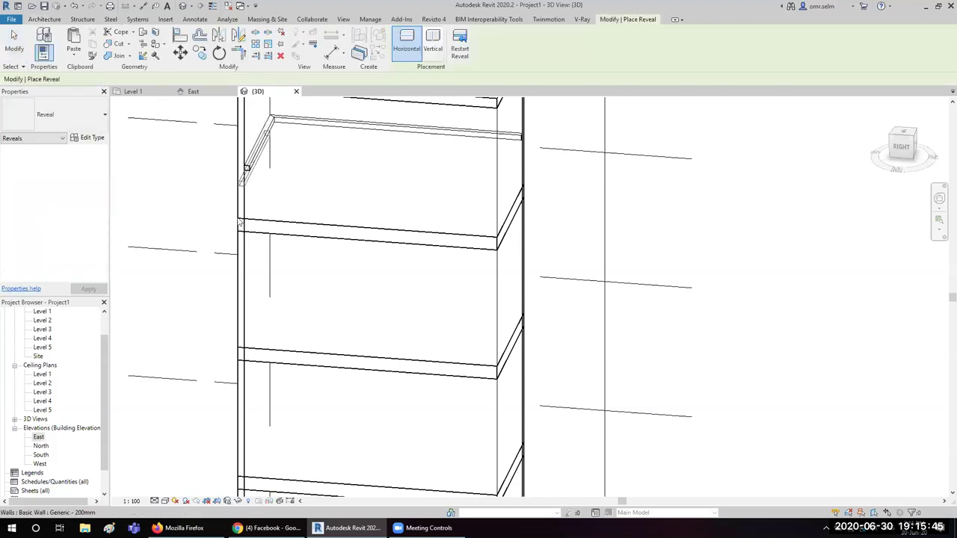
{"action": "left_click", "coordinate": [254, 307]}
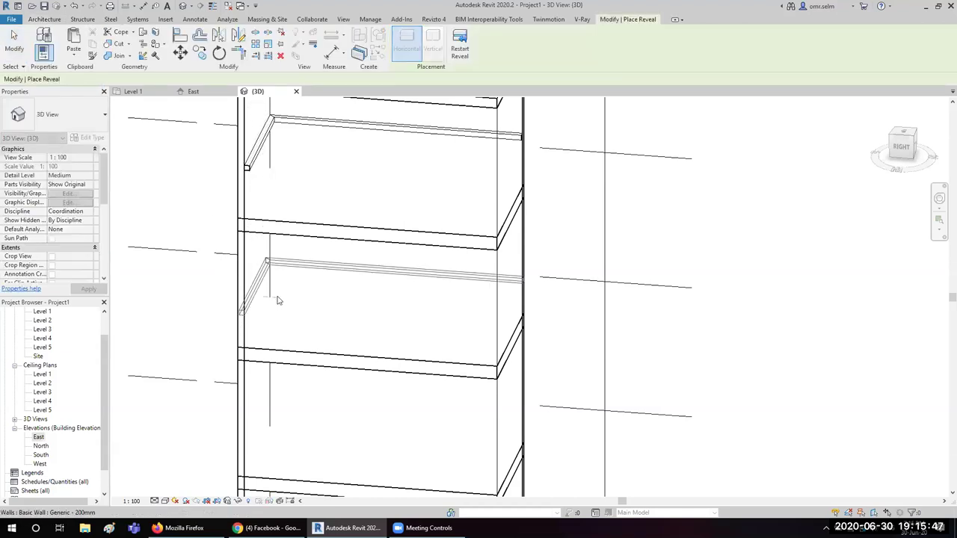
{"action": "scroll", "coordinate": [206, 283], "scroll_direction": "up", "scroll_amount": 2}
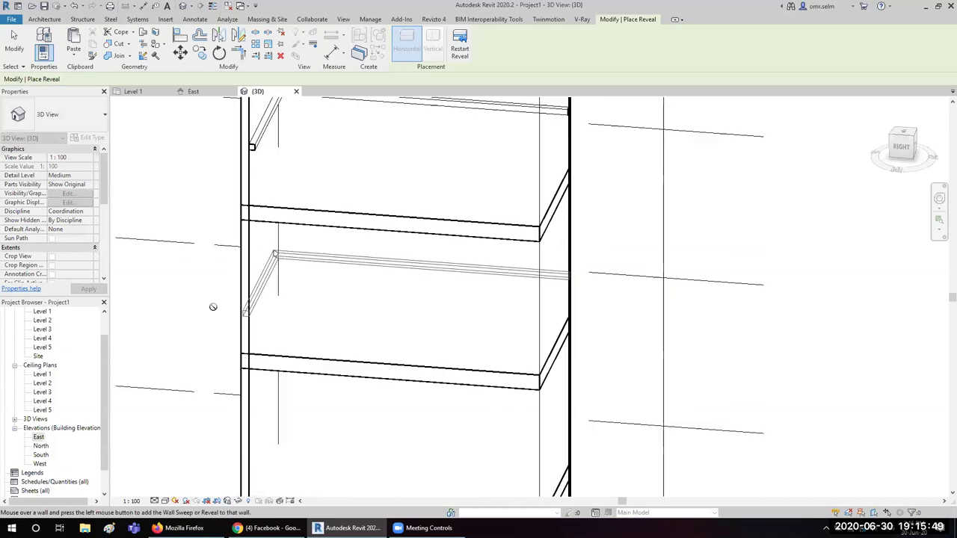
{"action": "scroll", "coordinate": [310, 368], "scroll_direction": "up", "scroll_amount": 3}
{"action": "key", "text": "Escape"}
{"action": "scroll", "coordinate": [310, 359], "scroll_direction": "down", "scroll_amount": 2}
{"action": "scroll", "coordinate": [318, 314], "scroll_direction": "down", "scroll_amount": 2}
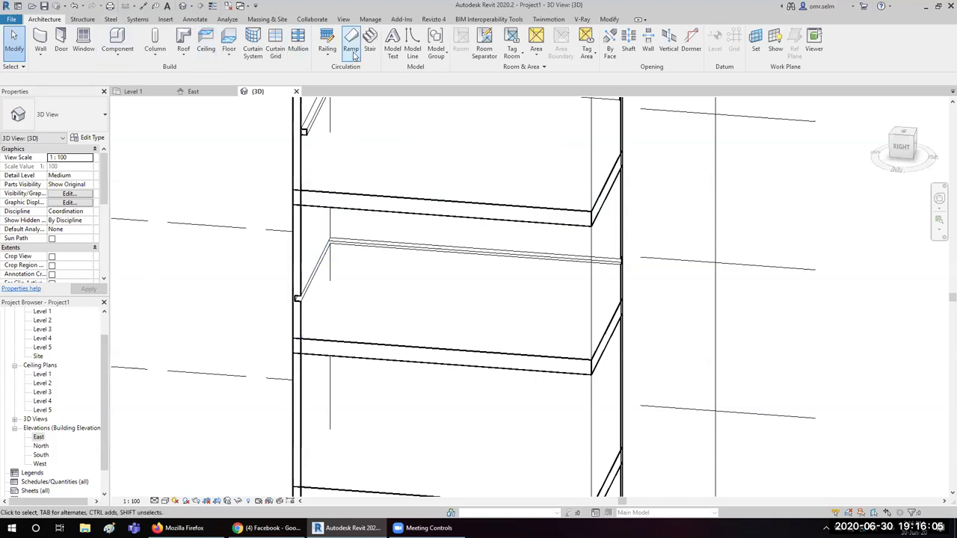
{"action": "left_click", "coordinate": [328, 51]}
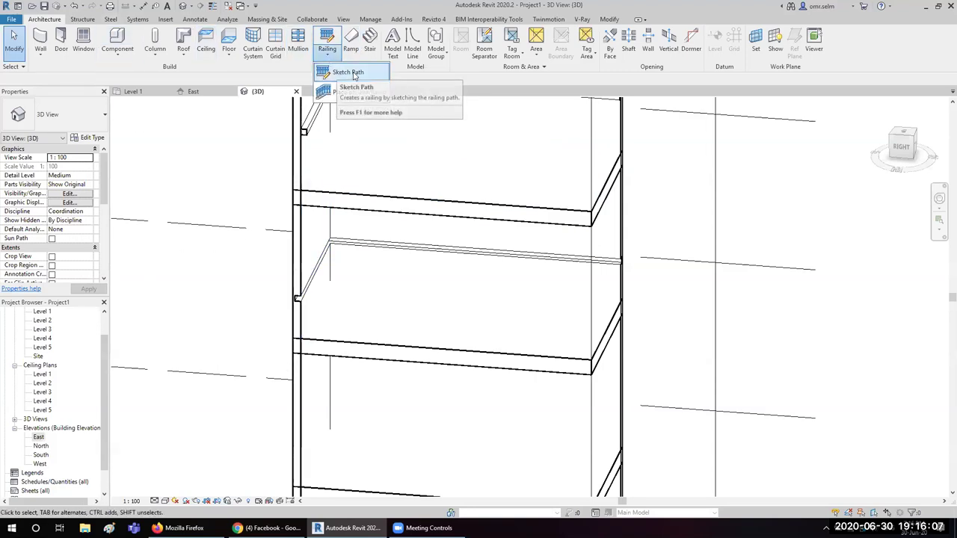
{"action": "left_click", "coordinate": [350, 71]}
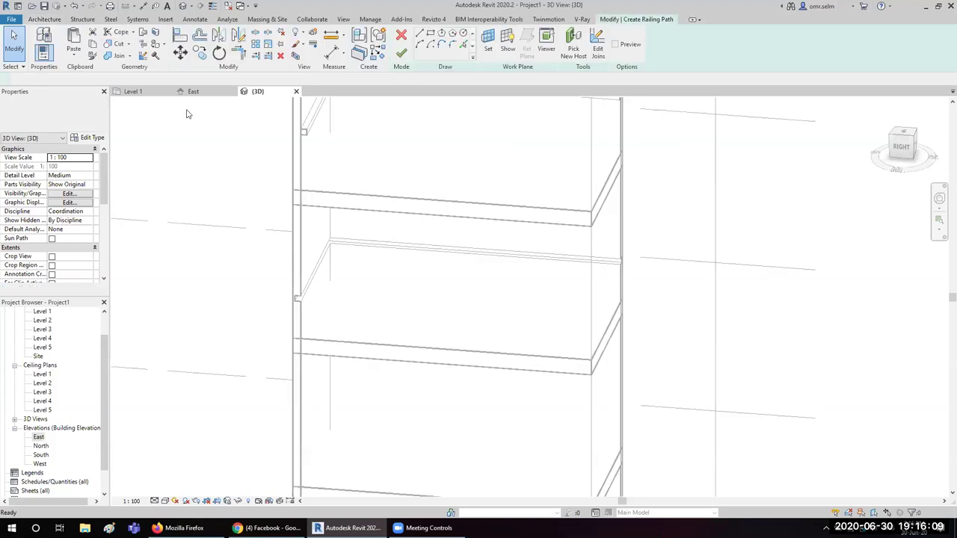
{"action": "left_click", "coordinate": [88, 138]}
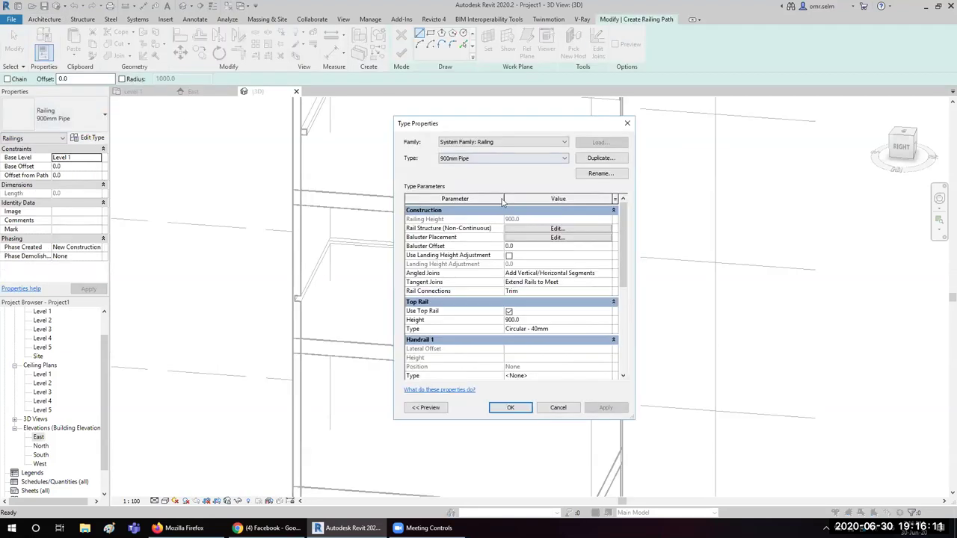
{"action": "left_click", "coordinate": [574, 238]}
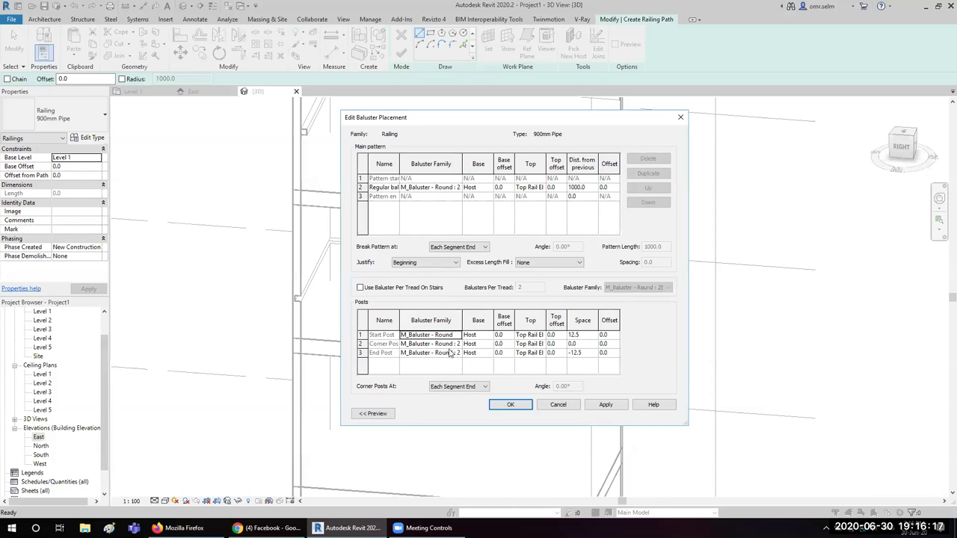
{"action": "left_click", "coordinate": [558, 405]}
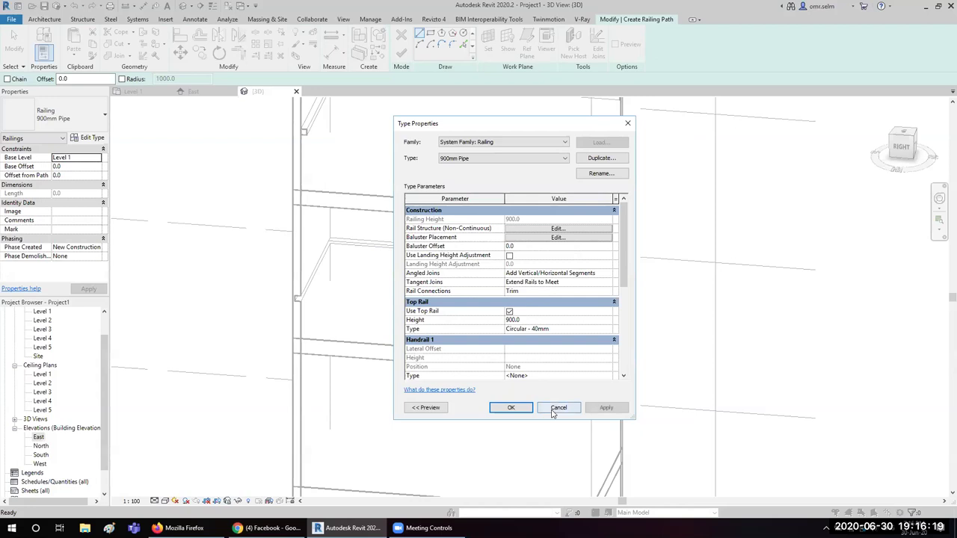
{"action": "left_click", "coordinate": [560, 409]}
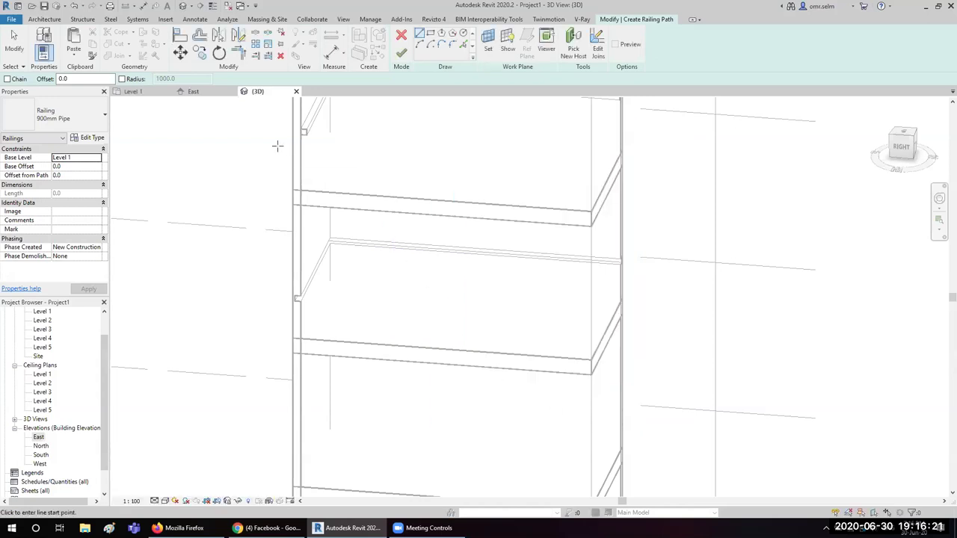
{"action": "key", "text": "Escape"}
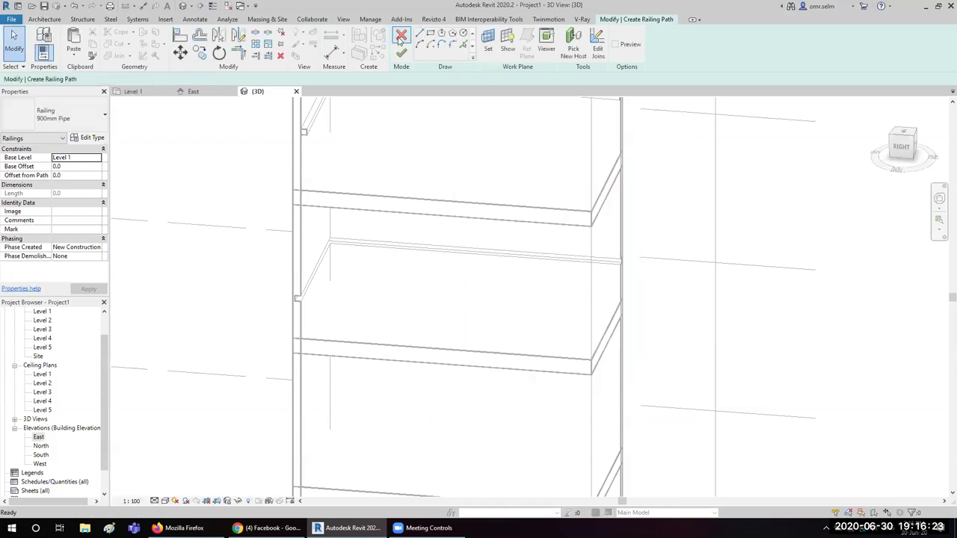
{"action": "left_click", "coordinate": [401, 54]}
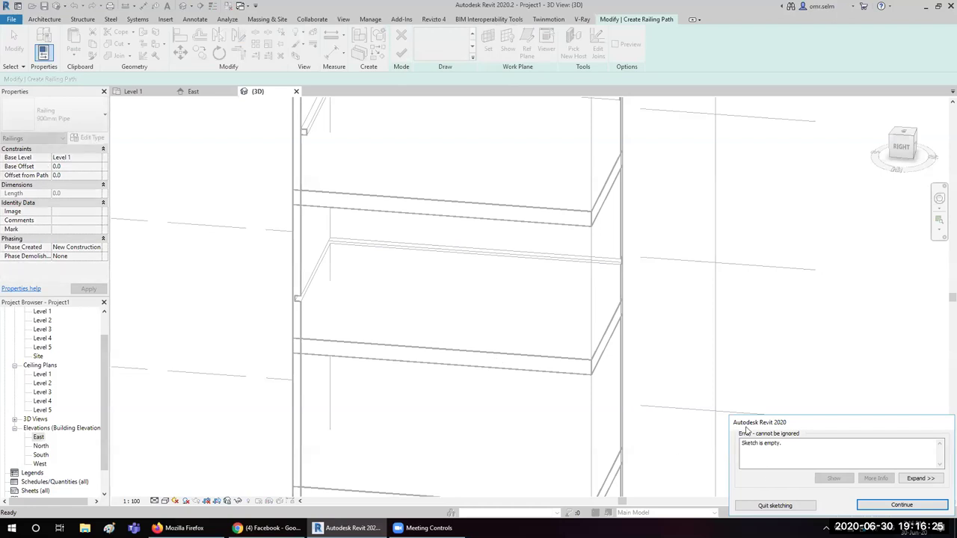
{"action": "left_click_drag", "start_coordinate": [745, 428], "coordinate": [483, 316]}
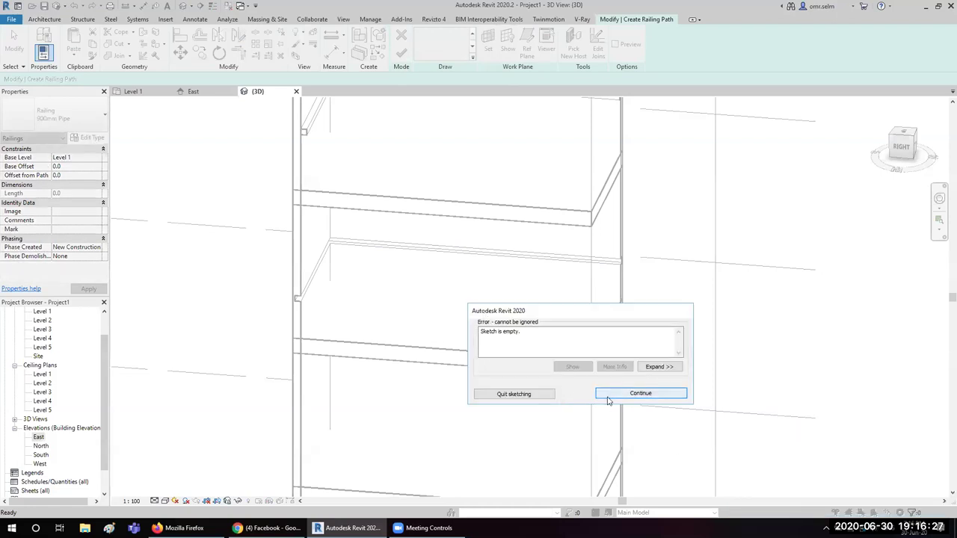
{"action": "left_click", "coordinate": [546, 395]}
{"action": "scroll", "coordinate": [425, 394], "scroll_direction": "down", "scroll_amount": 5}
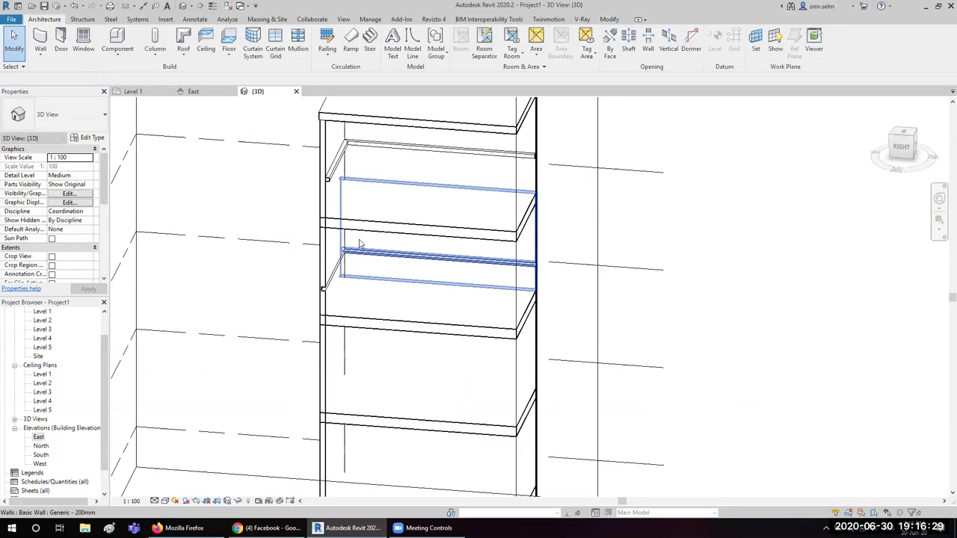
{"action": "scroll", "coordinate": [285, 143], "scroll_direction": "up", "scroll_amount": 1}
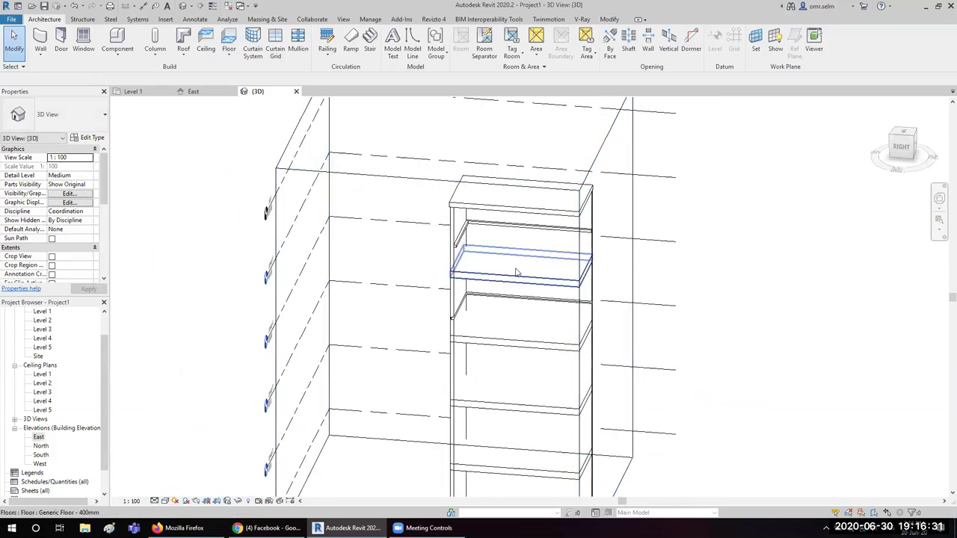
{"action": "mouse_move", "coordinate": [481, 297]}
{"action": "middle_mouse_down", "text": "shift"}
{"action": "mouse_move", "coordinate": [333, 347]}
{"action": "mouse_move", "coordinate": [325, 274]}
{"action": "middle_mouse_up", "text": "shift"}
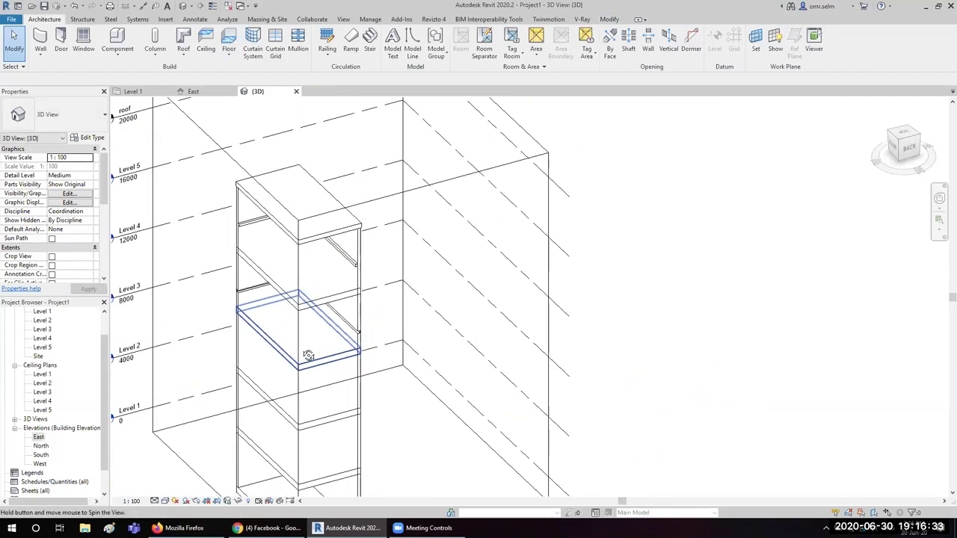
{"action": "mouse_move", "coordinate": [456, 299]}
{"action": "middle_mouse_down", "text": "shift"}
{"action": "mouse_move", "coordinate": [447, 252]}
{"action": "mouse_move", "coordinate": [426, 233]}
{"action": "middle_mouse_up", "text": "shift"}
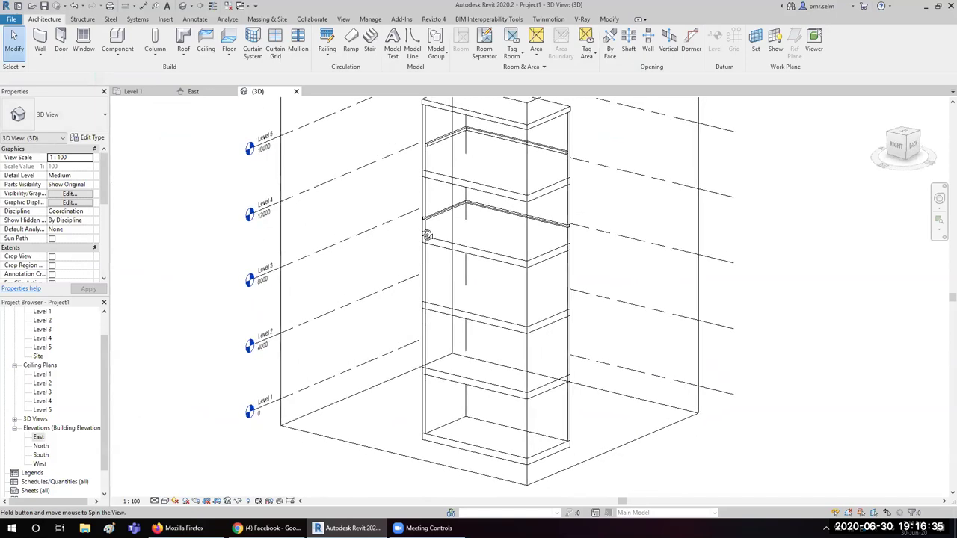
{"action": "scroll", "coordinate": [228, 261], "scroll_direction": "down", "scroll_amount": 3}
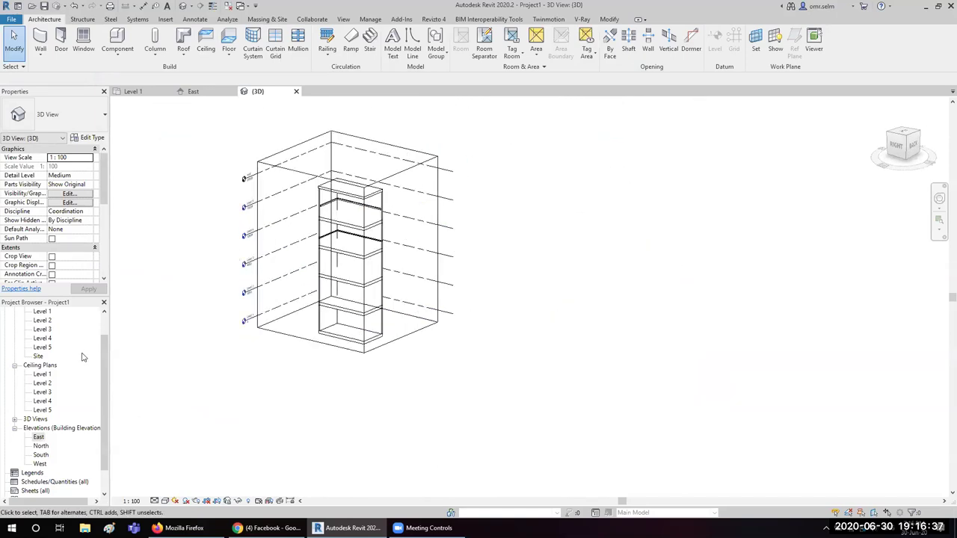
{"action": "scroll", "coordinate": [83, 358], "scroll_direction": "down", "scroll_amount": 1}
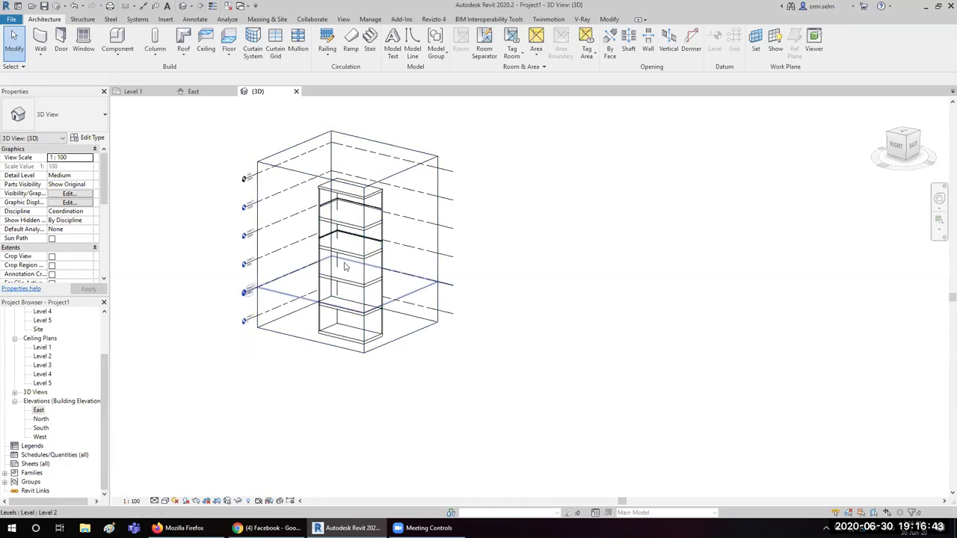
{"action": "left_click", "coordinate": [60, 456]}
- Start a new schedule from the Project Browser and choose the Walls category
{"action": "right_click", "coordinate": [59, 456]}
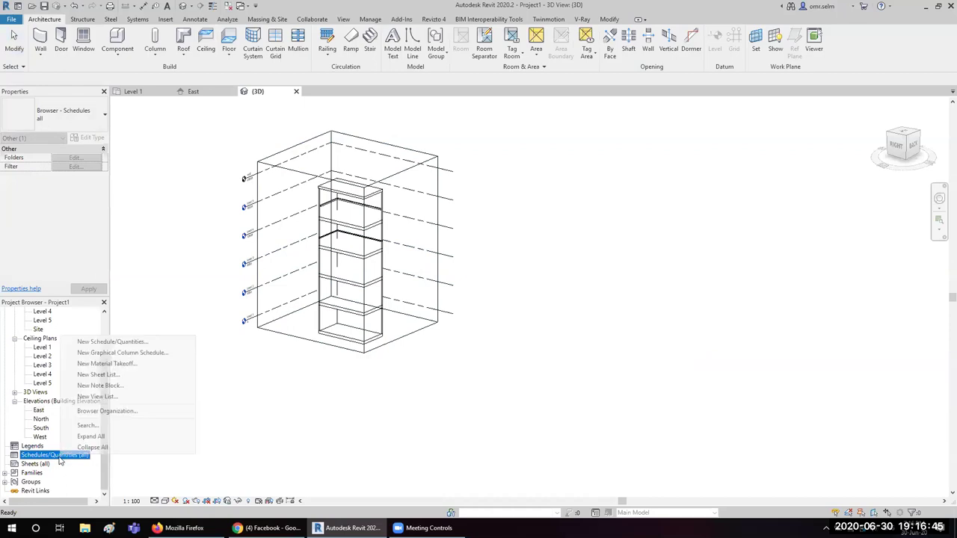
{"action": "left_click", "coordinate": [142, 342]}
{"action": "scroll", "coordinate": [441, 258], "scroll_direction": "down", "scroll_amount": 2}
{"action": "scroll", "coordinate": [441, 258], "scroll_direction": "down", "scroll_amount": 3}
{"action": "scroll", "coordinate": [446, 255], "scroll_direction": "down", "scroll_amount": 5}
{"action": "left_click_drag", "start_coordinate": [463, 249], "coordinate": [464, 294]}
{"action": "left_click", "coordinate": [399, 279]}
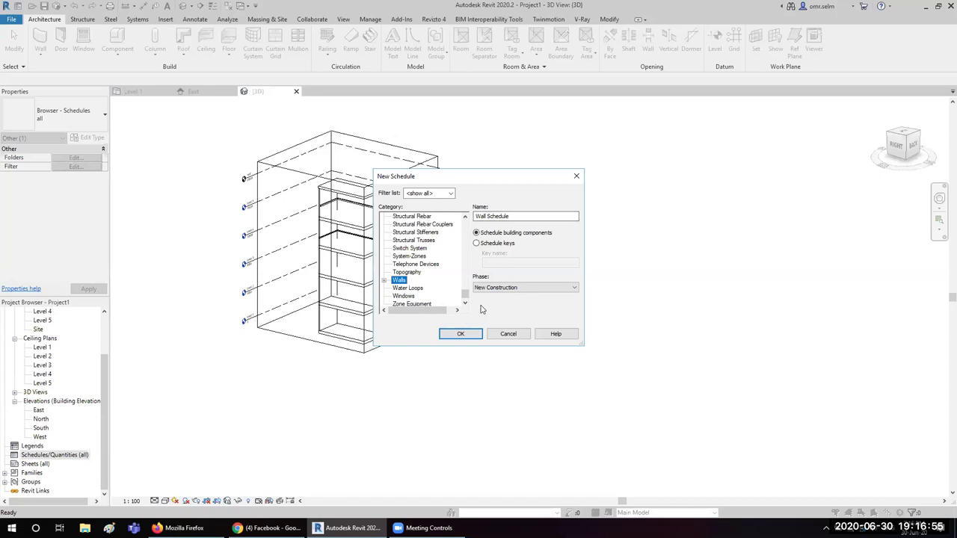
- Keep New Construction as the phase and create the Wall Schedule
{"action": "left_click", "coordinate": [504, 294]}
{"action": "left_click", "coordinate": [504, 297]}
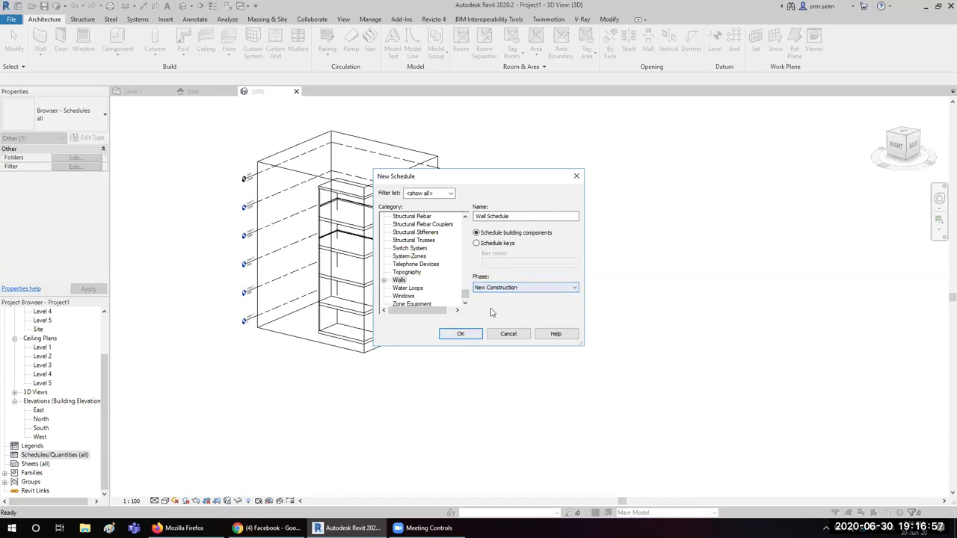
{"action": "left_click", "coordinate": [511, 290]}
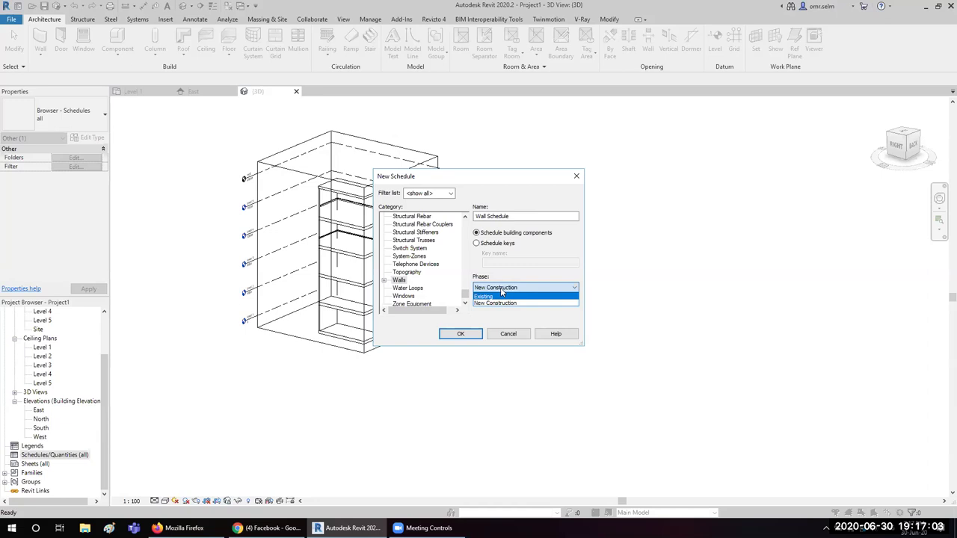
{"action": "left_click", "coordinate": [453, 326]}
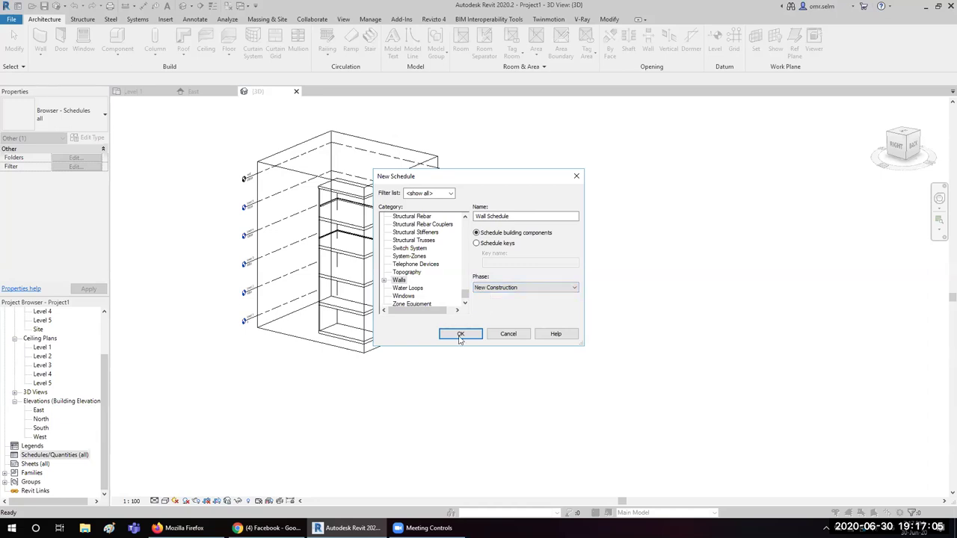
{"action": "left_click", "coordinate": [461, 334]}
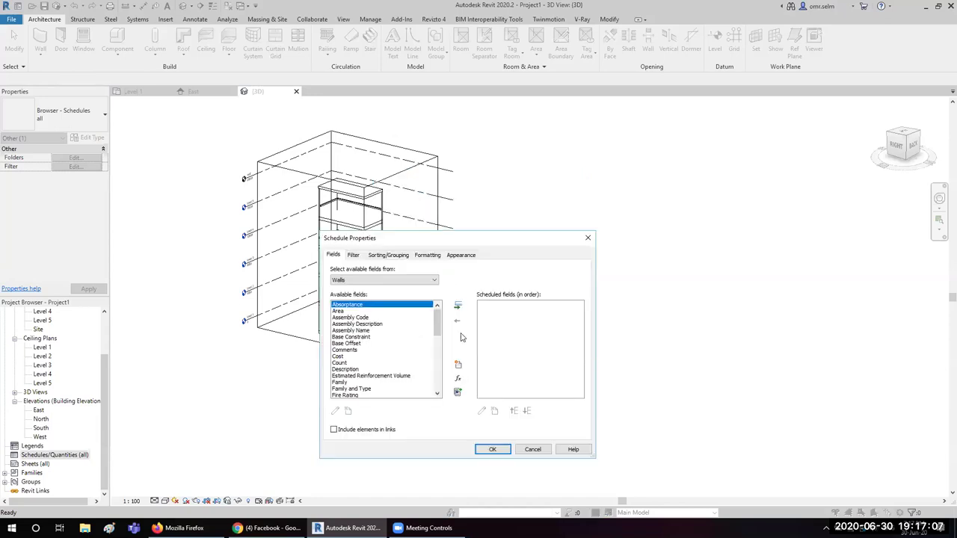
- Add Width, Count and Cost to the Wall Schedule's scheduled fields
{"action": "scroll", "coordinate": [401, 371], "scroll_direction": "down", "scroll_amount": 4}
{"action": "scroll", "coordinate": [401, 371], "scroll_direction": "down", "scroll_amount": 4}
{"action": "scroll", "coordinate": [401, 371], "scroll_direction": "down", "scroll_amount": 3}
{"action": "left_click", "coordinate": [346, 390]}
{"action": "double_click", "coordinate": [345, 390]}
{"action": "scroll", "coordinate": [411, 362], "scroll_direction": "up", "scroll_amount": 2}
{"action": "scroll", "coordinate": [397, 351], "scroll_direction": "up", "scroll_amount": 3}
{"action": "left_click", "coordinate": [356, 319]}
{"action": "key", "text": "Up"}
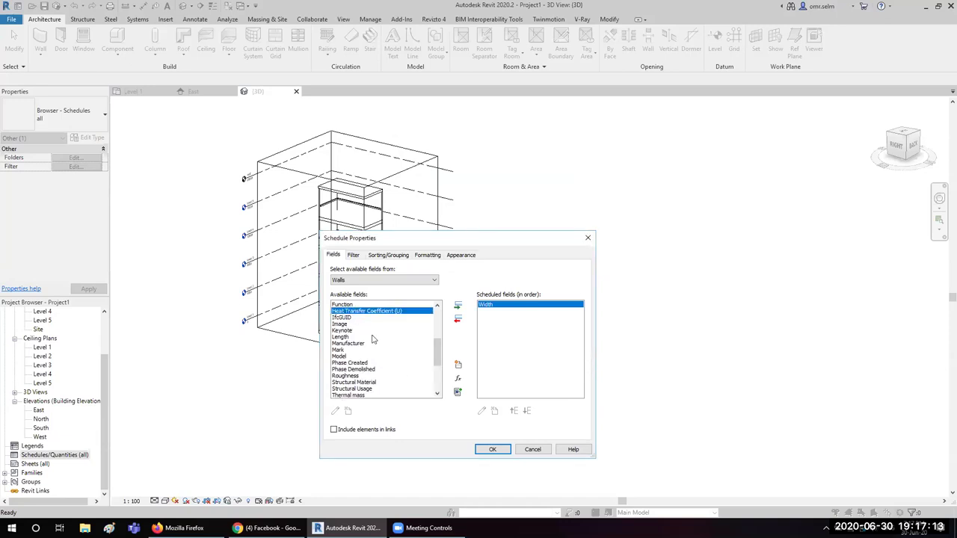
{"action": "scroll", "coordinate": [360, 338], "scroll_direction": "up", "scroll_amount": 3}
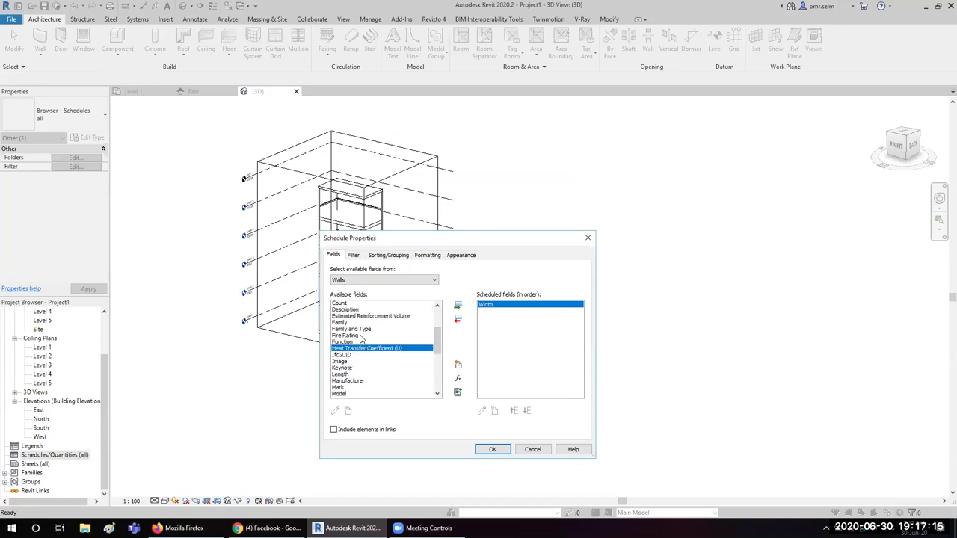
{"action": "scroll", "coordinate": [365, 342], "scroll_direction": "up", "scroll_amount": 1}
{"action": "key", "text": "shift+Down"}
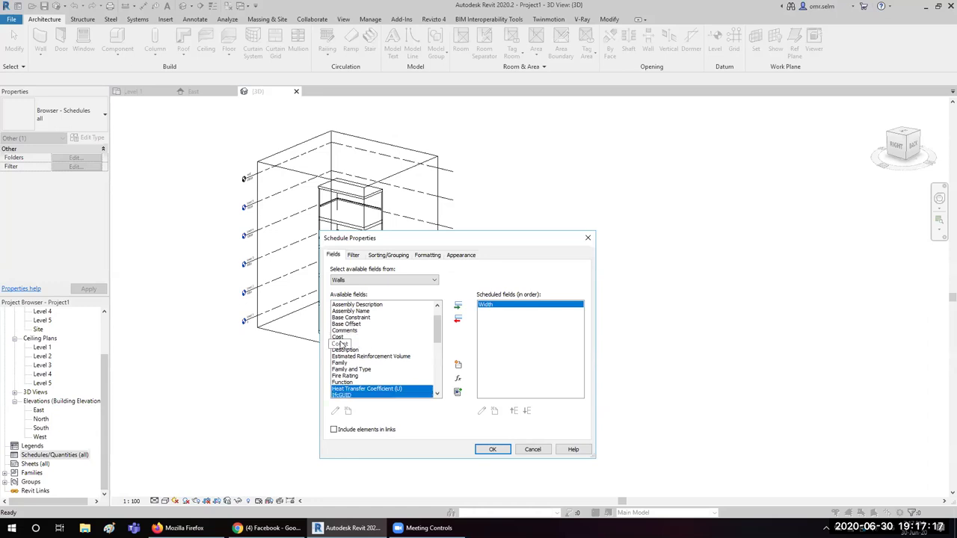
{"action": "double_click", "coordinate": [348, 344]}
{"action": "double_click", "coordinate": [340, 337]}
- Add Length and Type as the last scheduled fields and confirm the field list
{"action": "scroll", "coordinate": [385, 360], "scroll_direction": "down", "scroll_amount": 1}
{"action": "scroll", "coordinate": [385, 360], "scroll_direction": "down", "scroll_amount": 1}
{"action": "scroll", "coordinate": [376, 363], "scroll_direction": "down", "scroll_amount": 1}
{"action": "double_click", "coordinate": [348, 344]}
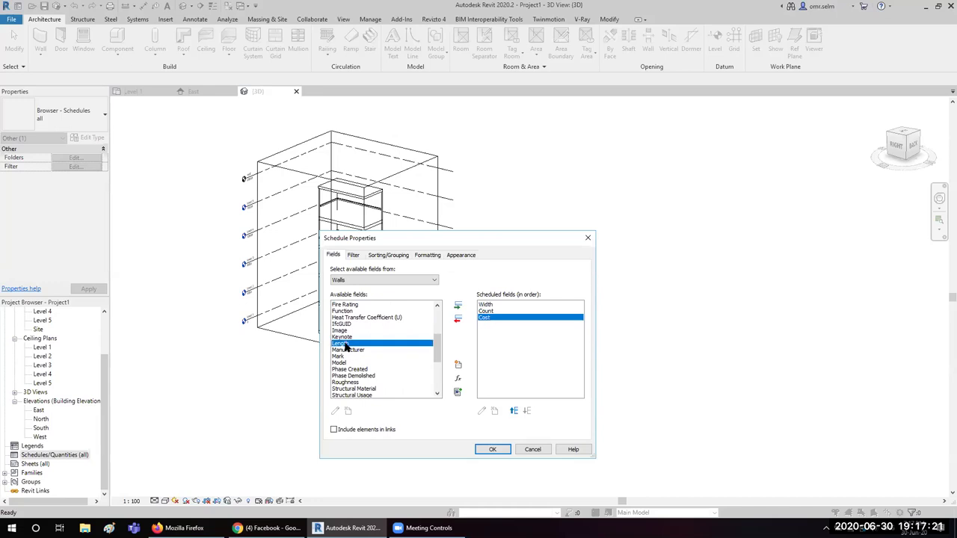
{"action": "scroll", "coordinate": [397, 360], "scroll_direction": "down", "scroll_amount": 2}
{"action": "scroll", "coordinate": [370, 366], "scroll_direction": "down", "scroll_amount": 1}
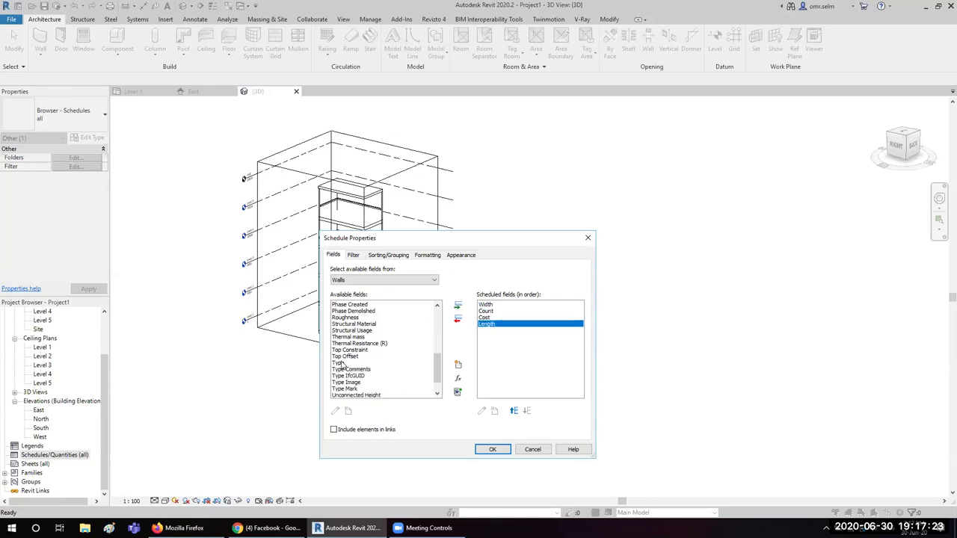
{"action": "double_click", "coordinate": [341, 362]}
{"action": "left_click", "coordinate": [495, 450]}
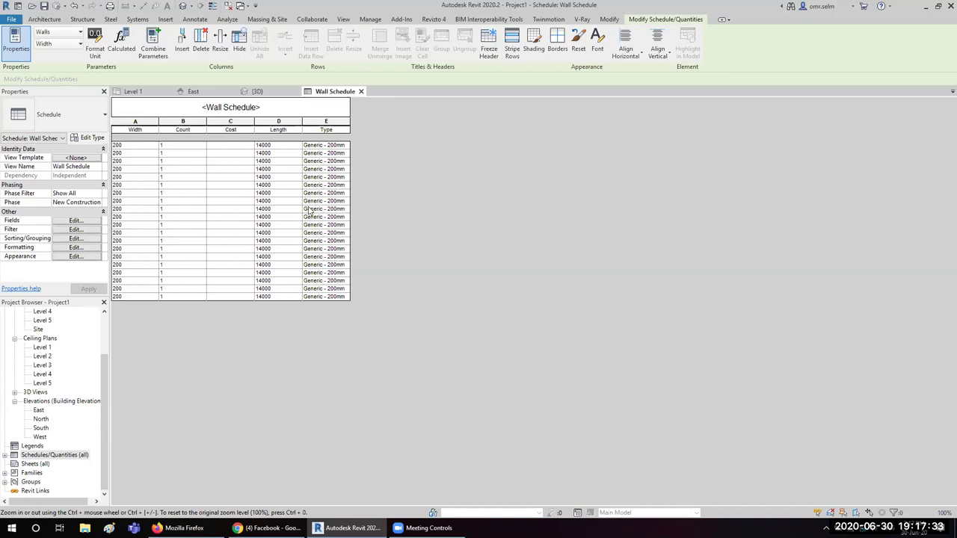
- Change the row 9 wall to Generic - 250mm and the row 15 and 19 walls to Foundation - 300mm
{"action": "left_click", "coordinate": [347, 212]}
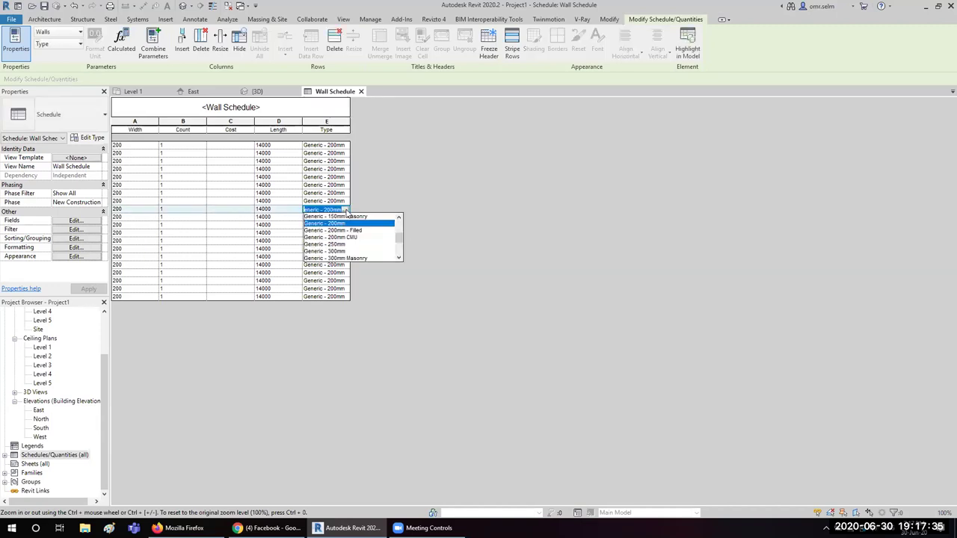
{"action": "left_click", "coordinate": [345, 233]}
{"action": "left_click", "coordinate": [345, 258]}
{"action": "left_click", "coordinate": [340, 278]}
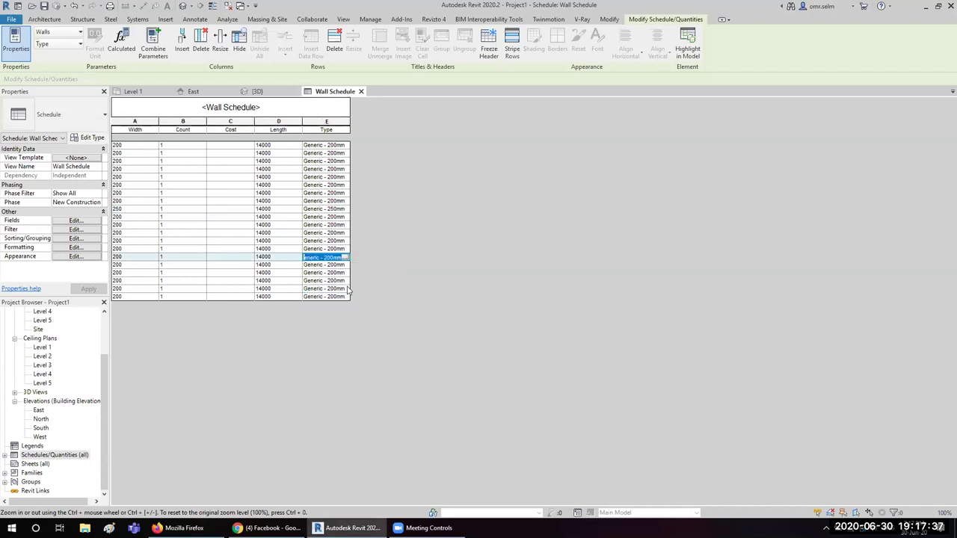
{"action": "left_click", "coordinate": [344, 289]}
{"action": "left_click", "coordinate": [345, 289]}
{"action": "left_click", "coordinate": [340, 311]}
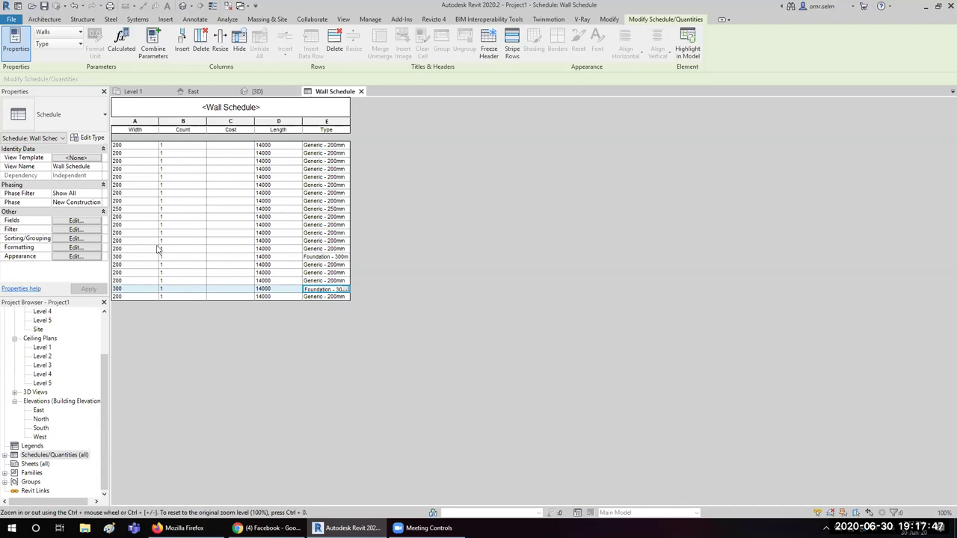
- Open the schedule properties and review the Filter settings, leaving the schedule unfiltered
{"action": "left_click", "coordinate": [95, 221]}
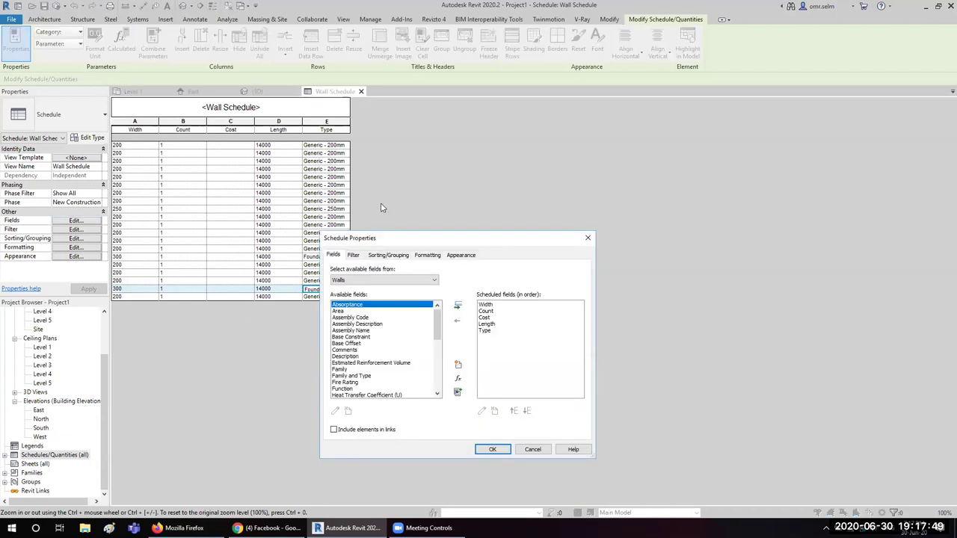
{"action": "left_click_drag", "start_coordinate": [374, 237], "coordinate": [405, 95]}
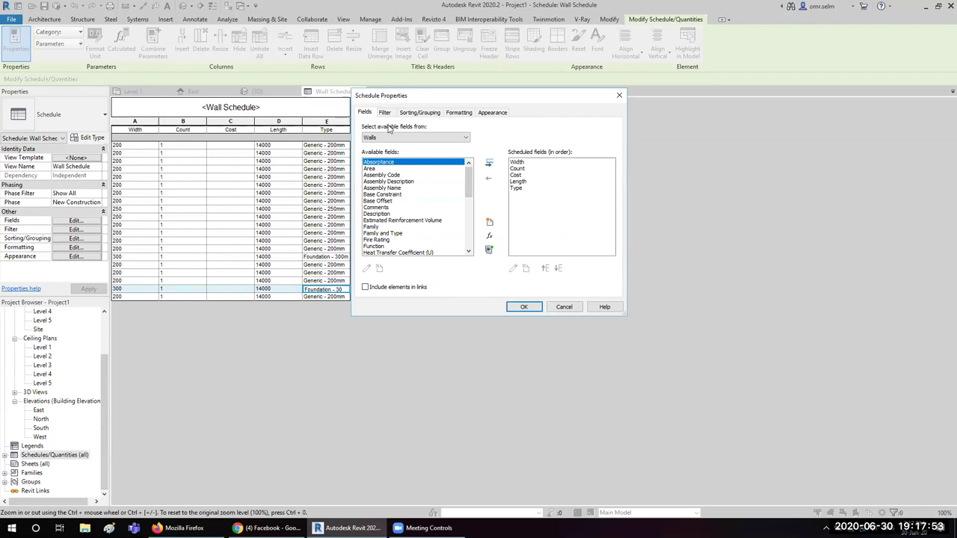
{"action": "left_click", "coordinate": [384, 112]}
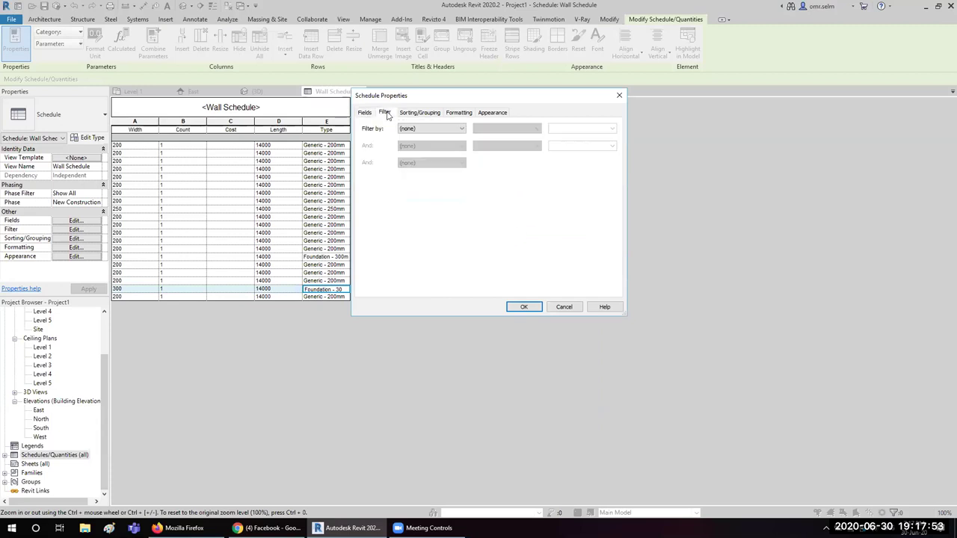
{"action": "left_click", "coordinate": [455, 129]}
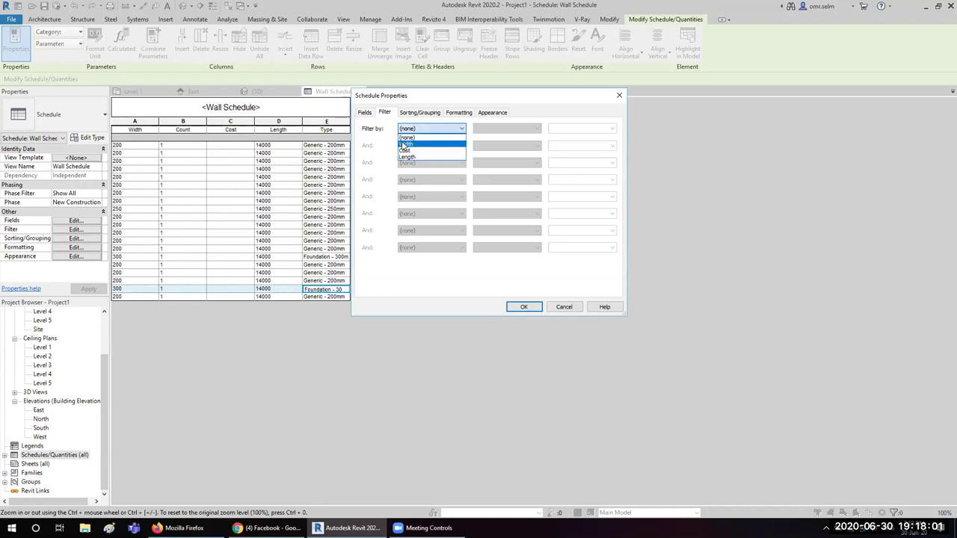
{"action": "left_click", "coordinate": [413, 114]}
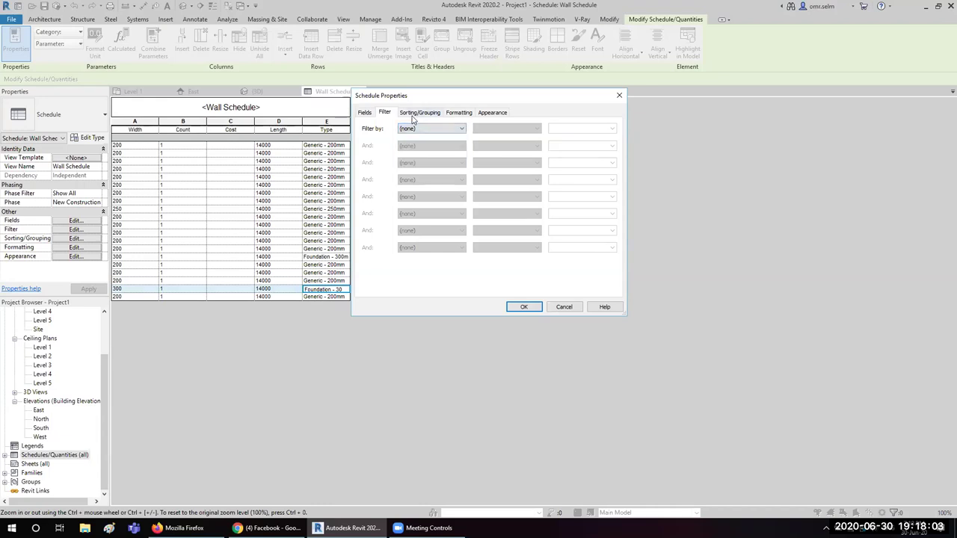
- Sort the schedule by Type with Itemize every instance unchecked, and apply
{"action": "left_click", "coordinate": [416, 113]}
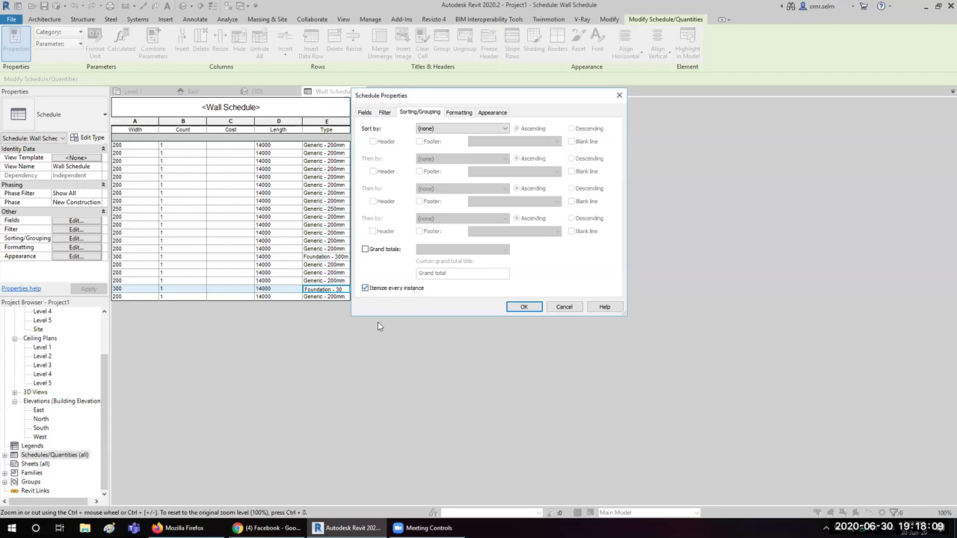
{"action": "left_click", "coordinate": [386, 292]}
{"action": "left_click", "coordinate": [451, 128]}
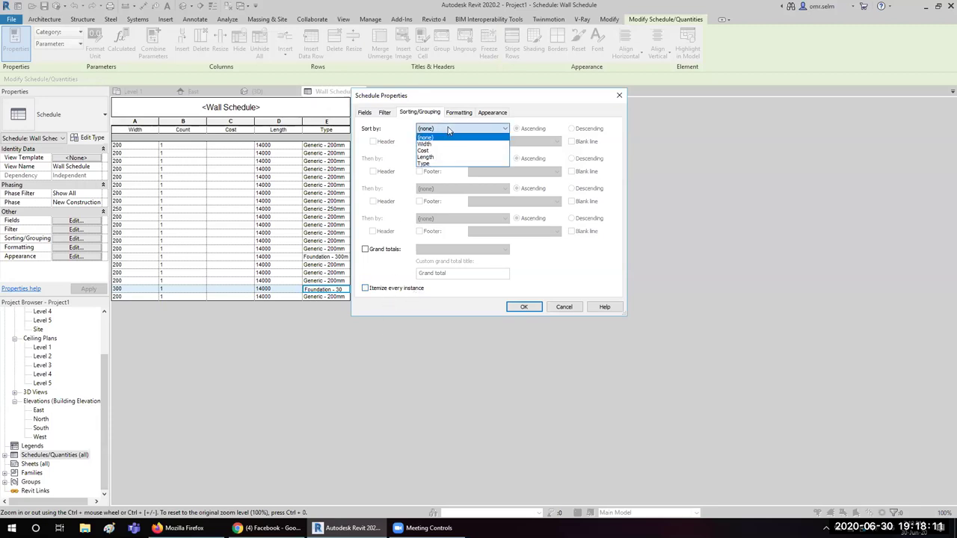
{"action": "left_click", "coordinate": [432, 164]}
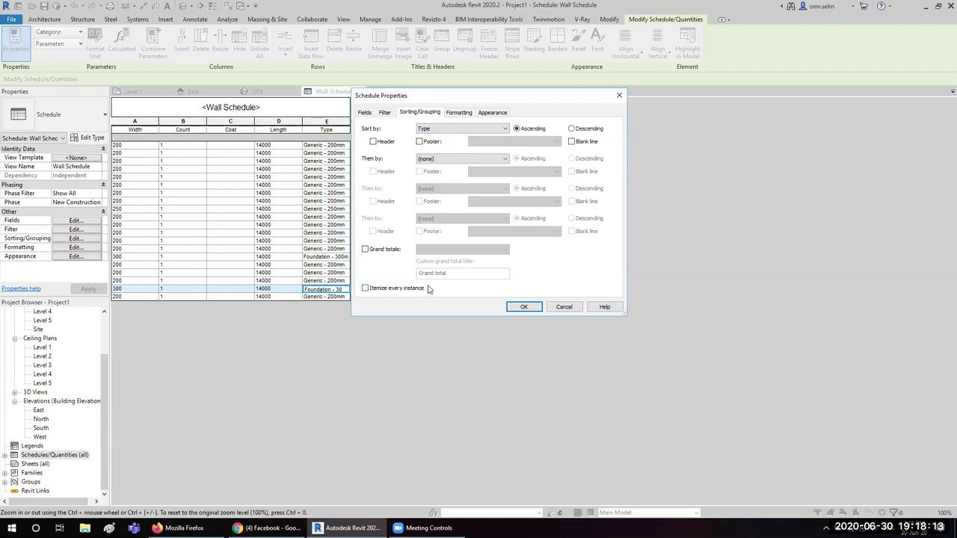
{"action": "left_click", "coordinate": [524, 307]}
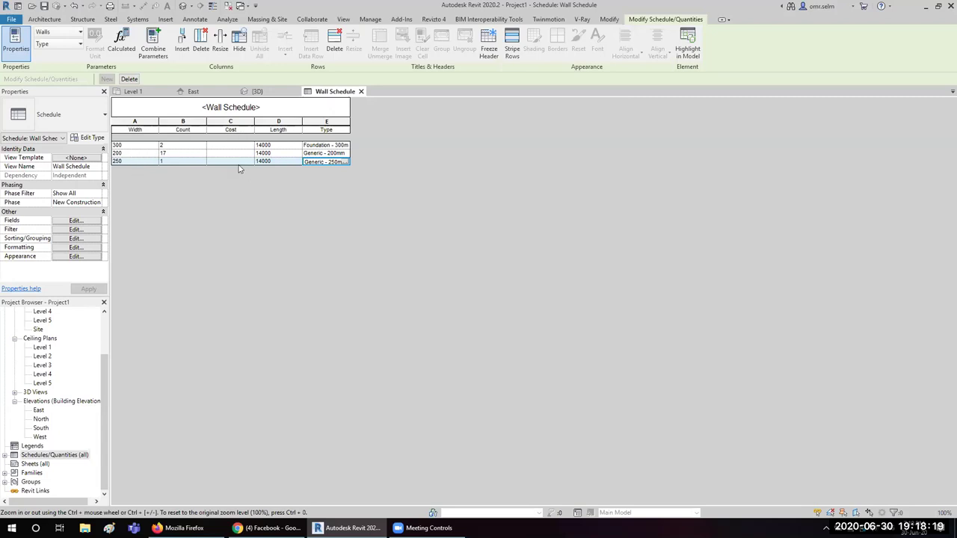
- Review the Formatting calculation options for the Length and Cost columns in schedule properties
{"action": "left_click", "coordinate": [85, 222]}
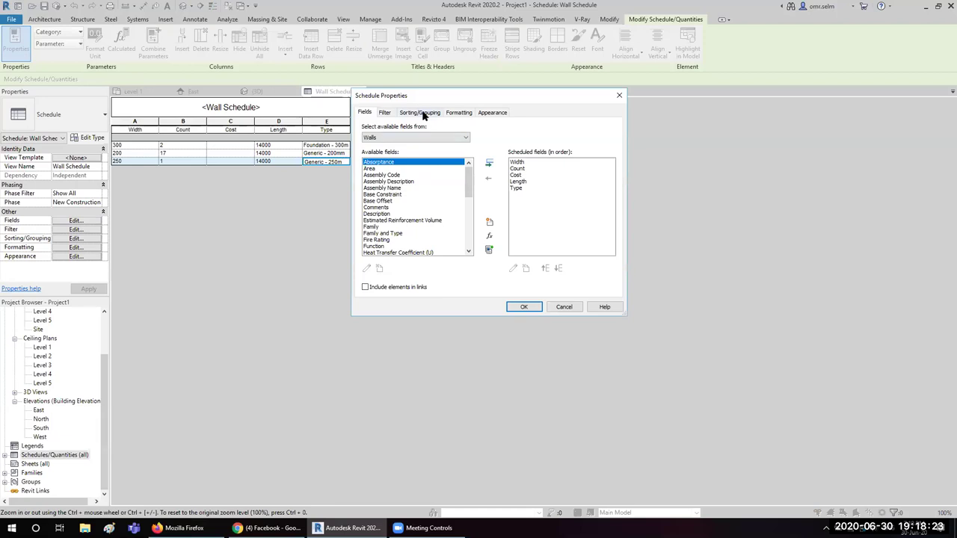
{"action": "left_click", "coordinate": [422, 112]}
{"action": "left_click", "coordinate": [459, 113]}
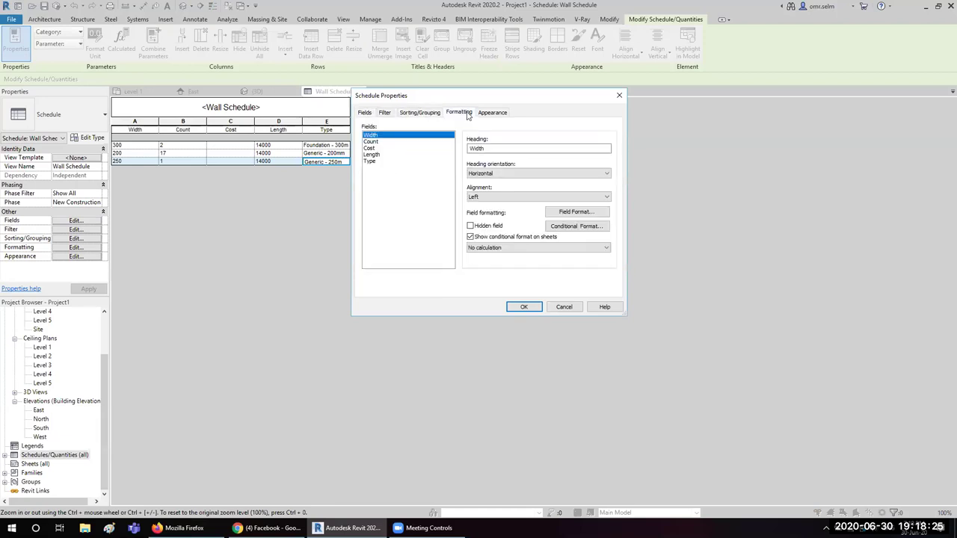
{"action": "left_click", "coordinate": [388, 155]}
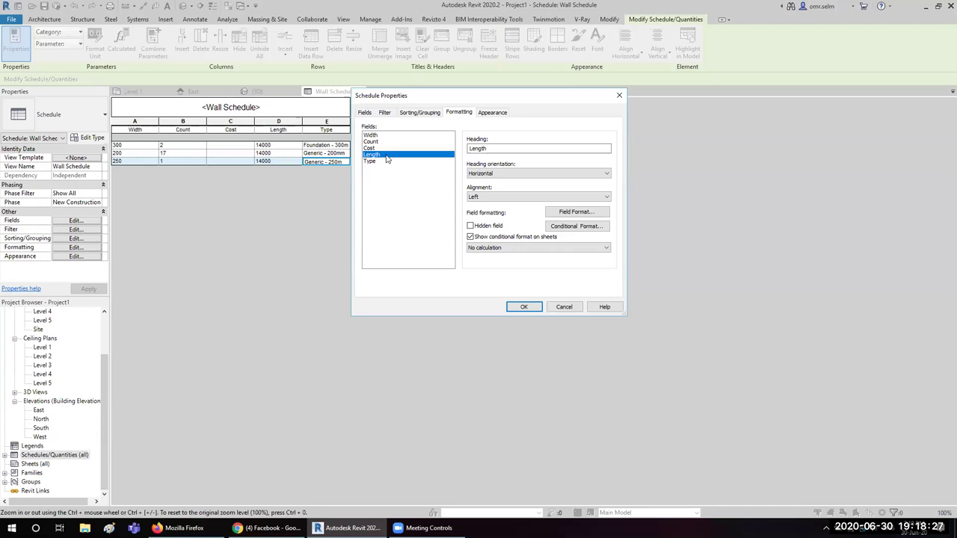
{"action": "left_click", "coordinate": [514, 247]}
{"action": "left_click", "coordinate": [370, 148]}
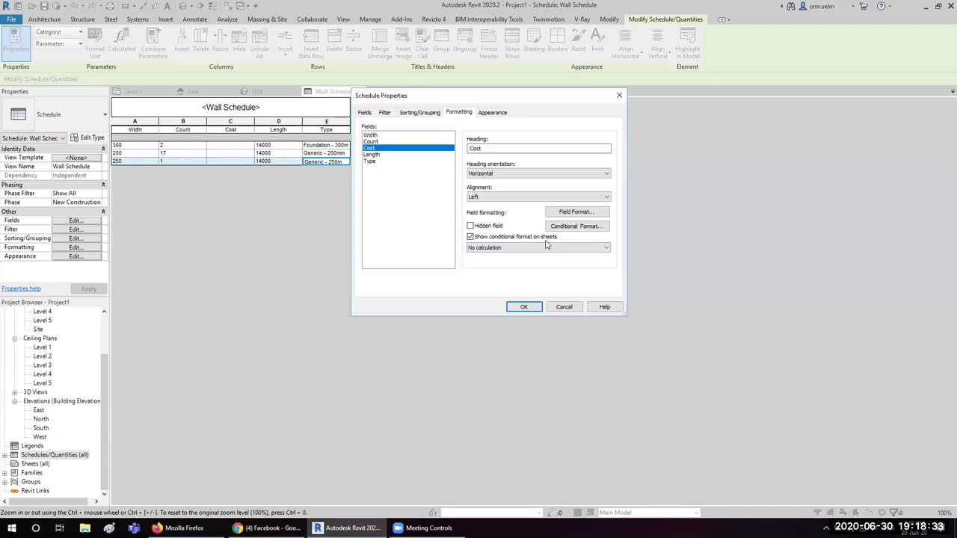
- Turn off the Type grouping footer and turn on the Grand totals row
{"action": "left_click", "coordinate": [412, 115]}
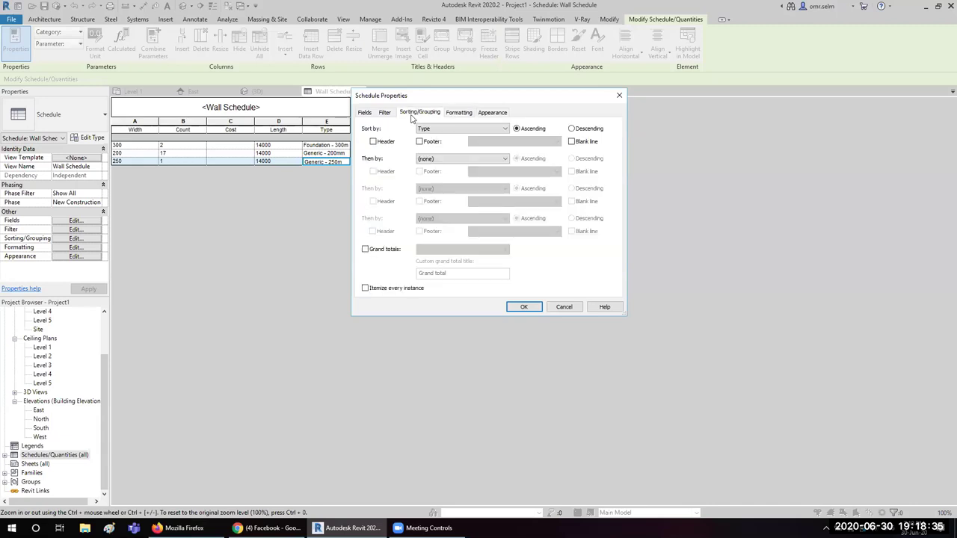
{"action": "left_click", "coordinate": [439, 144]}
{"action": "left_click", "coordinate": [445, 144]}
{"action": "left_click", "coordinate": [392, 250]}
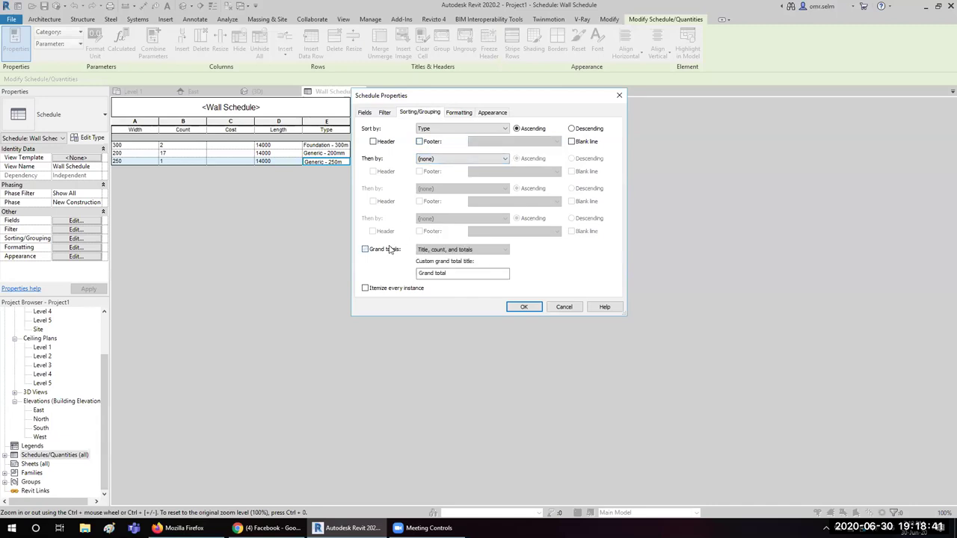
- Set the Count column to Calculate totals and apply the schedule settings
{"action": "left_click", "coordinate": [459, 113]}
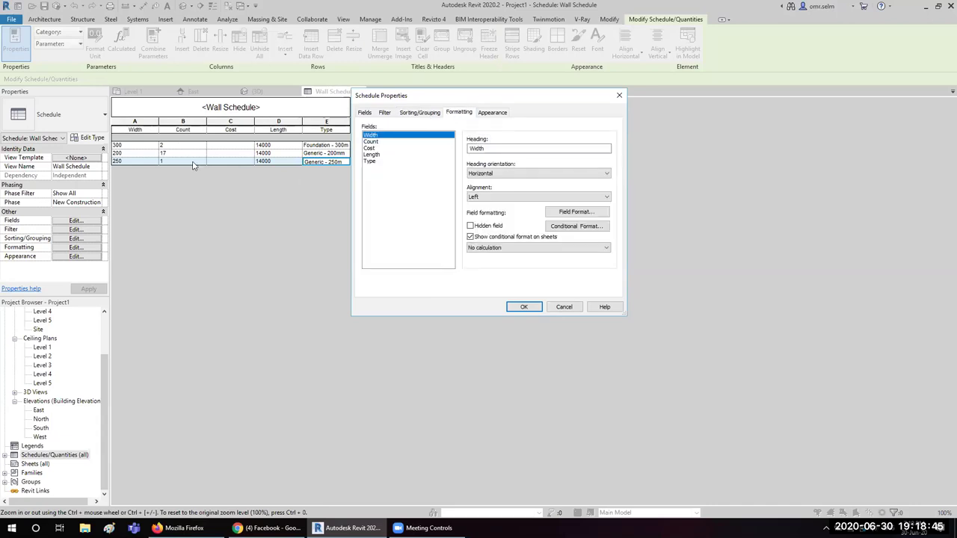
{"action": "left_click", "coordinate": [371, 142]}
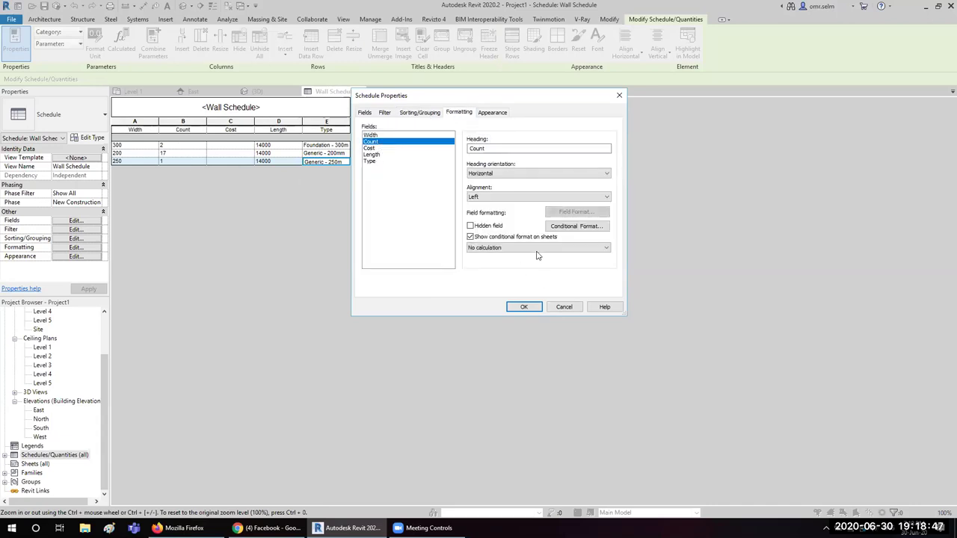
{"action": "left_click", "coordinate": [537, 248]}
{"action": "left_click", "coordinate": [525, 264]}
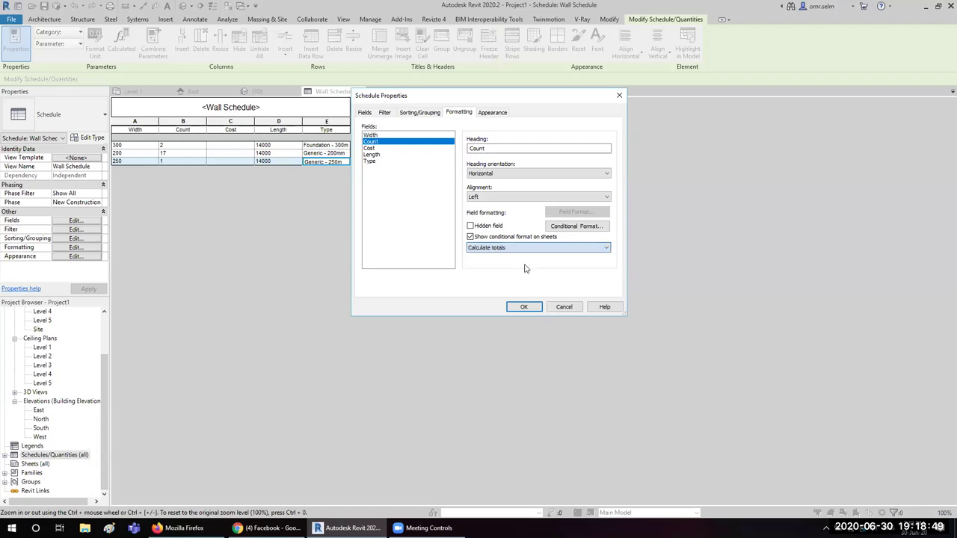
{"action": "left_click", "coordinate": [515, 249]}
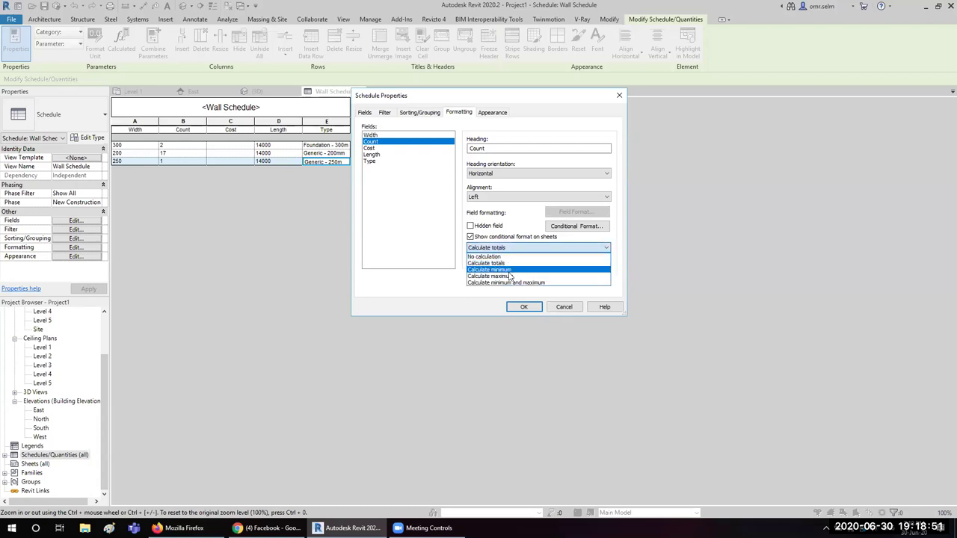
{"action": "left_click", "coordinate": [475, 302]}
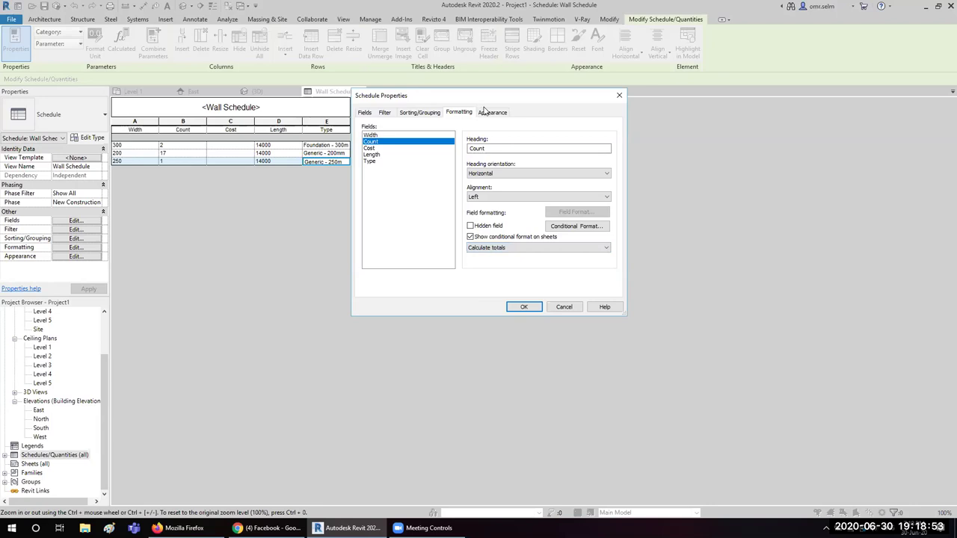
{"action": "left_click", "coordinate": [487, 113]}
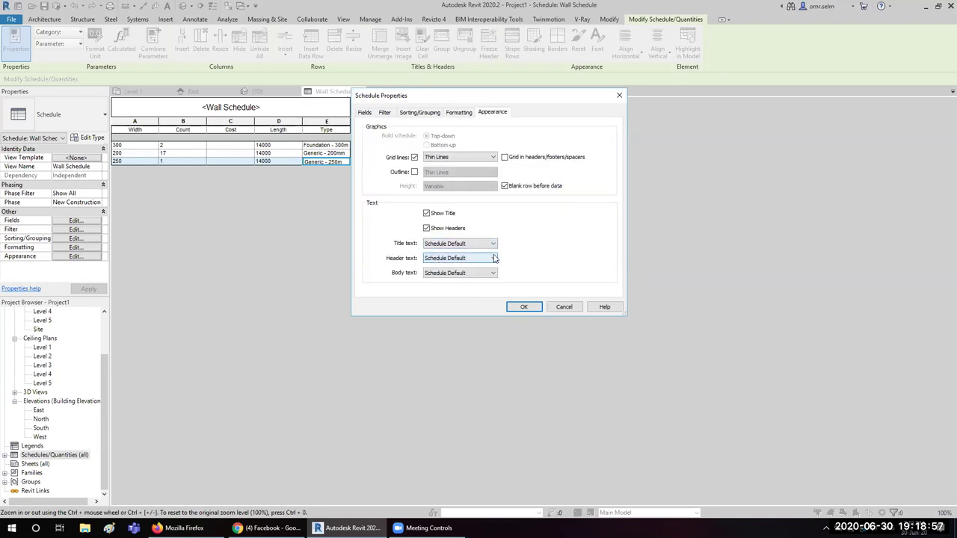
{"action": "left_click", "coordinate": [510, 303]}
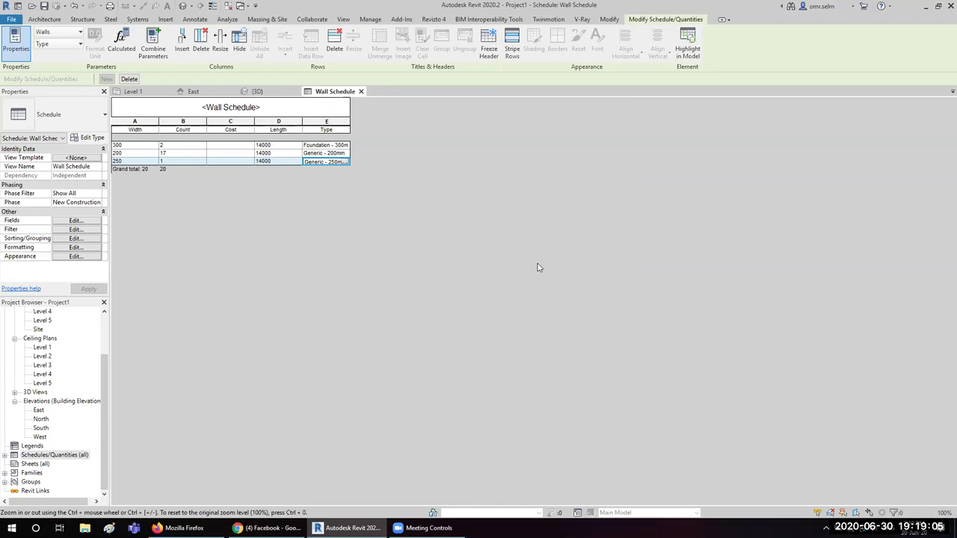
- Open the Level 1 floor plan from the Project Browser and select one of the walls
{"action": "scroll", "coordinate": [43, 323], "scroll_direction": "up", "scroll_amount": 3}
{"action": "double_click", "coordinate": [42, 338]}
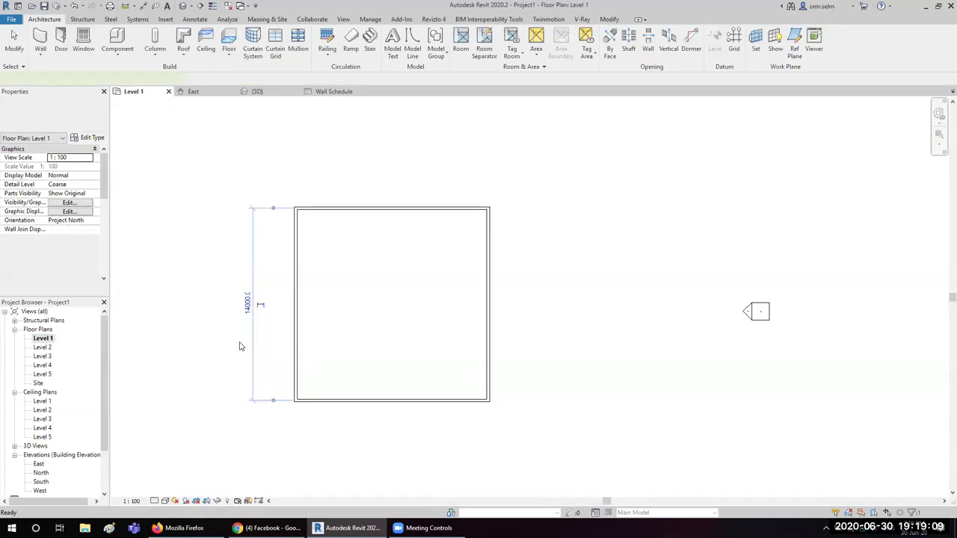
{"action": "left_click", "coordinate": [296, 348]}
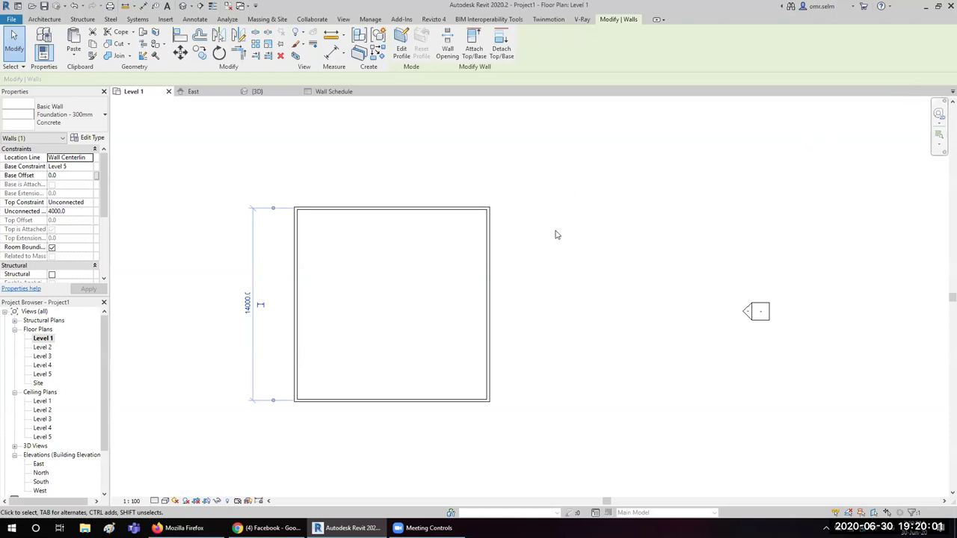
{"action": "scroll", "coordinate": [474, 308], "scroll_direction": "up", "scroll_amount": 2}
{"action": "mouse_move", "coordinate": [506, 306]}
{"action": "middle_mouse_down"}
{"action": "mouse_move", "coordinate": [598, 305]}
{"action": "mouse_move", "coordinate": [604, 338]}
{"action": "middle_mouse_up"}
{"action": "scroll", "coordinate": [587, 316], "scroll_direction": "down", "scroll_amount": 1}
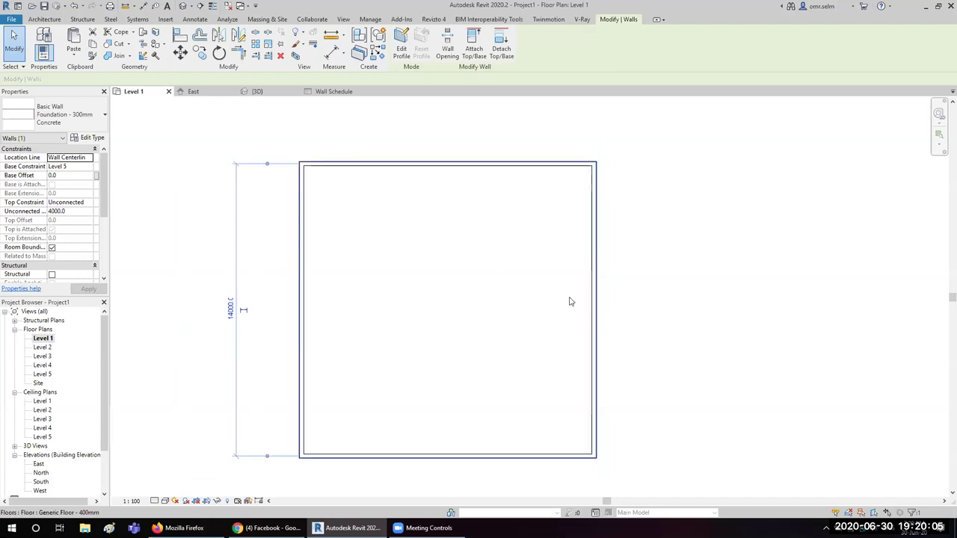
{"action": "left_click", "coordinate": [631, 293]}
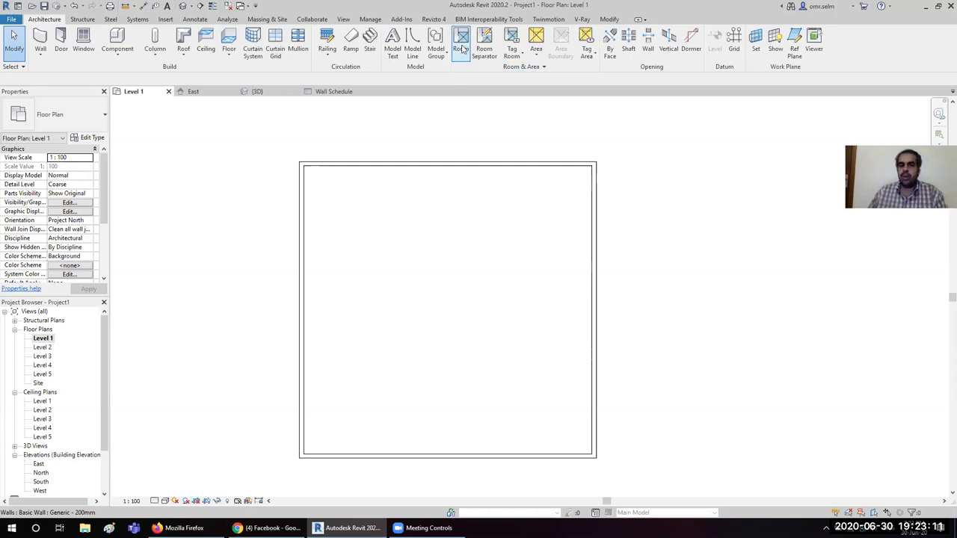
{"action": "scroll", "coordinate": [74, 413], "scroll_direction": "down", "scroll_amount": 1}
{"action": "scroll", "coordinate": [74, 413], "scroll_direction": "down", "scroll_amount": 1}
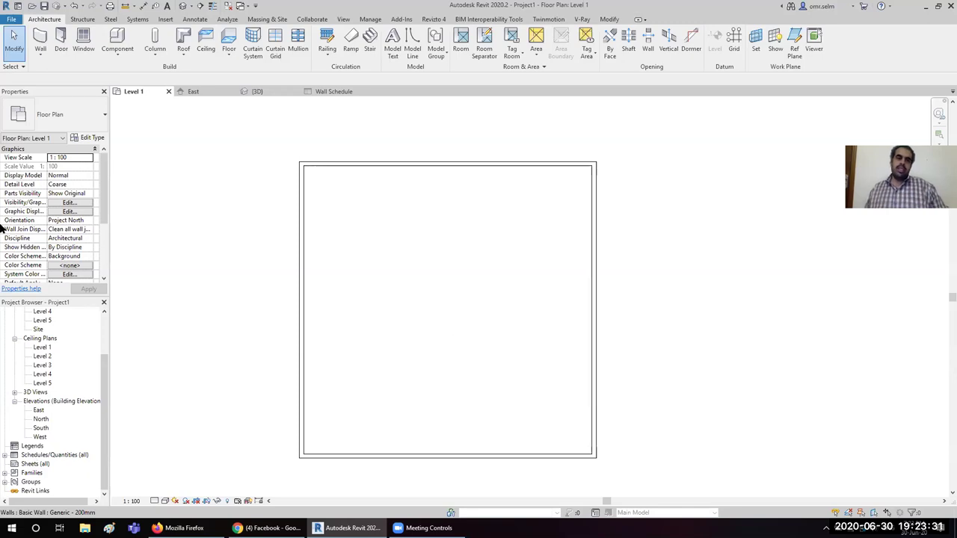
- Place a W250X73 structural column on Level 1 set to Height rather than Depth, 2500 mm
{"action": "left_click", "coordinate": [155, 36]}
{"action": "scroll", "coordinate": [421, 207], "scroll_direction": "up", "scroll_amount": 3}
{"action": "scroll", "coordinate": [421, 207], "scroll_direction": "up", "scroll_amount": 3}
{"action": "scroll", "coordinate": [421, 208], "scroll_direction": "up", "scroll_amount": 2}
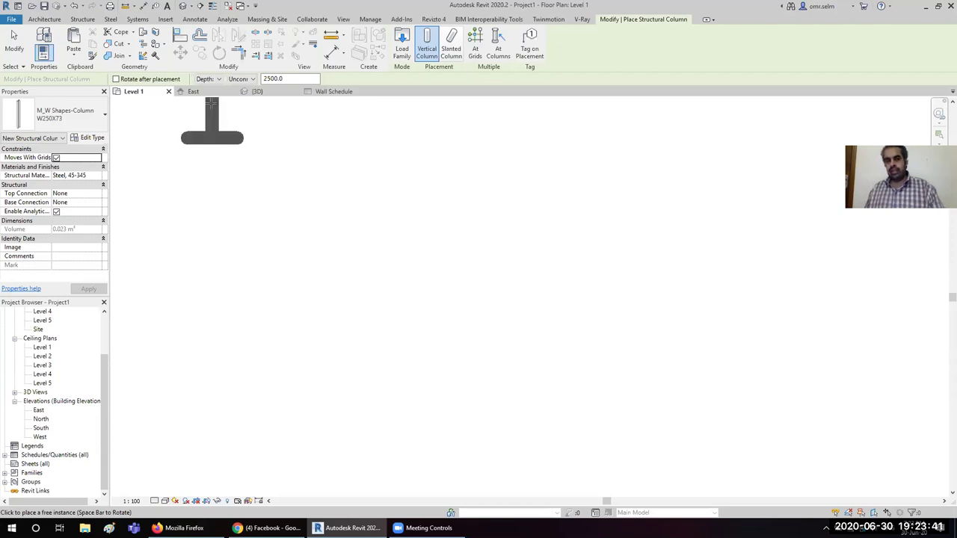
{"action": "left_click", "coordinate": [209, 79]}
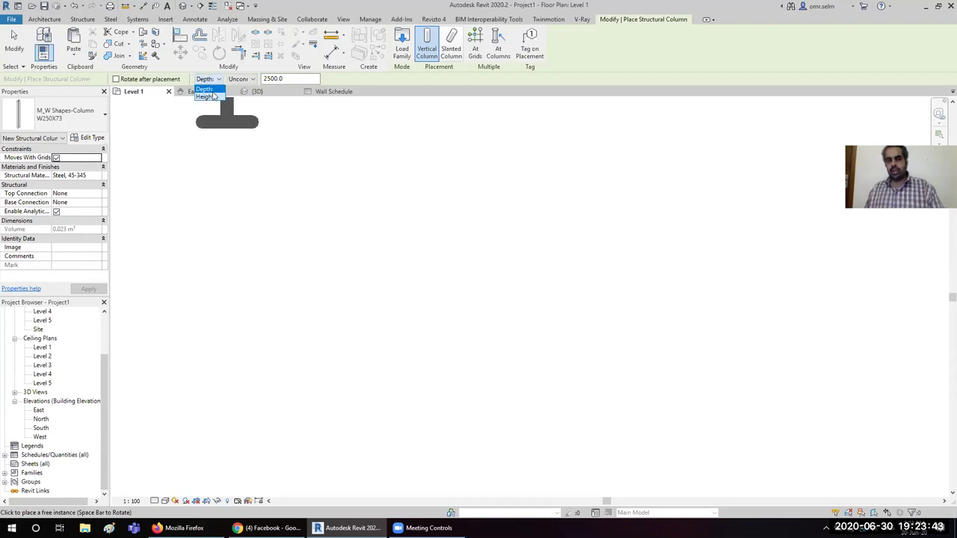
{"action": "left_click", "coordinate": [206, 95]}
{"action": "left_click", "coordinate": [393, 252]}
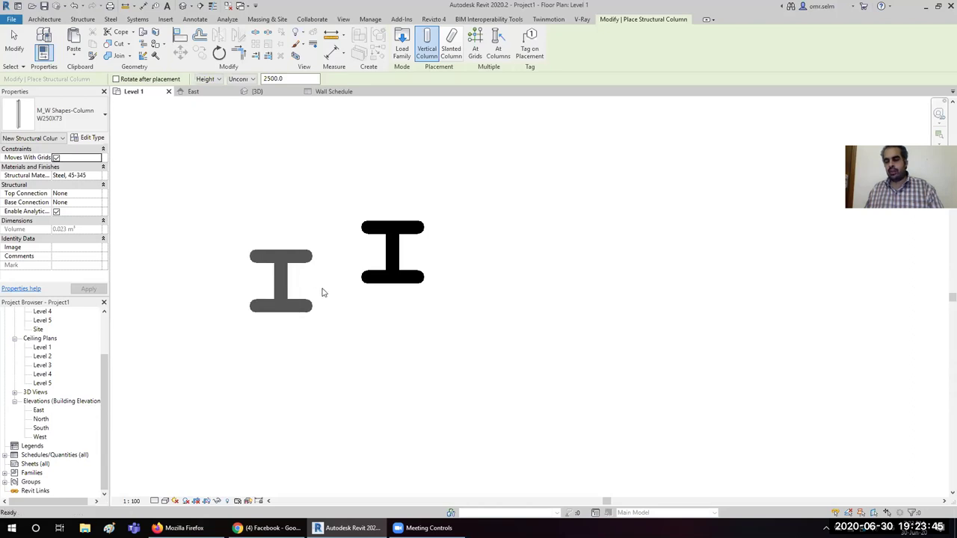
{"action": "key", "text": "Escape"}
{"action": "key", "text": "Escape"}
{"action": "scroll", "coordinate": [493, 314], "scroll_direction": "down", "scroll_amount": 1}
{"action": "scroll", "coordinate": [497, 316], "scroll_direction": "down", "scroll_amount": 1}
{"action": "scroll", "coordinate": [499, 318], "scroll_direction": "down", "scroll_amount": 1}
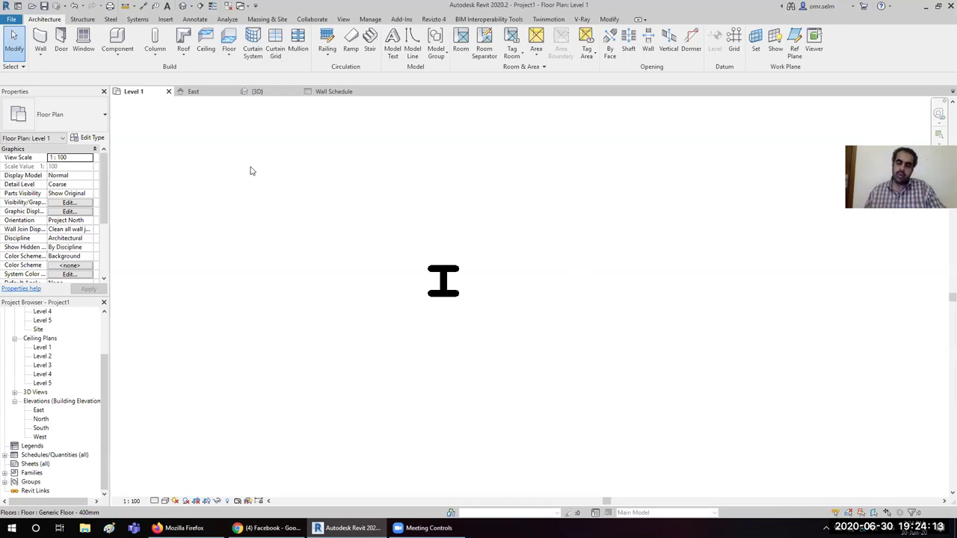
- Show the Manage tab's tools to reach the Dynamo launcher
{"action": "left_click", "coordinate": [369, 21]}
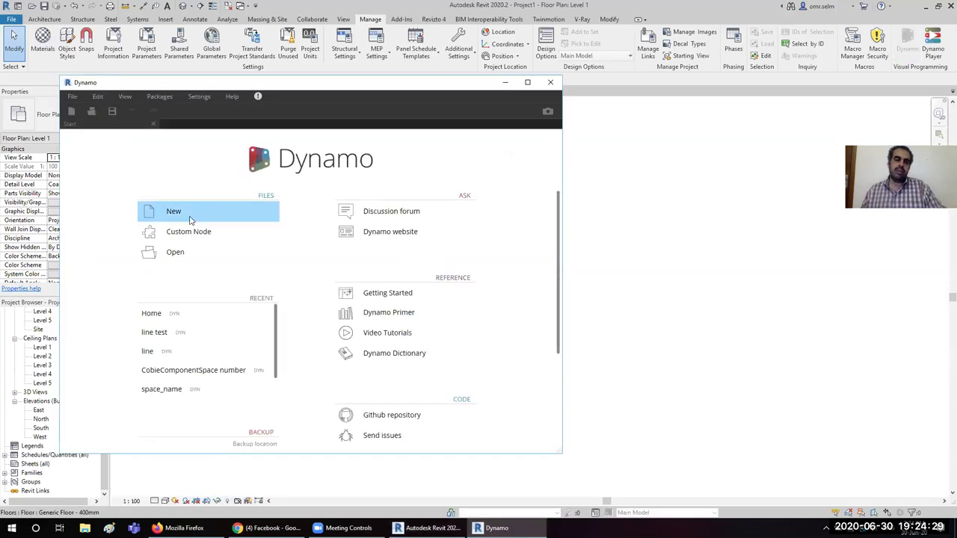
- Try the recent graphs line, line test and space_name, dismiss their missing-file errors, and close Dynamo
{"action": "left_click", "coordinate": [151, 352]}
{"action": "left_click", "coordinate": [364, 287]}
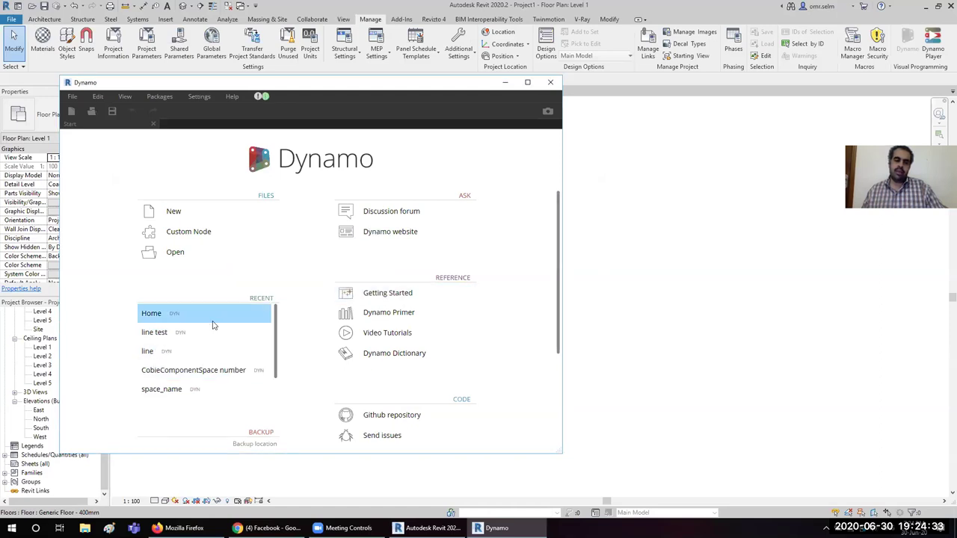
{"action": "left_click", "coordinate": [181, 335]}
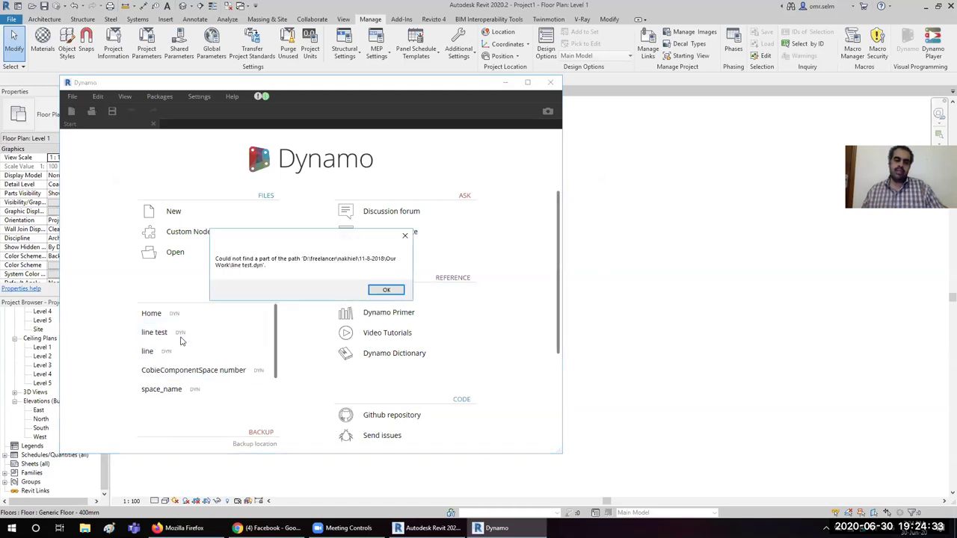
{"action": "left_click", "coordinate": [386, 290]}
{"action": "left_click", "coordinate": [173, 399]}
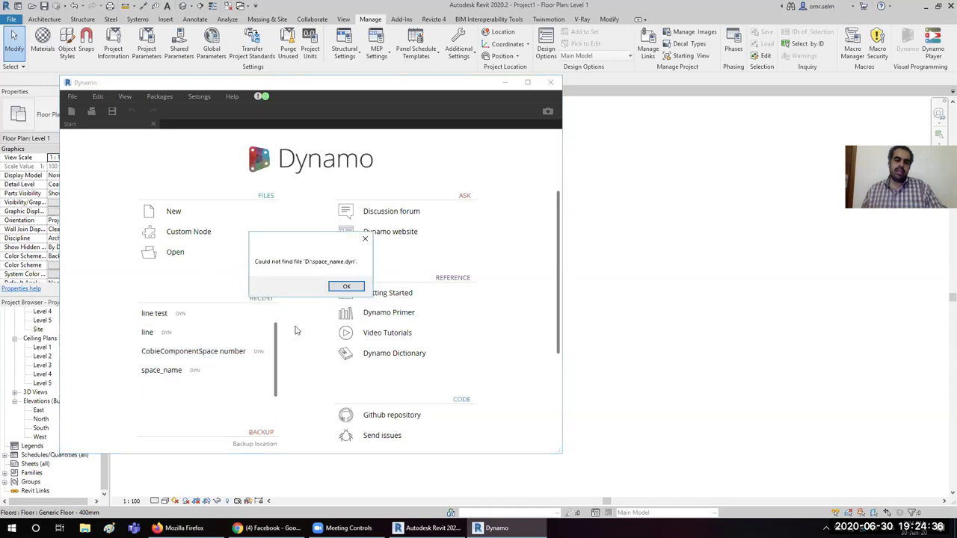
{"action": "left_click", "coordinate": [340, 287]}
{"action": "scroll", "coordinate": [179, 386], "scroll_direction": "down", "scroll_amount": 1}
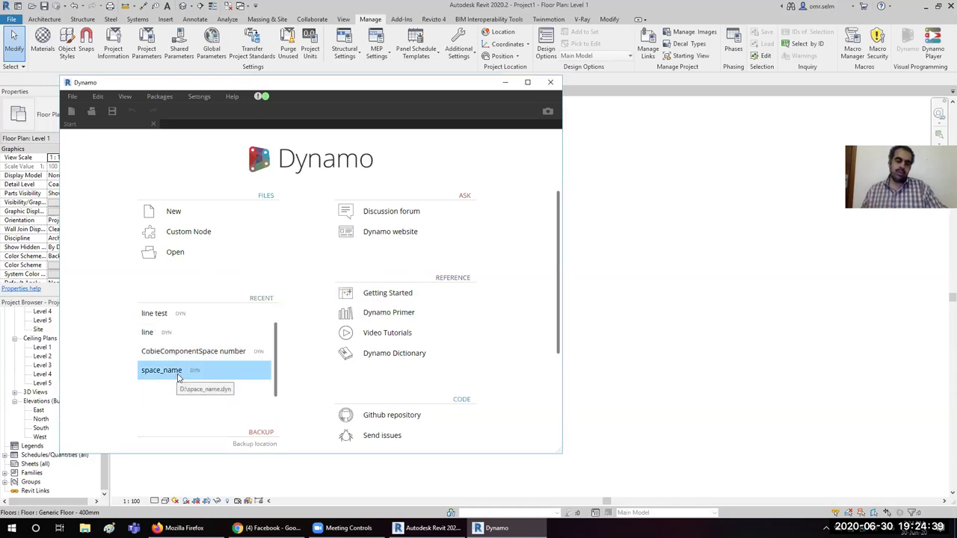
{"action": "left_click", "coordinate": [551, 82]}
{"action": "left_click", "coordinate": [214, 182]}
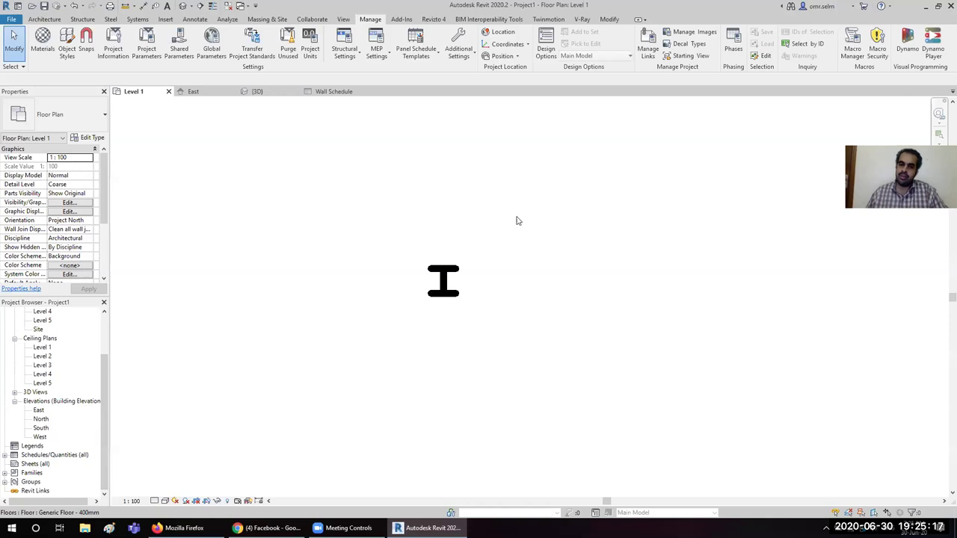
- Show the Twinmotion ribbon tab with See in Twinmotion, Settings and Export commands
{"action": "left_click", "coordinate": [555, 21]}
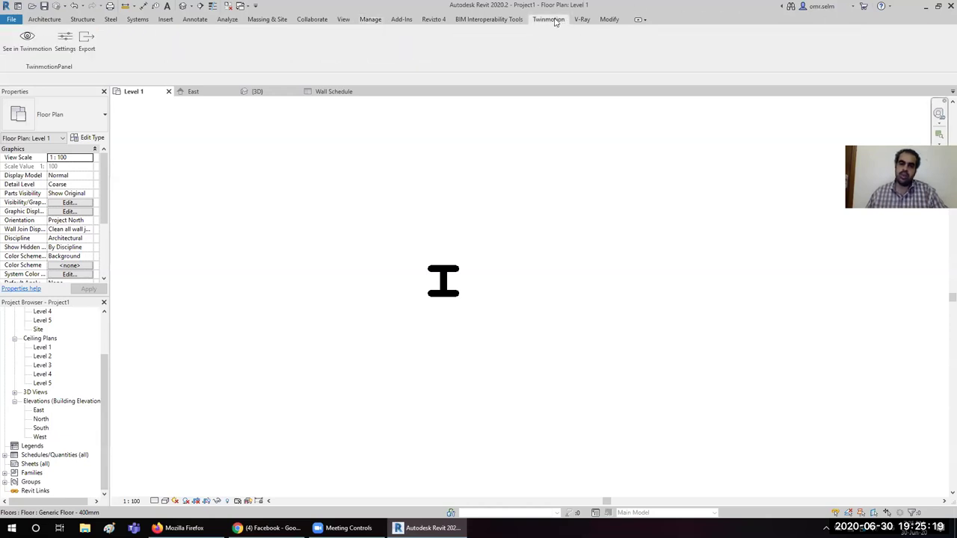